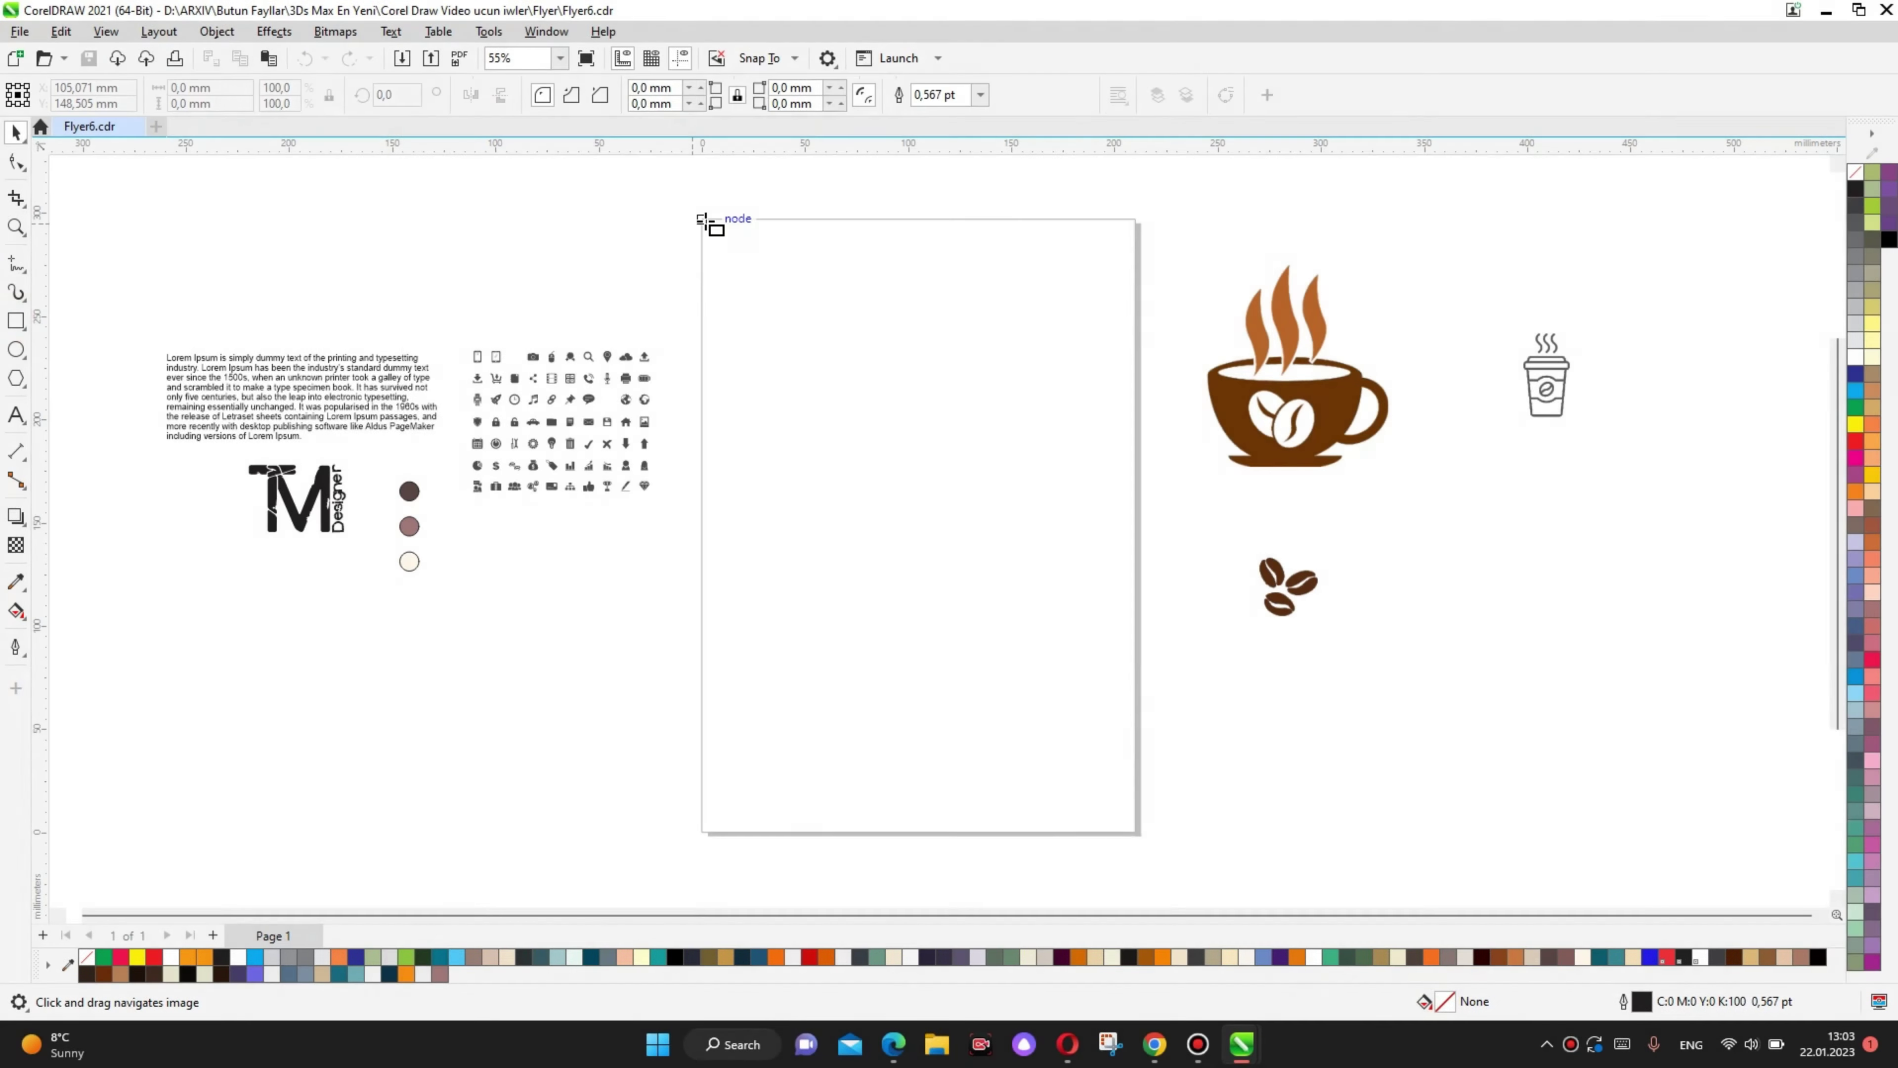
Step: Cover the page with a 210 × 297 mm rectangle filled with the cream swatch colour
drag(701, 219, 1136, 833)
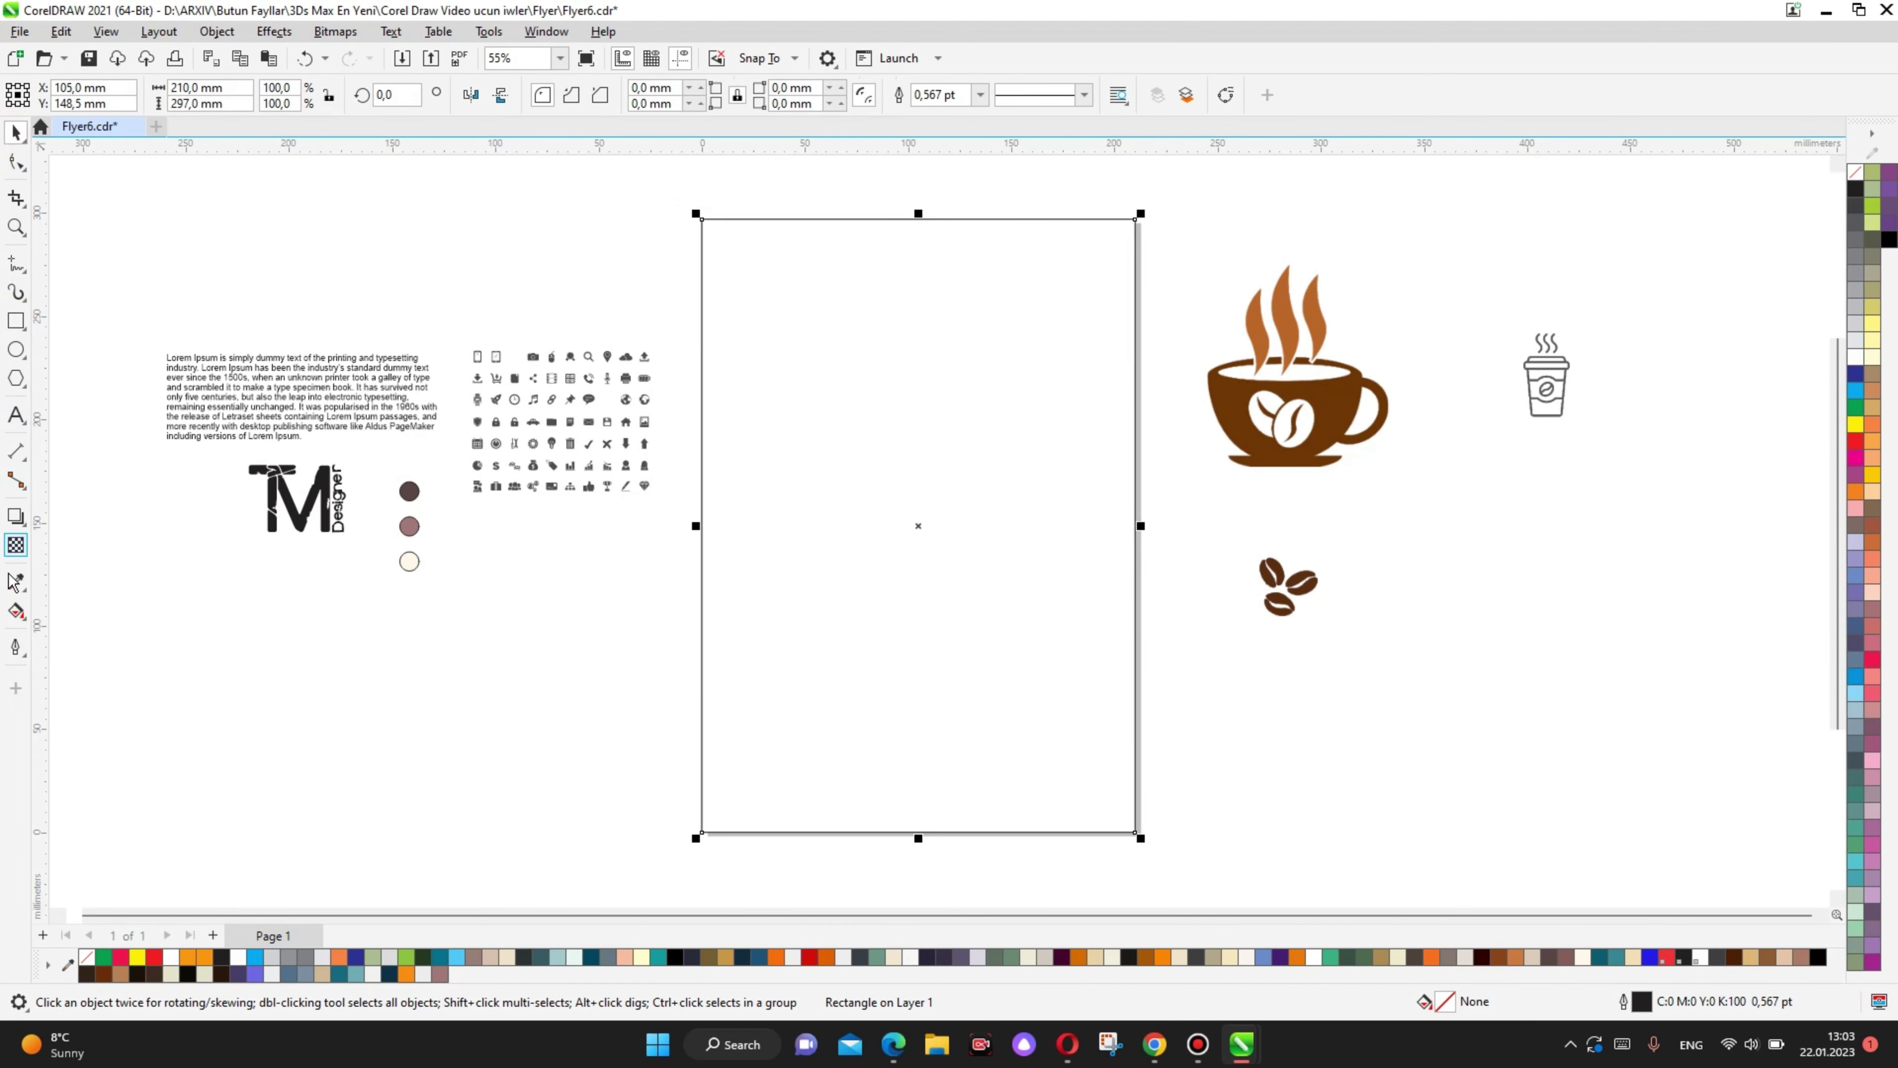
click(16, 581)
click(409, 561)
click(907, 320)
click(16, 135)
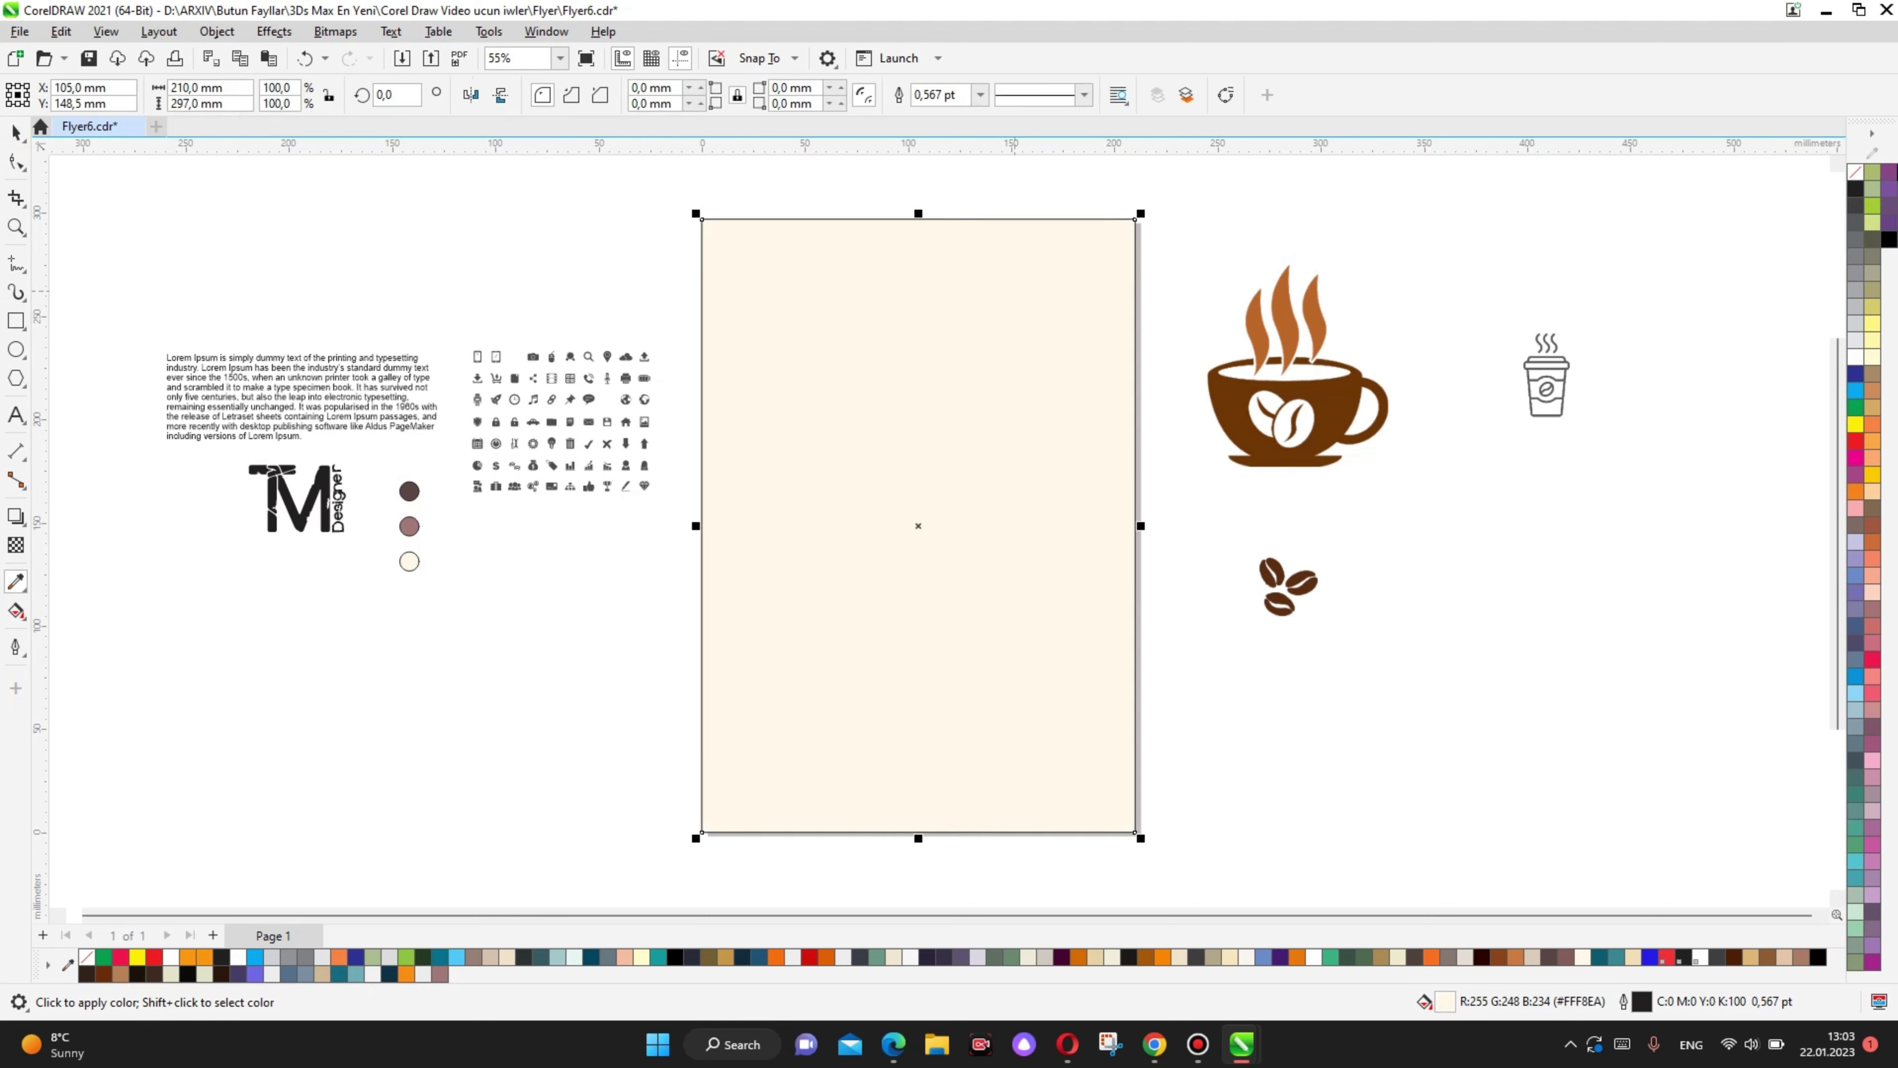
click(1286, 238)
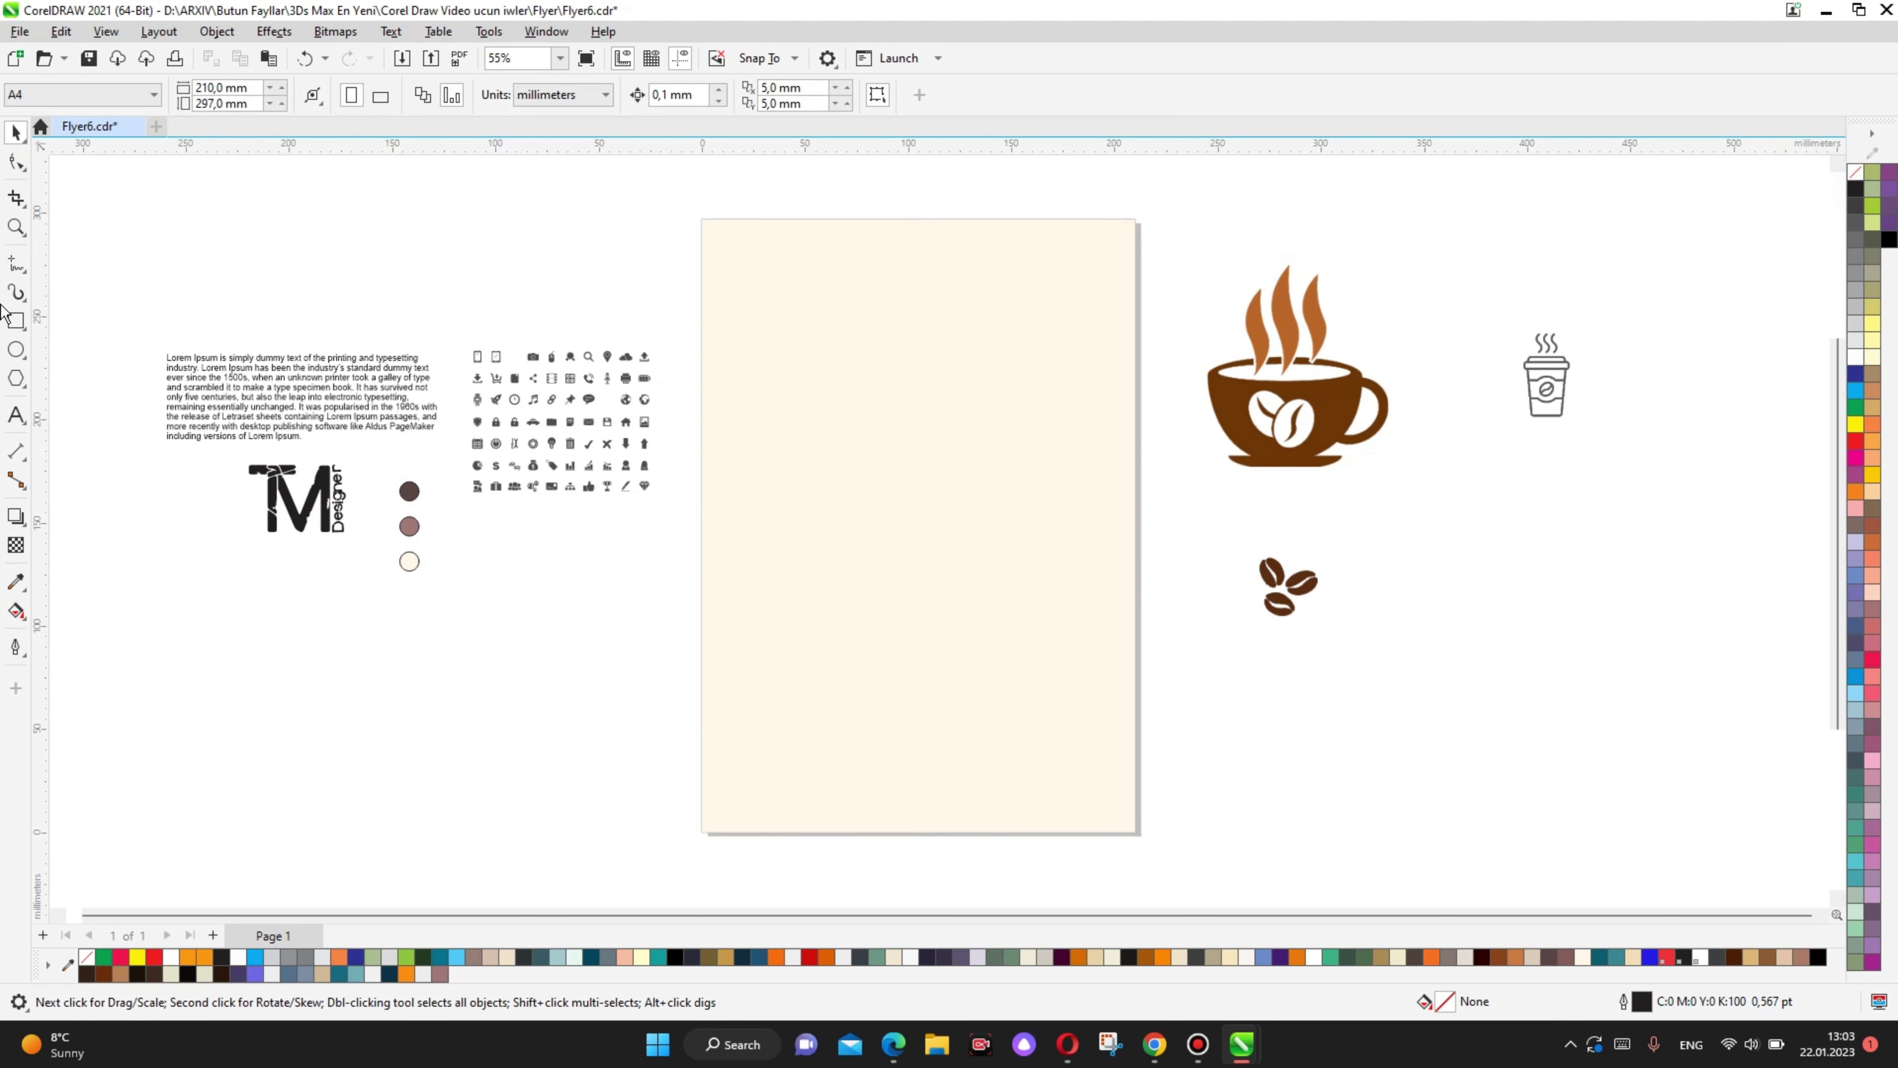
click(19, 260)
click(78, 329)
Step: Draw a triangle from the page's left edge to the top edge and top-left corner
click(702, 473)
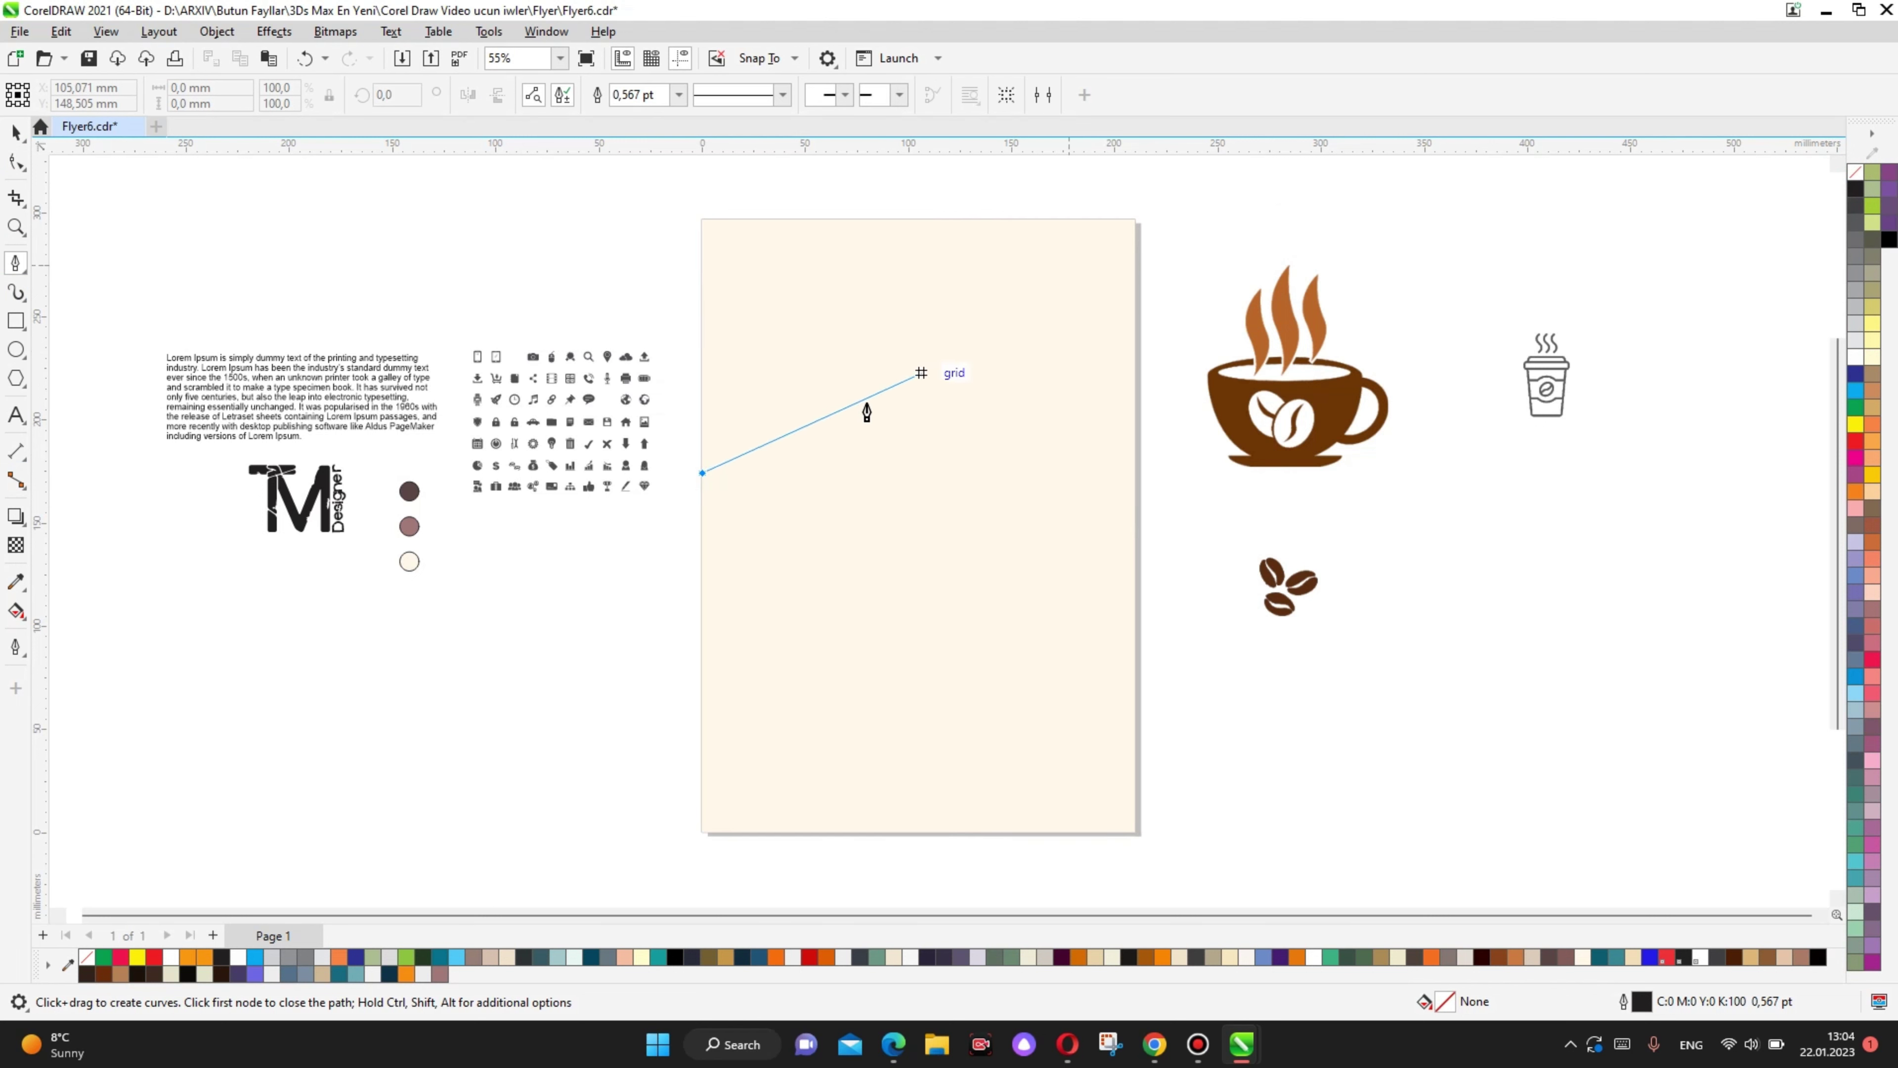
click(1089, 220)
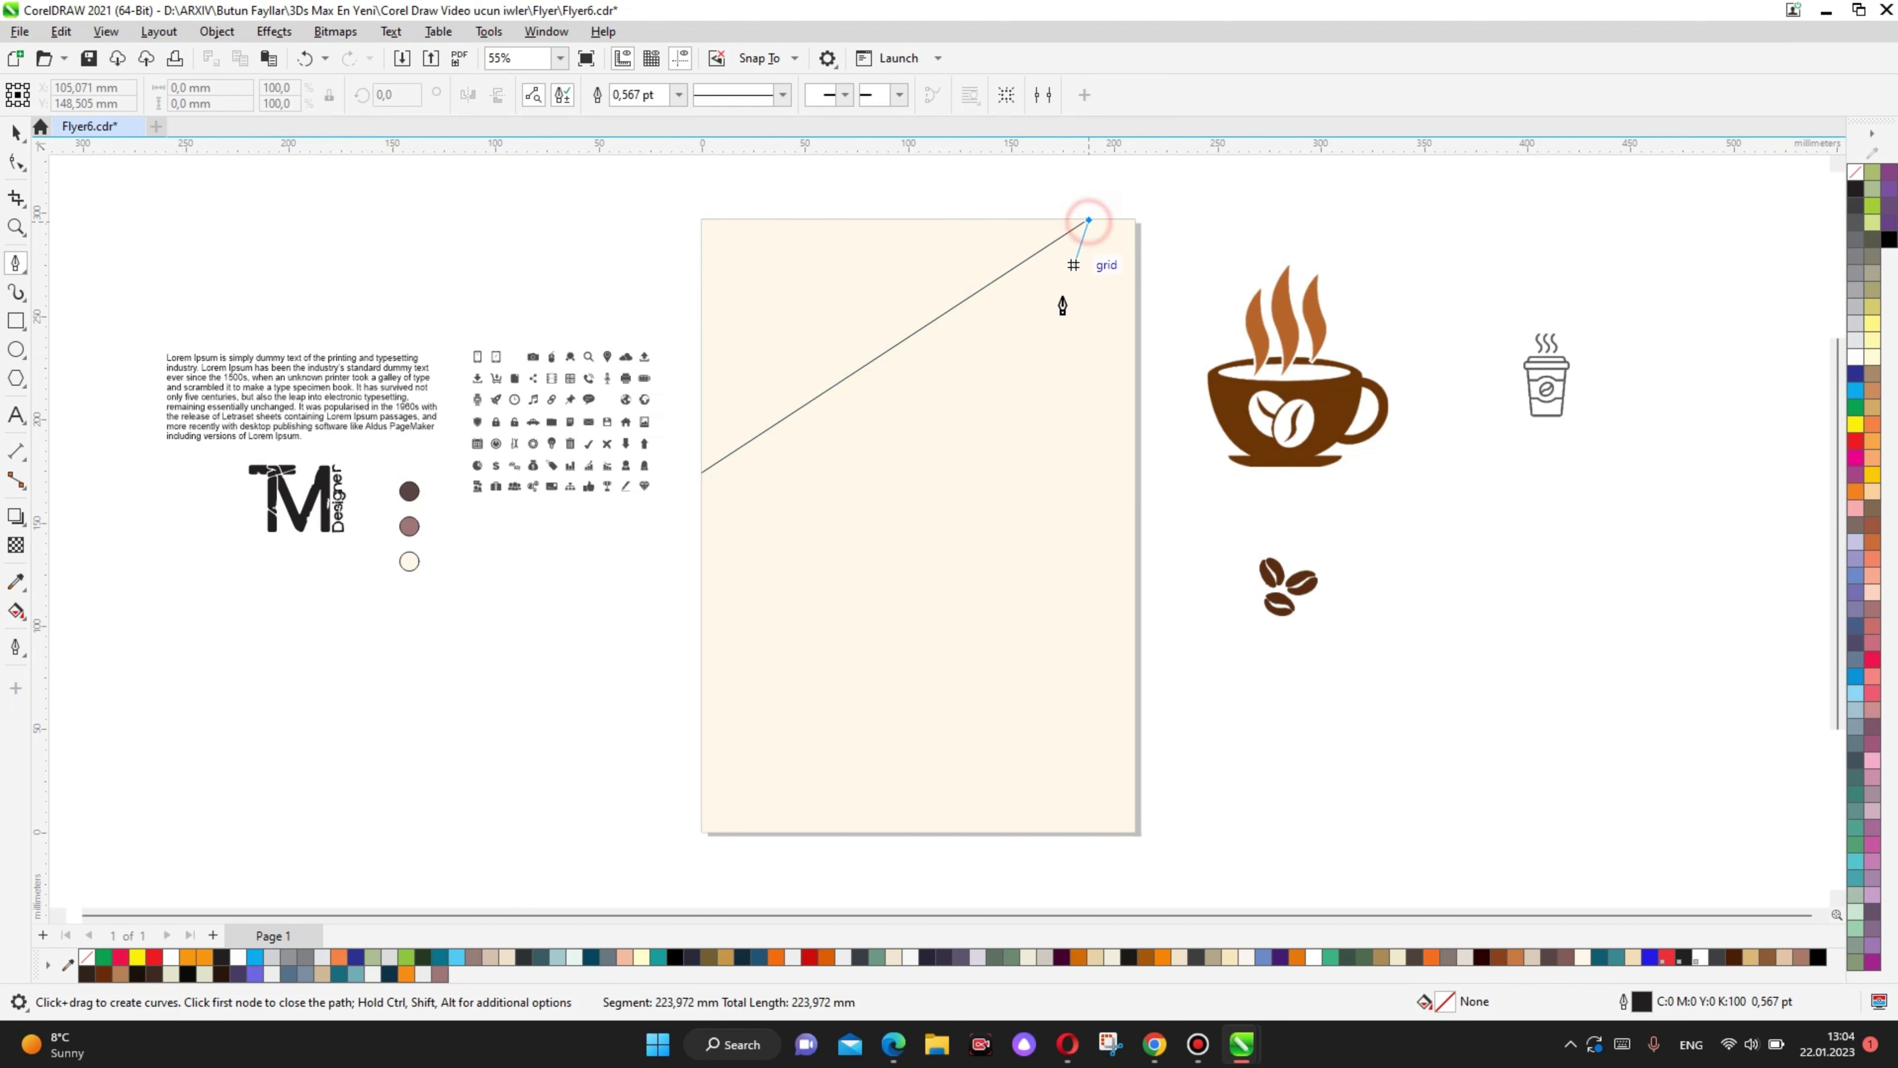
click(702, 219)
click(702, 472)
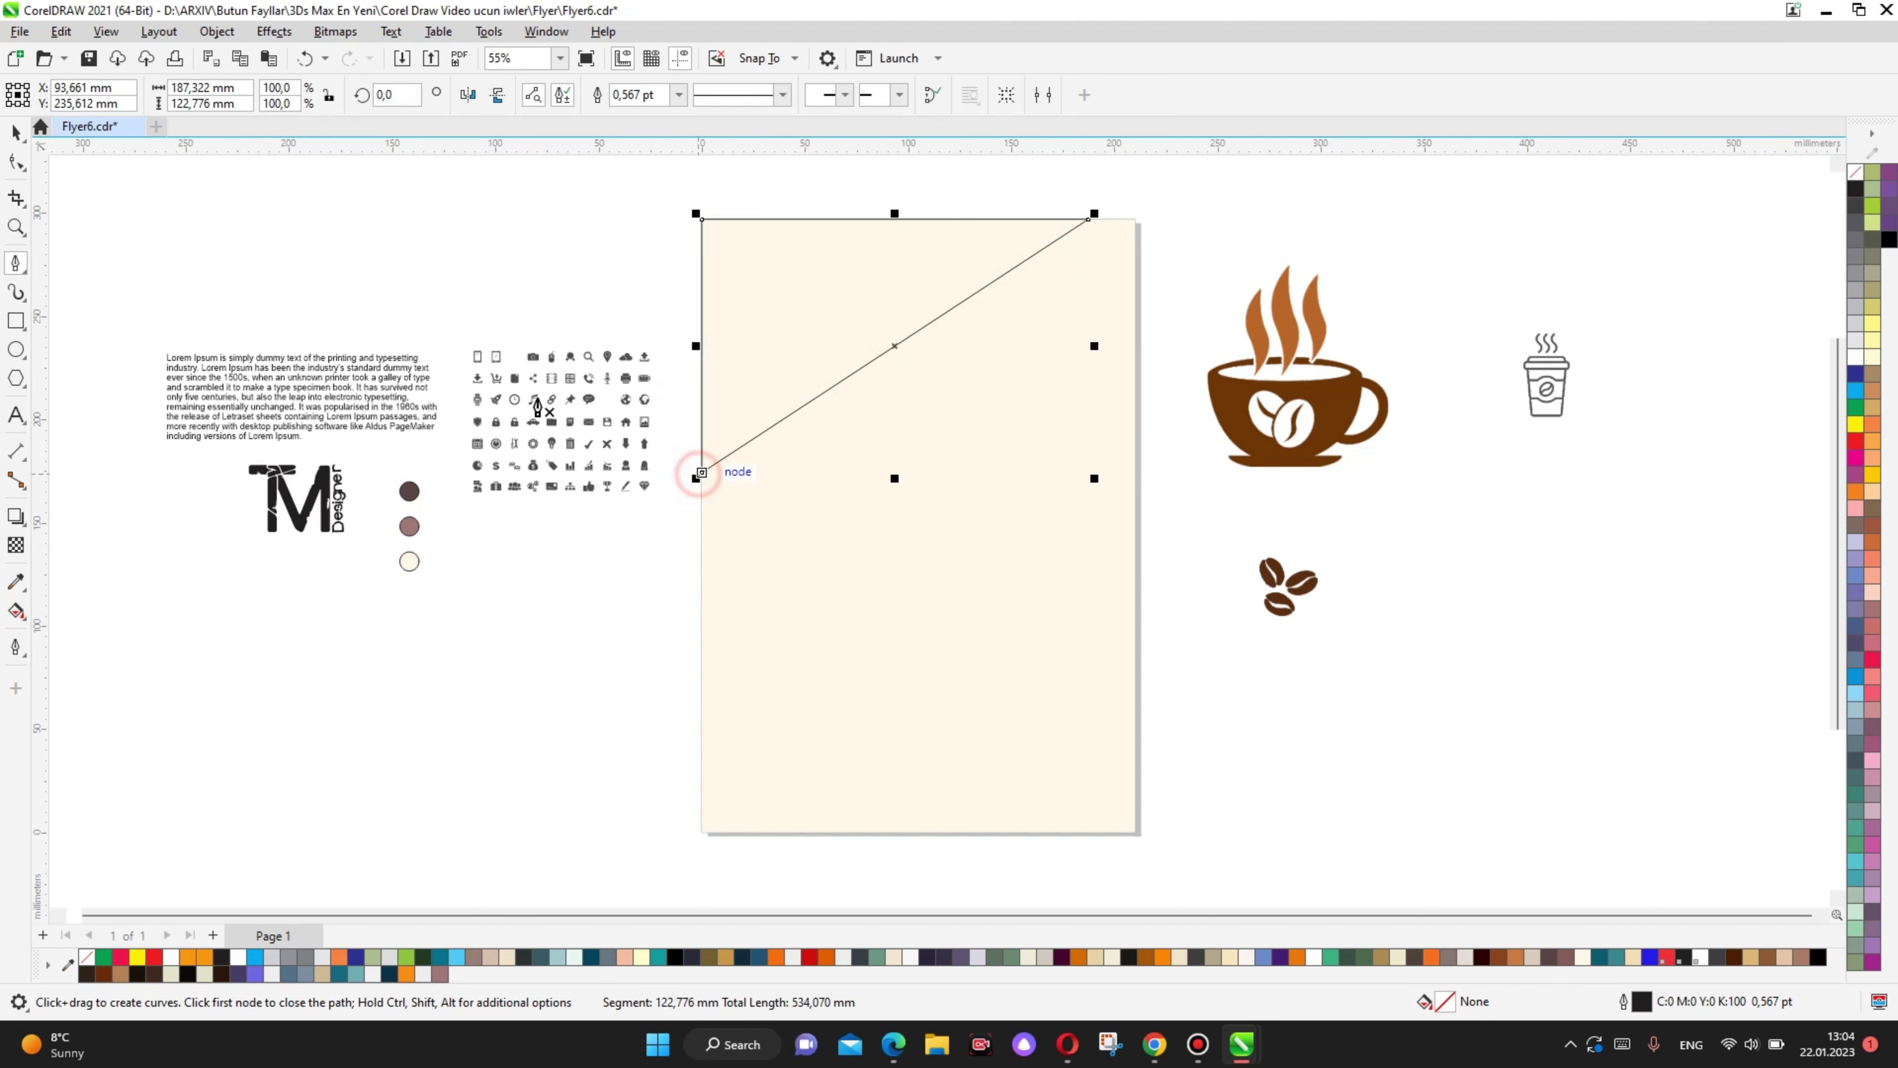
Step: Bend the triangle's diagonal into an S-curve ending at the page's top-right corner
click(18, 161)
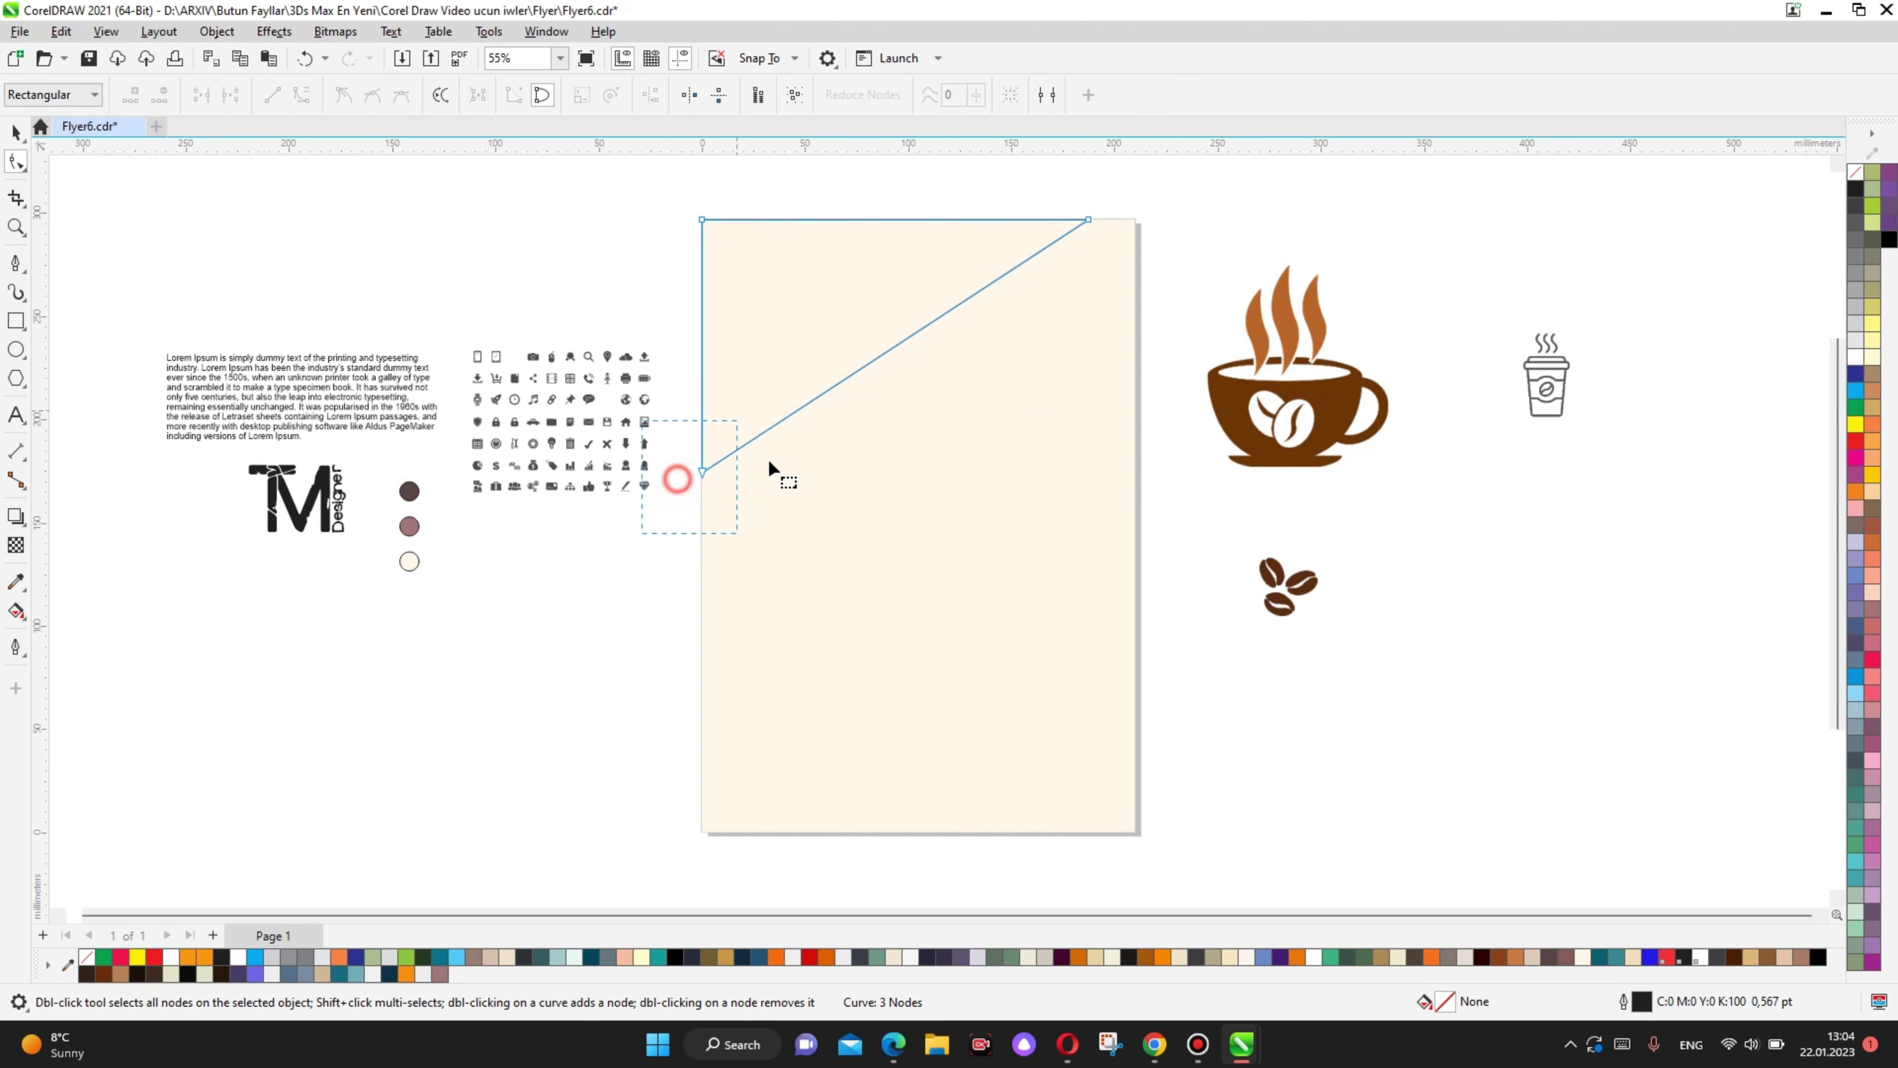
drag(834, 386, 933, 591)
drag(958, 301, 855, 301)
mouse_move(920, 570)
mouse_down()
mouse_move(896, 506)
mouse_move(992, 506)
mouse_up()
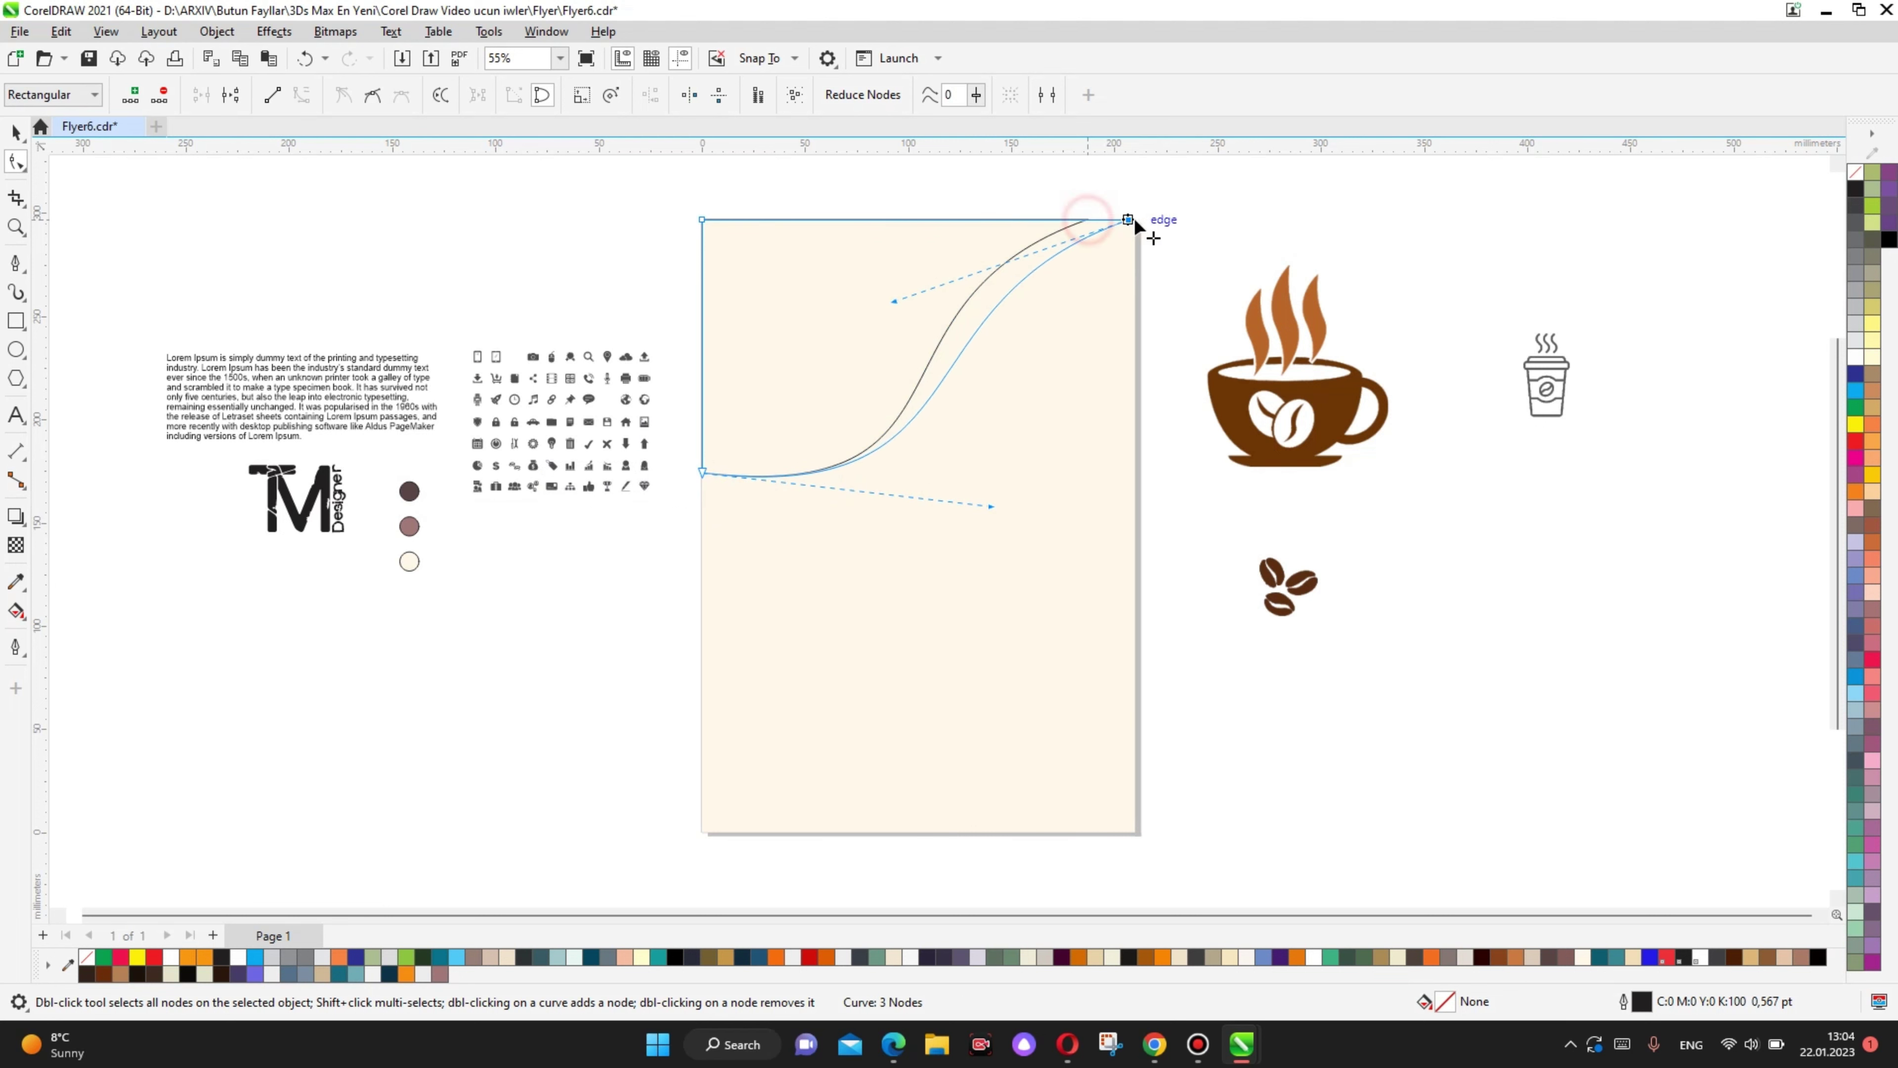
drag(1134, 219, 1133, 219)
Step: Lower the curve's left node and level its control handles to smooth the S-wave
click(928, 173)
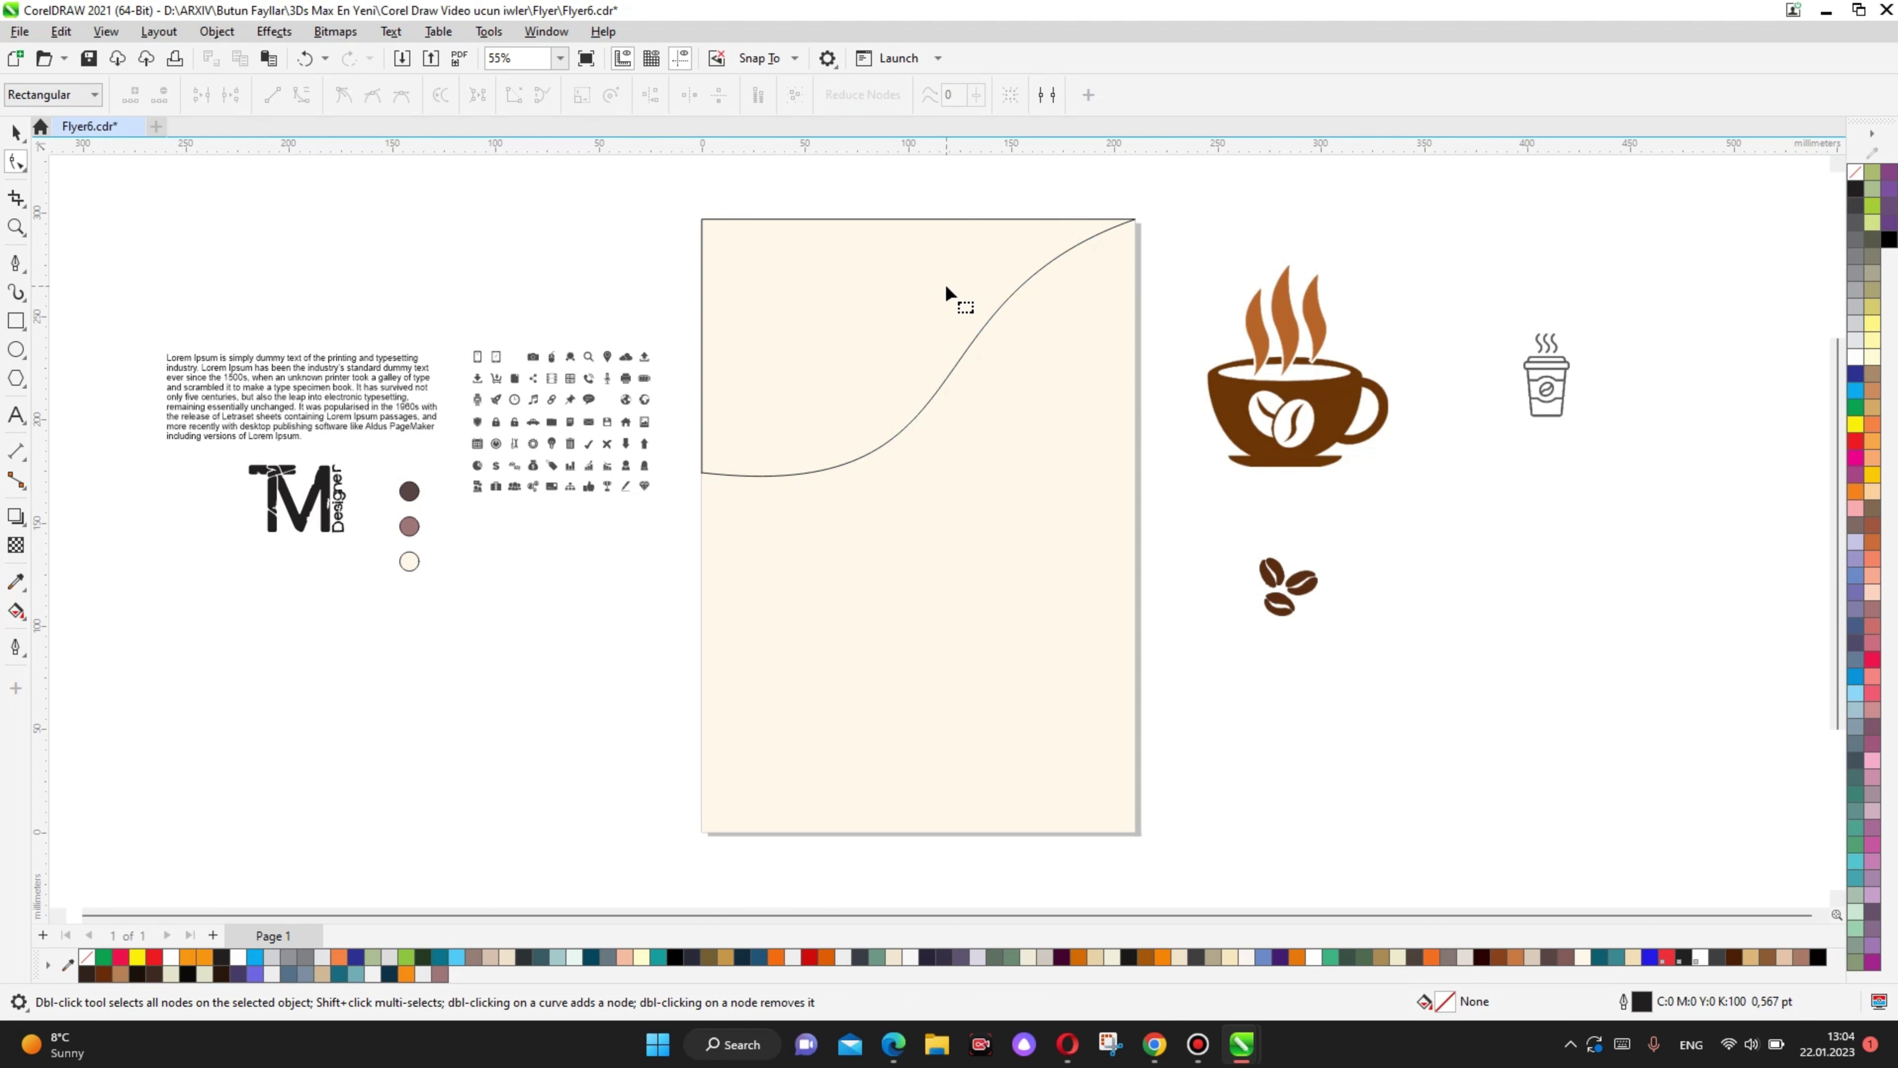
click(912, 303)
drag(656, 518, 650, 515)
drag(987, 509, 978, 487)
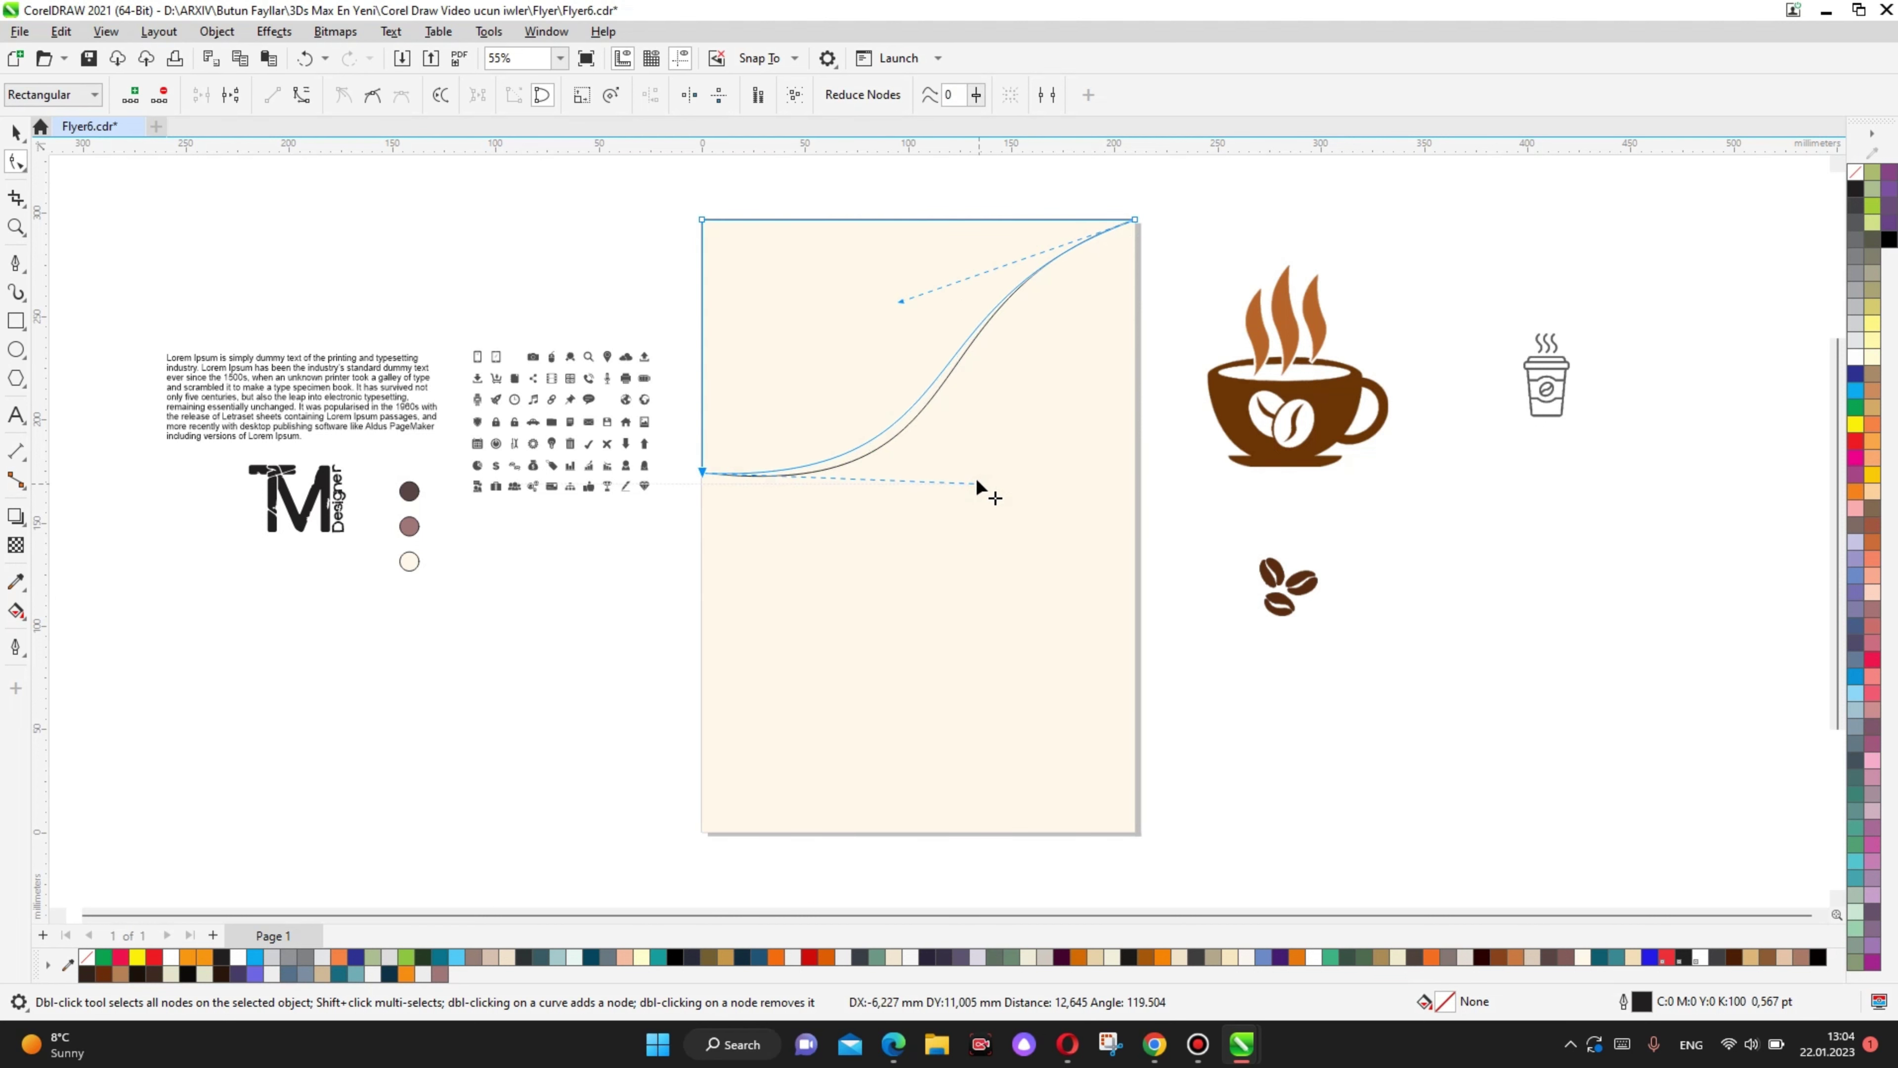
drag(704, 473, 704, 492)
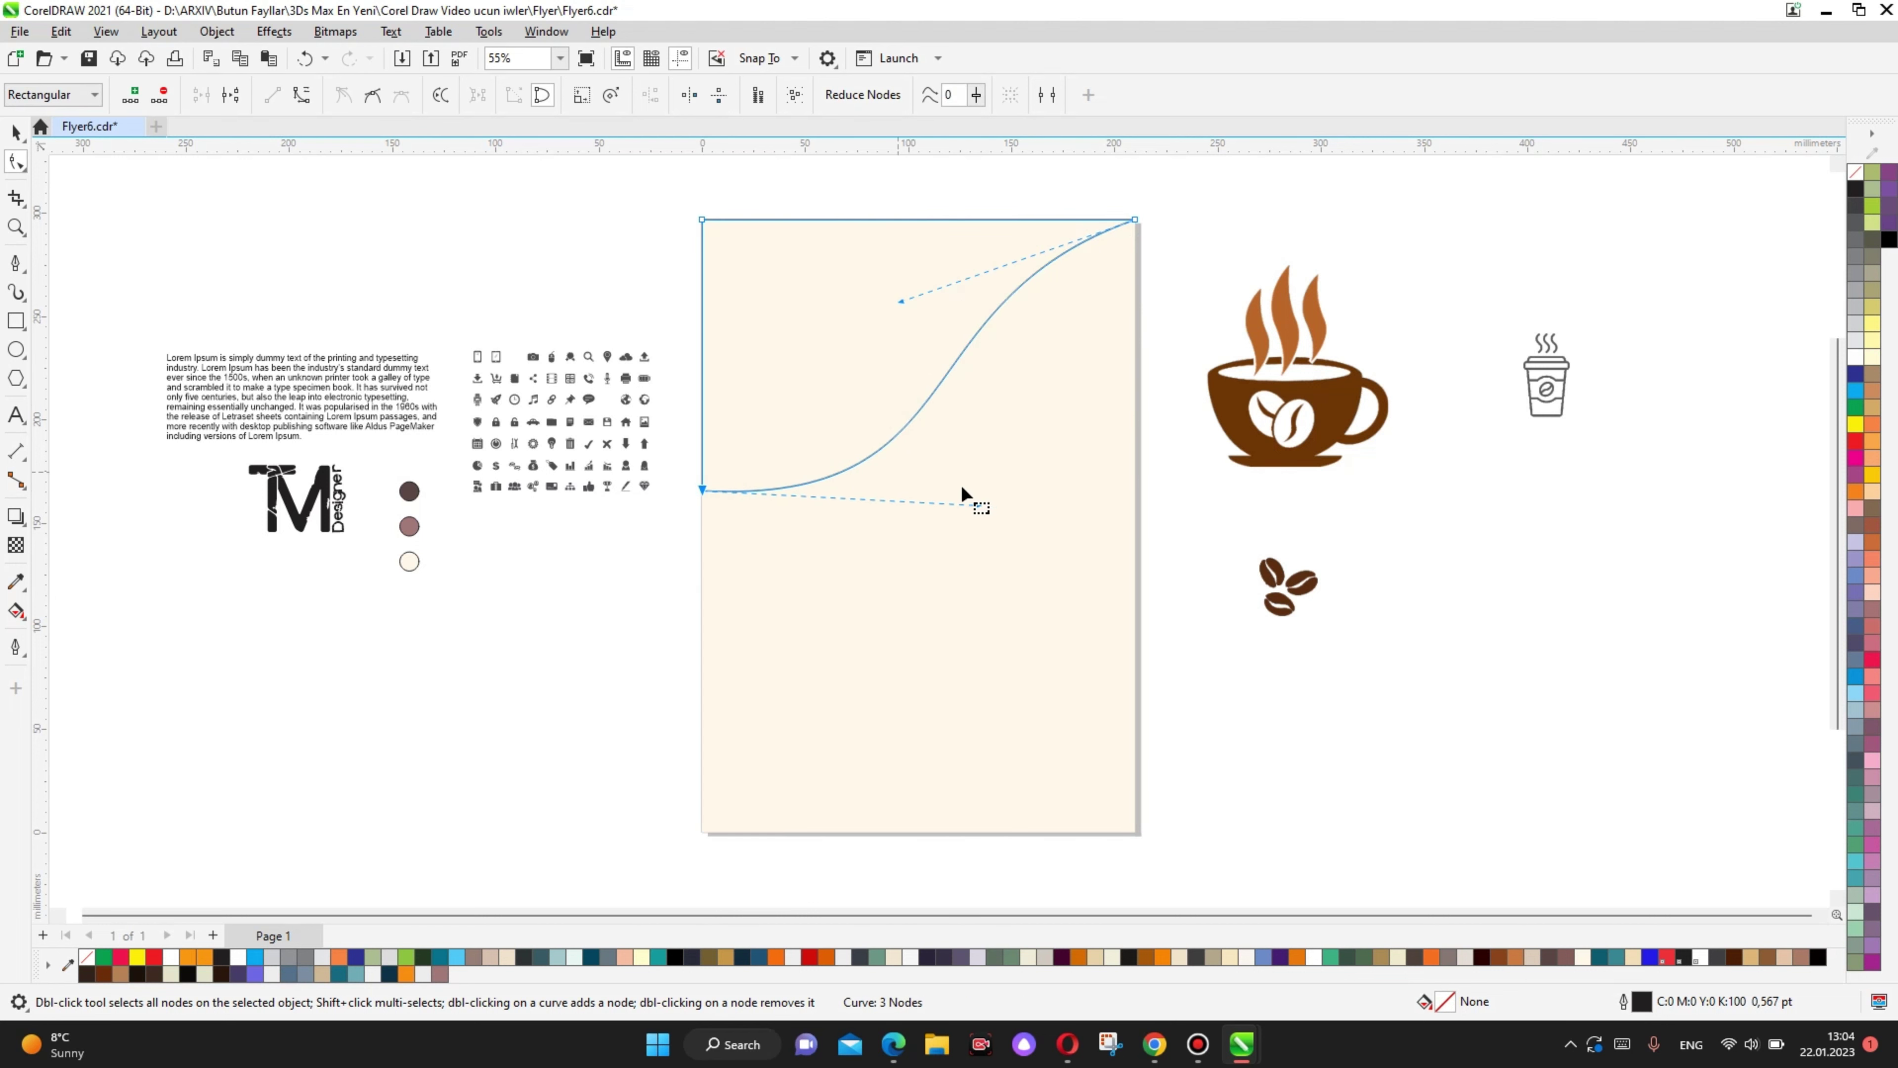
drag(981, 509, 983, 491)
drag(899, 302, 888, 295)
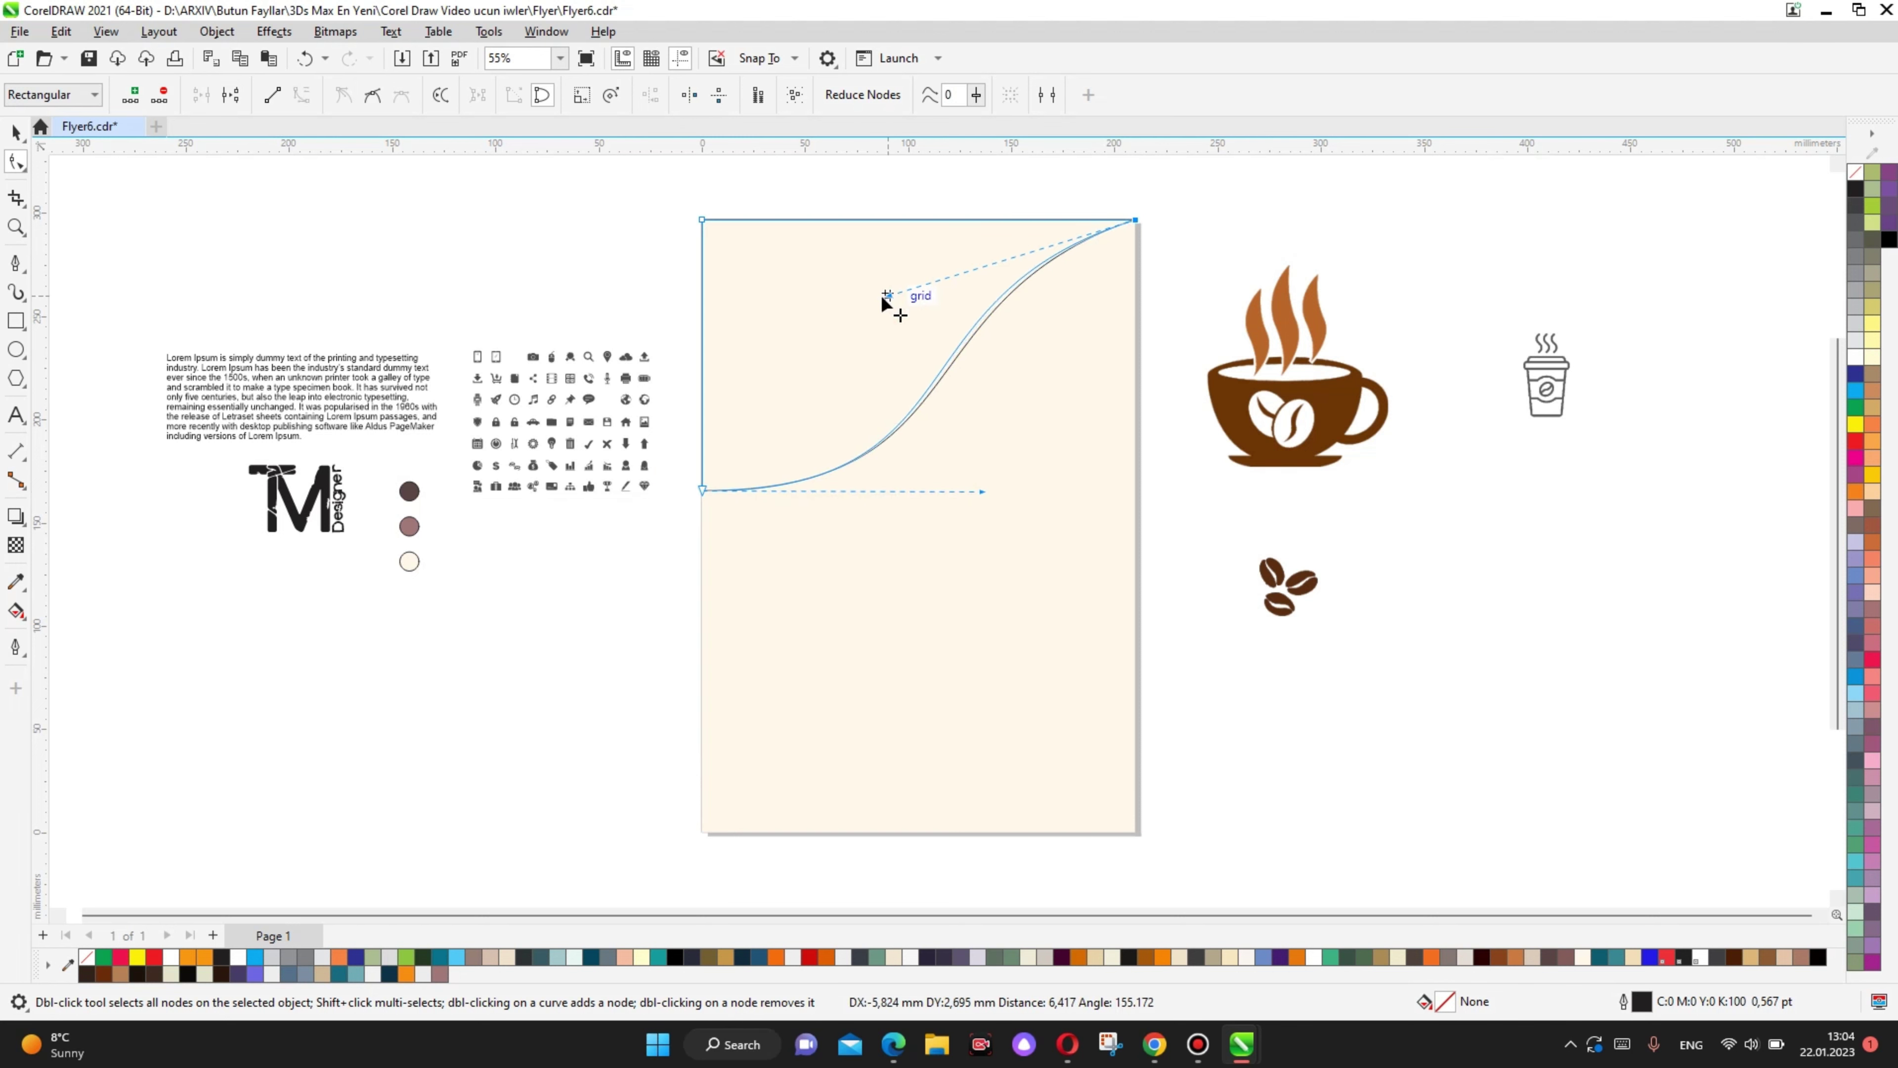
click(16, 133)
Step: Fill the top curved shape with the dark brown swatch colour and remove its outline
click(193, 591)
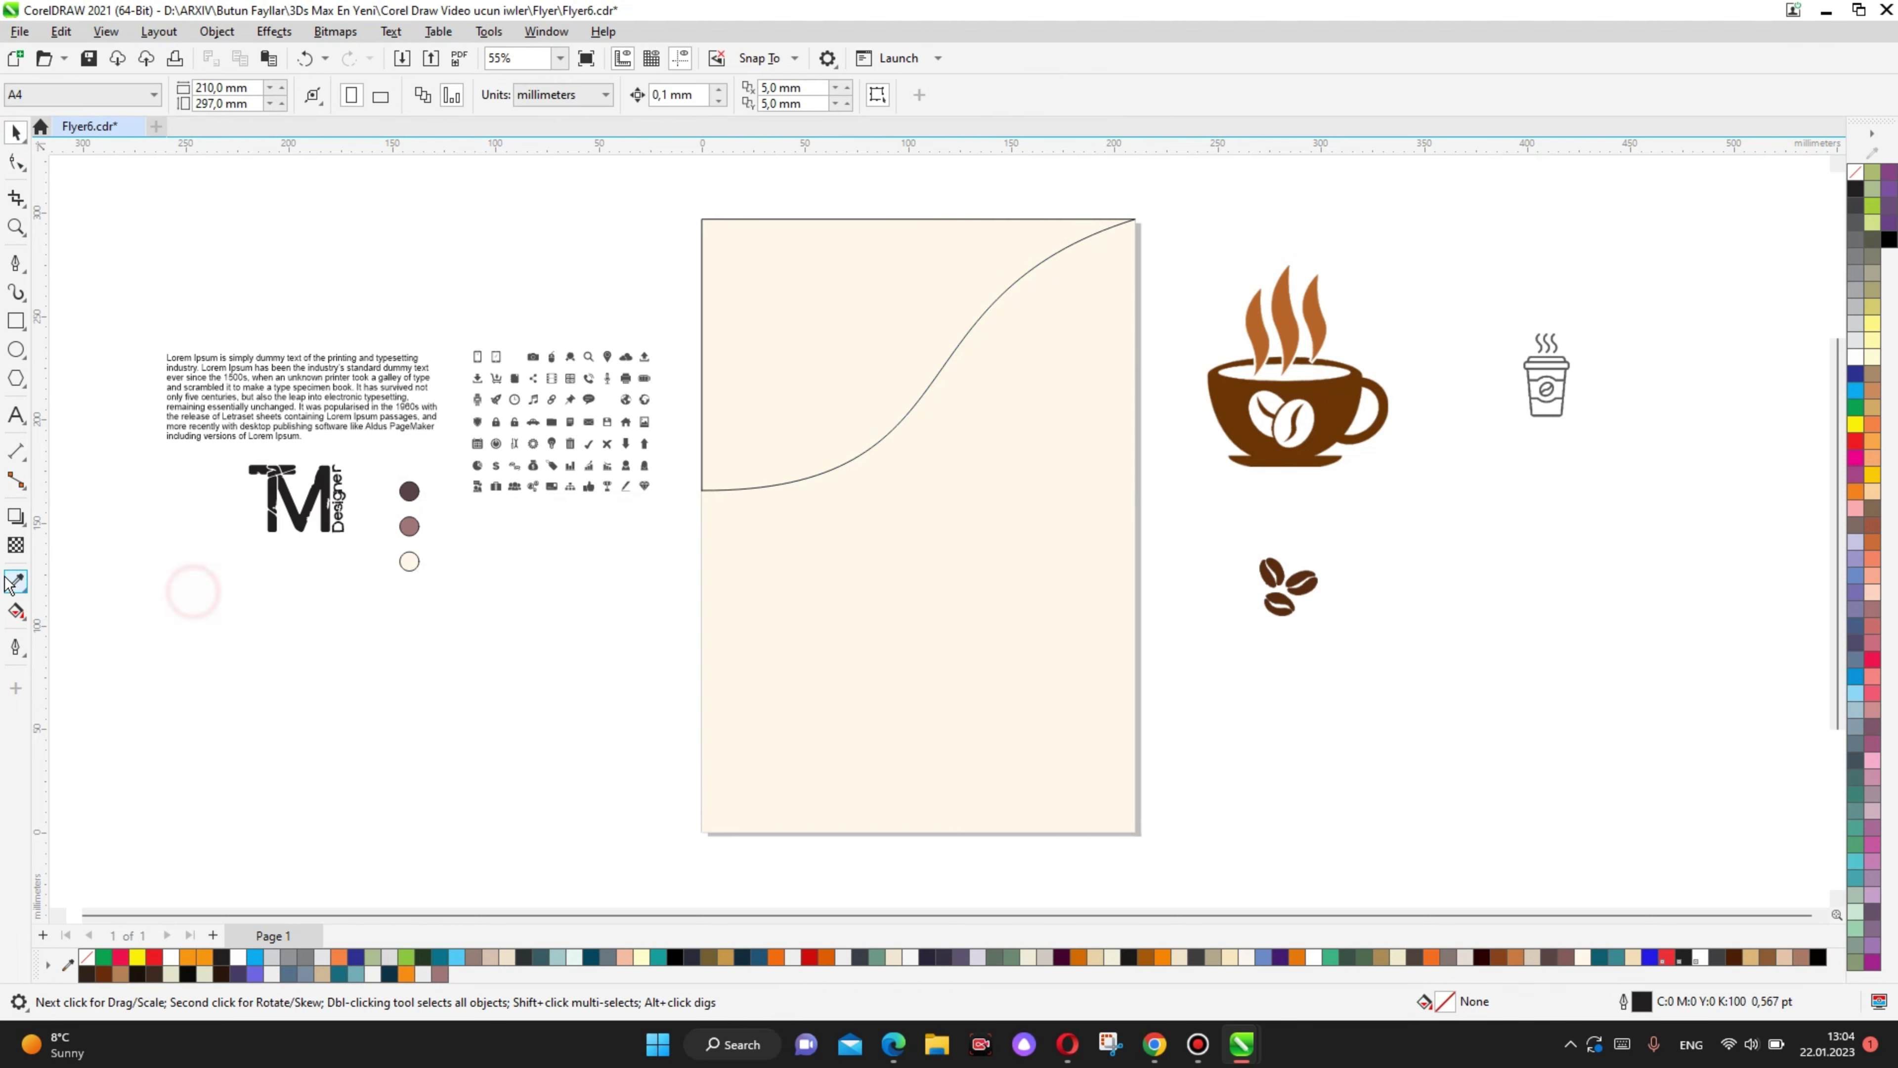
click(16, 582)
click(409, 492)
click(855, 274)
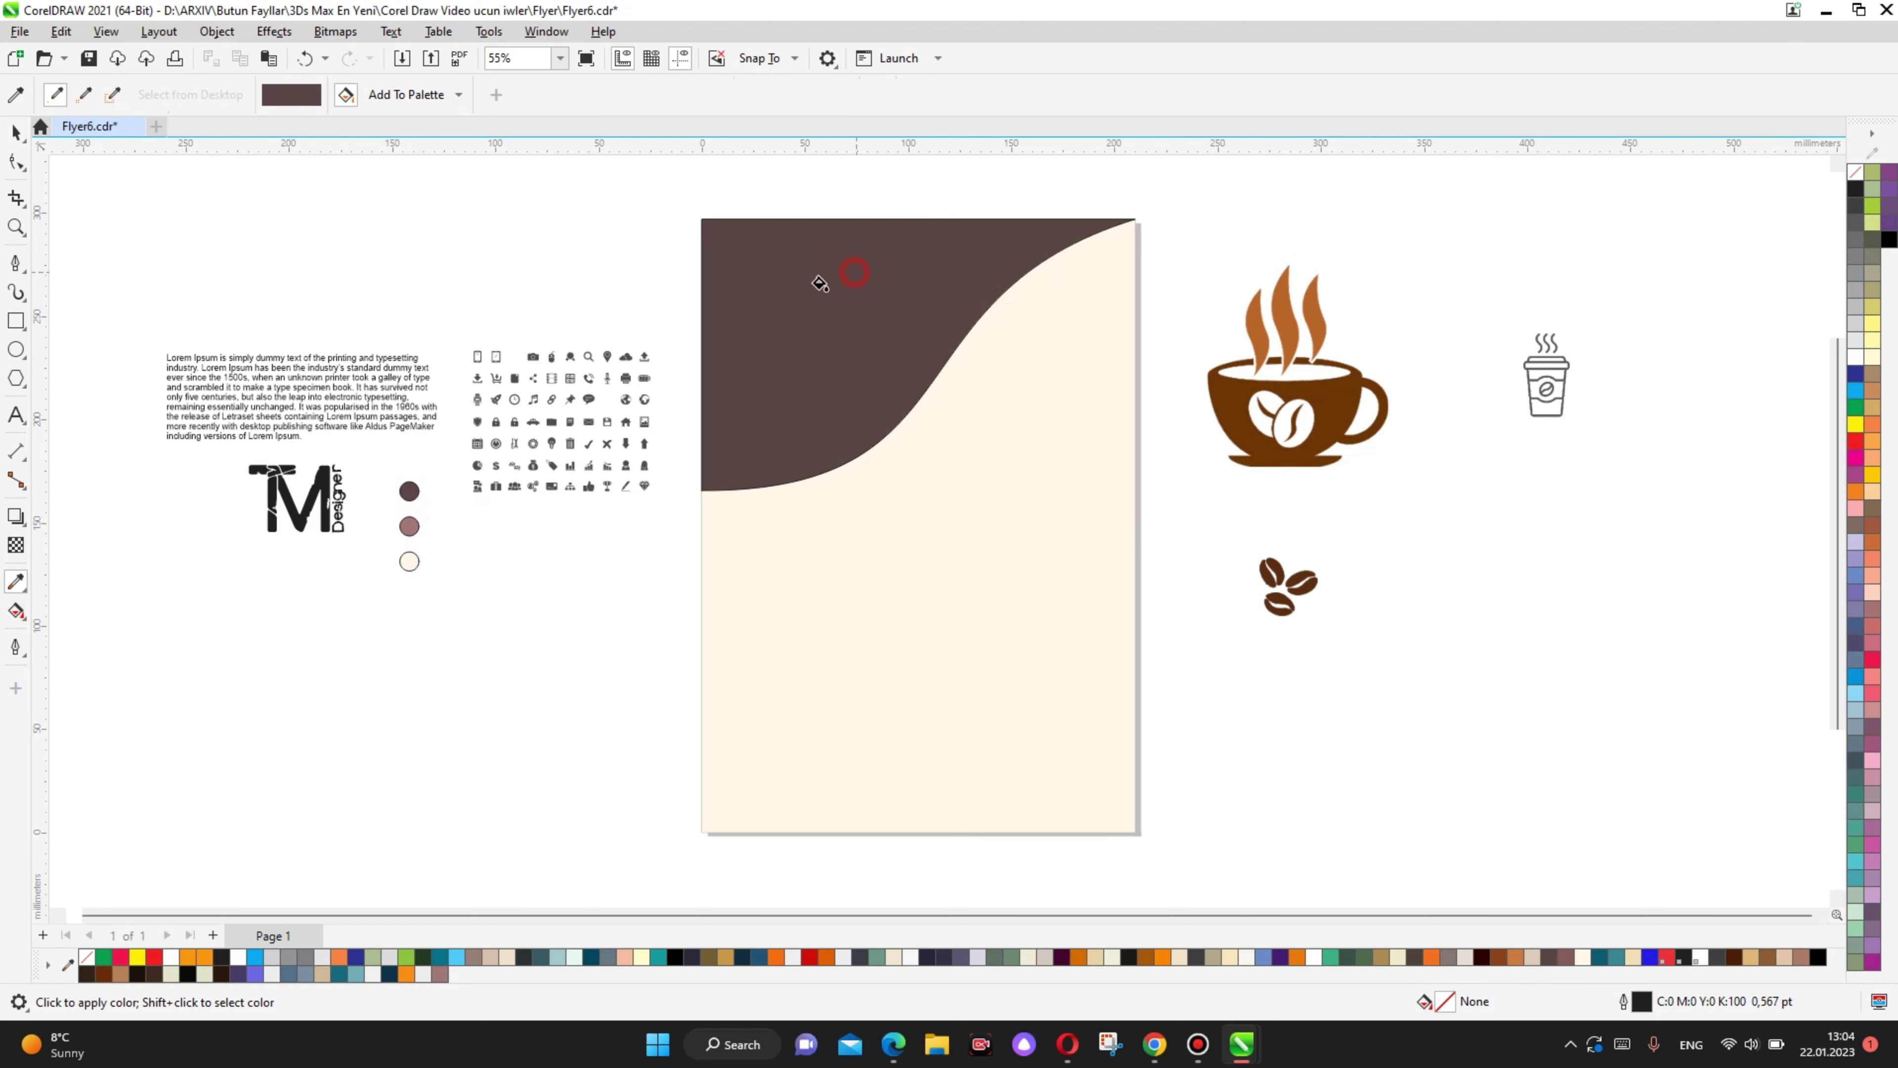
click(17, 133)
click(879, 287)
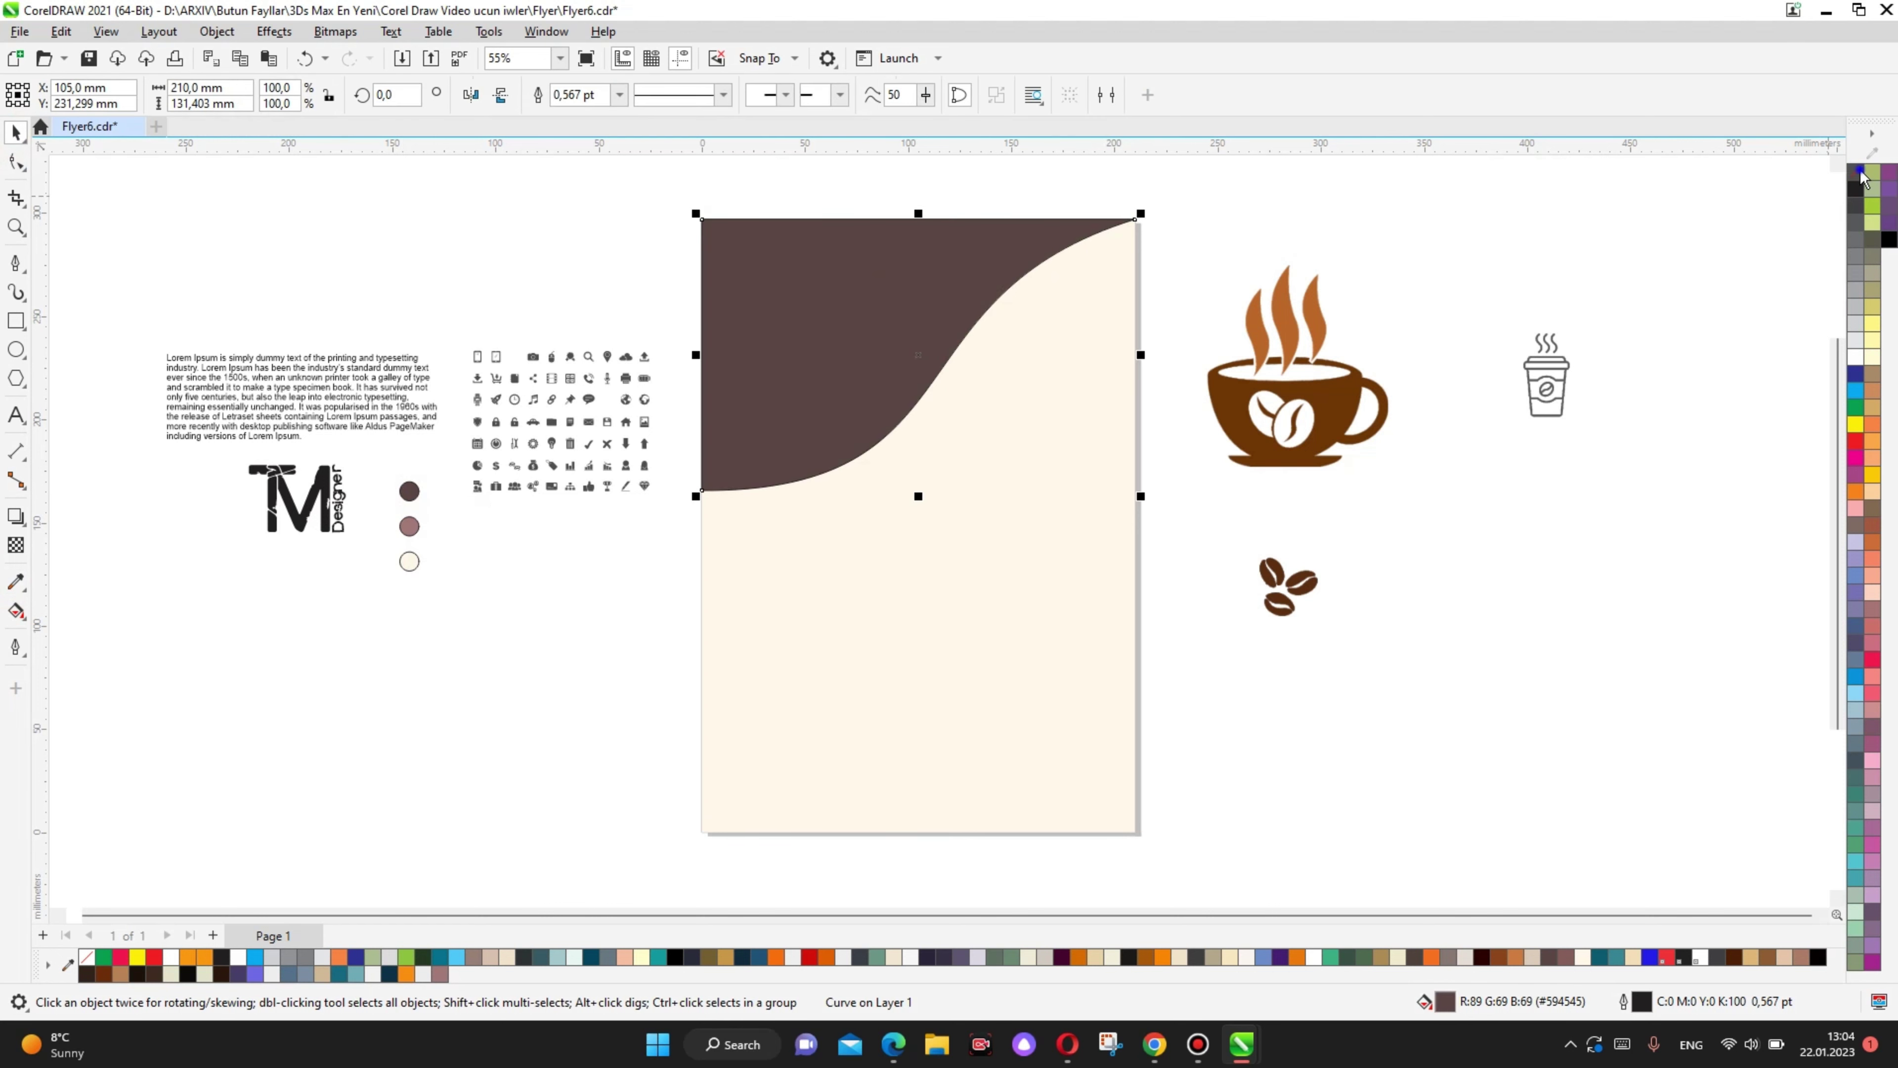
right_click(1859, 187)
click(1857, 186)
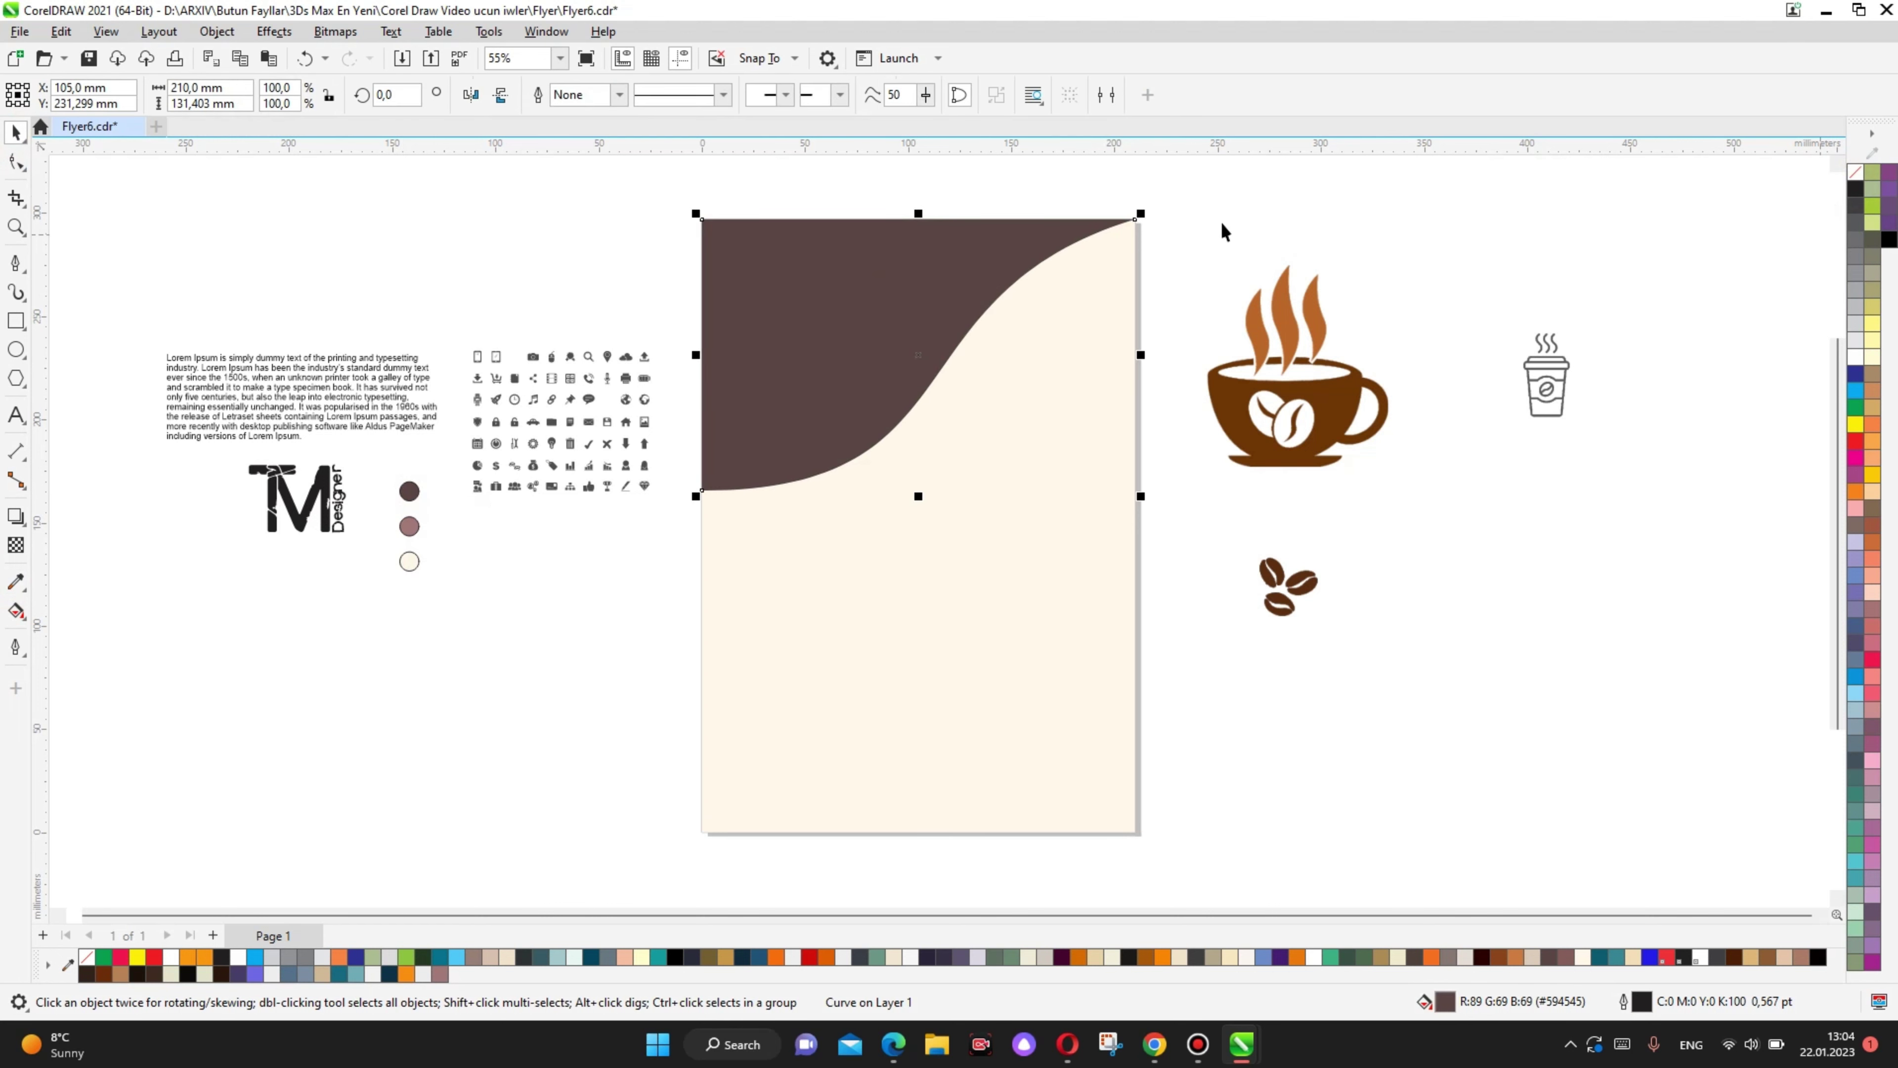
Step: Copy the brown shape lower, rotate it 180°, and stretch it into the bottom-right corner
right_click(1857, 183)
mouse_move(848, 261)
mouse_down()
mouse_move(932, 594)
mouse_move(1019, 754)
mouse_up()
click(497, 96)
scroll(910, 553, up, 1)
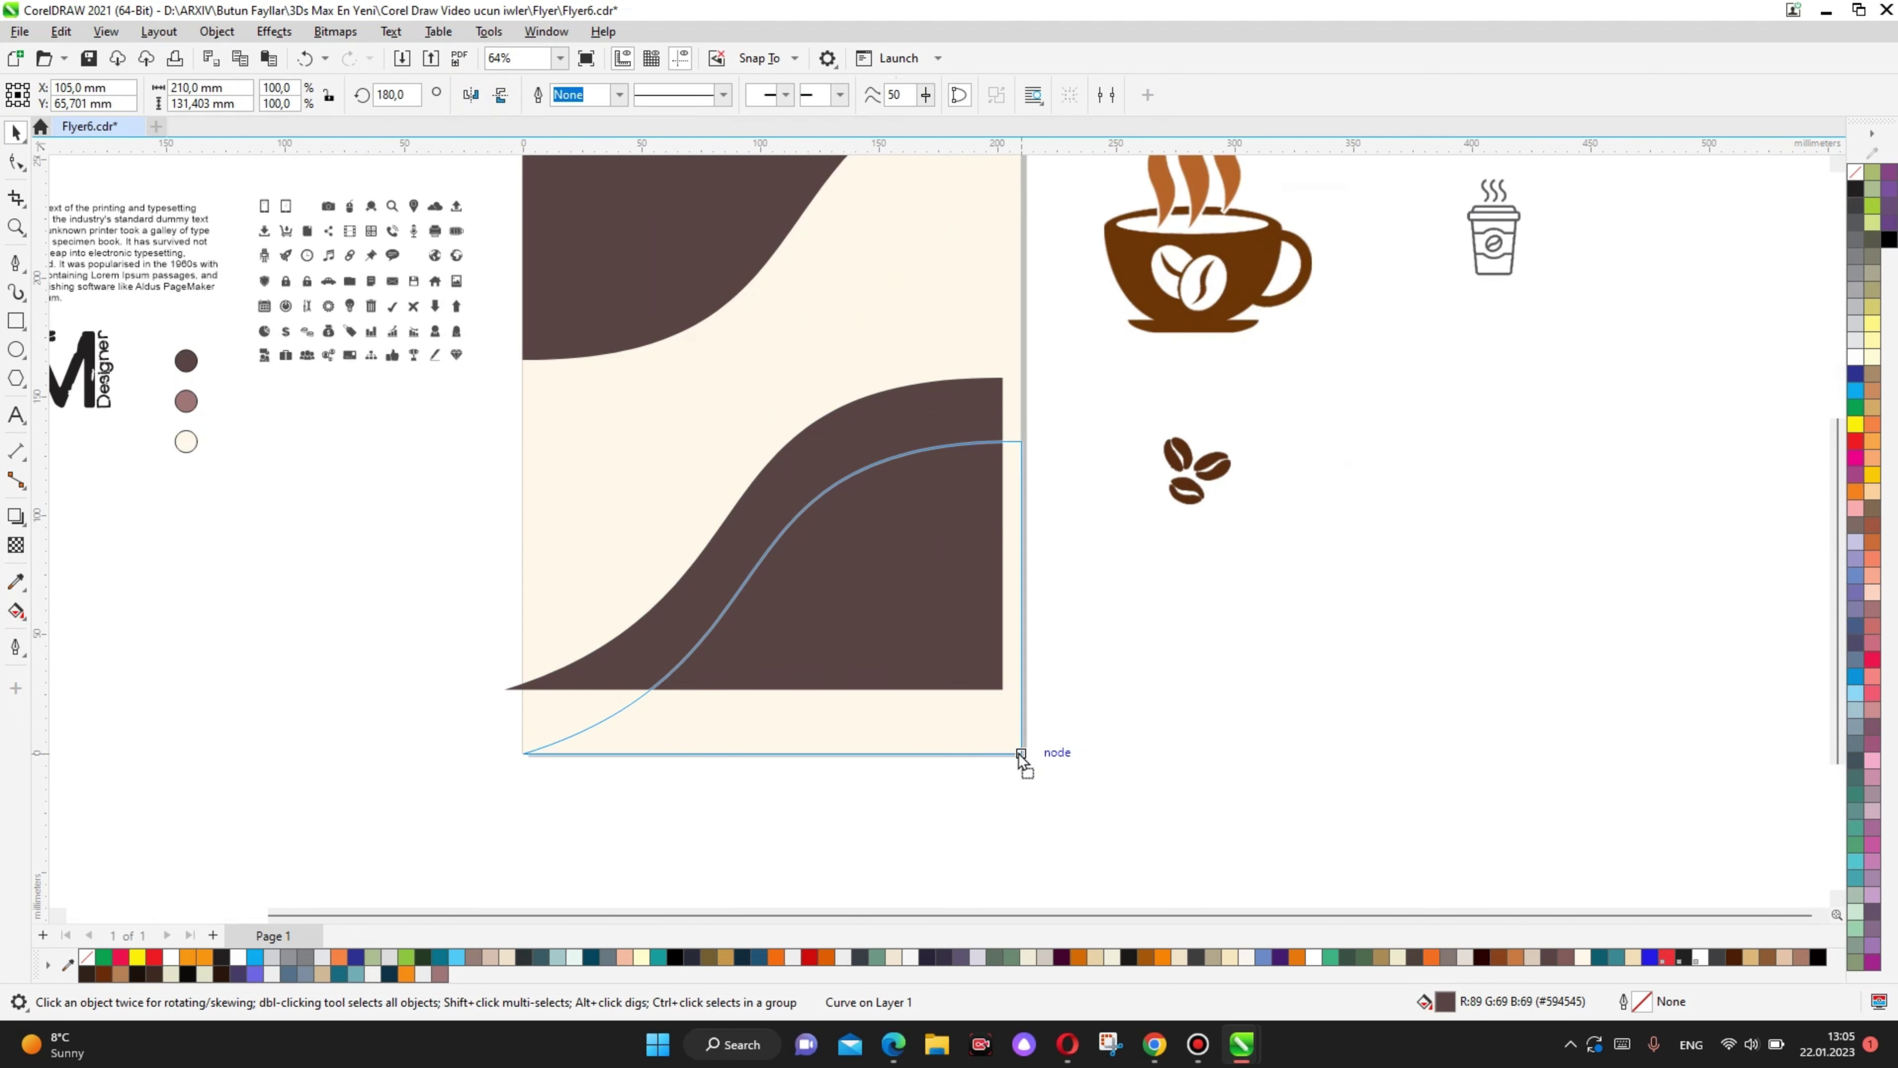
click(1103, 688)
scroll(866, 550, down, 1)
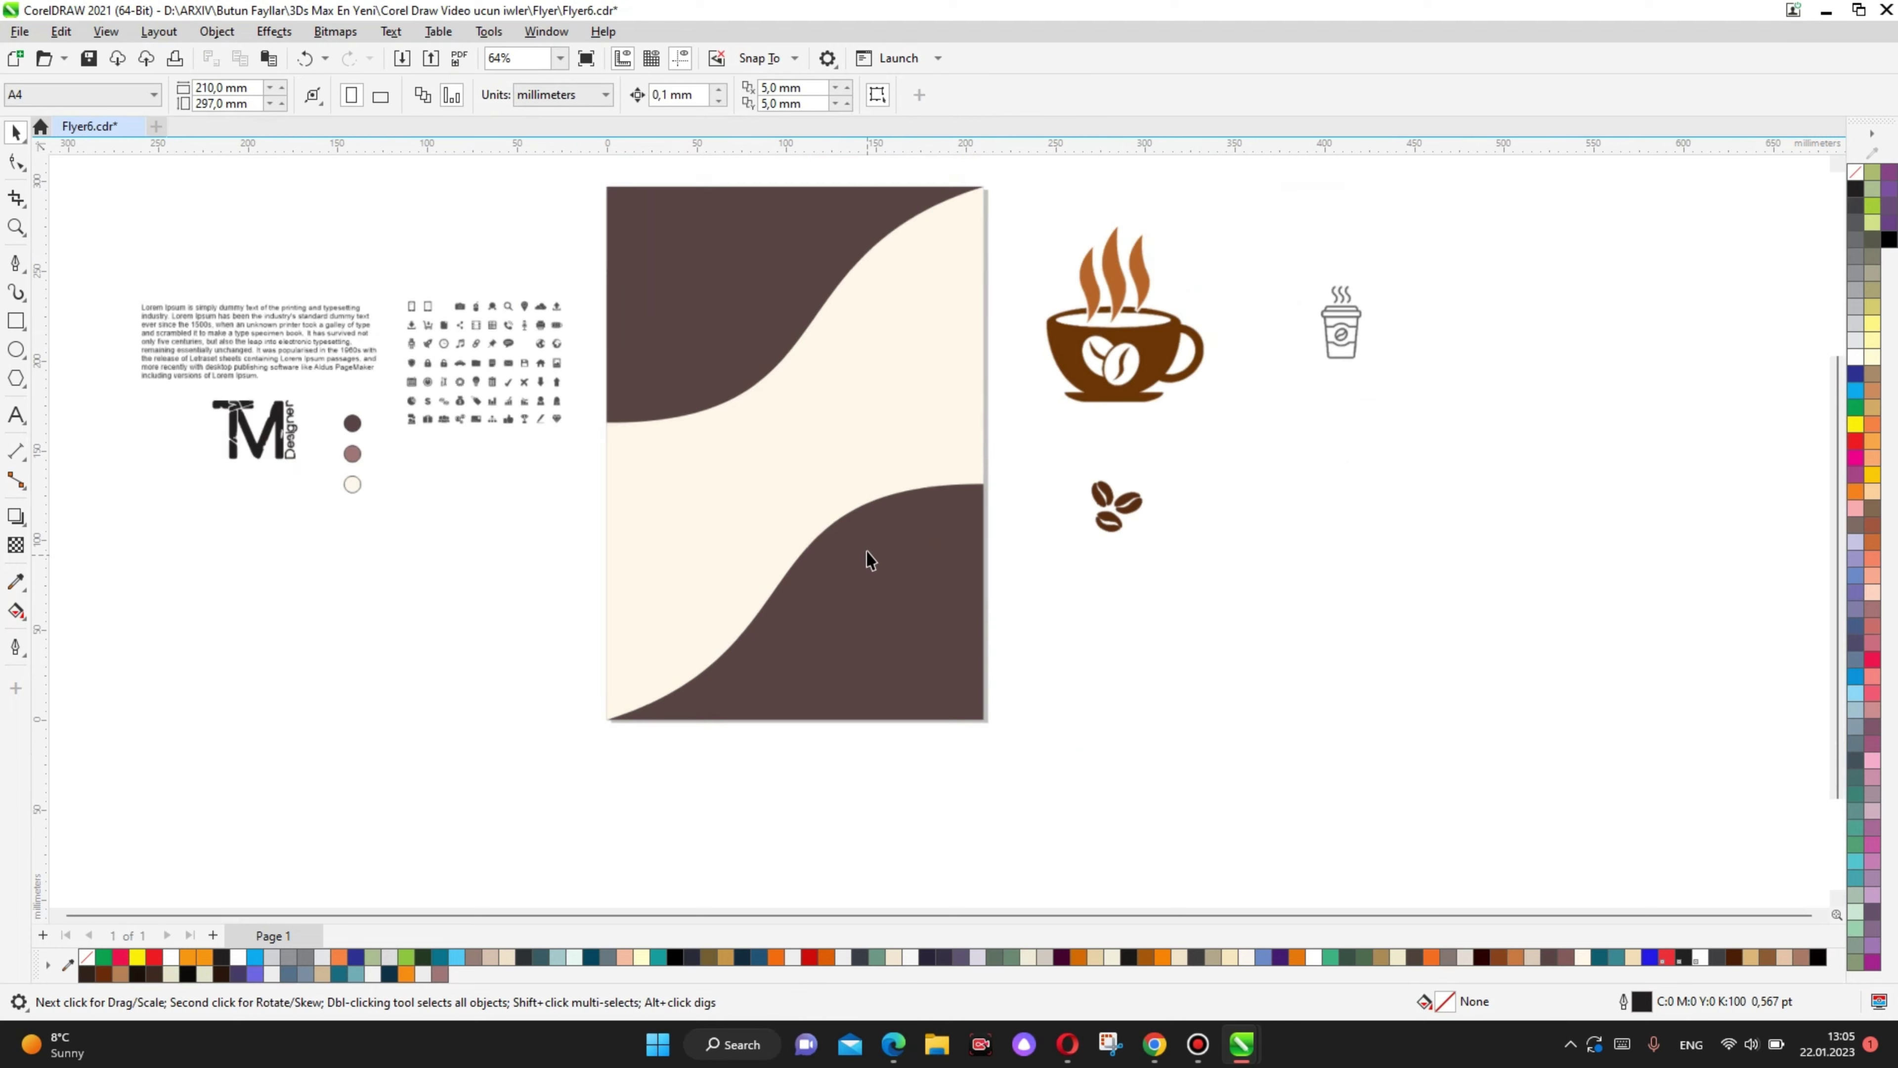
Step: Reshape the lower brown wave's nodes and handles into a smooth curve
click(867, 632)
click(16, 161)
scroll(906, 549, up, 1)
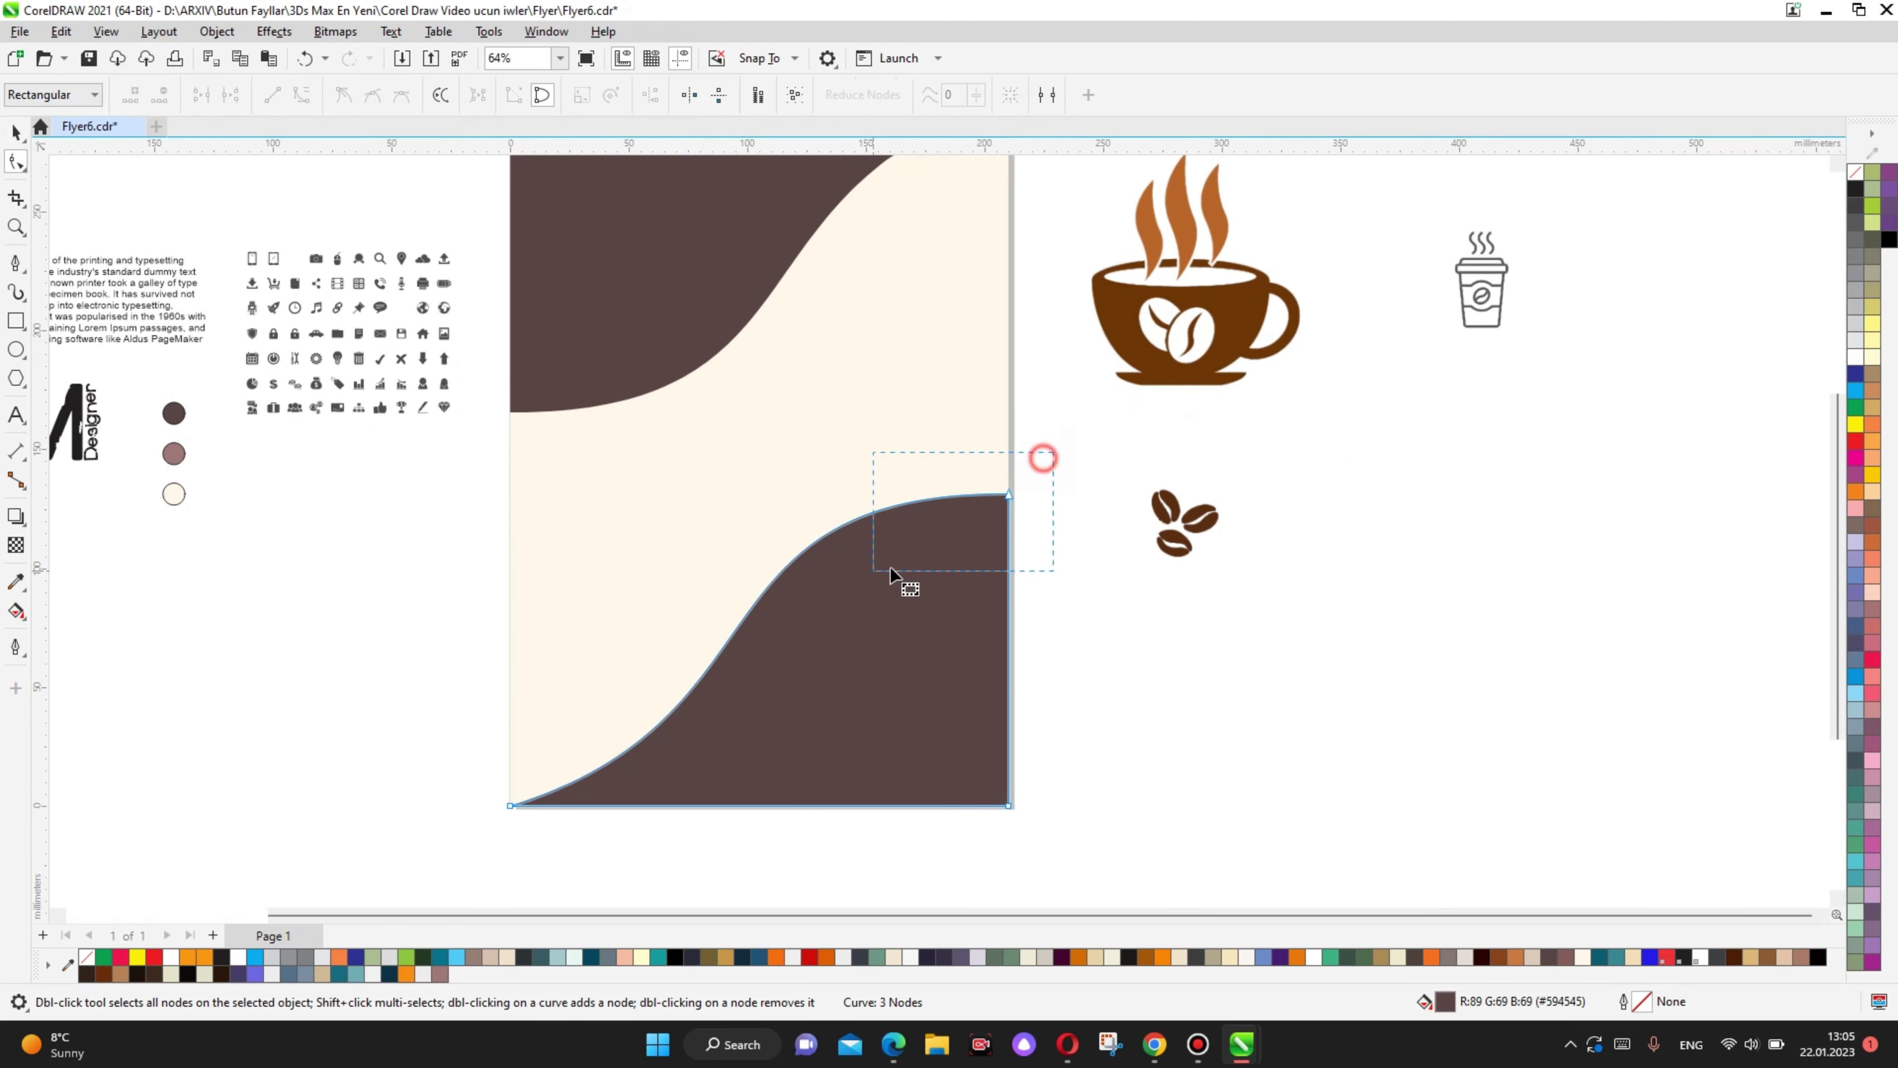
drag(873, 457, 1059, 572)
drag(1008, 496, 1030, 598)
scroll(1030, 598, up, 2)
drag(580, 546, 630, 555)
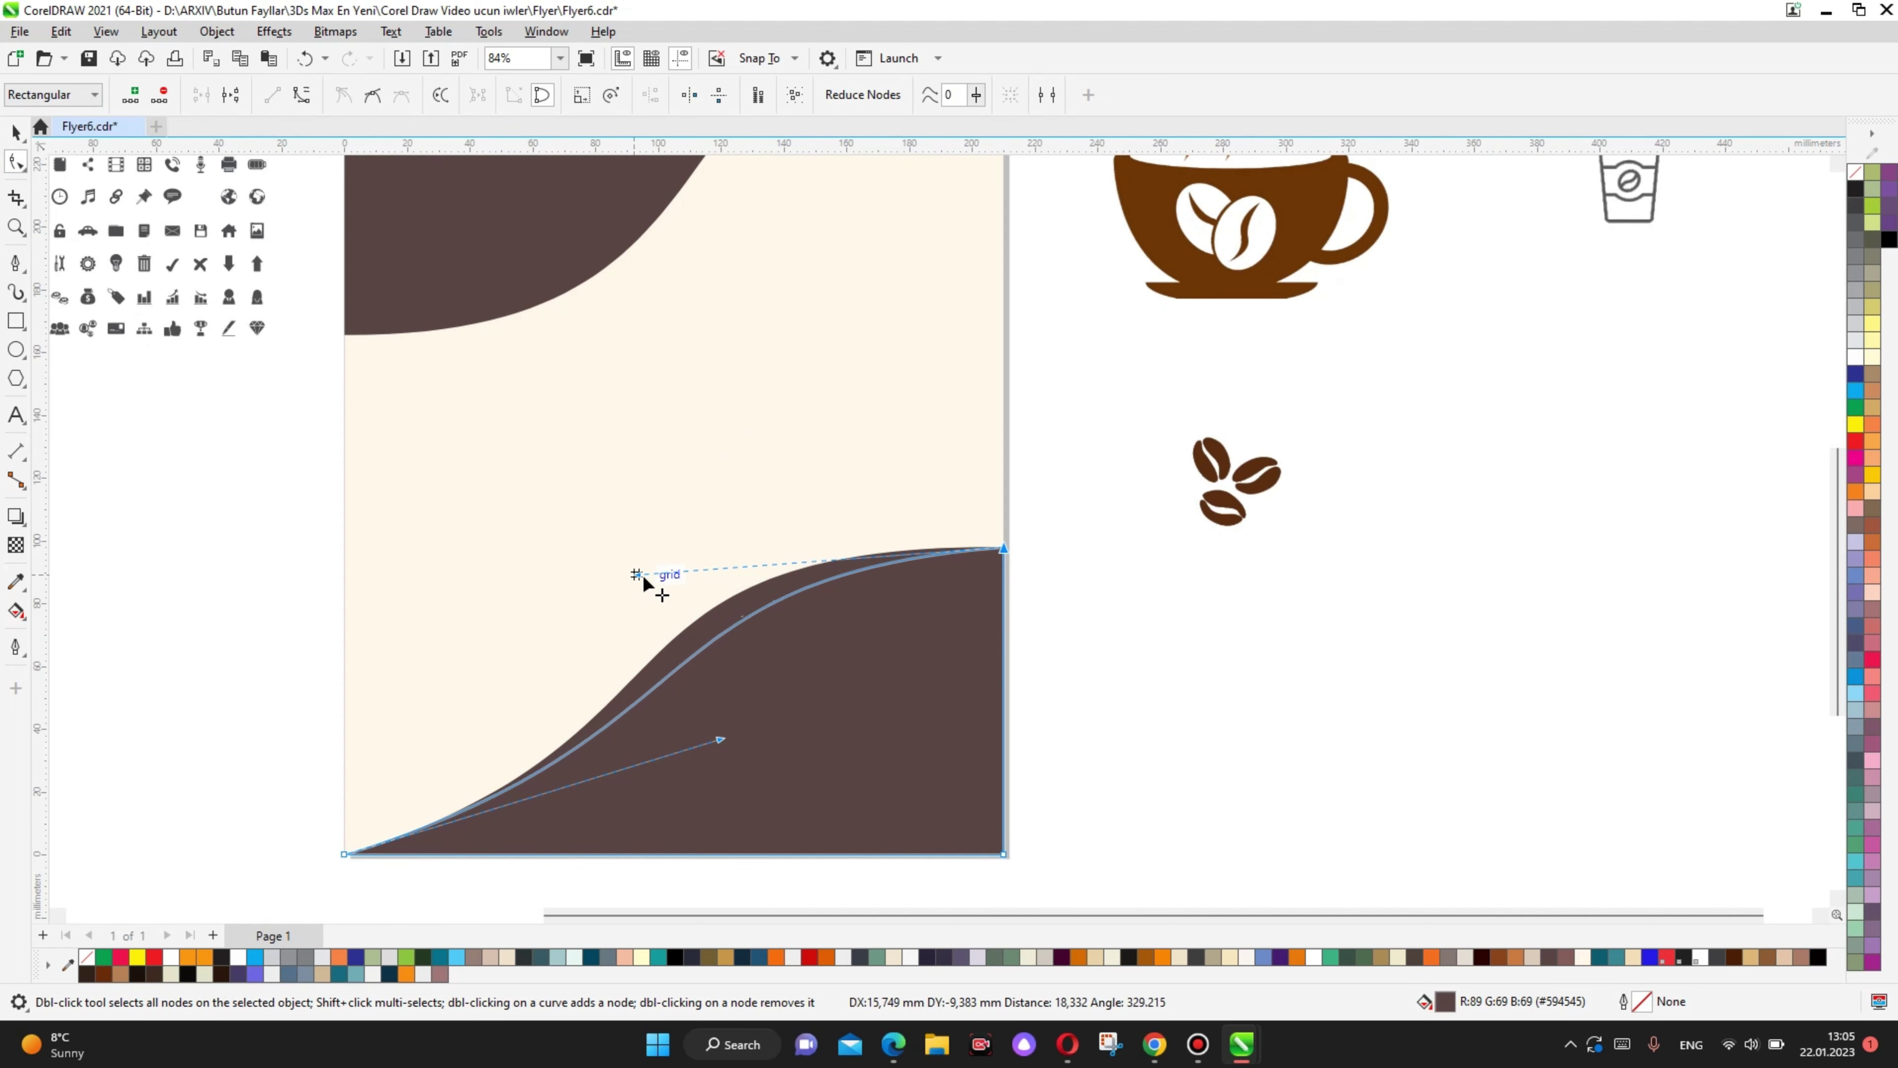
drag(721, 741, 752, 777)
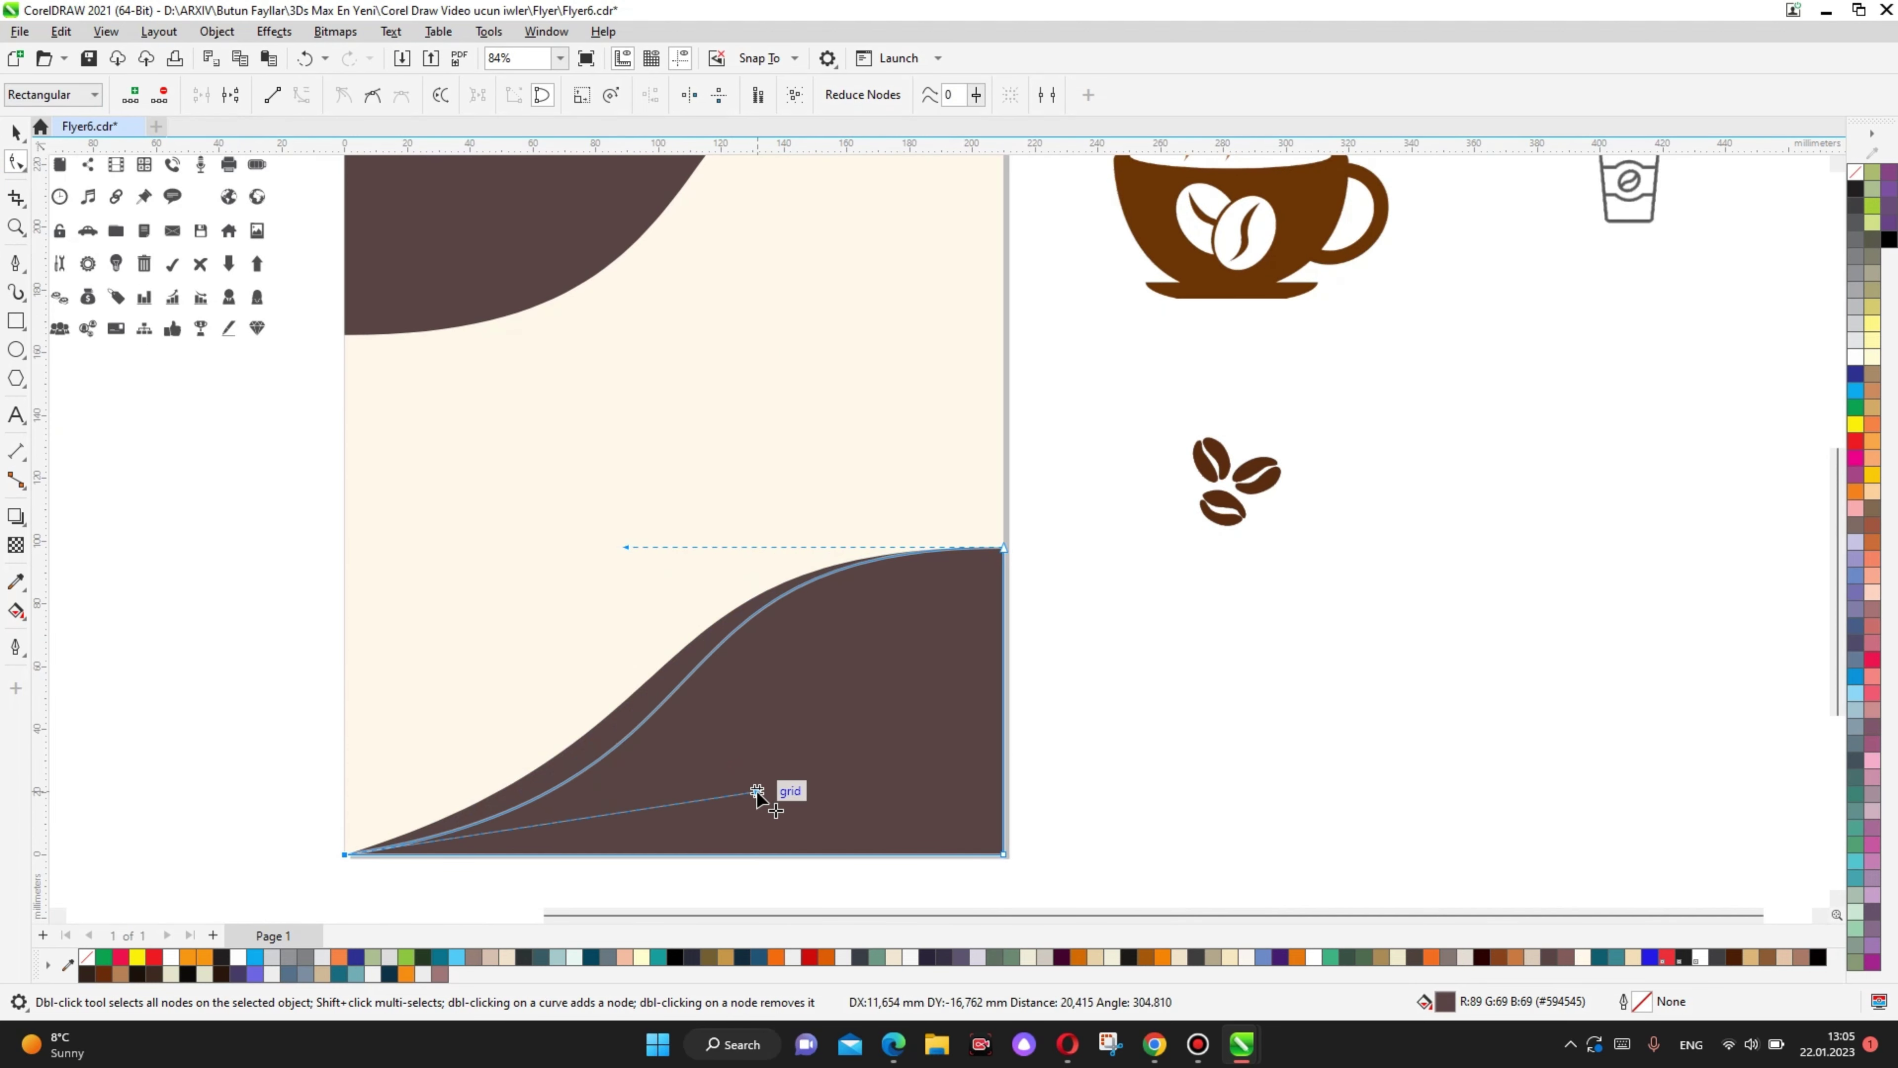
drag(627, 549, 598, 547)
Step: PowerClip both brown waves inside the cream background rectangle
click(15, 132)
scroll(585, 496, down, 2)
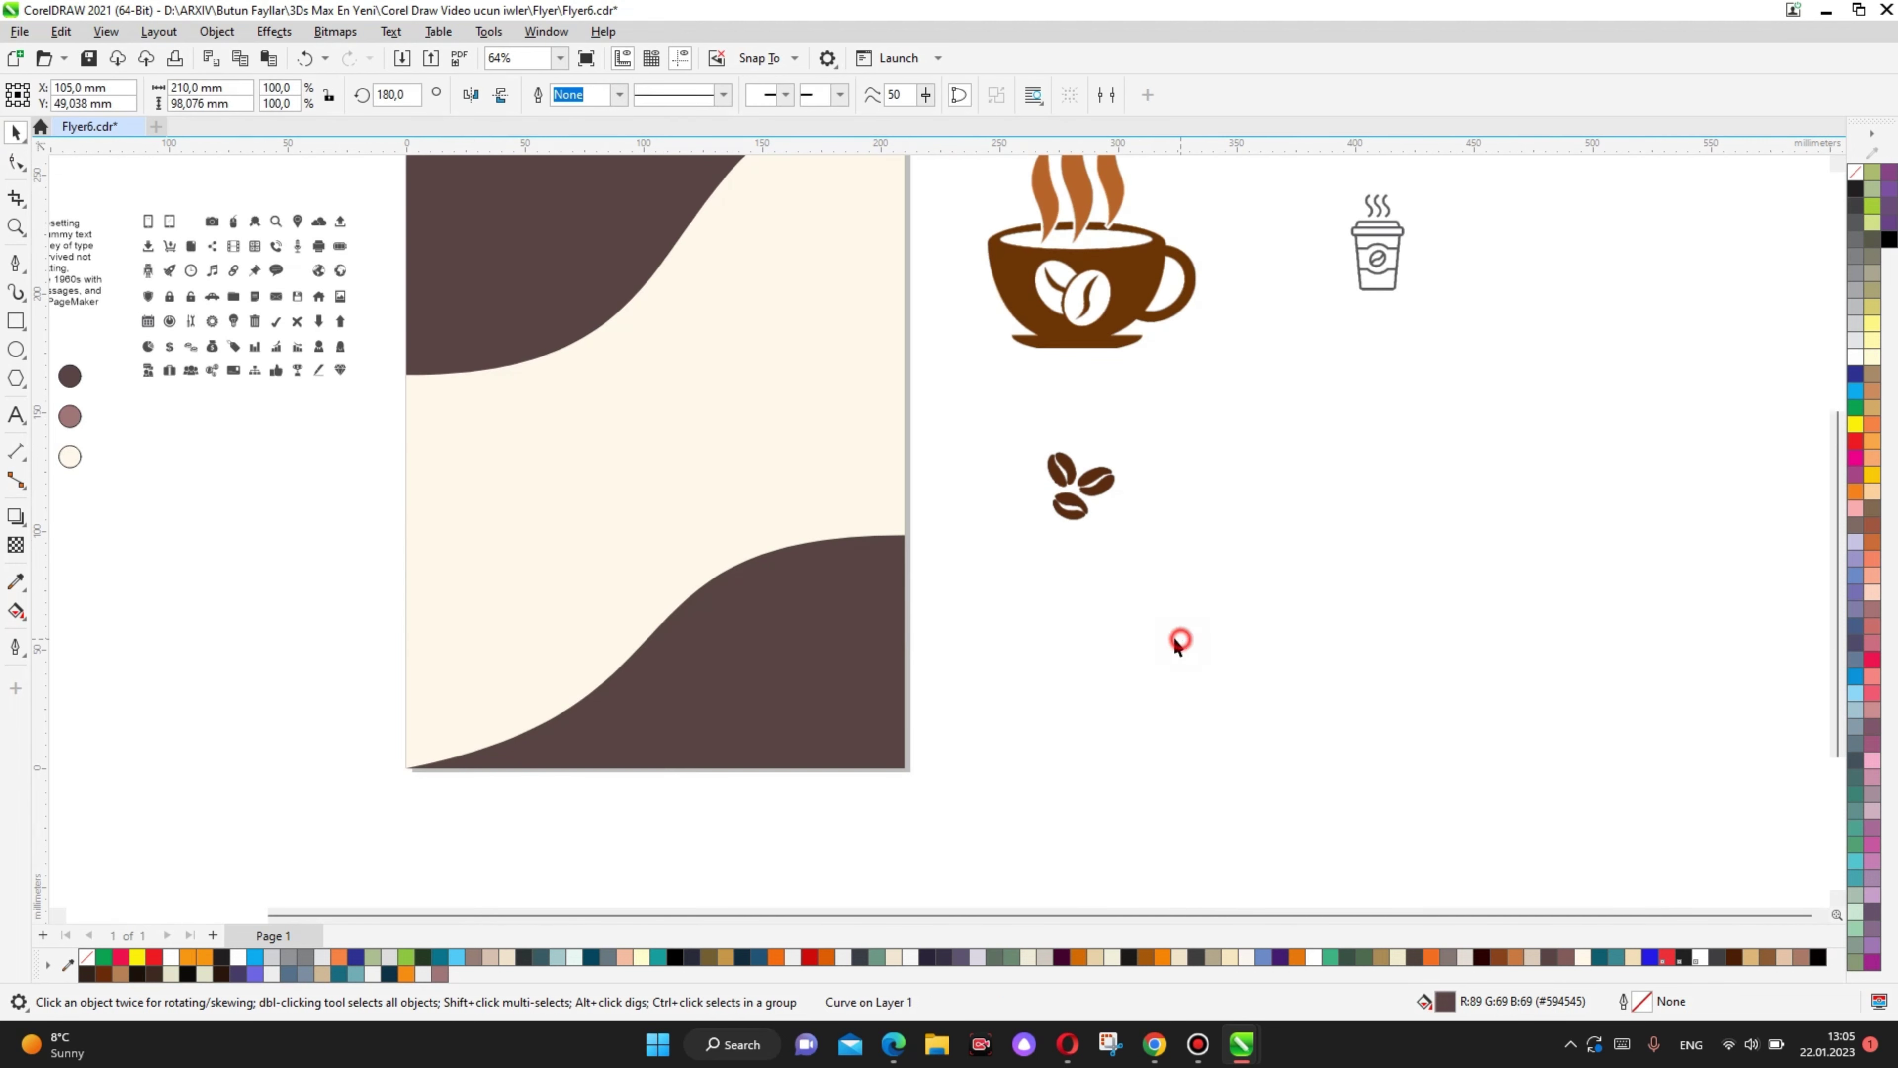
scroll(746, 585, down, 2)
scroll(737, 544, up, 1)
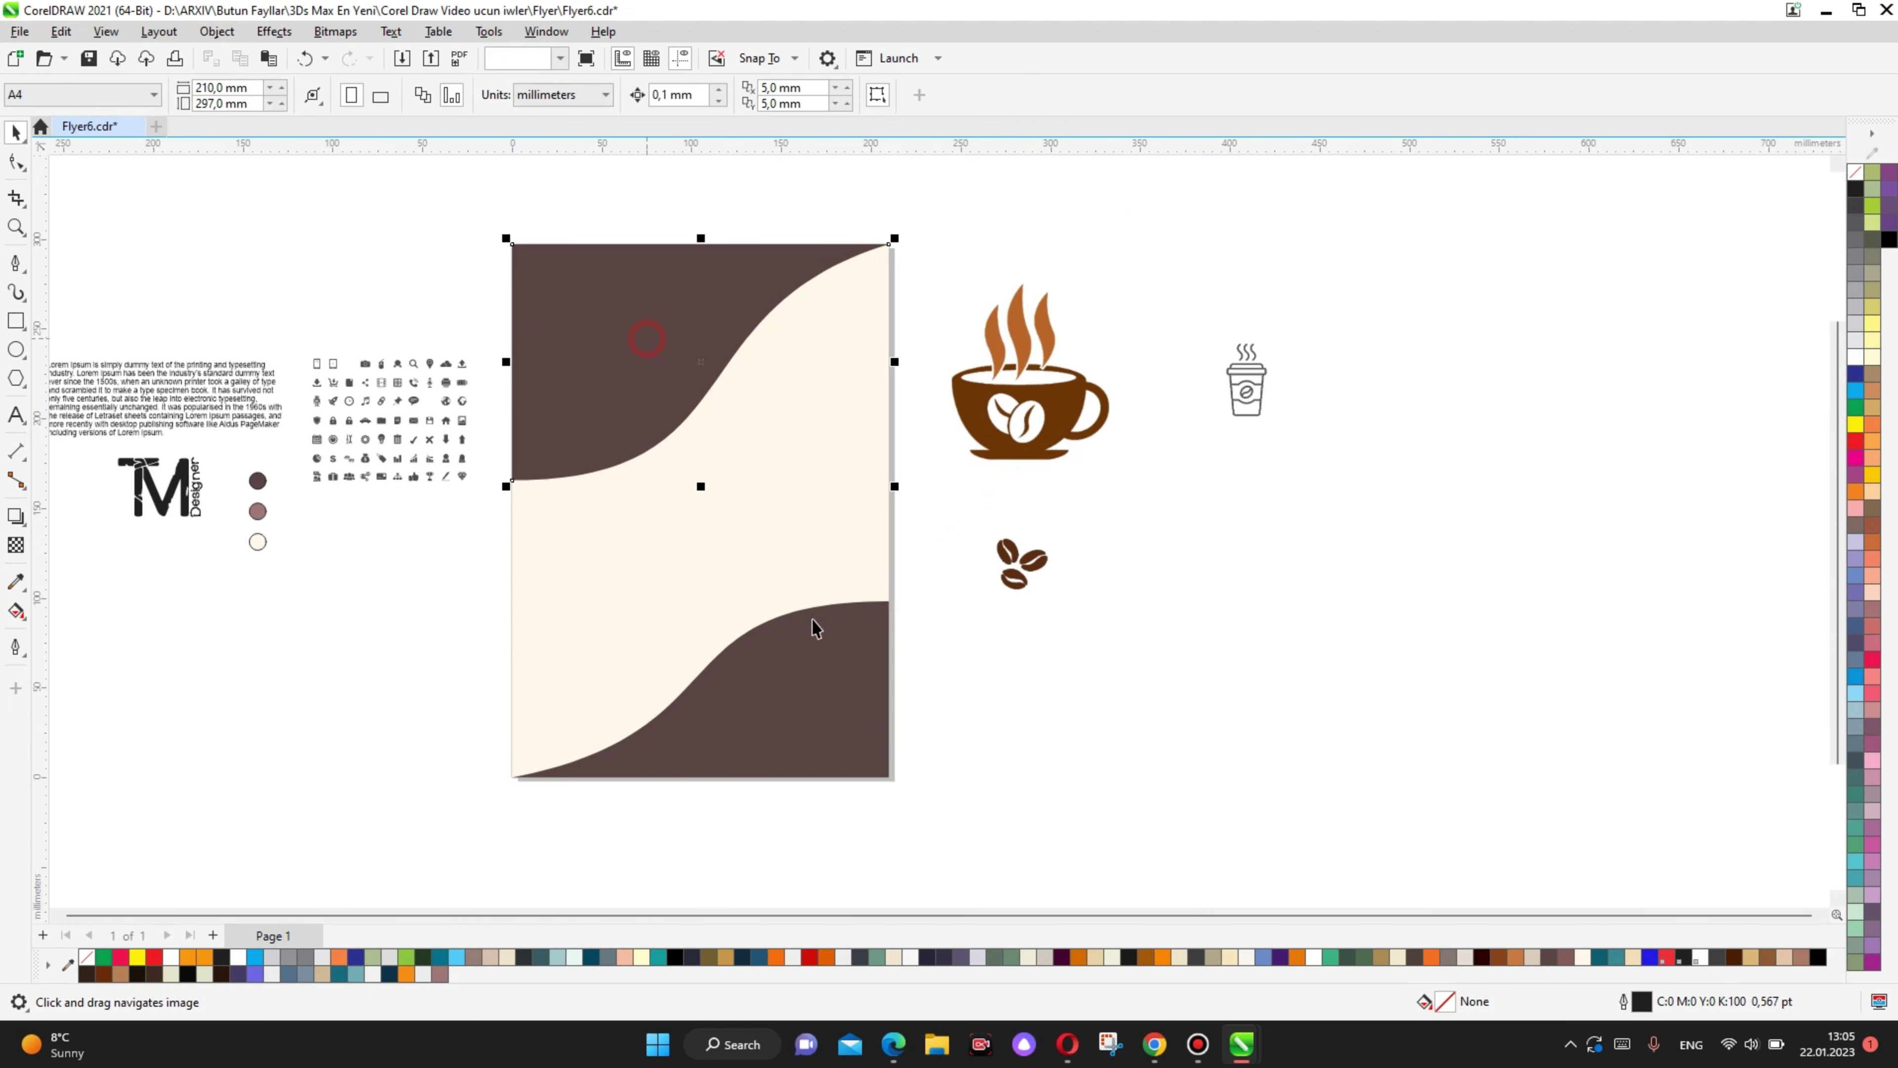
click(818, 694)
right_click(667, 323)
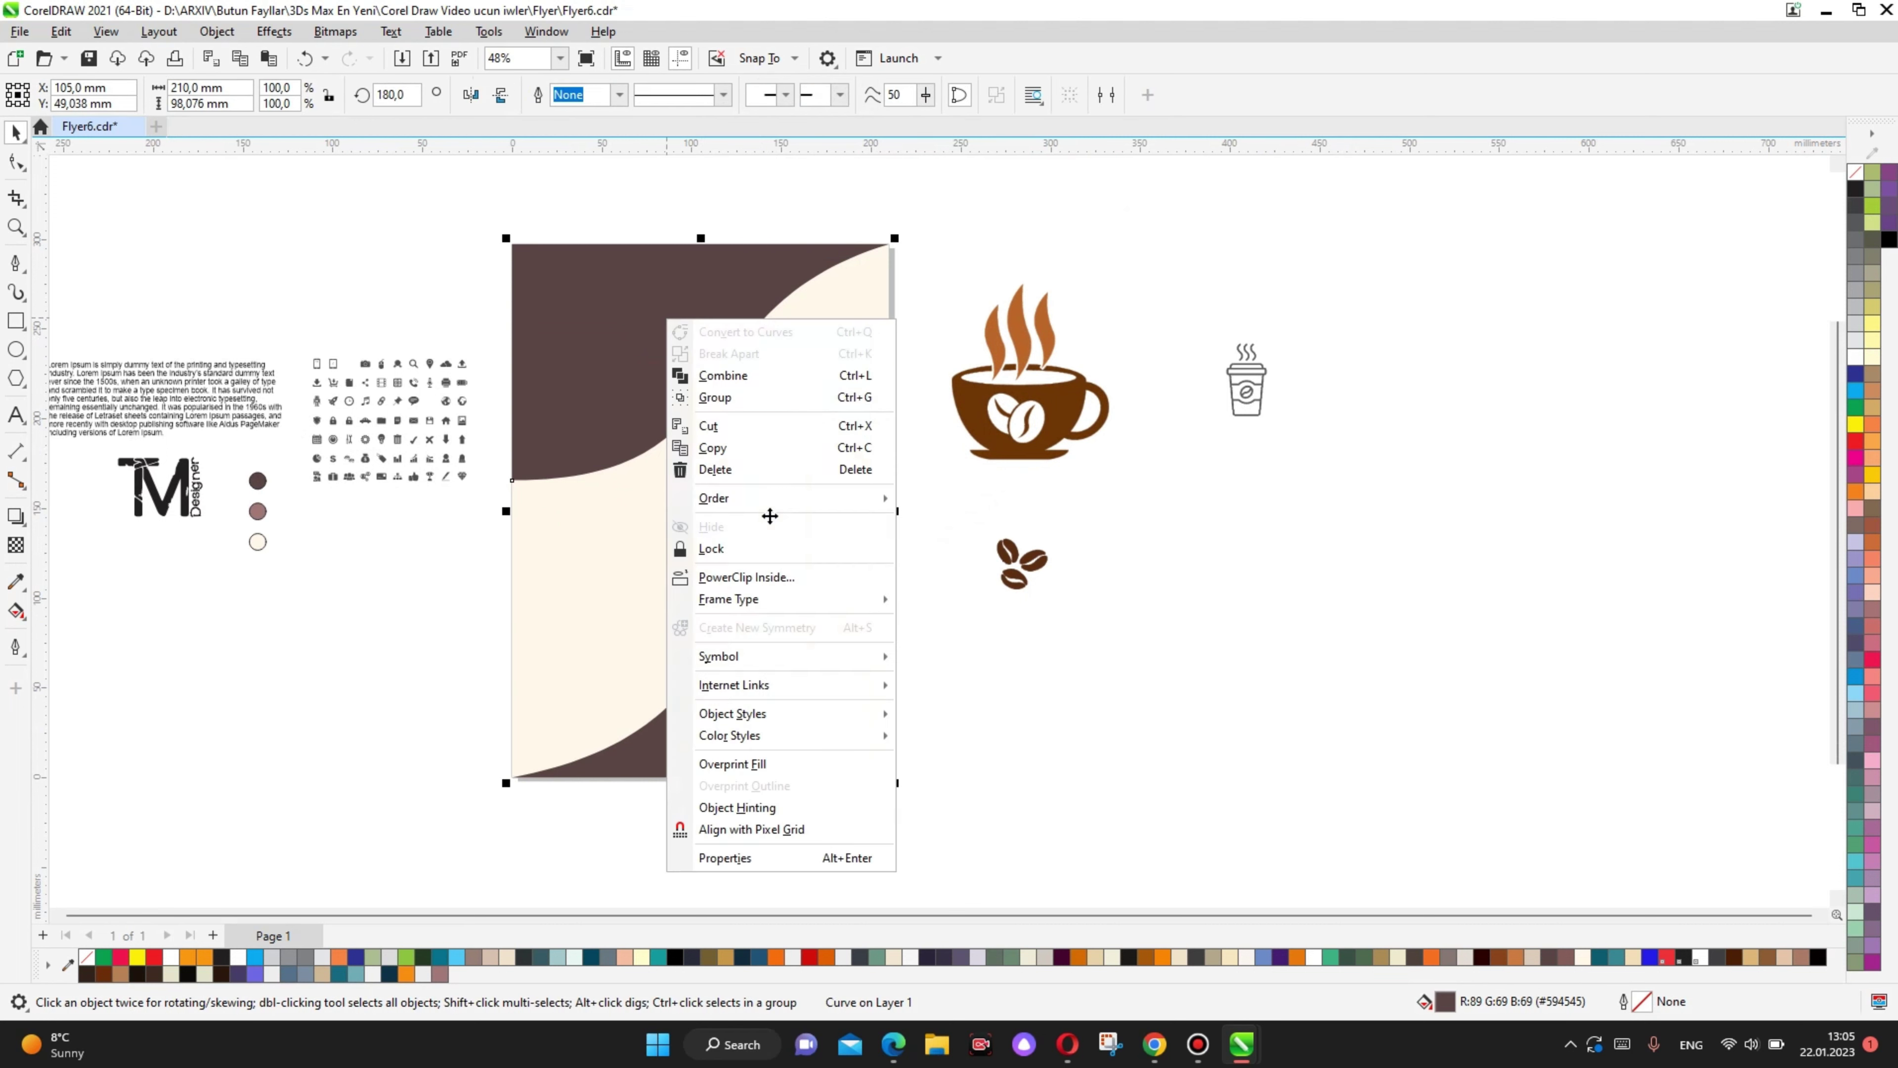
click(737, 576)
click(621, 552)
Step: Check the coffee beans, then select the coffee cup image
click(973, 632)
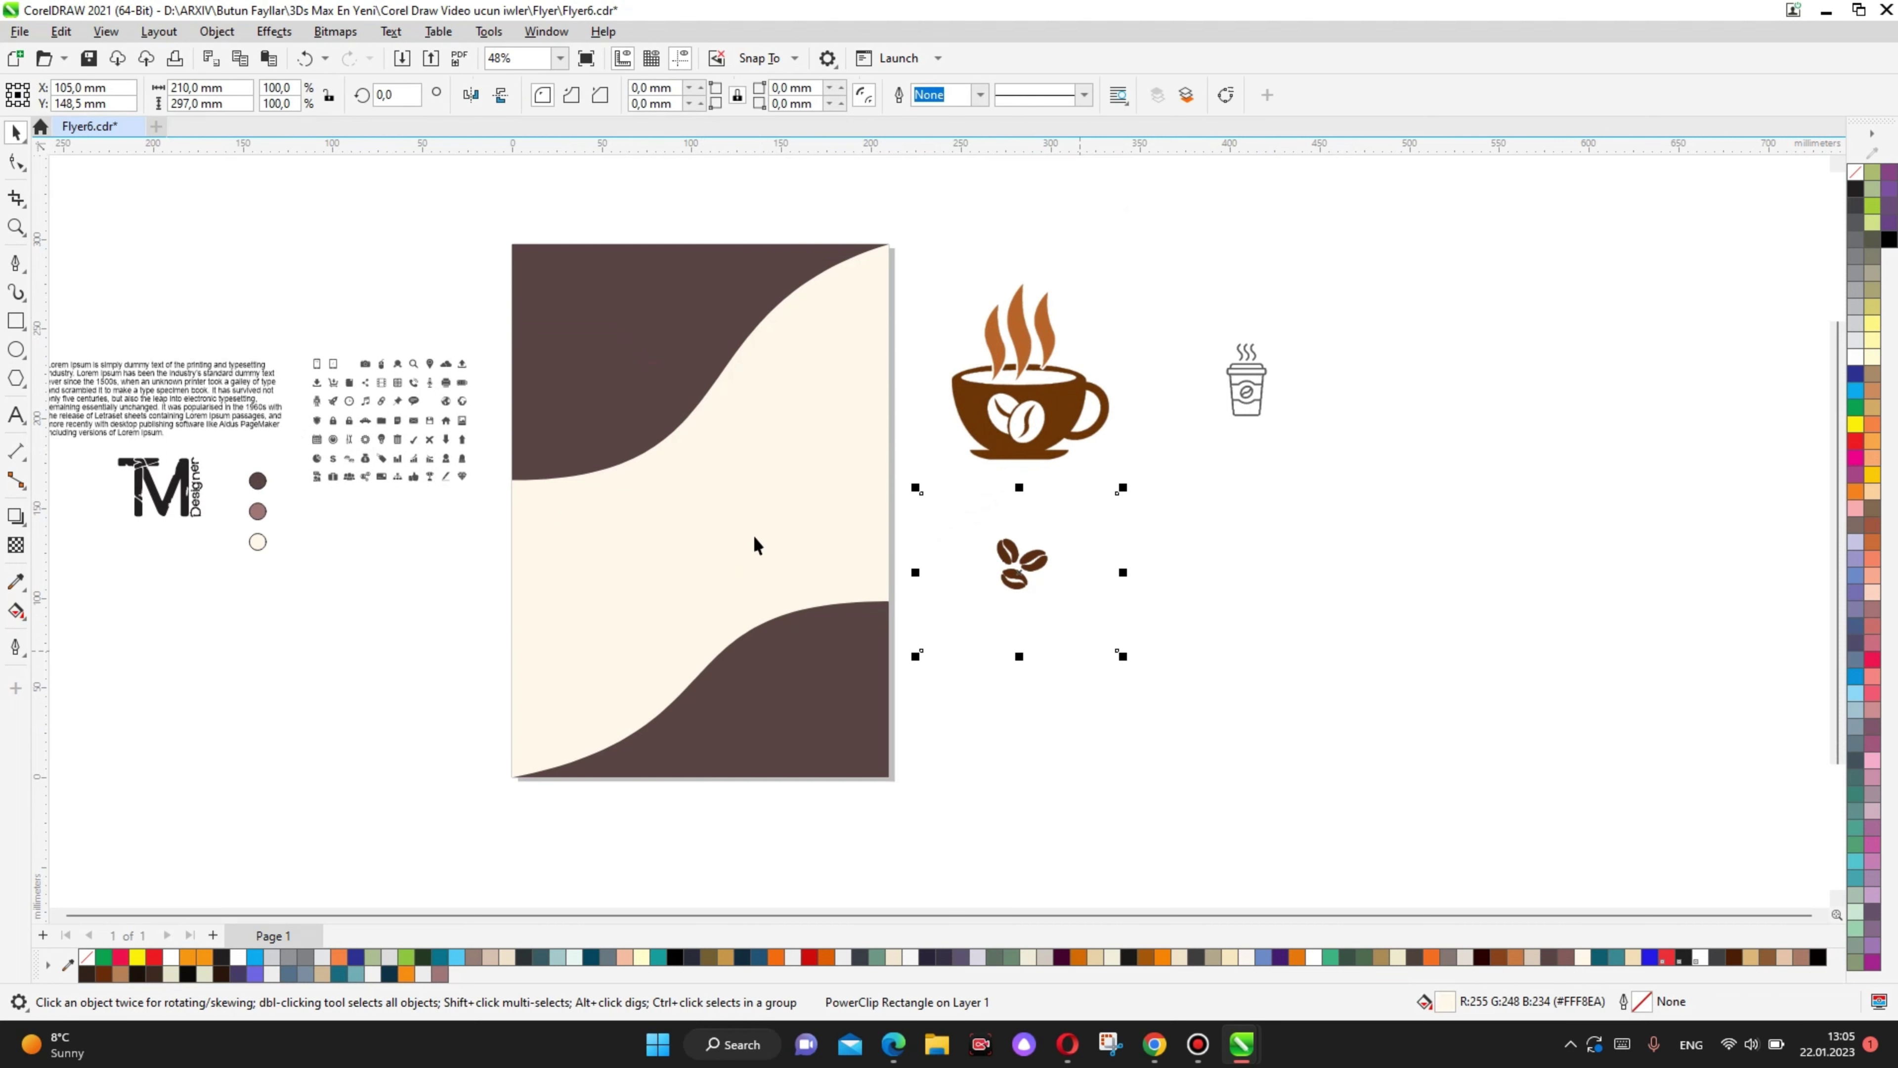
click(1166, 660)
scroll(1015, 398, up, 1)
click(1015, 399)
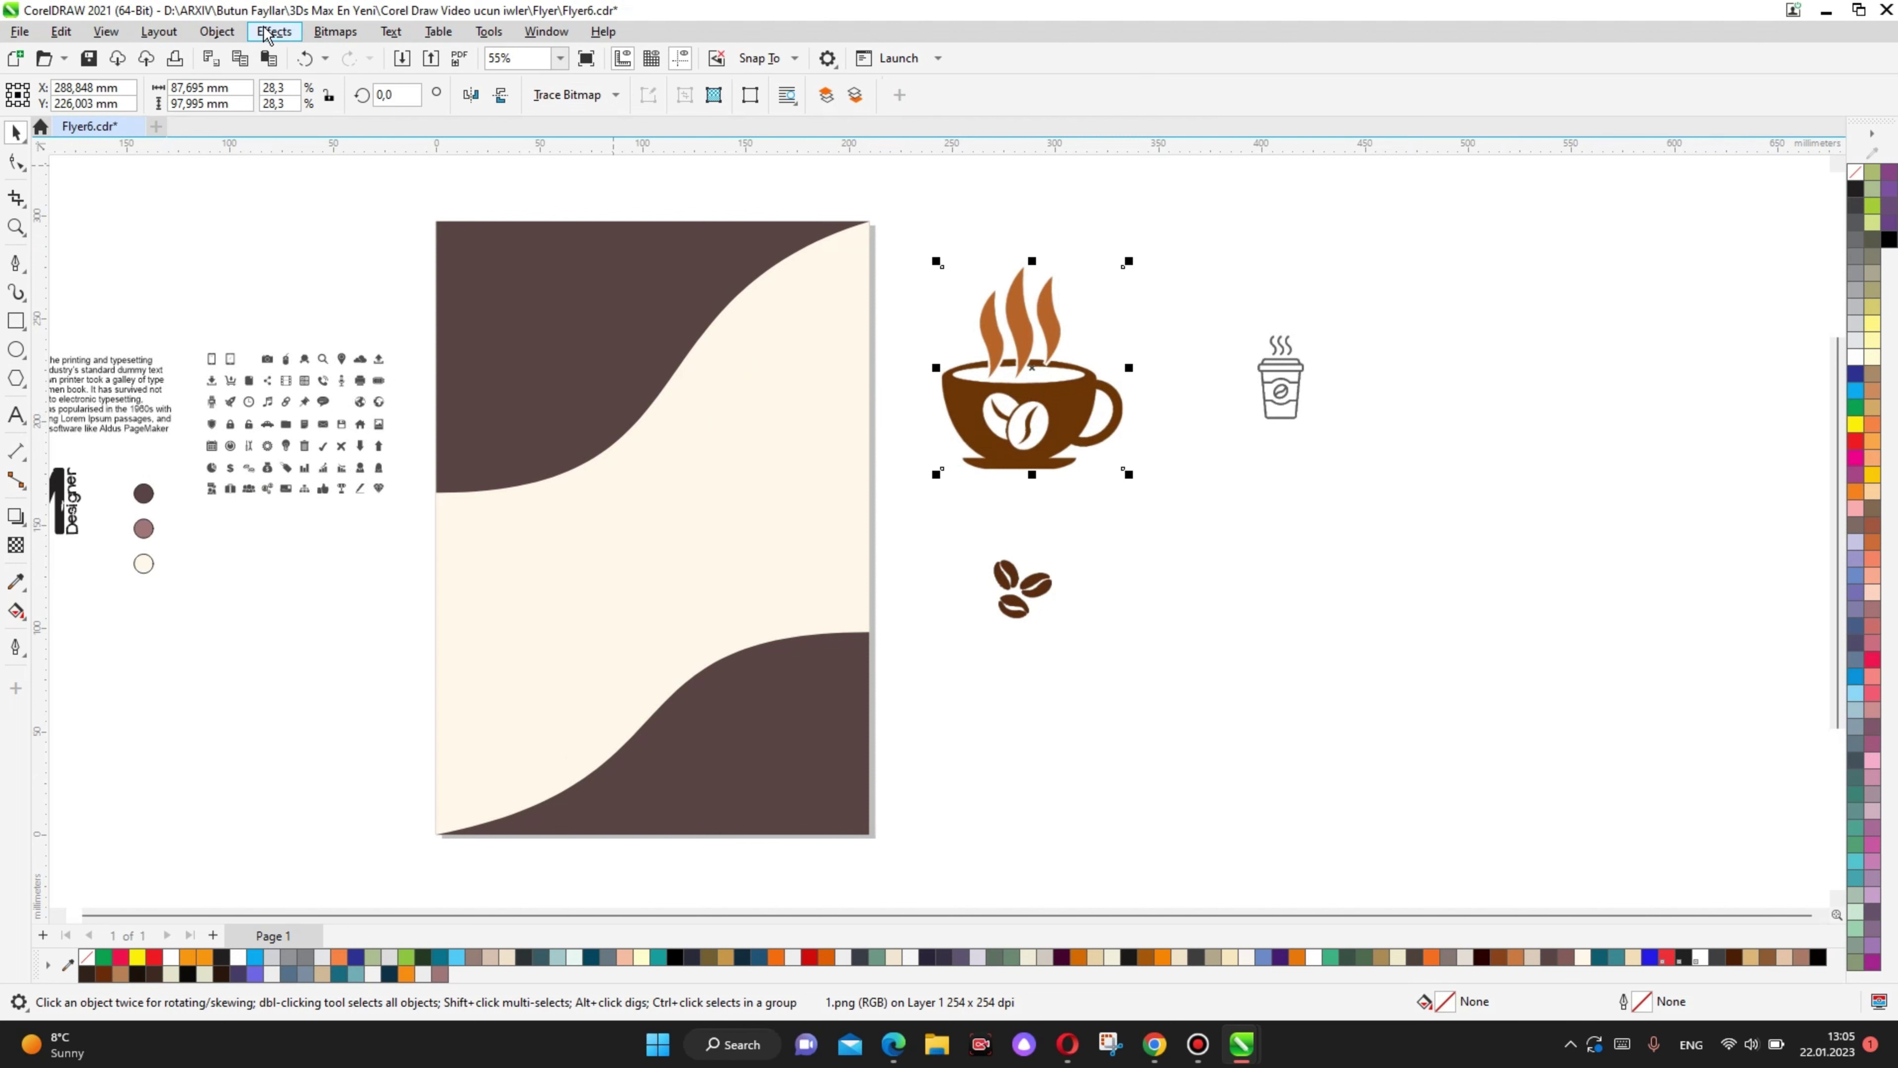
Step: Trace the cup bitmap with Outline Trace > Line Art, retrying after a stalled first attempt
click(335, 32)
click(549, 351)
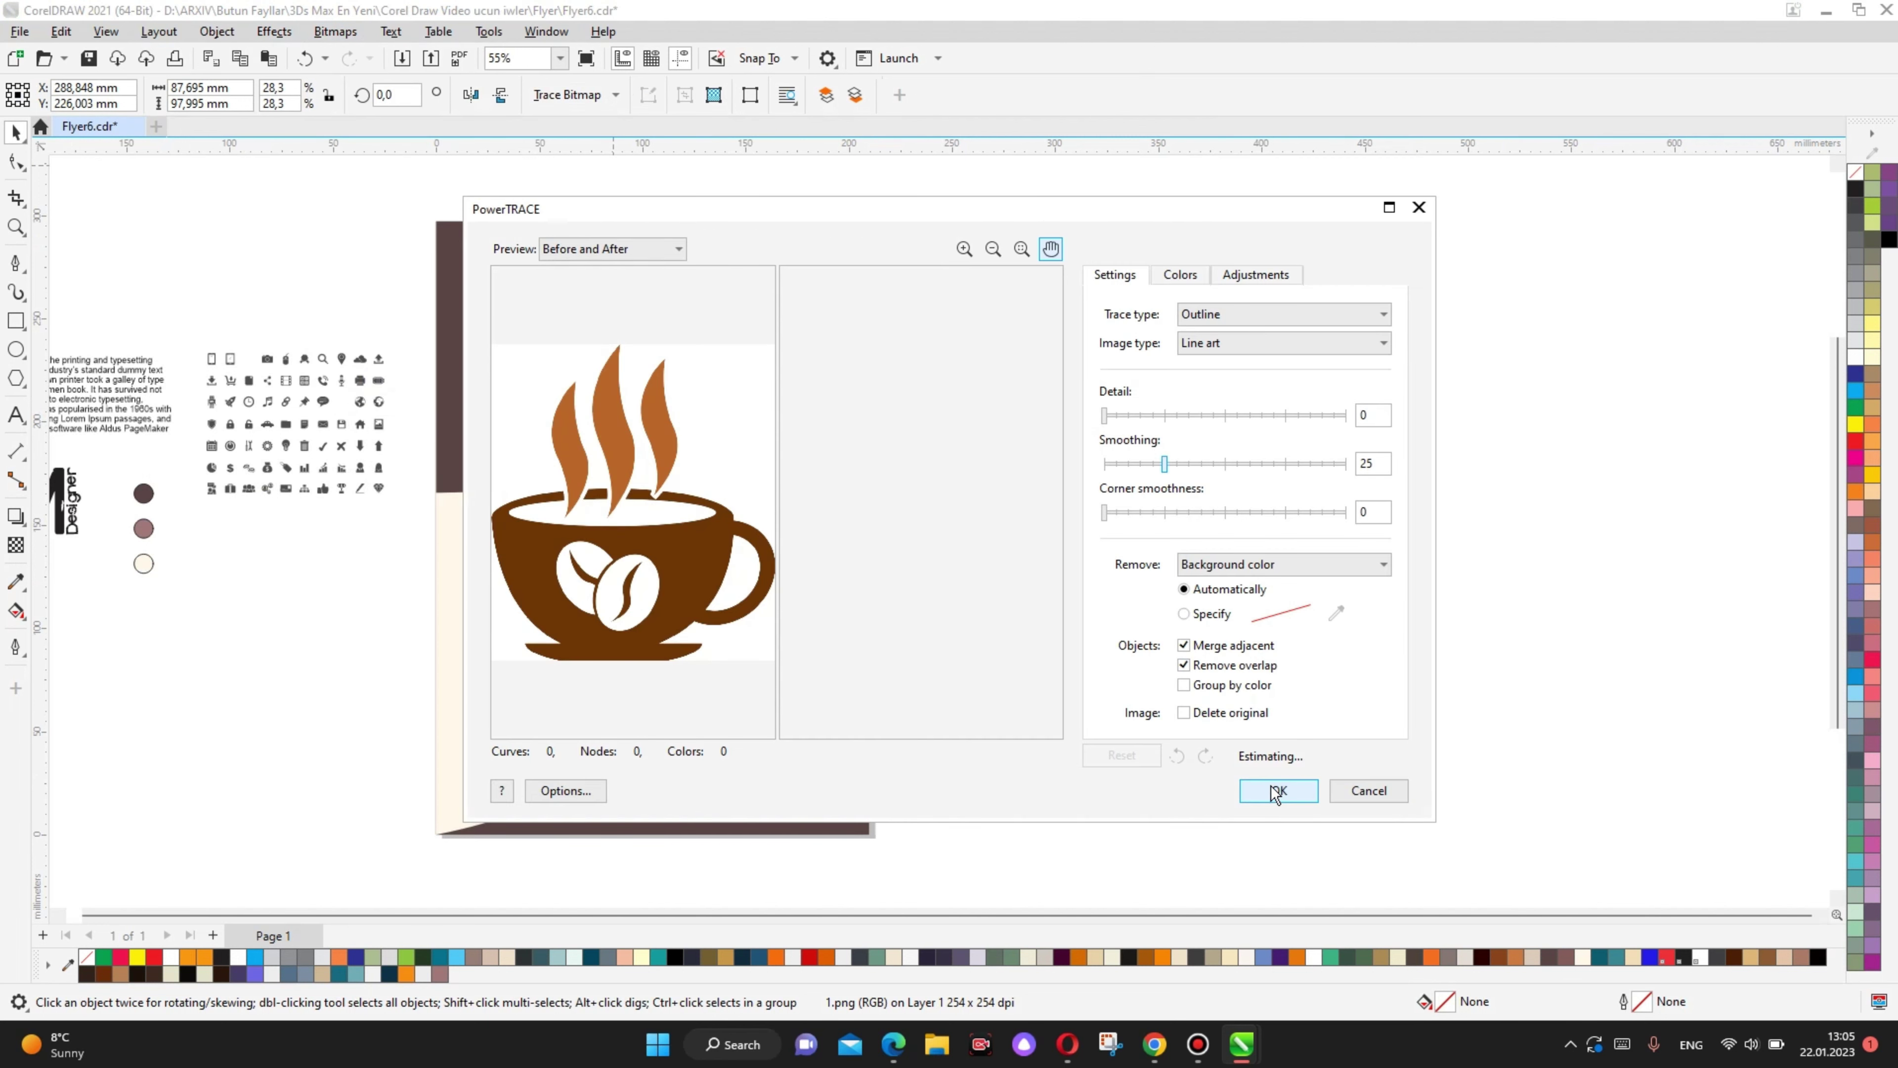
click(1276, 791)
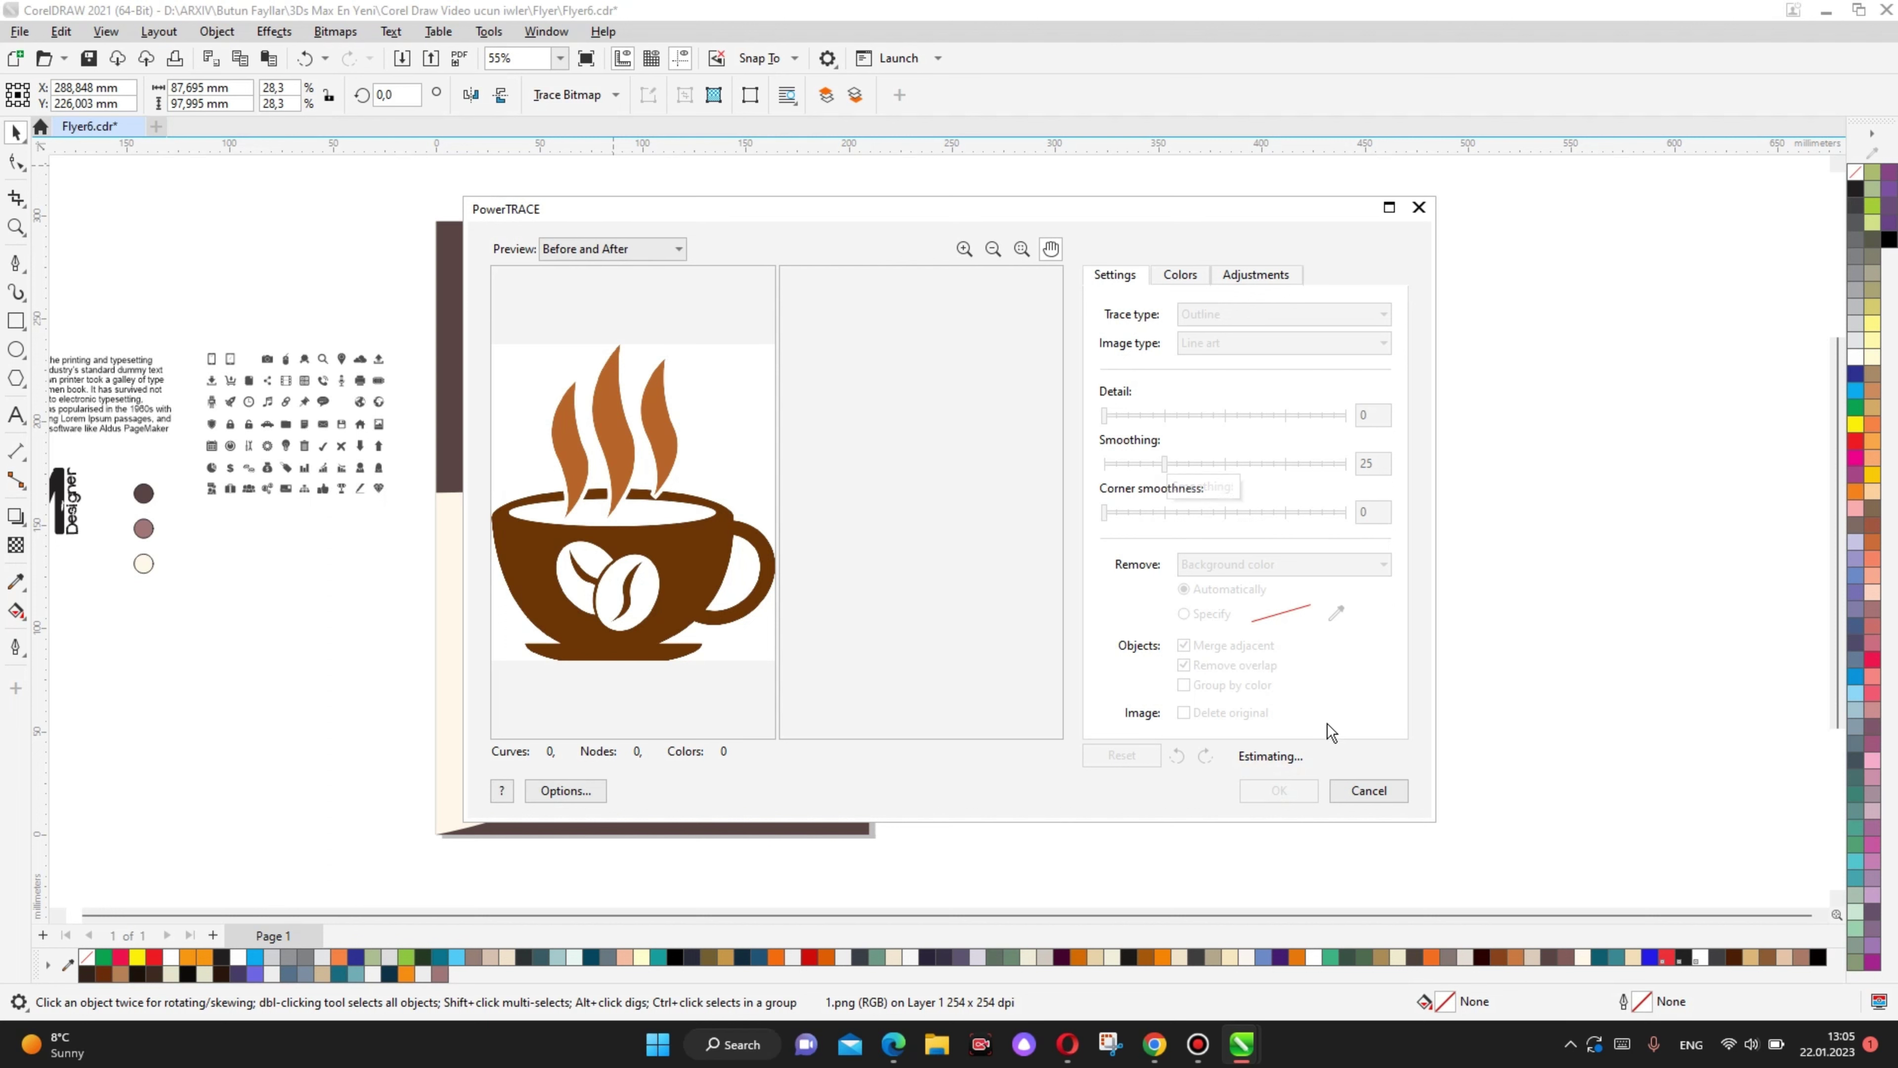
click(1359, 788)
mouse_move(1085, 409)
mouse_down()
mouse_move(1303, 538)
mouse_move(1128, 425)
mouse_up()
click(338, 30)
mouse_move(371, 344)
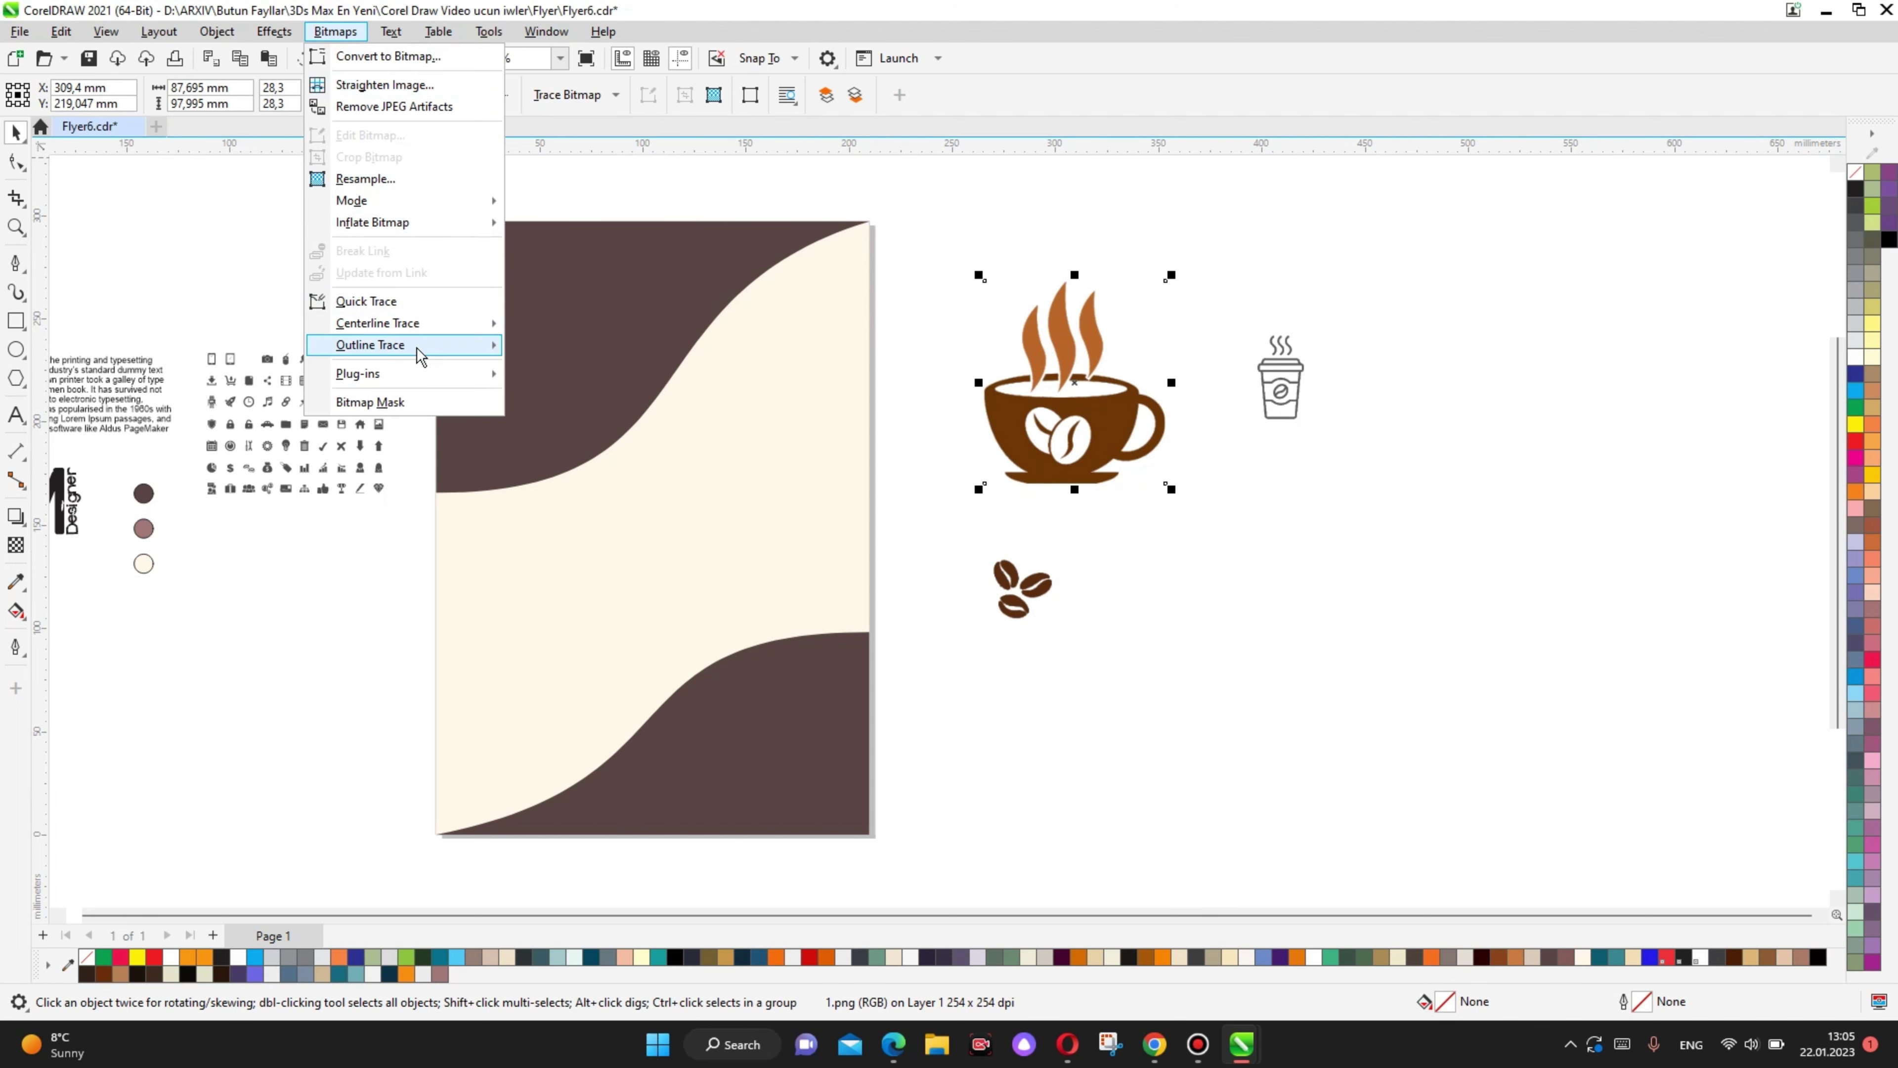
click(550, 348)
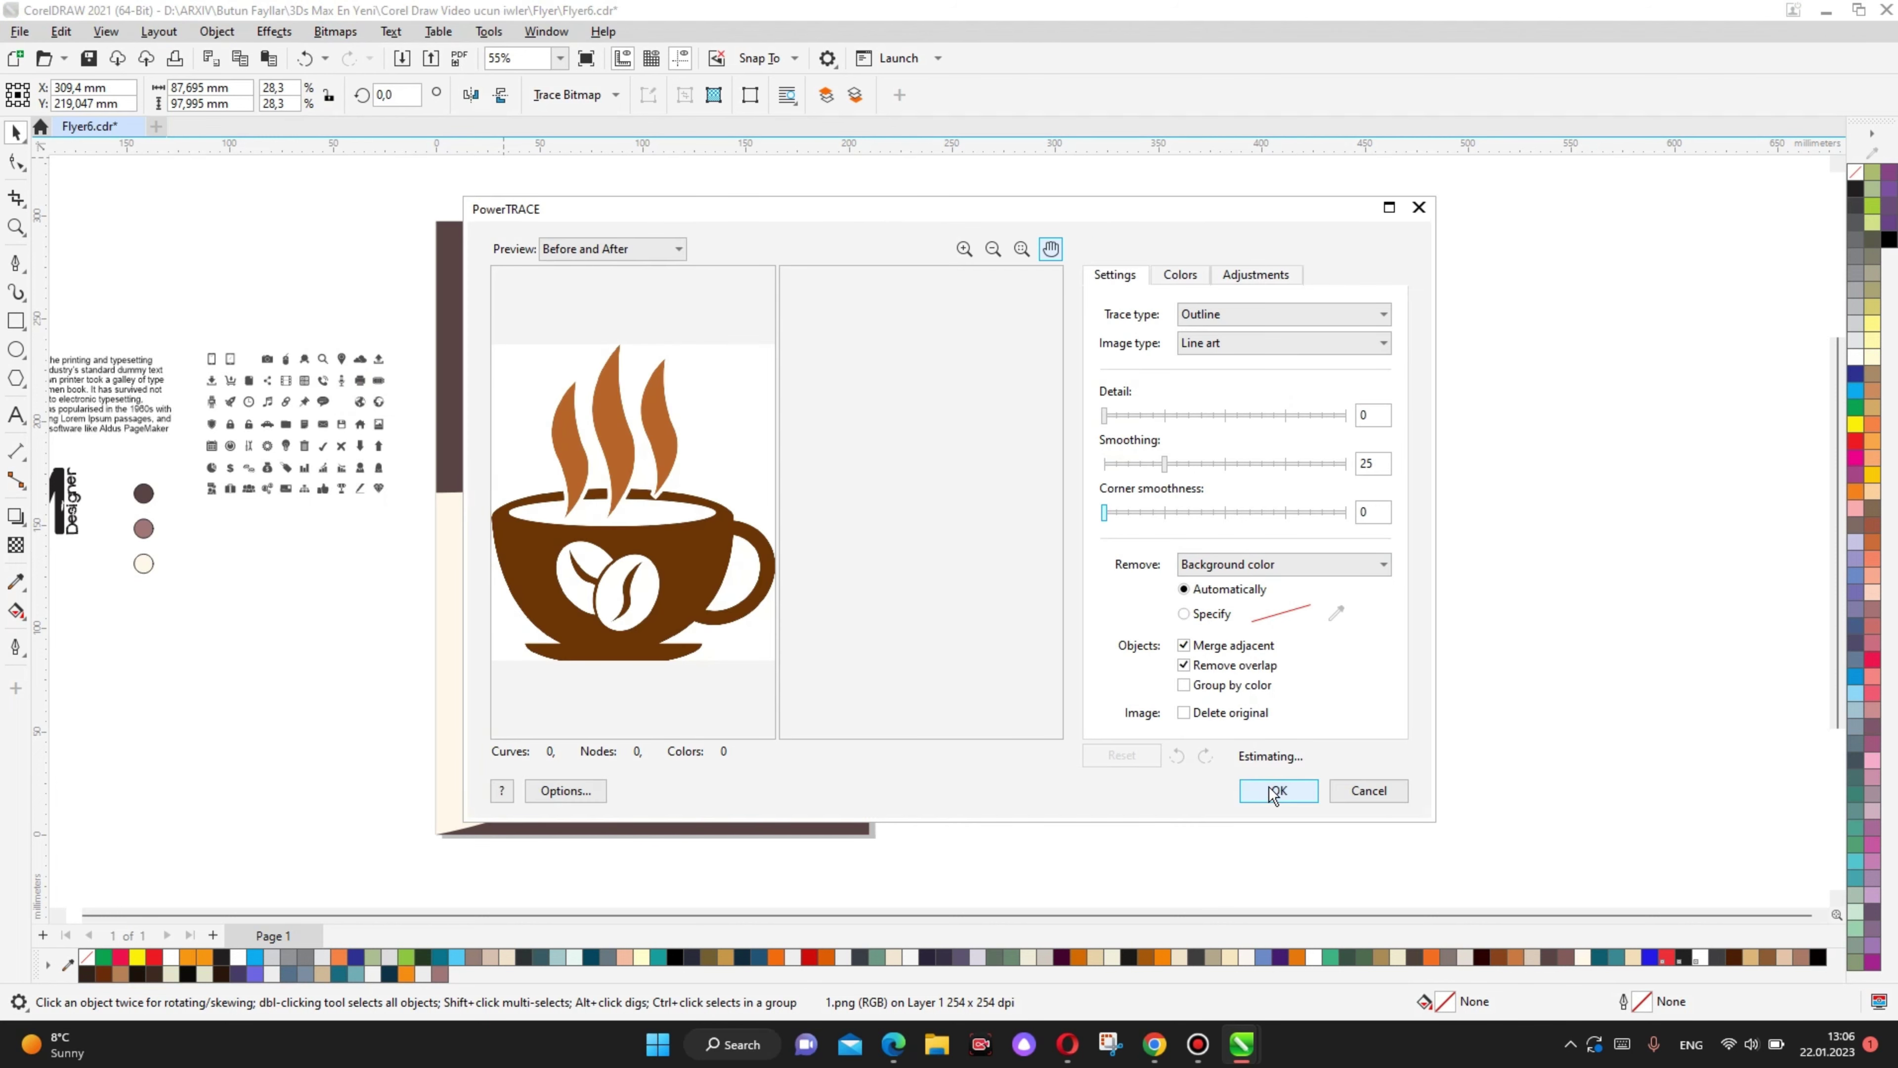
click(1273, 793)
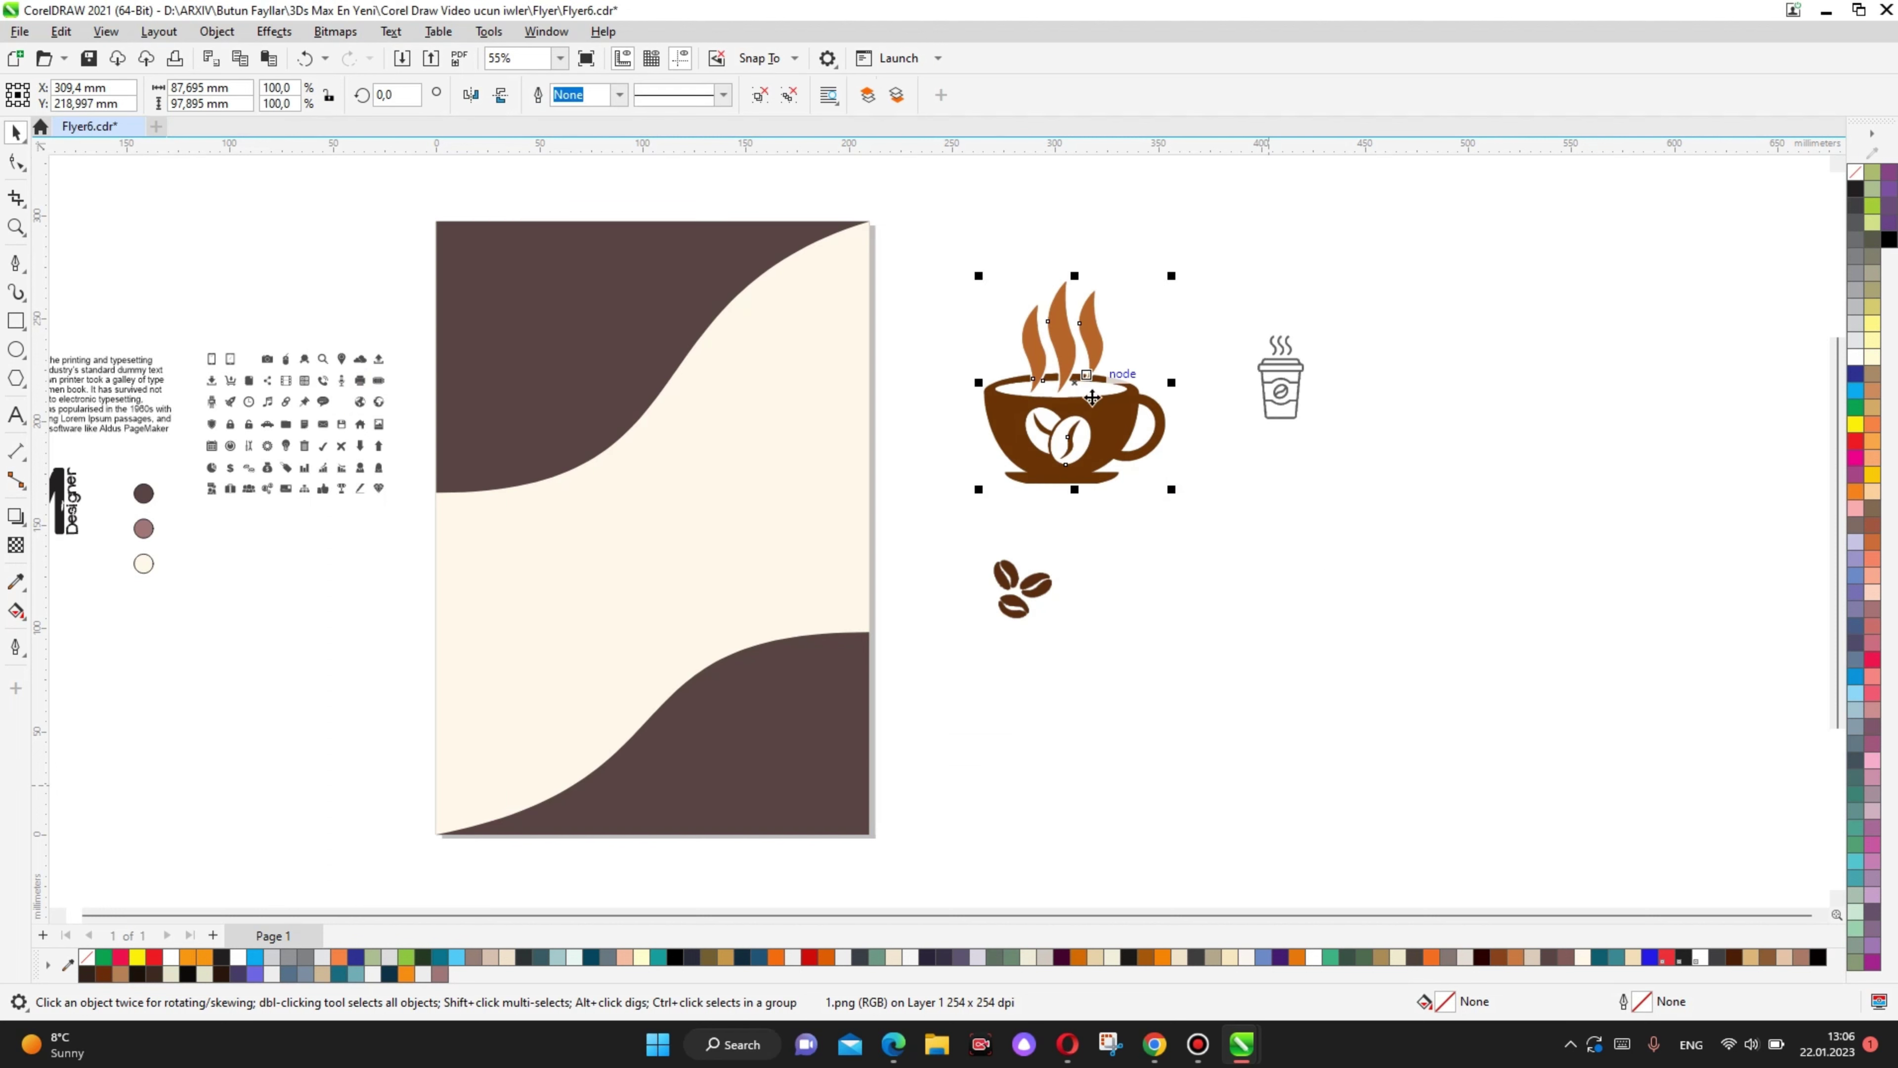
Step: Move the traced cup aside and delete the original cup bitmap
drag(1076, 418, 1280, 632)
click(1400, 564)
click(1095, 420)
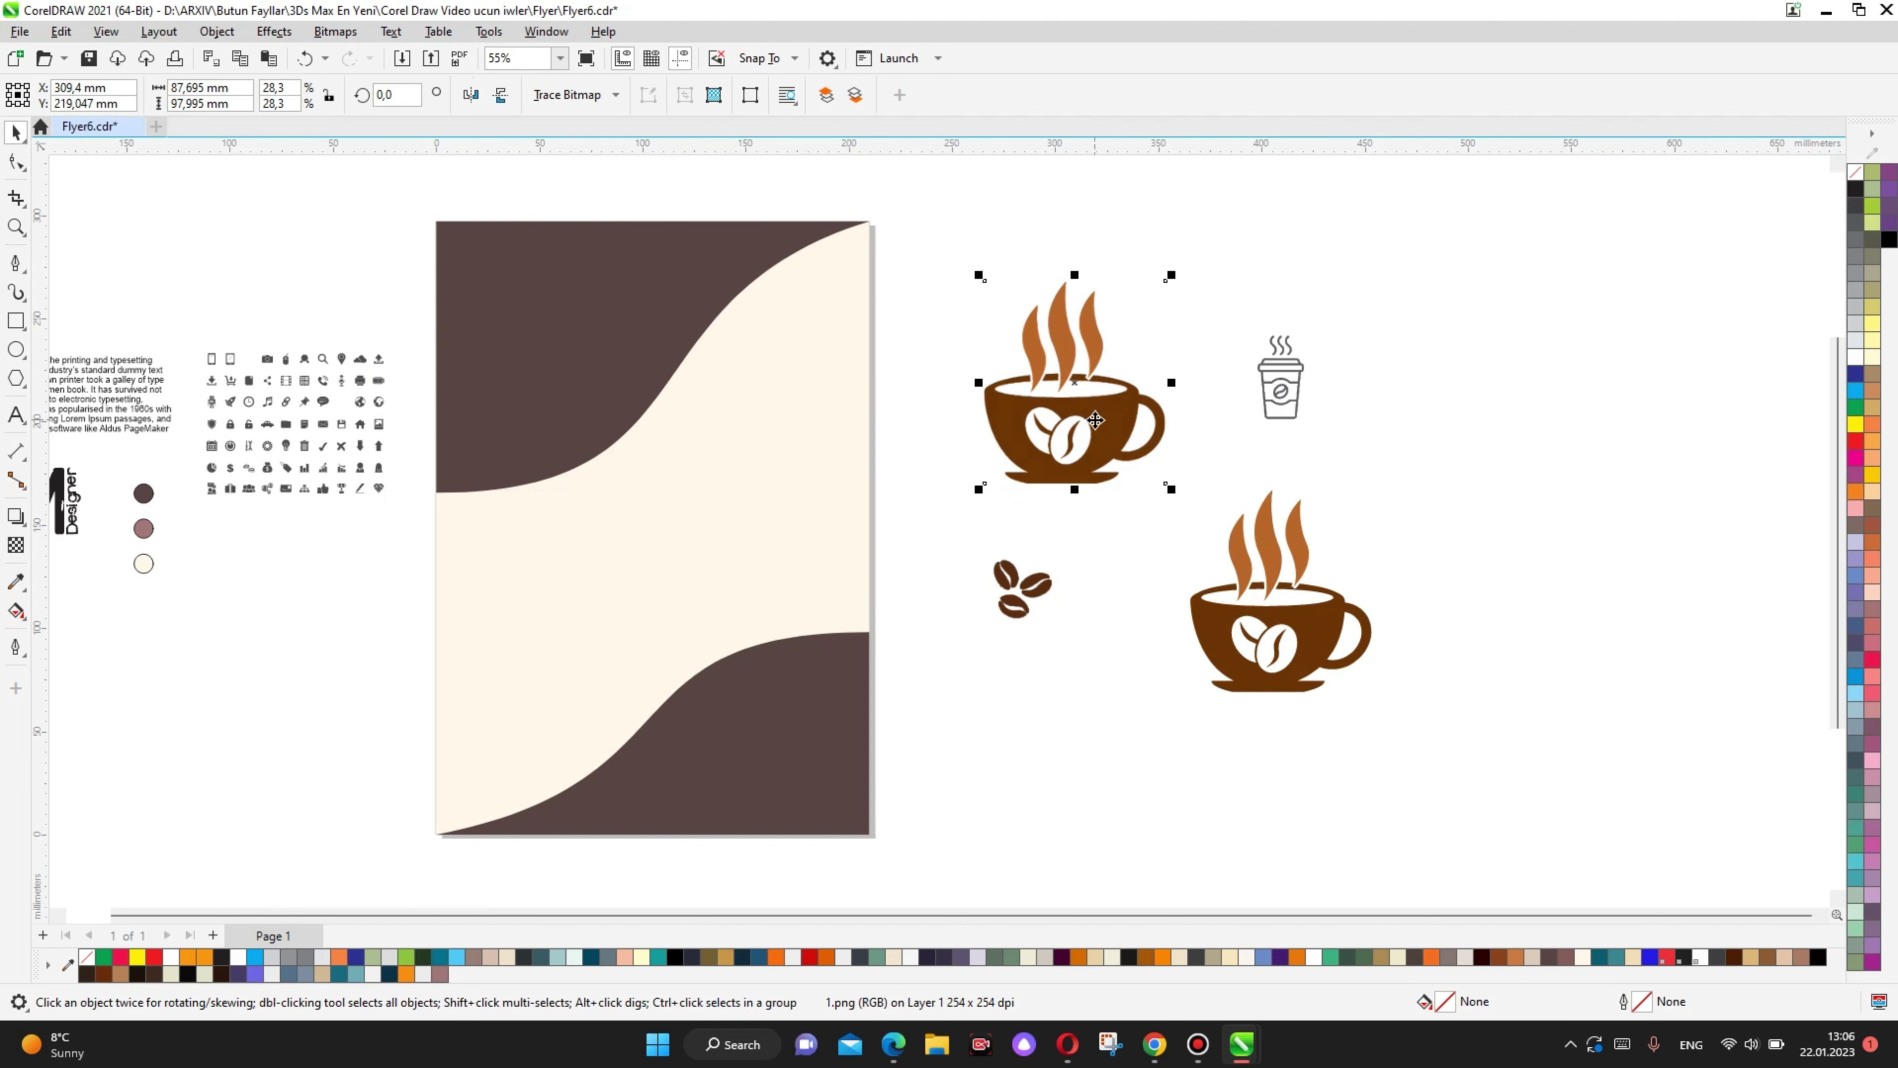
click(1263, 593)
click(1076, 419)
key(Delete)
Step: Put the traced cup in the original's place and Line Art-trace the coffee-bean bitmap
drag(1270, 589, 1021, 363)
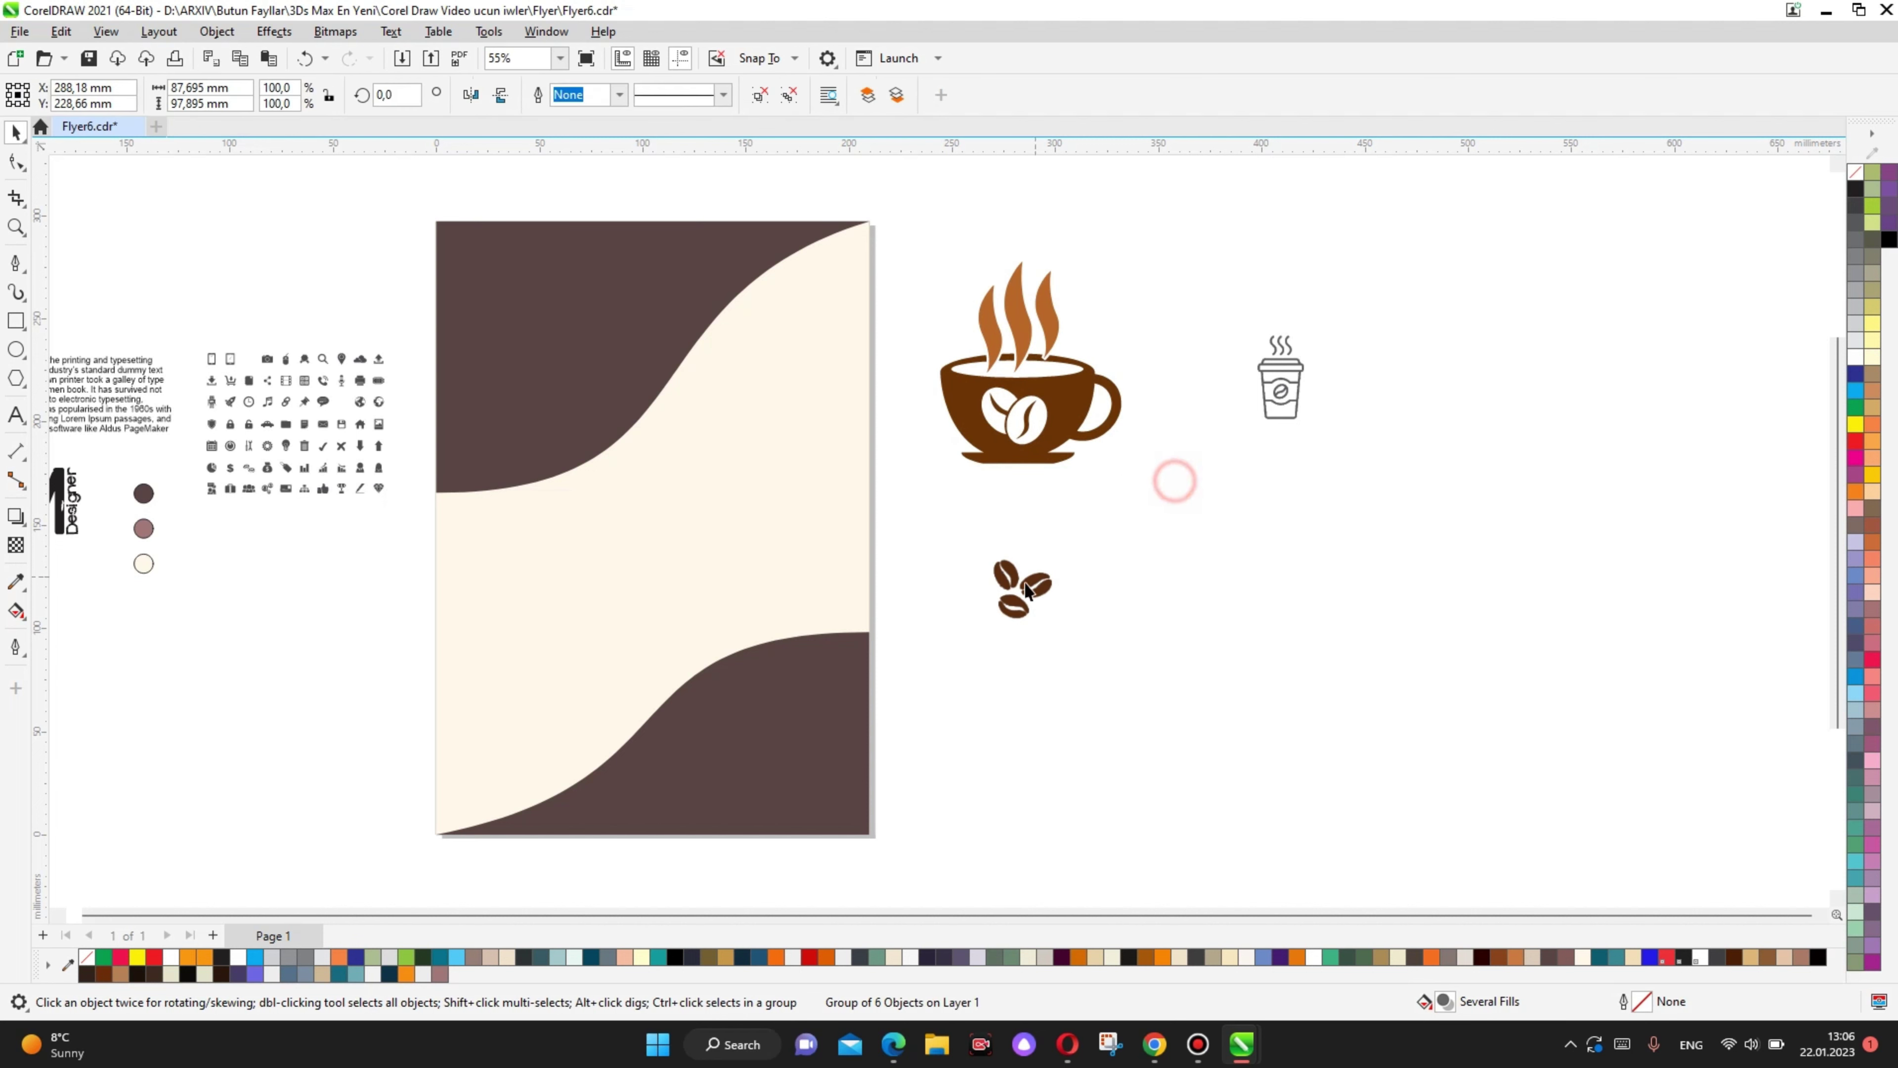
click(1042, 586)
click(336, 32)
mouse_move(371, 344)
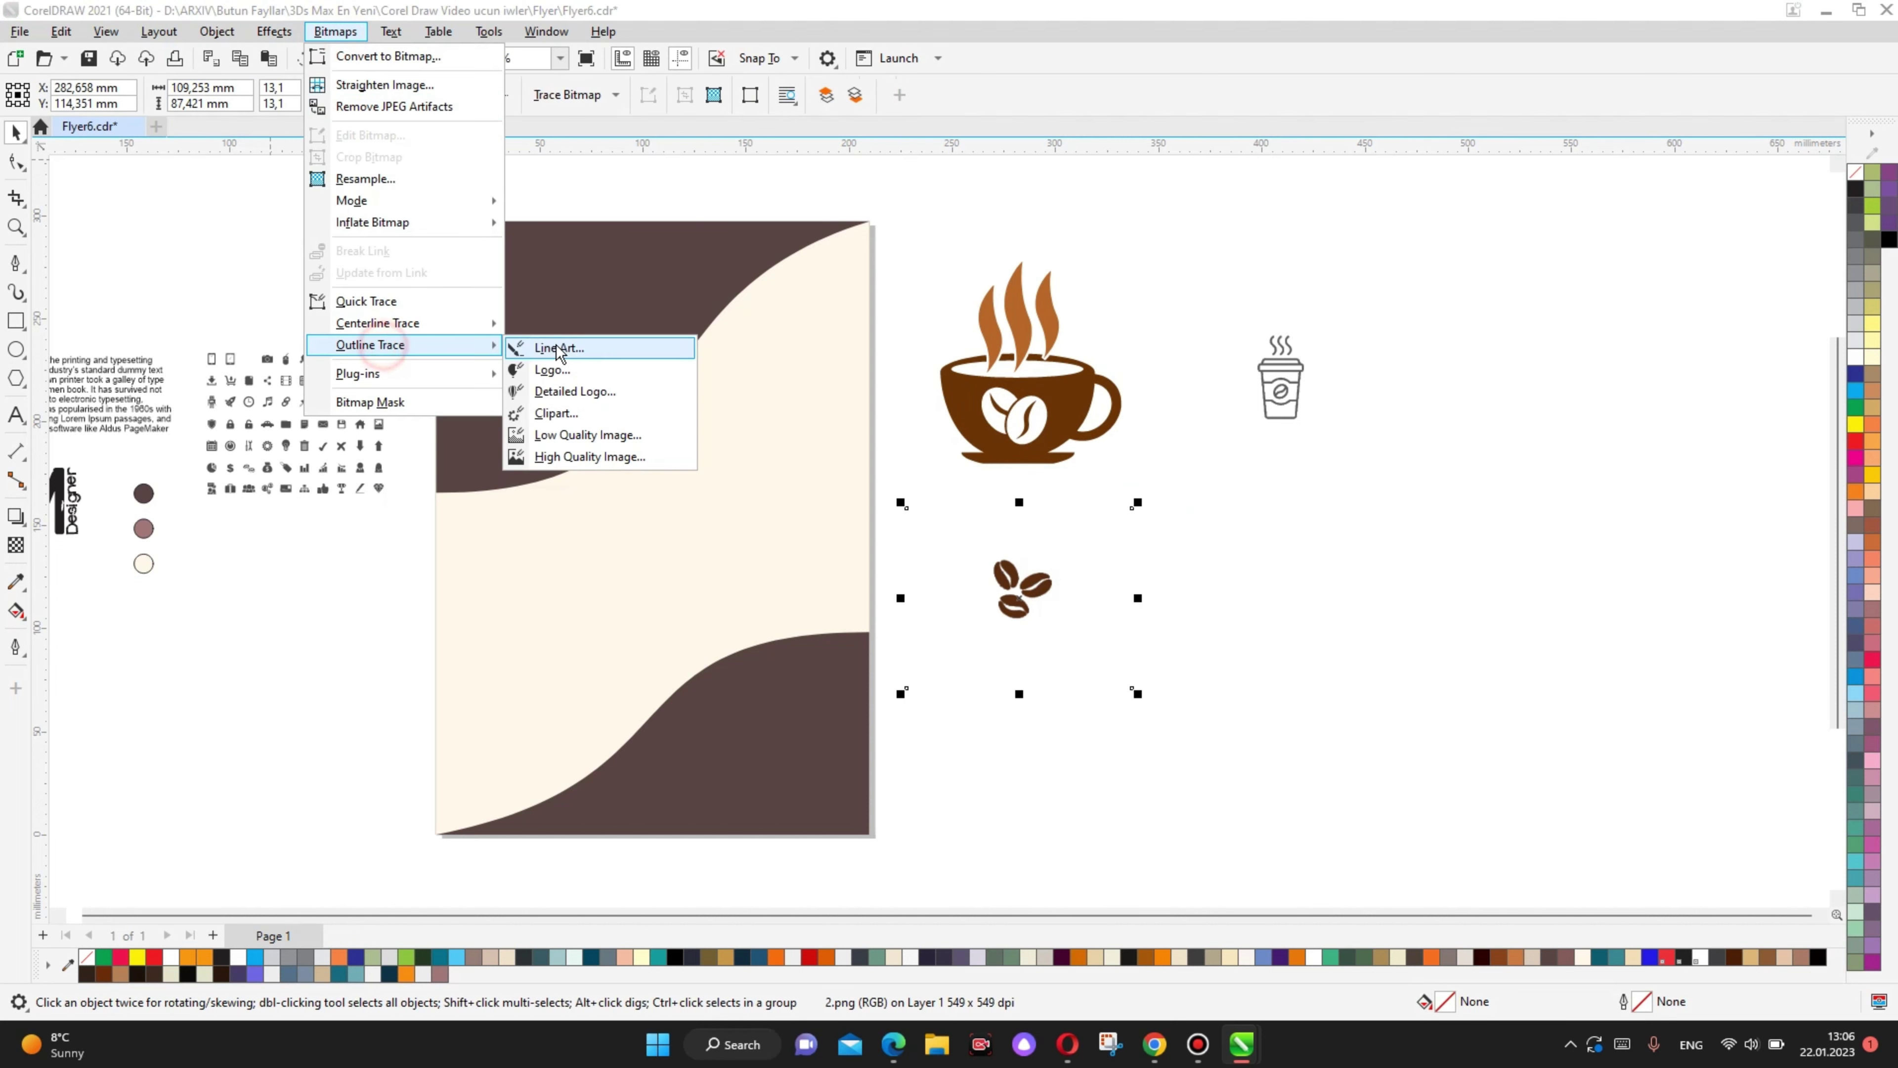
click(523, 344)
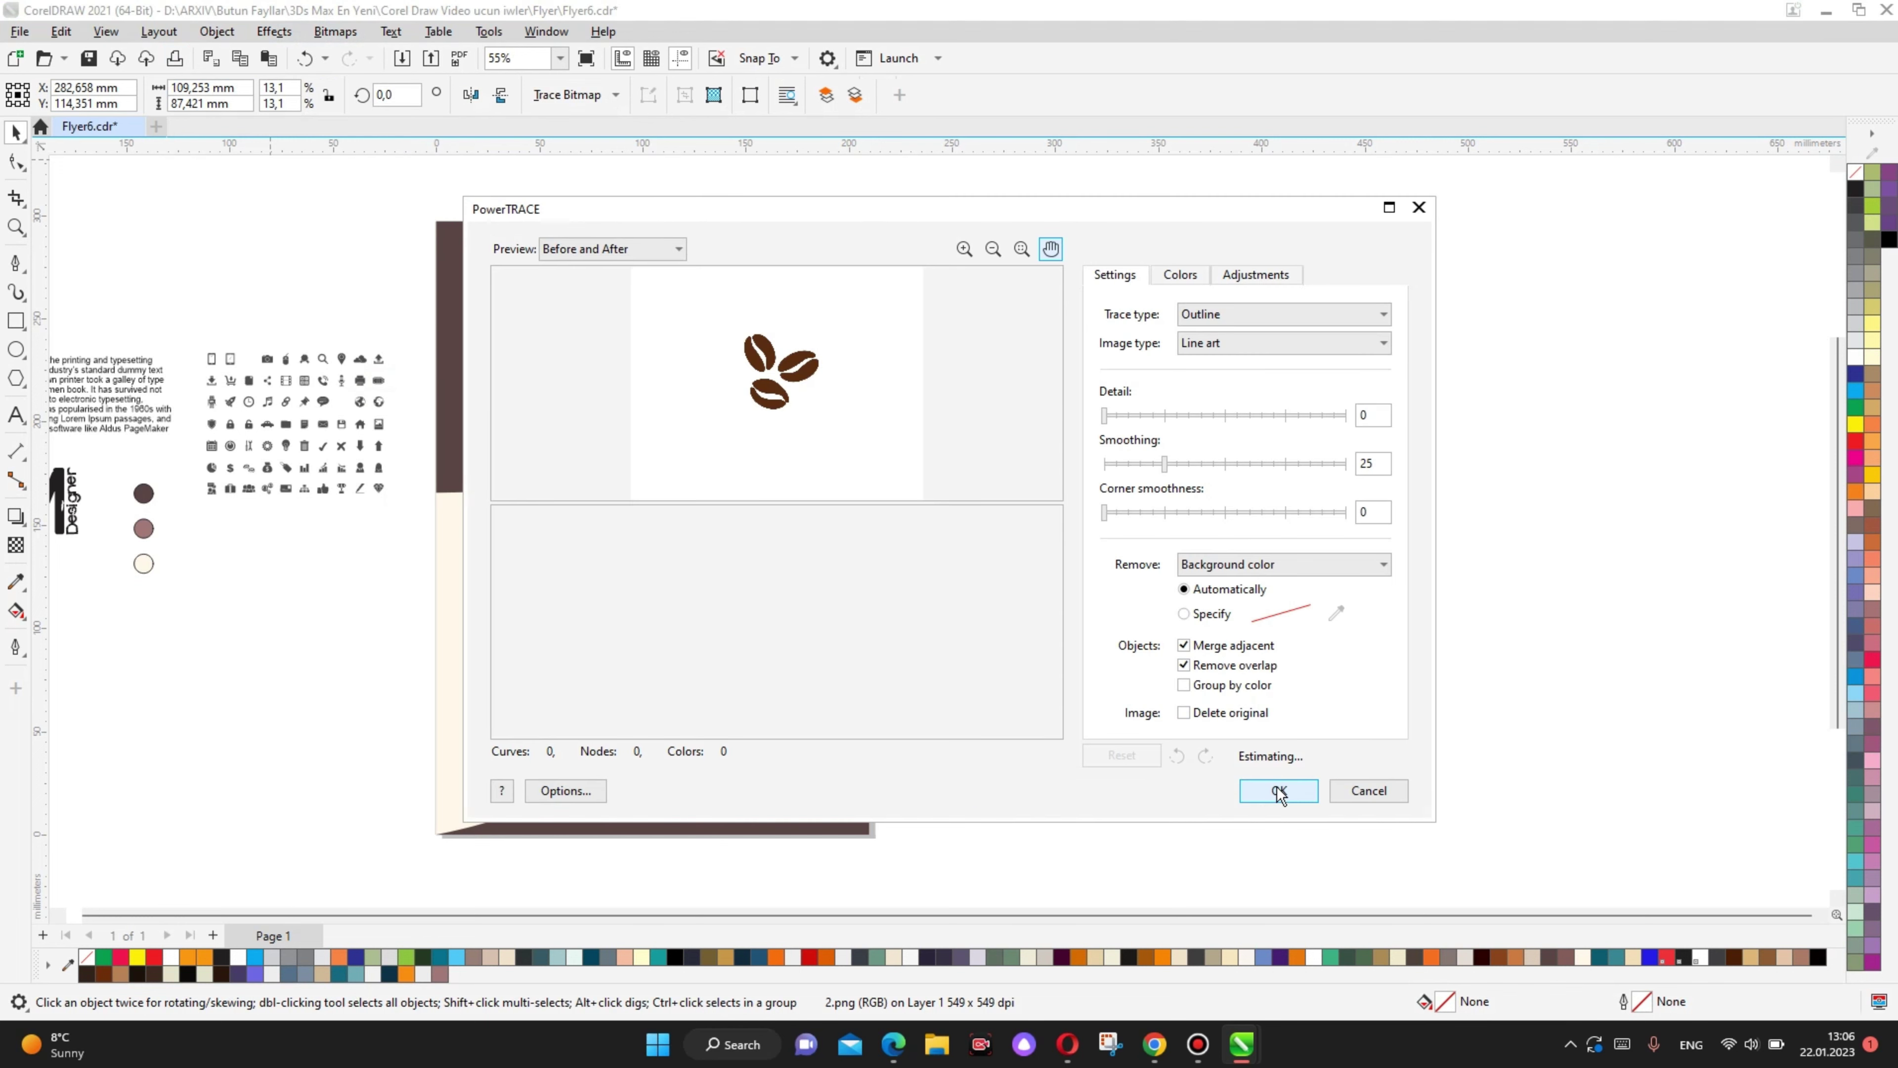
click(1279, 790)
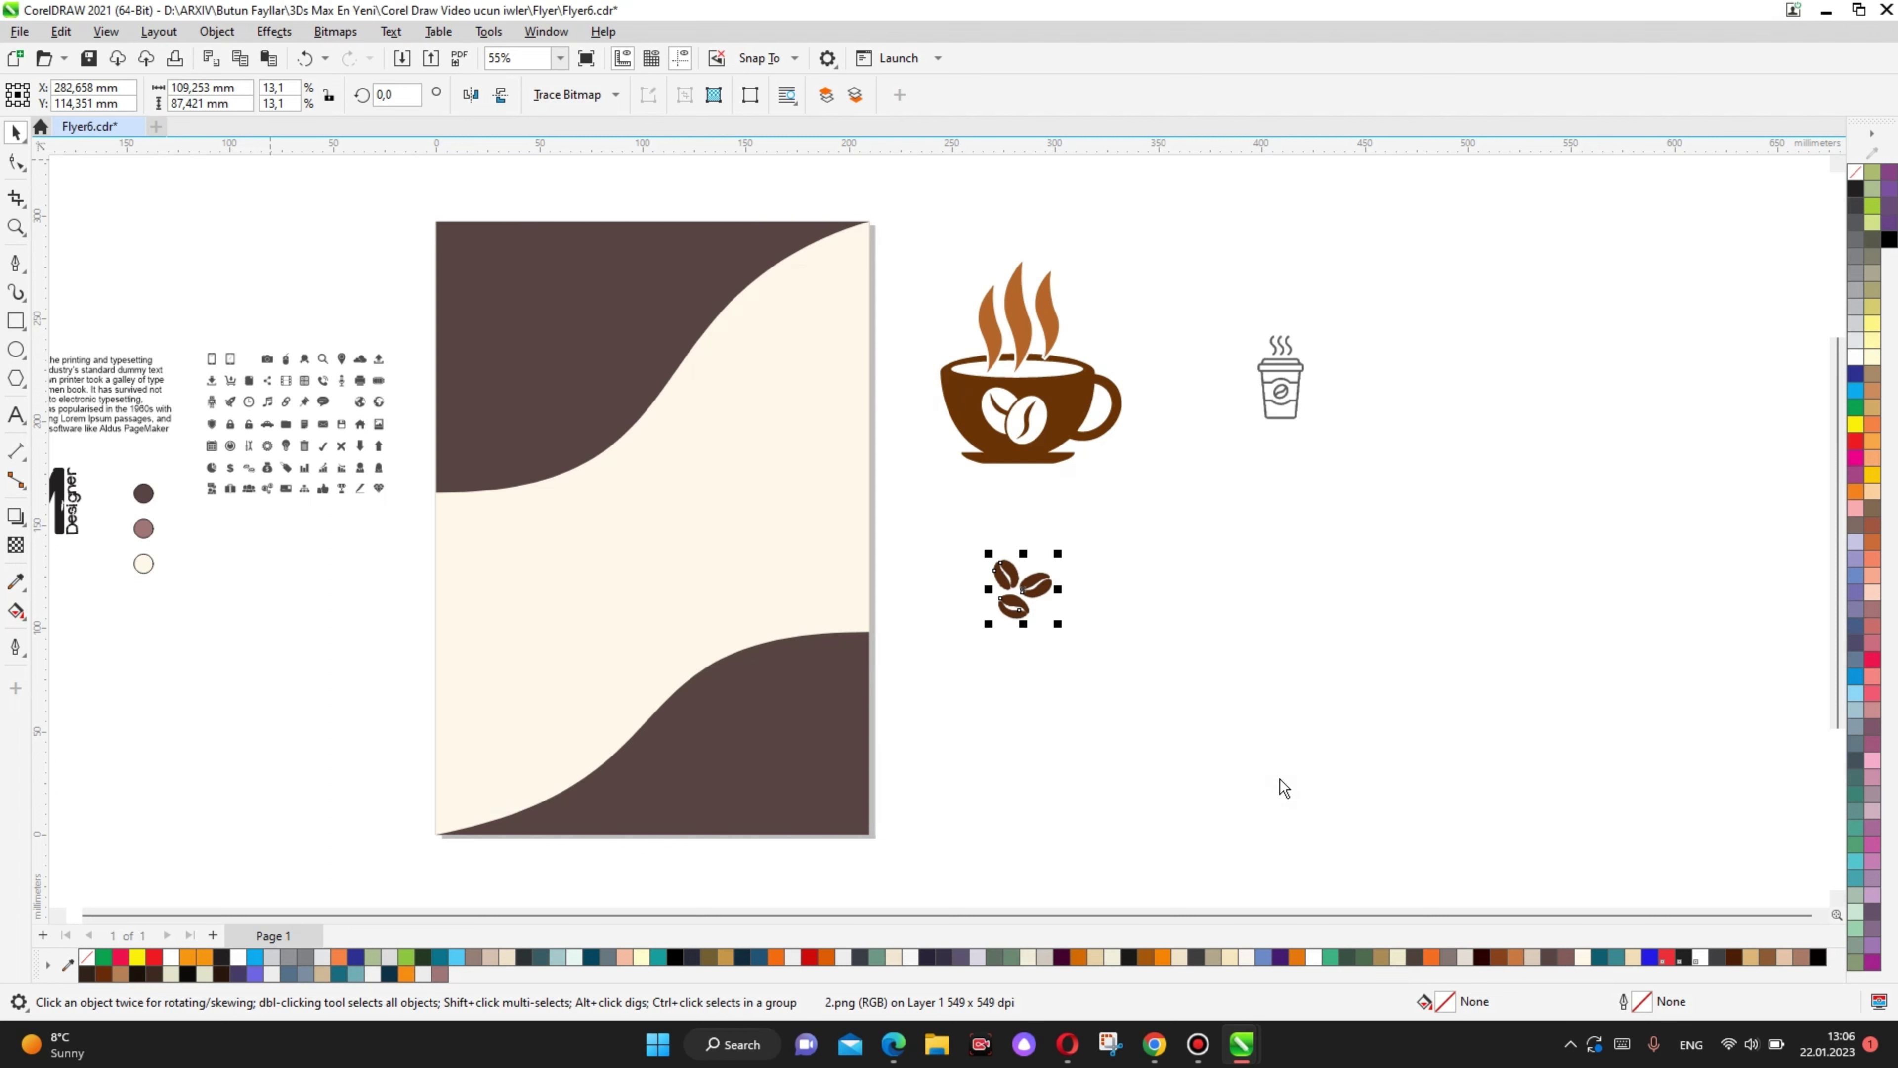
Step: Delete the original bean bitmap and move the traced beans back into place
click(1049, 589)
drag(1050, 590, 1231, 600)
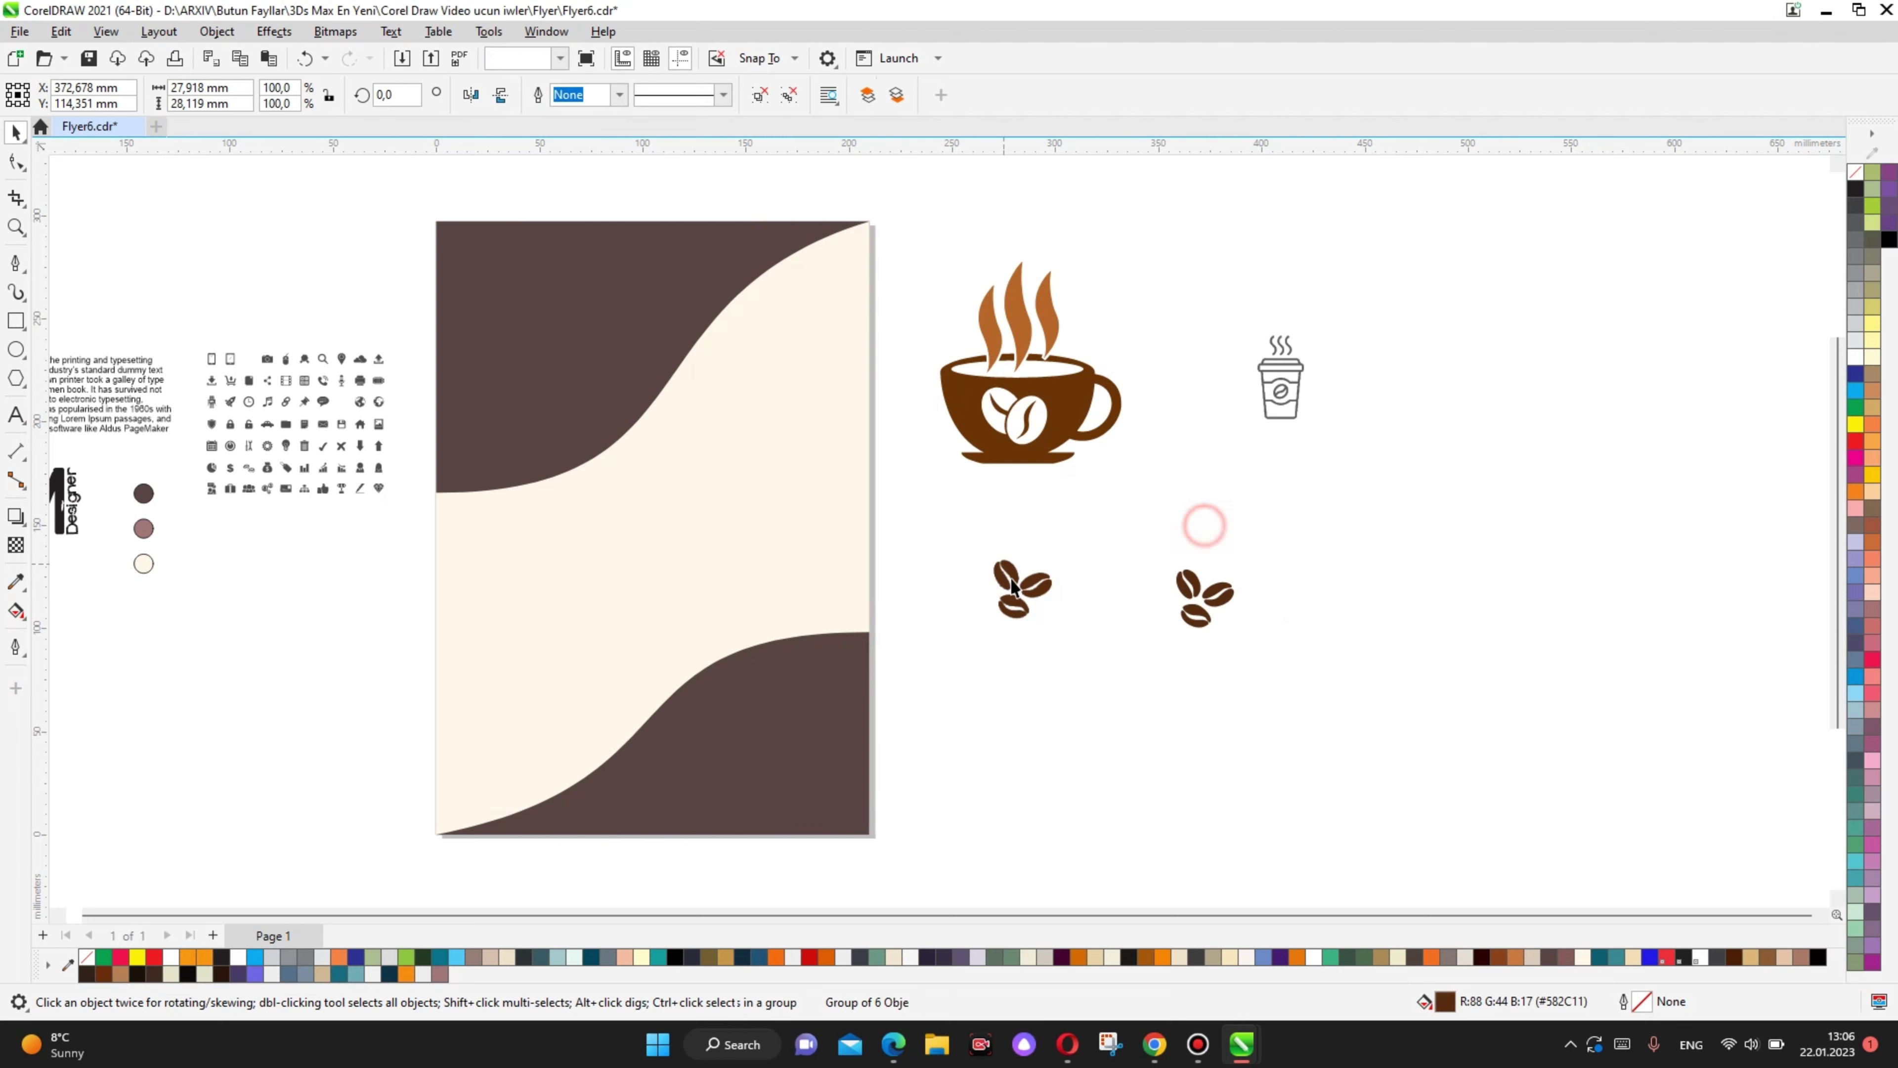
click(1128, 621)
key(Delete)
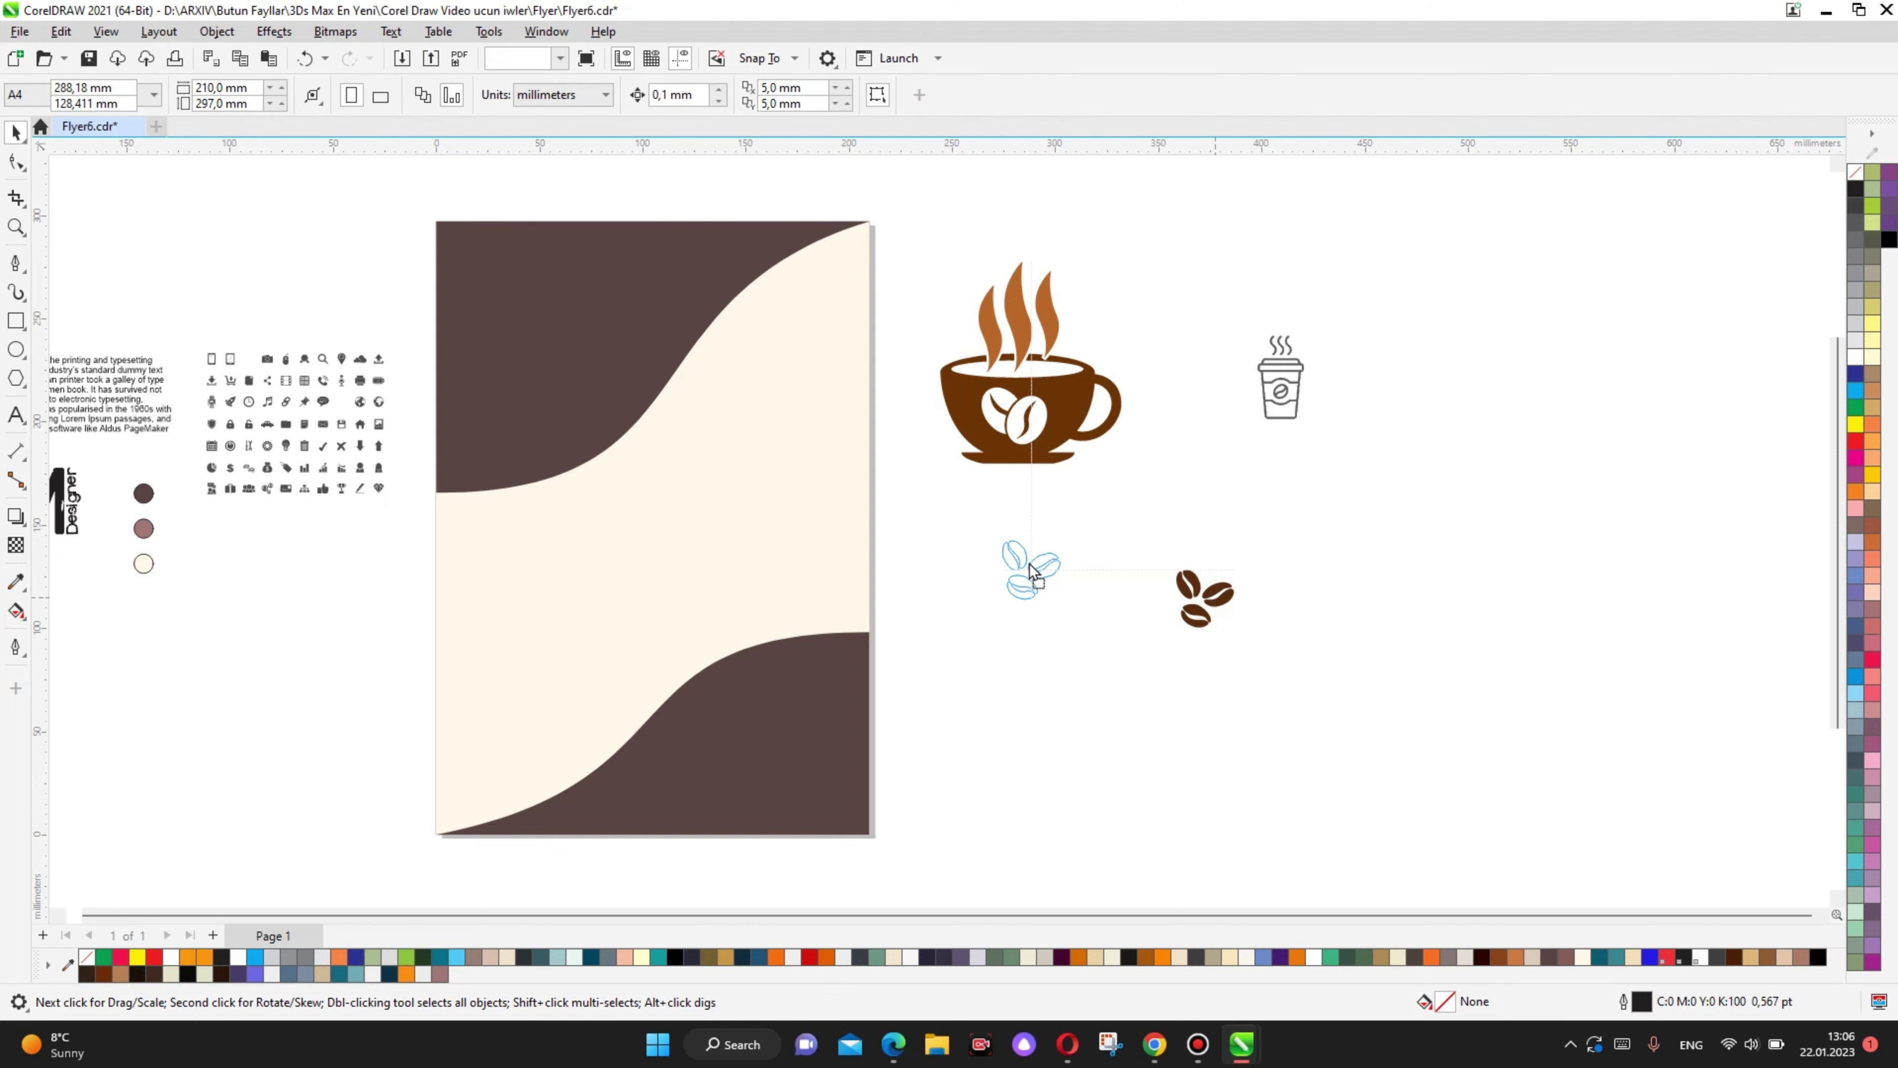
drag(1204, 598, 1022, 562)
Step: Trace the takeaway cup icon as Line Art and delete its original bitmap
click(1294, 376)
click(362, 30)
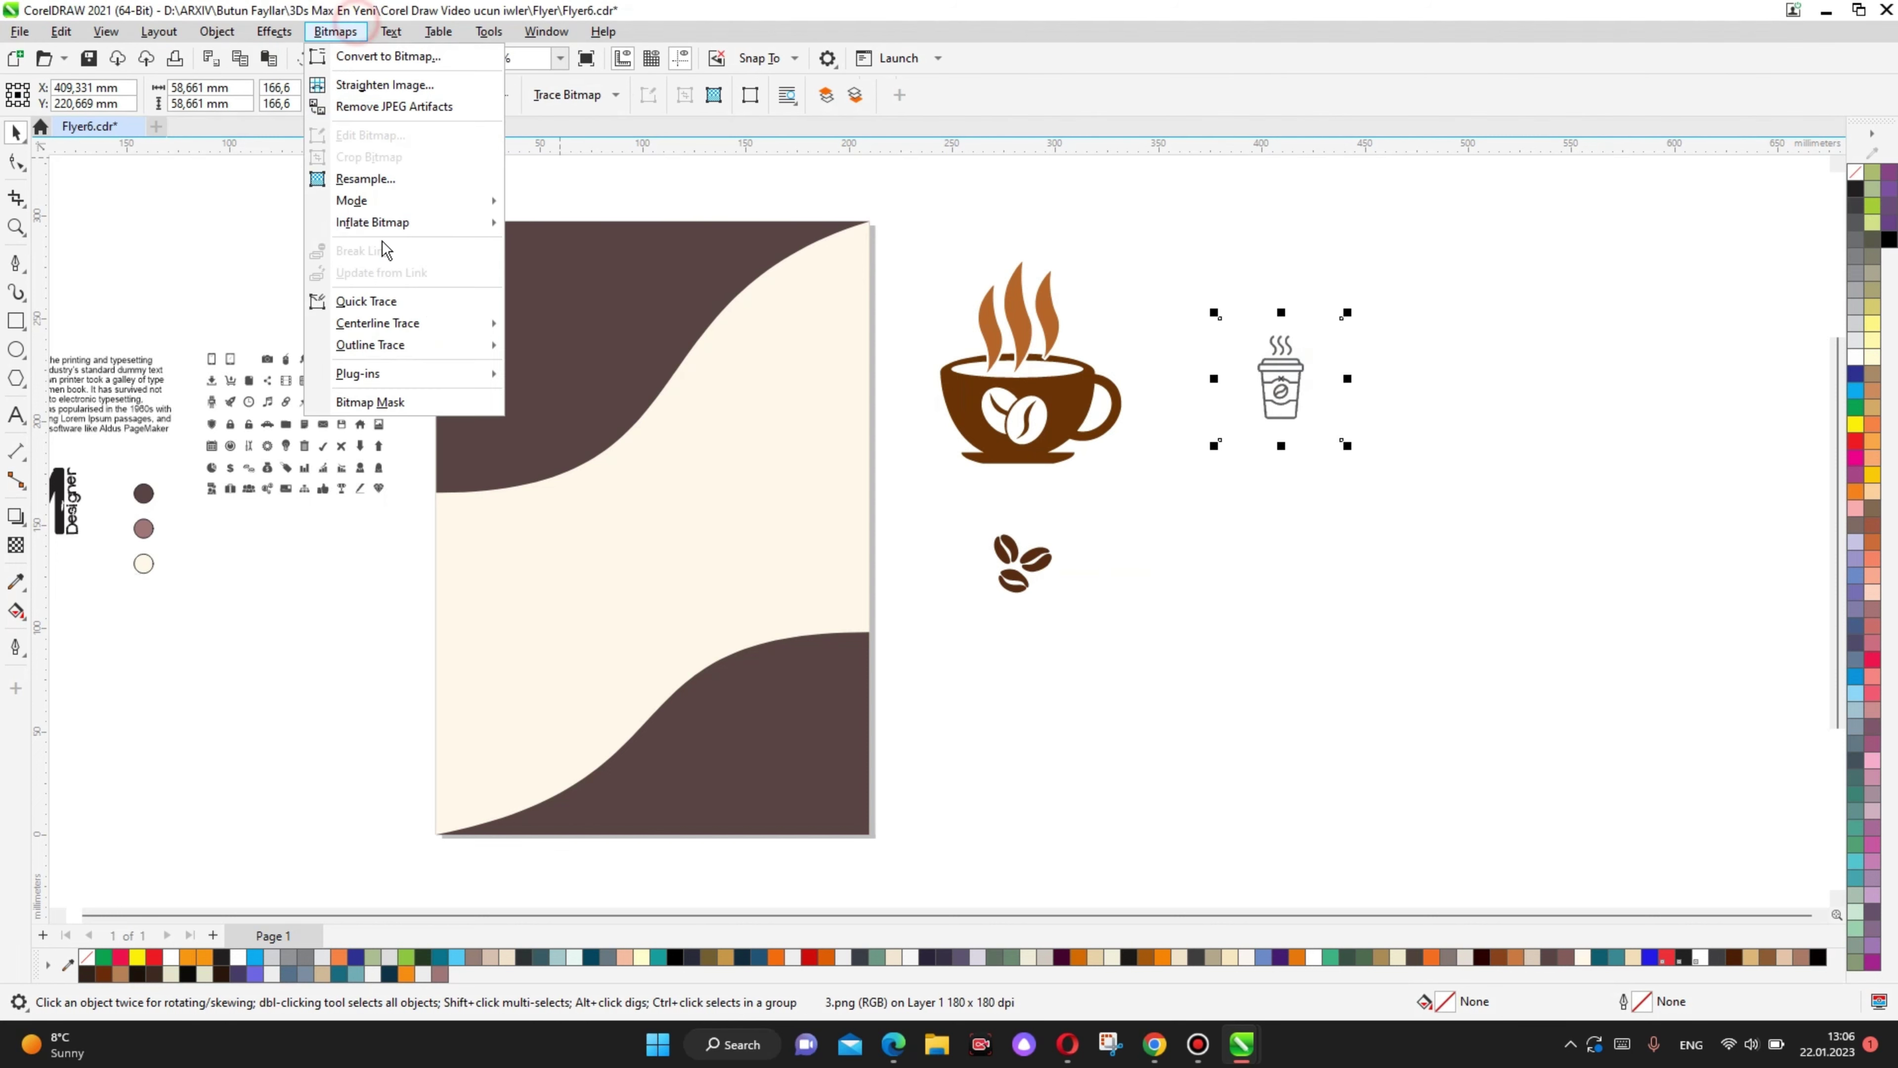
click(538, 344)
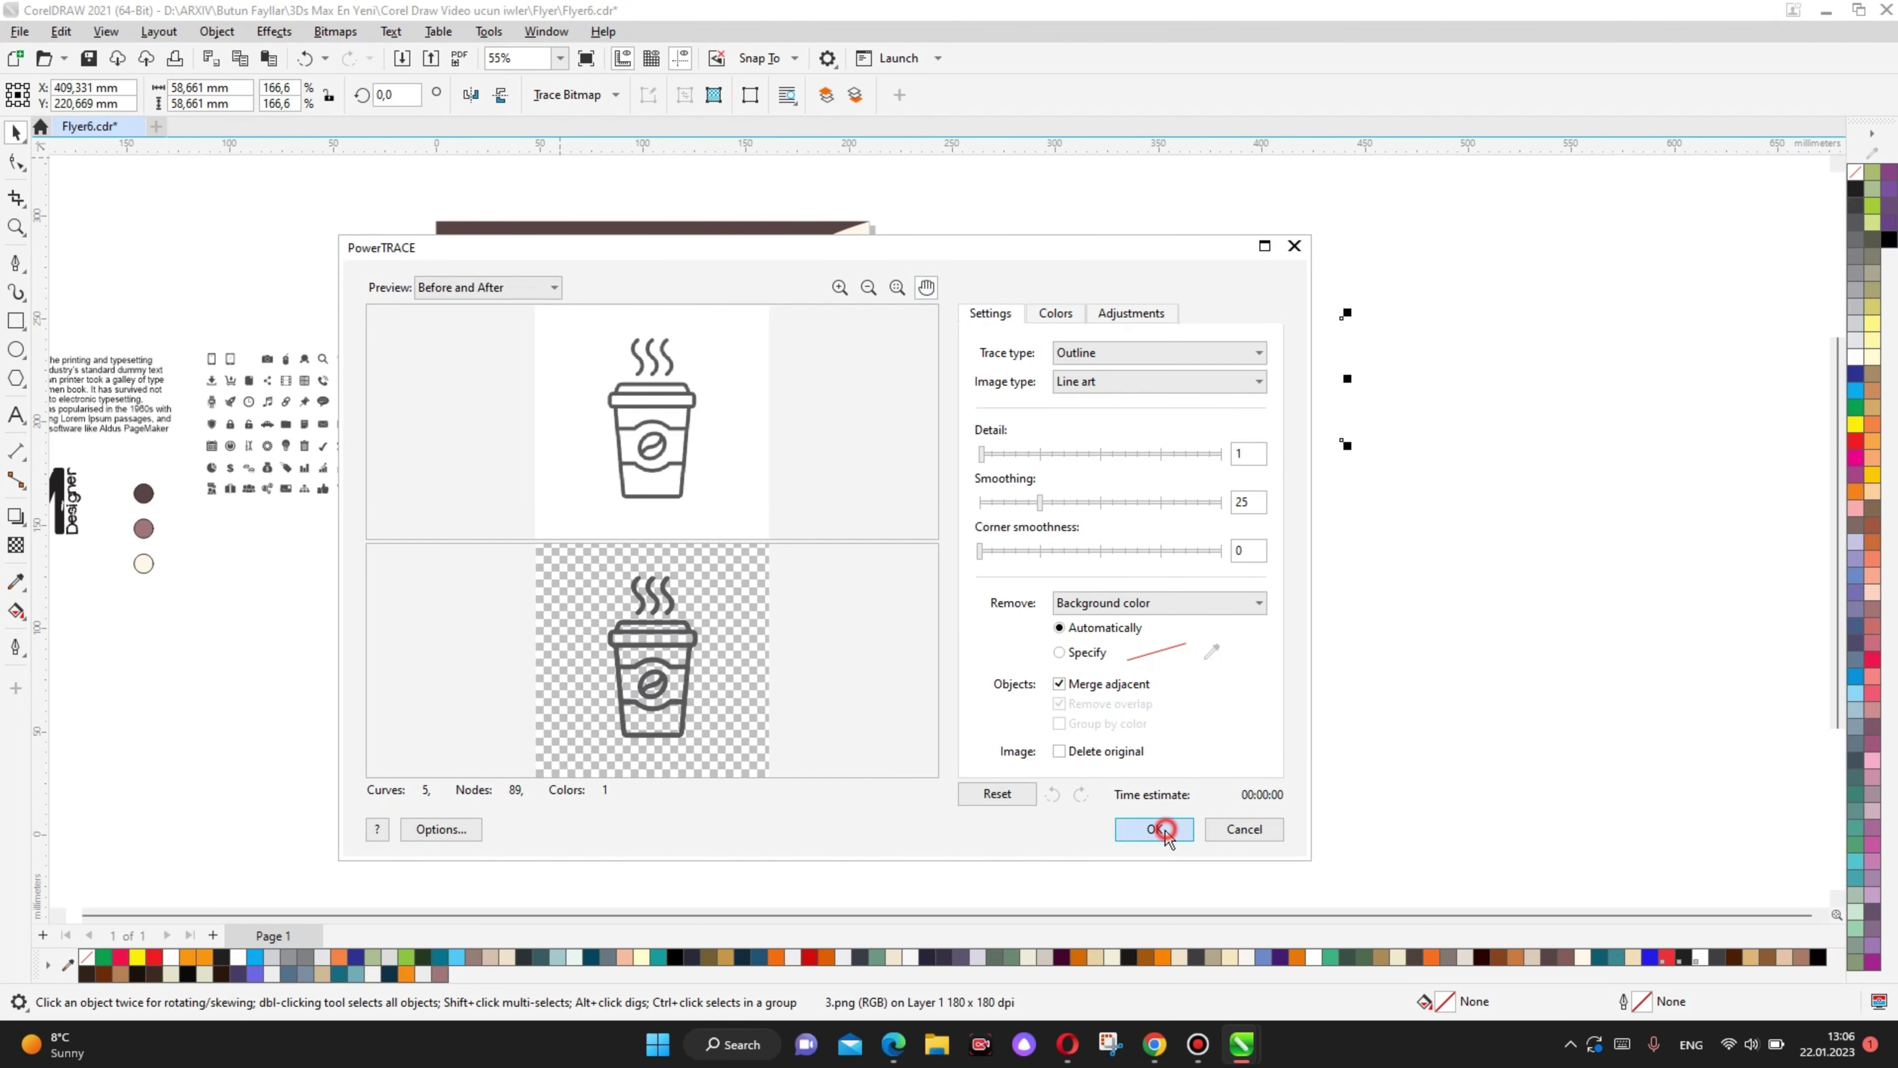
click(1157, 829)
drag(1281, 377, 1243, 560)
click(1280, 374)
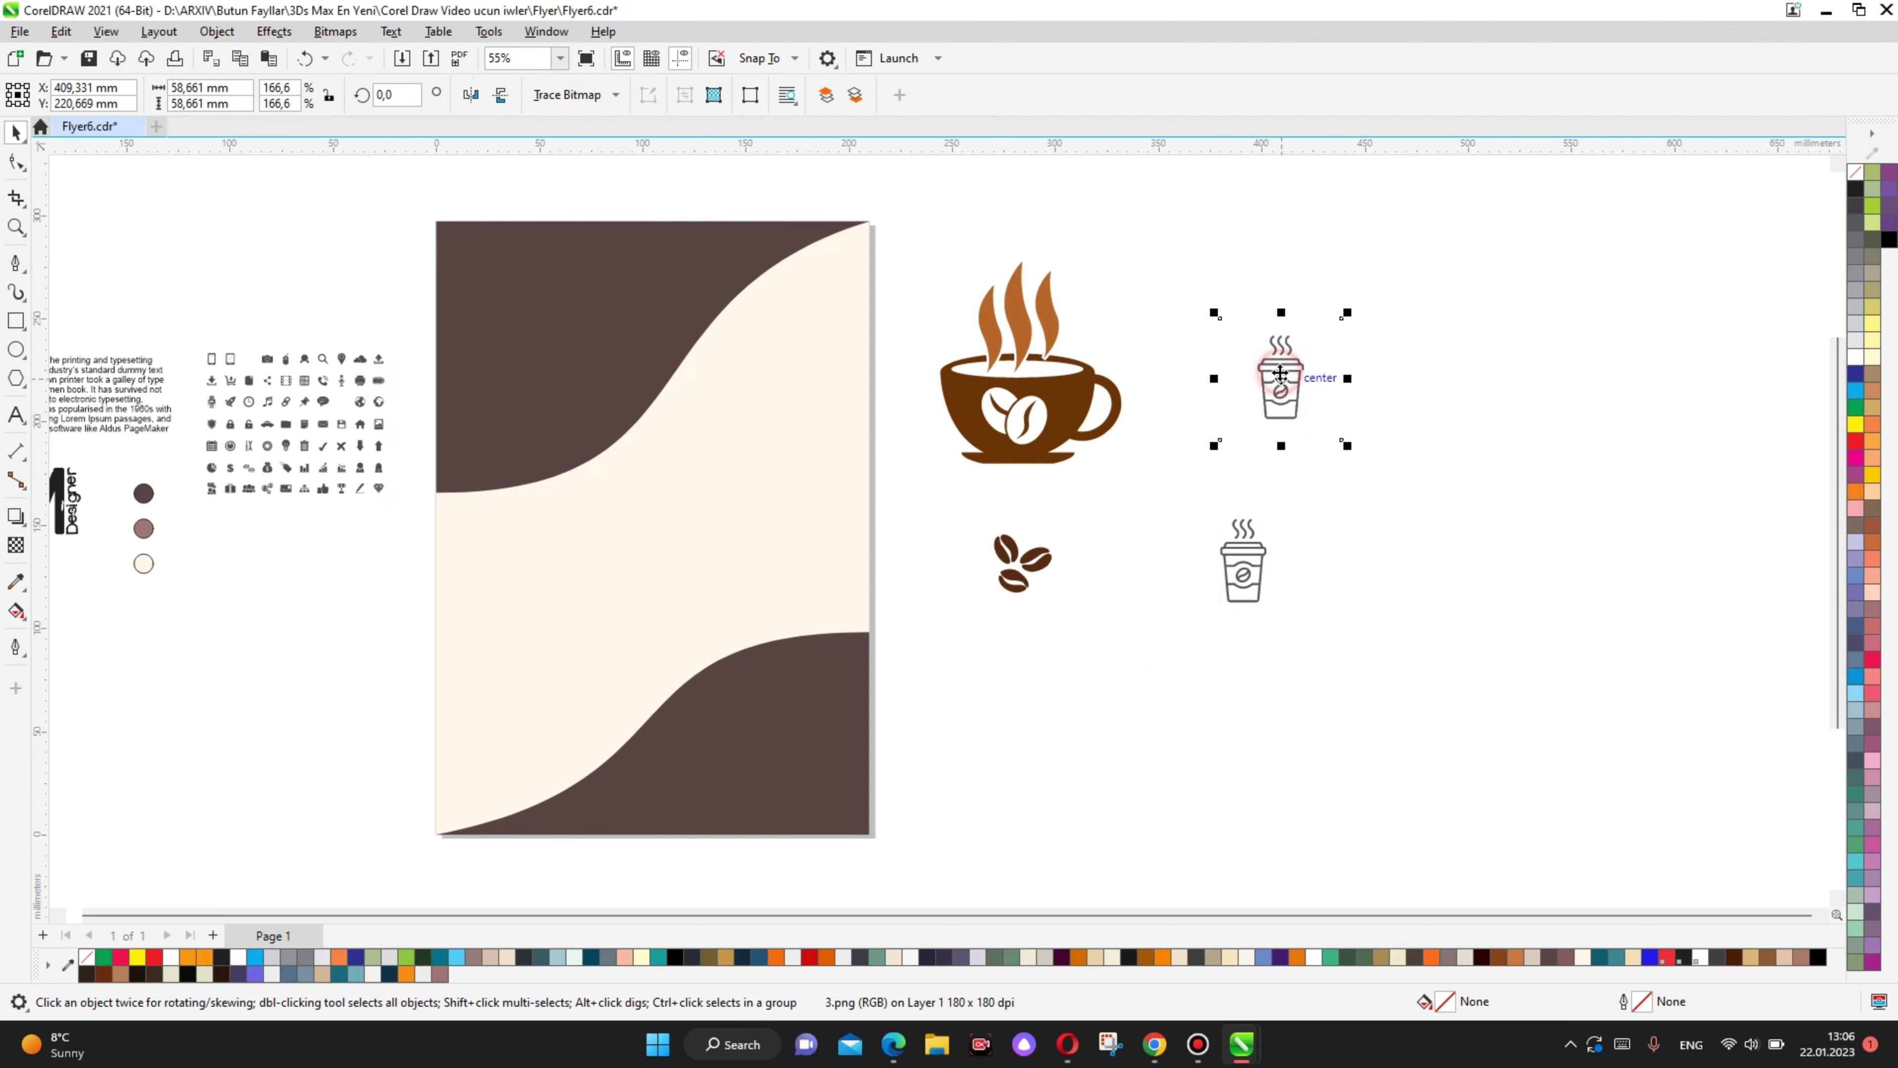
key(Delete)
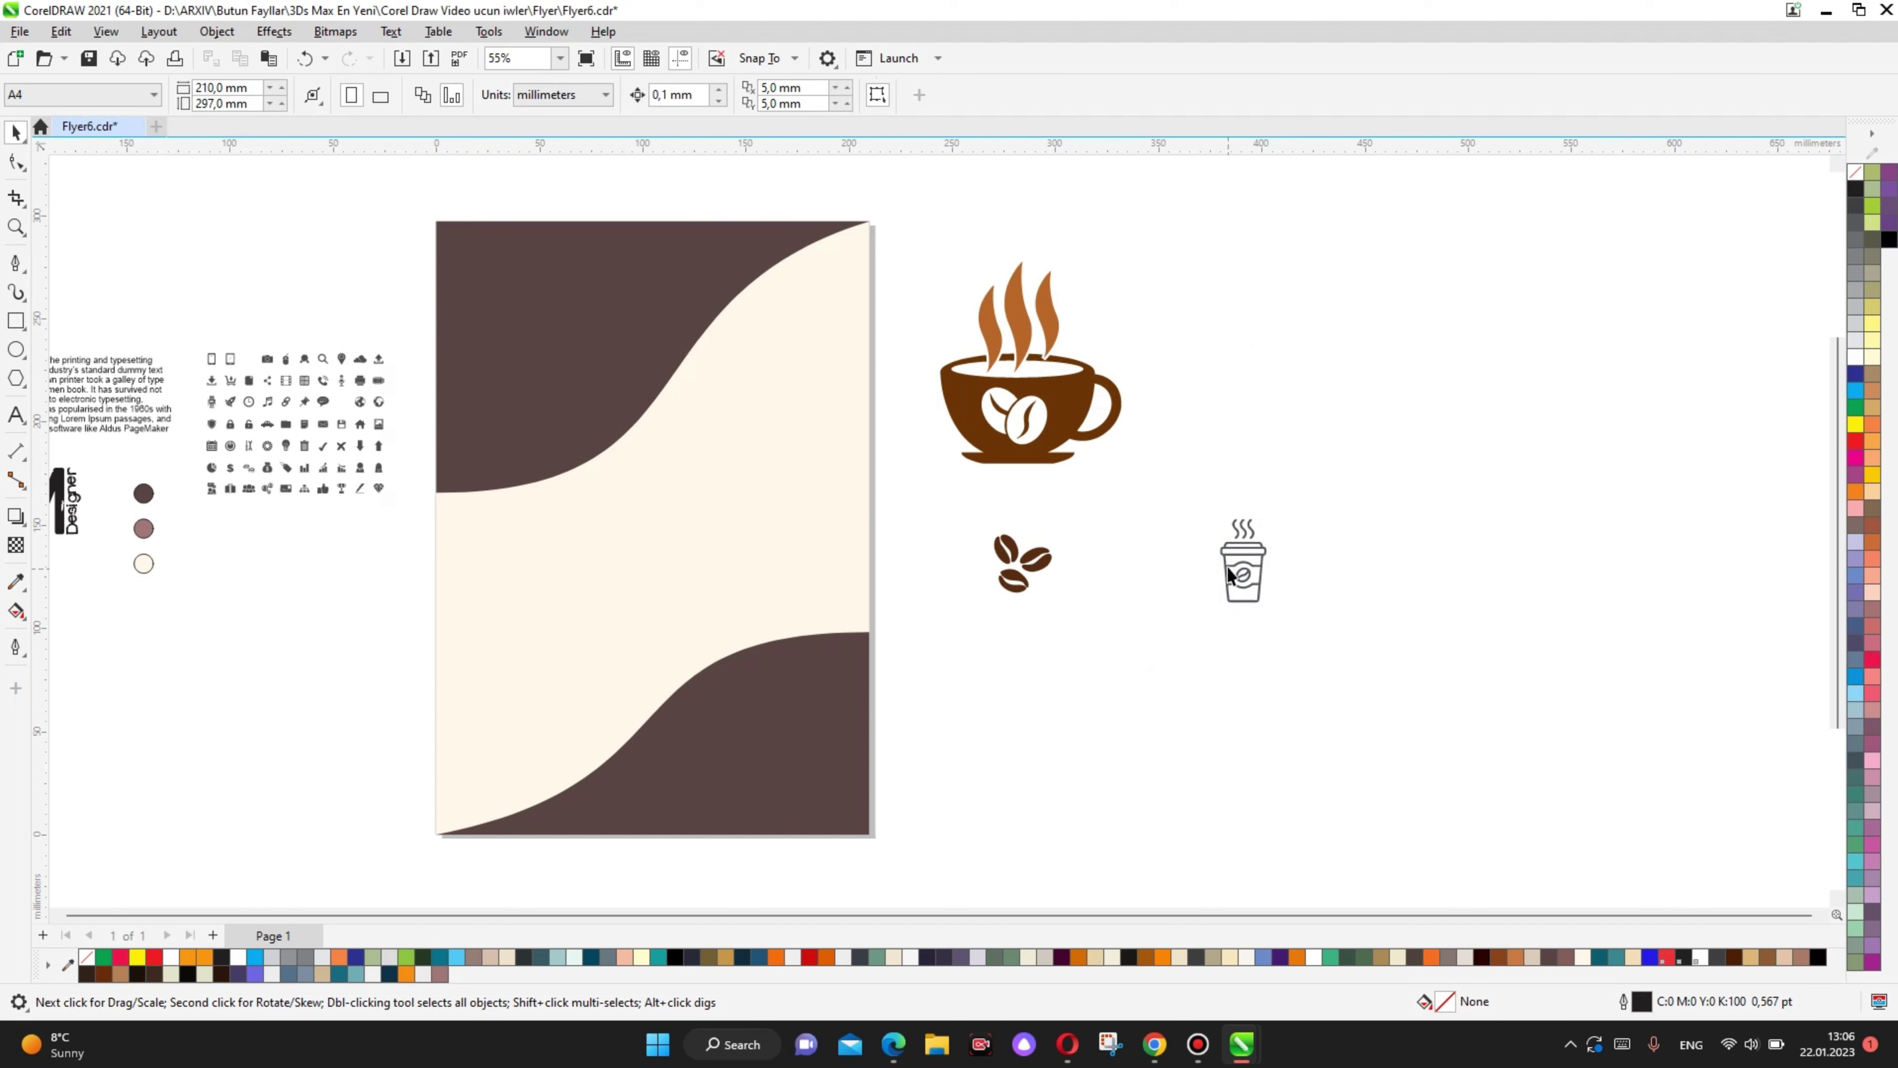
Step: Move the traced takeaway cup icon up beside the large coffee cup
drag(1229, 576, 1207, 403)
click(1379, 416)
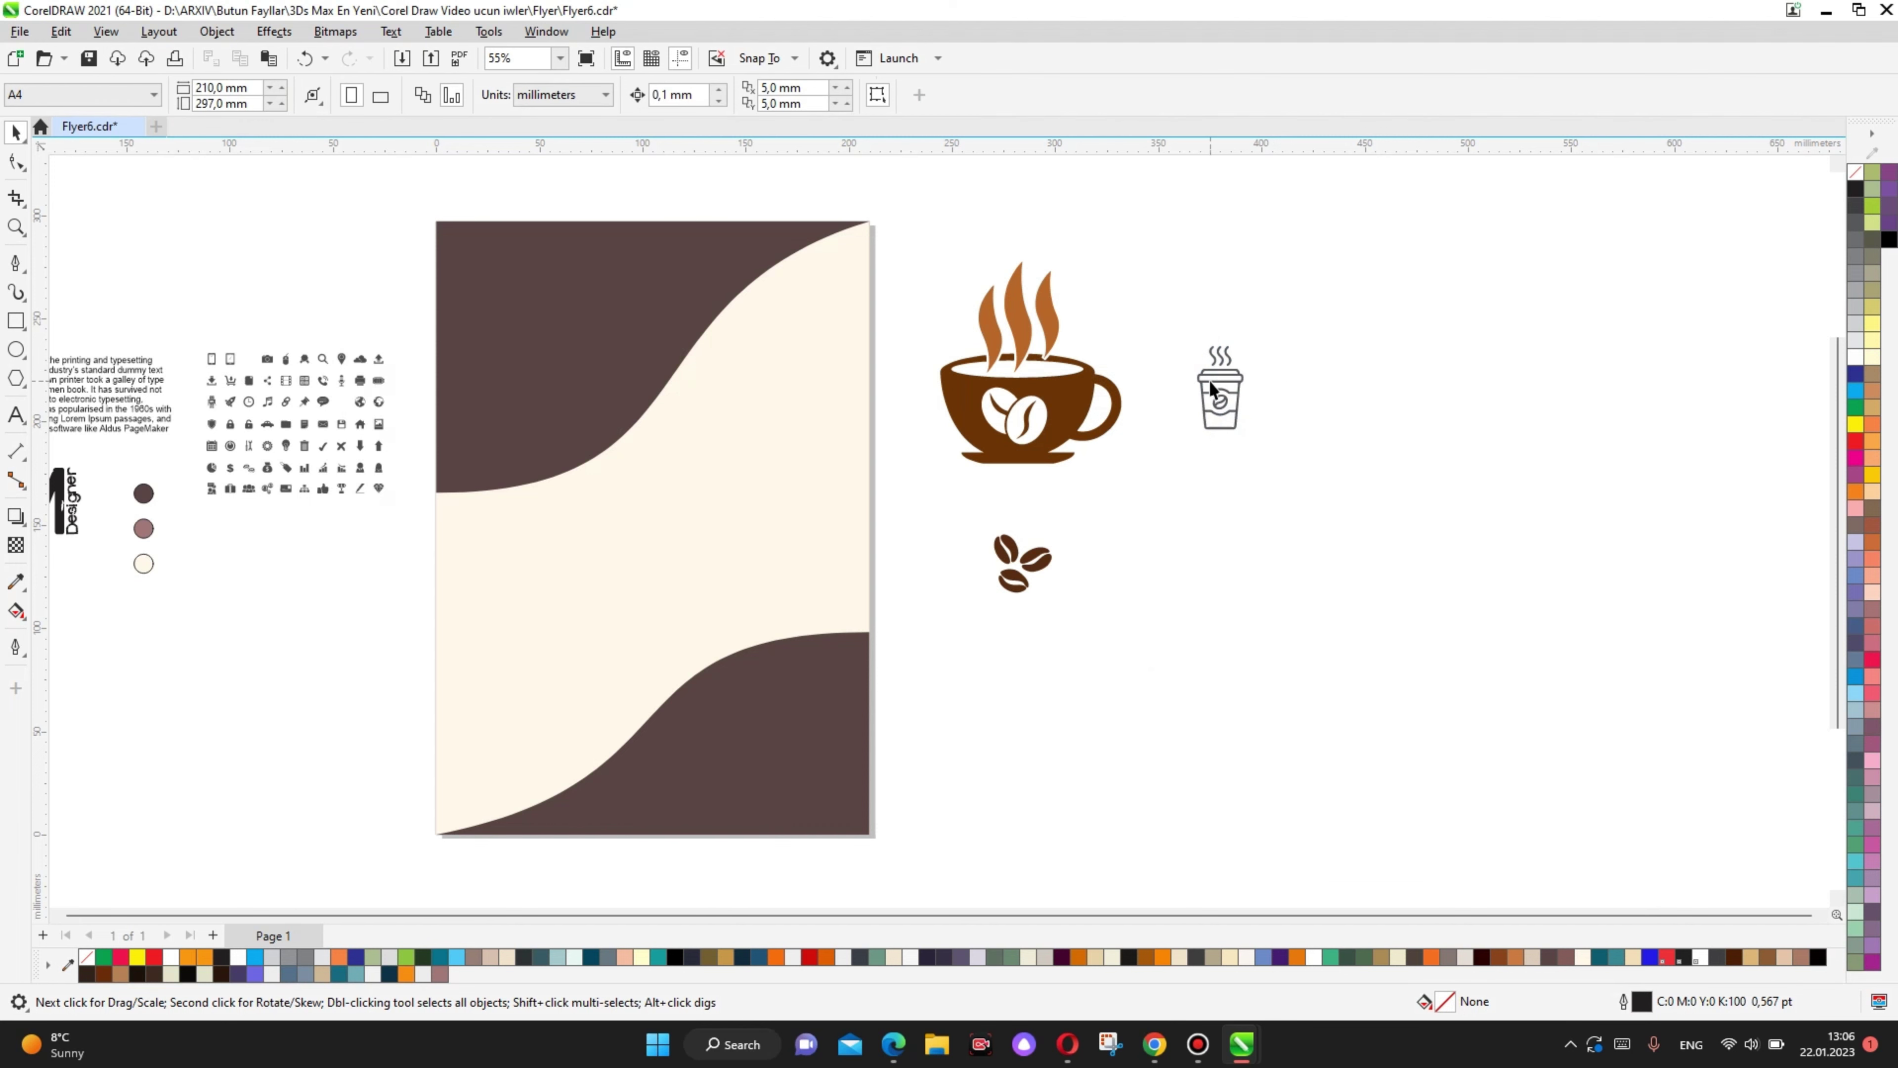
click(983, 408)
mouse_move(857, 464)
mouse_down()
mouse_move(1093, 464)
mouse_move(1138, 434)
mouse_up()
scroll(1124, 232, up, 3)
scroll(1098, 217, up, 3)
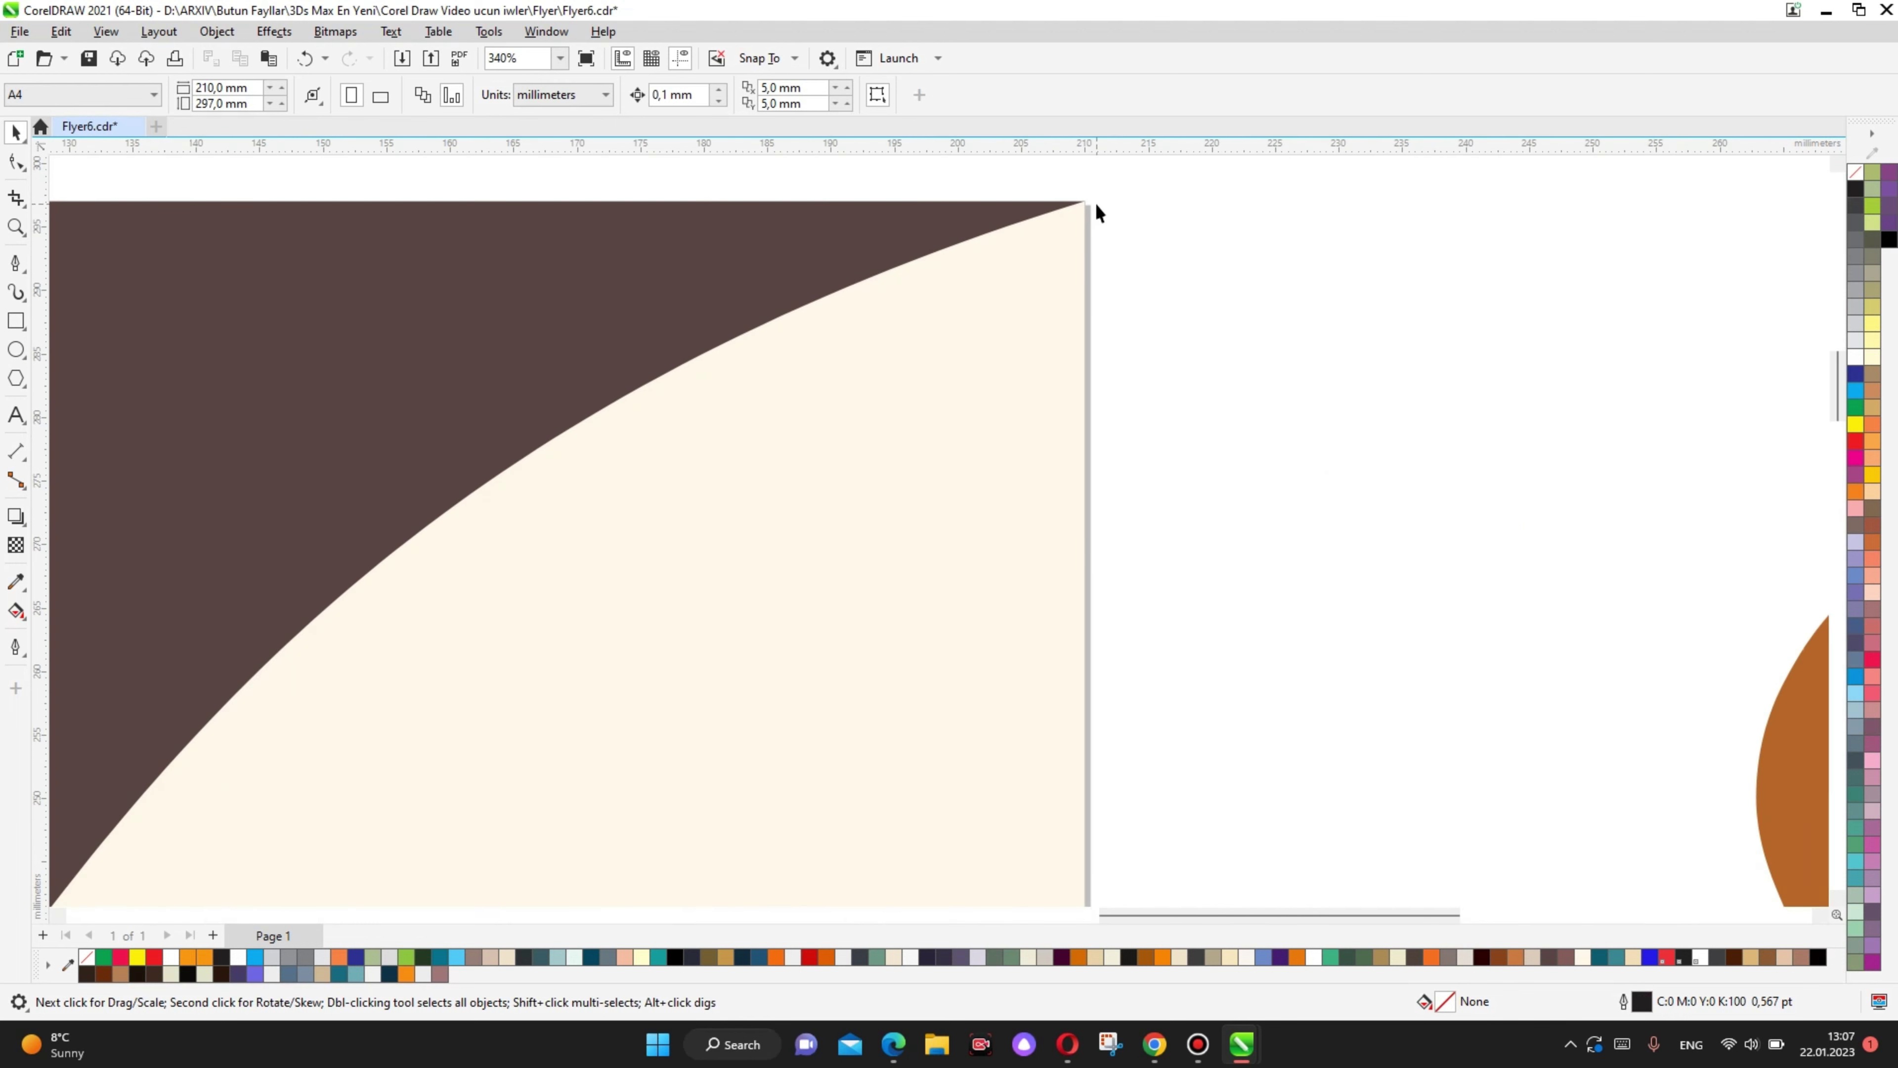
scroll(1084, 209, up, 2)
scroll(1081, 239, down, 8)
scroll(1059, 299, up, 1)
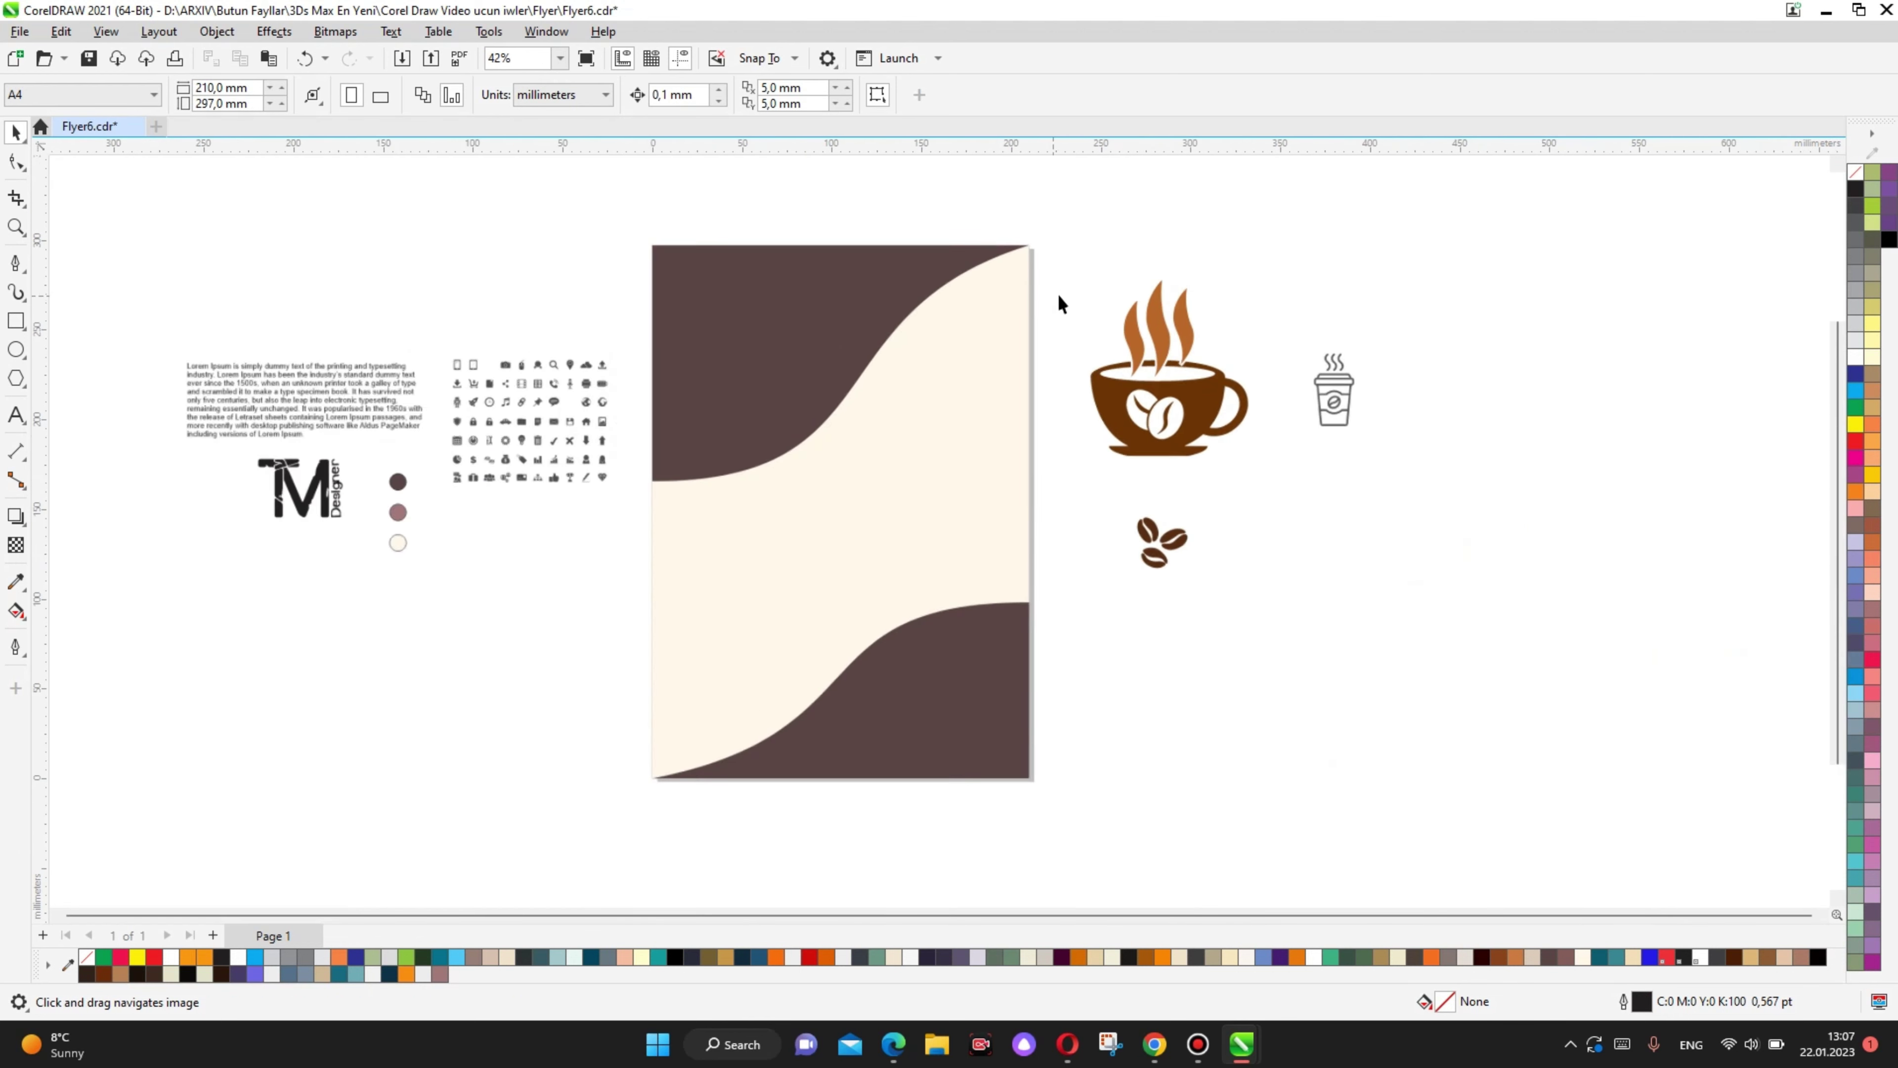
Step: Zoom and pan around the large coffee cup to inspect the traced result
click(1166, 397)
key(h)
drag(1223, 394, 1161, 406)
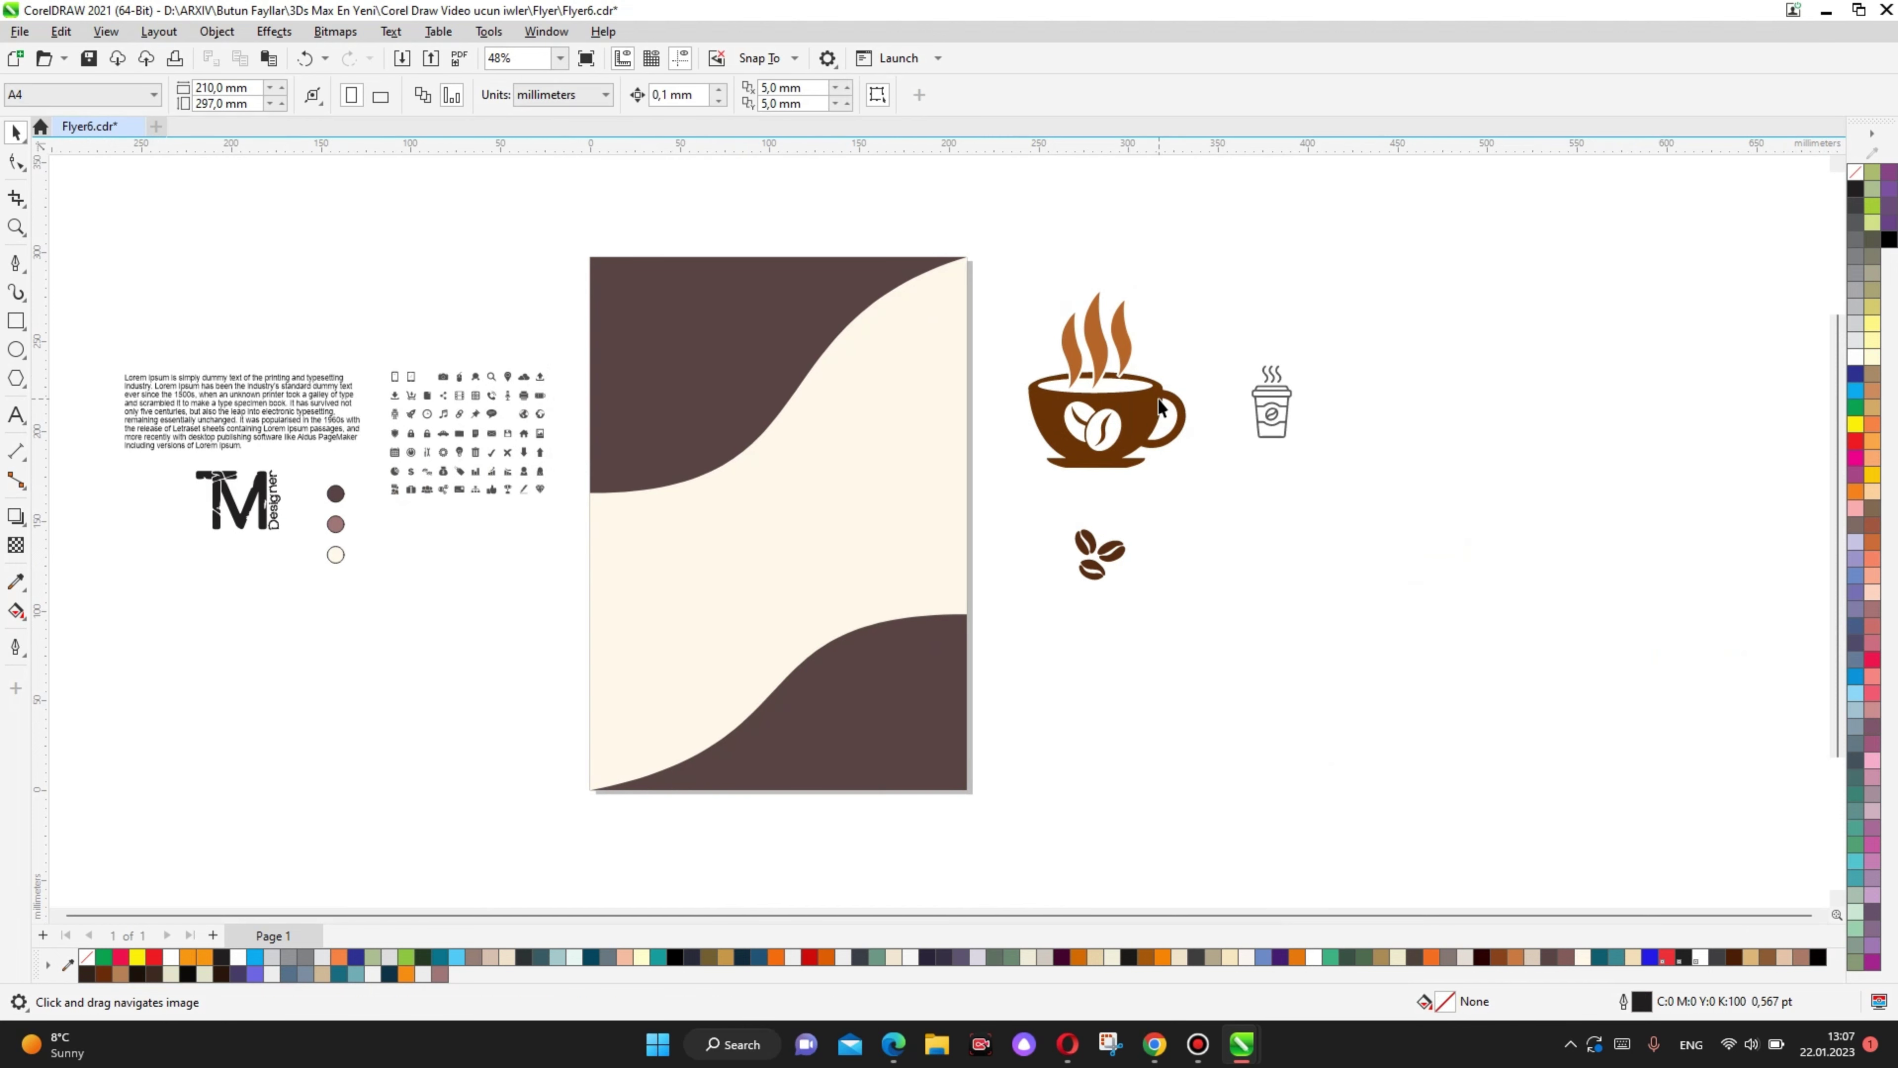
scroll(1148, 372, up, 1)
scroll(1024, 395, up, 2)
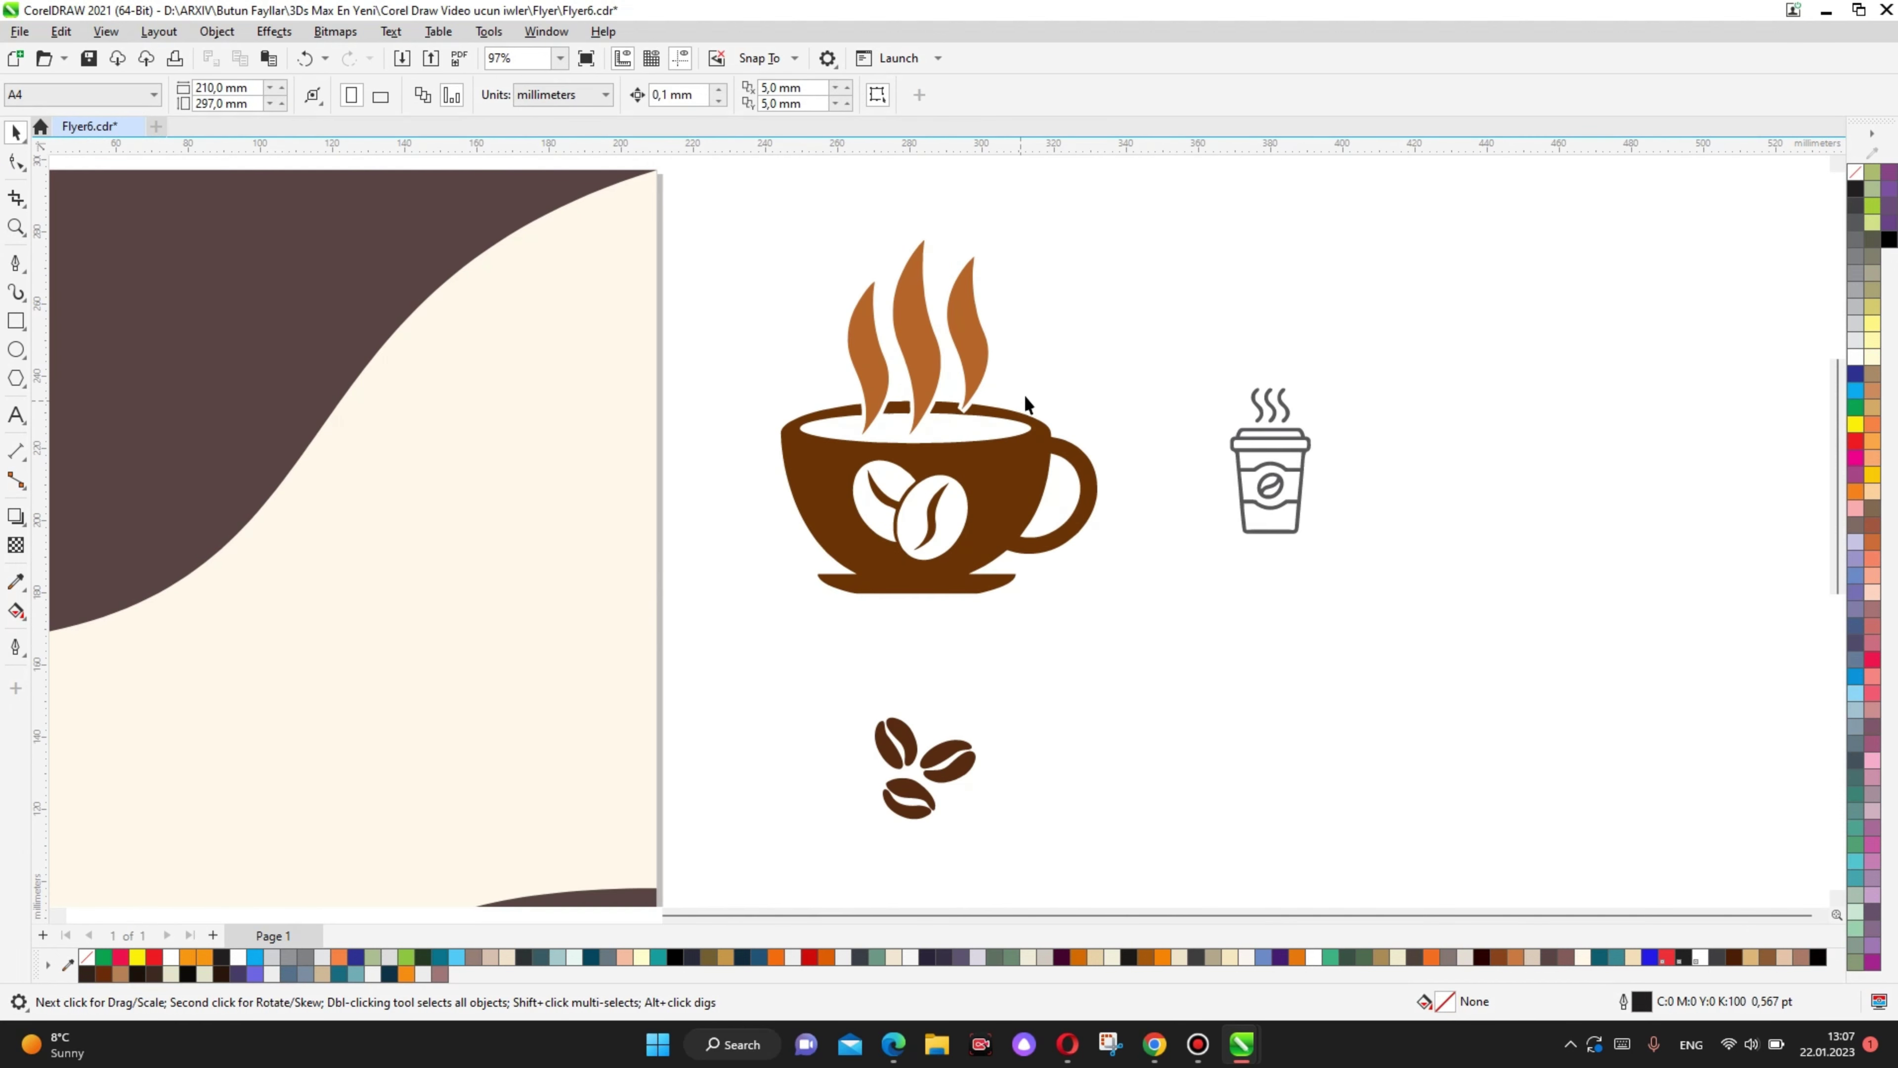
key(space)
click(1050, 324)
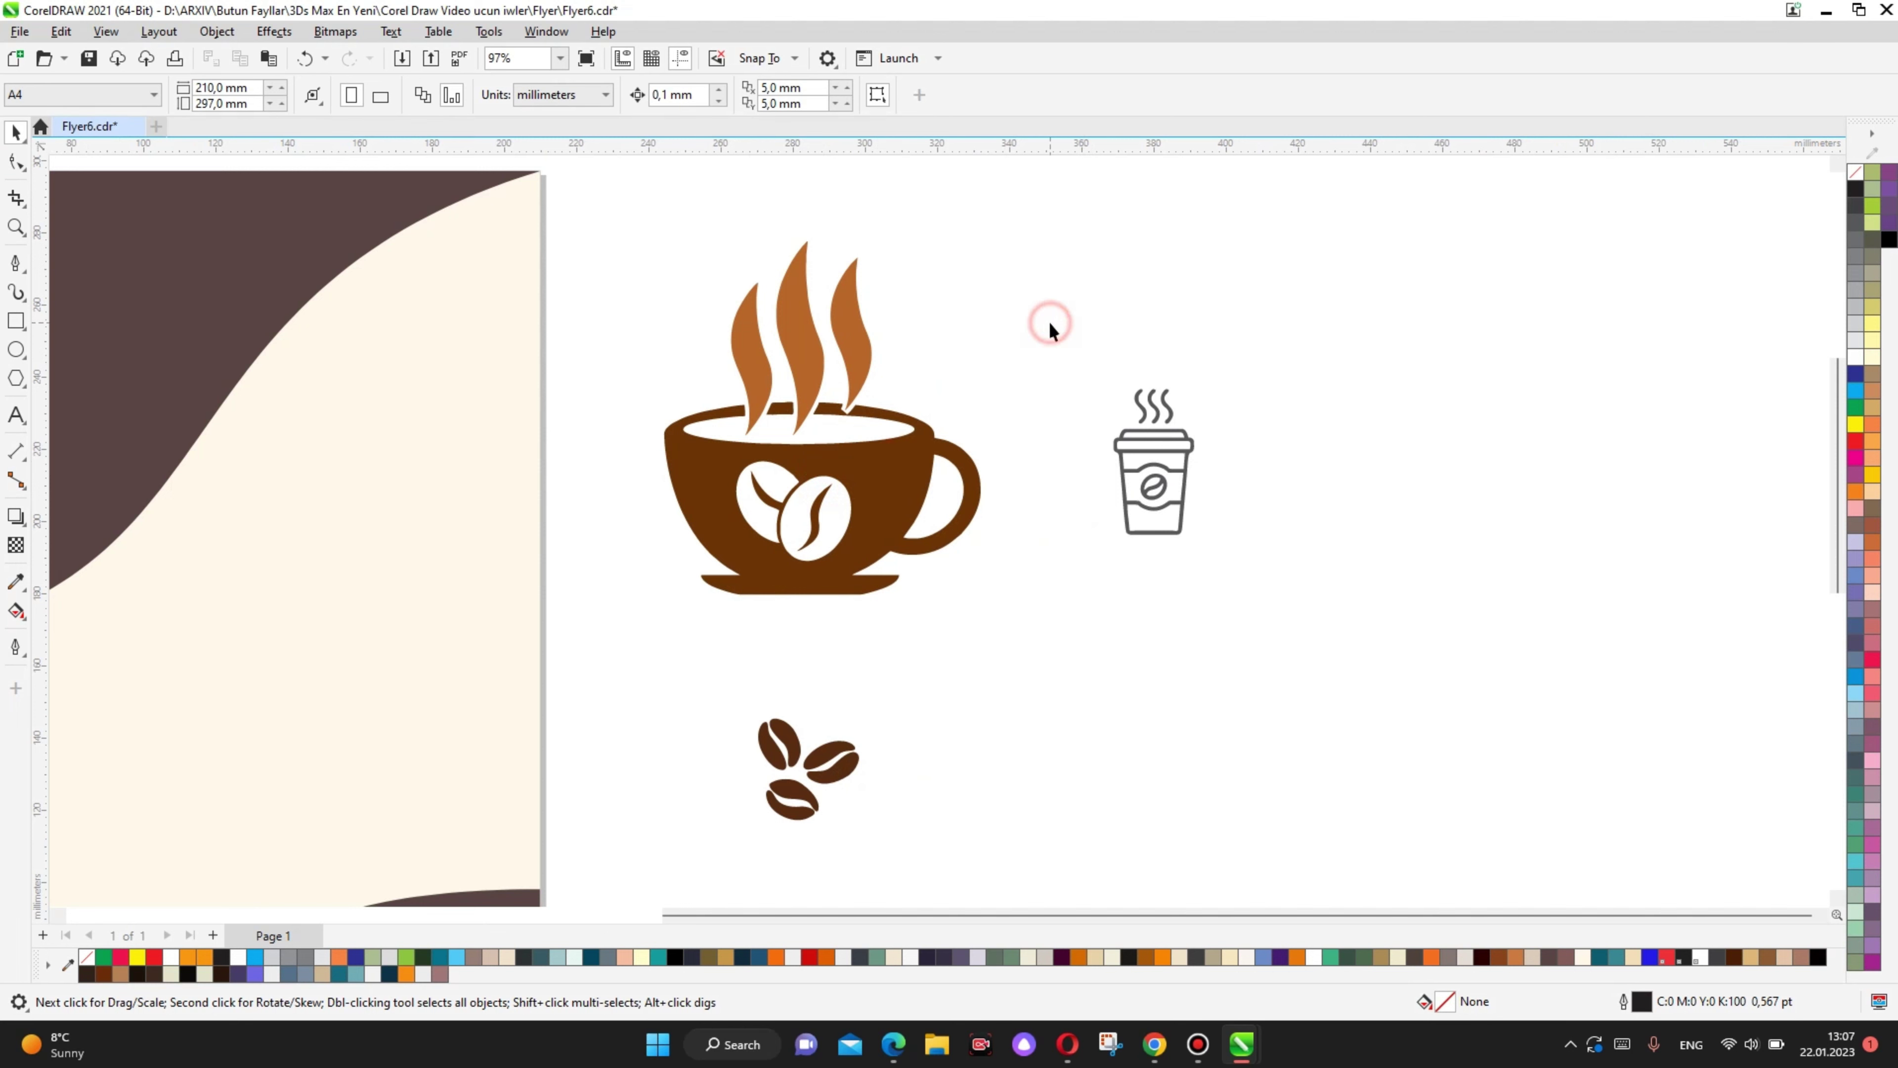
click(927, 288)
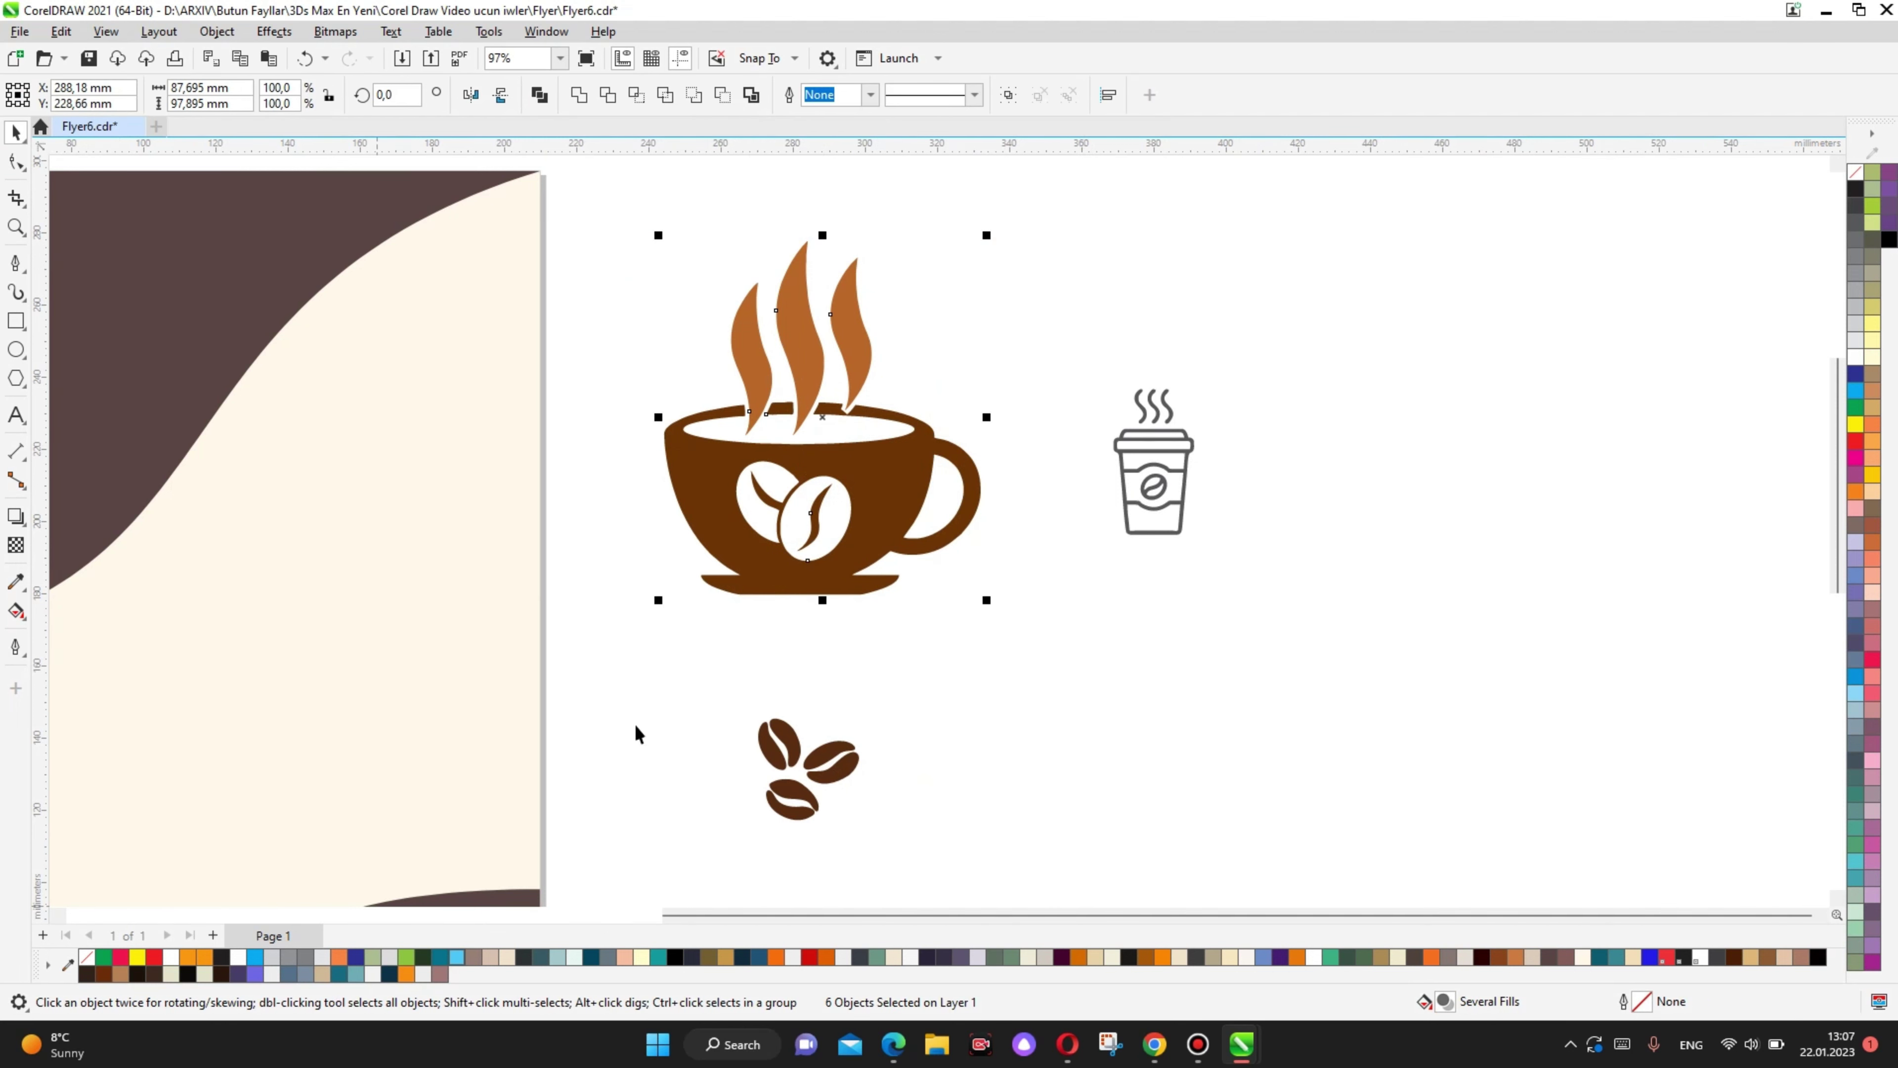
scroll(635, 729, down, 2)
key(space)
drag(305, 551, 583, 557)
Step: Fill the cup and its three steam swirls with the sampled cream background colour
click(15, 580)
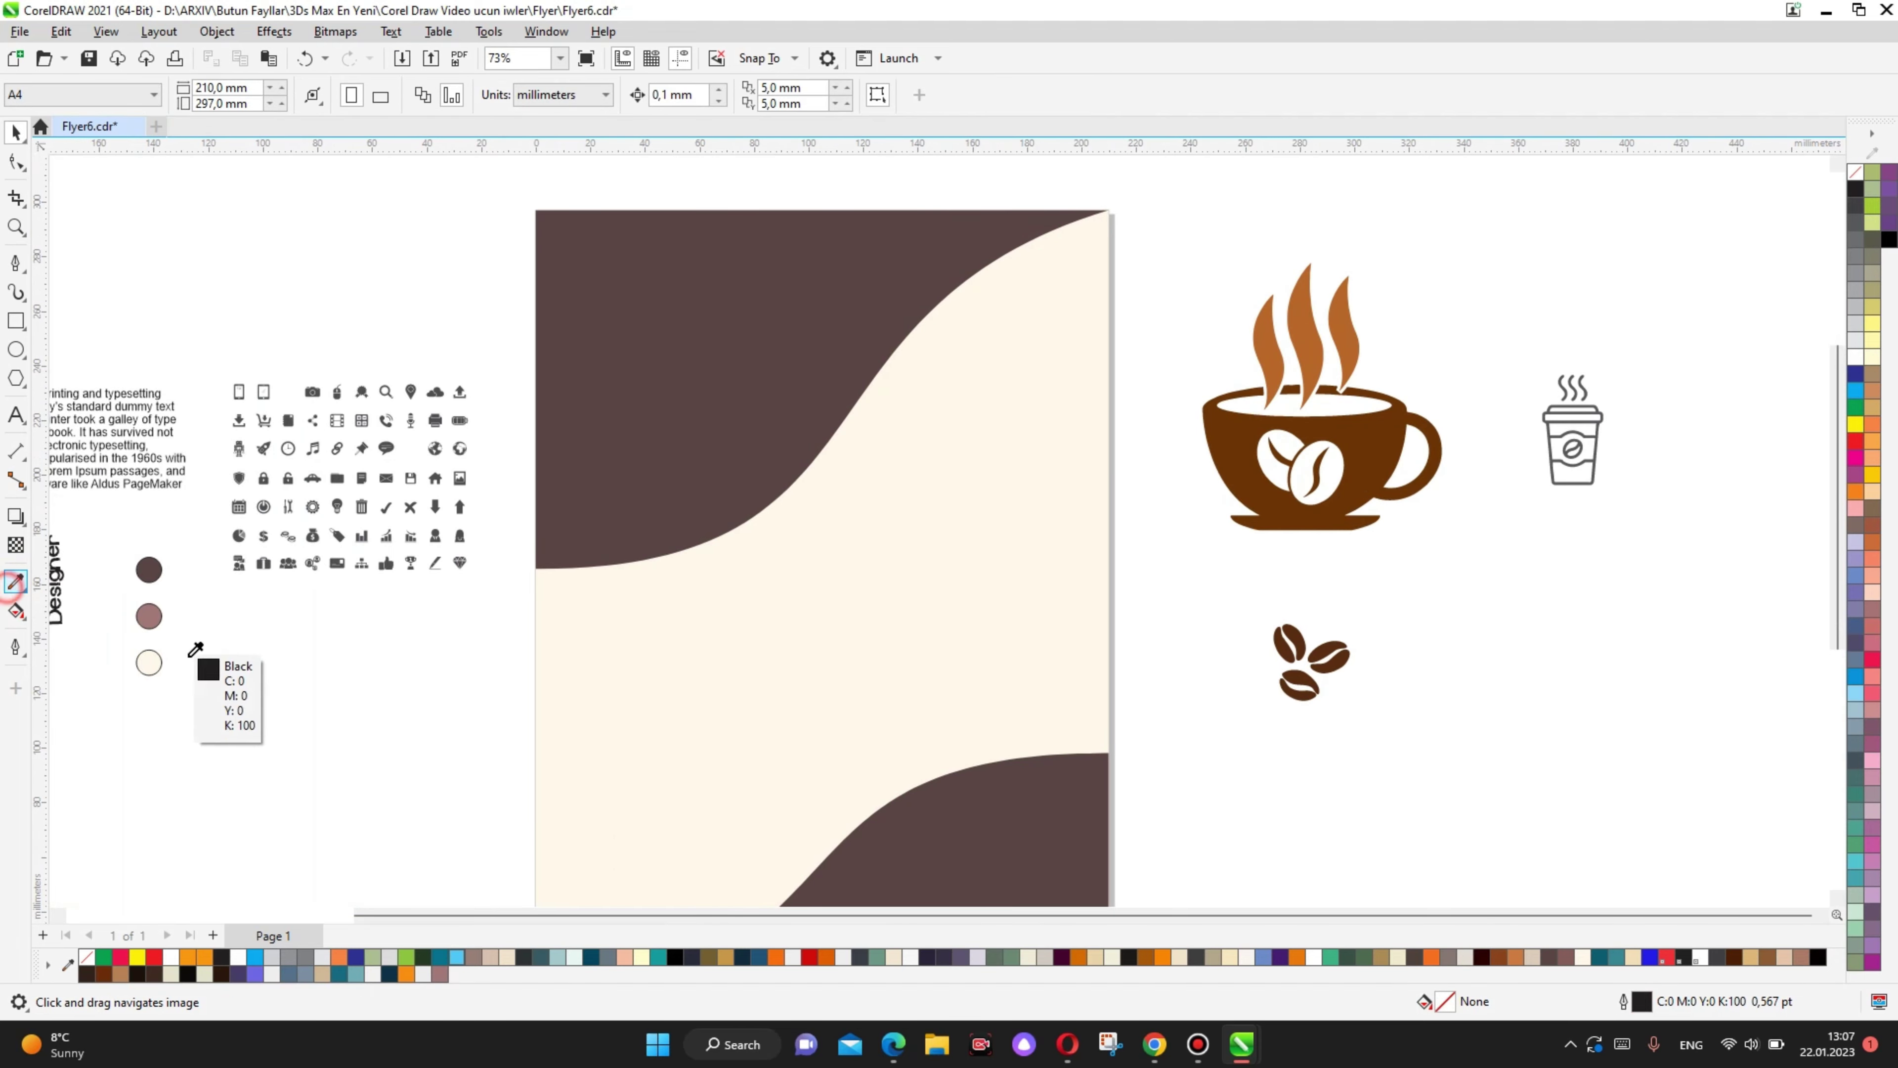
click(149, 663)
scroll(1315, 464, up, 3)
click(768, 444)
scroll(804, 437, up, 1)
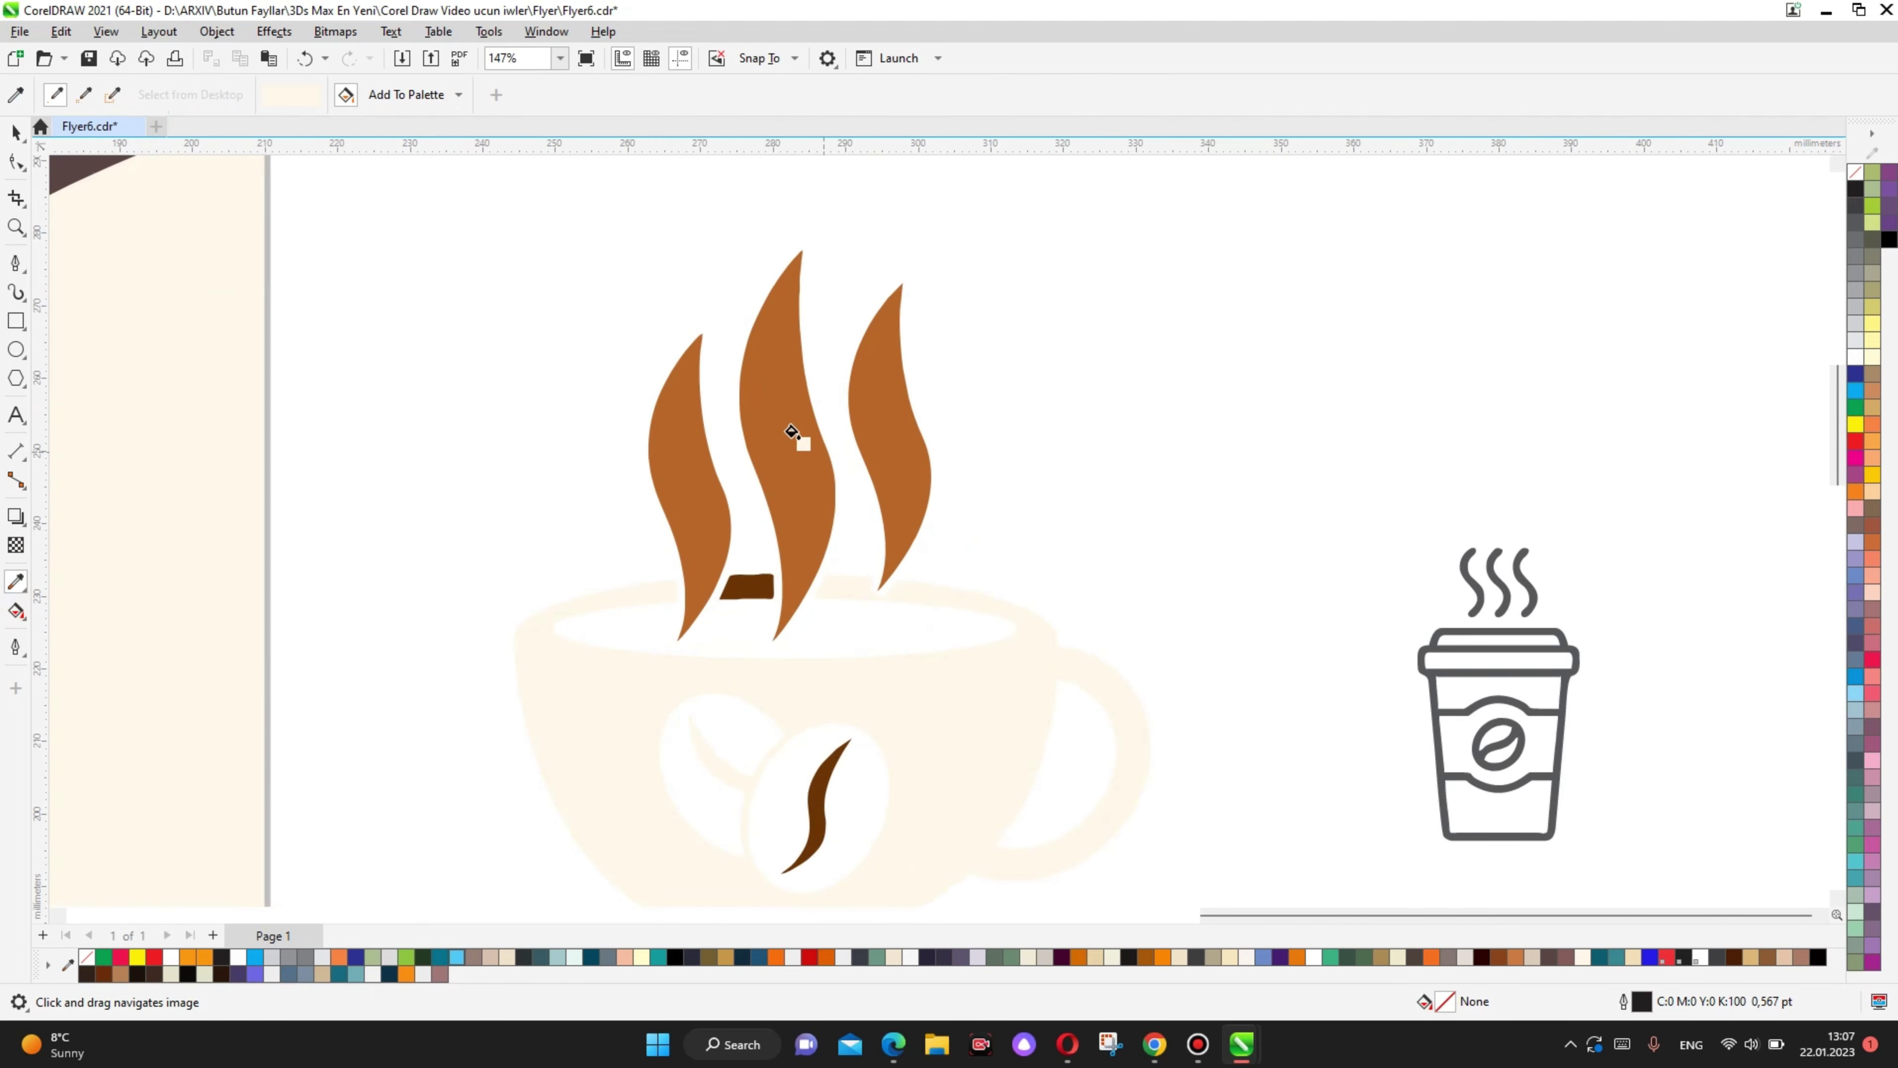
click(805, 436)
click(888, 458)
click(670, 454)
Step: Select nodes of the small brown shape near the steam, then deselect it
key(F10)
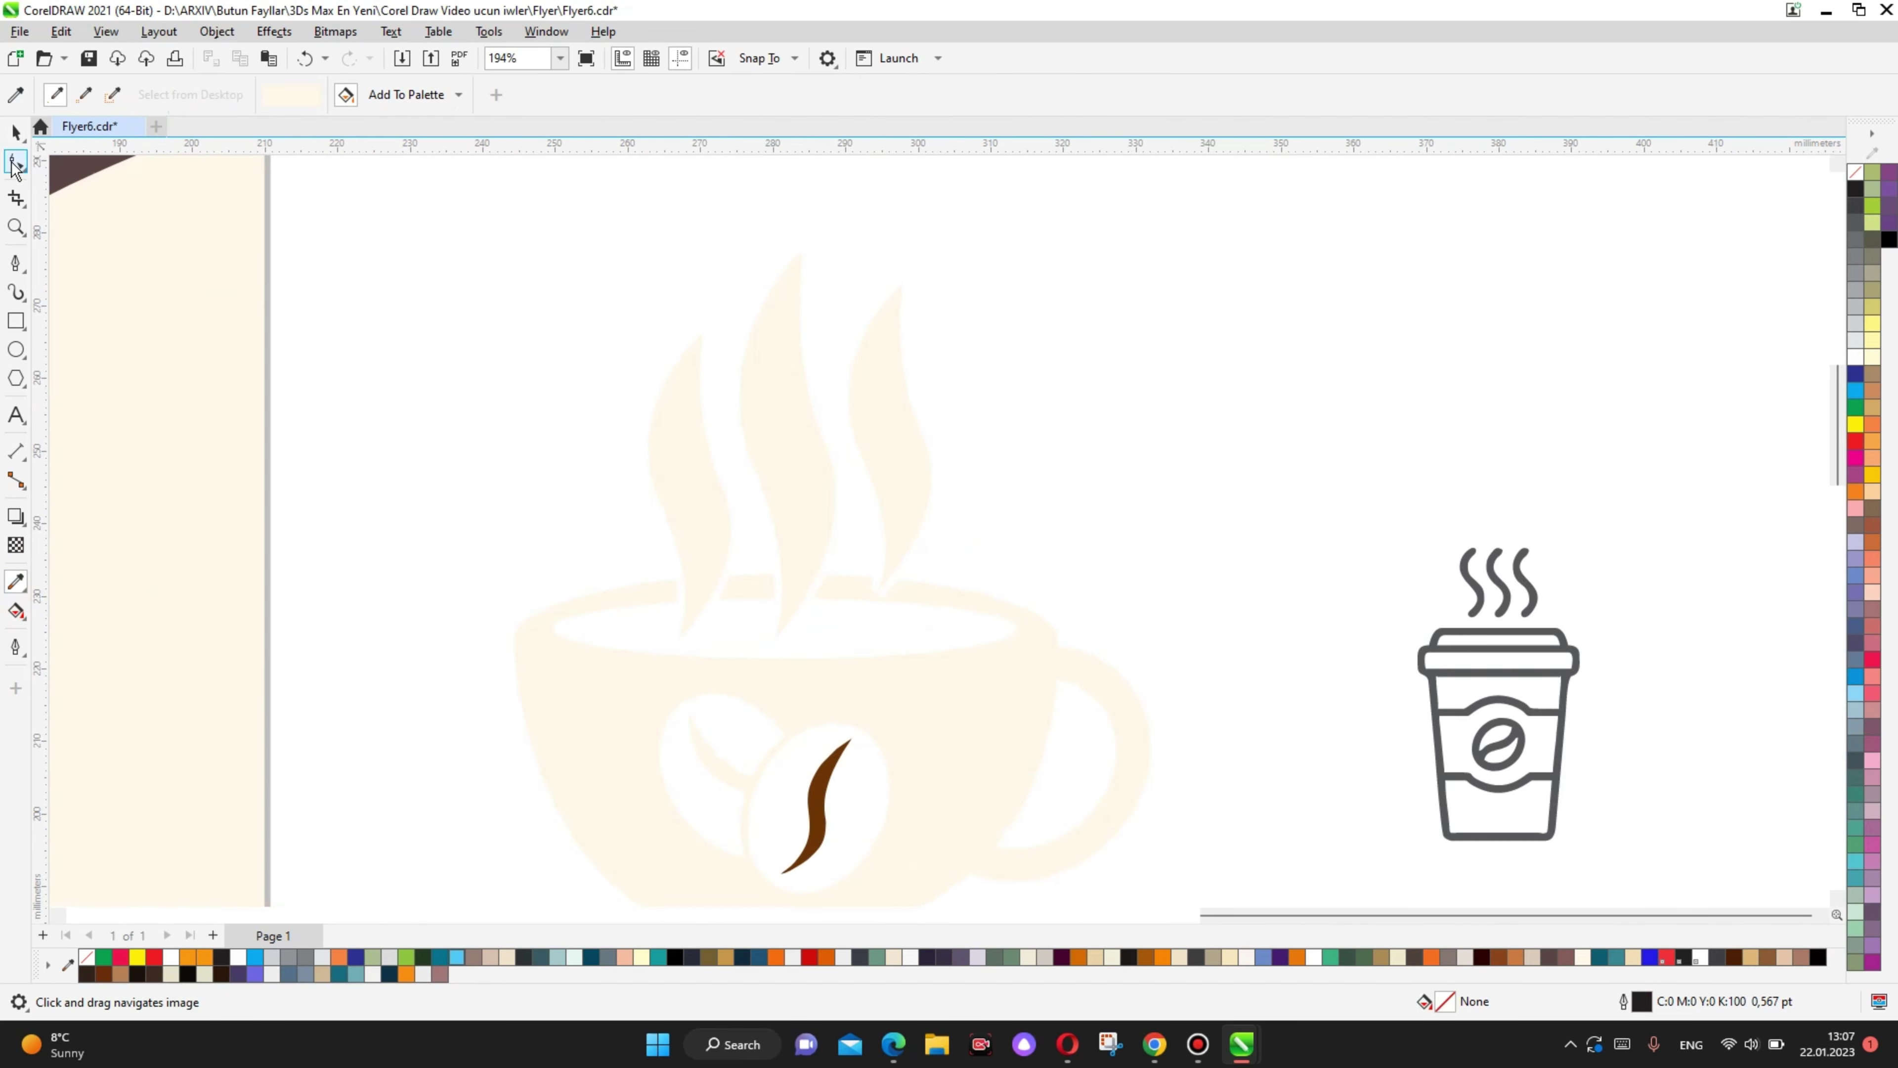
scroll(728, 558, up, 3)
click(747, 557)
scroll(747, 558, up, 1)
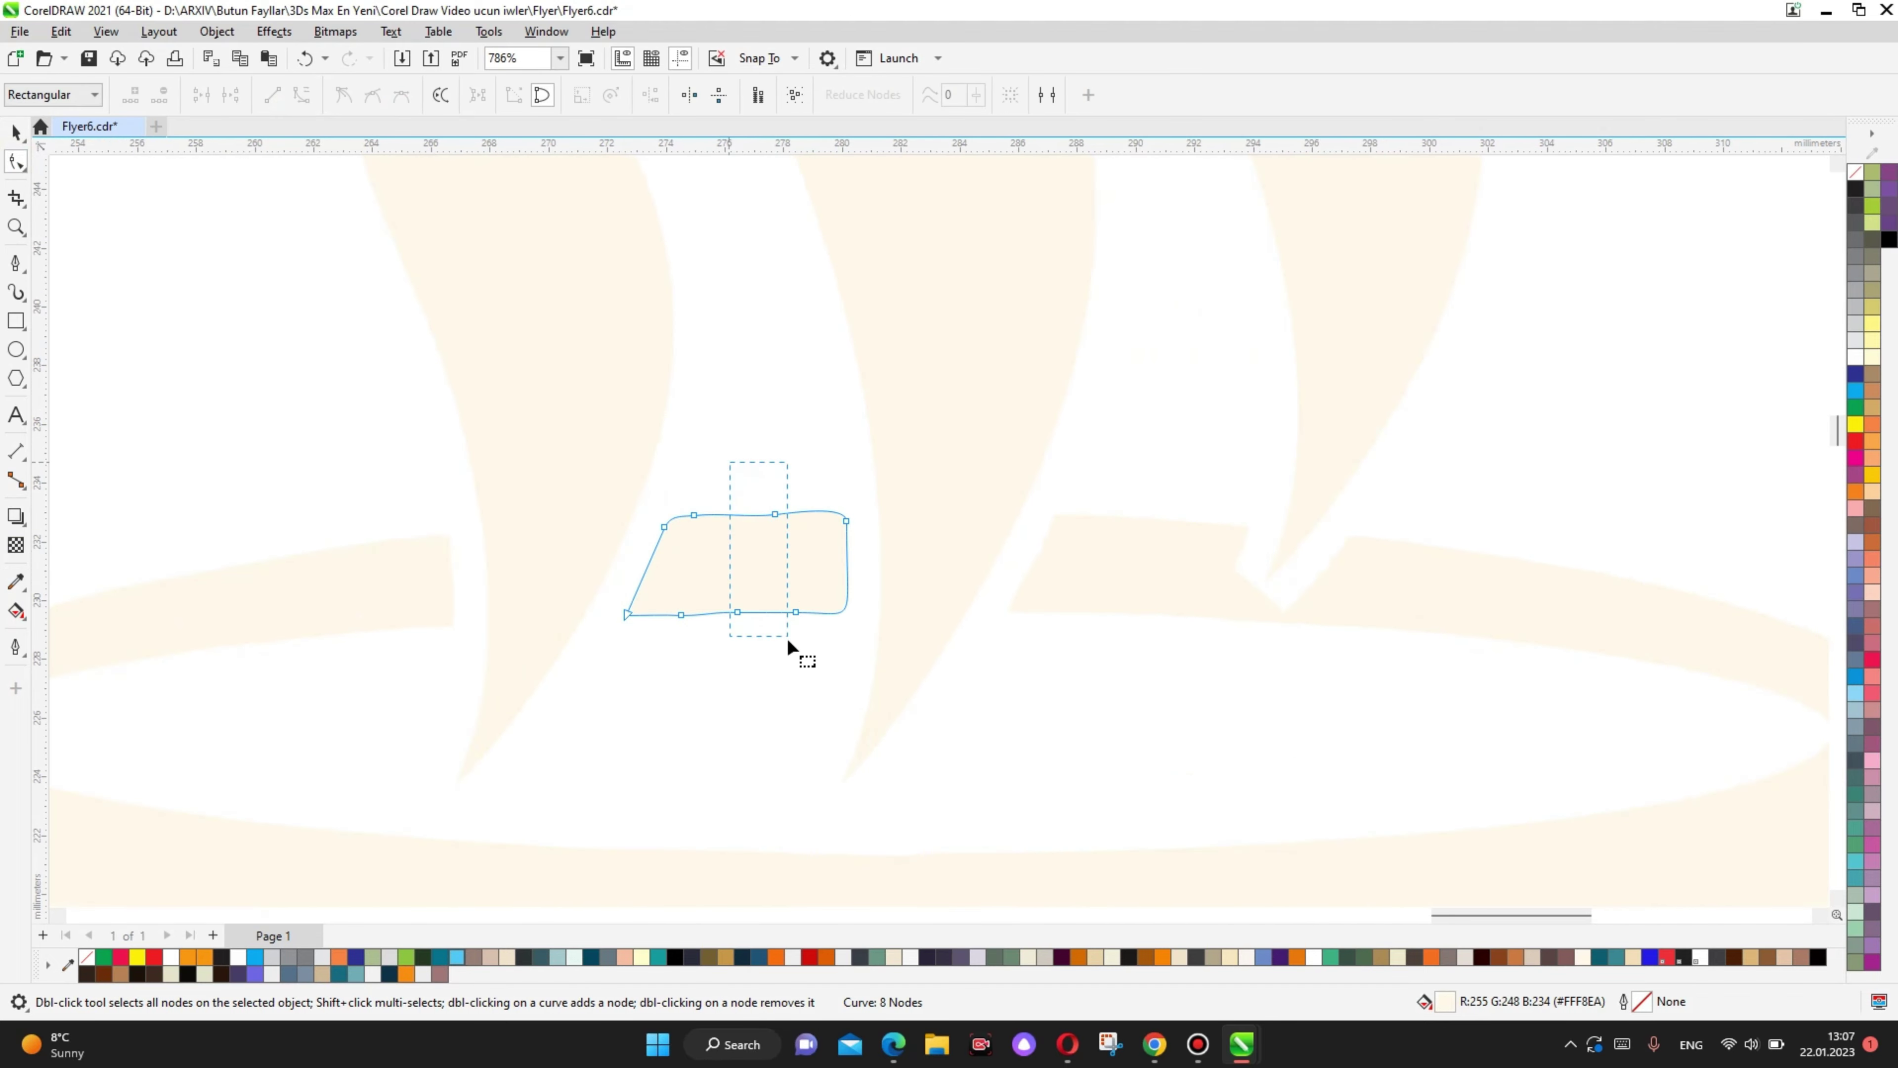
drag(789, 648, 789, 648)
click(729, 475)
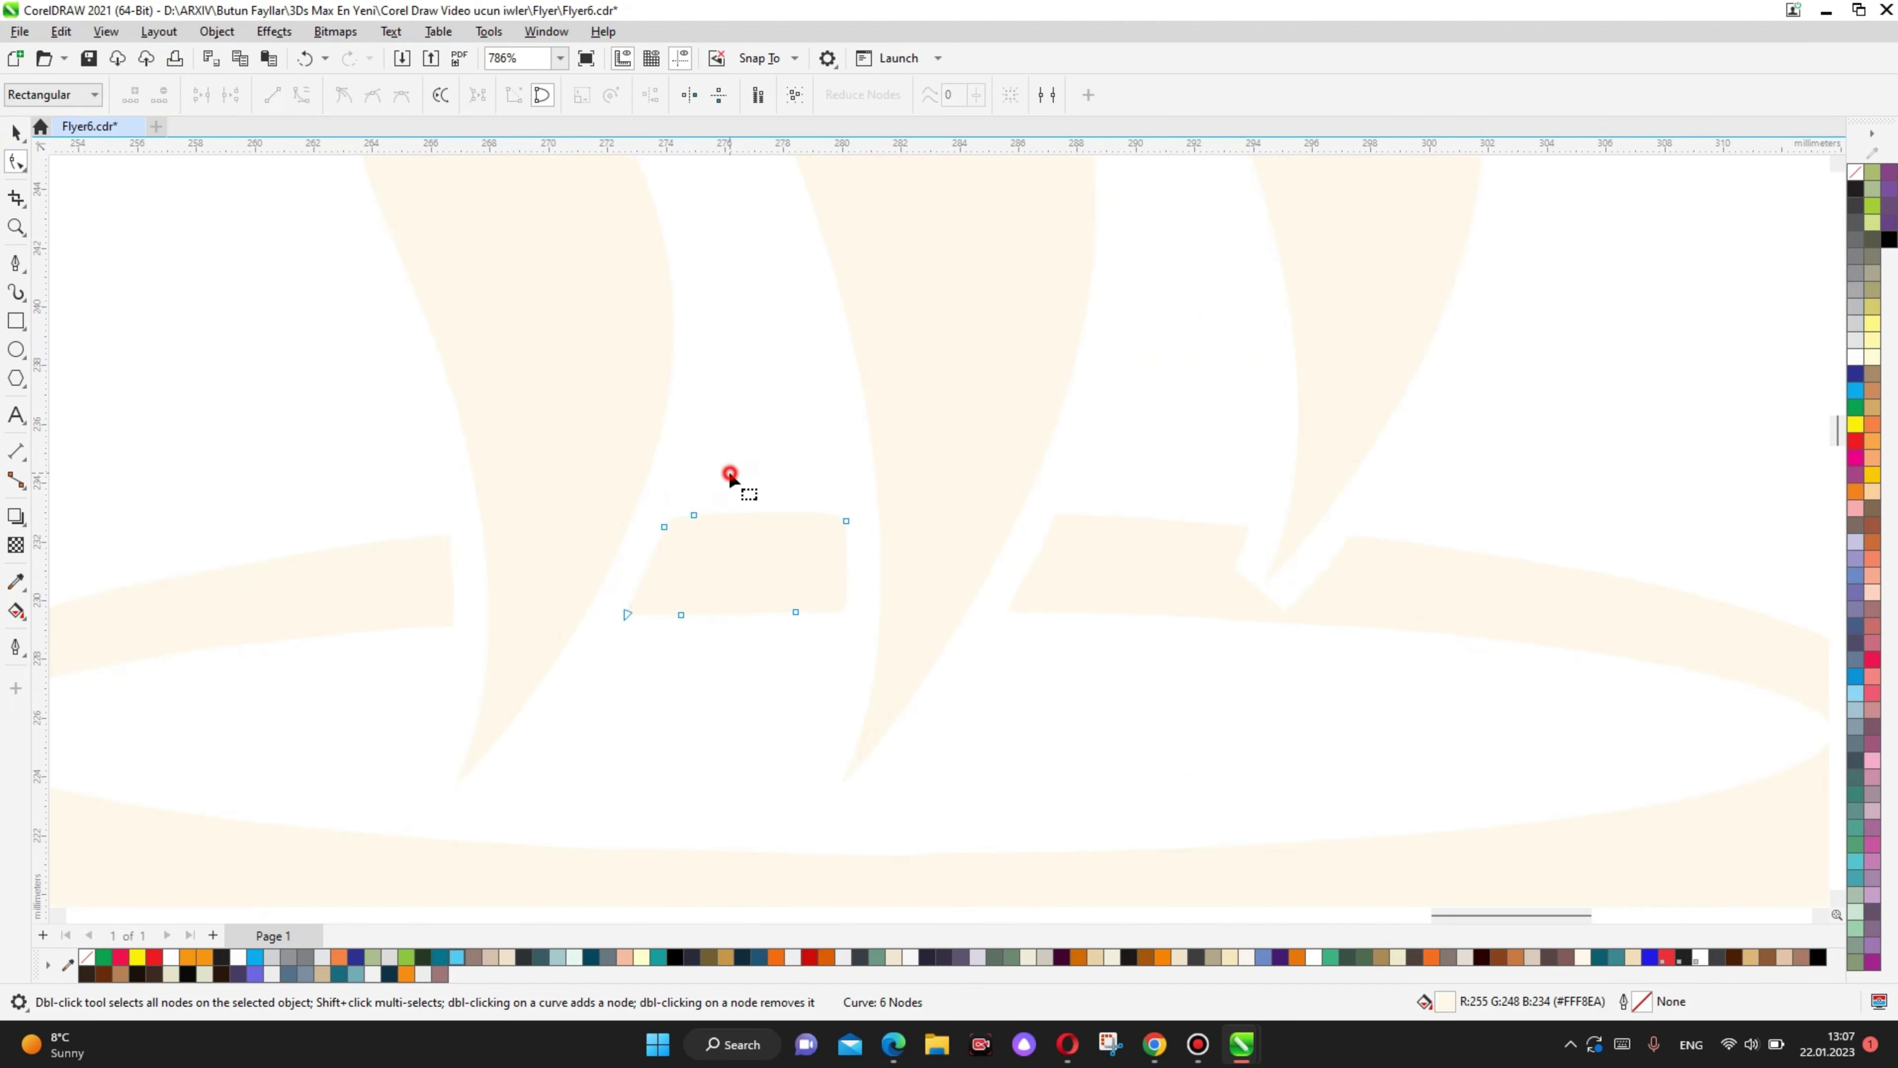
scroll(721, 562, down, 3)
scroll(784, 748, down, 1)
scroll(795, 559, up, 1)
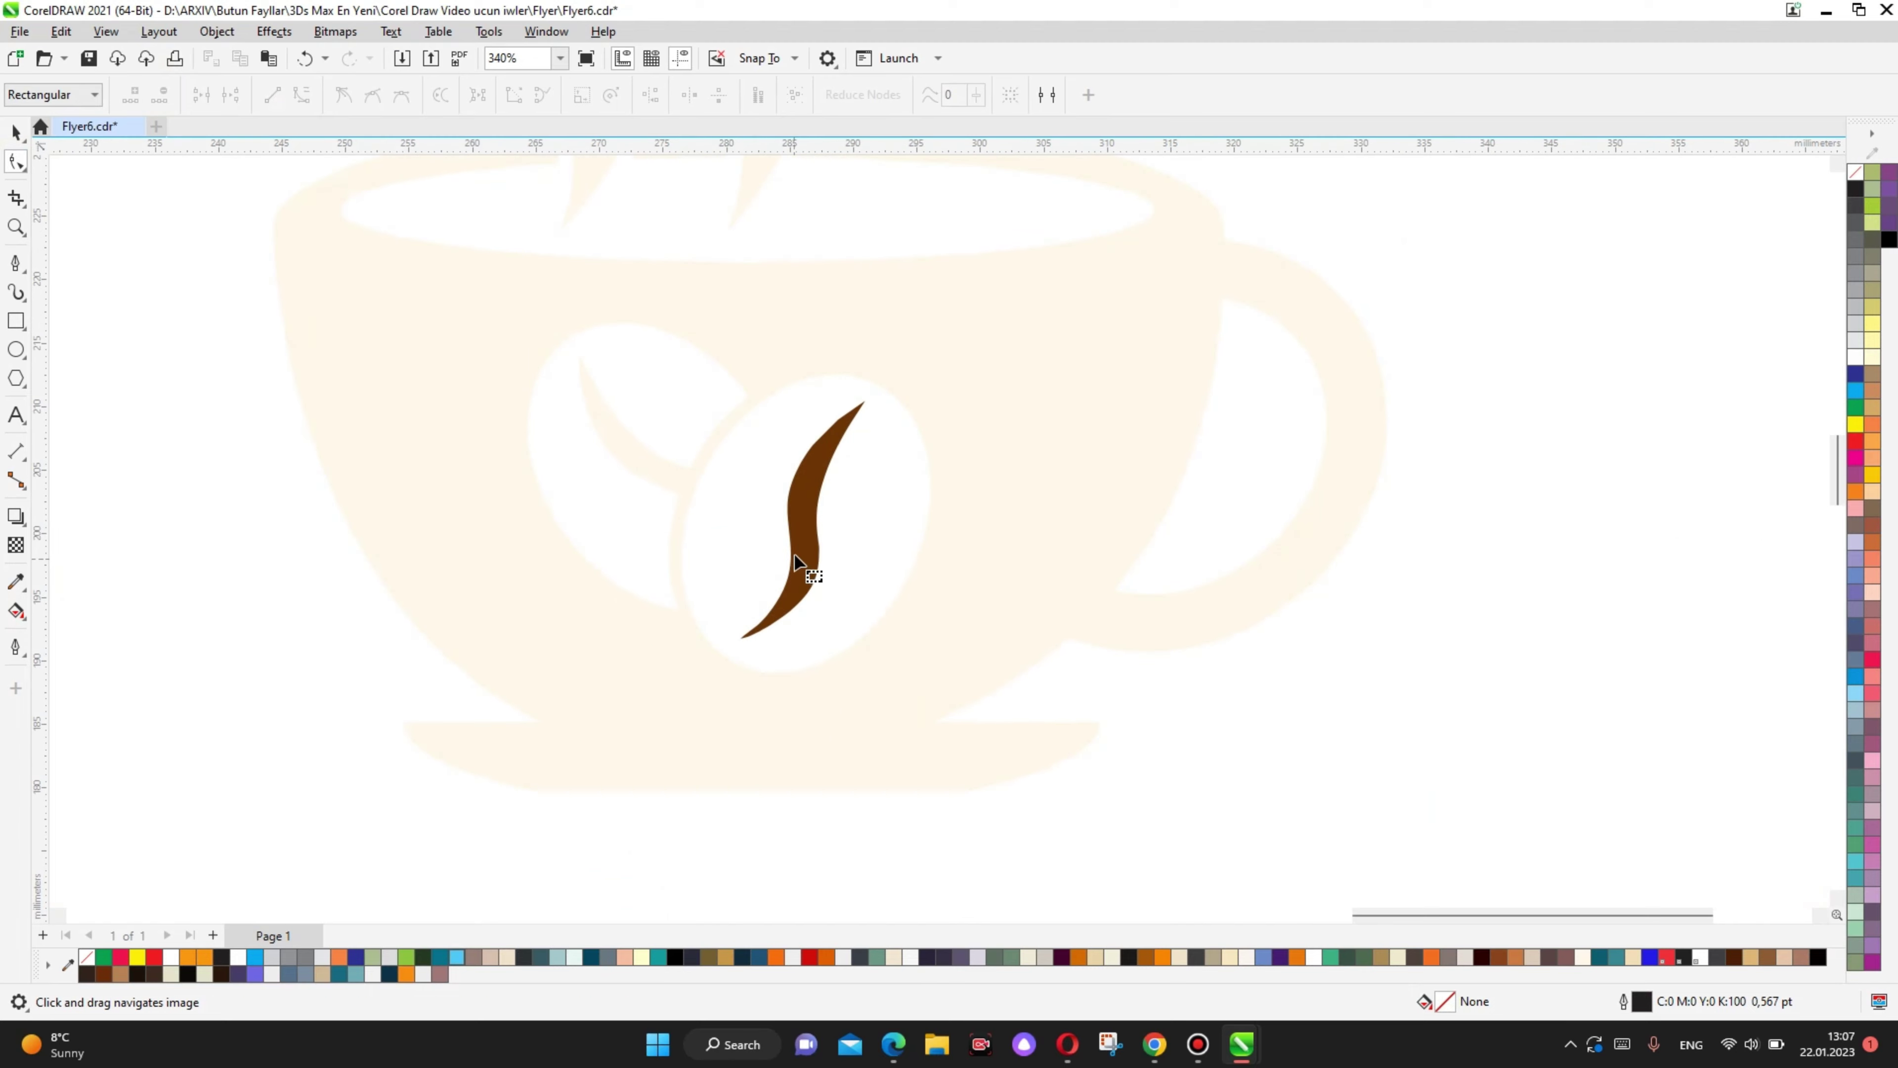
scroll(708, 551, down, 1)
scroll(106, 572, down, 1)
scroll(526, 627, down, 1)
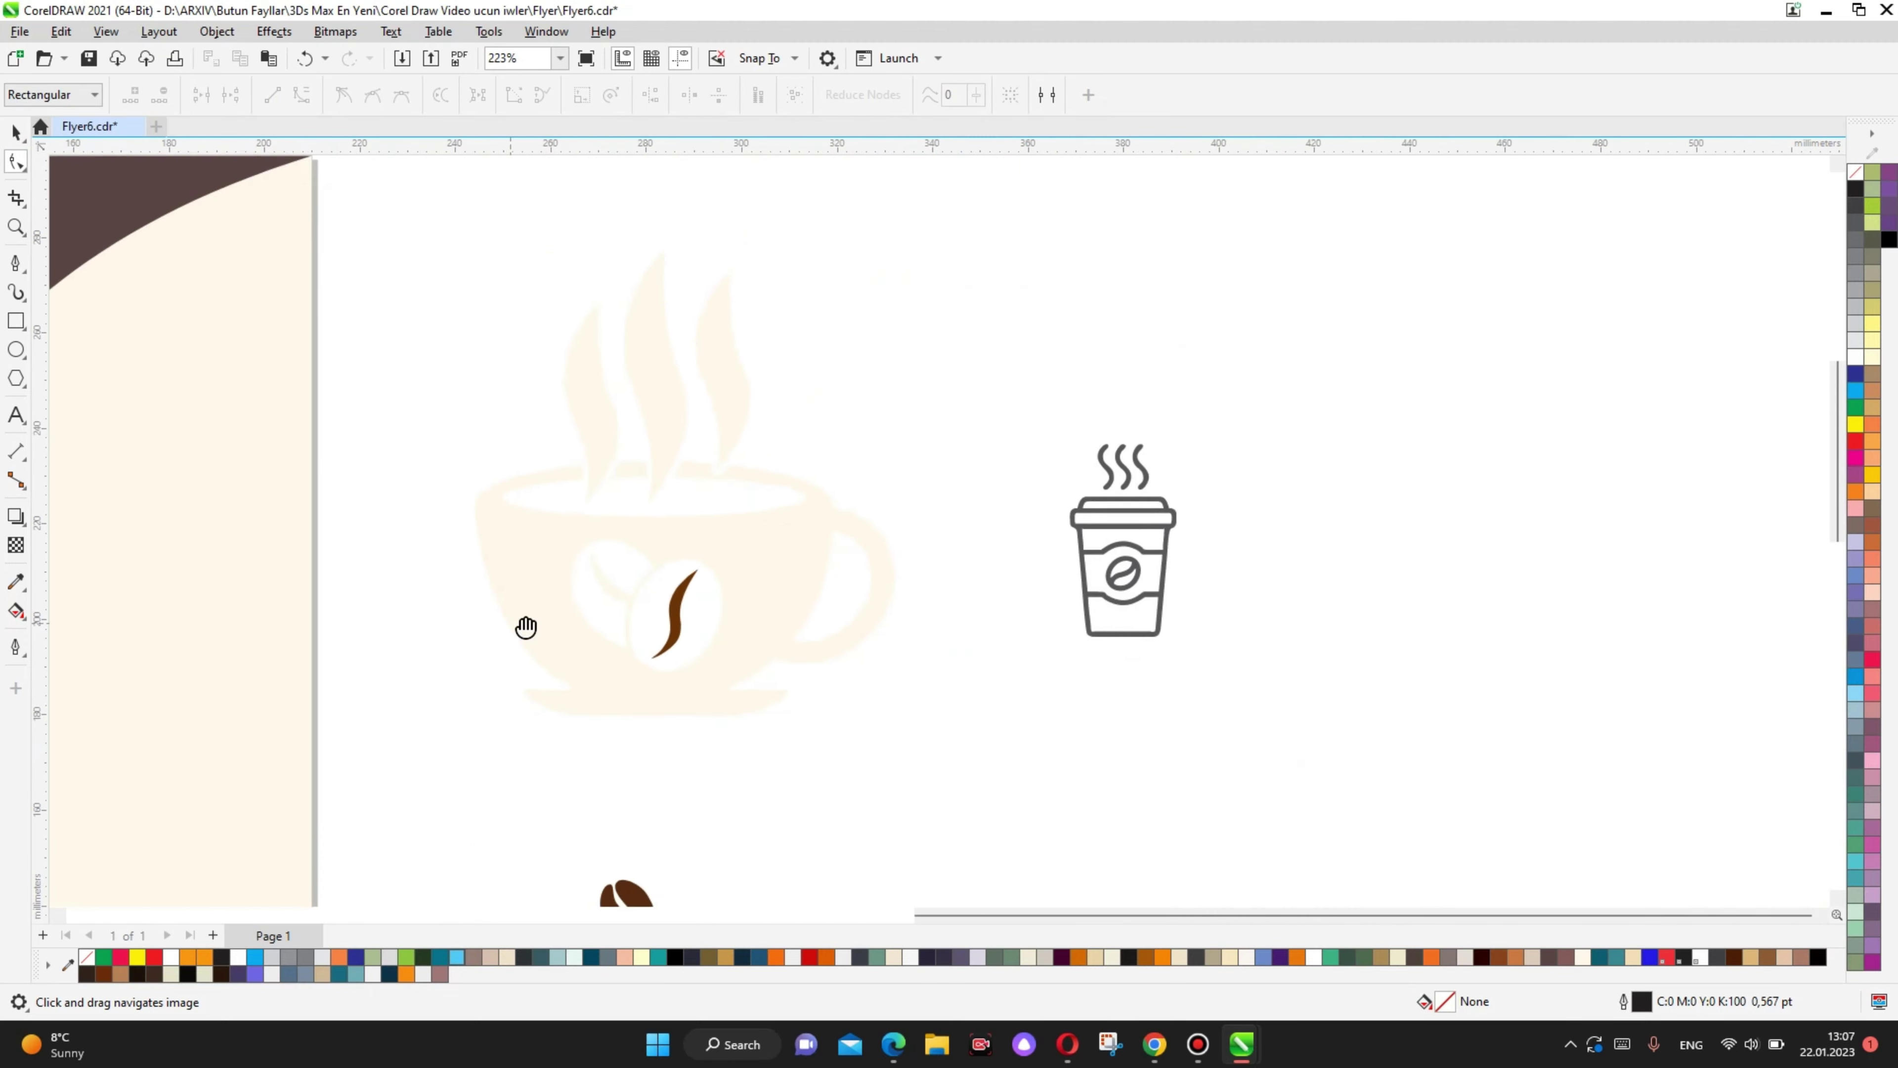
scroll(632, 532, down, 1)
scroll(632, 532, down, 2)
Step: Sample the cream colour from the swatch circles with the eyedropper
click(16, 581)
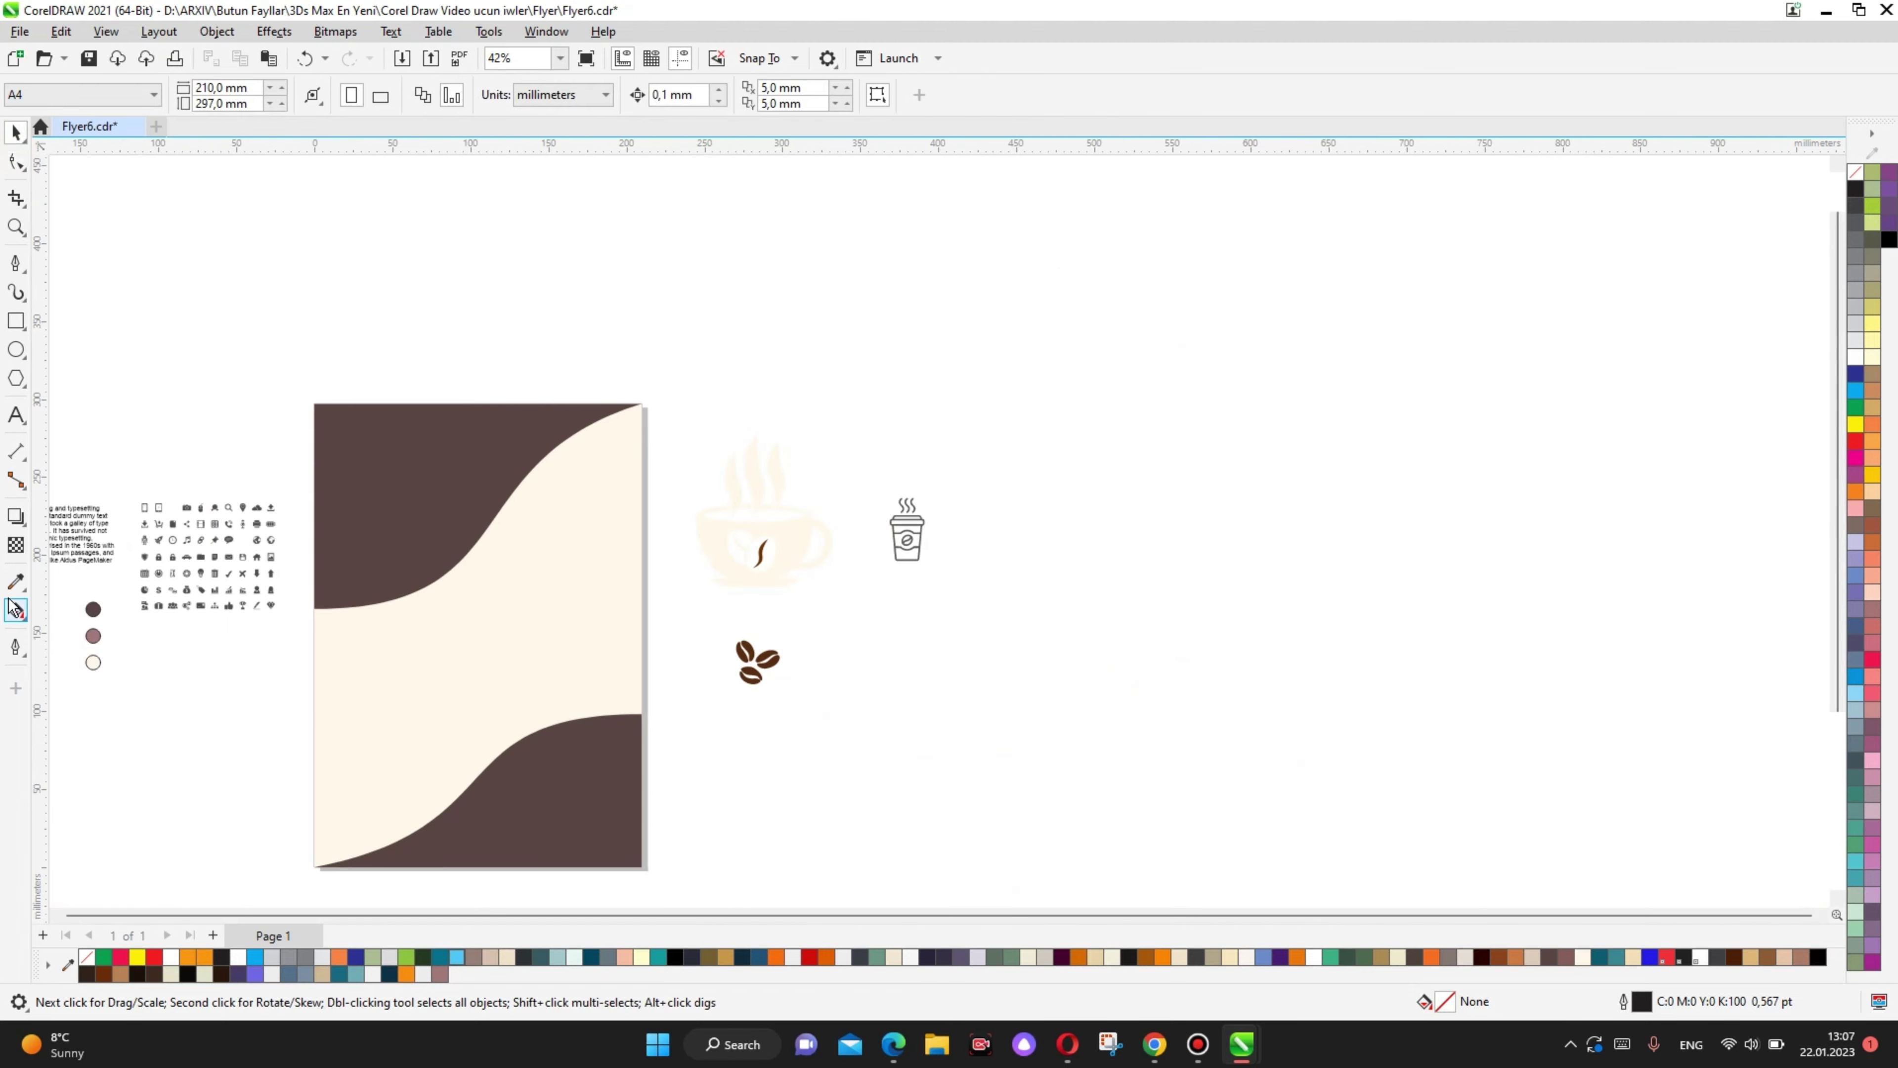
click(93, 662)
scroll(740, 594, up, 1)
scroll(754, 538, up, 1)
scroll(767, 493, up, 1)
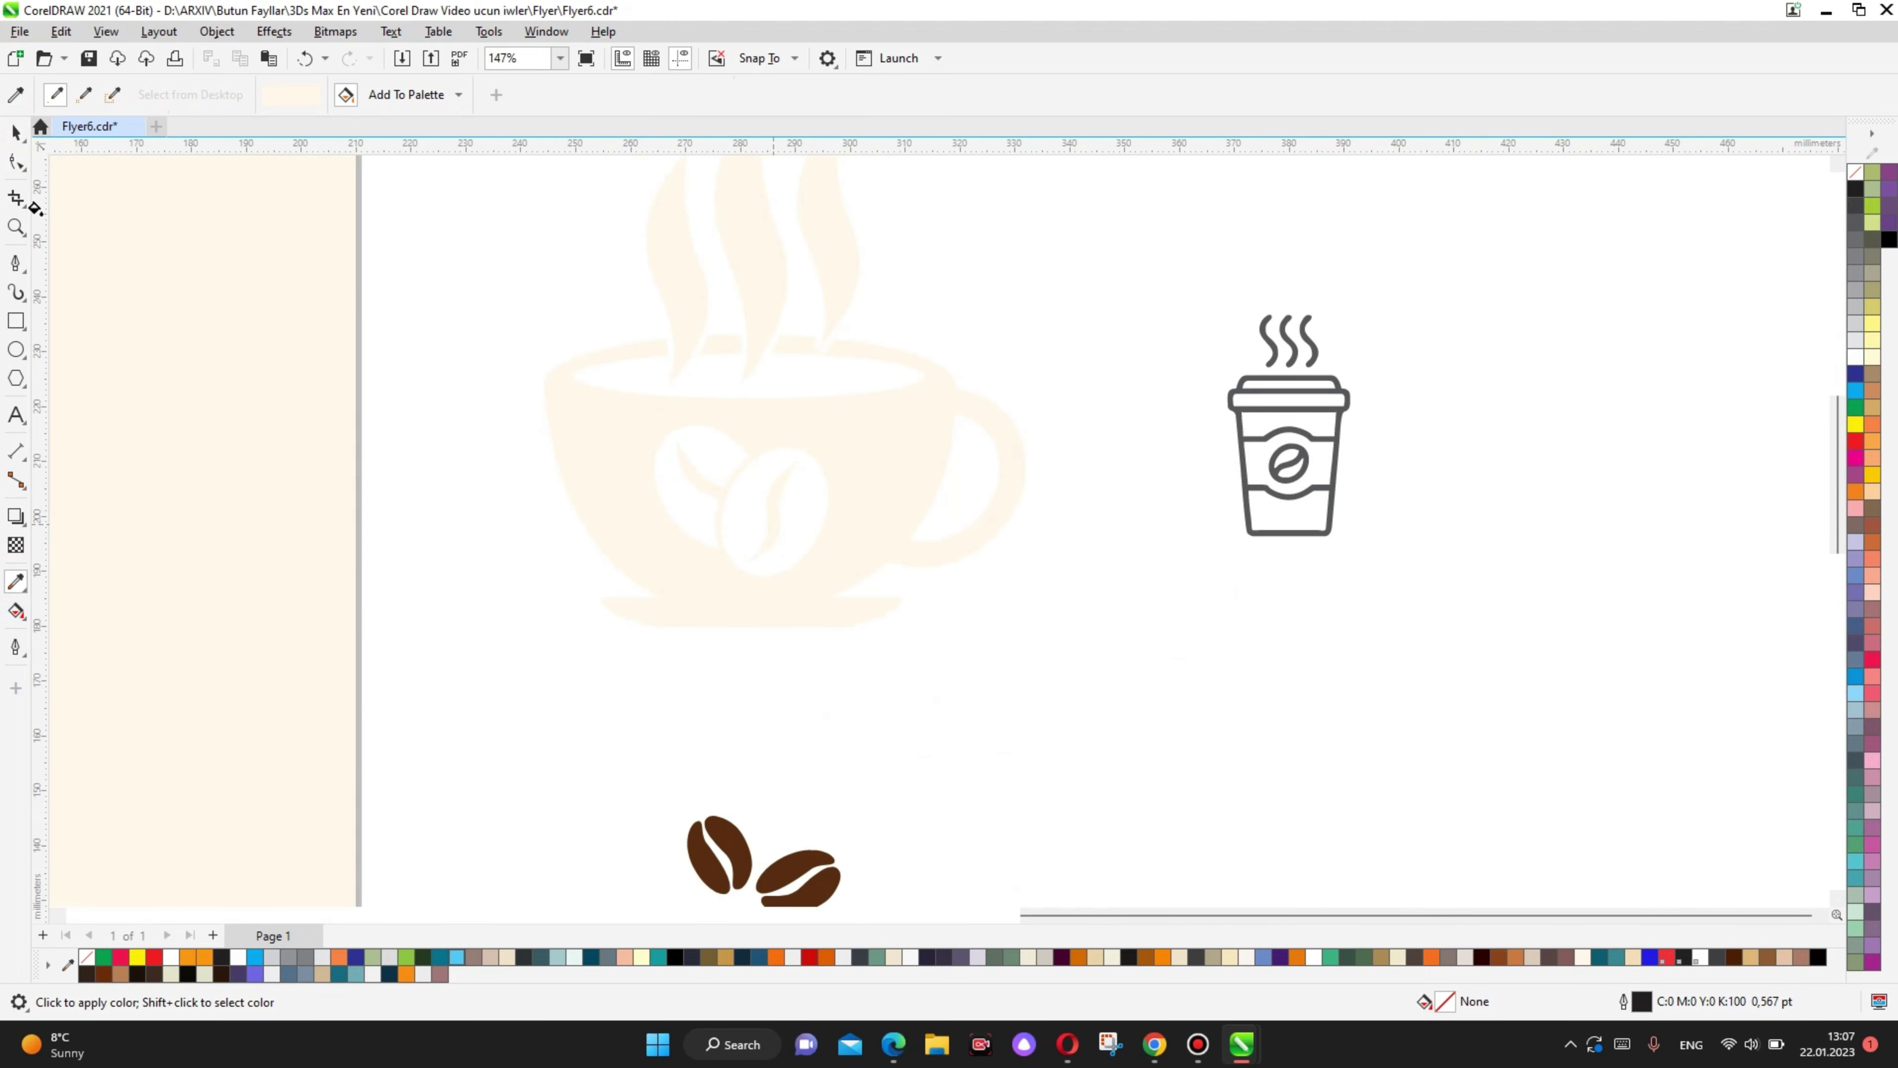
scroll(715, 359, down, 1)
Step: Select the whole coffee cup icon and group its six parts
key(space)
drag(979, 587, 979, 588)
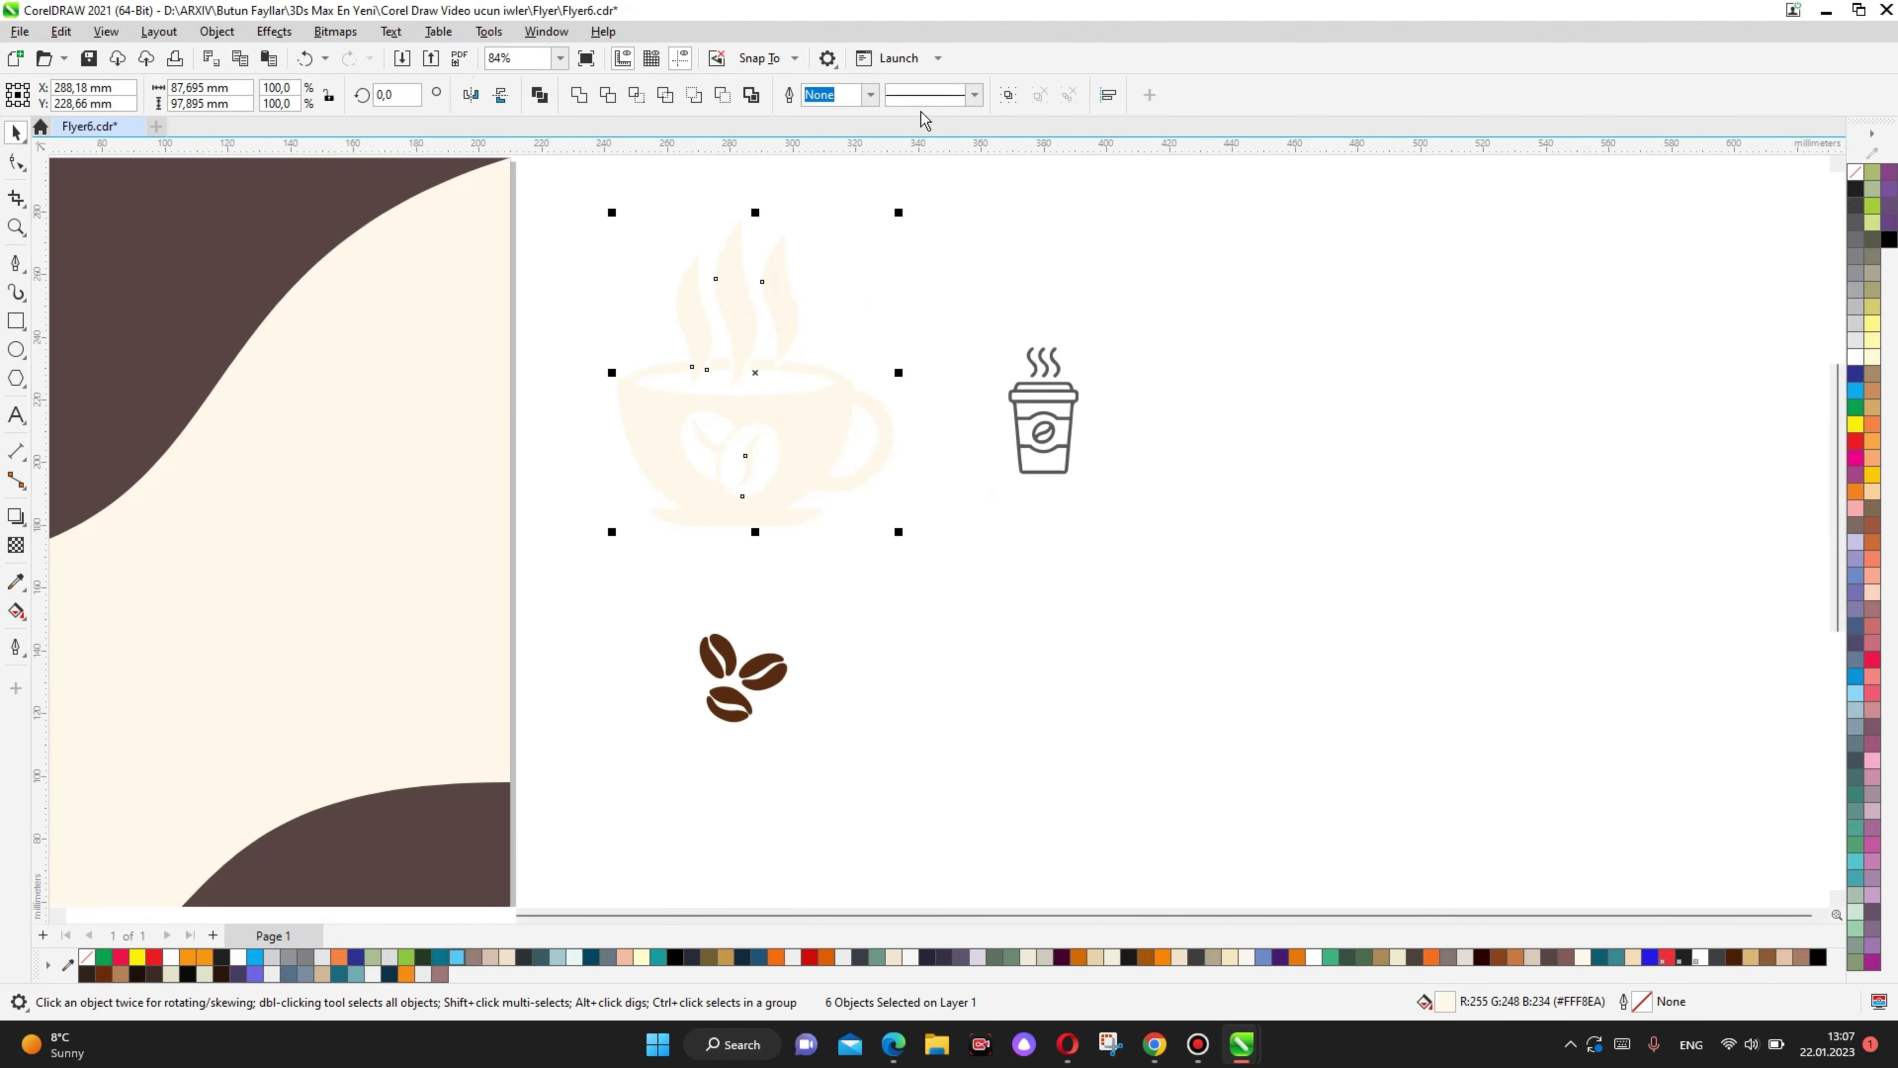
scroll(735, 696, down, 2)
scroll(673, 673, up, 1)
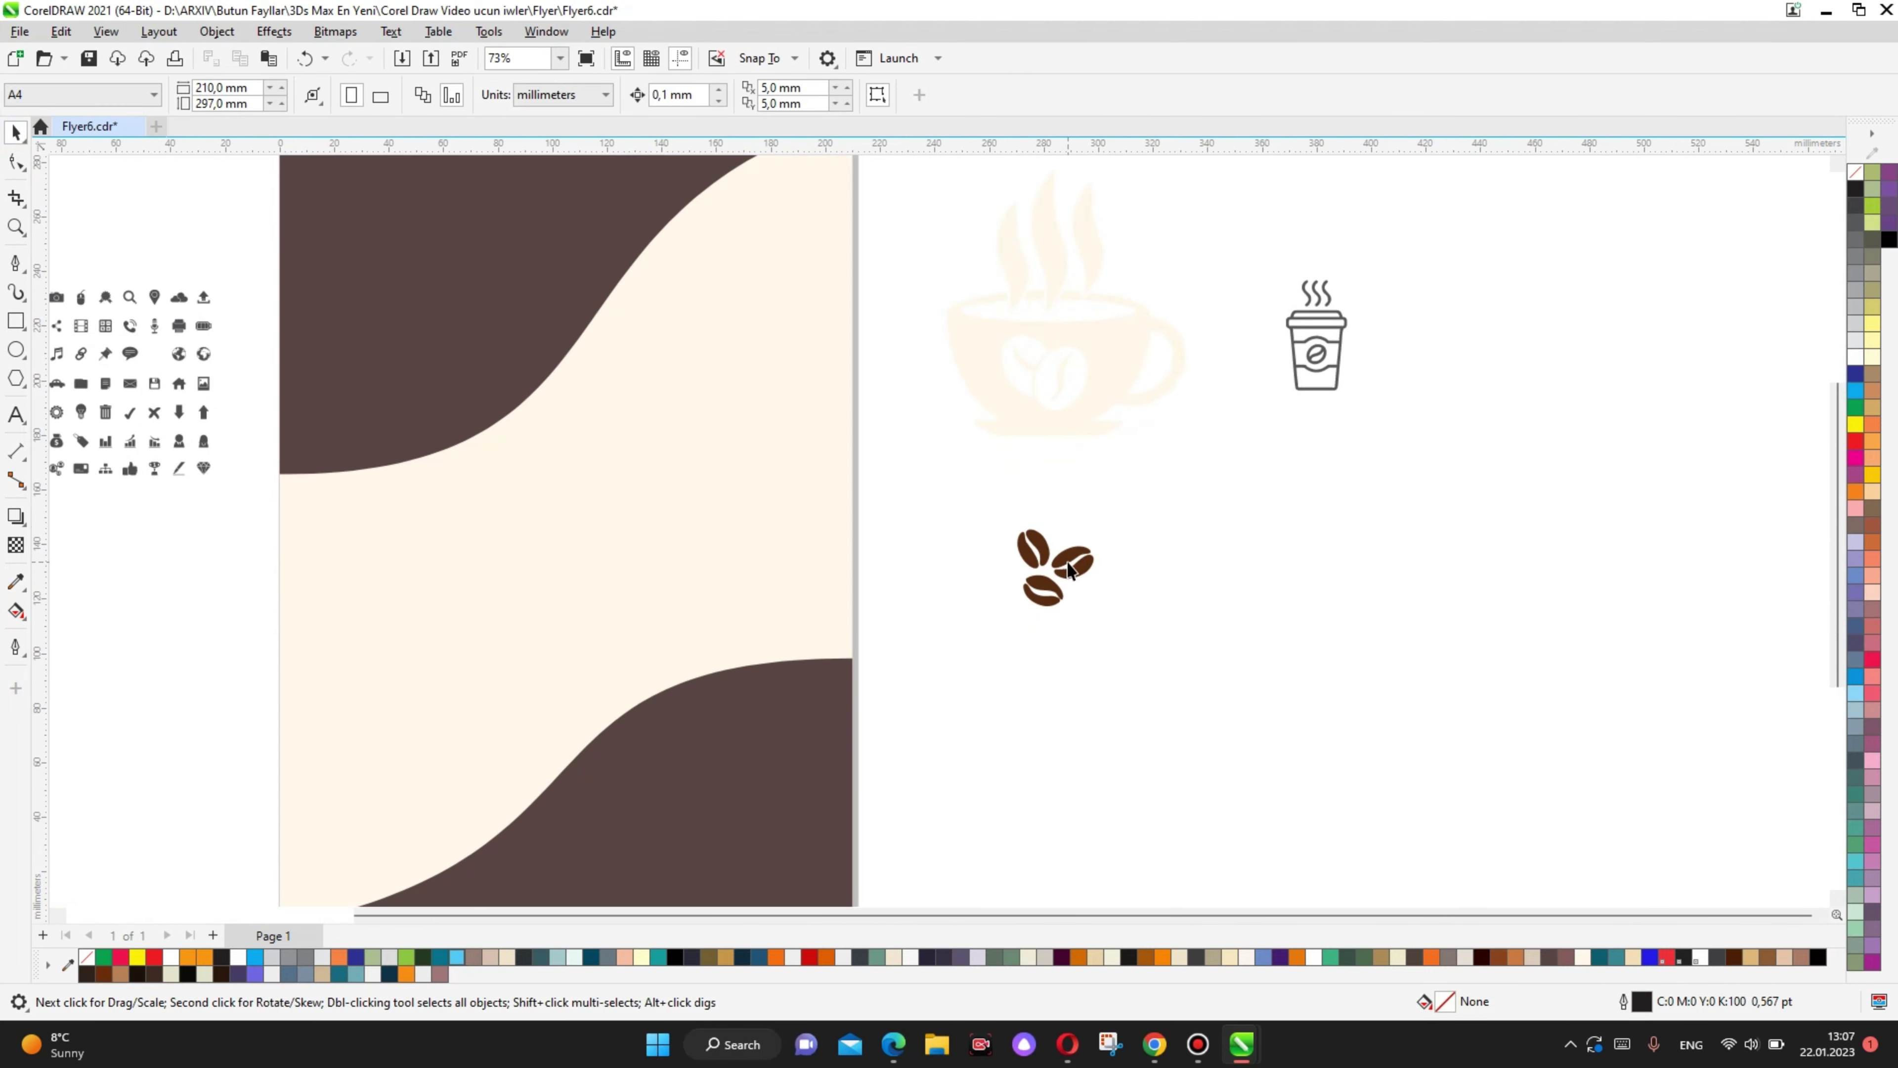
key(ctrl+g)
Step: Move the cup icon onto the top-left dark area and scale it to about 78%
drag(1081, 350, 699, 386)
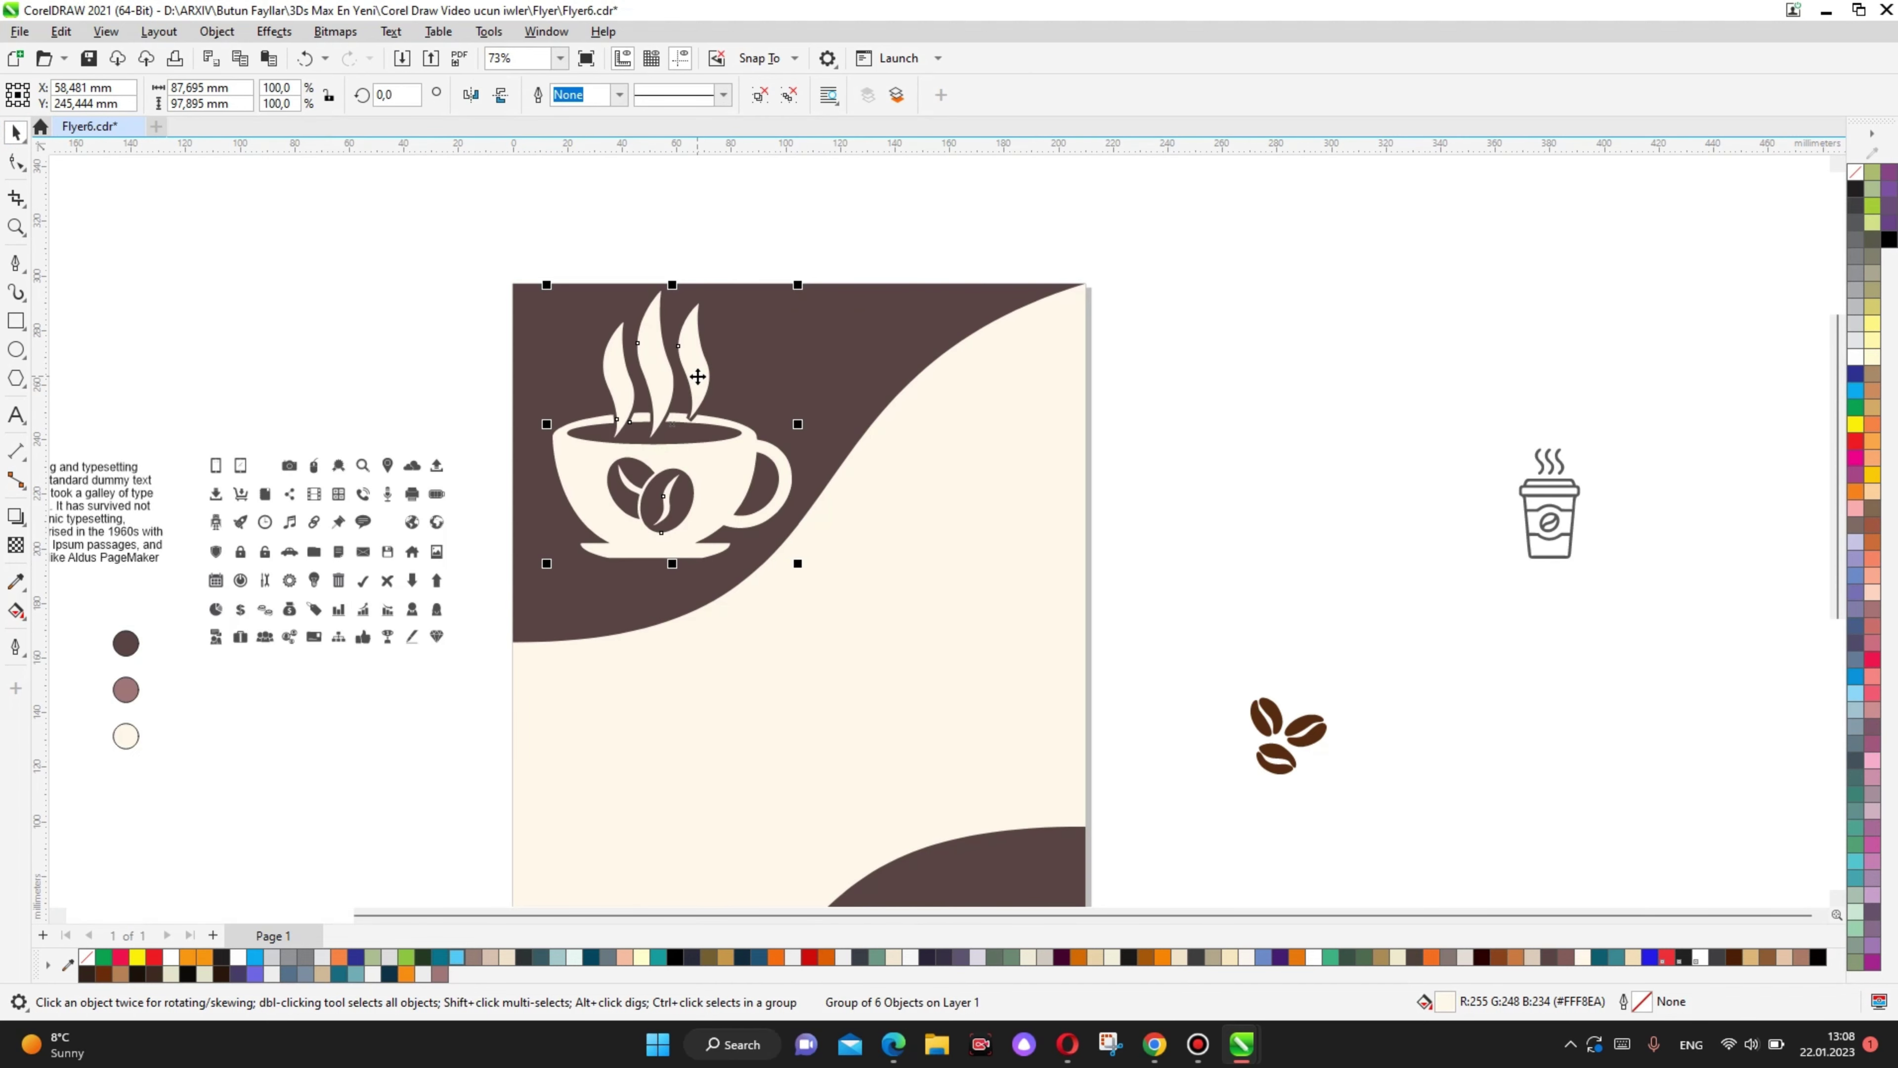
scroll(699, 385, up, 2)
drag(847, 240, 796, 297)
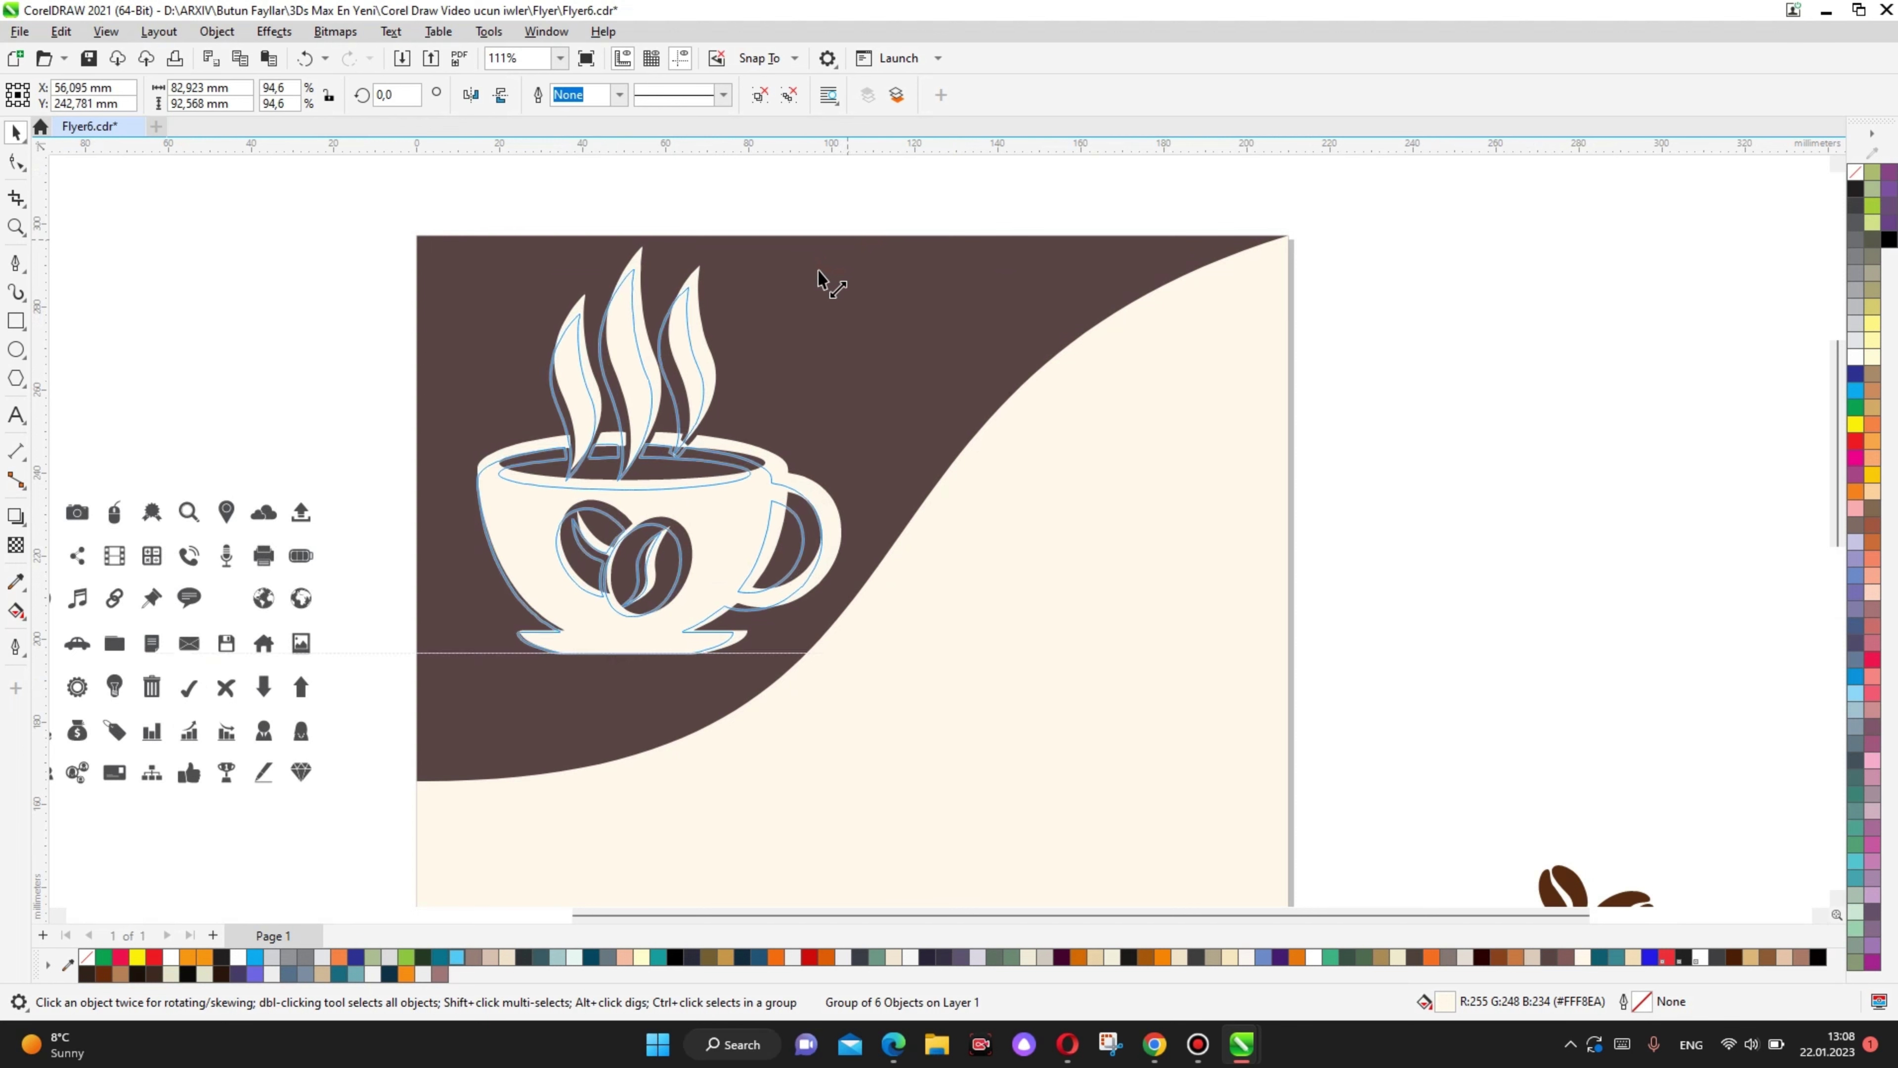
drag(648, 527, 694, 493)
scroll(669, 497, down, 2)
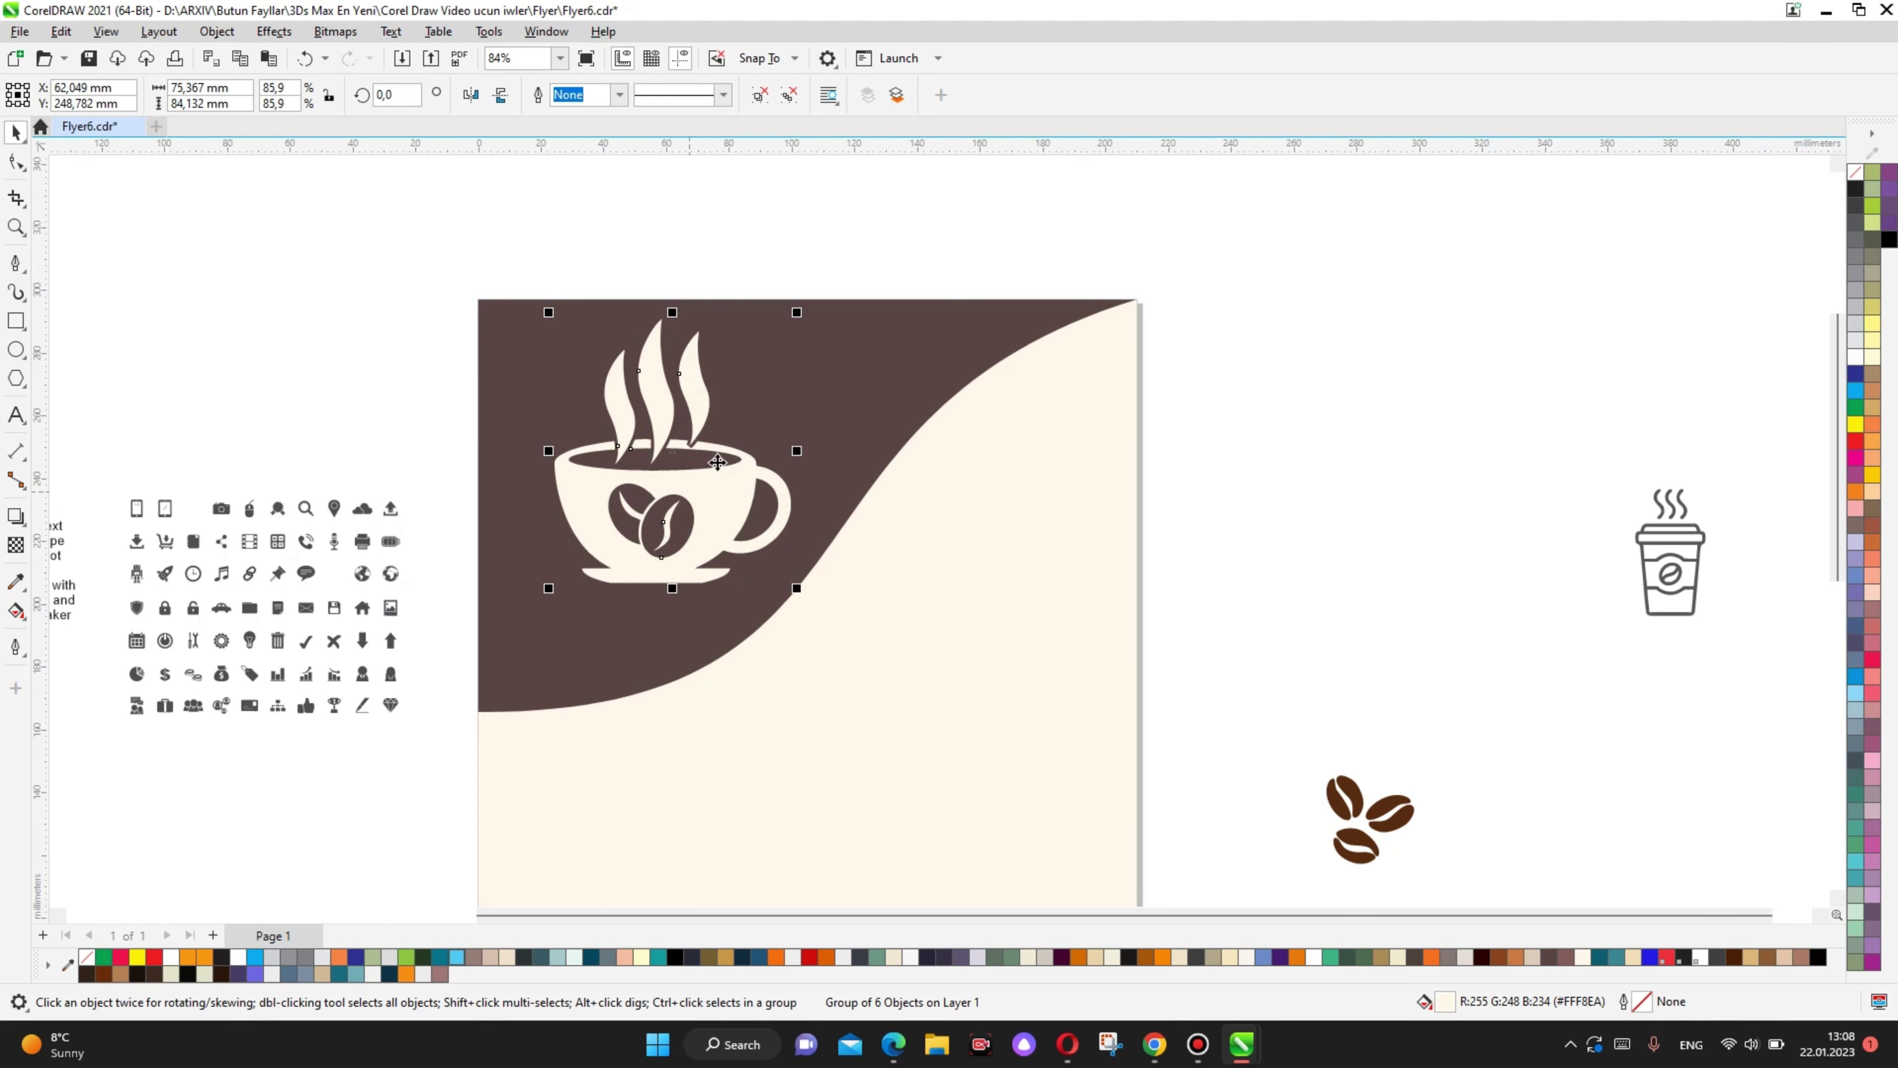
drag(800, 311, 785, 324)
drag(690, 494, 695, 482)
Step: Move the takeaway cup next to the coffee beans
scroll(684, 482, down, 2)
scroll(694, 493, down, 1)
click(1121, 274)
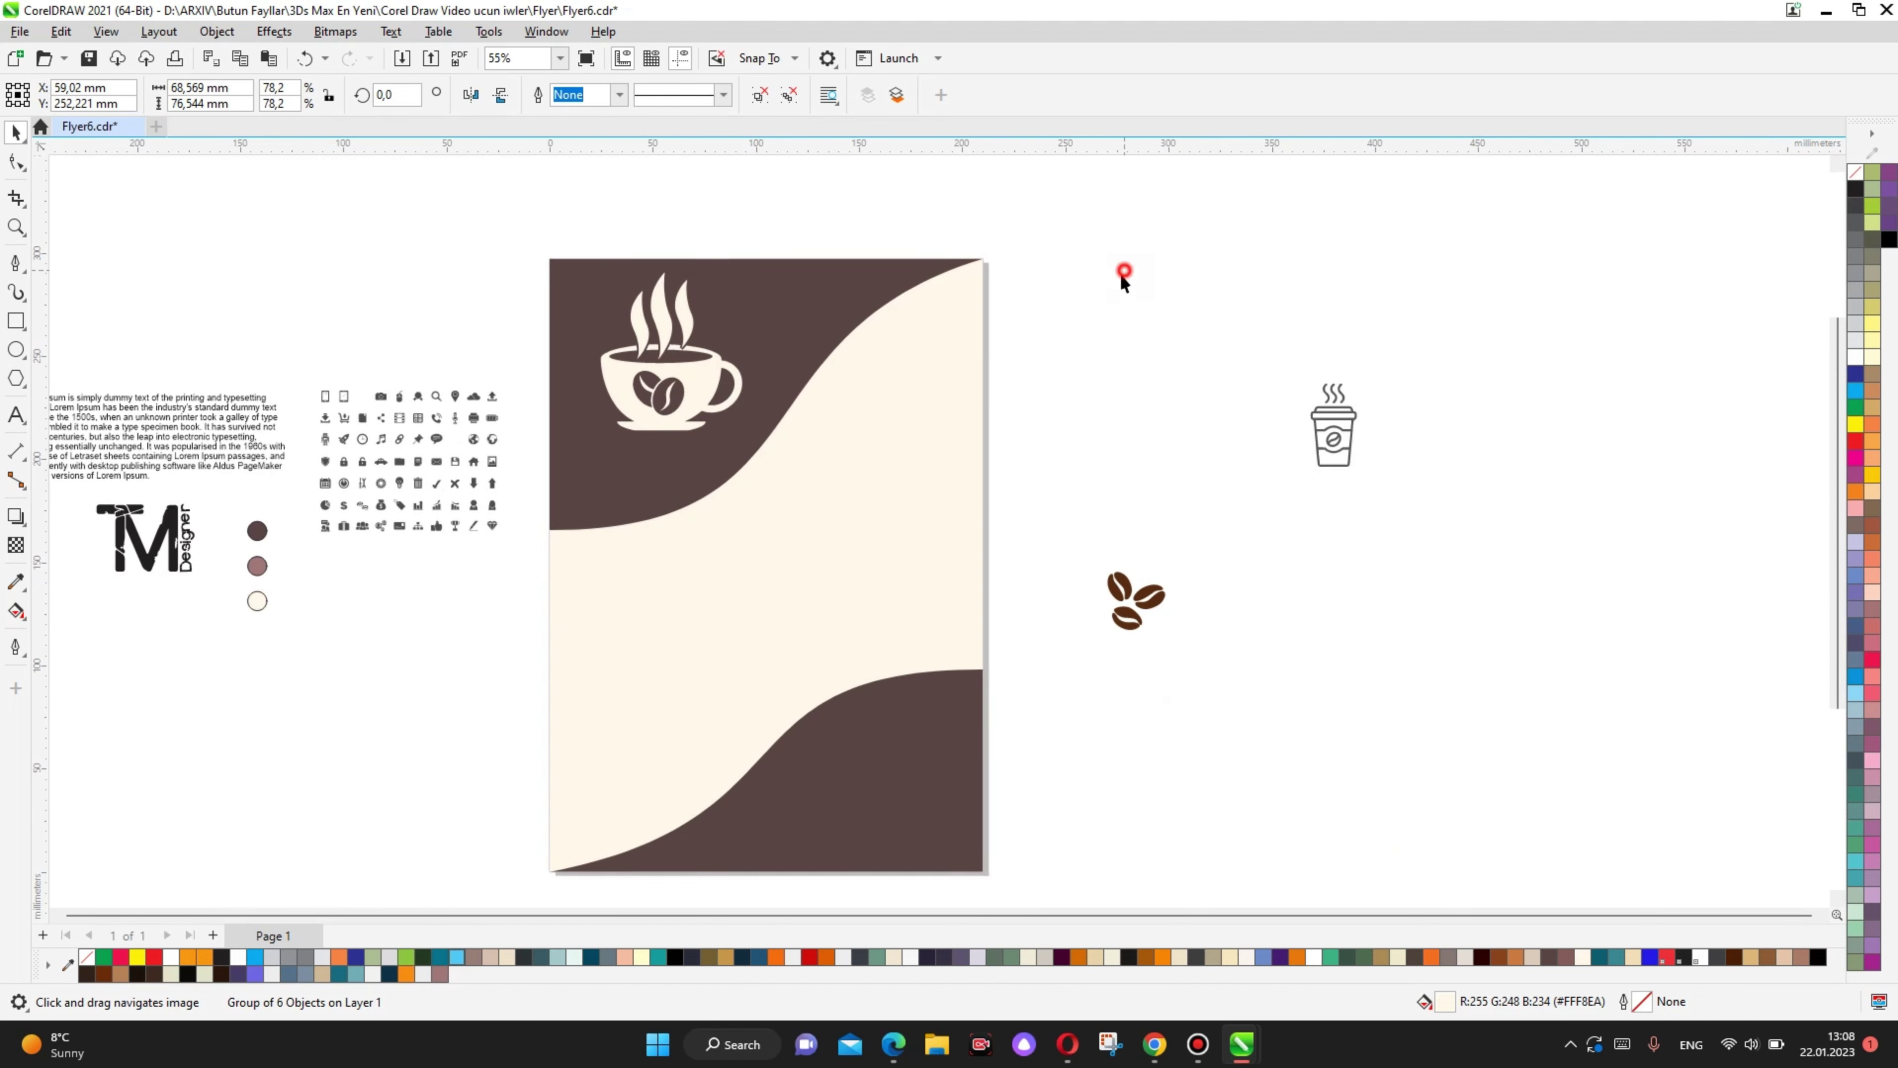
scroll(1046, 364, down, 2)
scroll(1082, 486, up, 2)
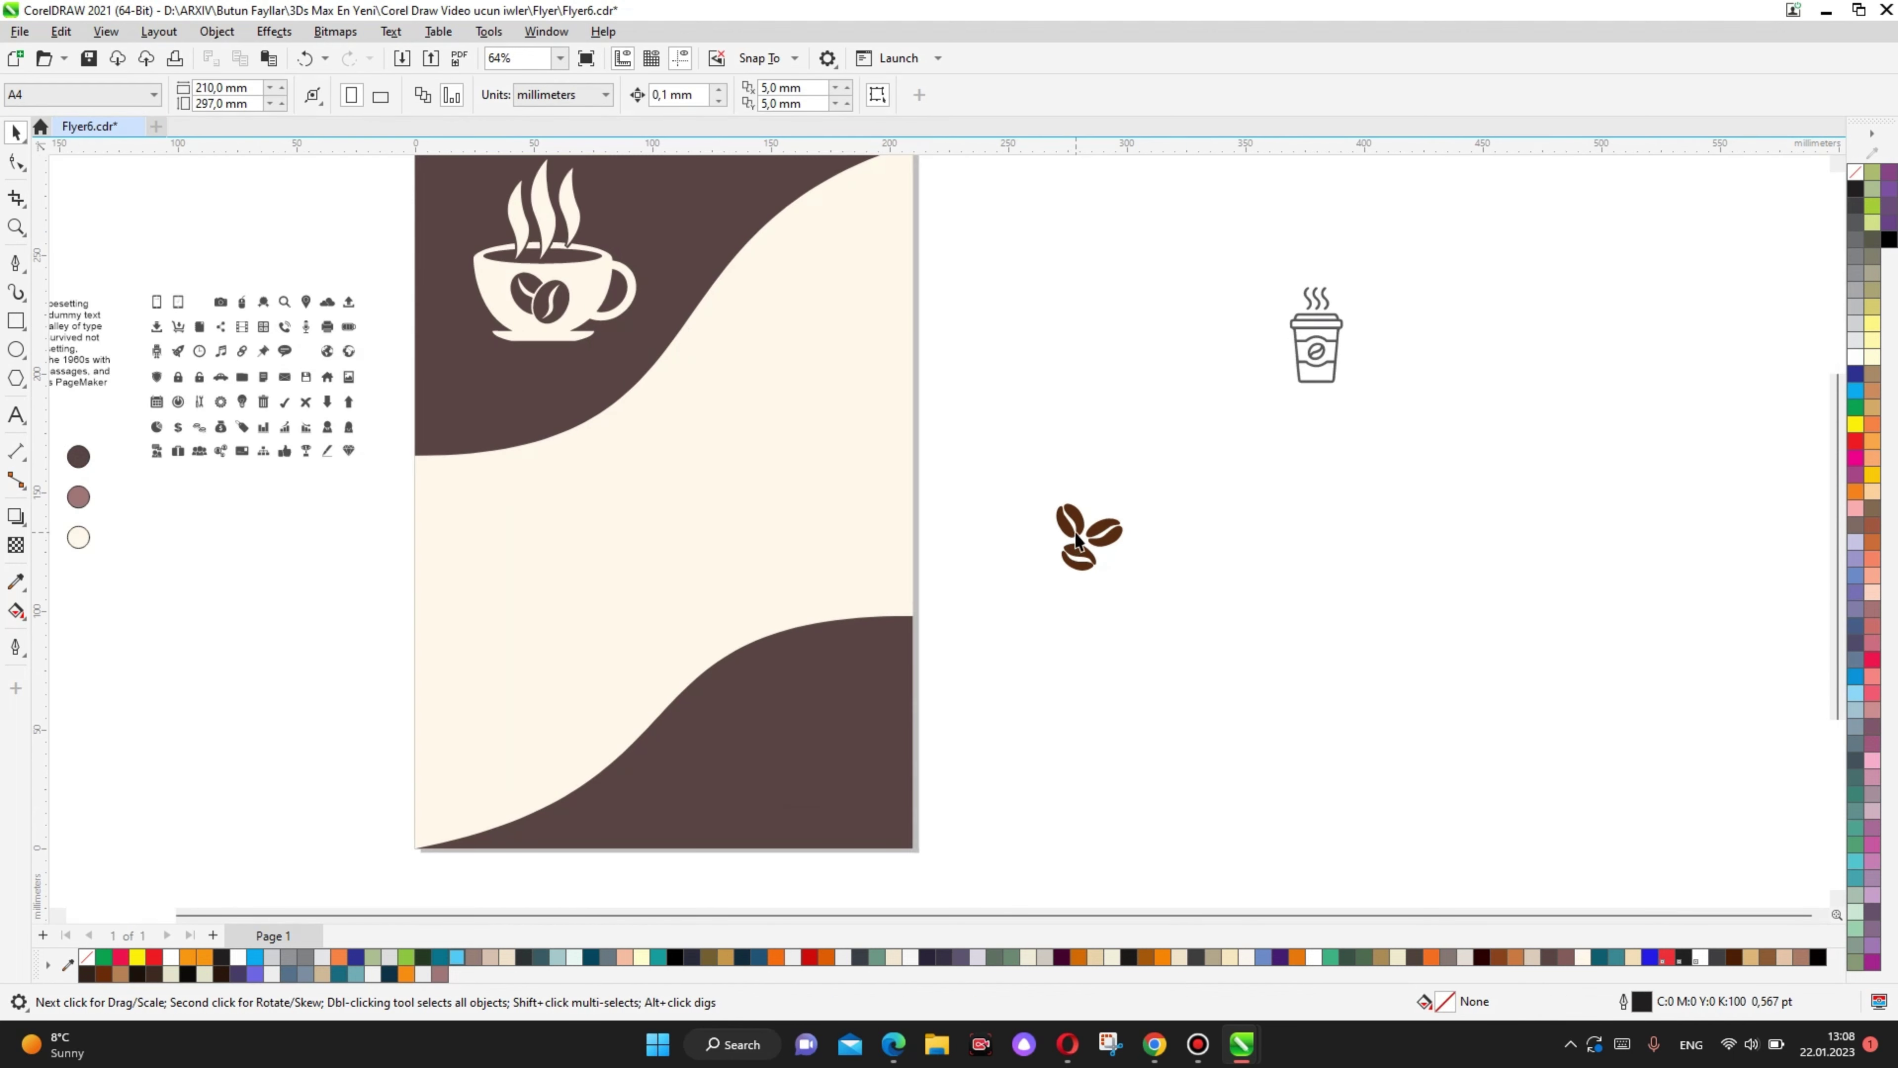
drag(1326, 335, 1208, 501)
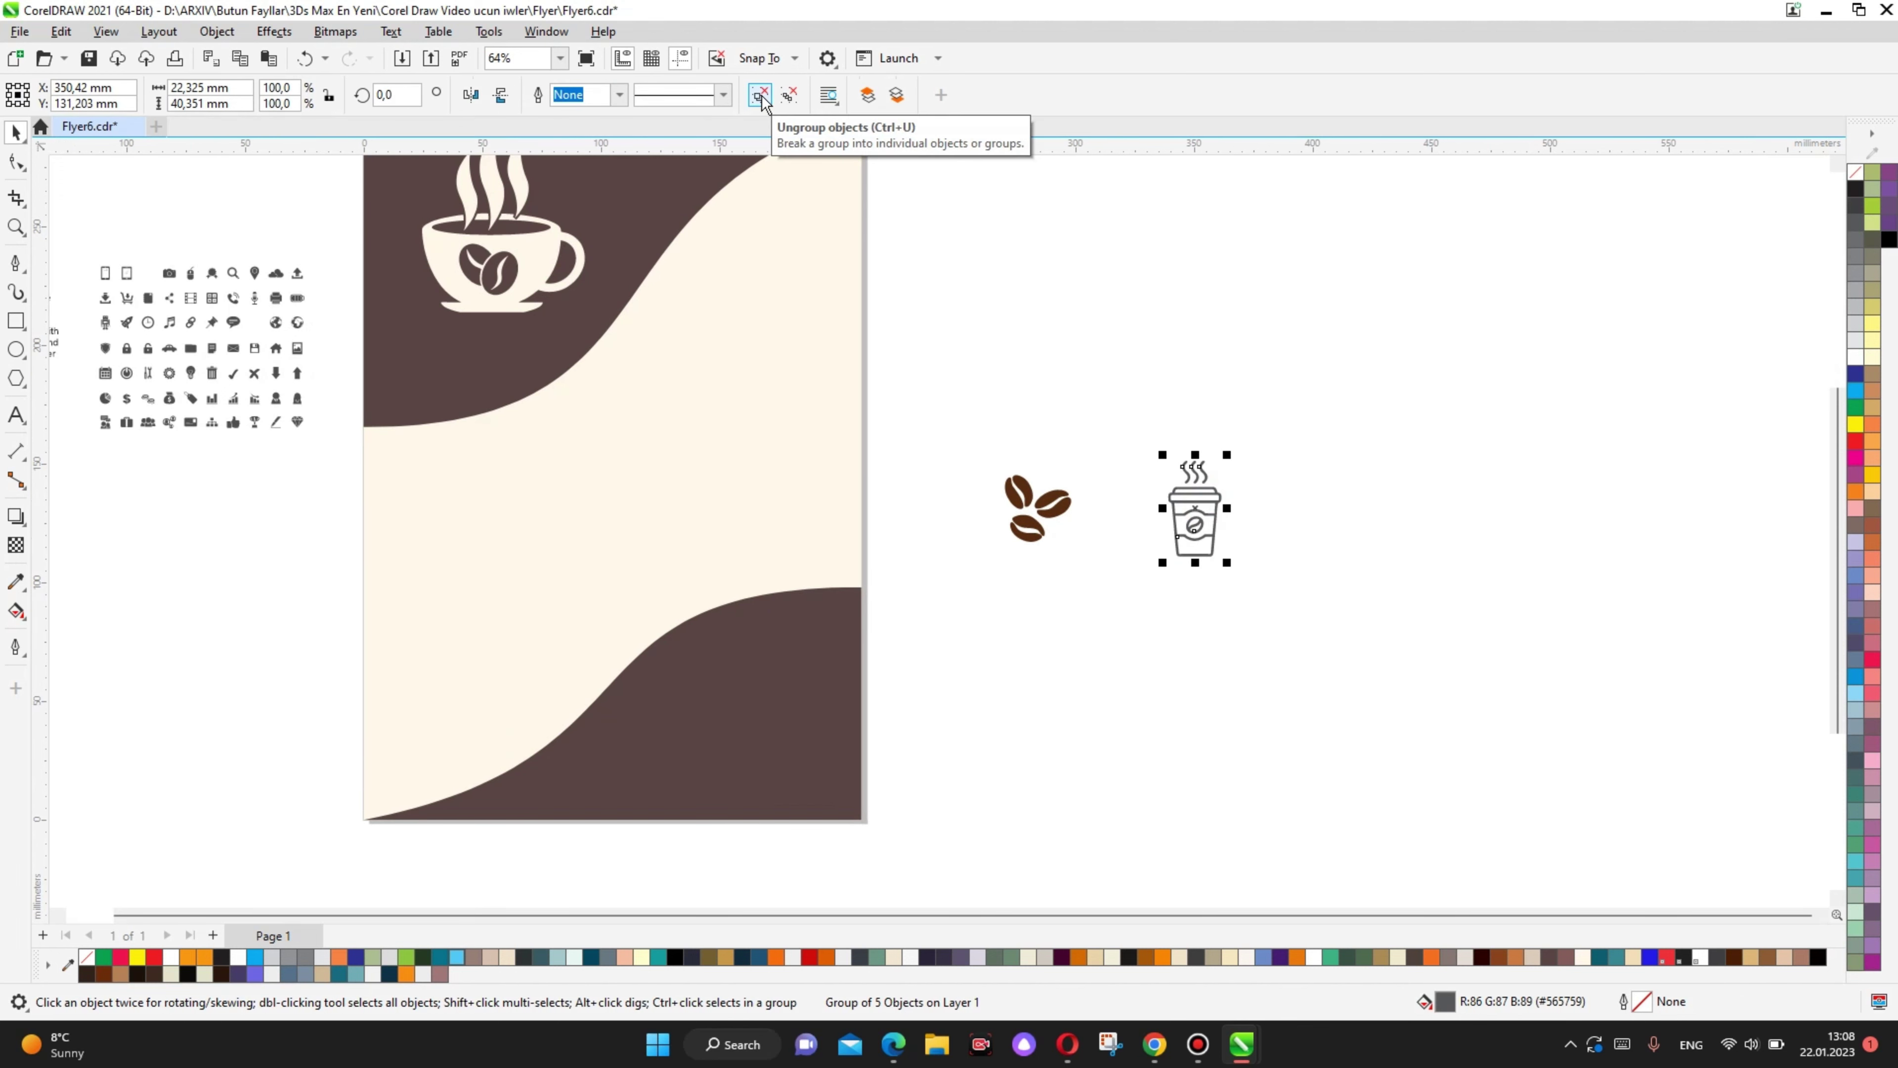
Step: Ungroup the takeaway cup and paint its outline, steam lines and bean cream
click(1123, 268)
scroll(744, 536, down, 1)
click(16, 581)
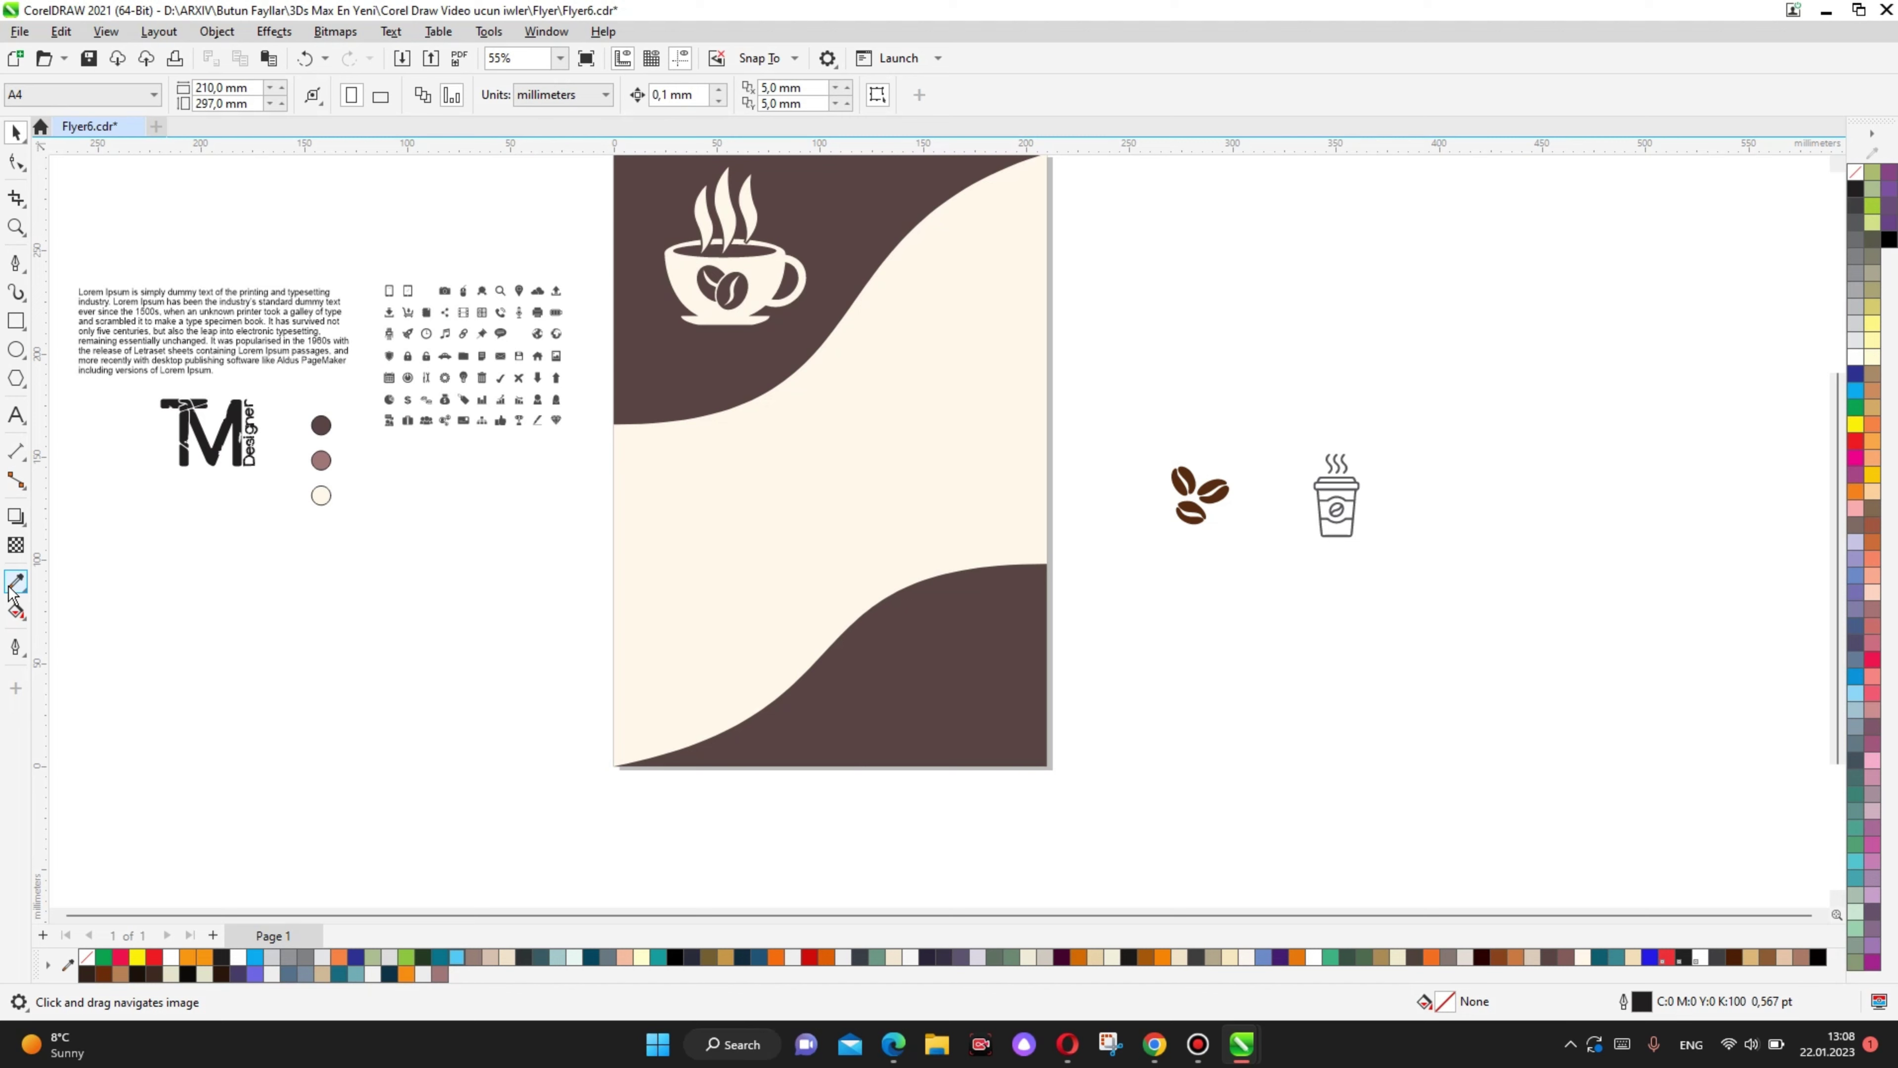
click(320, 497)
scroll(1345, 479, up, 3)
scroll(822, 524, up, 3)
scroll(822, 539, up, 6)
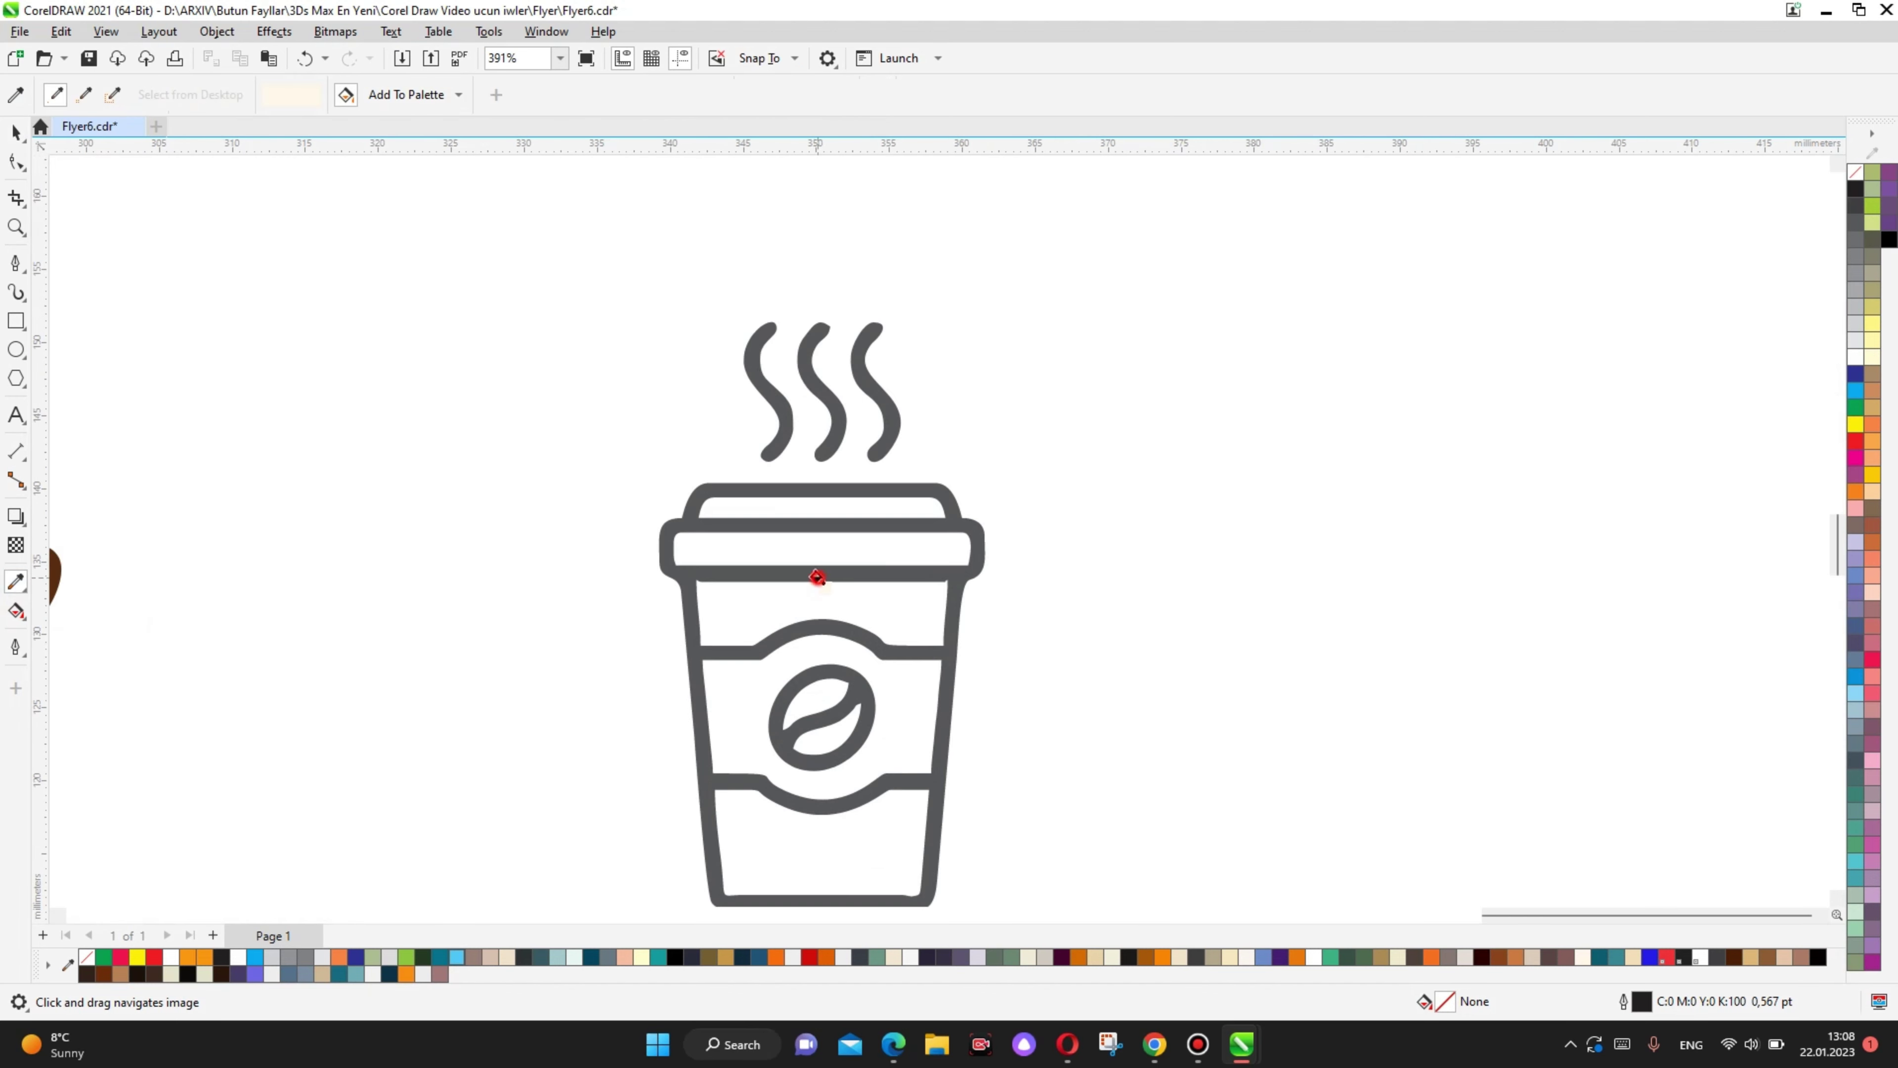
click(817, 576)
click(825, 389)
click(860, 374)
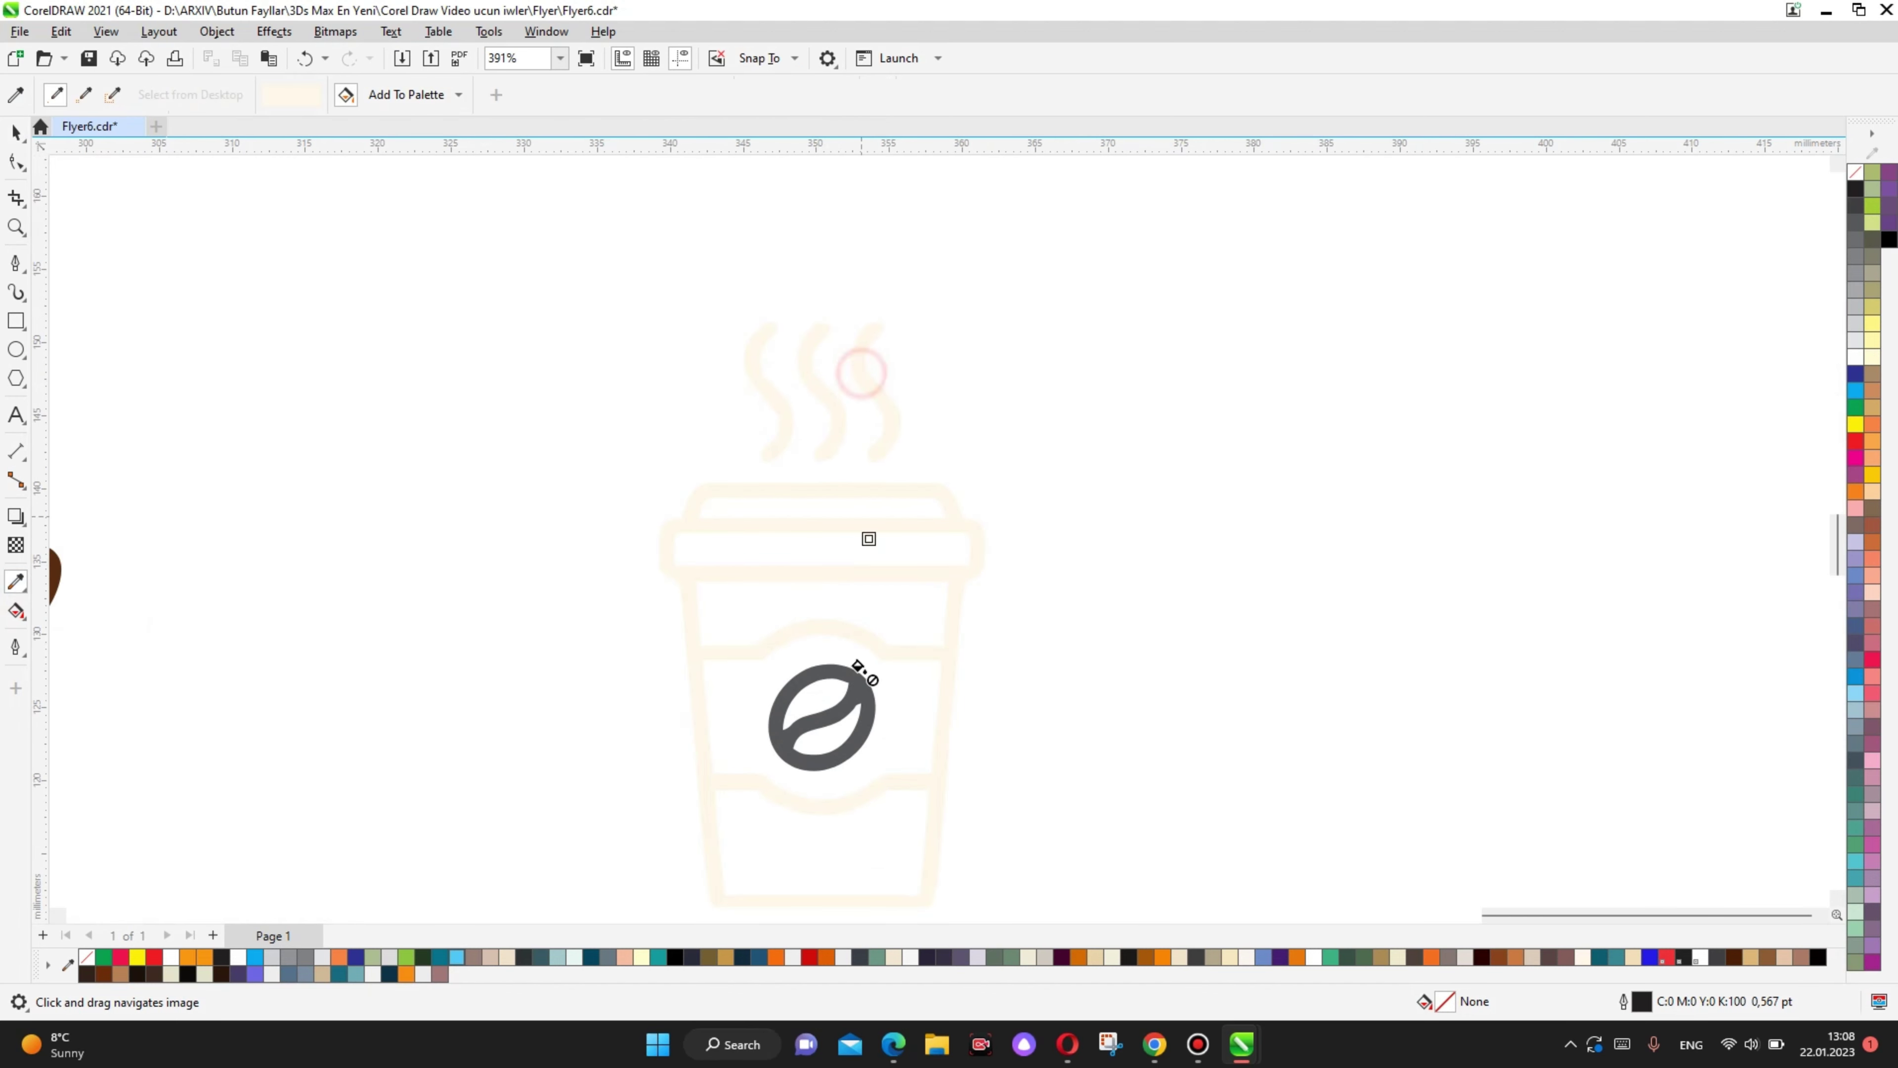
click(851, 670)
scroll(964, 561, down, 5)
Step: Move the takeaway cup onto the bottom dark wave and tilt it at an angle
click(17, 129)
scroll(1084, 470, down, 4)
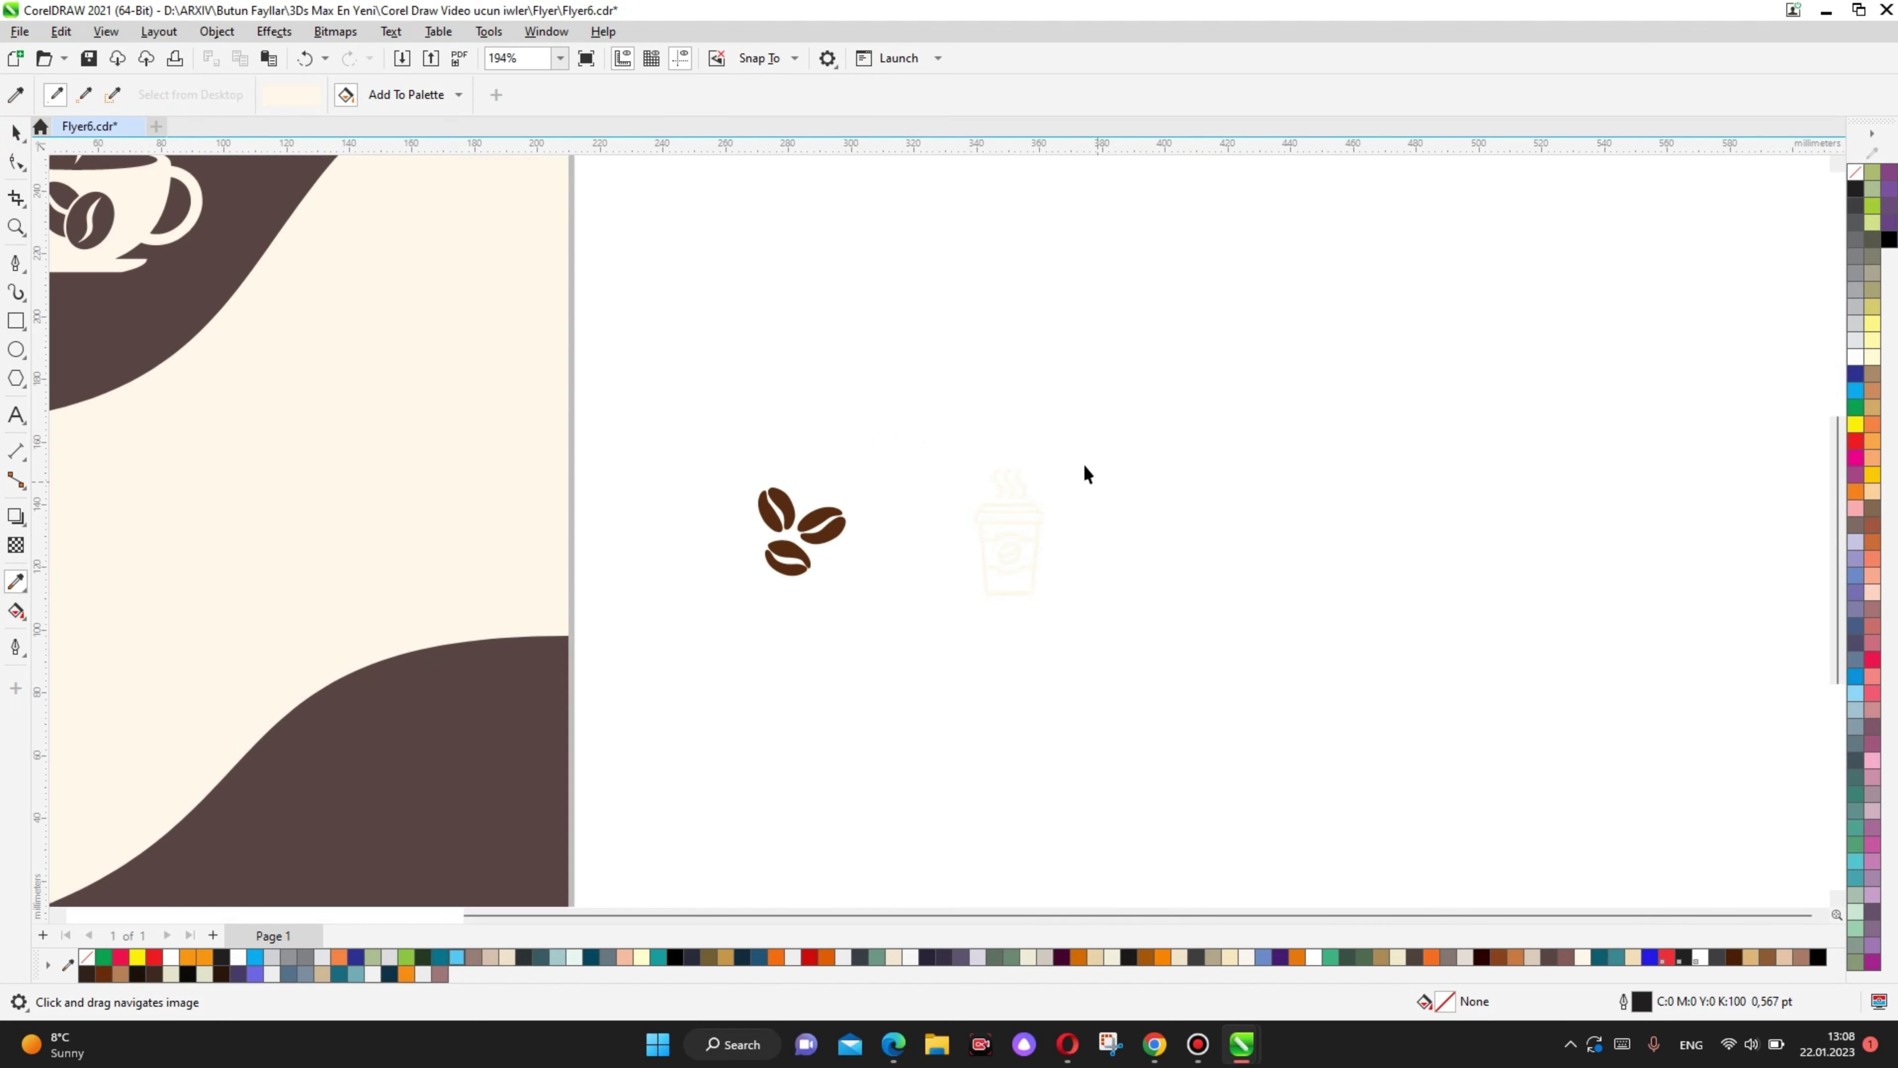
drag(942, 400, 1170, 655)
scroll(1134, 320, down, 2)
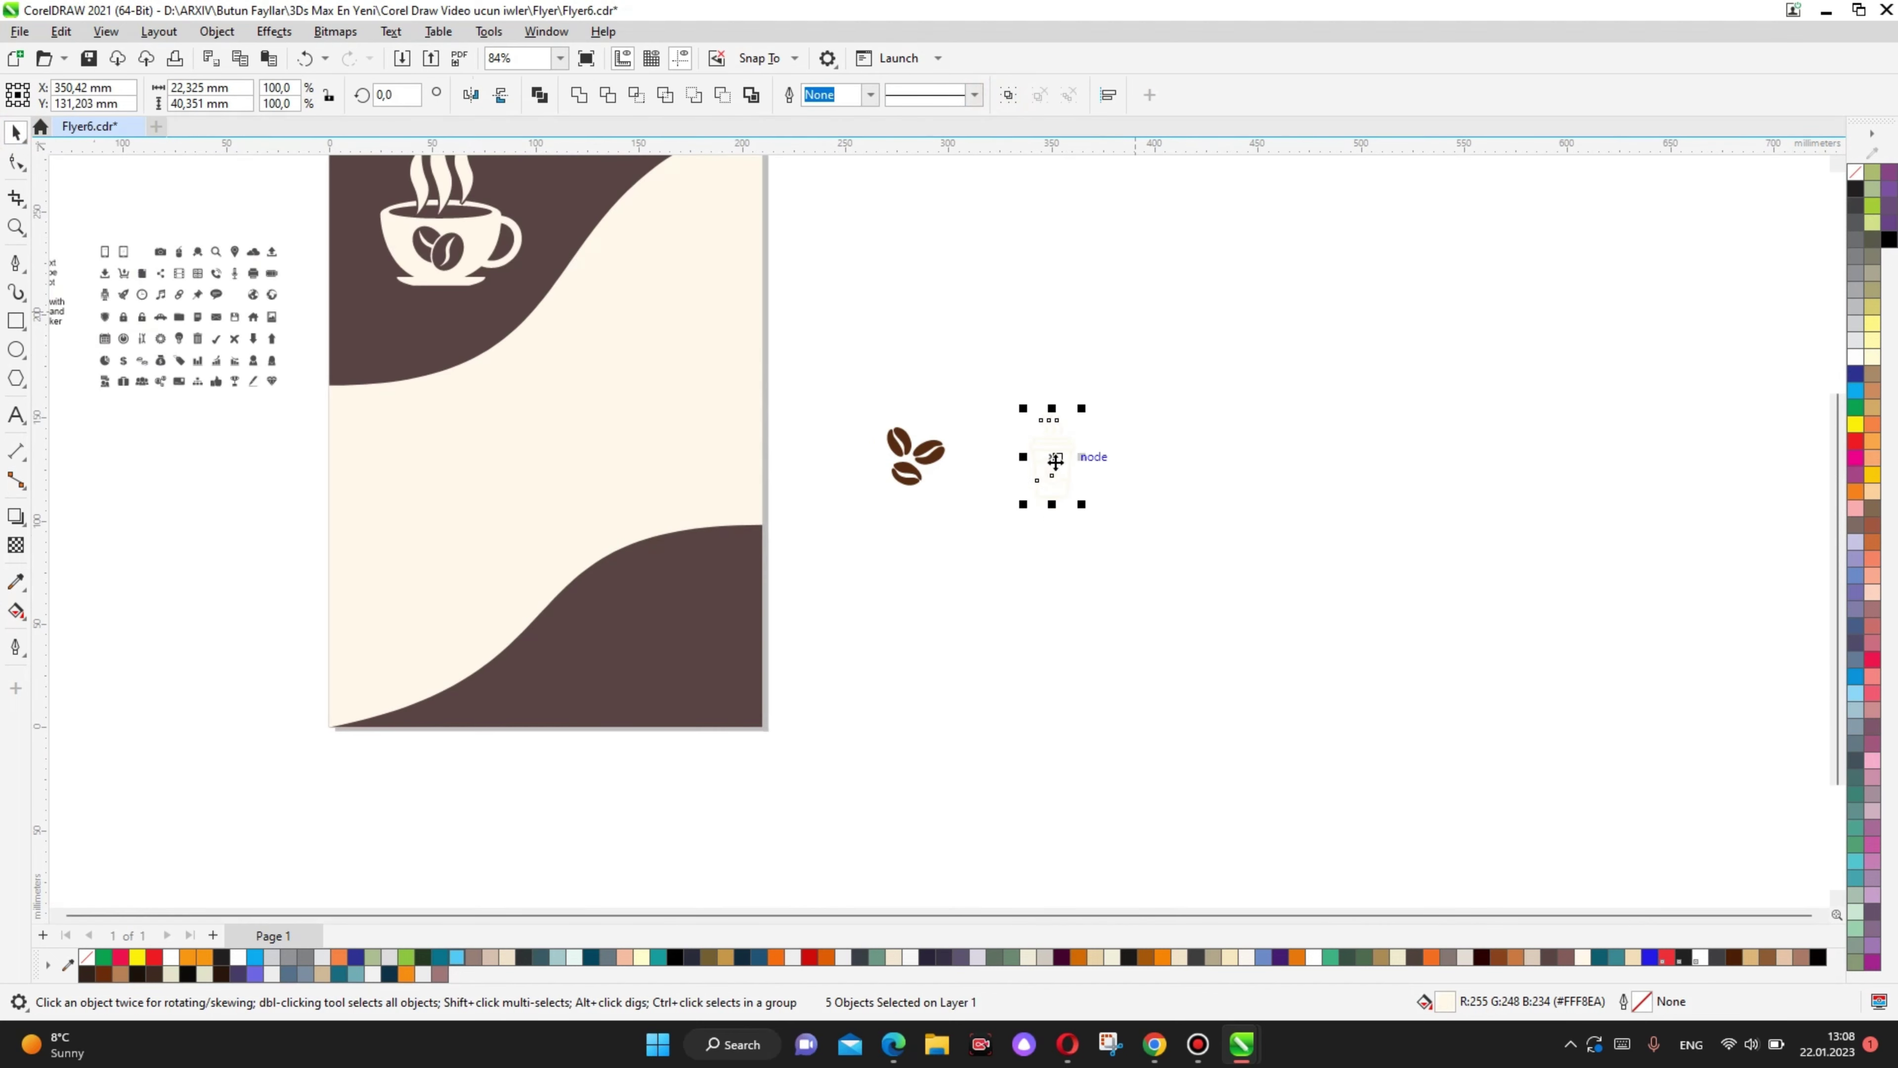
drag(1050, 464, 696, 618)
scroll(695, 617, up, 1)
scroll(660, 630, up, 1)
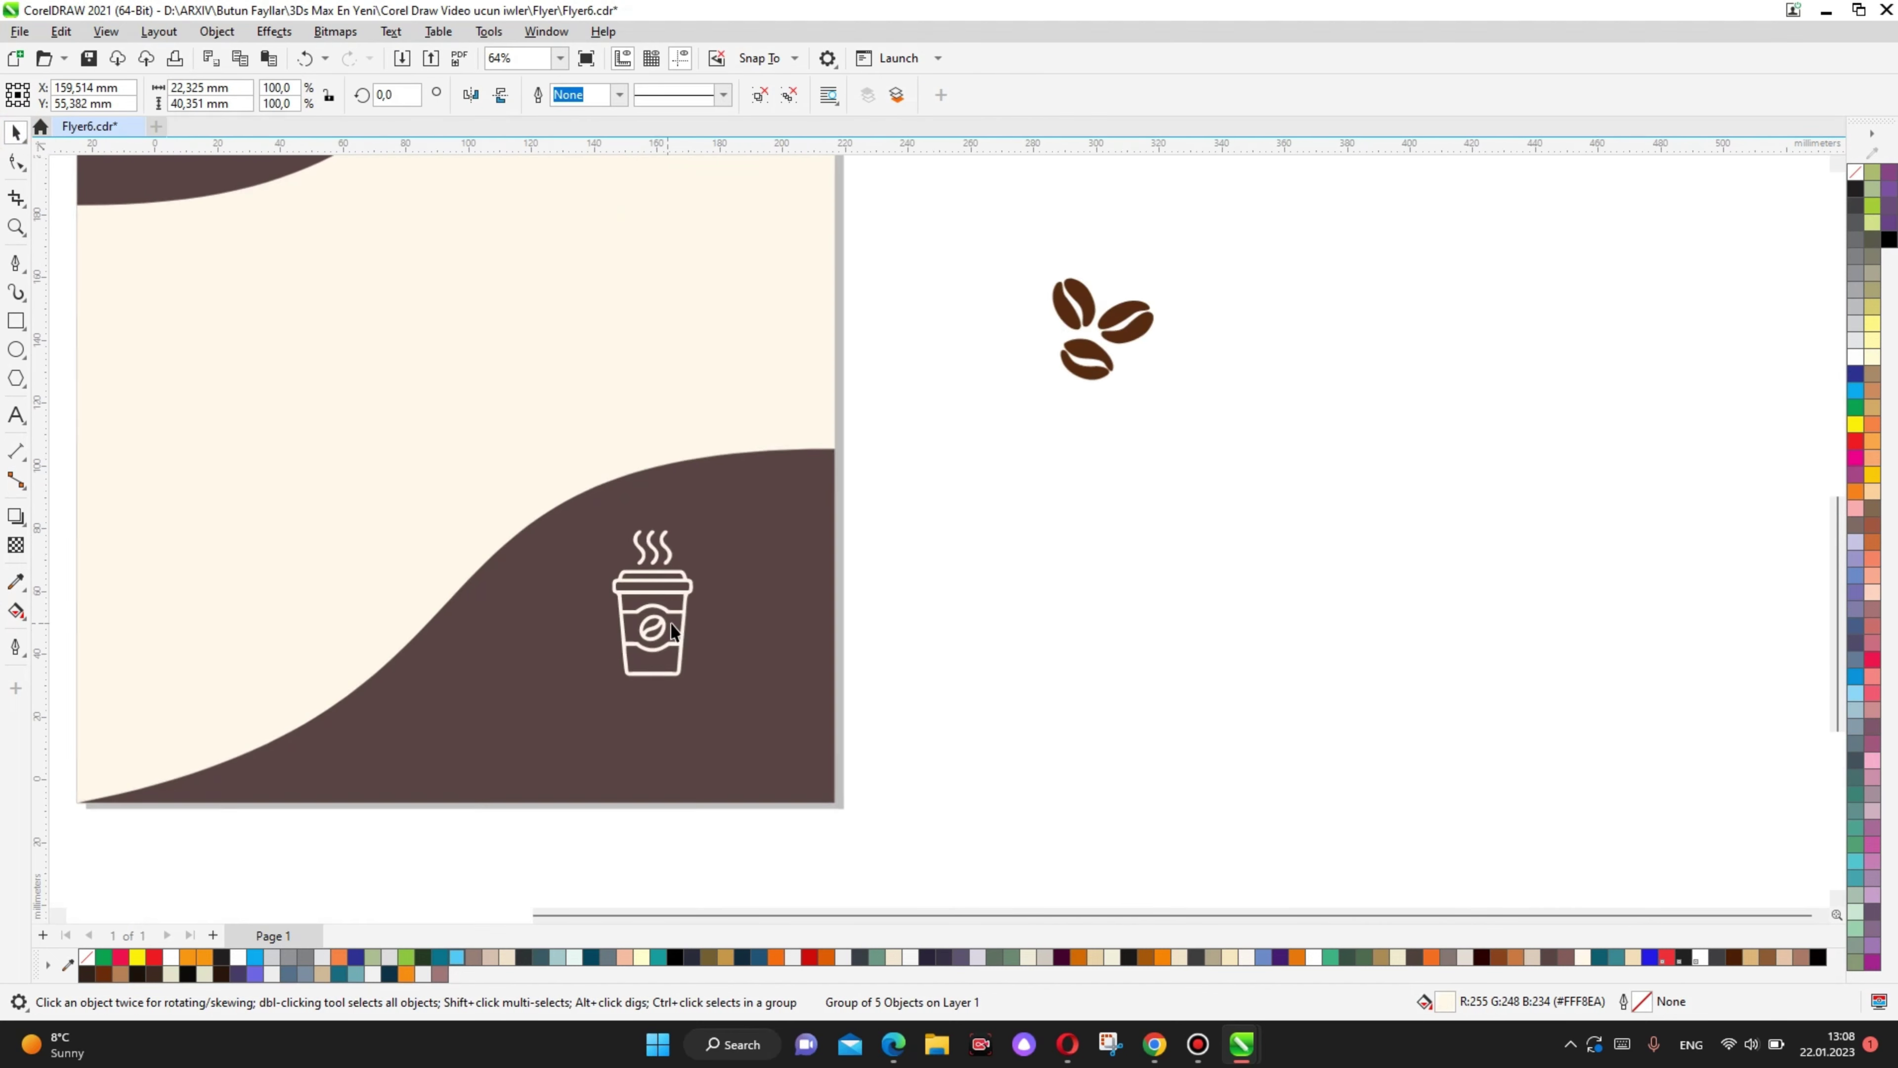
click(652, 620)
mouse_move(693, 536)
mouse_down()
mouse_move(726, 562)
mouse_move(666, 622)
mouse_move(733, 510)
mouse_up()
drag(678, 601, 667, 602)
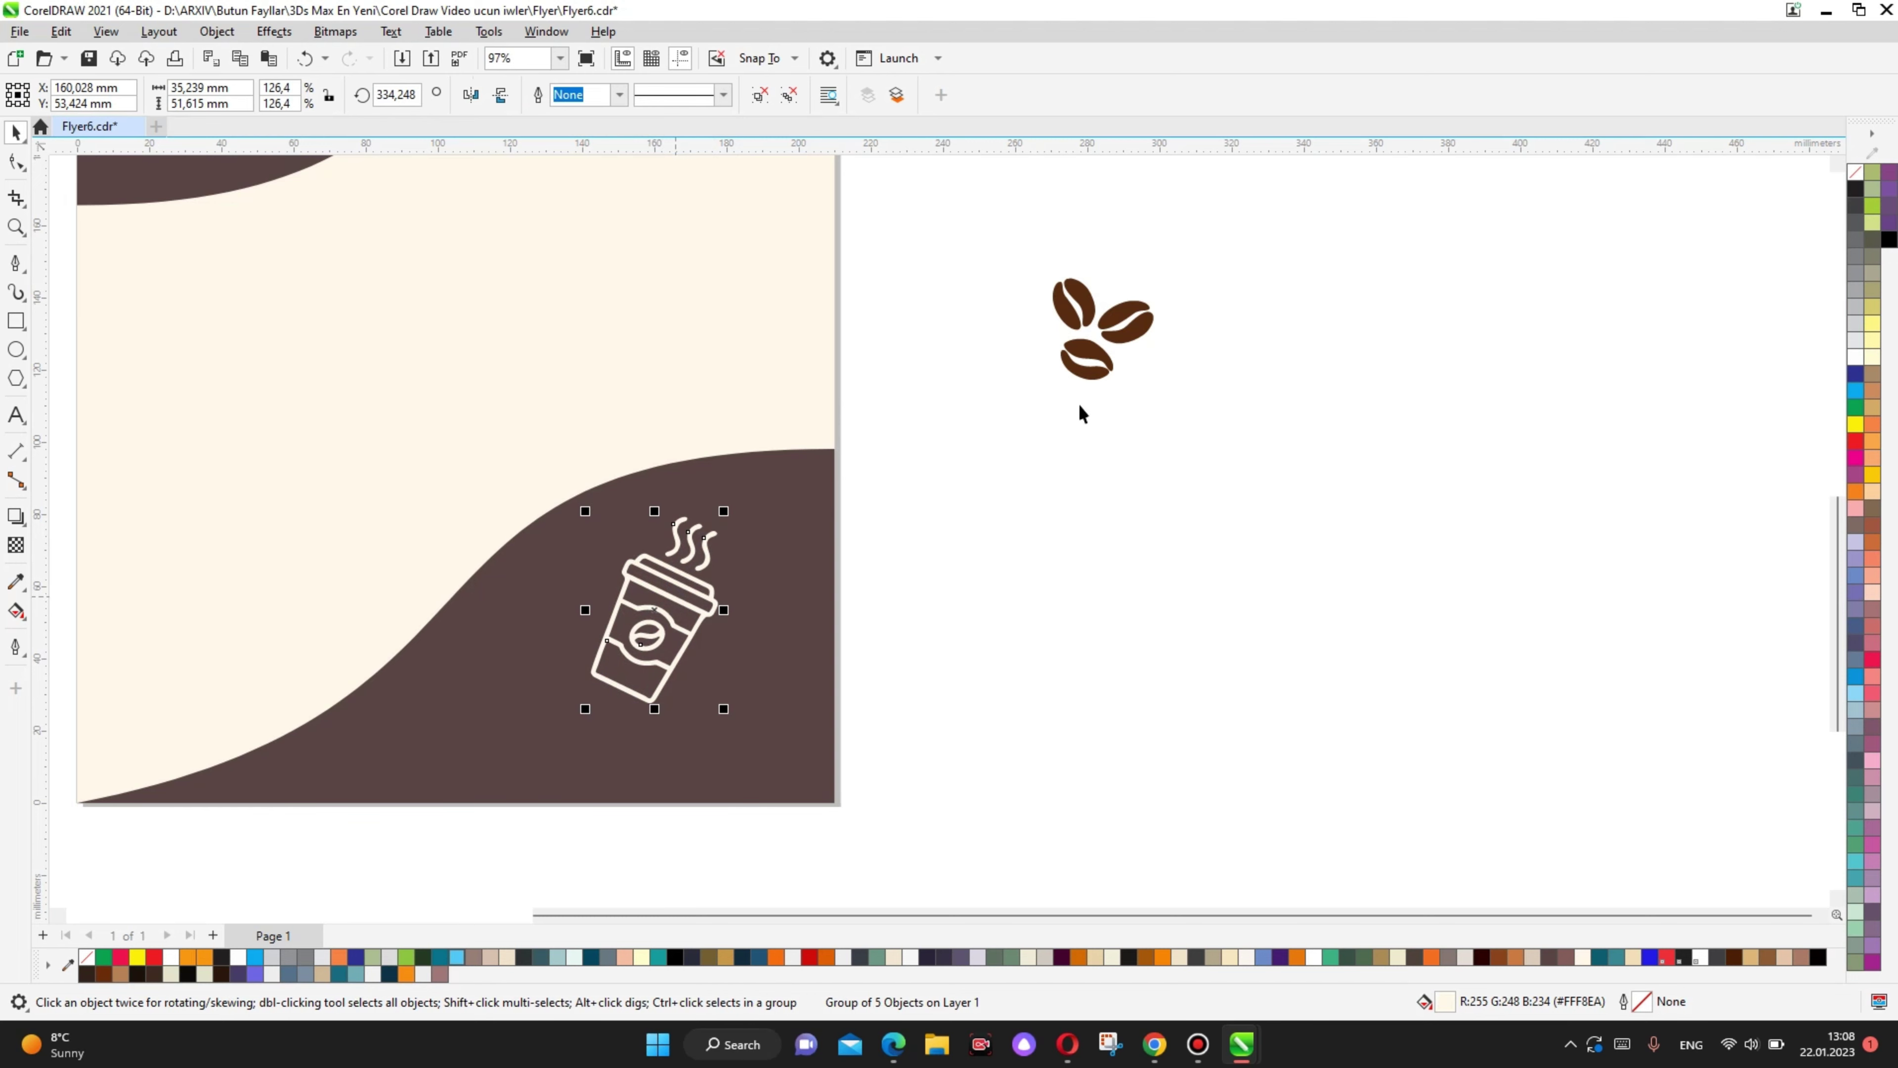
Step: Move the coffee beans group onto the lower part of the flyer
click(1137, 336)
mouse_move(1151, 341)
mouse_down()
mouse_move(1065, 606)
mouse_move(1137, 640)
mouse_move(591, 516)
mouse_move(695, 718)
mouse_up()
click(1258, 517)
scroll(1258, 516, down, 2)
Step: Paint the five coffee bean halves with the sampled cream colour
click(14, 581)
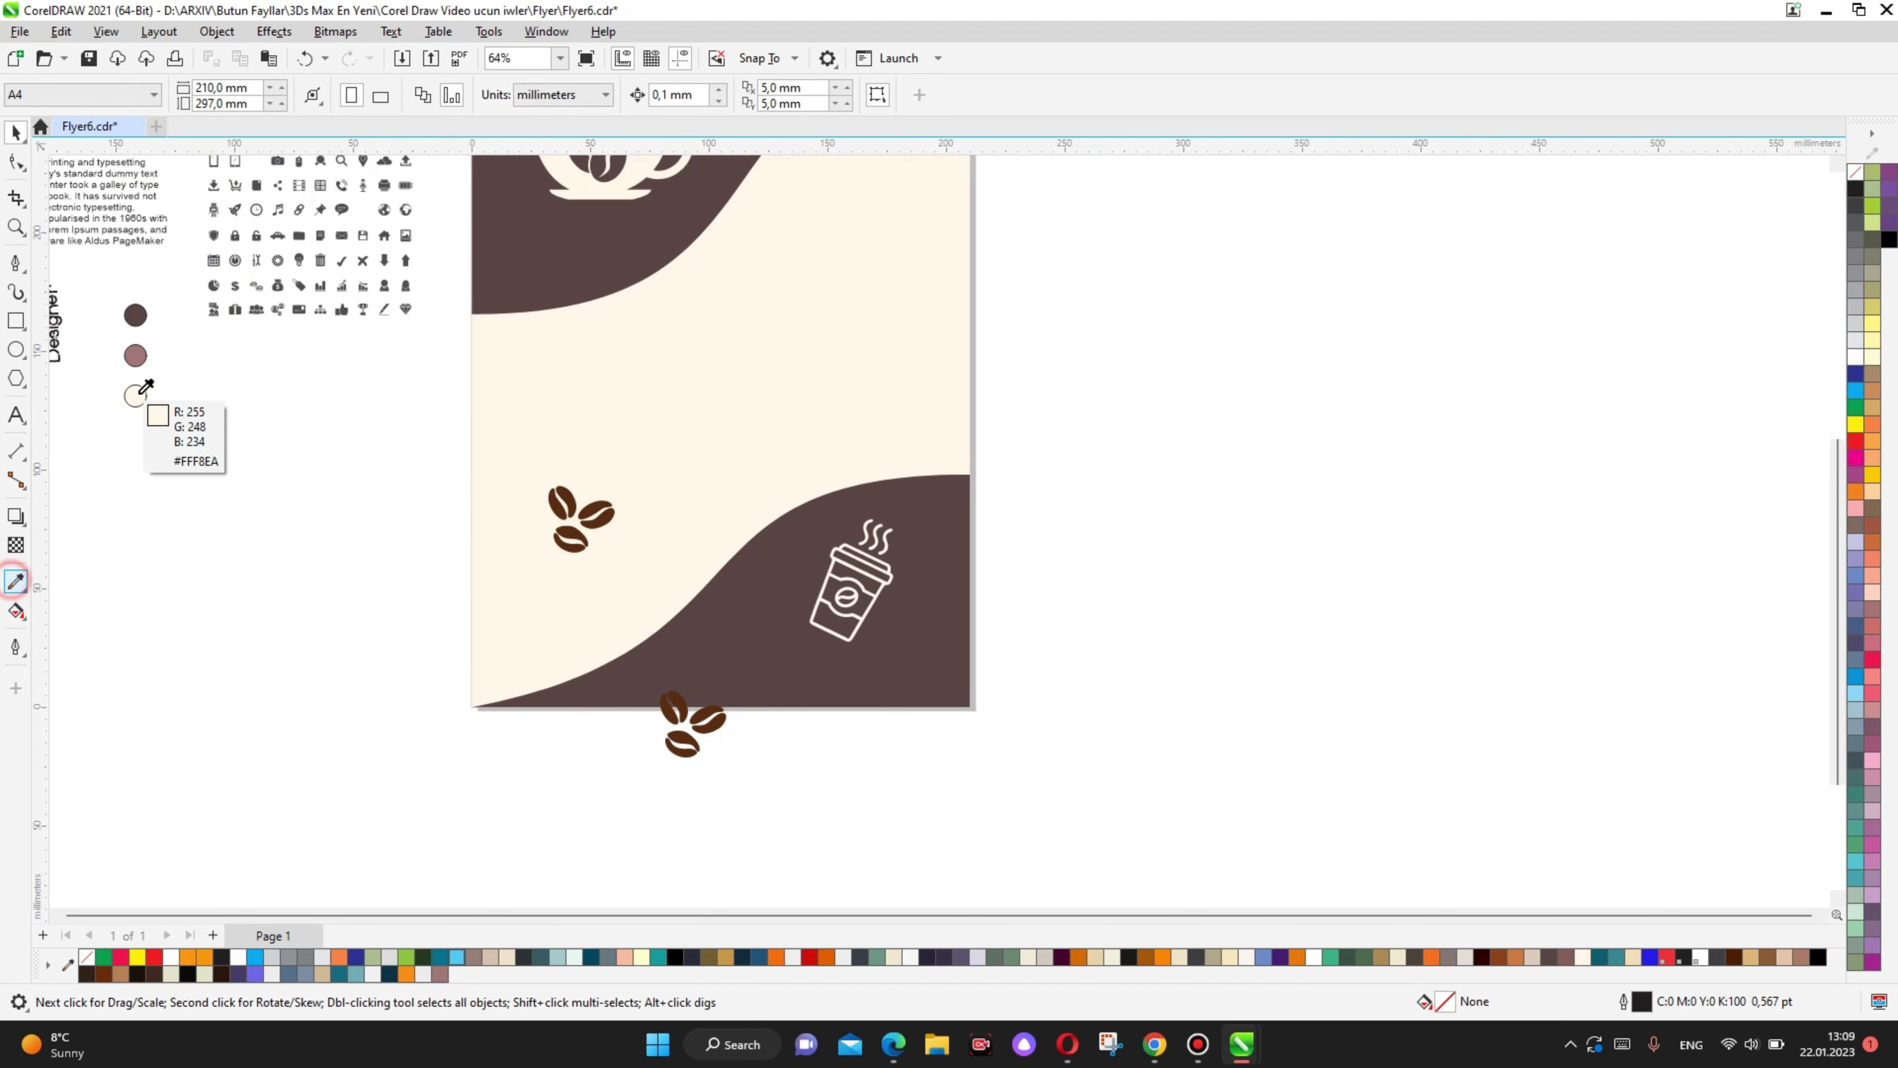
scroll(708, 726, up, 1)
scroll(624, 619, up, 2)
click(624, 619)
click(654, 661)
click(520, 576)
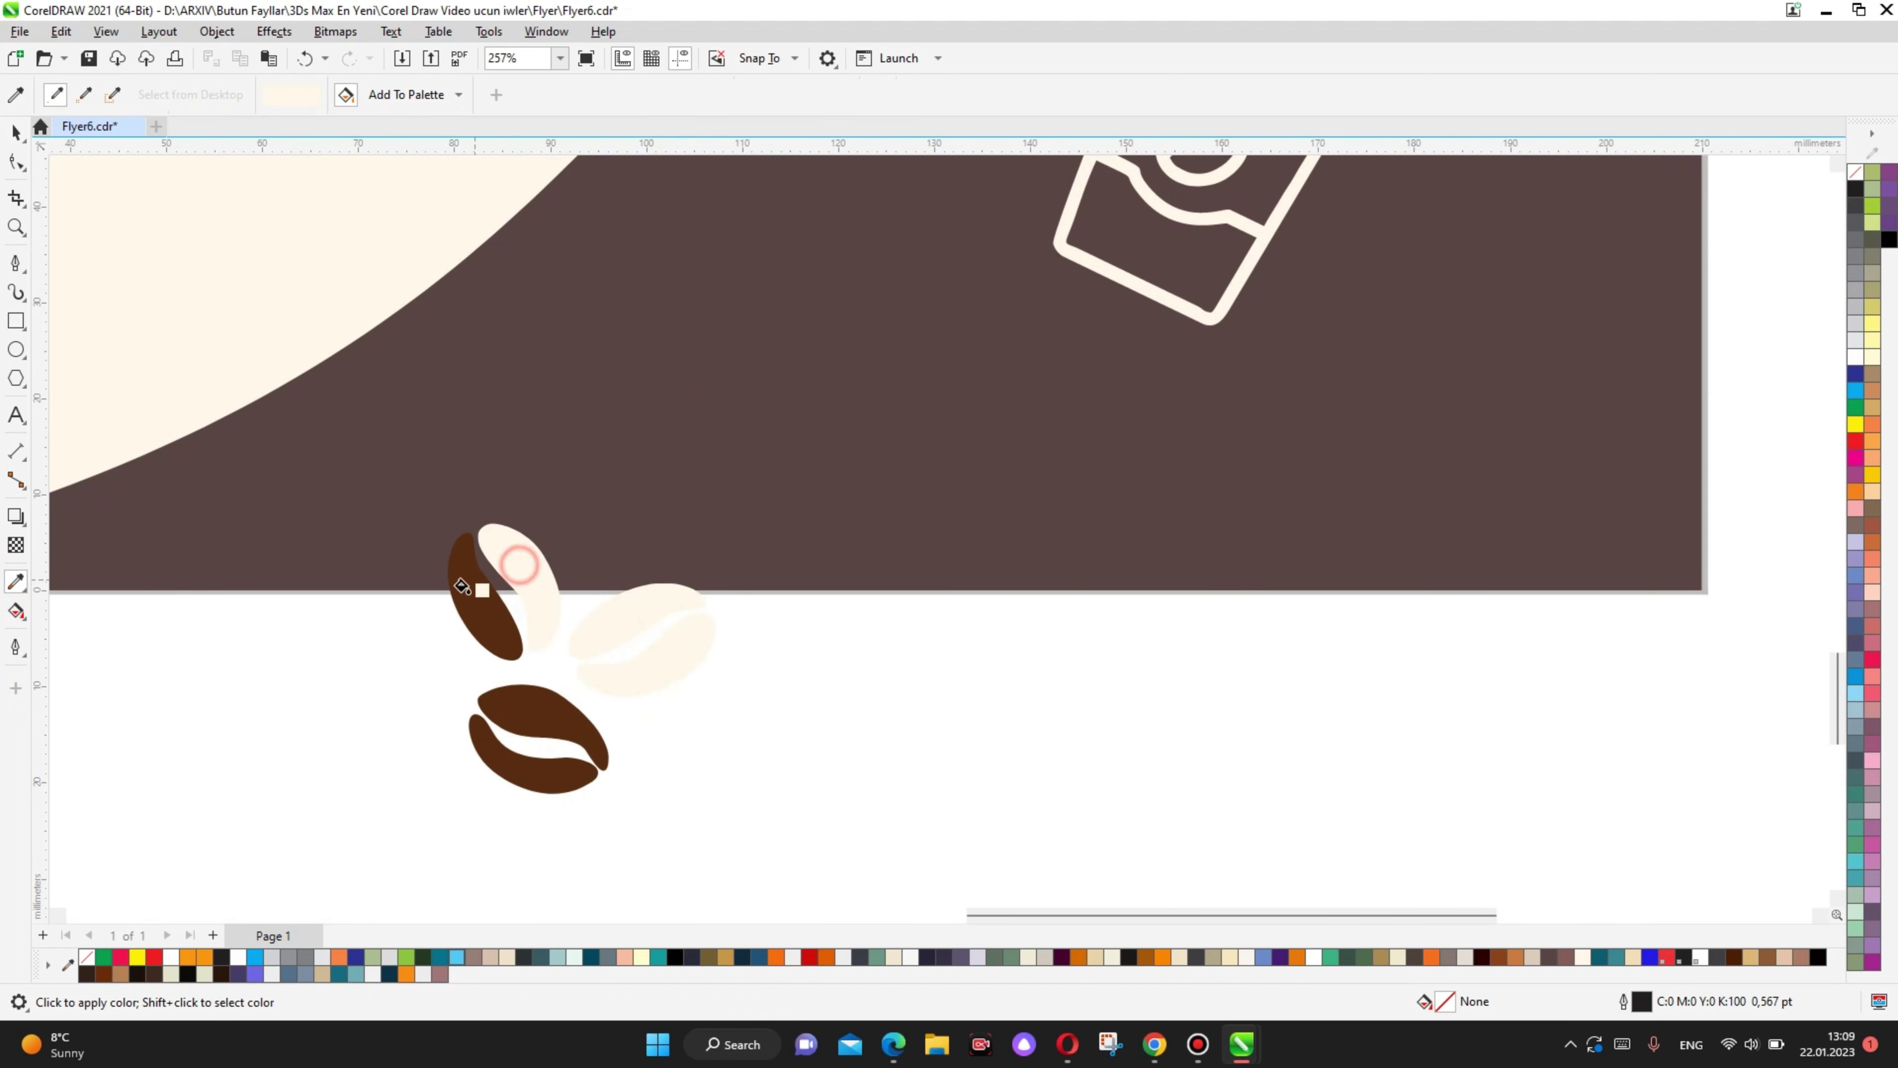
click(539, 711)
click(519, 780)
scroll(628, 789, down, 5)
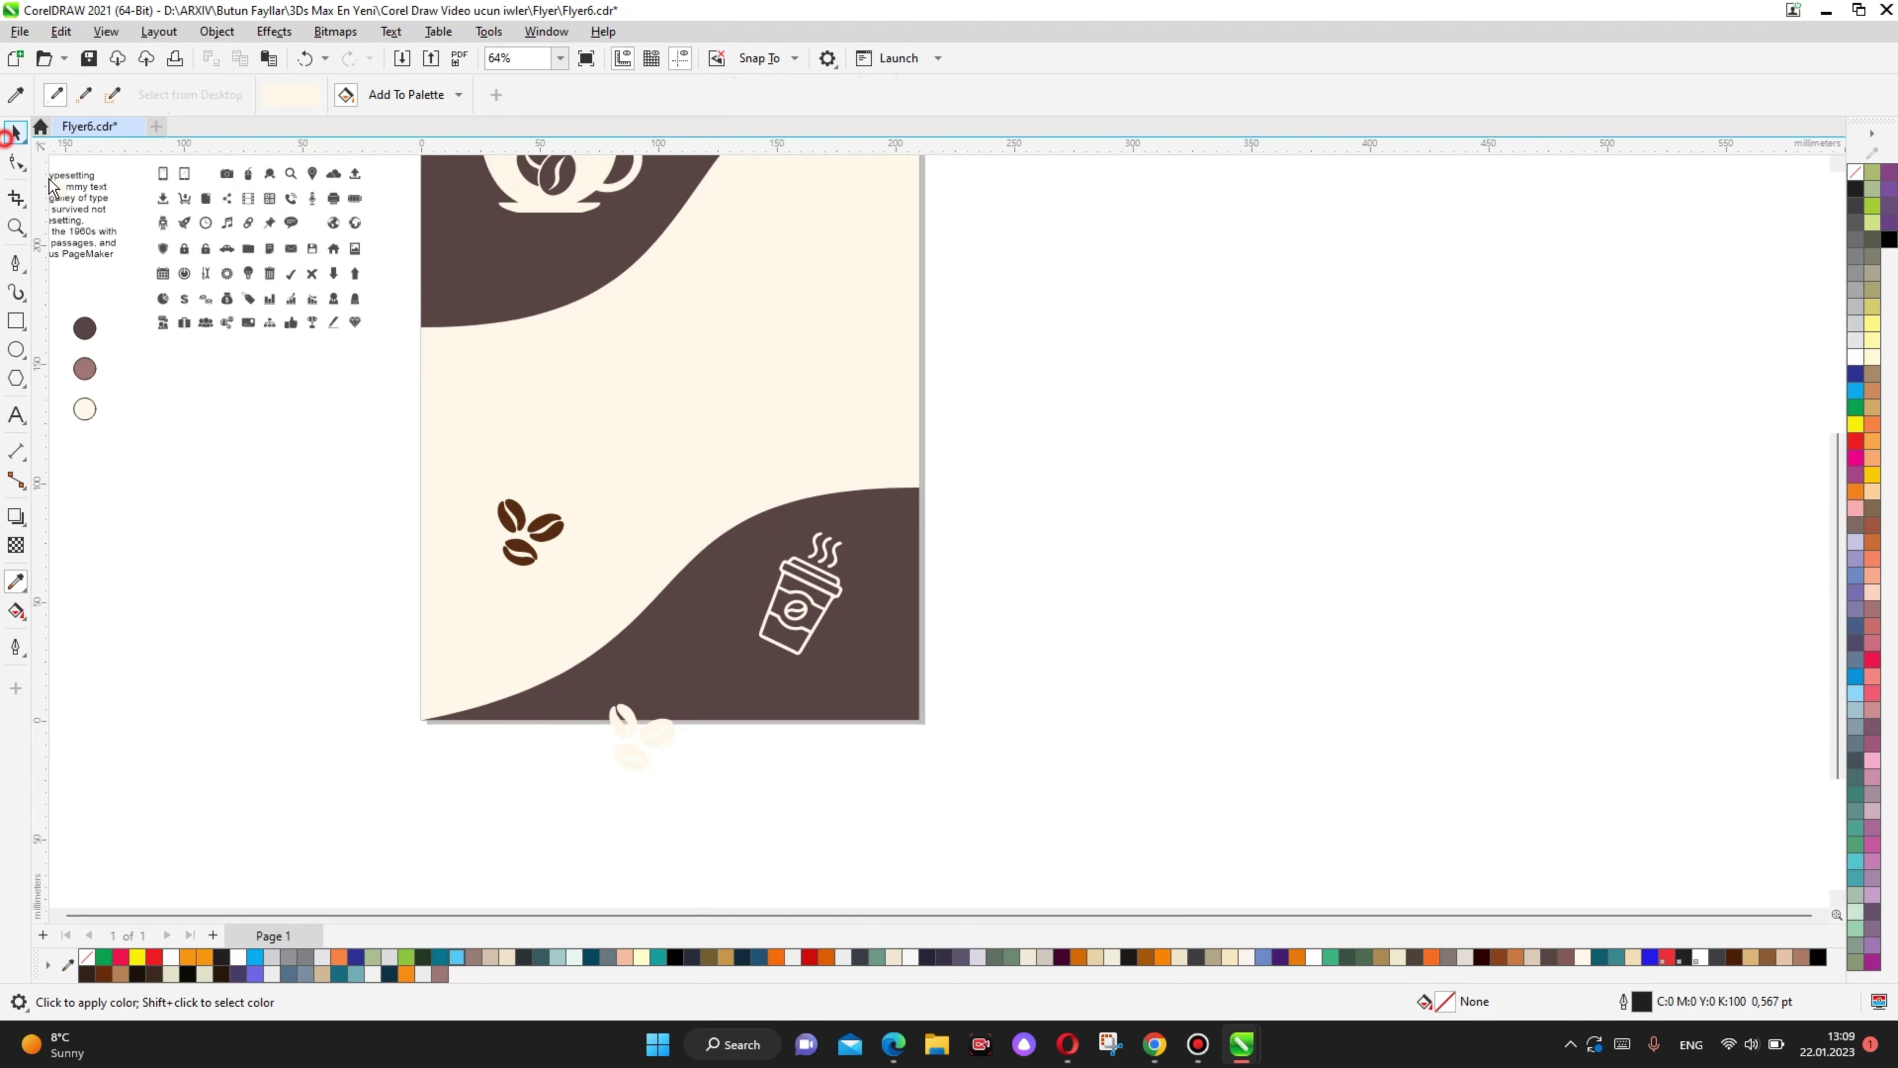
scroll(639, 737, up, 1)
Step: Move the cream beans beside the takeaway cup
key(space)
drag(678, 729, 913, 598)
scroll(850, 618, up, 1)
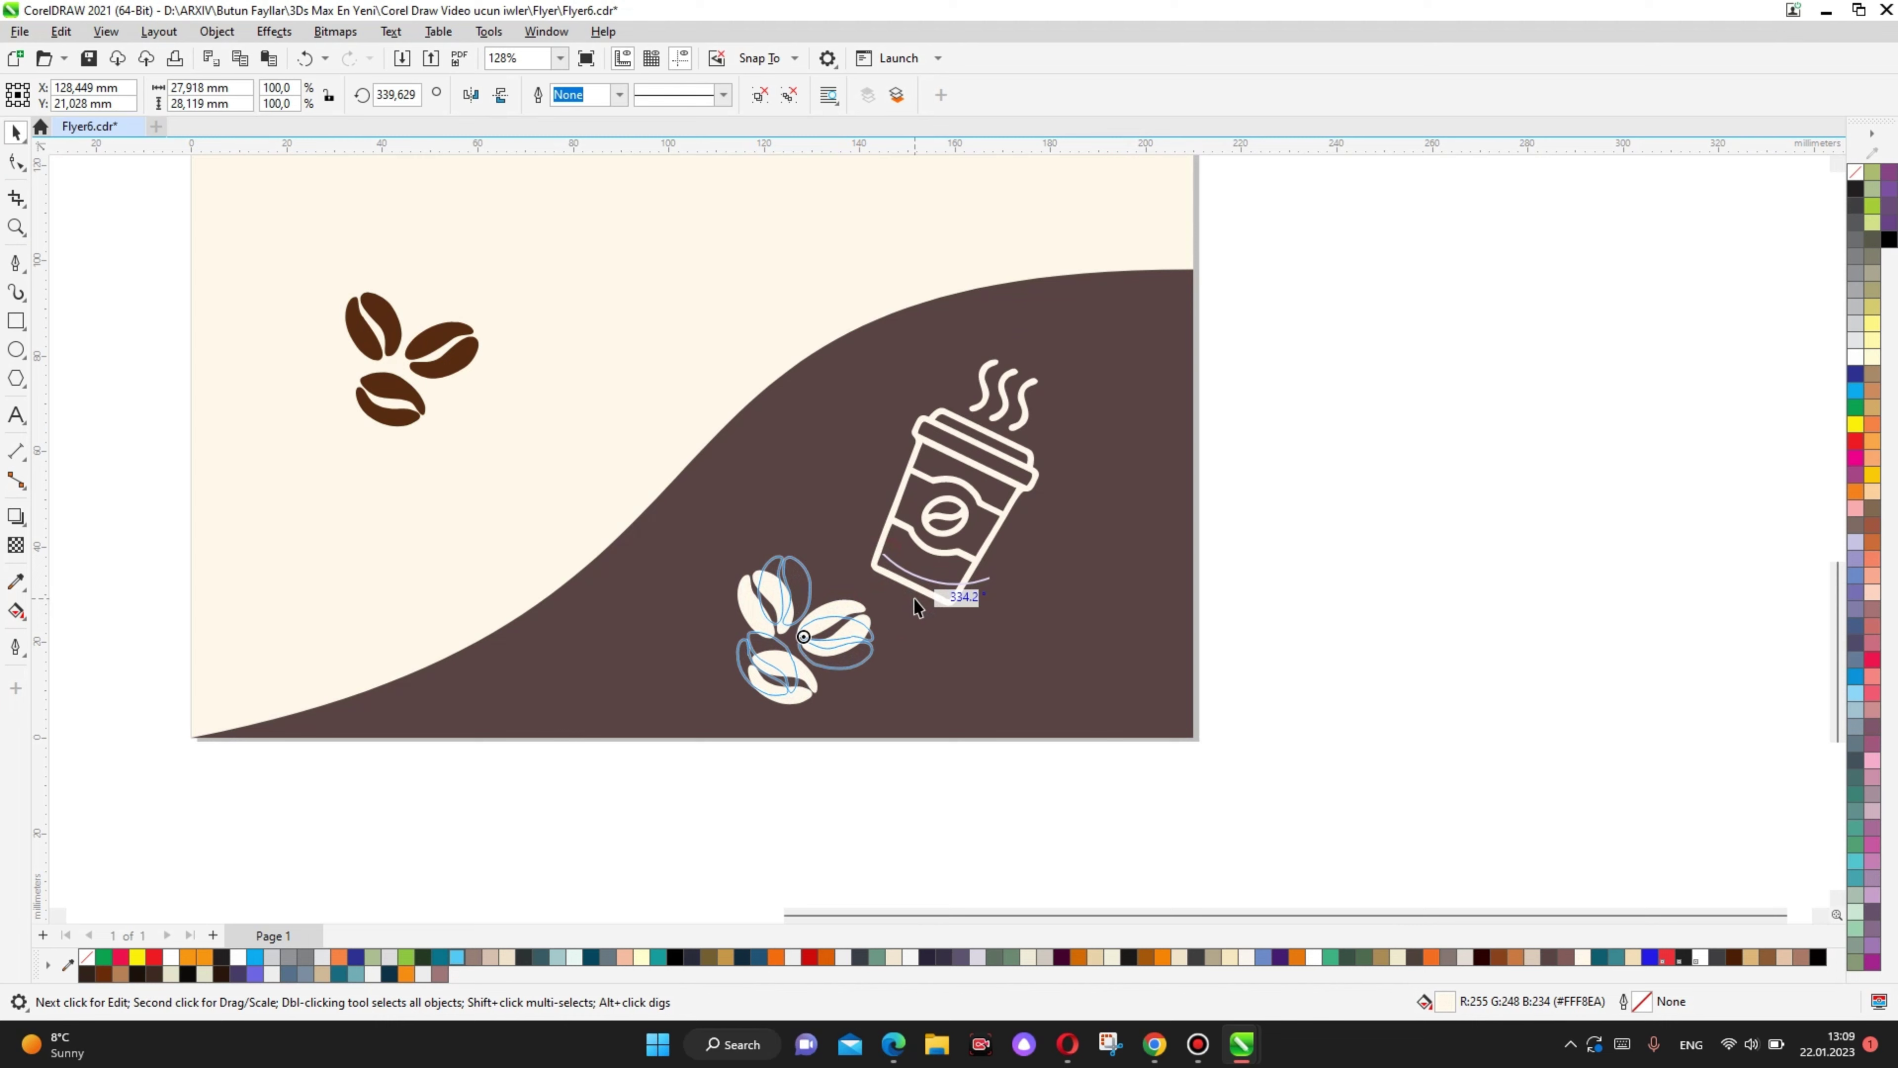
click(1152, 623)
click(848, 635)
scroll(848, 634, down, 2)
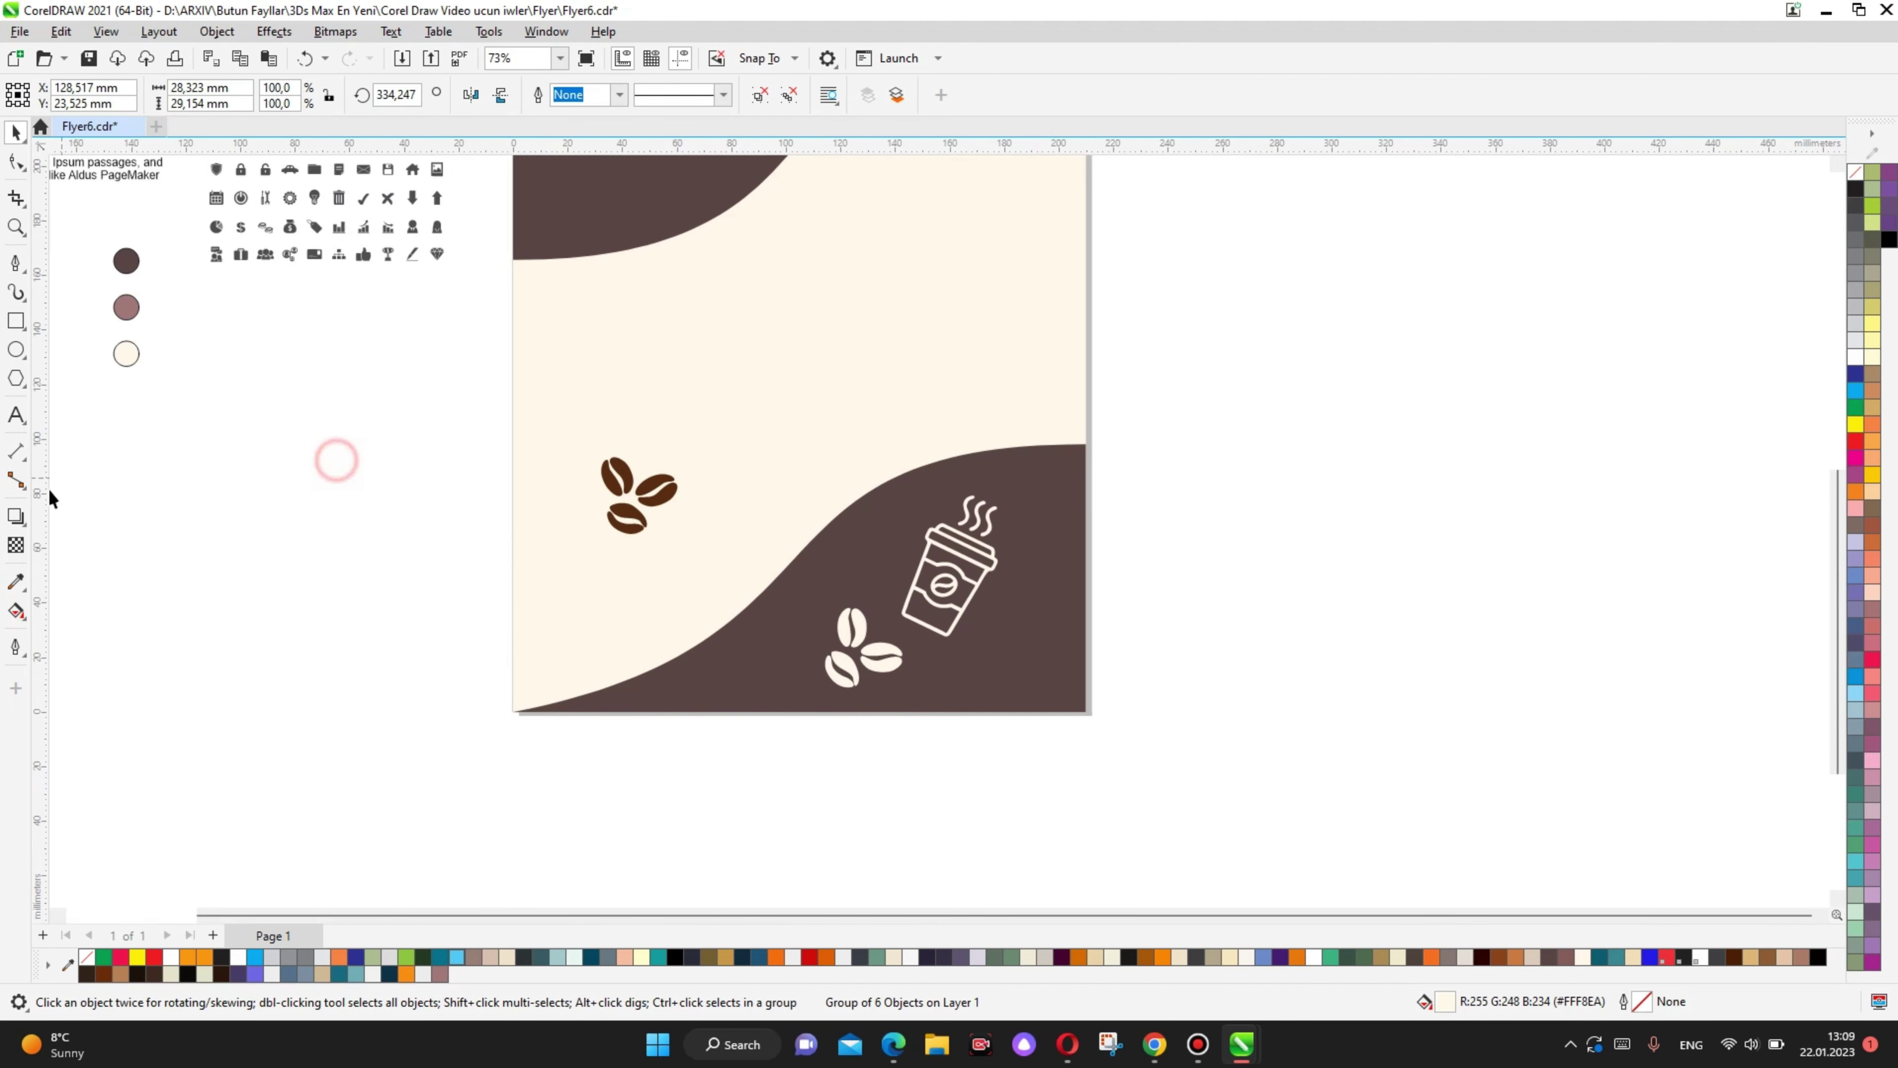
Step: Recolour the five bean halves mauve #9E7676 sampled from the swatch circle
click(16, 581)
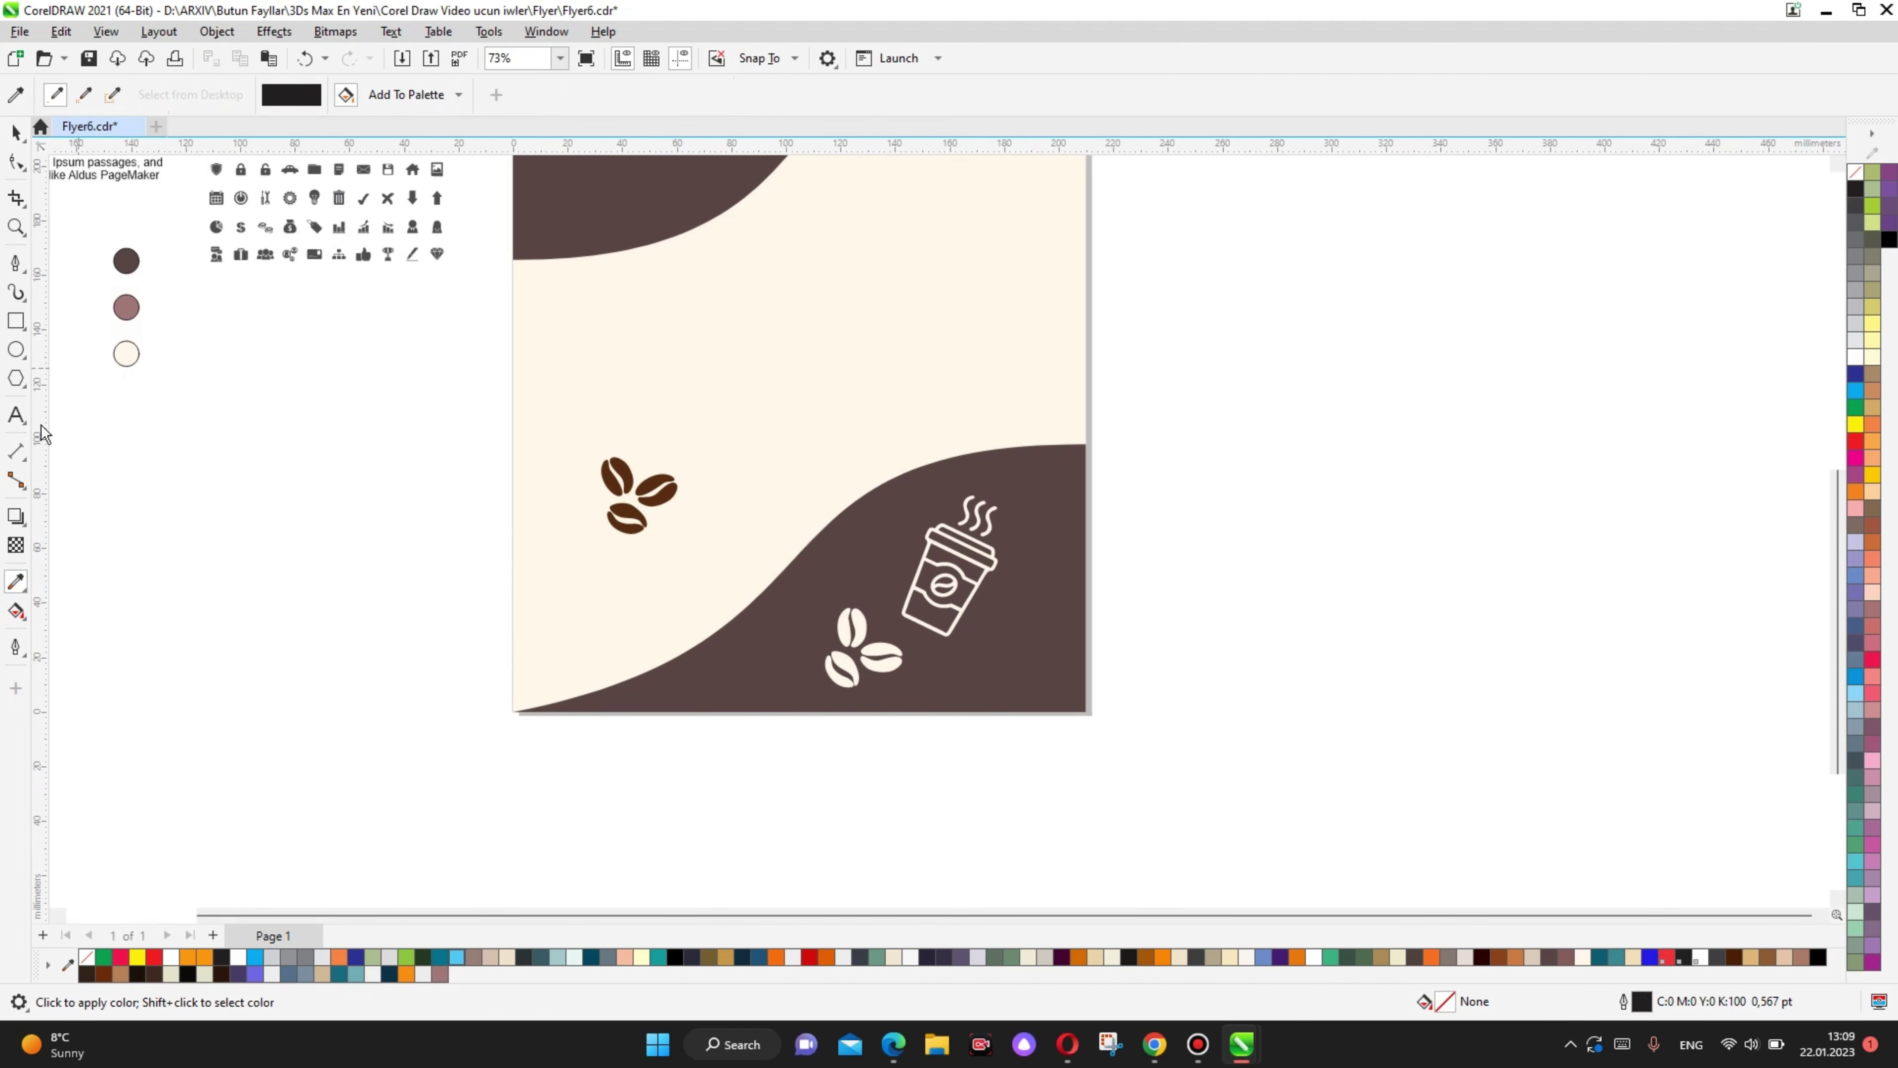
click(16, 133)
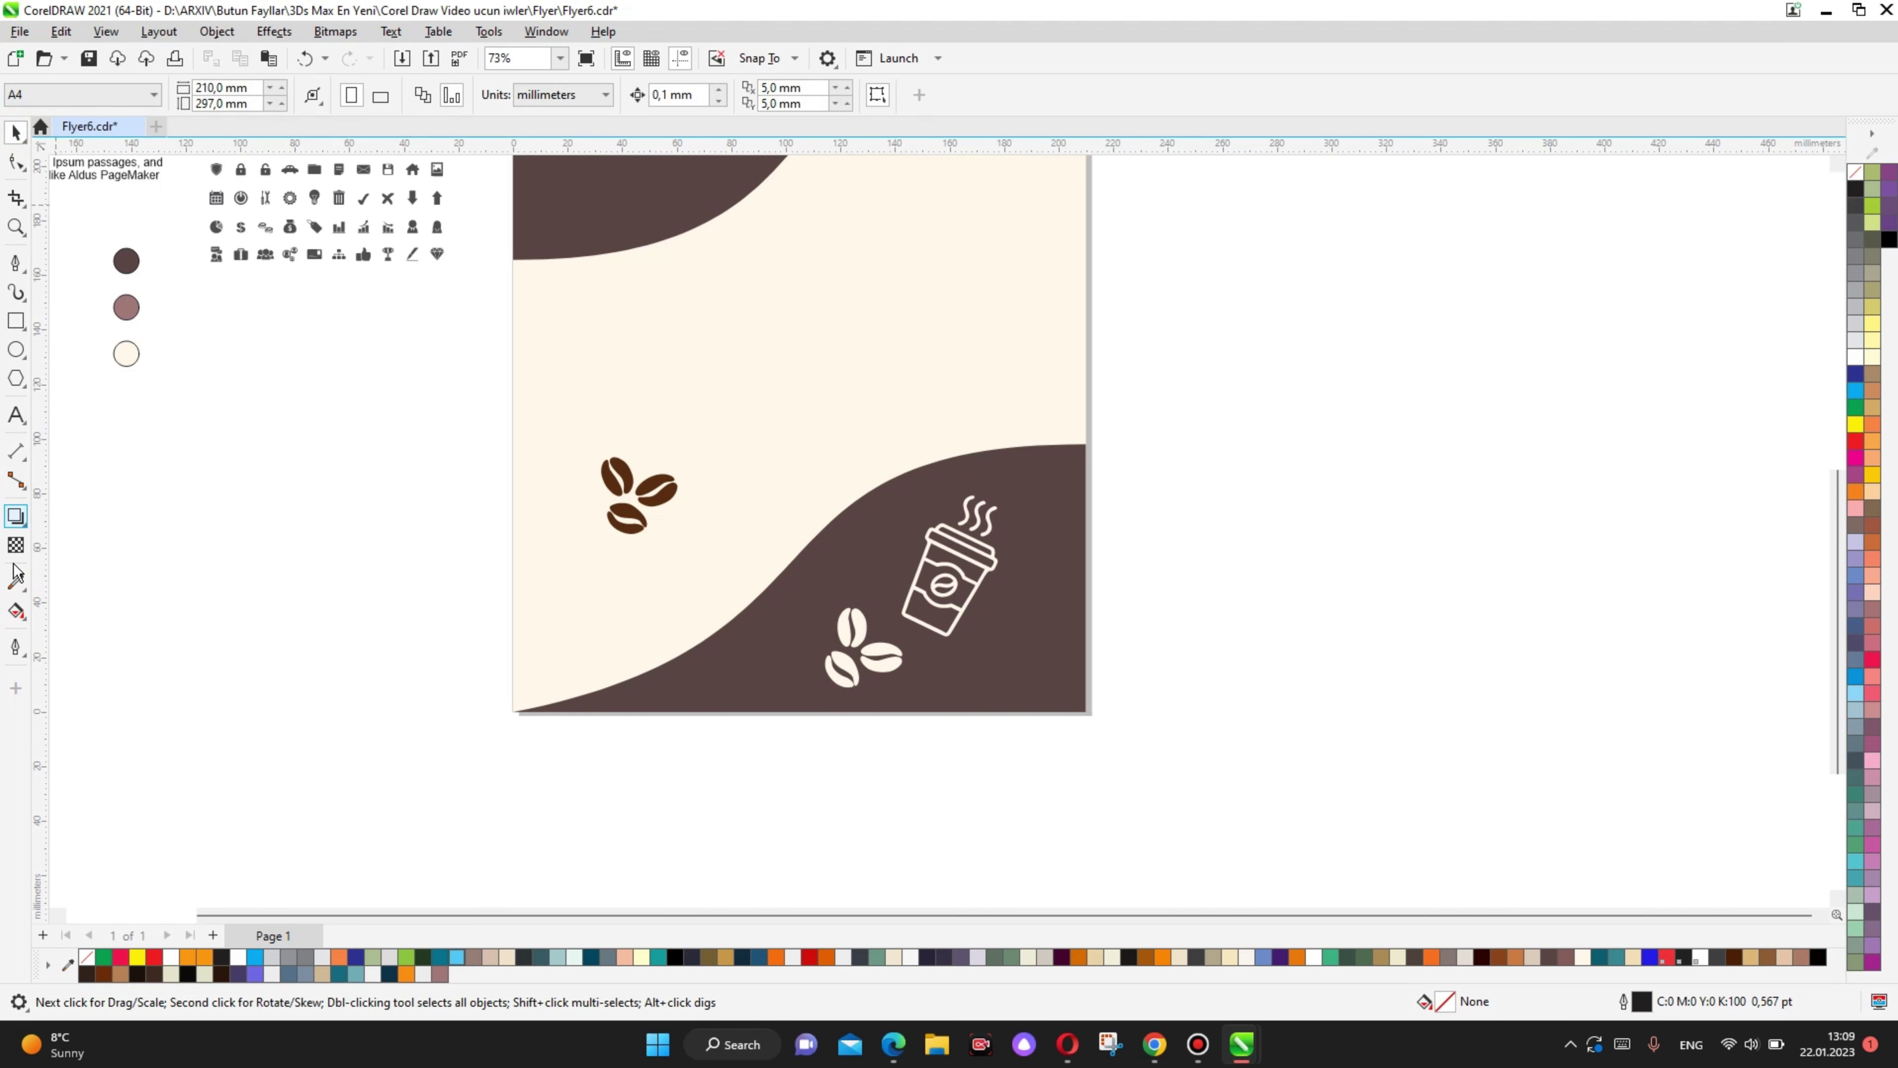
click(16, 581)
click(126, 306)
scroll(777, 629, up, 3)
click(770, 621)
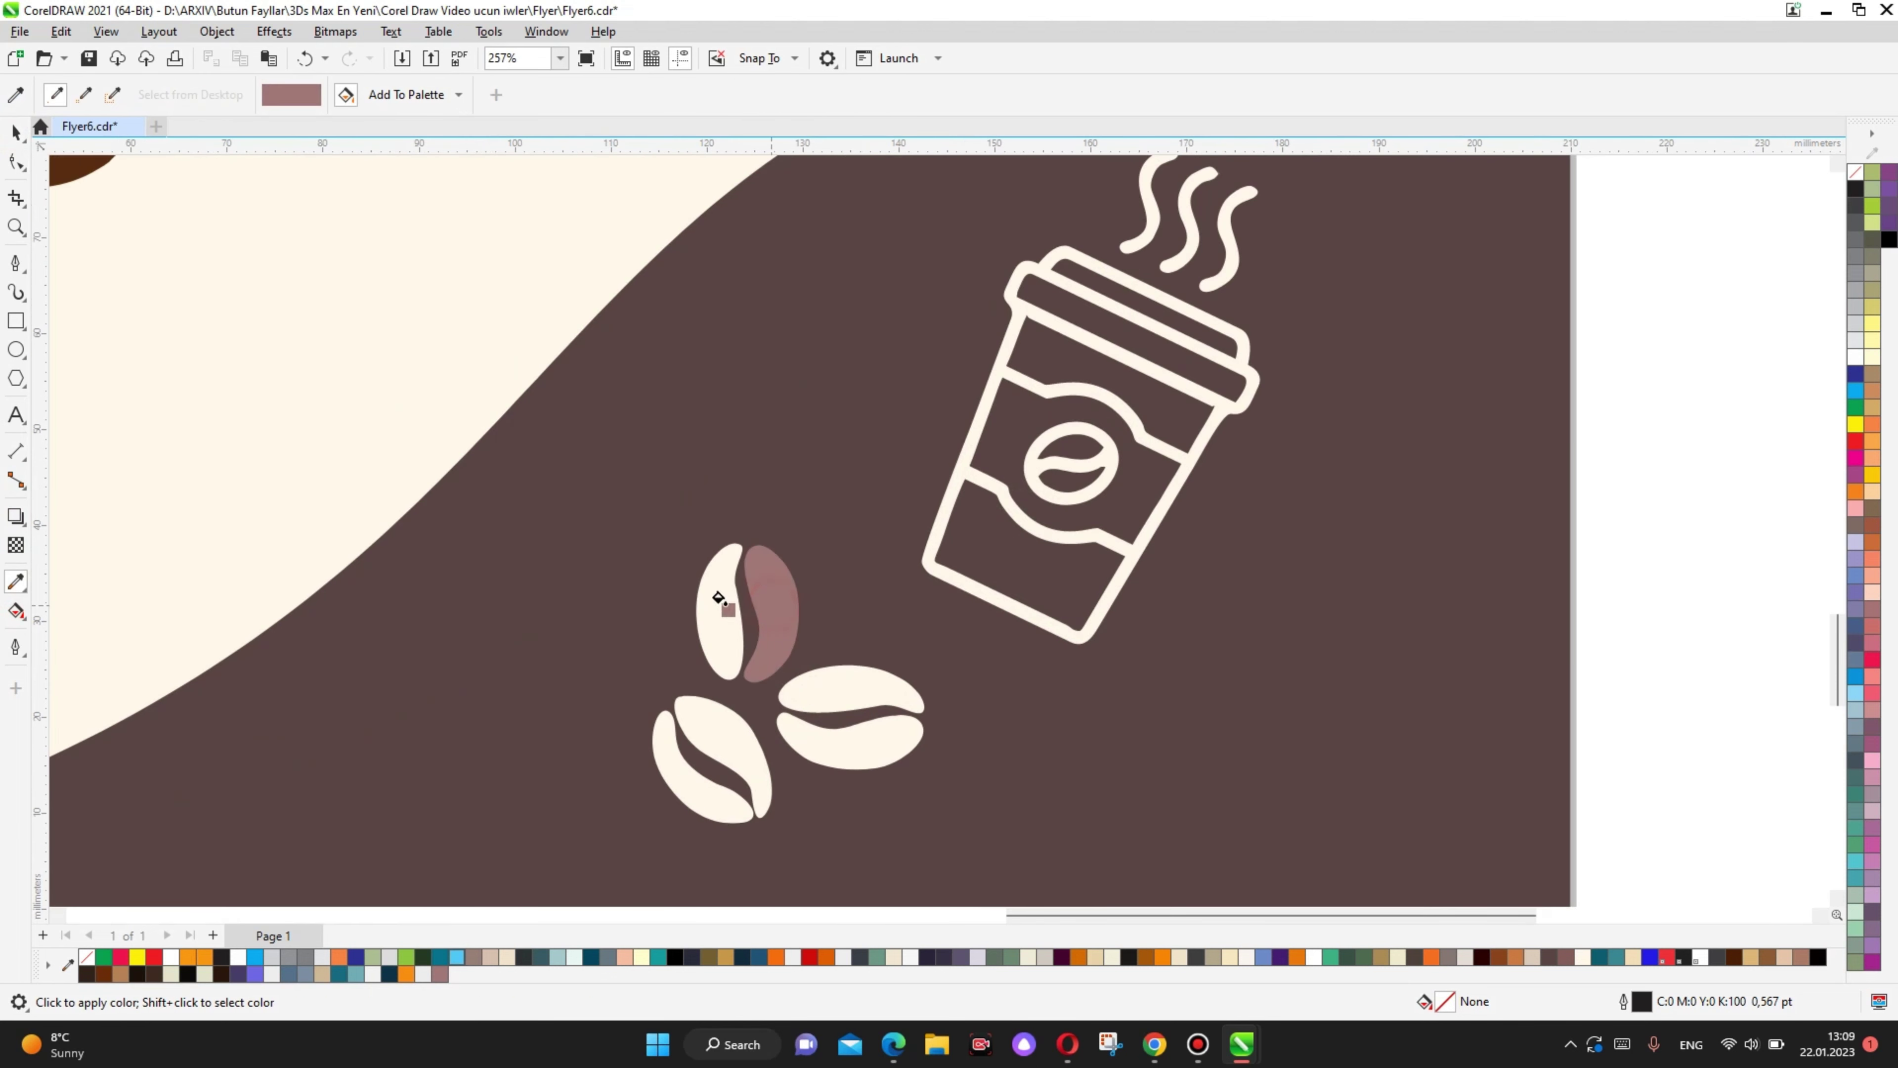
click(743, 771)
click(687, 763)
click(852, 689)
click(846, 751)
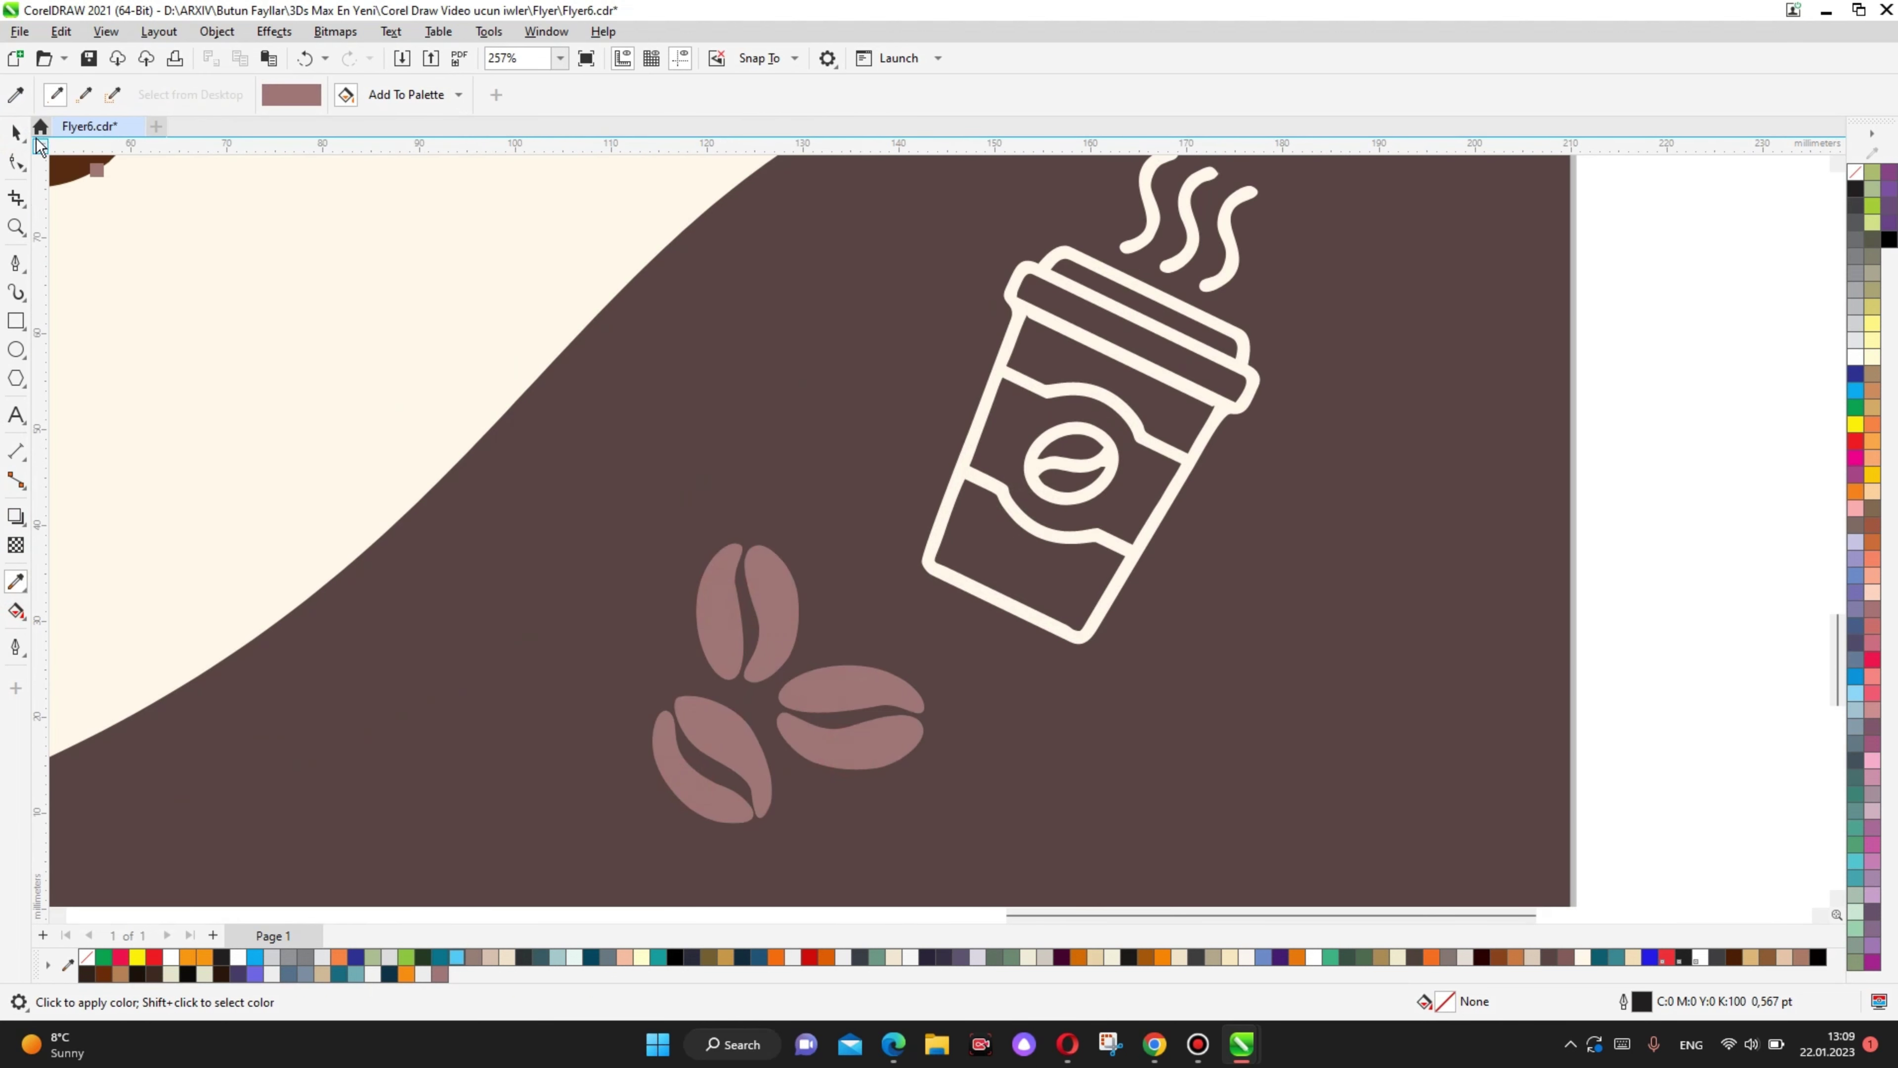
scroll(620, 650, down, 3)
scroll(782, 653, up, 2)
Step: Nudge the mauve bean group and shrink it to about 81.8%
key(space)
click(778, 639)
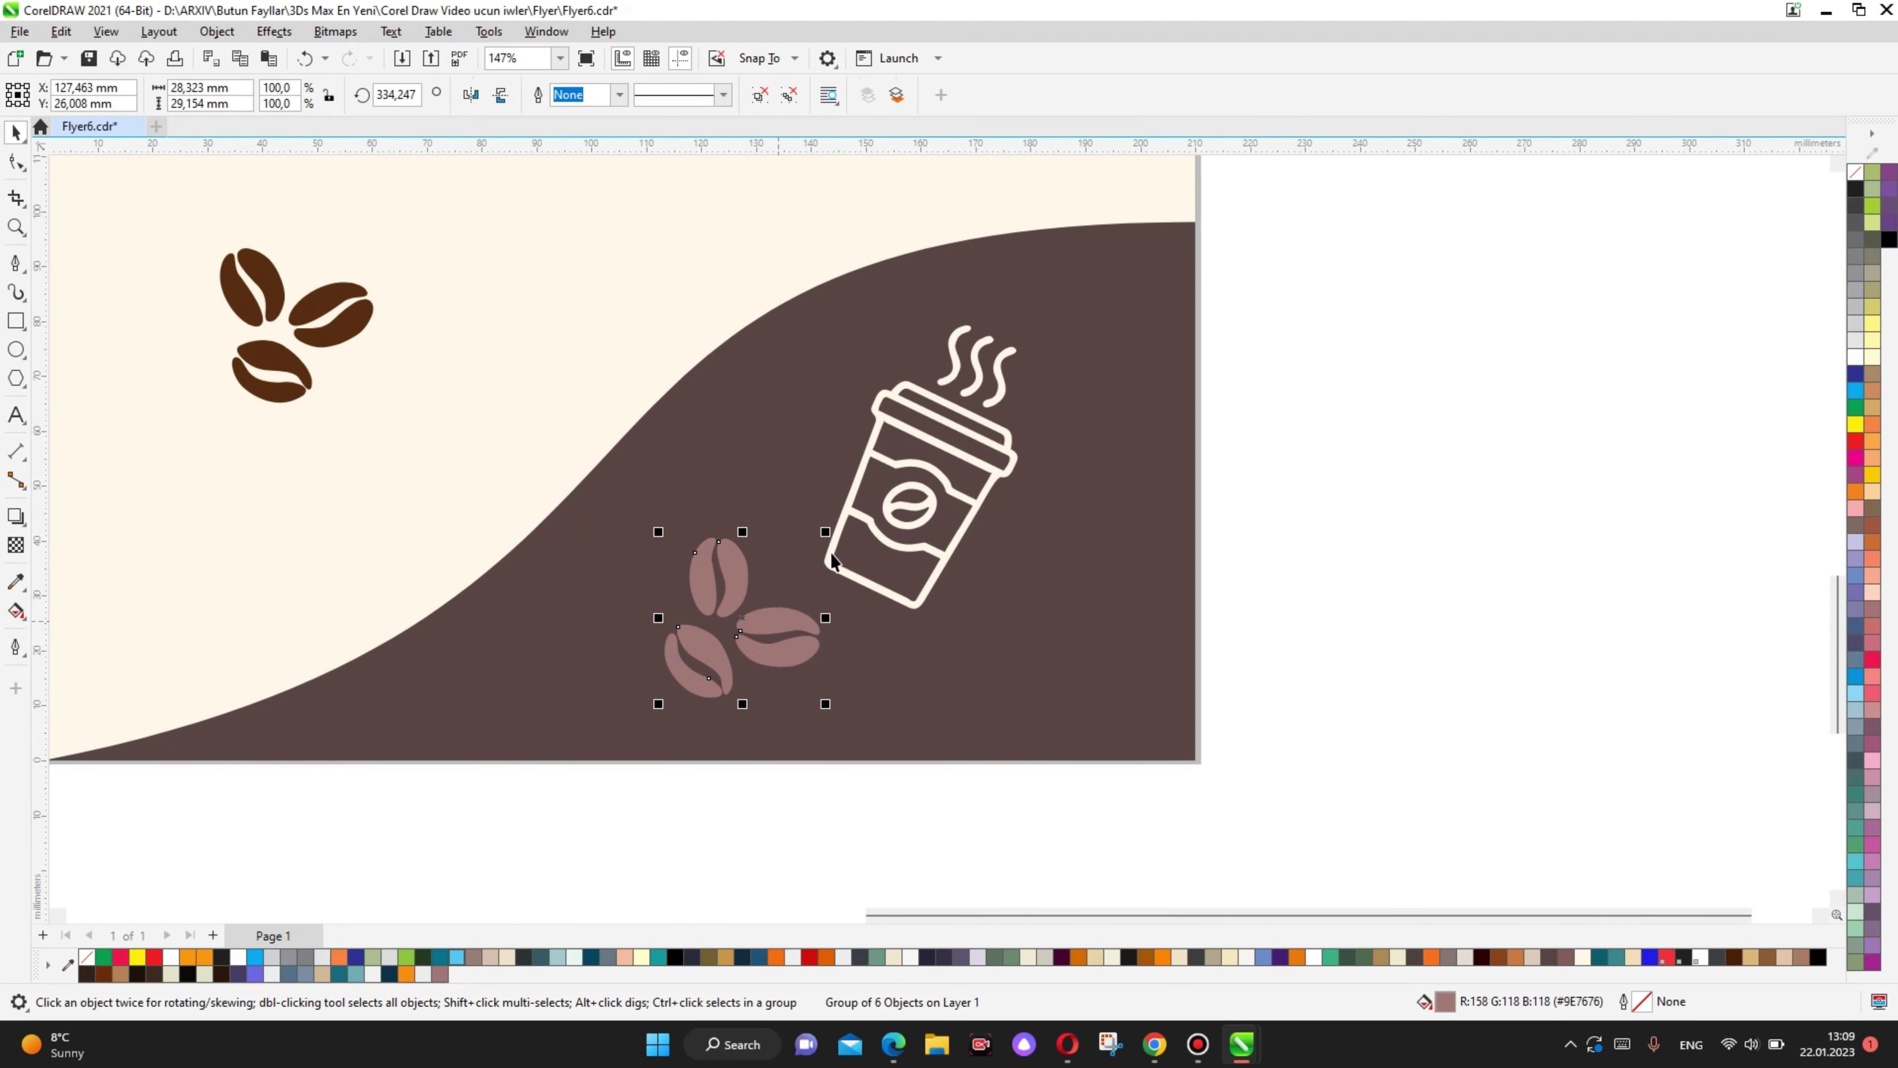
drag(778, 635, 774, 627)
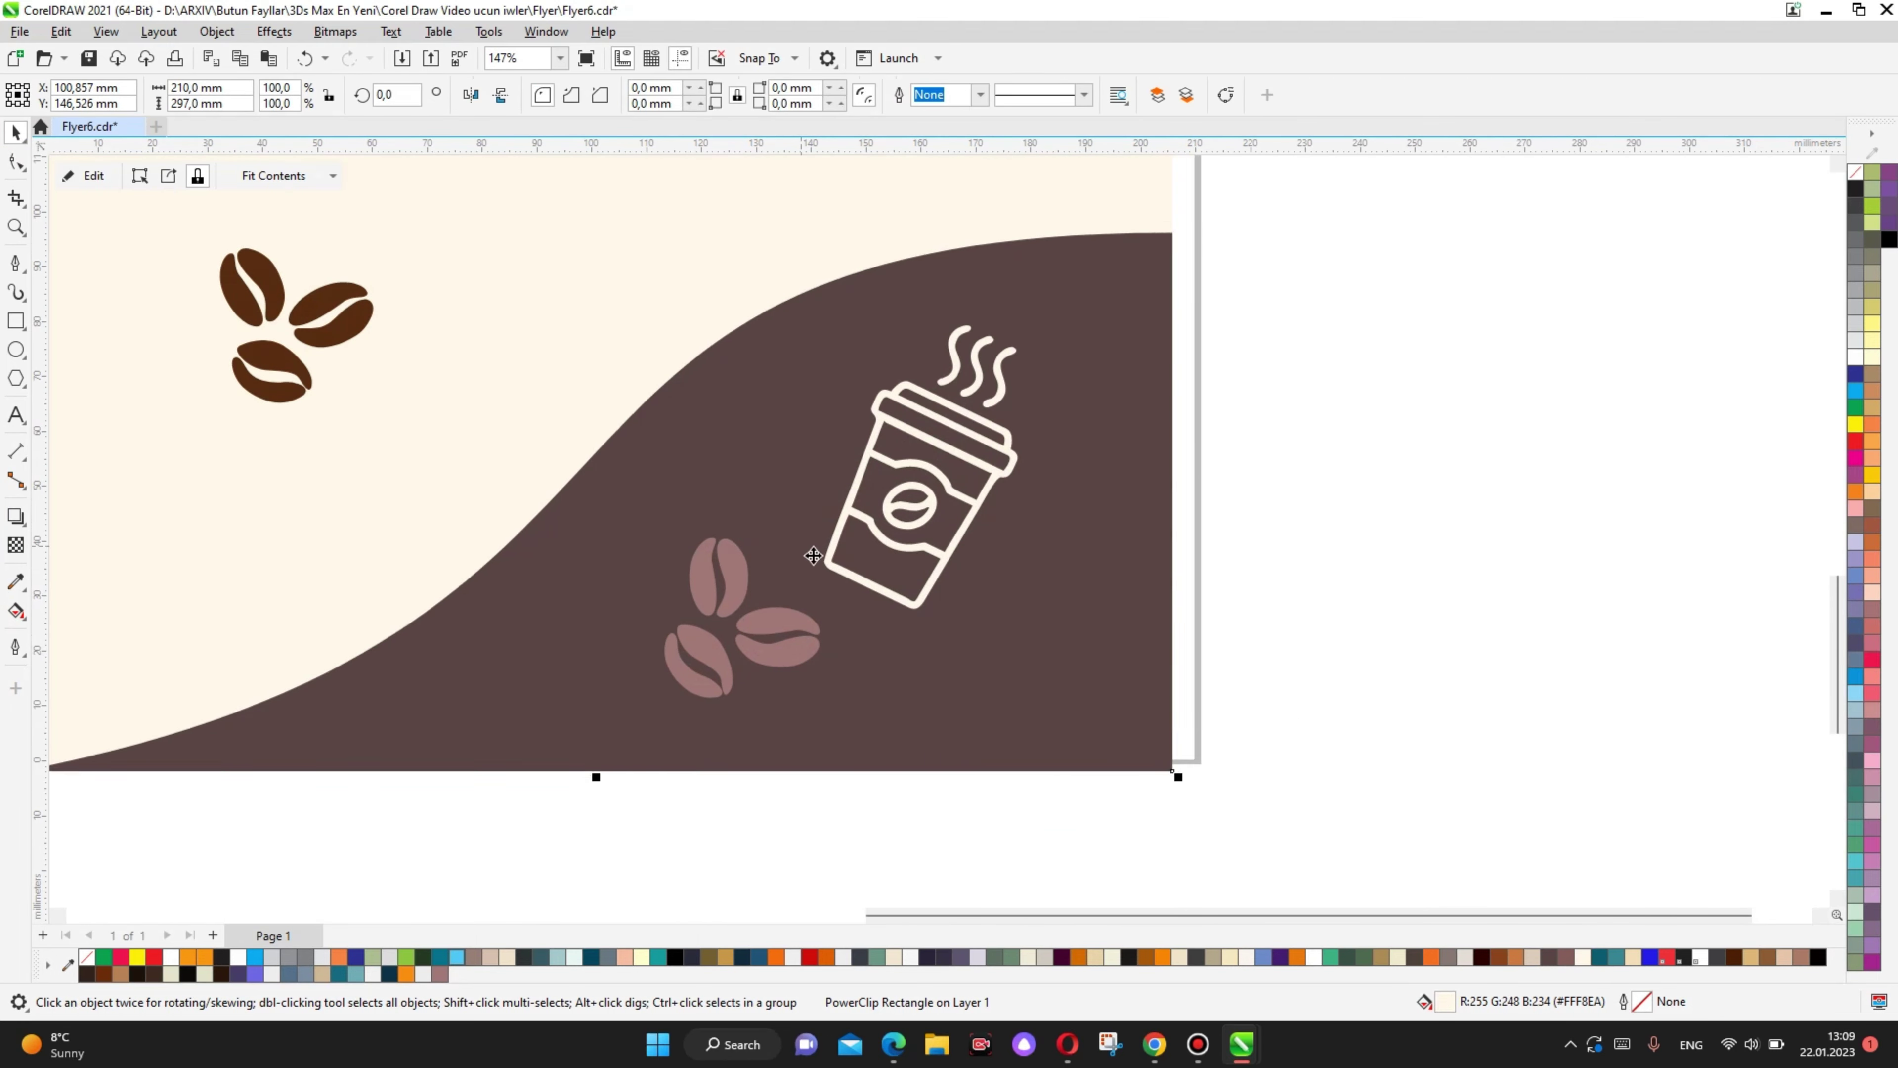
click(1392, 476)
drag(828, 537, 804, 554)
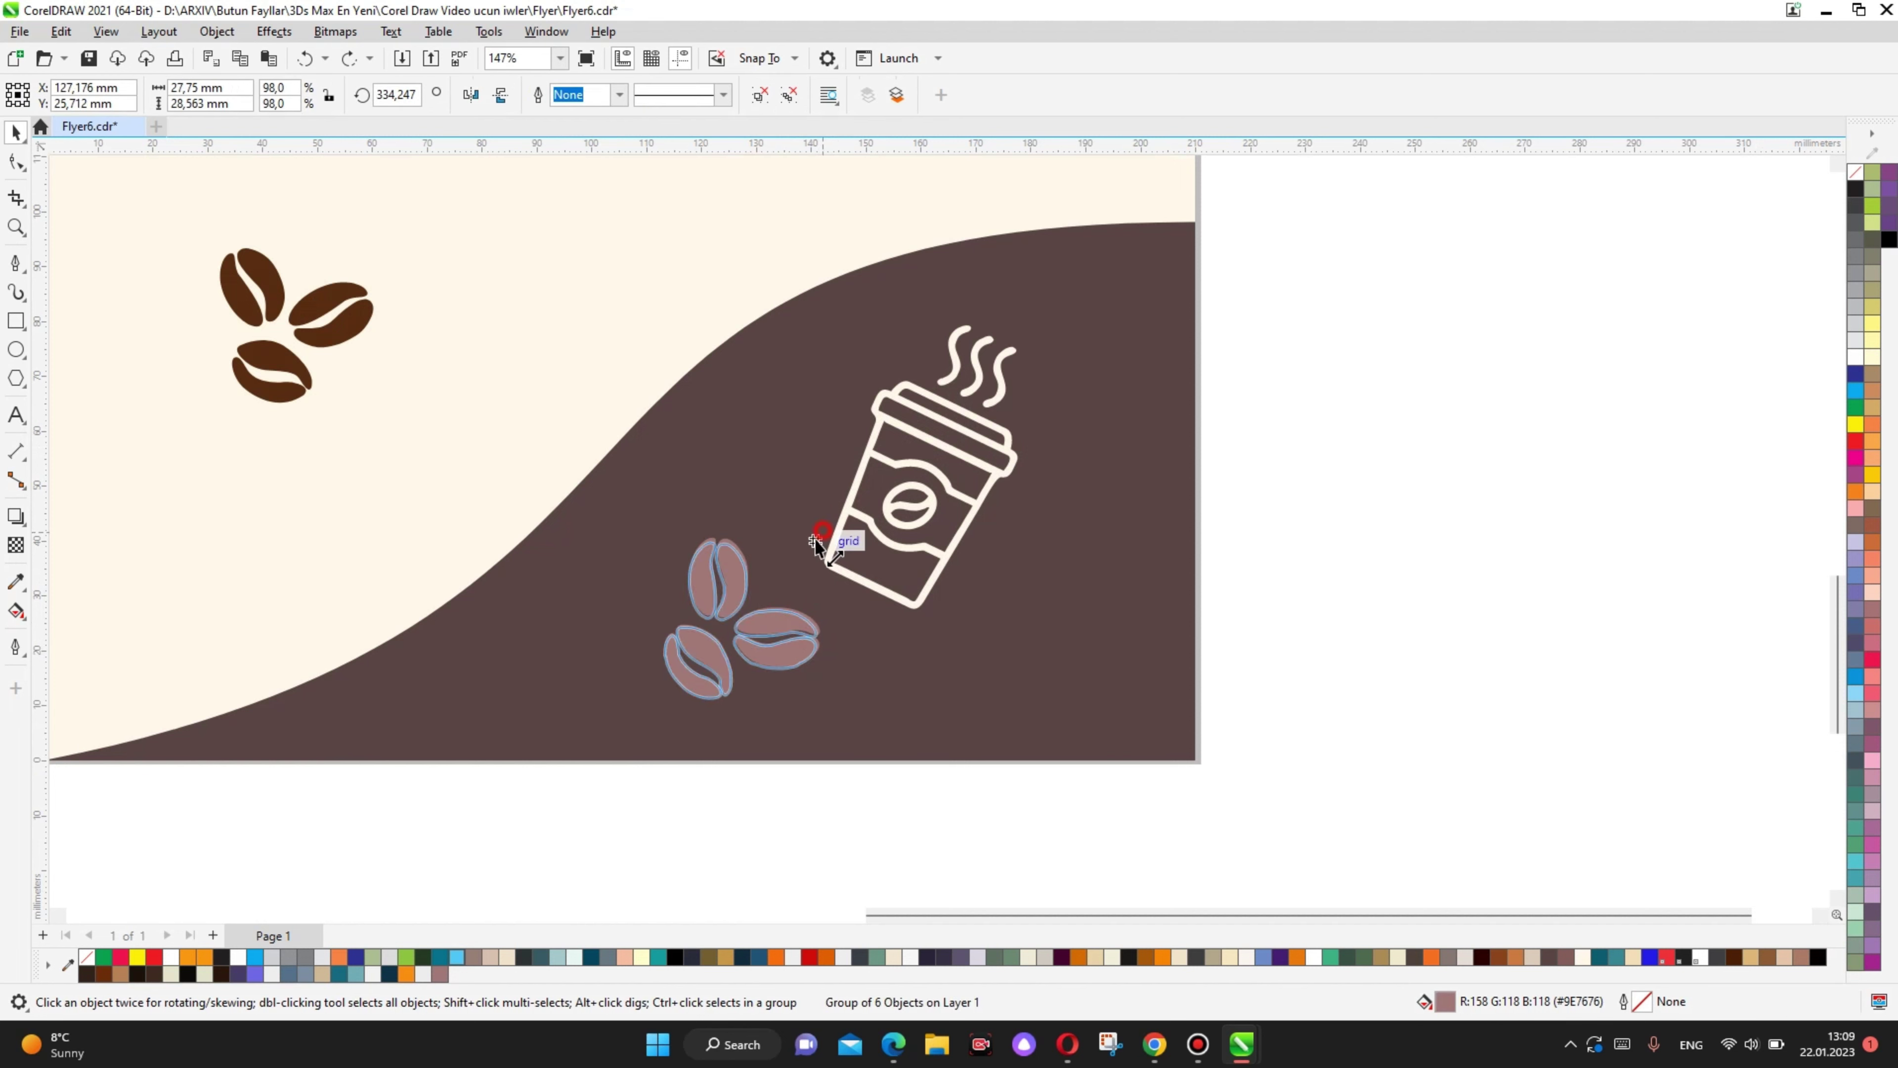
drag(762, 636, 792, 610)
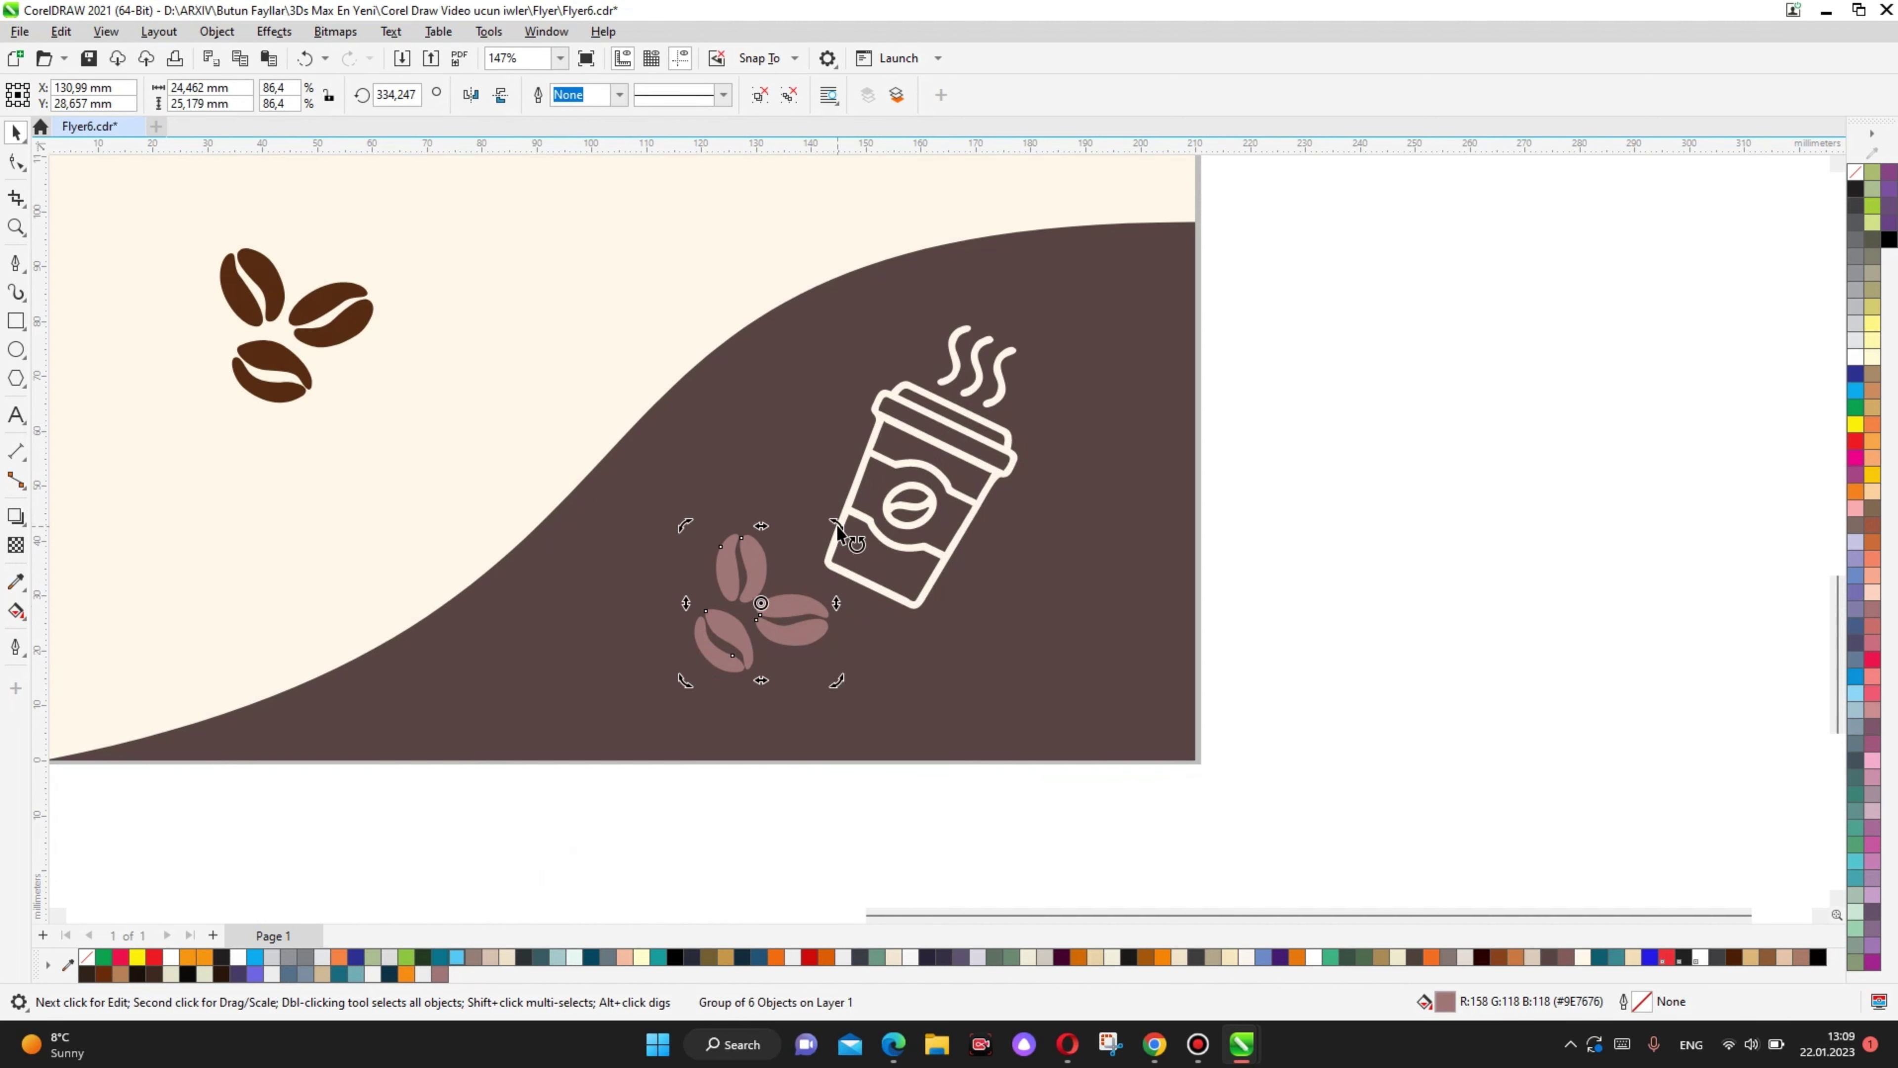
Step: Reposition the mauve bean group beside the takeaway cup
key(Escape)
scroll(1343, 587, down, 5)
scroll(1091, 662, up, 5)
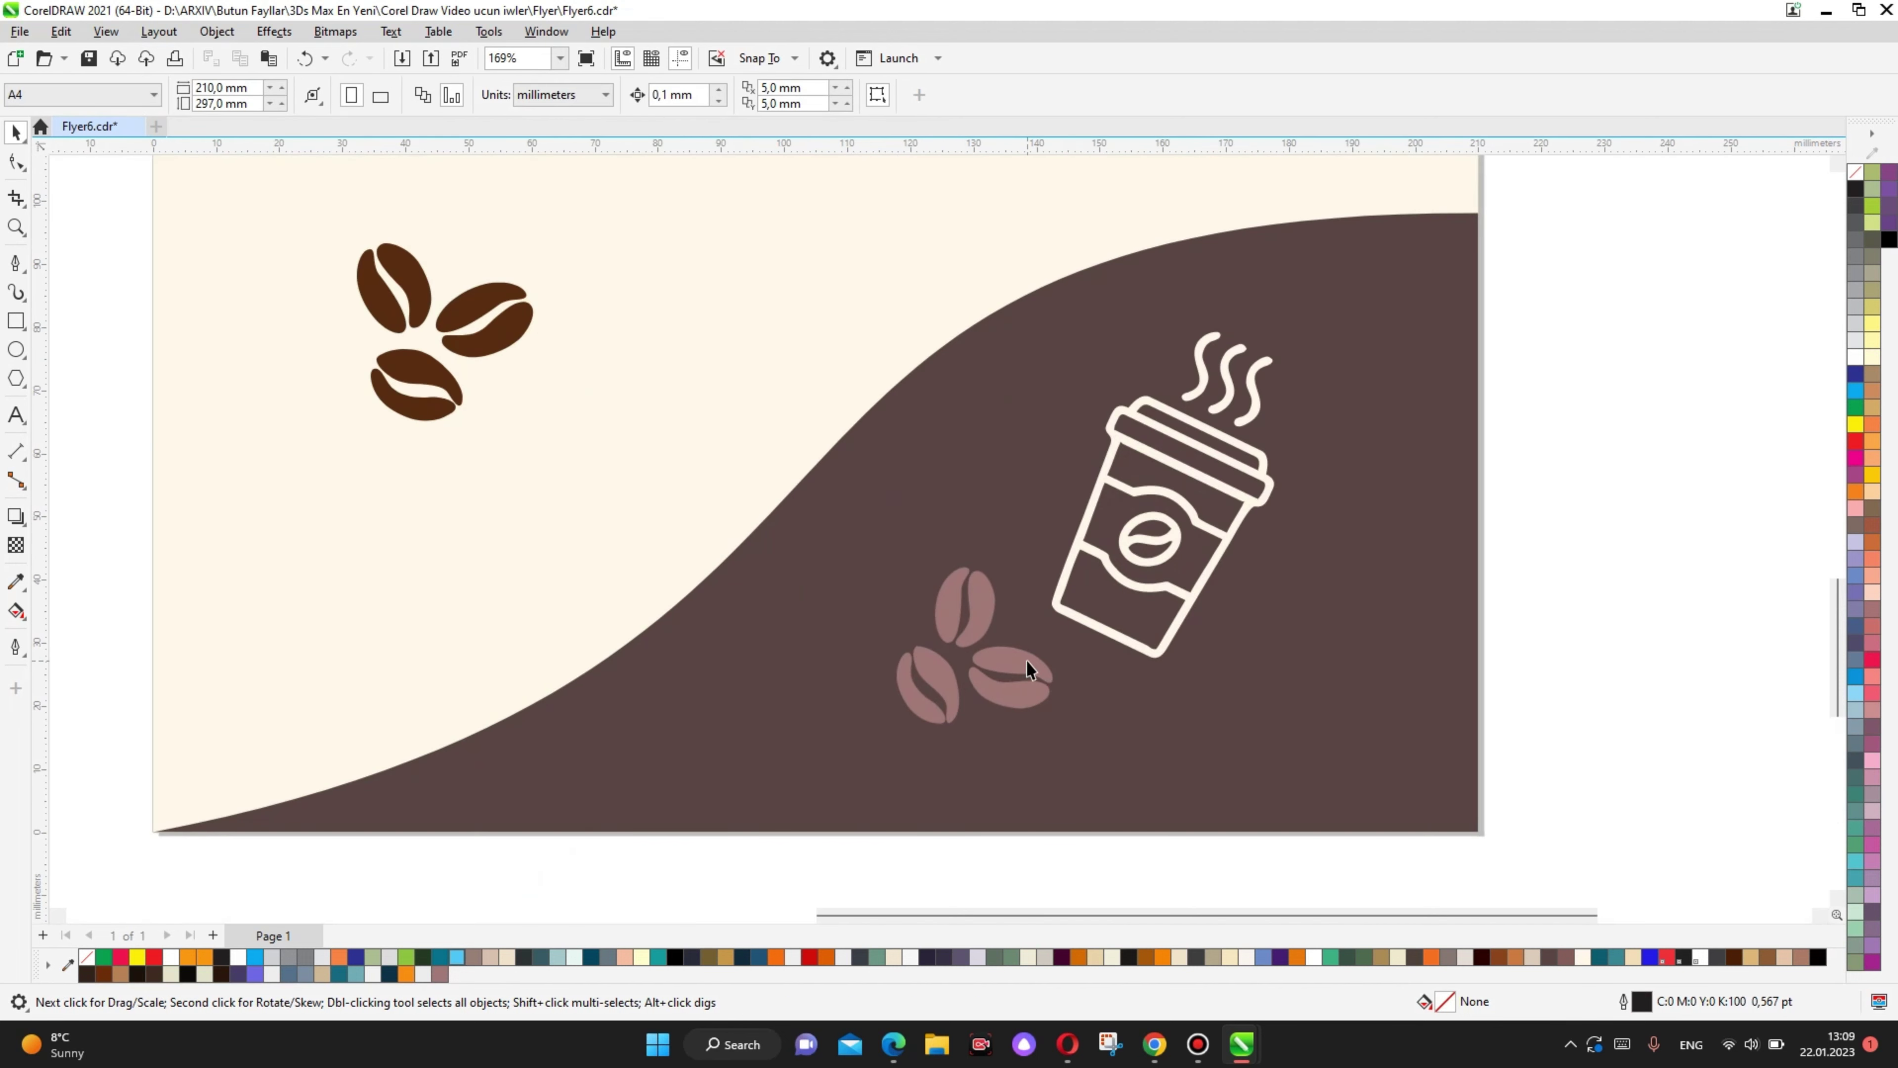
click(1002, 677)
drag(1002, 677, 1004, 671)
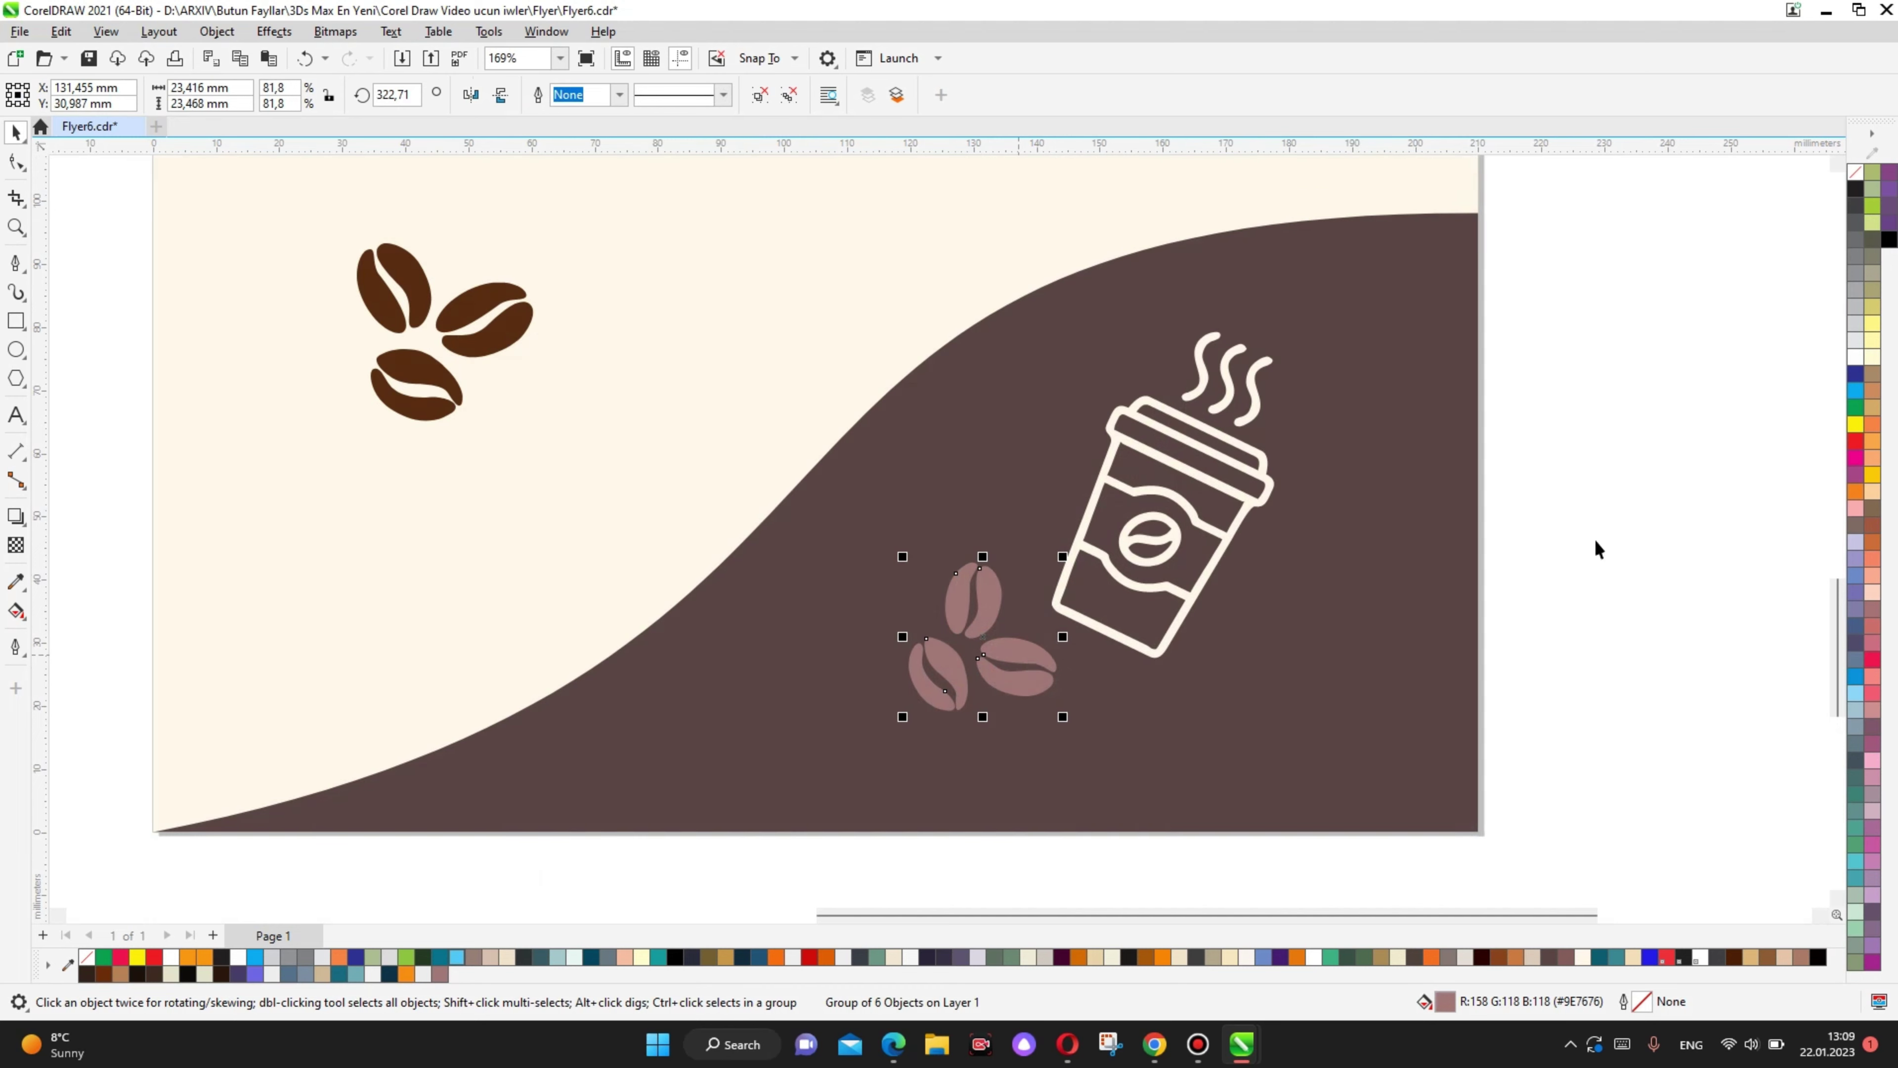
key(Escape)
scroll(984, 573, down, 3)
scroll(984, 573, up, 2)
Step: Recolour all the coffee bean halves dark grey-brown #594545
click(17, 582)
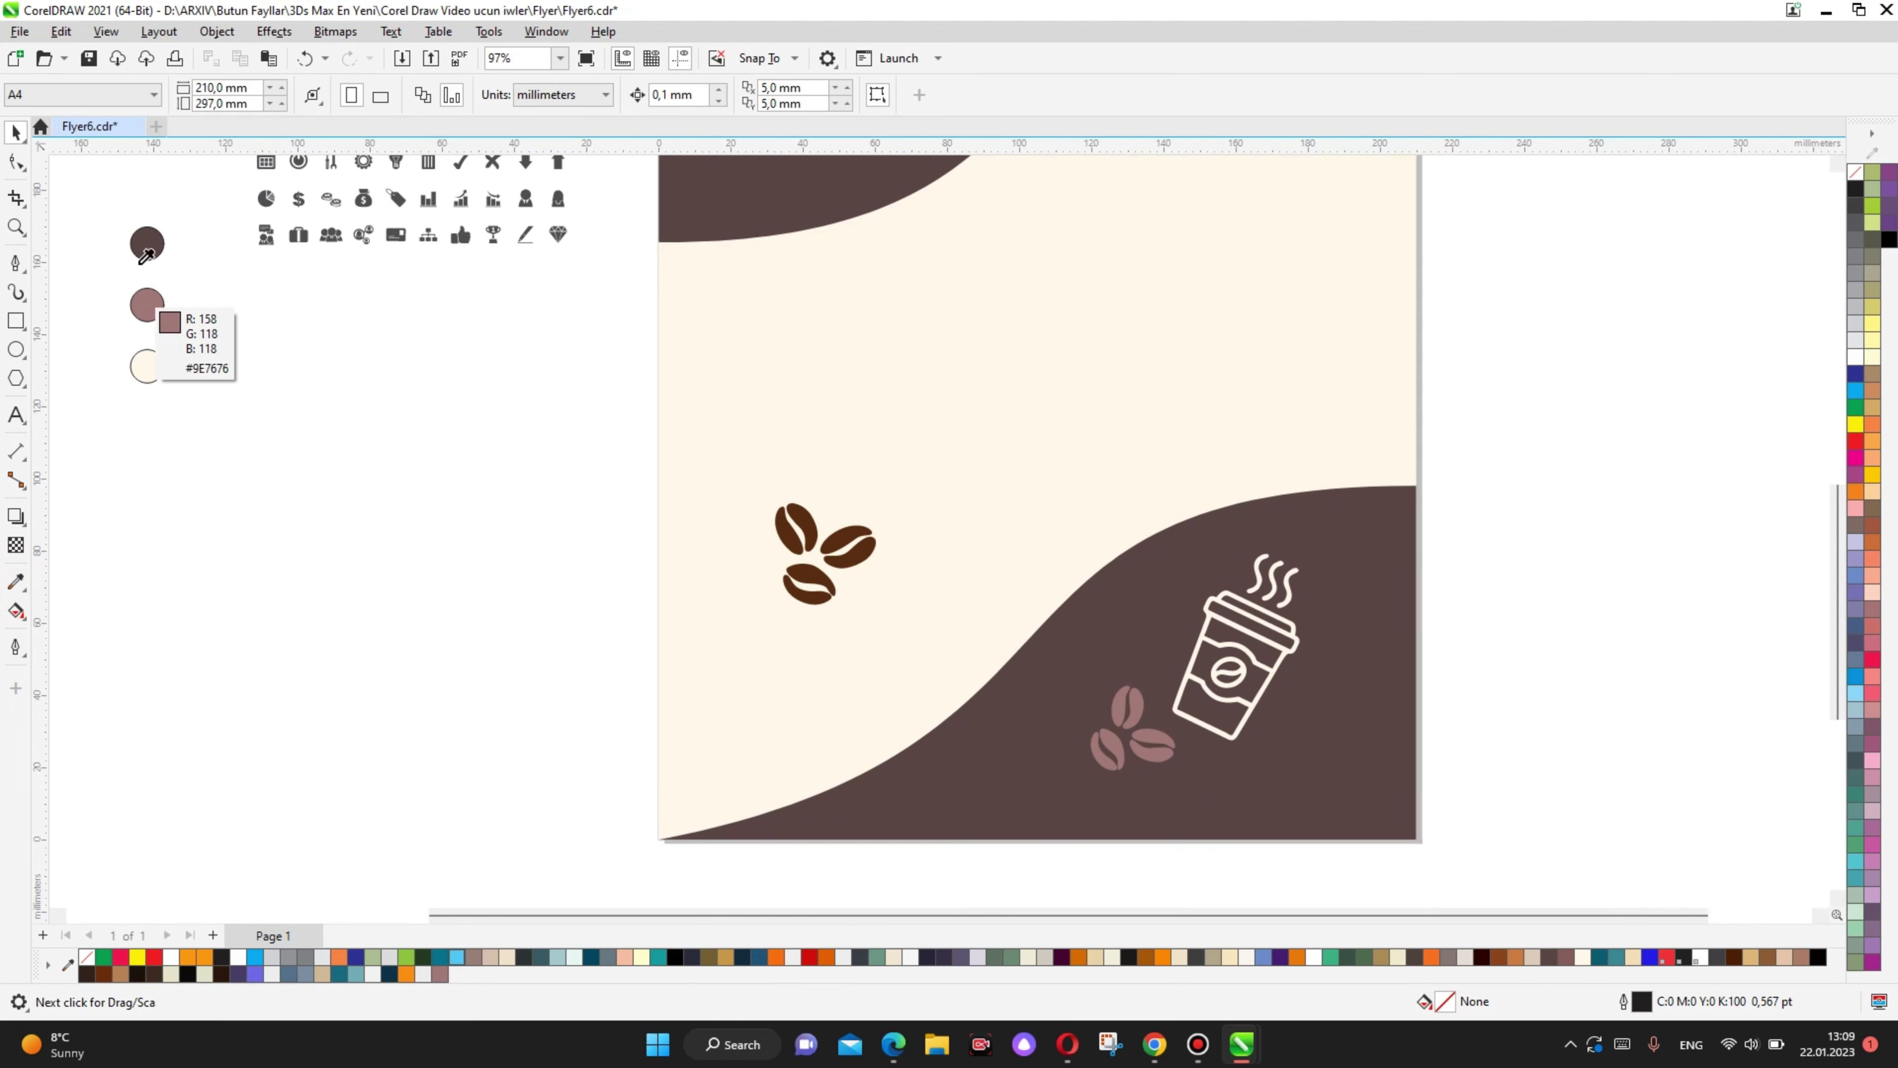
click(153, 231)
scroll(822, 553, up, 5)
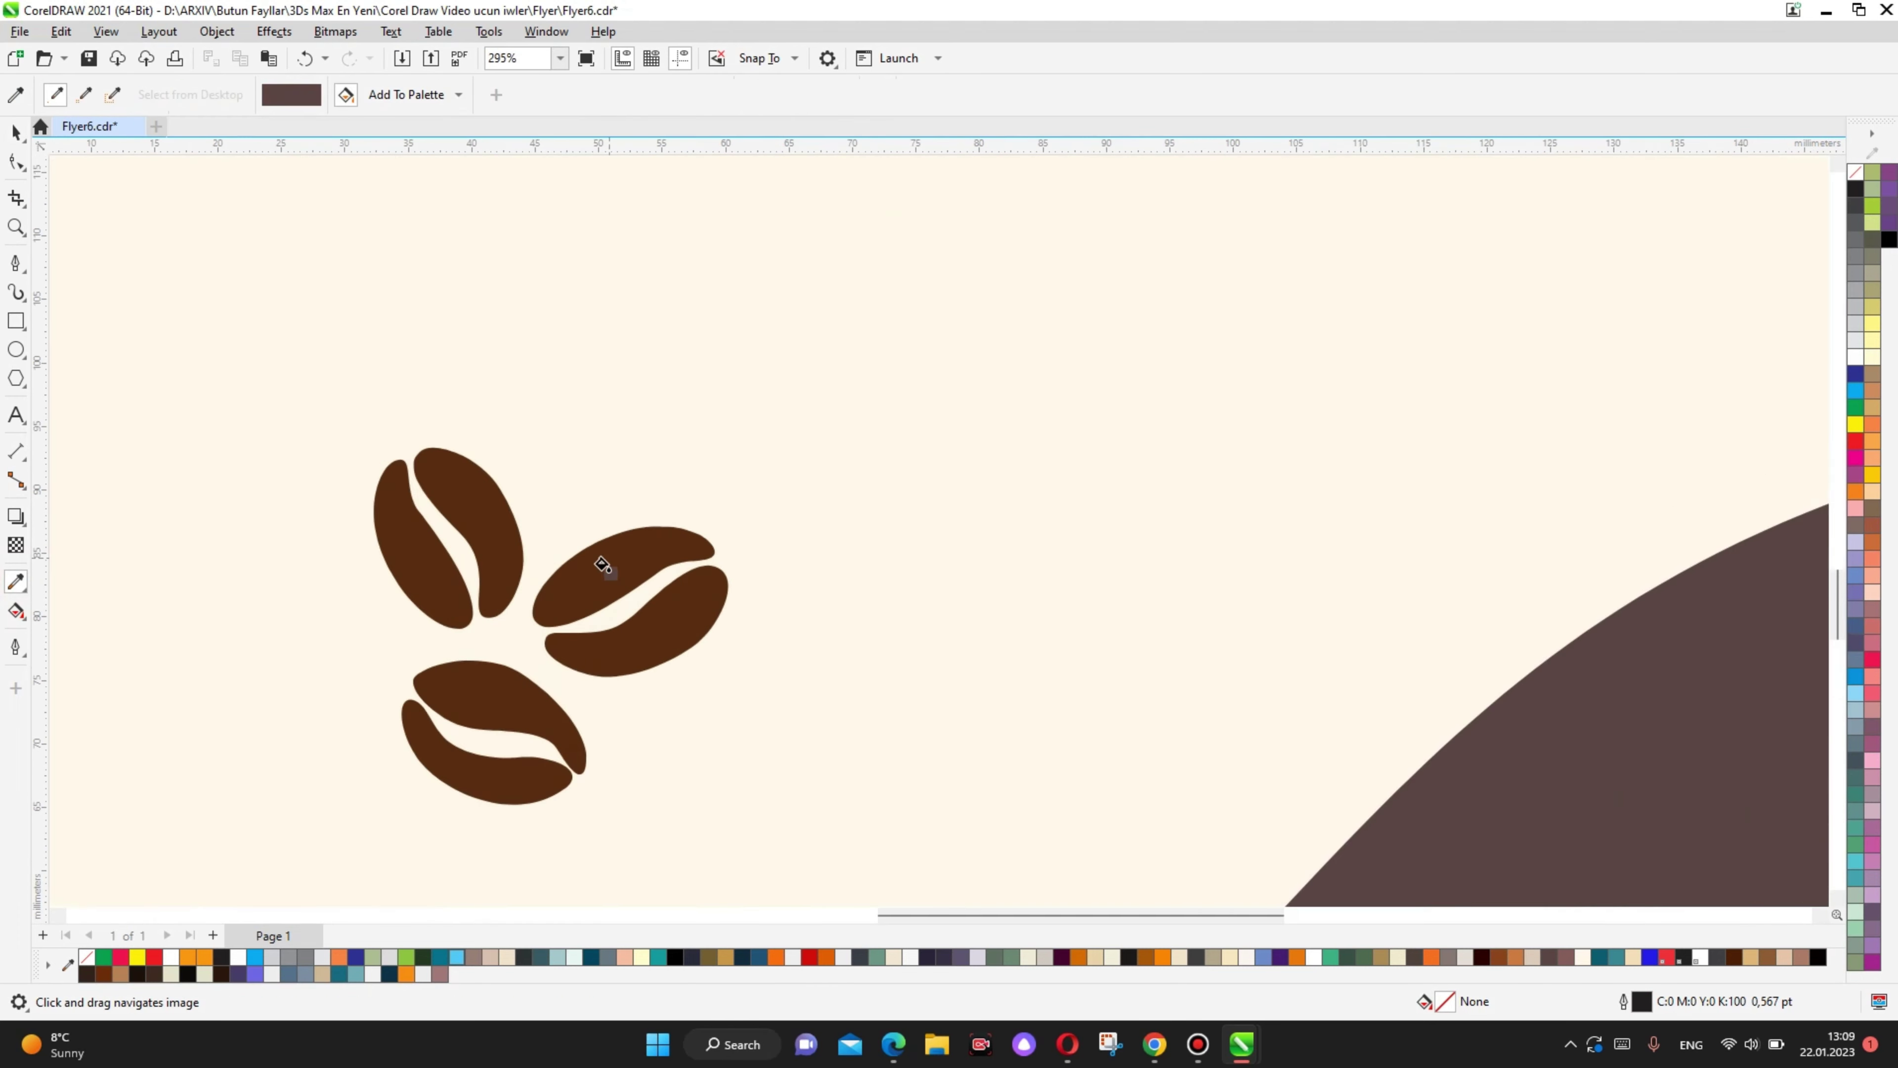
click(606, 564)
click(658, 643)
click(461, 783)
click(413, 533)
click(456, 512)
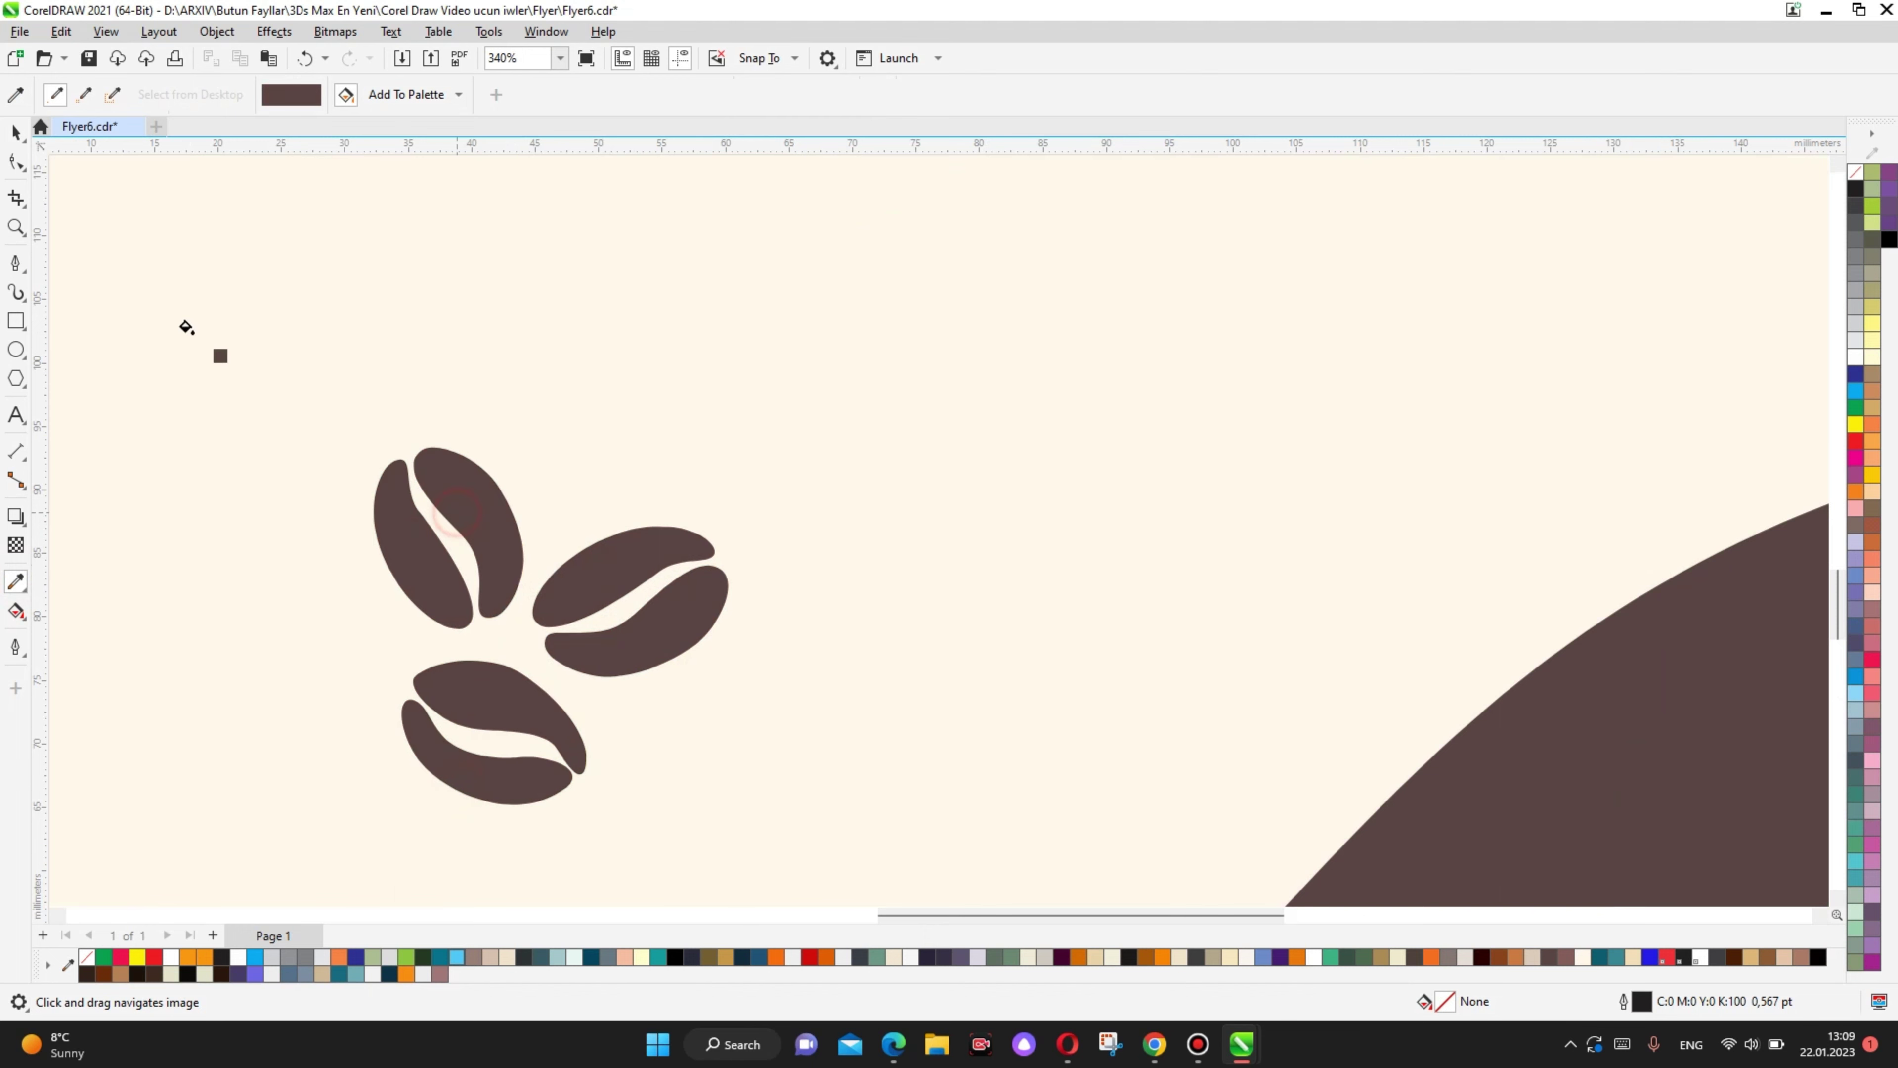
Step: Drag the recoloured bean group toward the page's upper middle
click(15, 133)
scroll(725, 581, down, 5)
scroll(695, 591, up, 1)
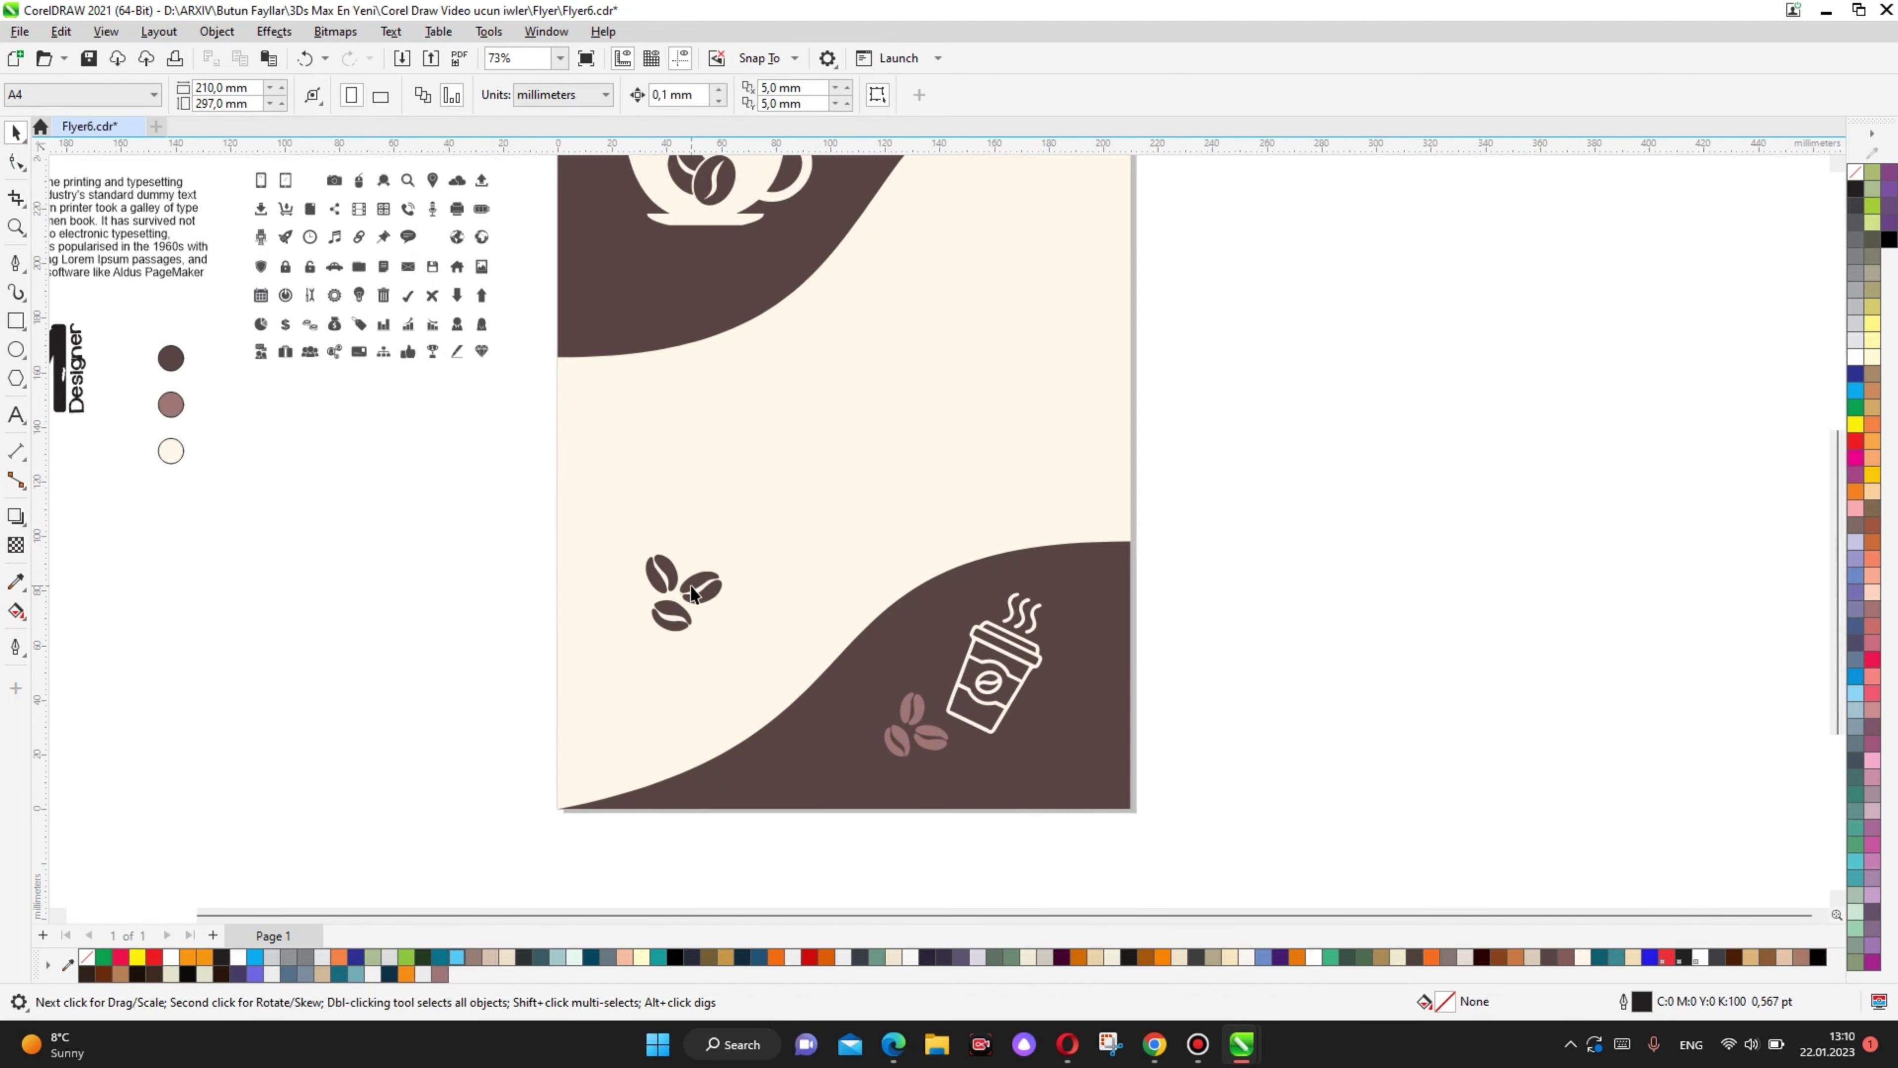
mouse_move(703, 591)
mouse_down()
mouse_move(885, 348)
mouse_move(687, 623)
mouse_move(911, 325)
mouse_up()
Step: Copy the bean cluster to the top-right cream area and scale the copy down
right_click(887, 349)
click(1287, 303)
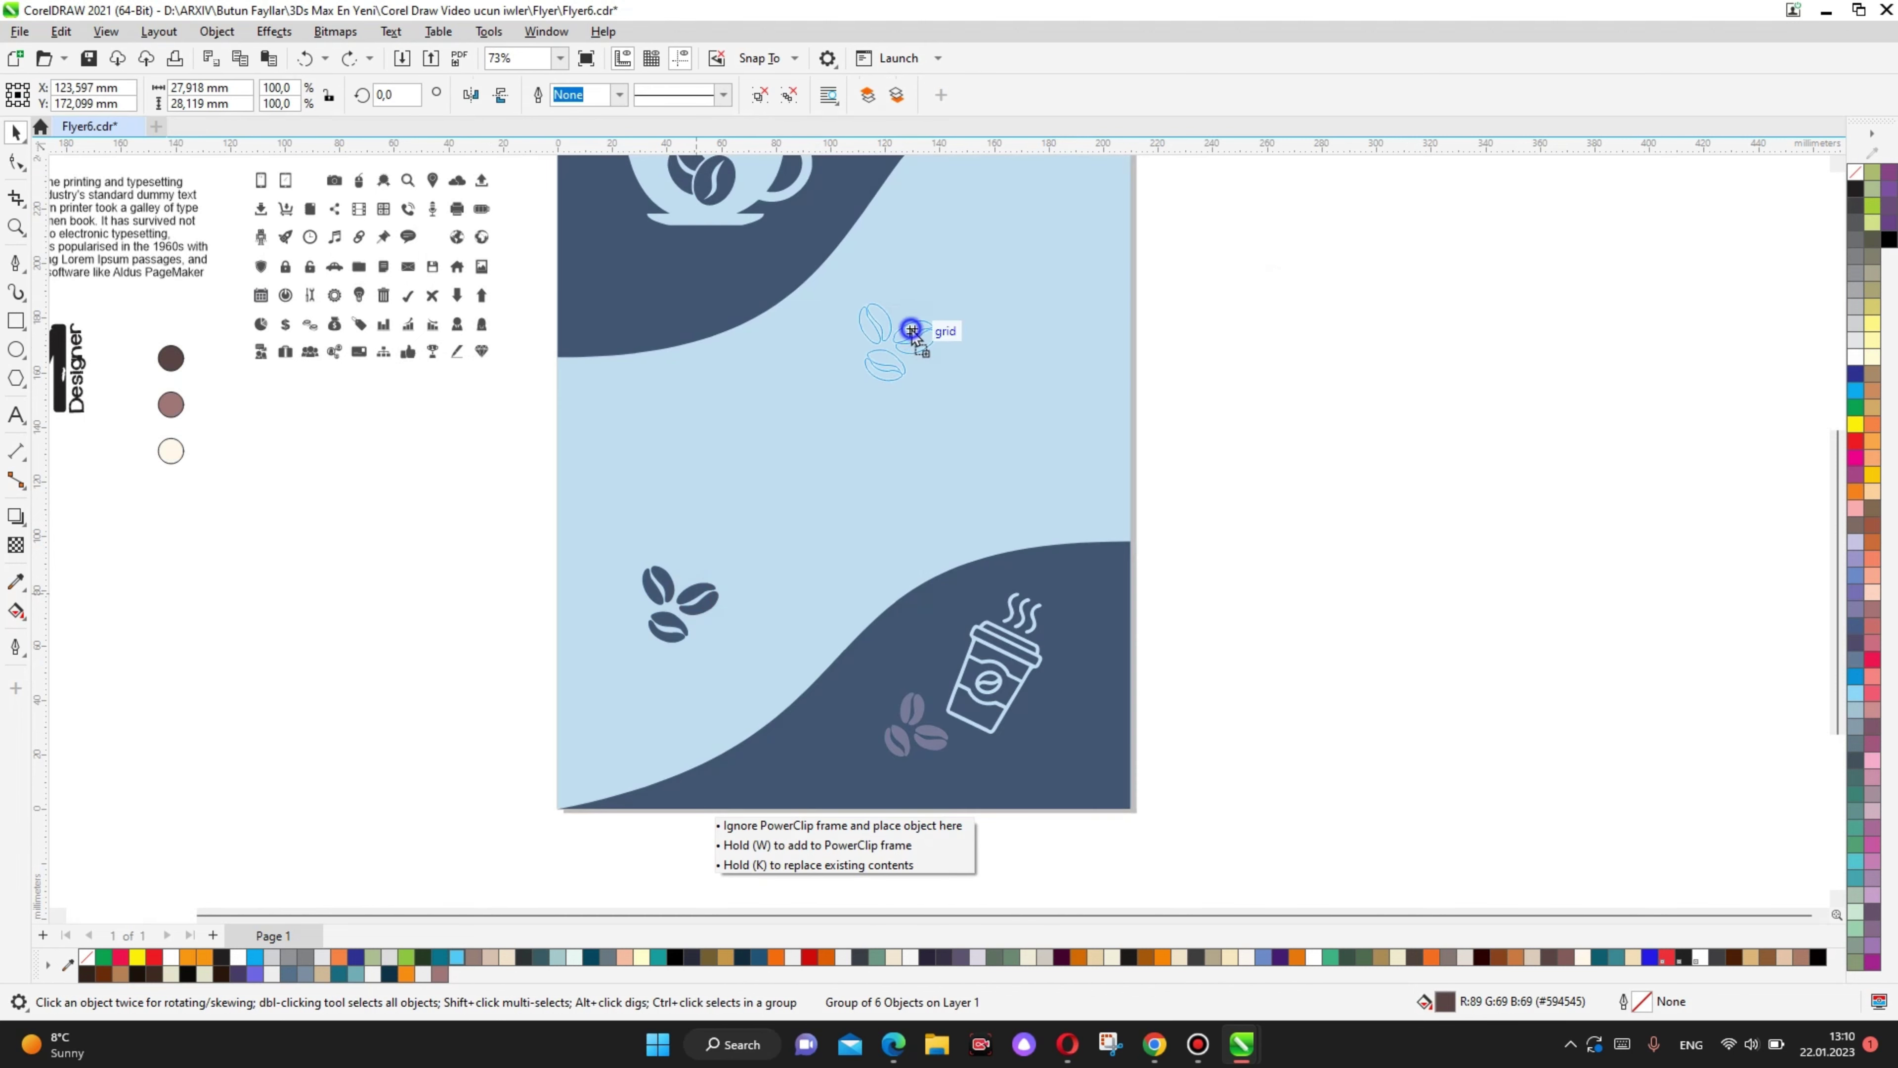
scroll(764, 574, up, 1)
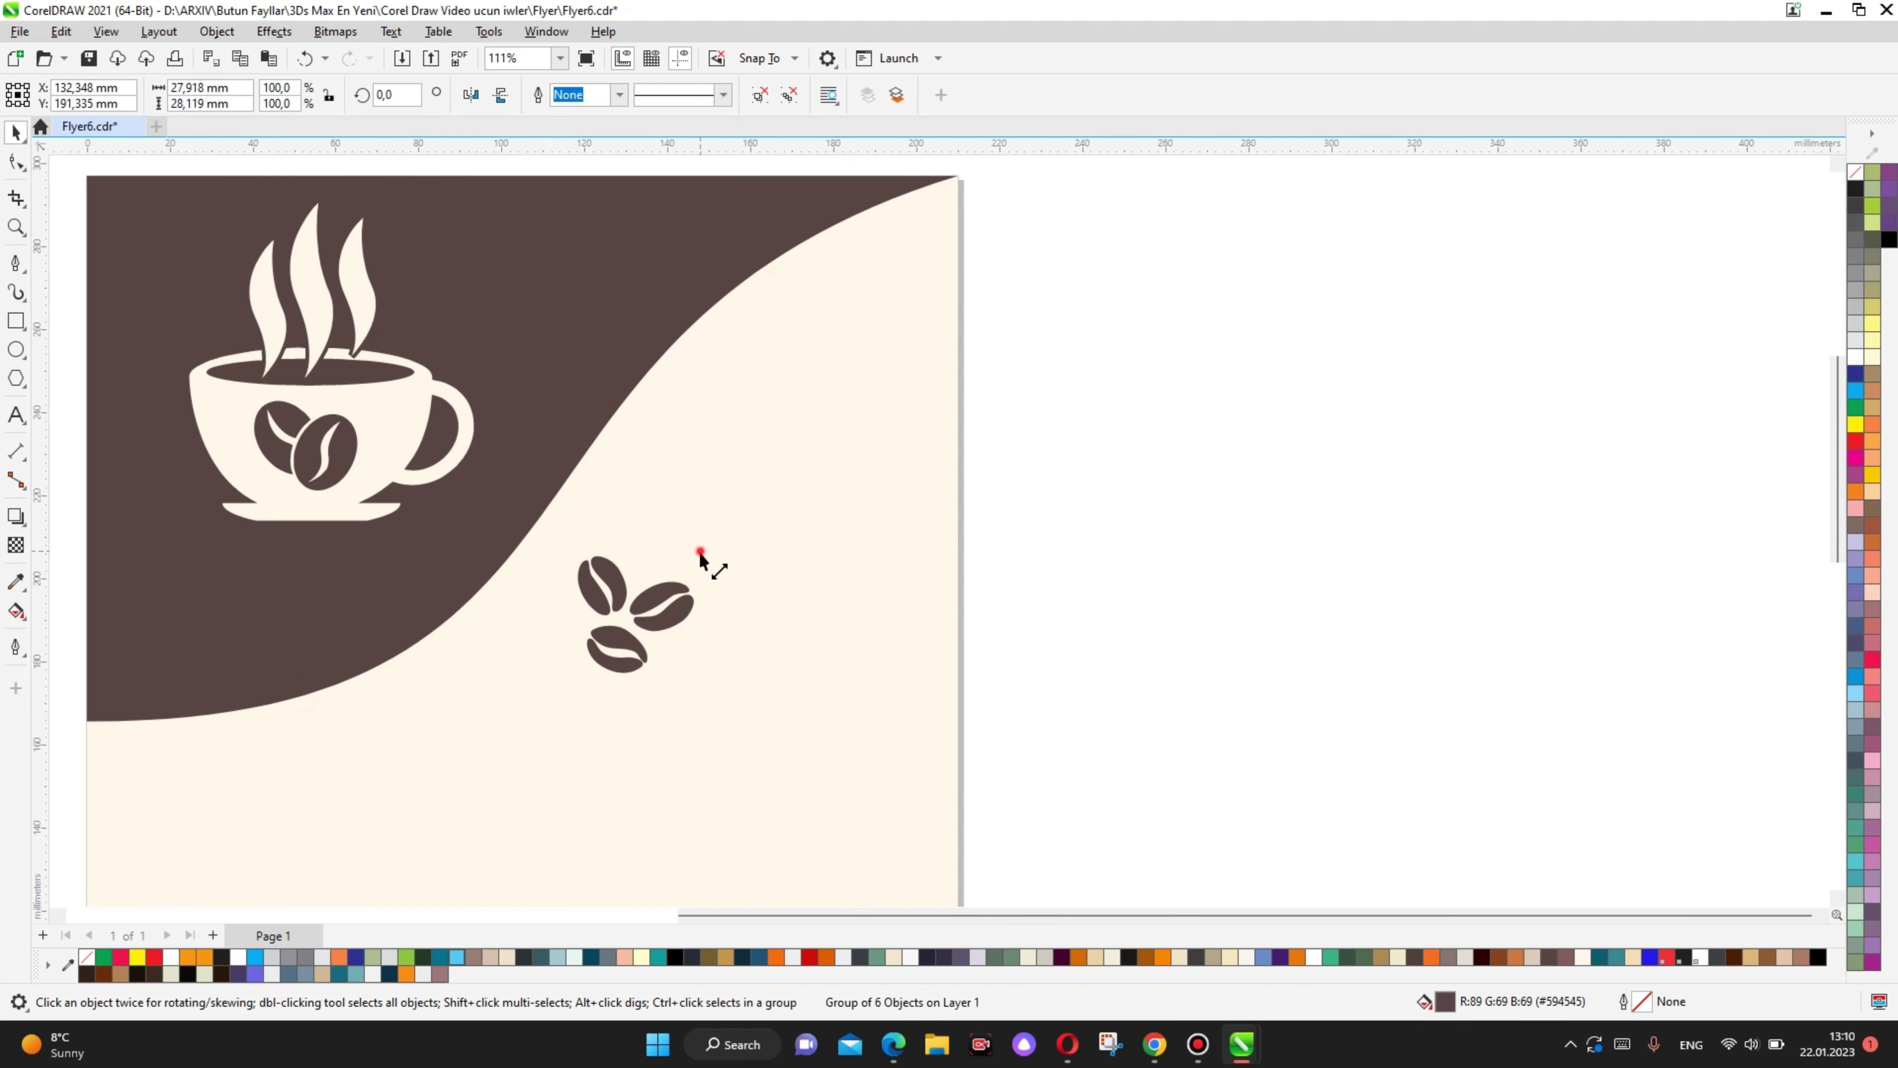
mouse_move(702, 553)
mouse_down()
mouse_move(649, 604)
mouse_move(662, 551)
mouse_up()
click(1206, 472)
Step: Ungroup the small cluster and place a duplicate bean beside it, rotated upright
click(779, 97)
scroll(635, 586, up, 2)
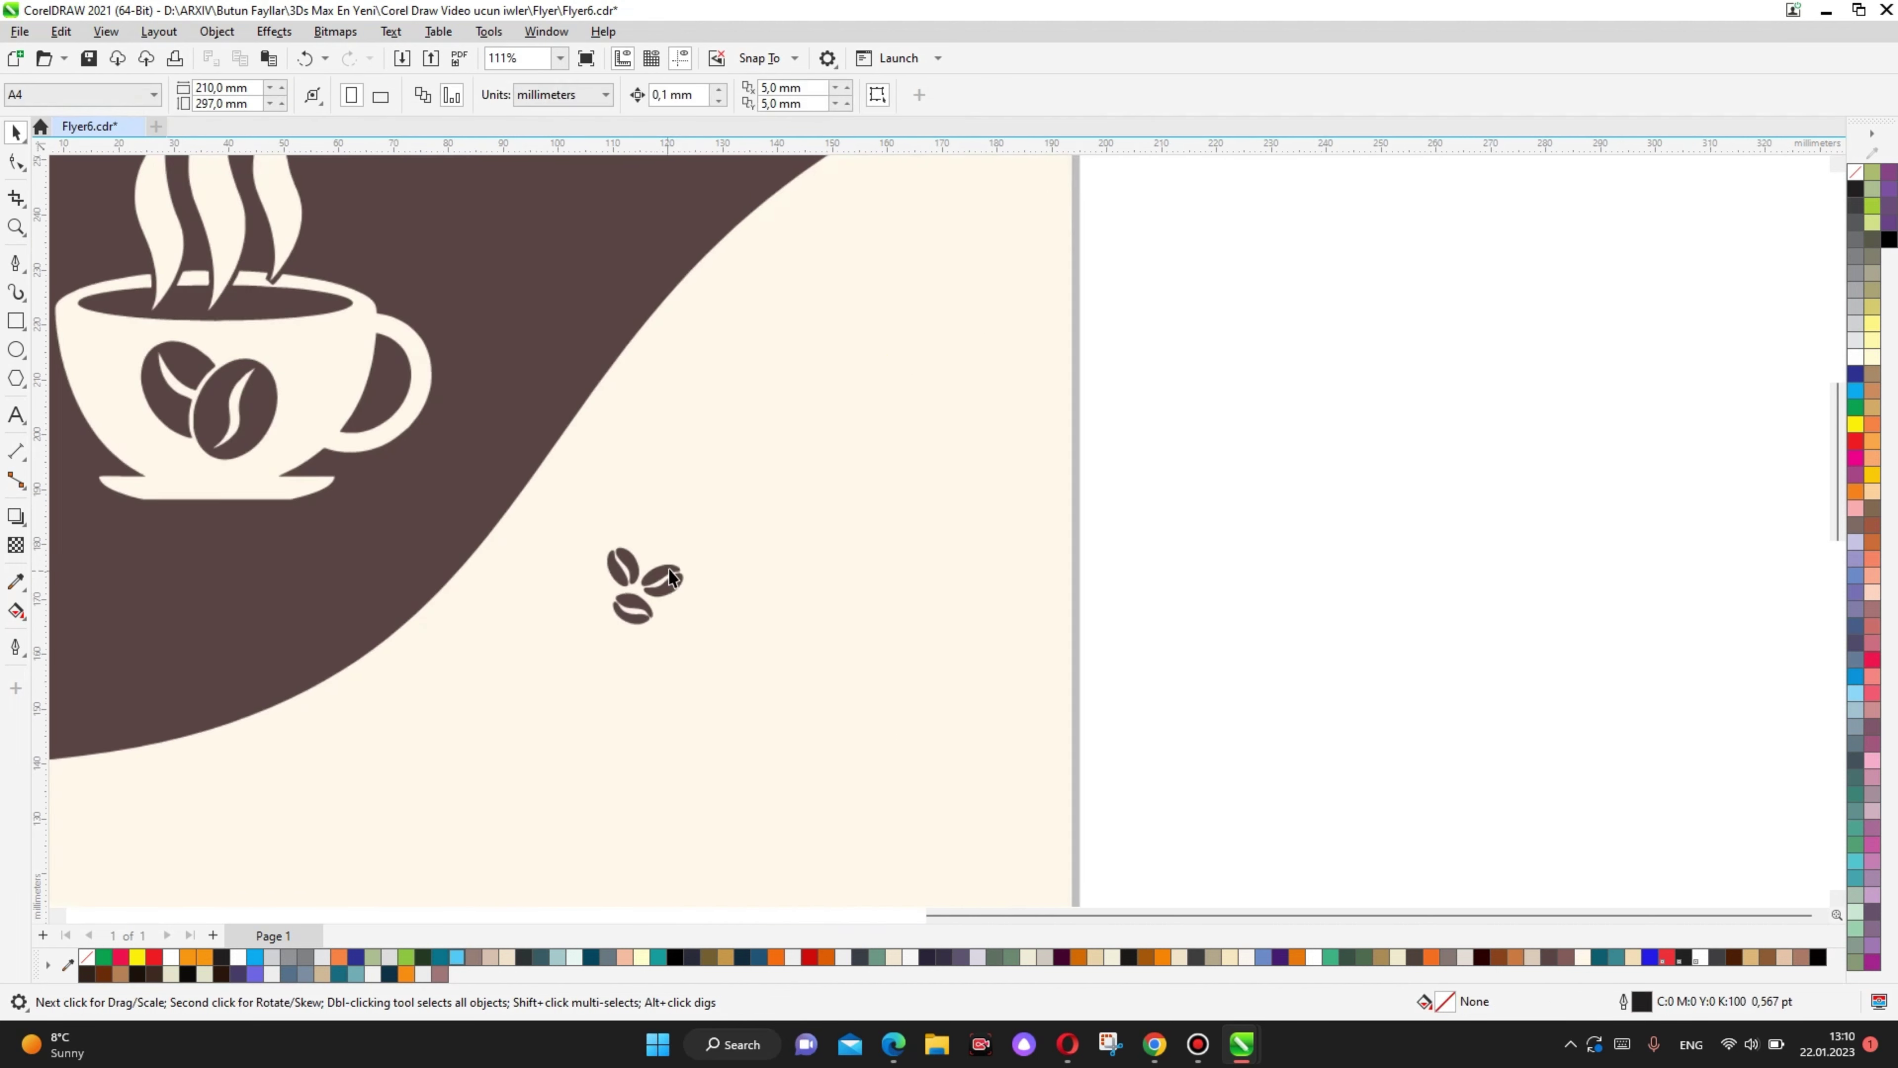
scroll(636, 587, up, 1)
click(680, 596)
shift+click(674, 590)
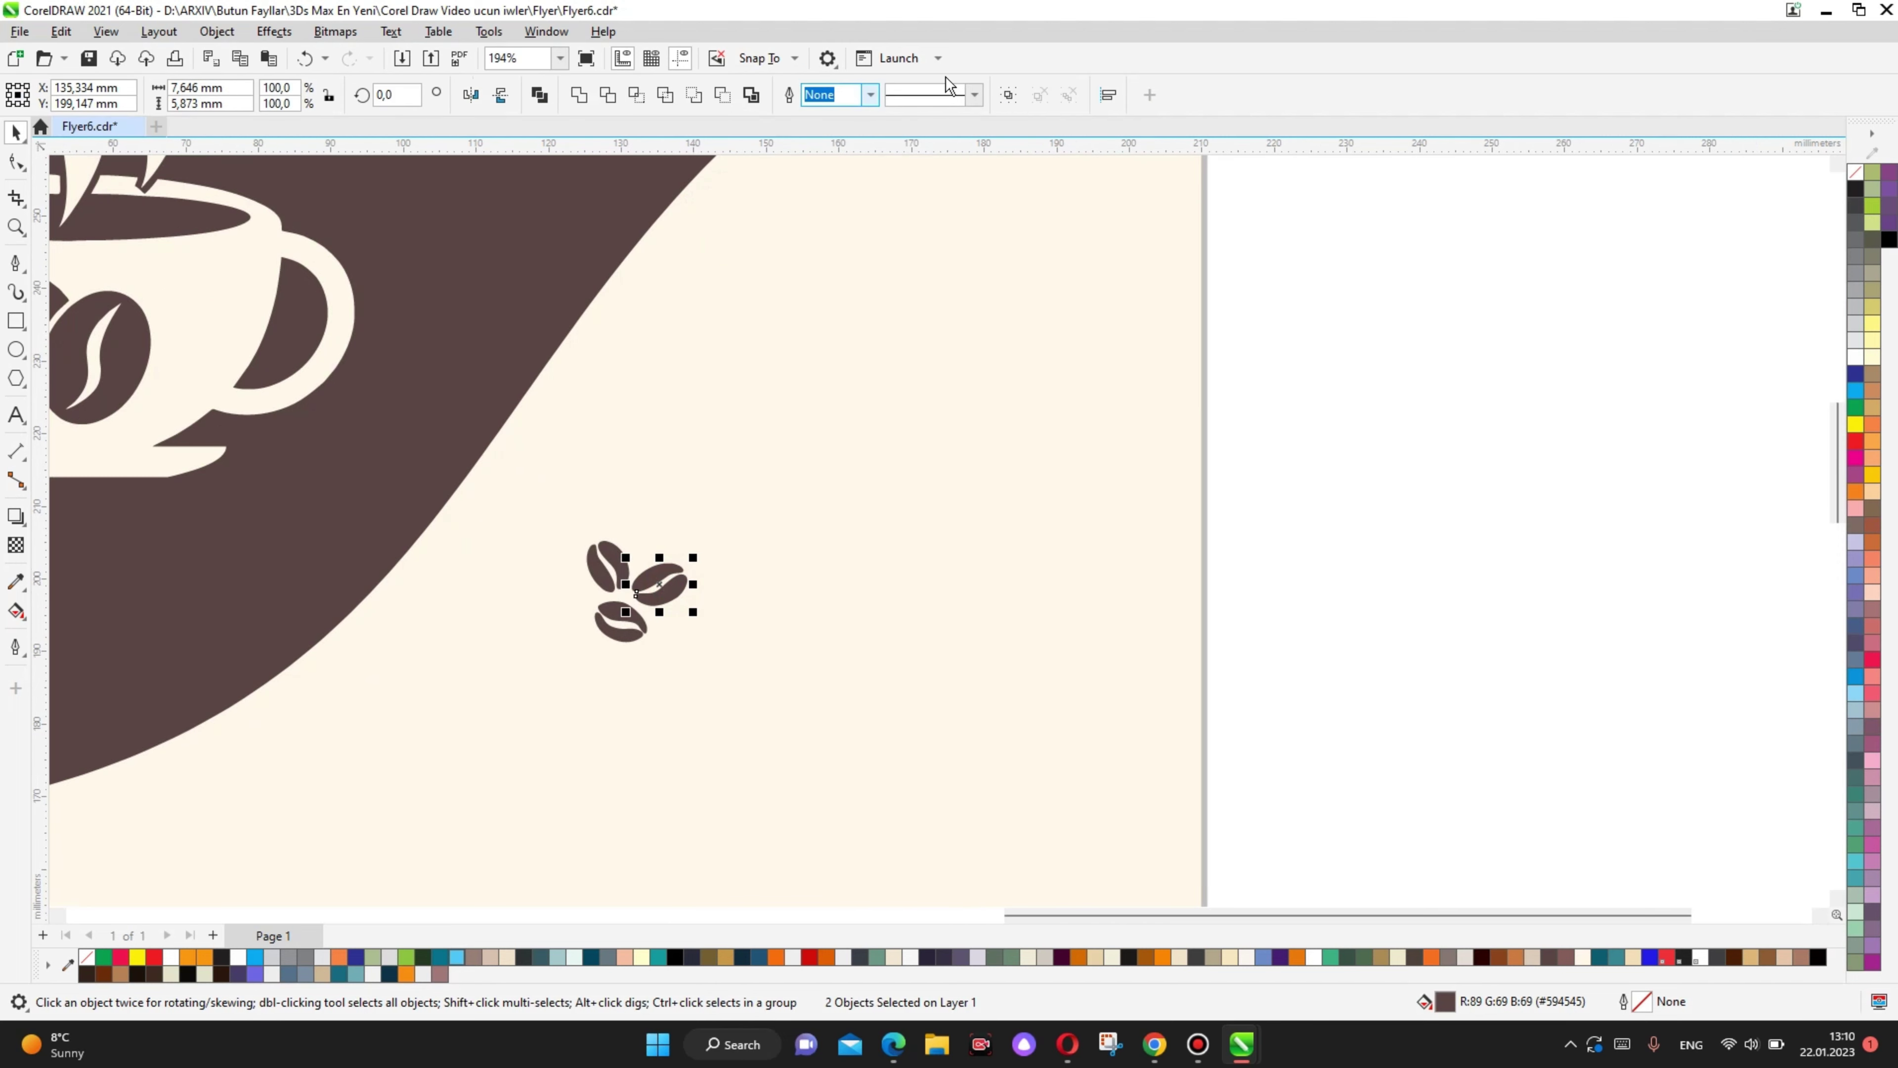
mouse_move(661, 564)
mouse_down()
mouse_move(774, 572)
mouse_move(796, 628)
mouse_move(708, 416)
mouse_move(754, 488)
mouse_move(768, 477)
mouse_move(759, 503)
mouse_move(740, 426)
mouse_move(762, 535)
mouse_up()
click(751, 477)
scroll(948, 453, down, 3)
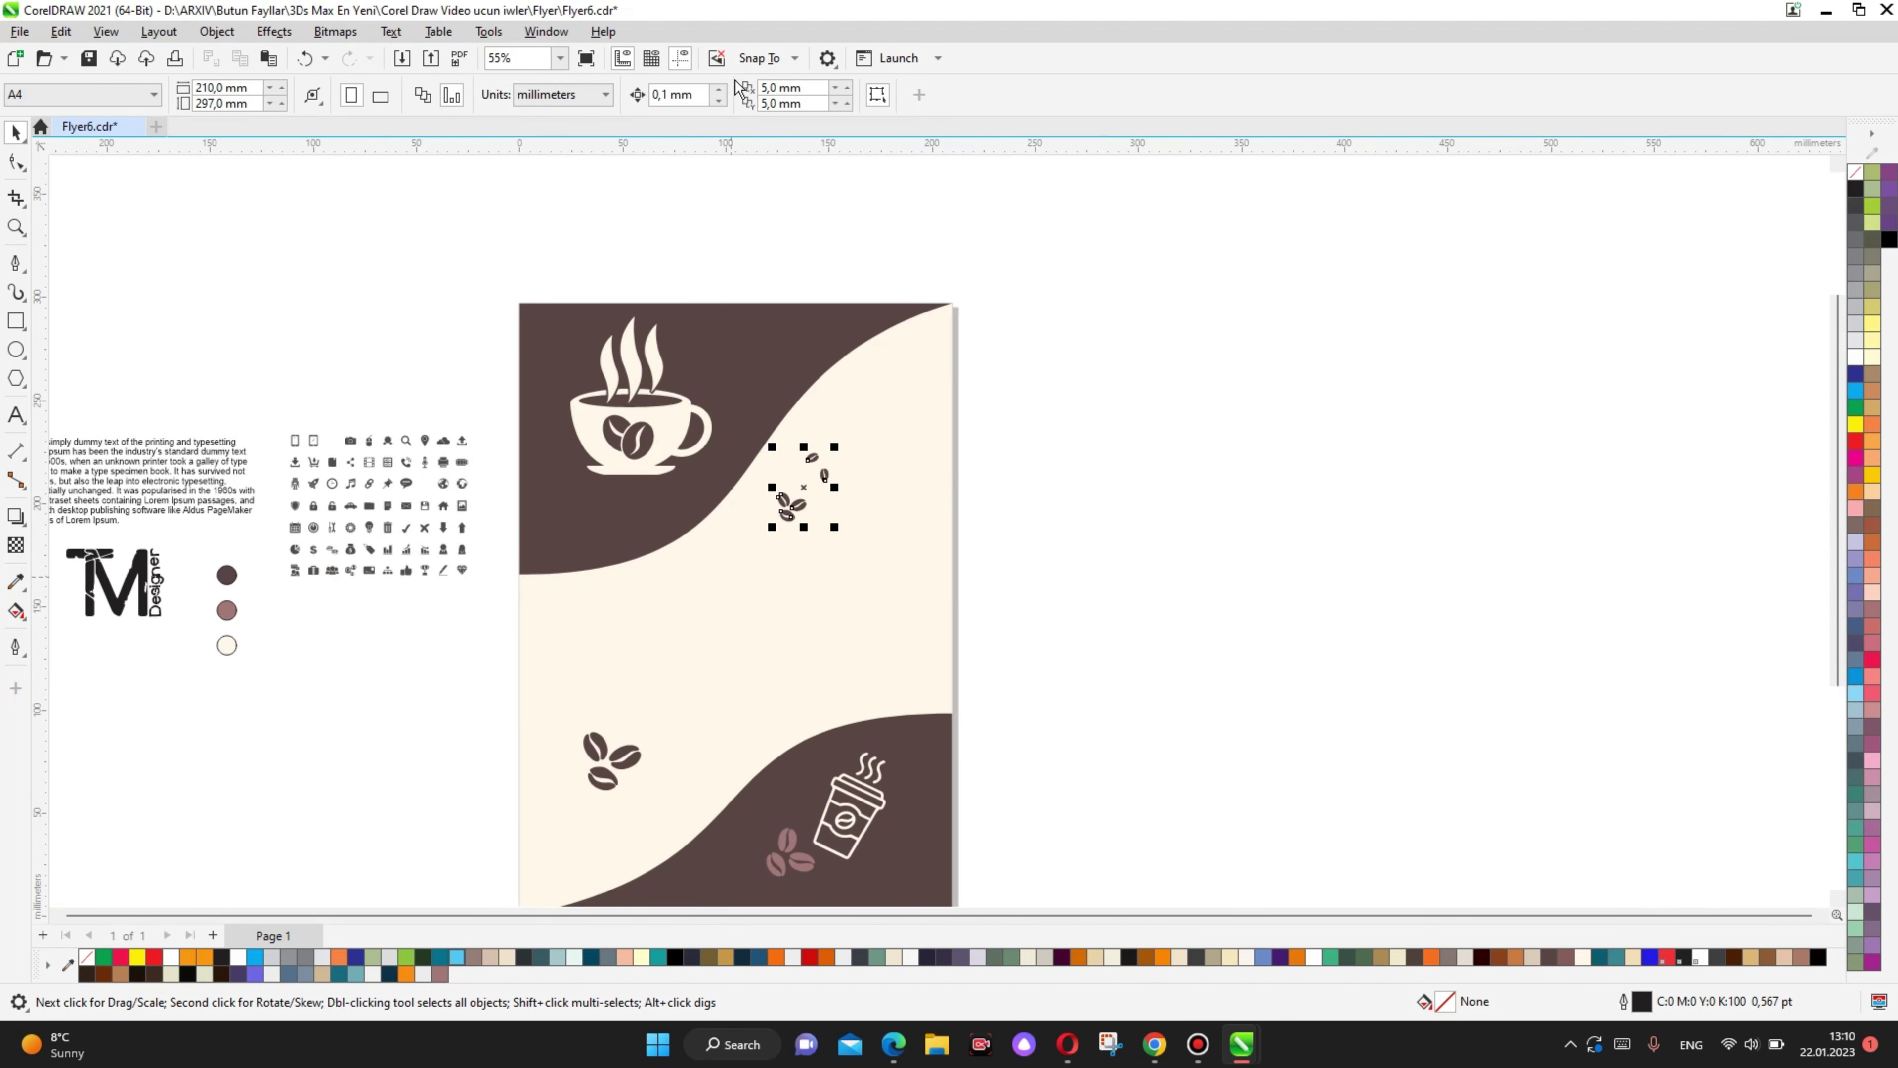
click(1057, 440)
scroll(972, 463, down, 1)
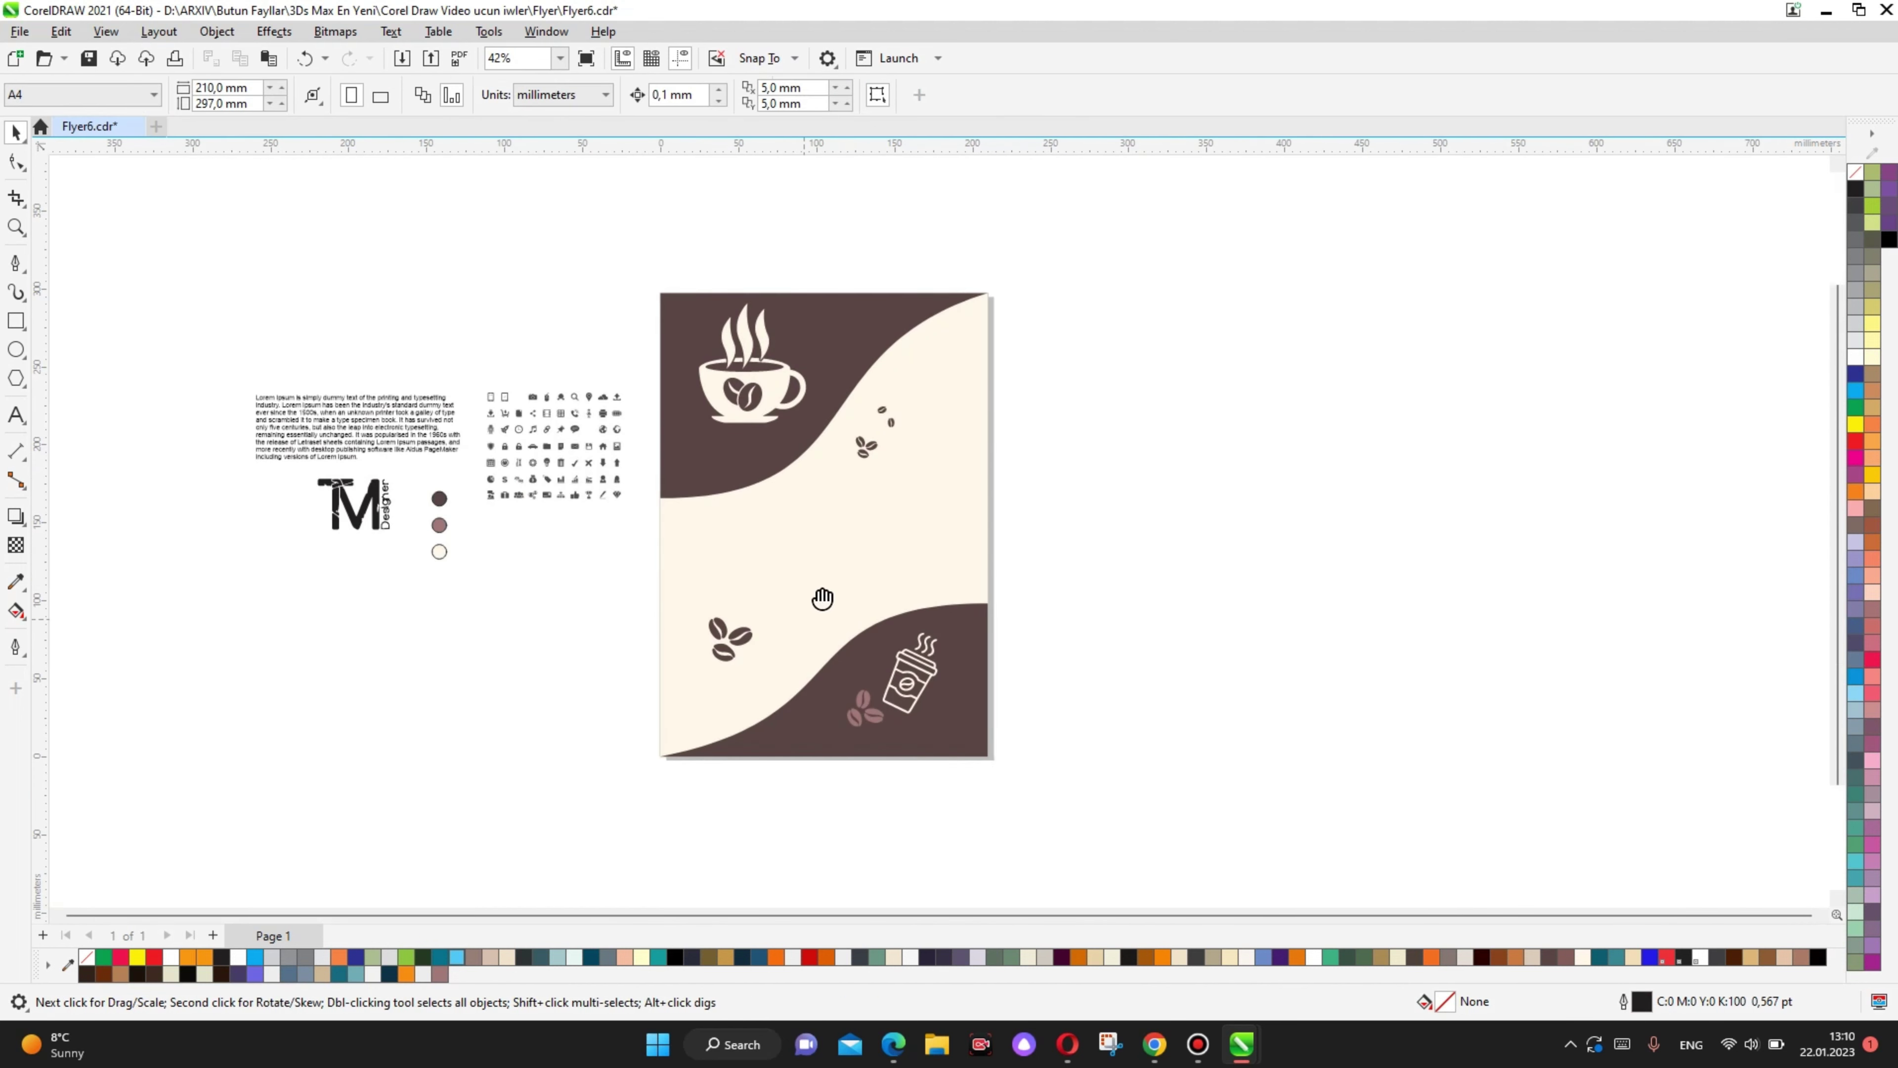
scroll(817, 486, up, 1)
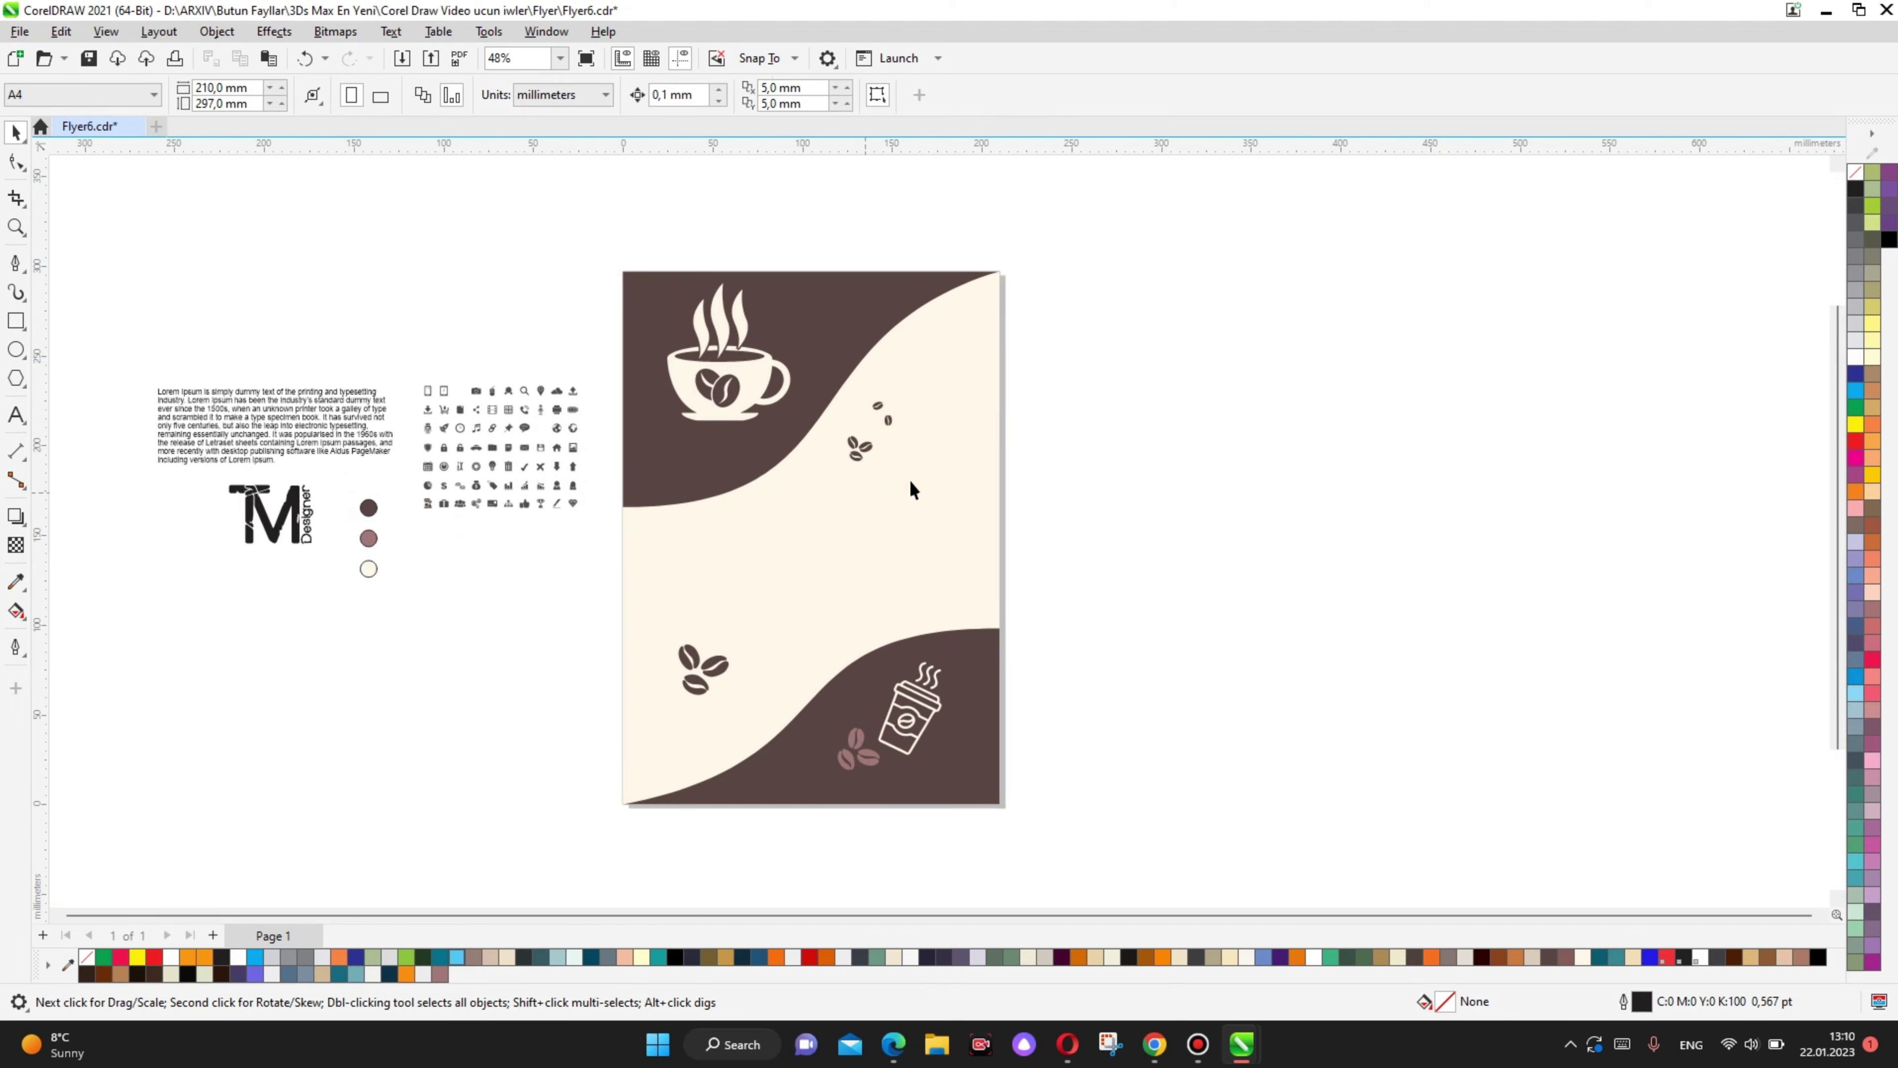
scroll(928, 516, down, 1)
scroll(923, 553, down, 1)
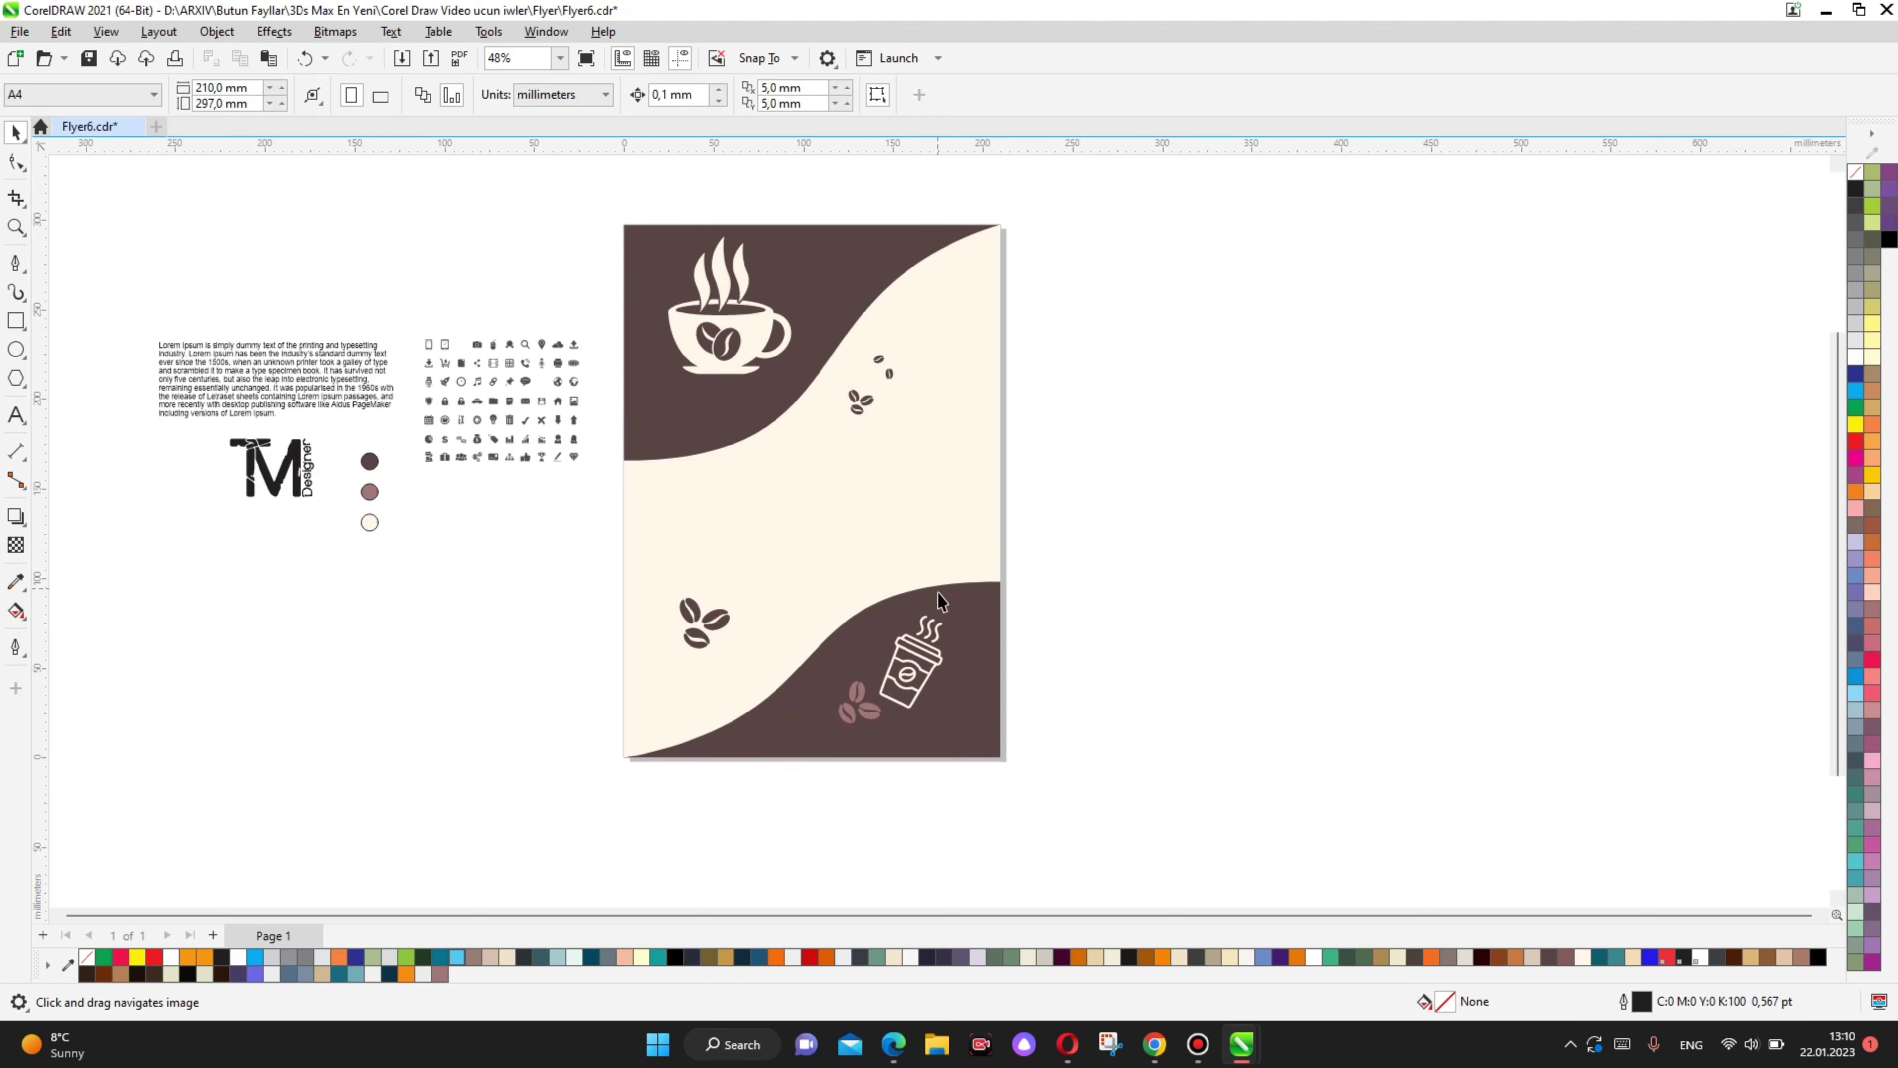
scroll(938, 592, up, 1)
Step: Place the TM Designer logo top-right and recolour it the beans' dark grey-brown
drag(213, 494, 976, 340)
scroll(975, 340, up, 3)
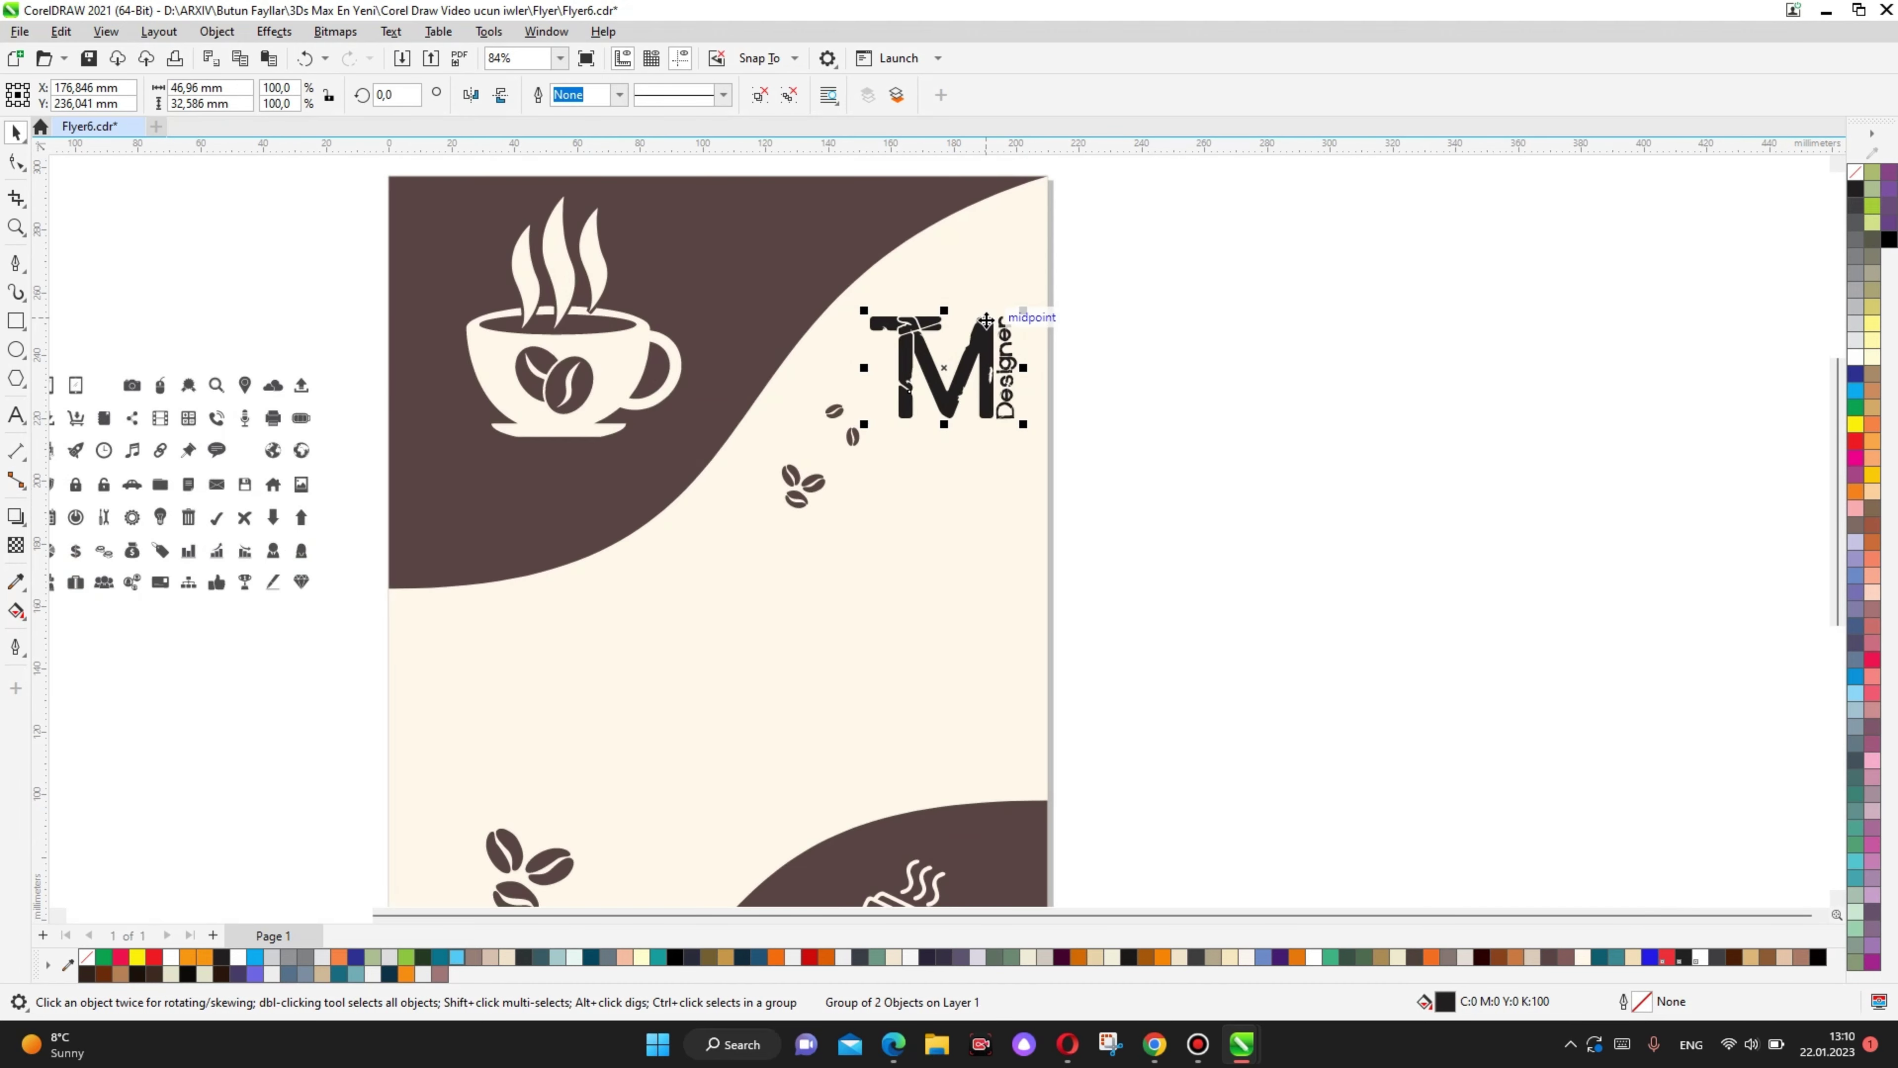
scroll(1145, 362, down, 2)
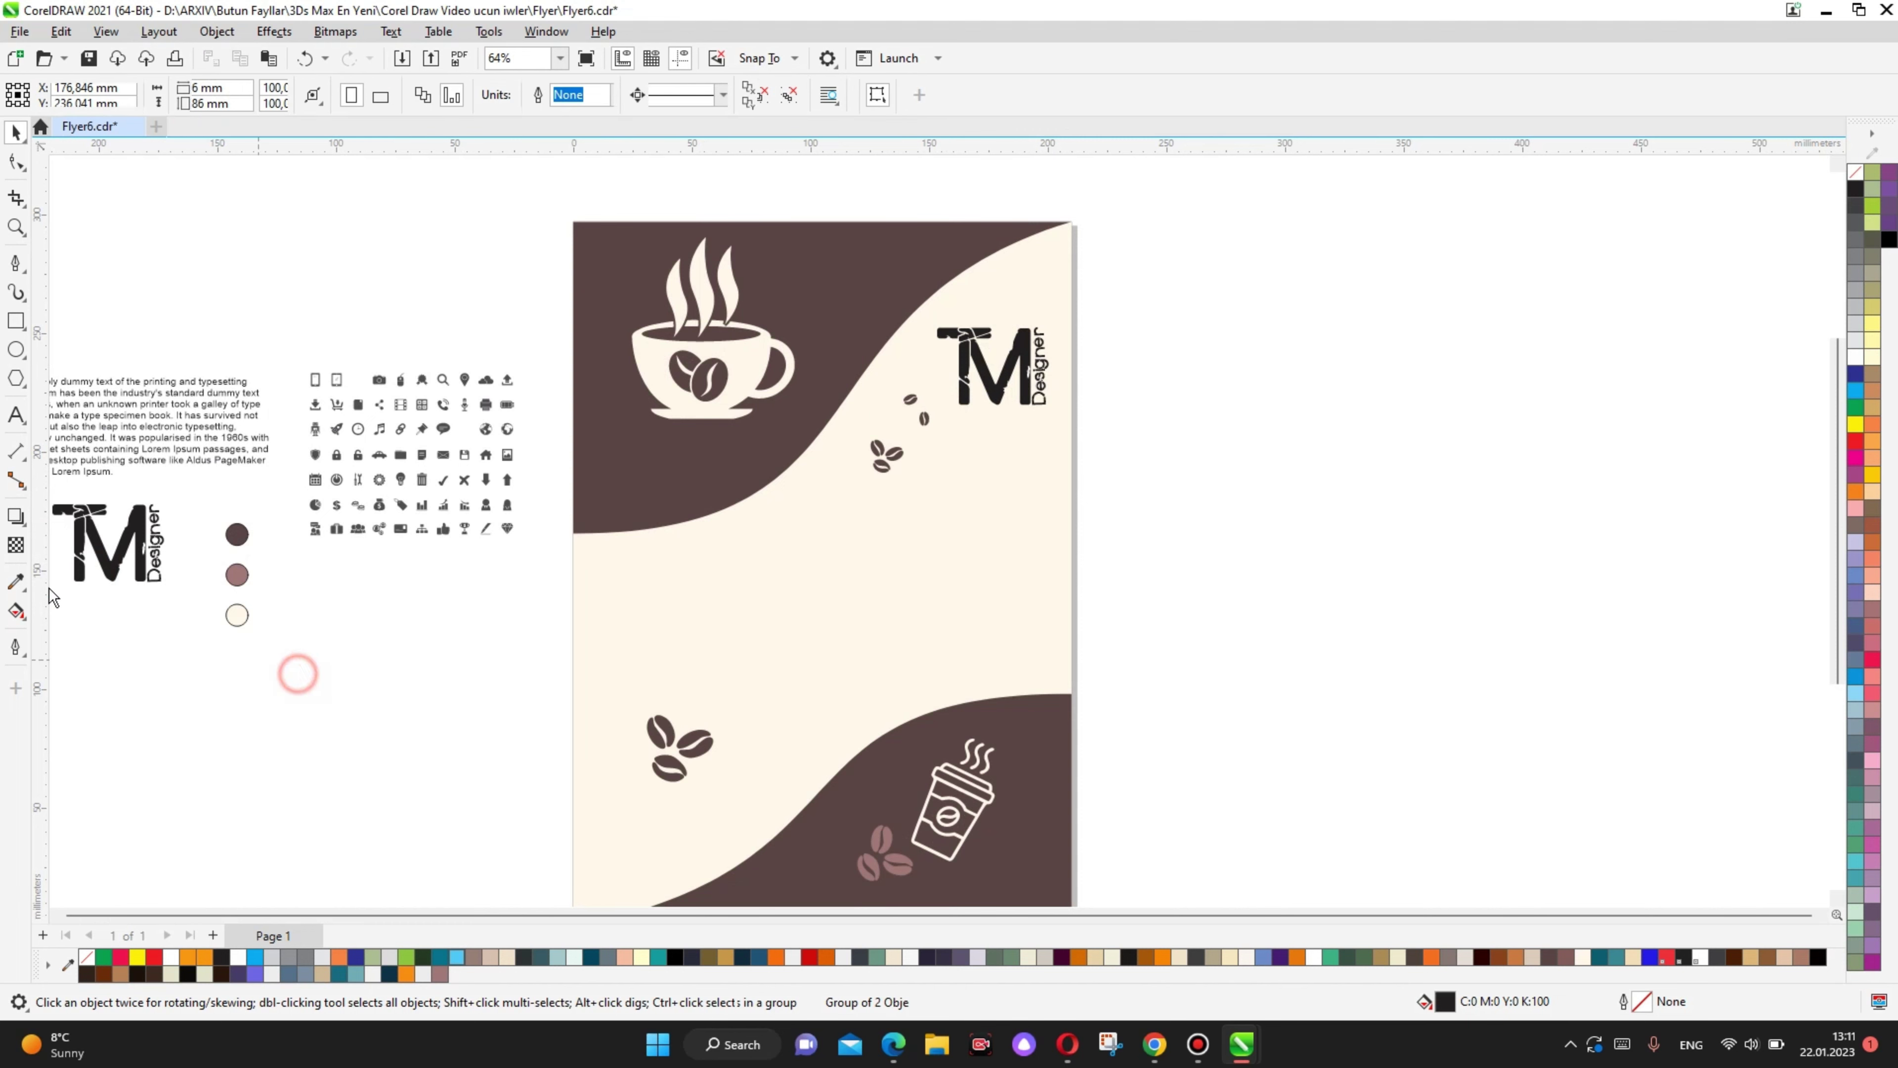
key(i)
click(237, 534)
scroll(905, 386, up, 2)
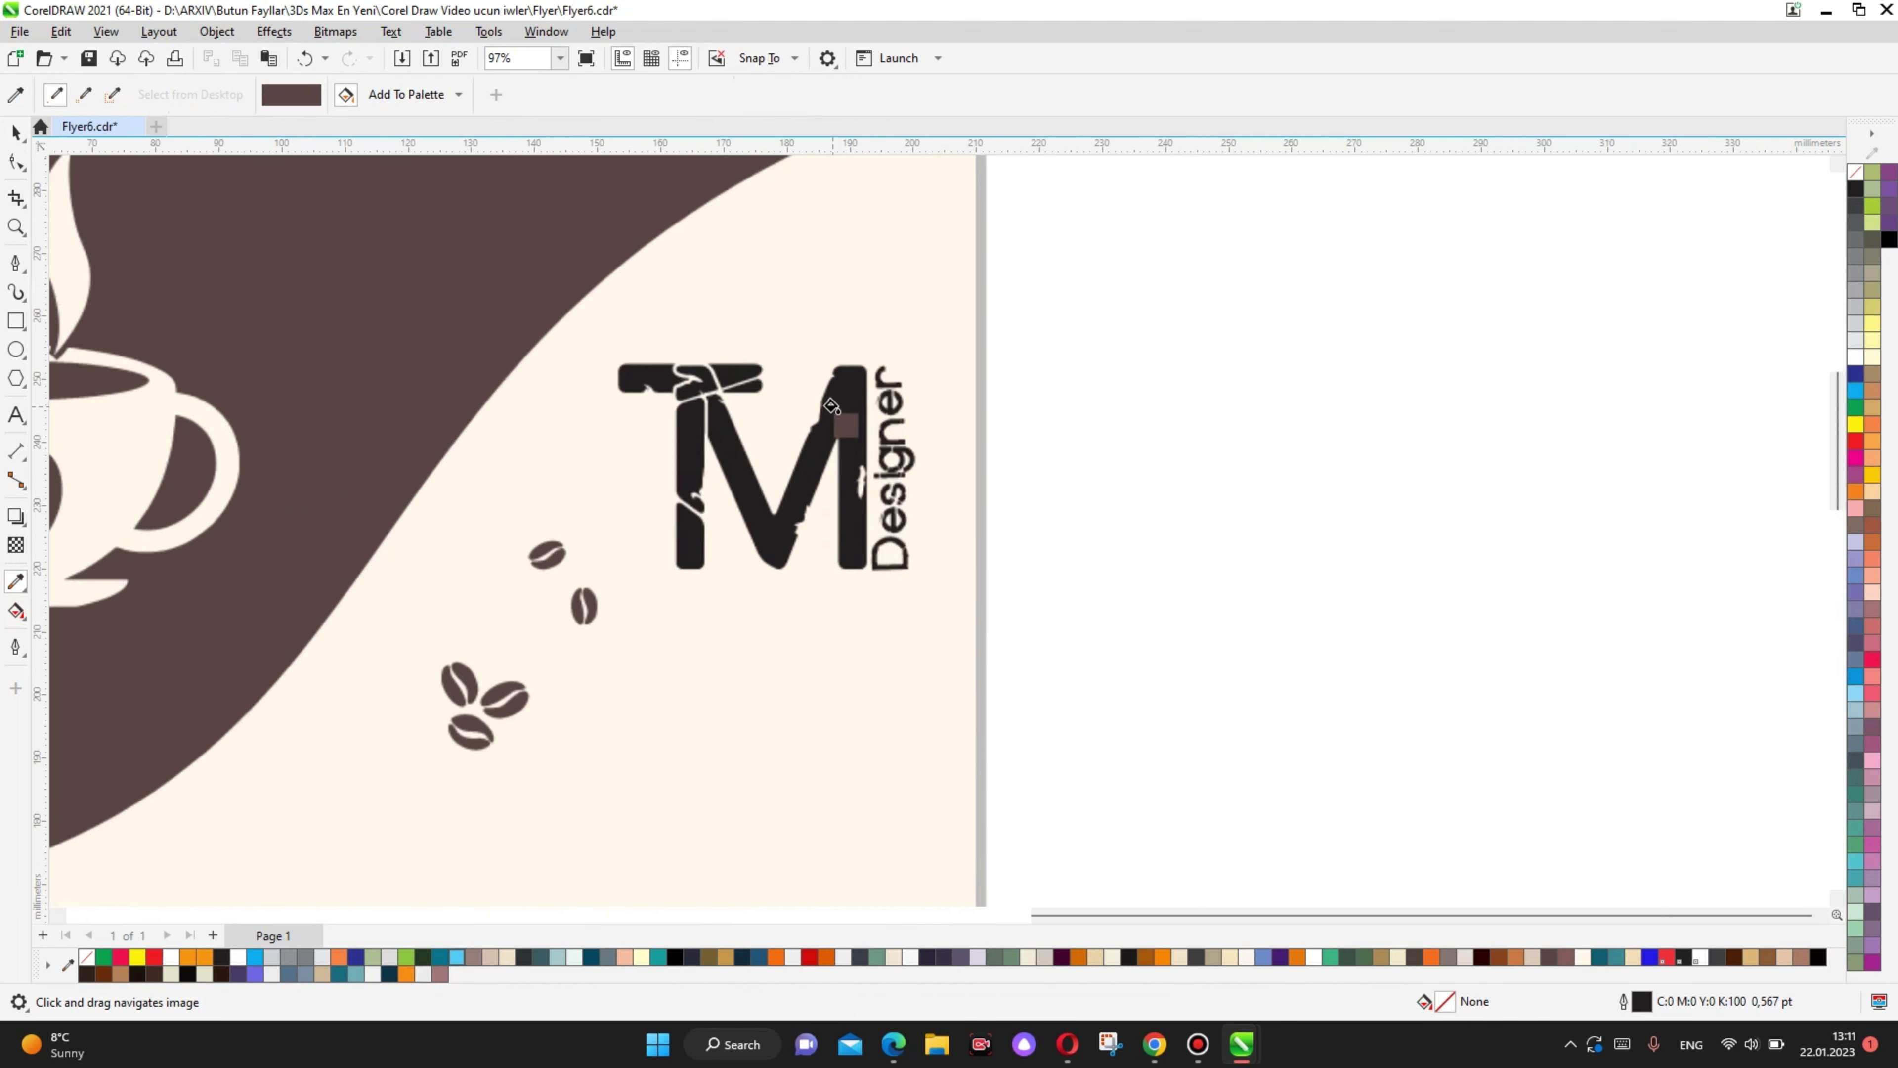
scroll(920, 404, up, 2)
scroll(942, 430, up, 2)
scroll(963, 454, down, 5)
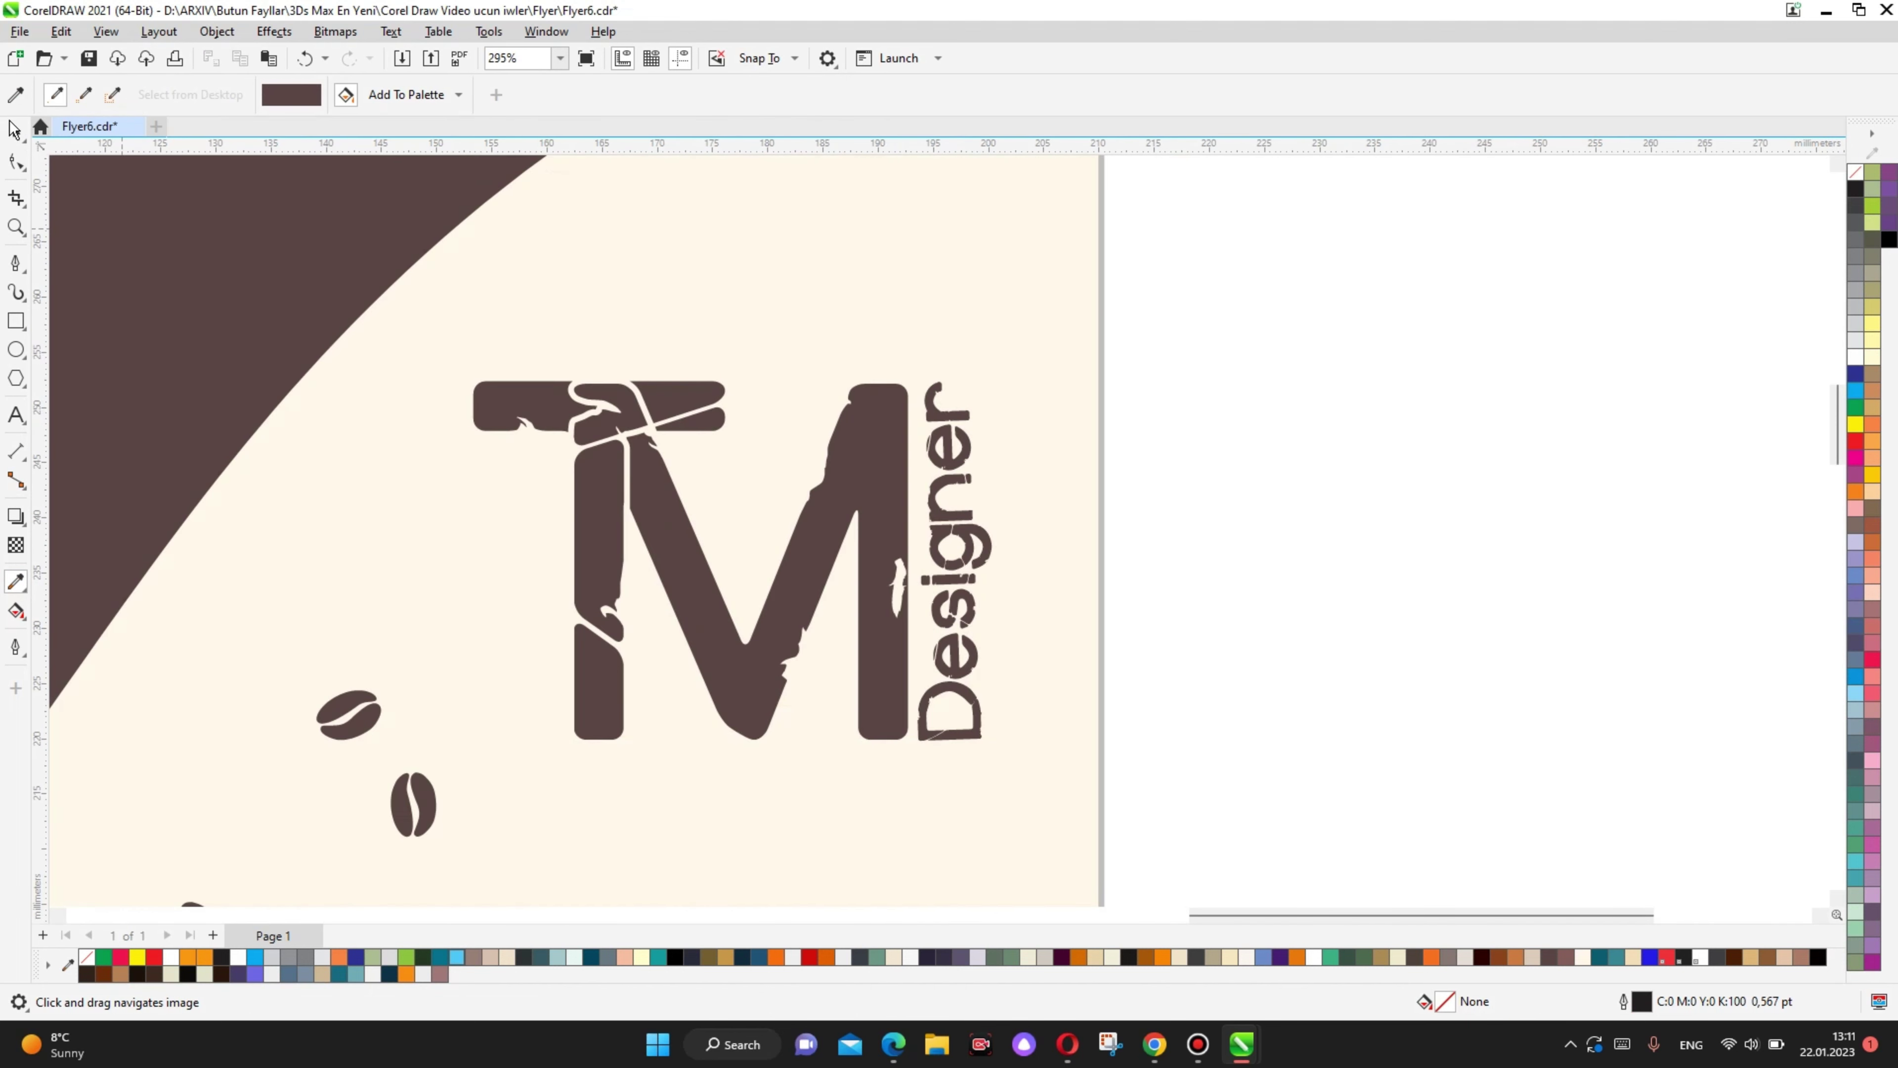
Step: Resize the TM Designer logo to fit the flyer's top-right corner
key(space)
scroll(1207, 406, down, 3)
scroll(994, 394, up, 2)
scroll(995, 394, up, 3)
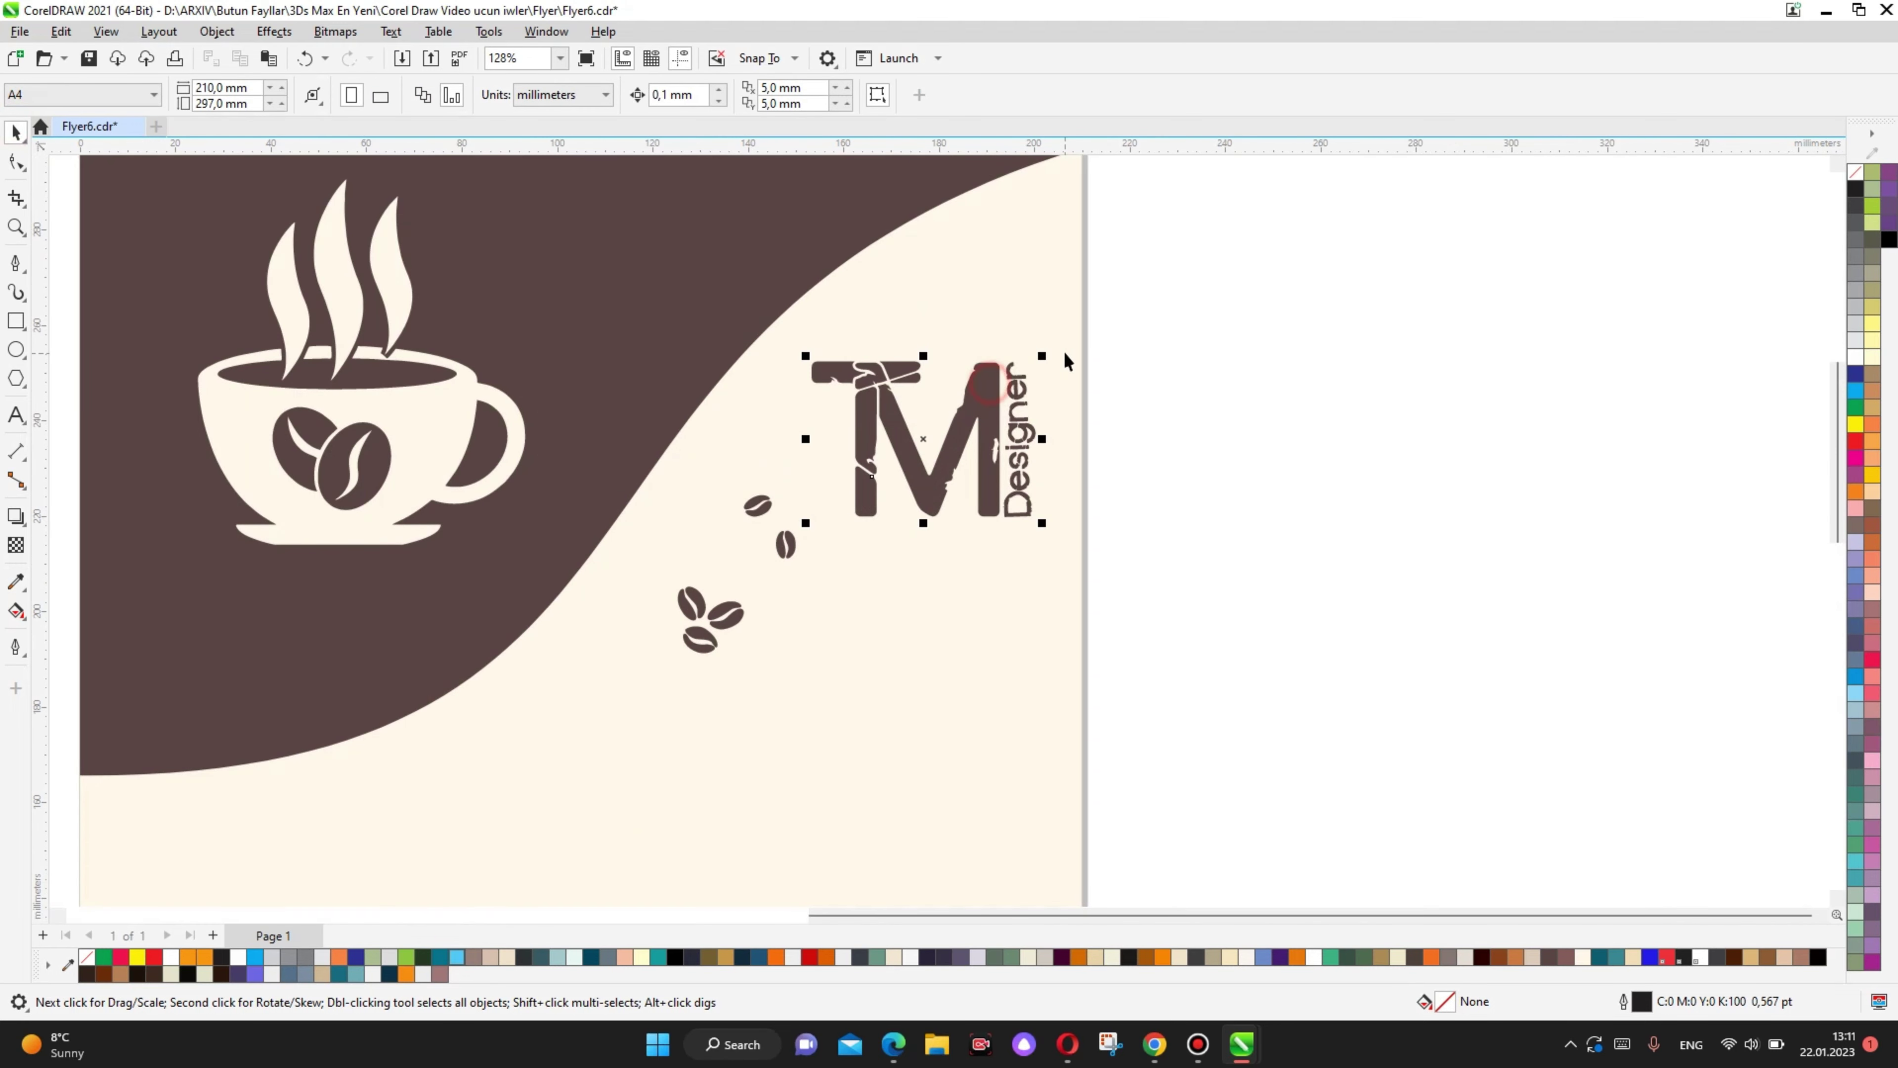
mouse_move(1005, 374)
mouse_down()
mouse_move(963, 419)
mouse_move(980, 387)
mouse_up()
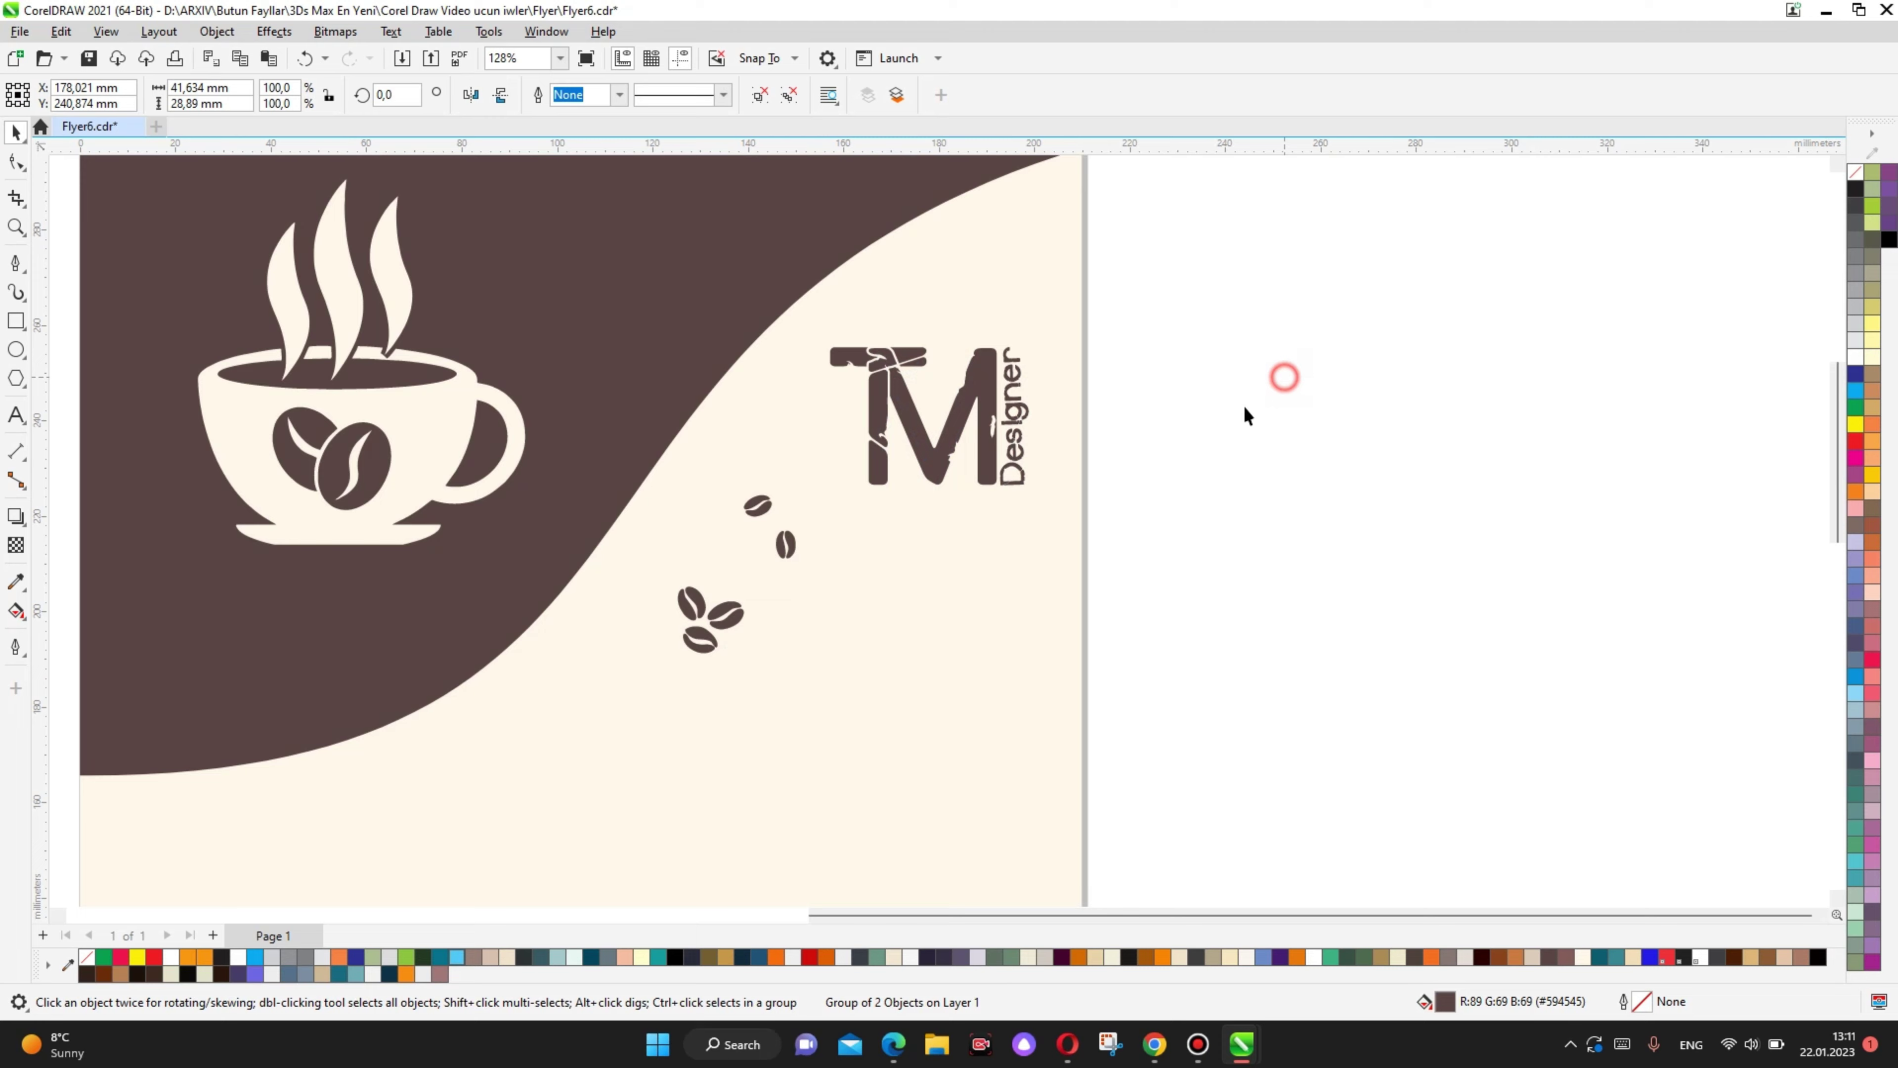
click(1244, 415)
scroll(1241, 411, down, 3)
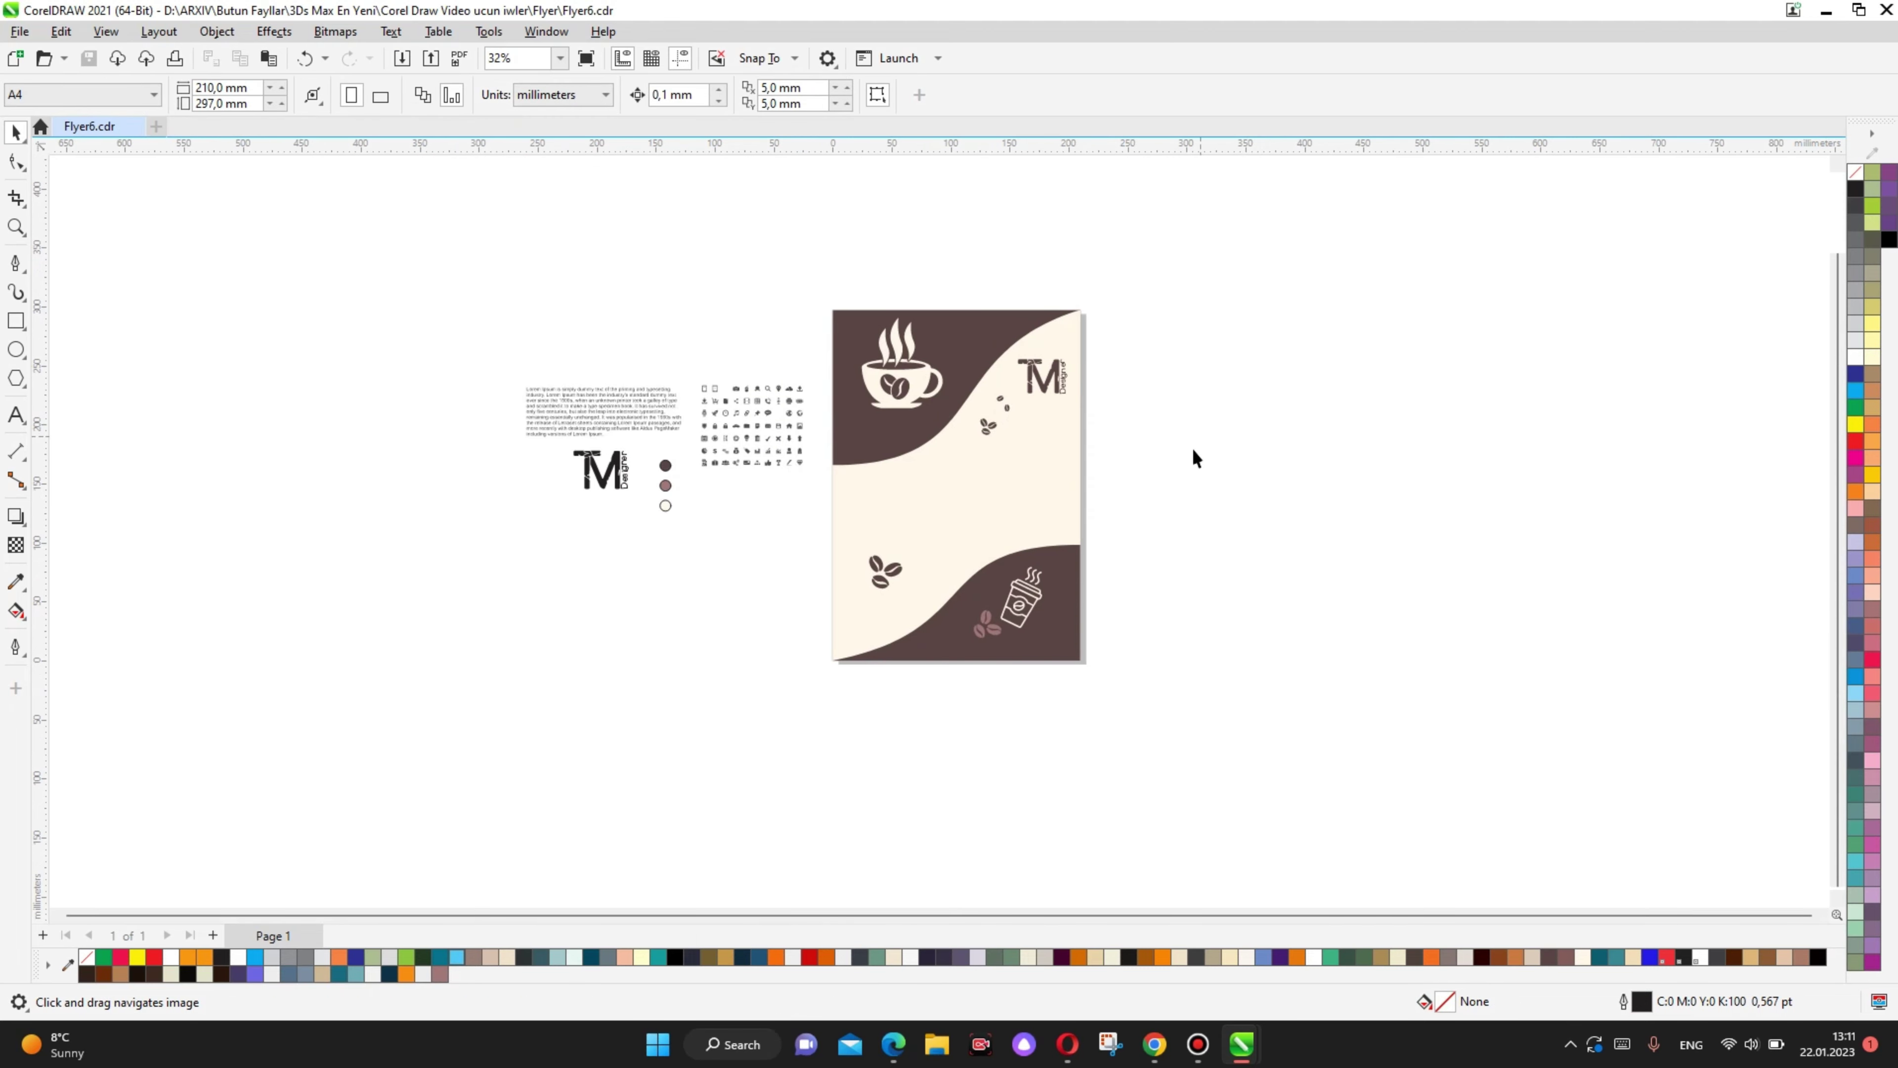
Step: Copy the mauve bean group beside the takeaway cup, scale it to 45.9% and rotate it
scroll(1016, 589, up, 2)
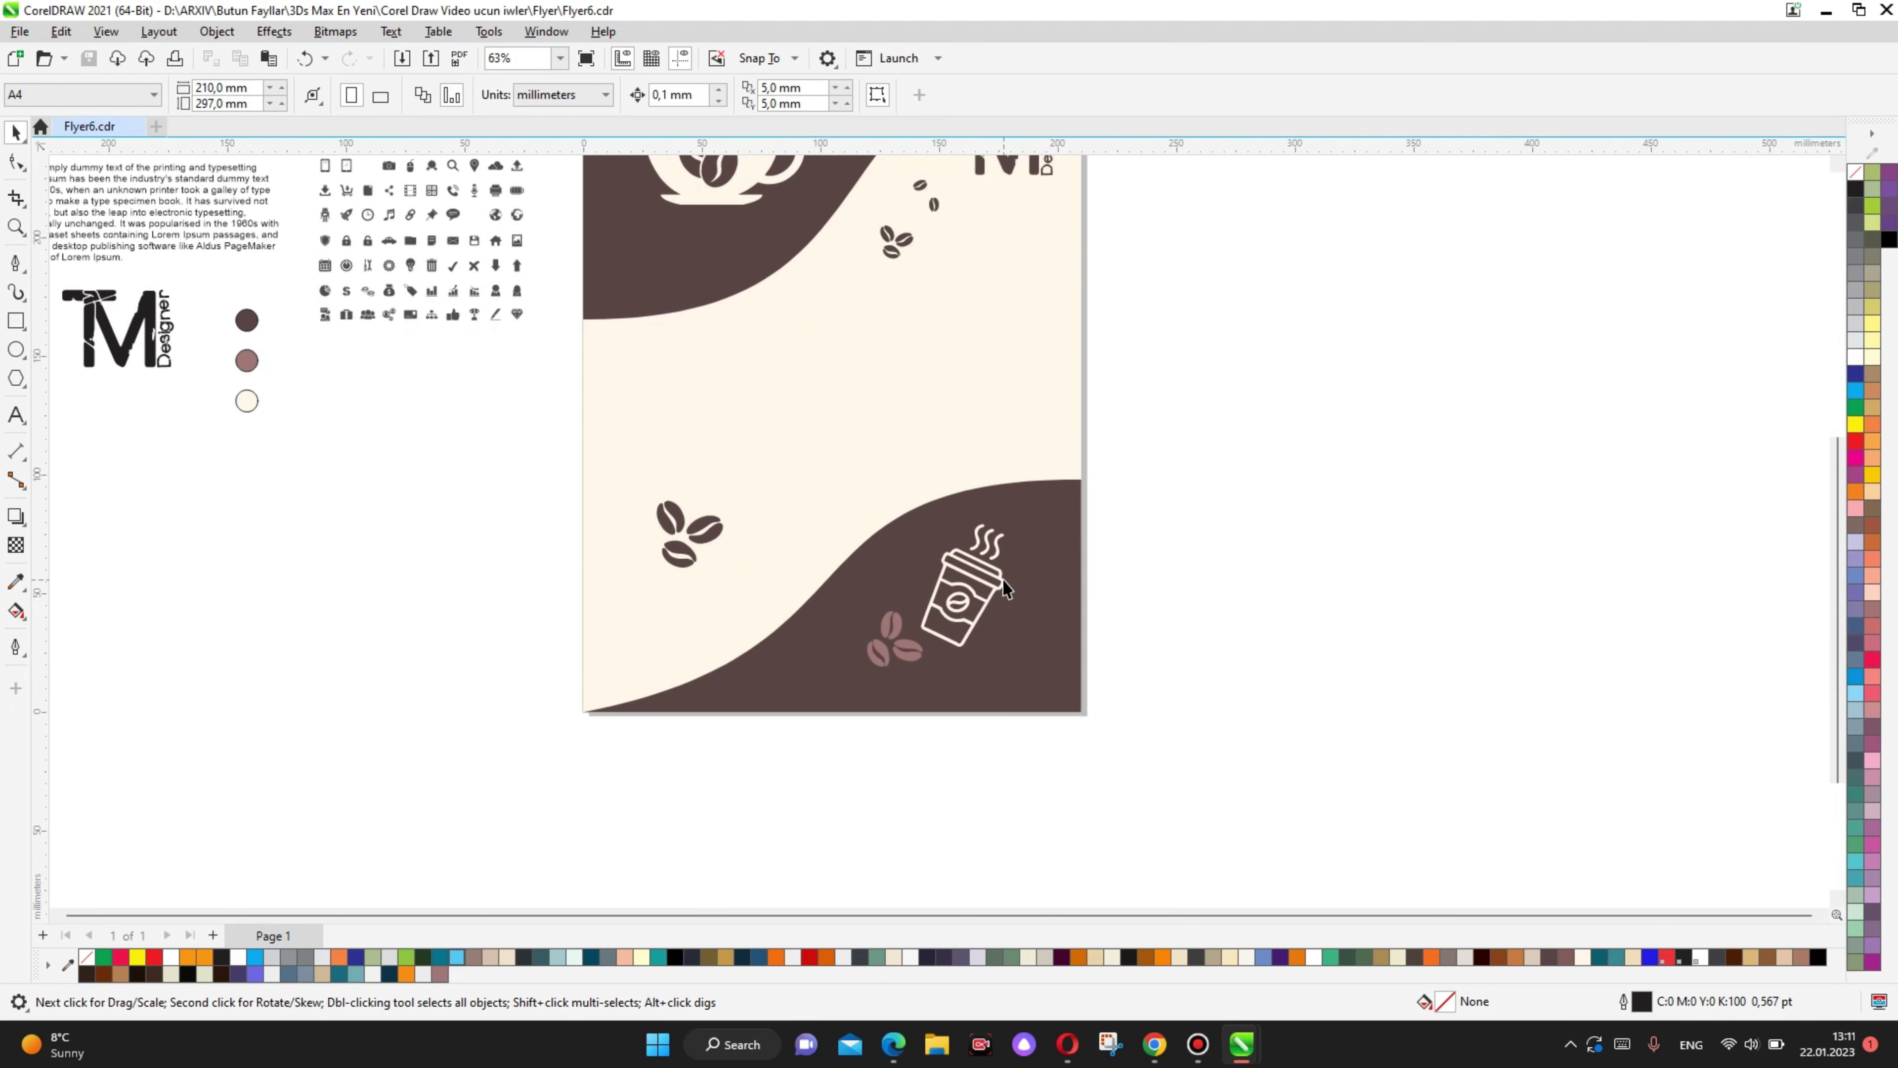
scroll(996, 616, up, 1)
scroll(941, 672, up, 1)
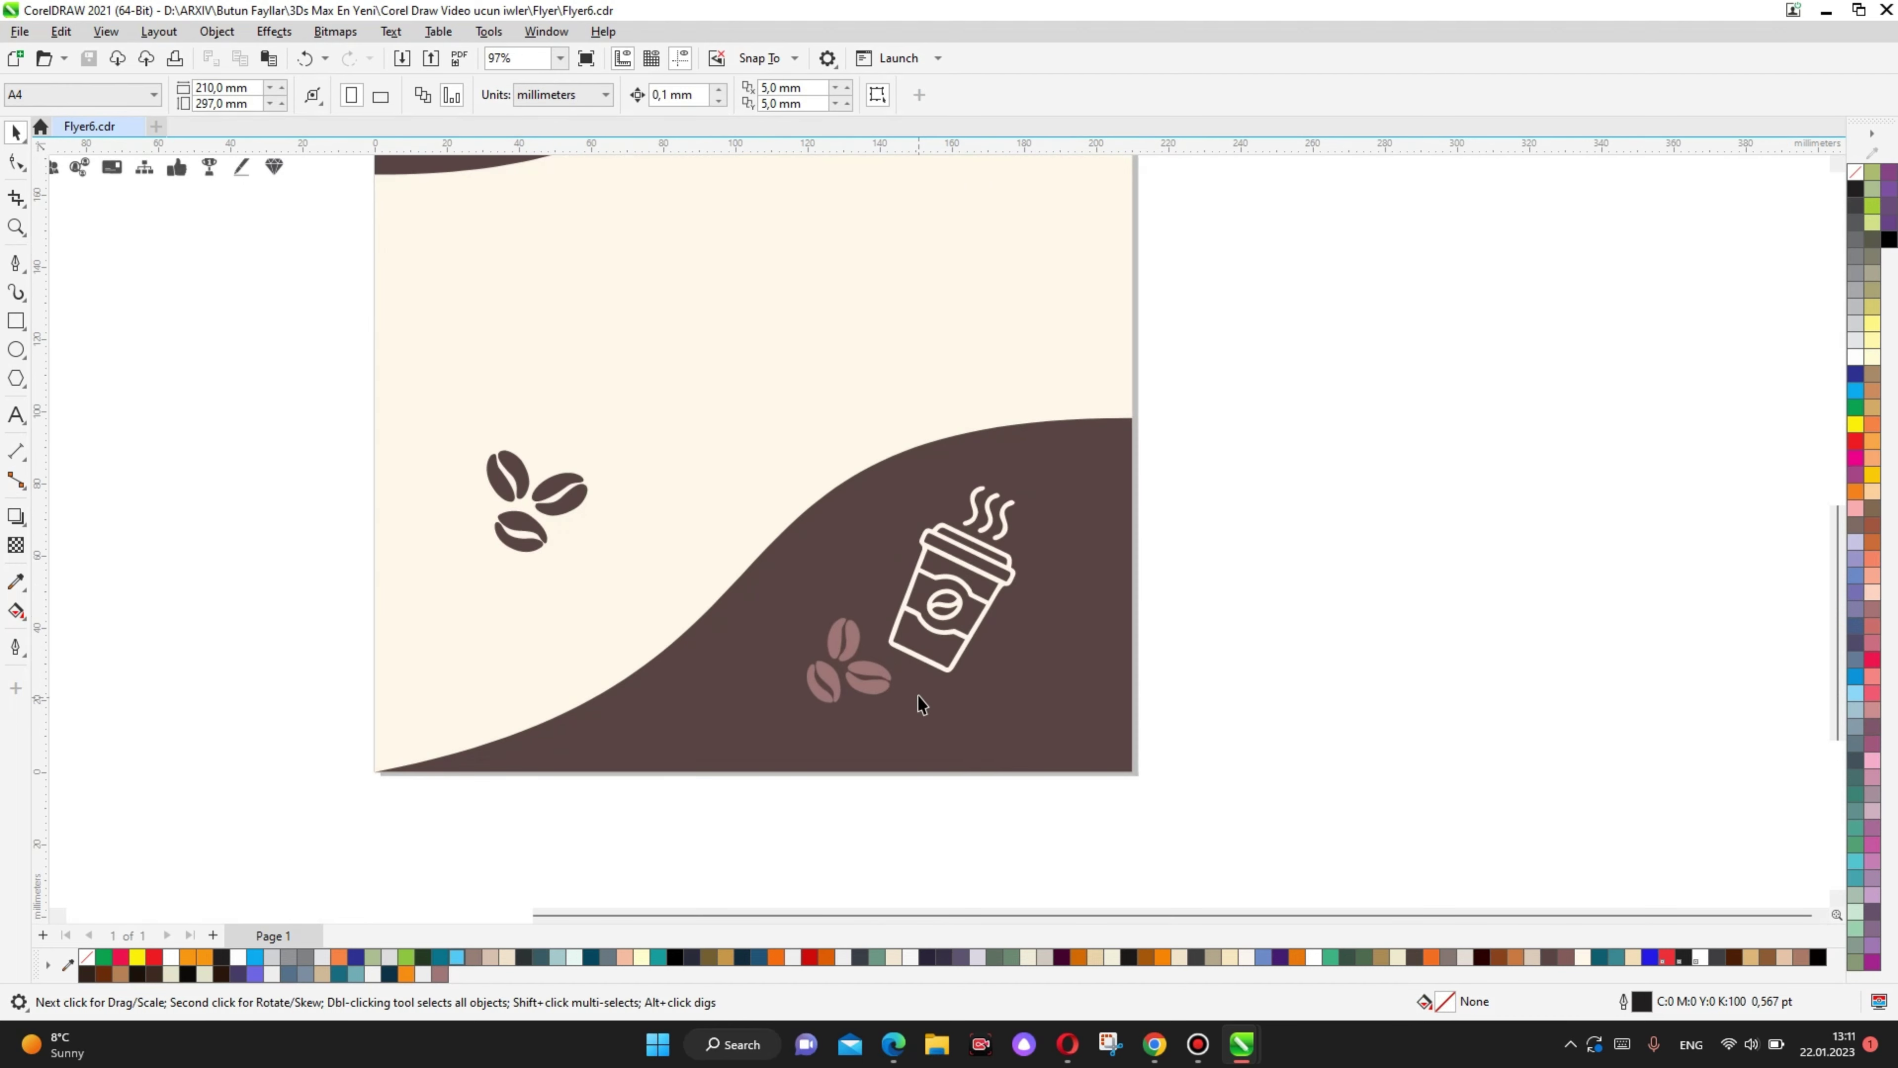
scroll(922, 703, down, 1)
click(818, 220)
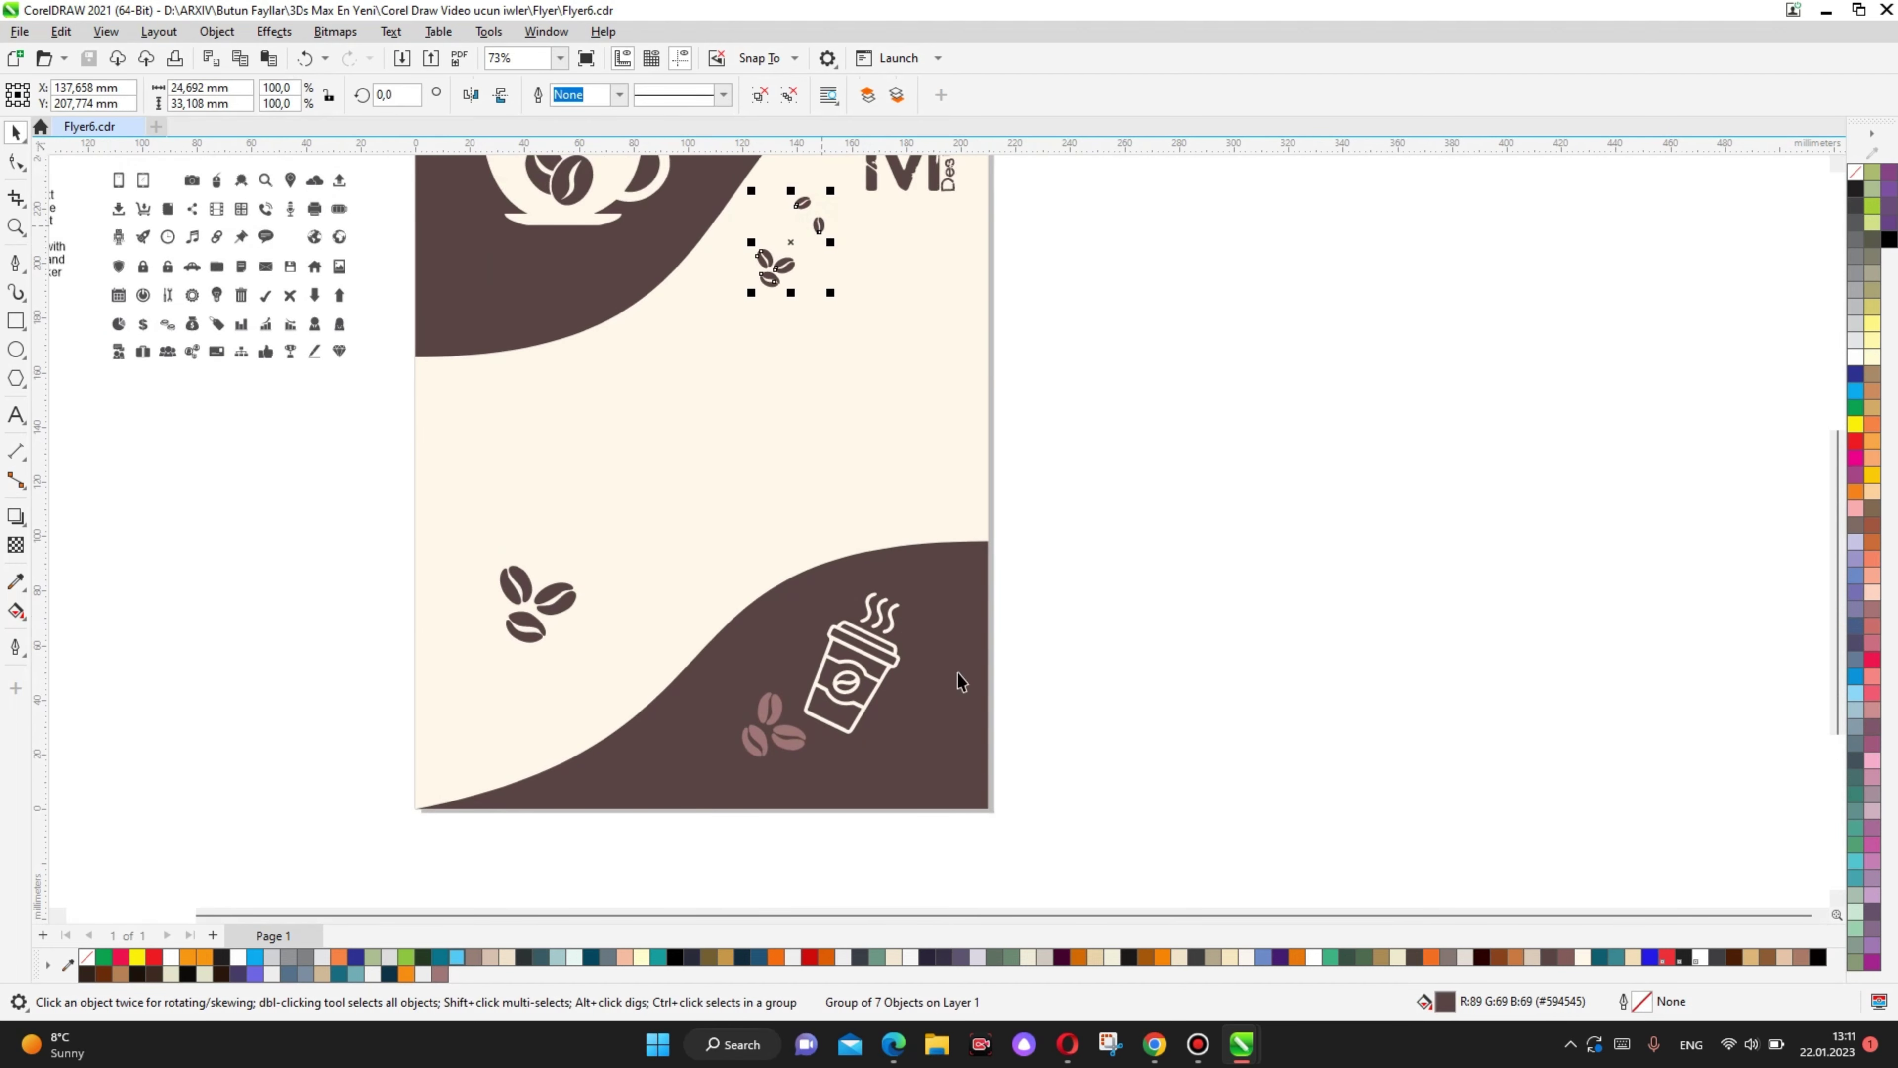
scroll(1165, 695, up, 1)
drag(782, 736, 956, 776)
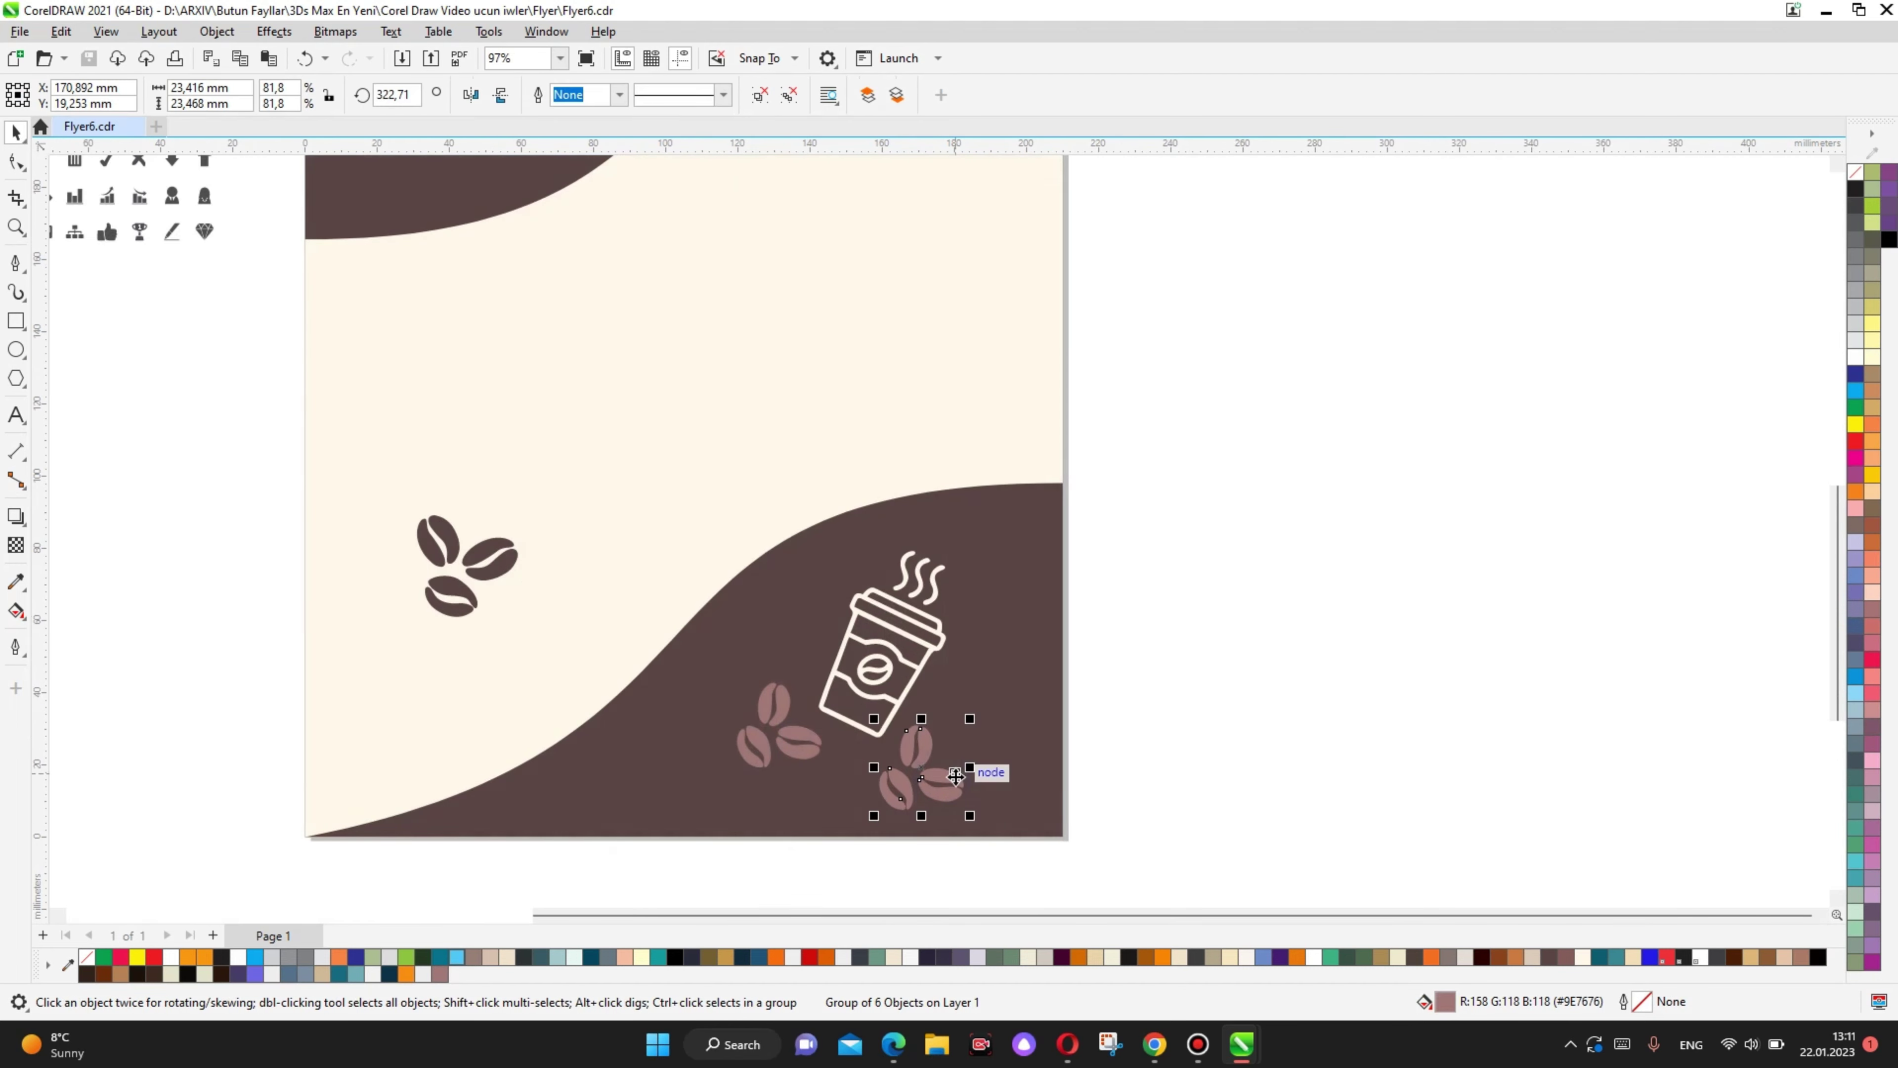
scroll(956, 776, up, 1)
mouse_move(974, 704)
mouse_down()
mouse_move(925, 750)
mouse_move(957, 804)
mouse_up()
click(889, 792)
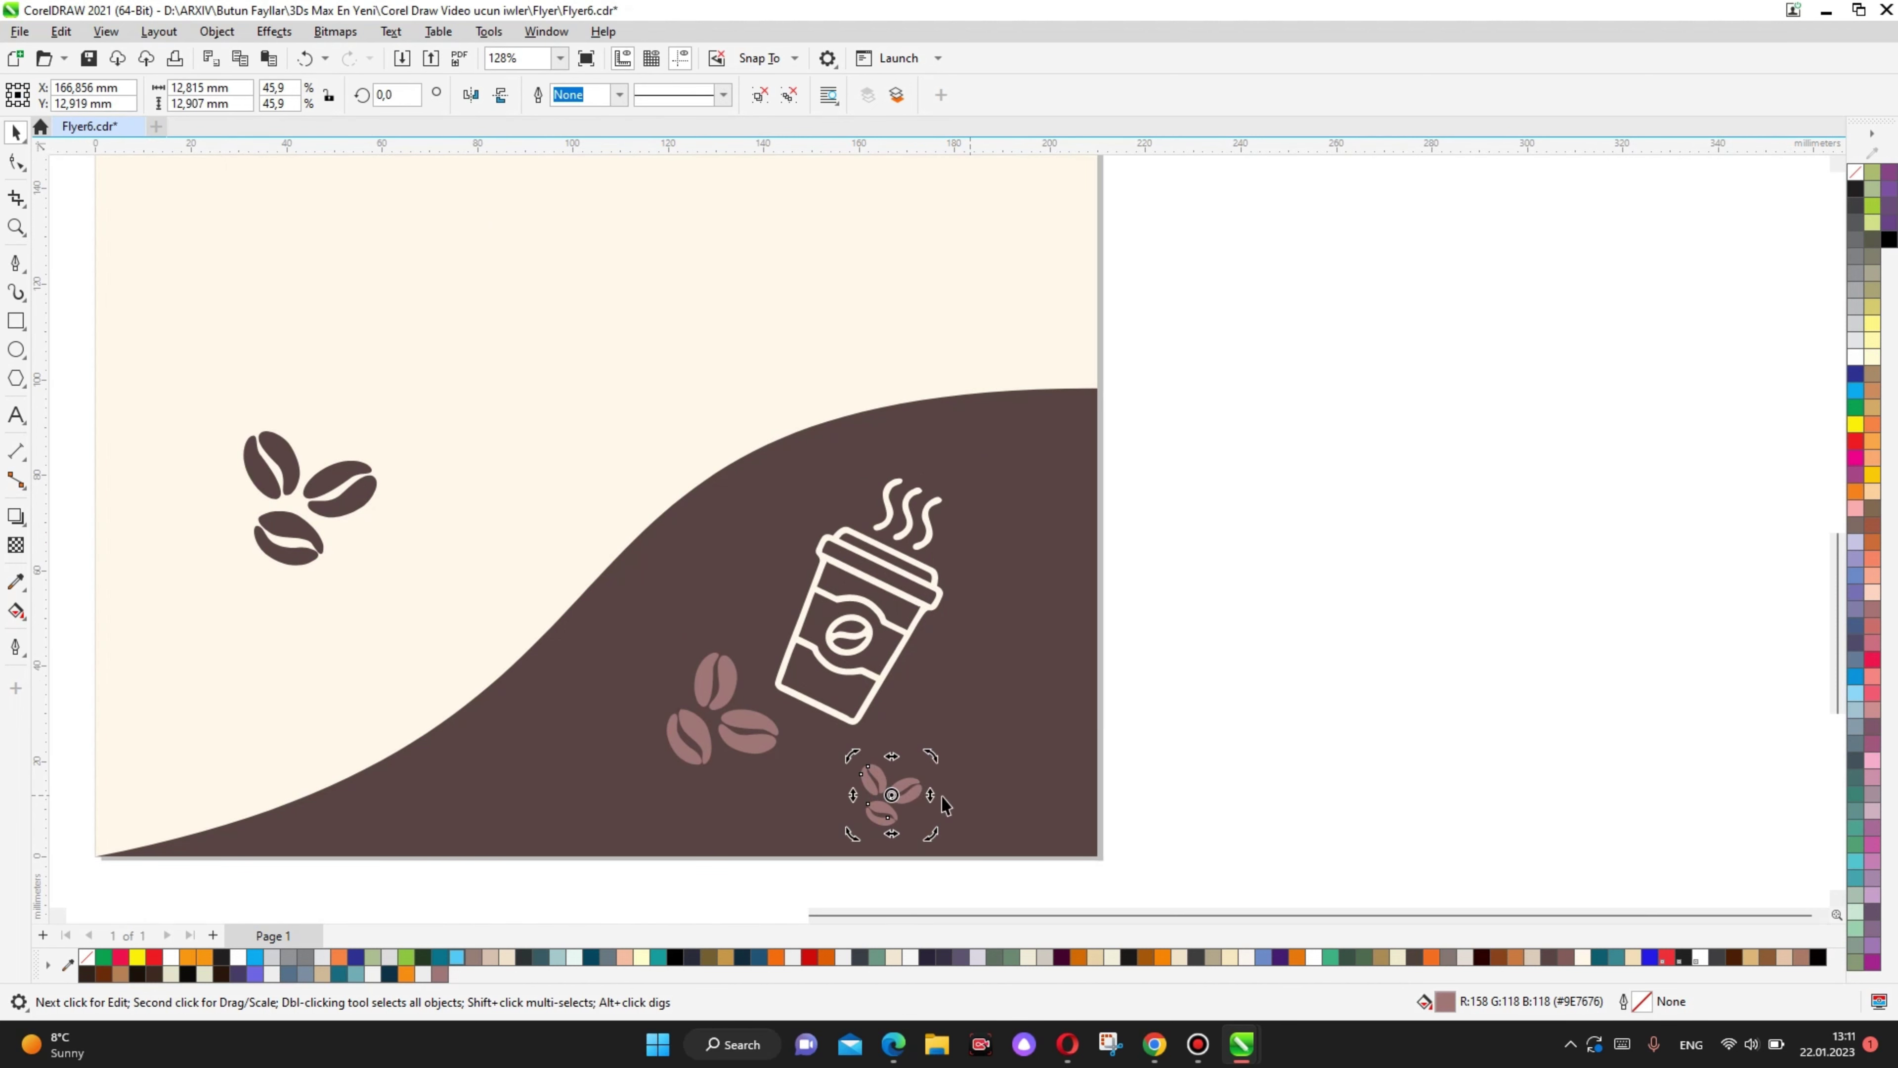
click(958, 785)
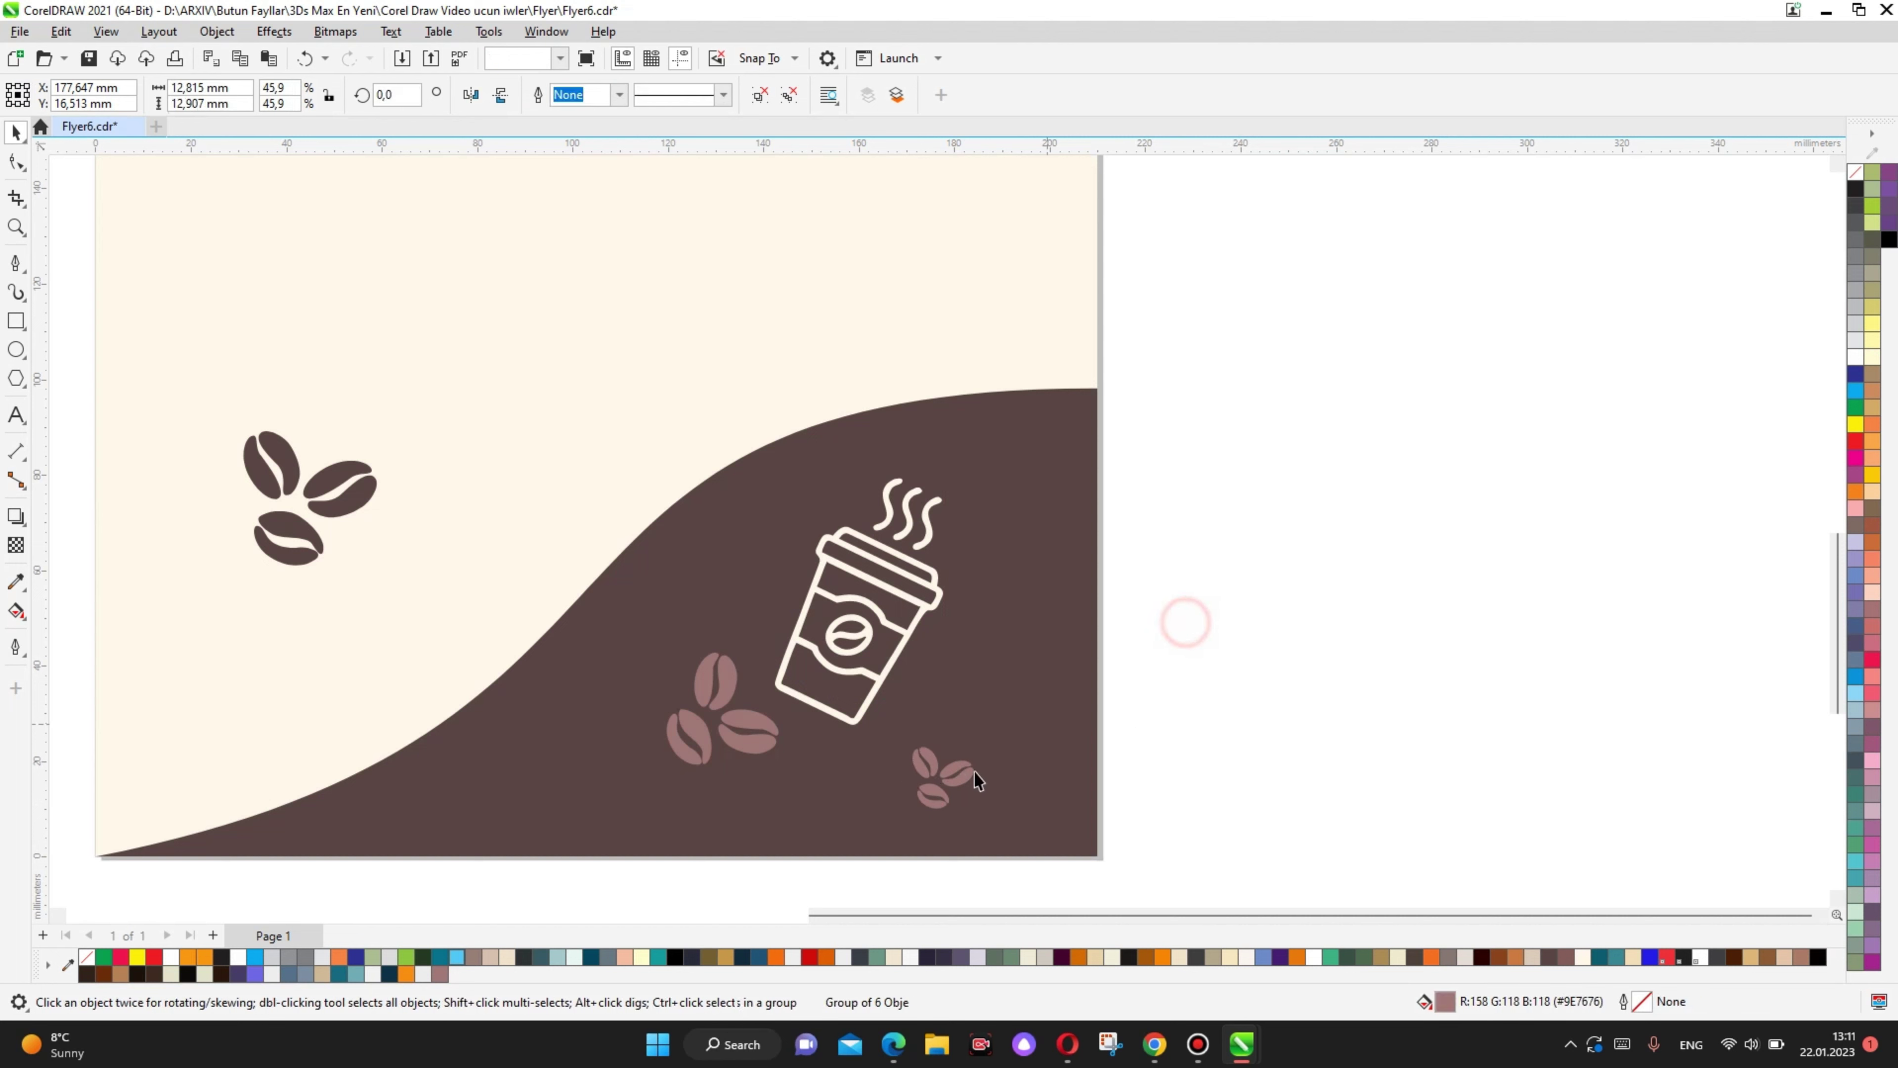
Step: Group two beans from the small cluster and move them above it
click(964, 774)
drag(1185, 691, 912, 785)
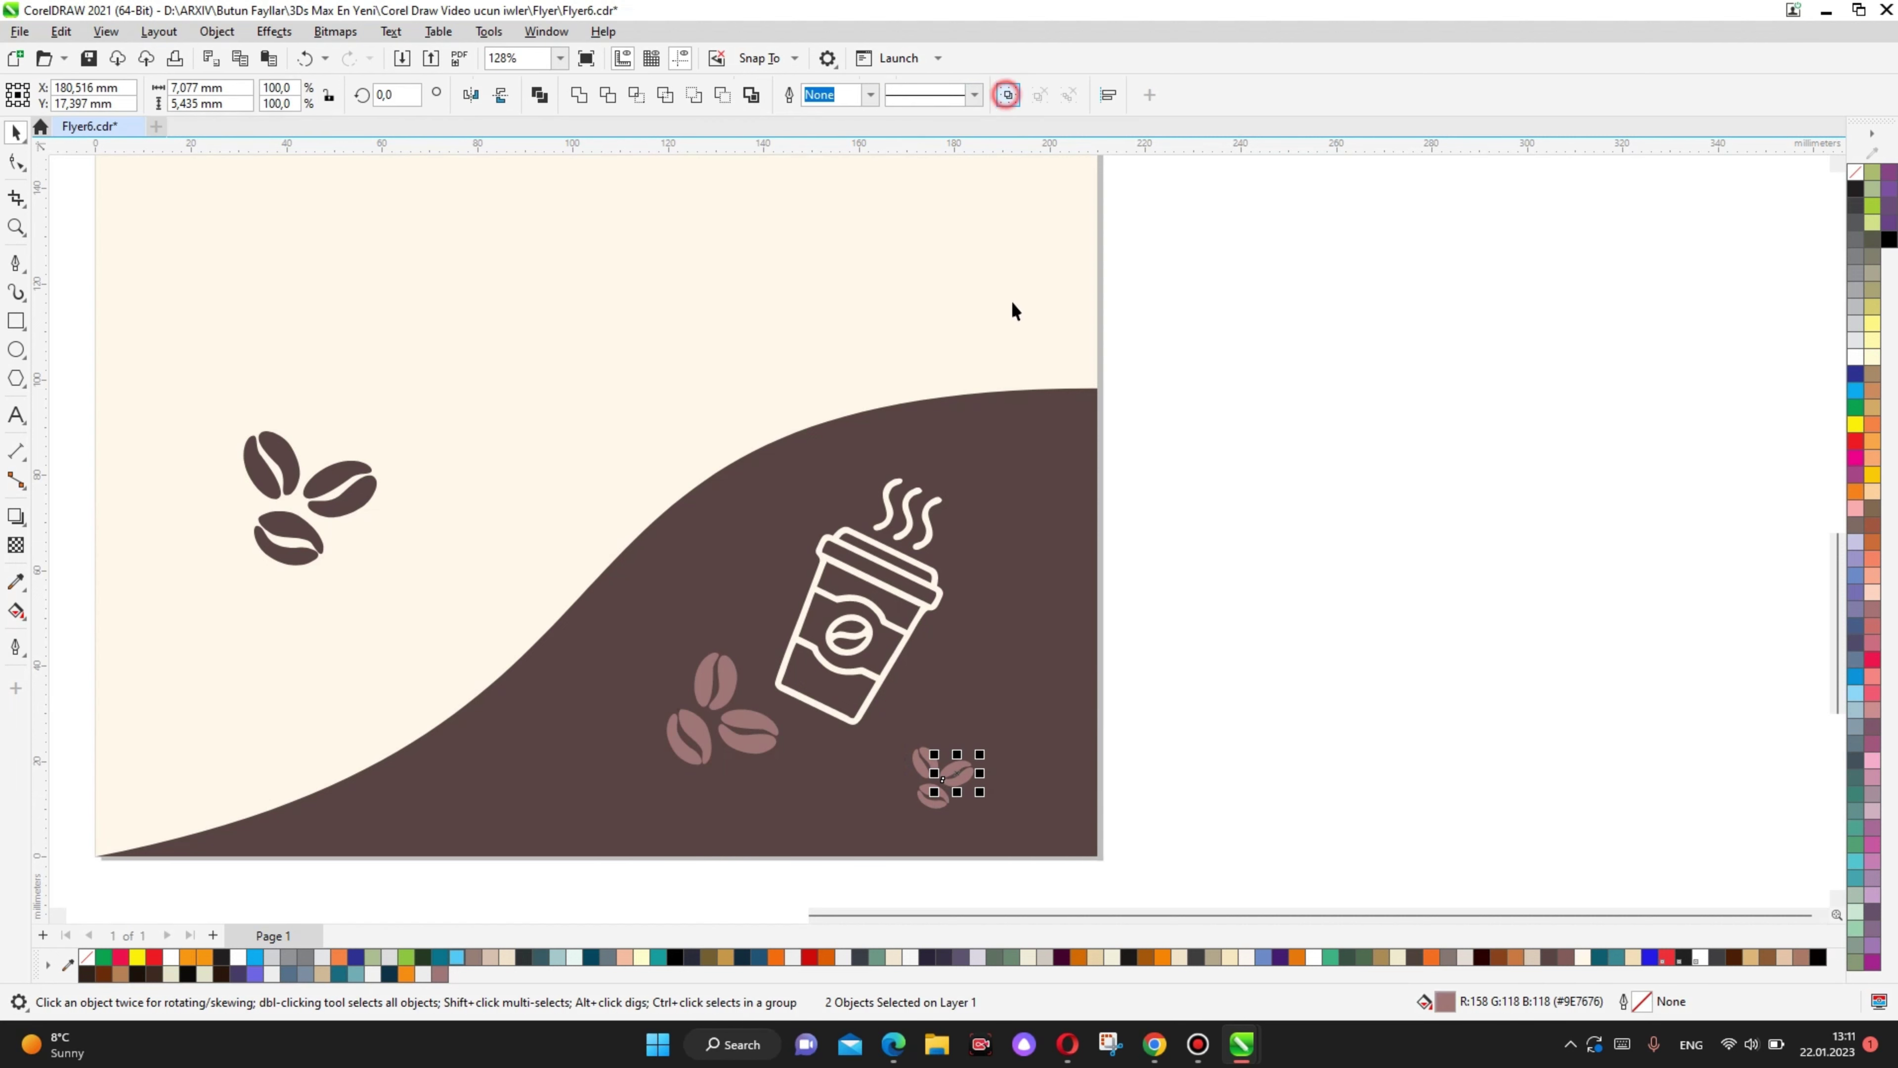
key(ctrl+g)
mouse_move(989, 765)
mouse_down()
mouse_move(1005, 687)
mouse_move(1040, 739)
mouse_move(1022, 618)
mouse_up()
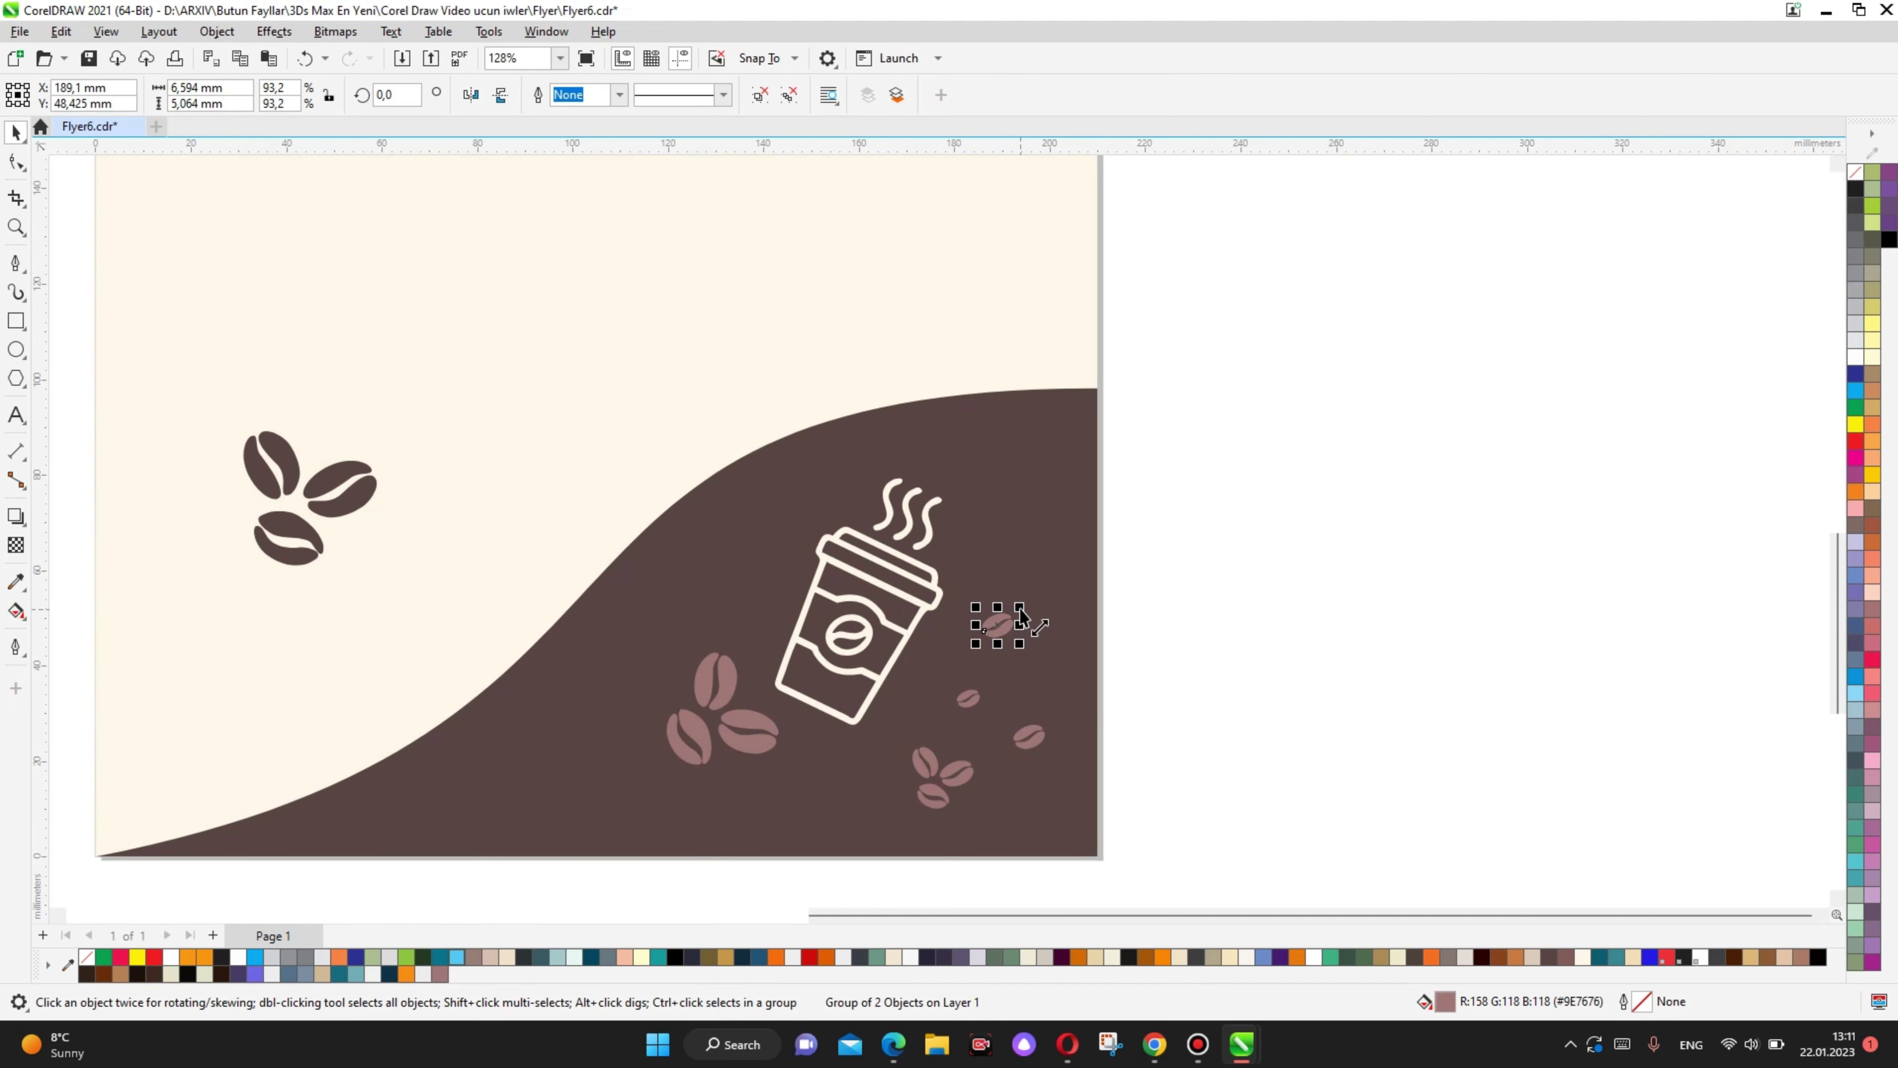
click(1177, 596)
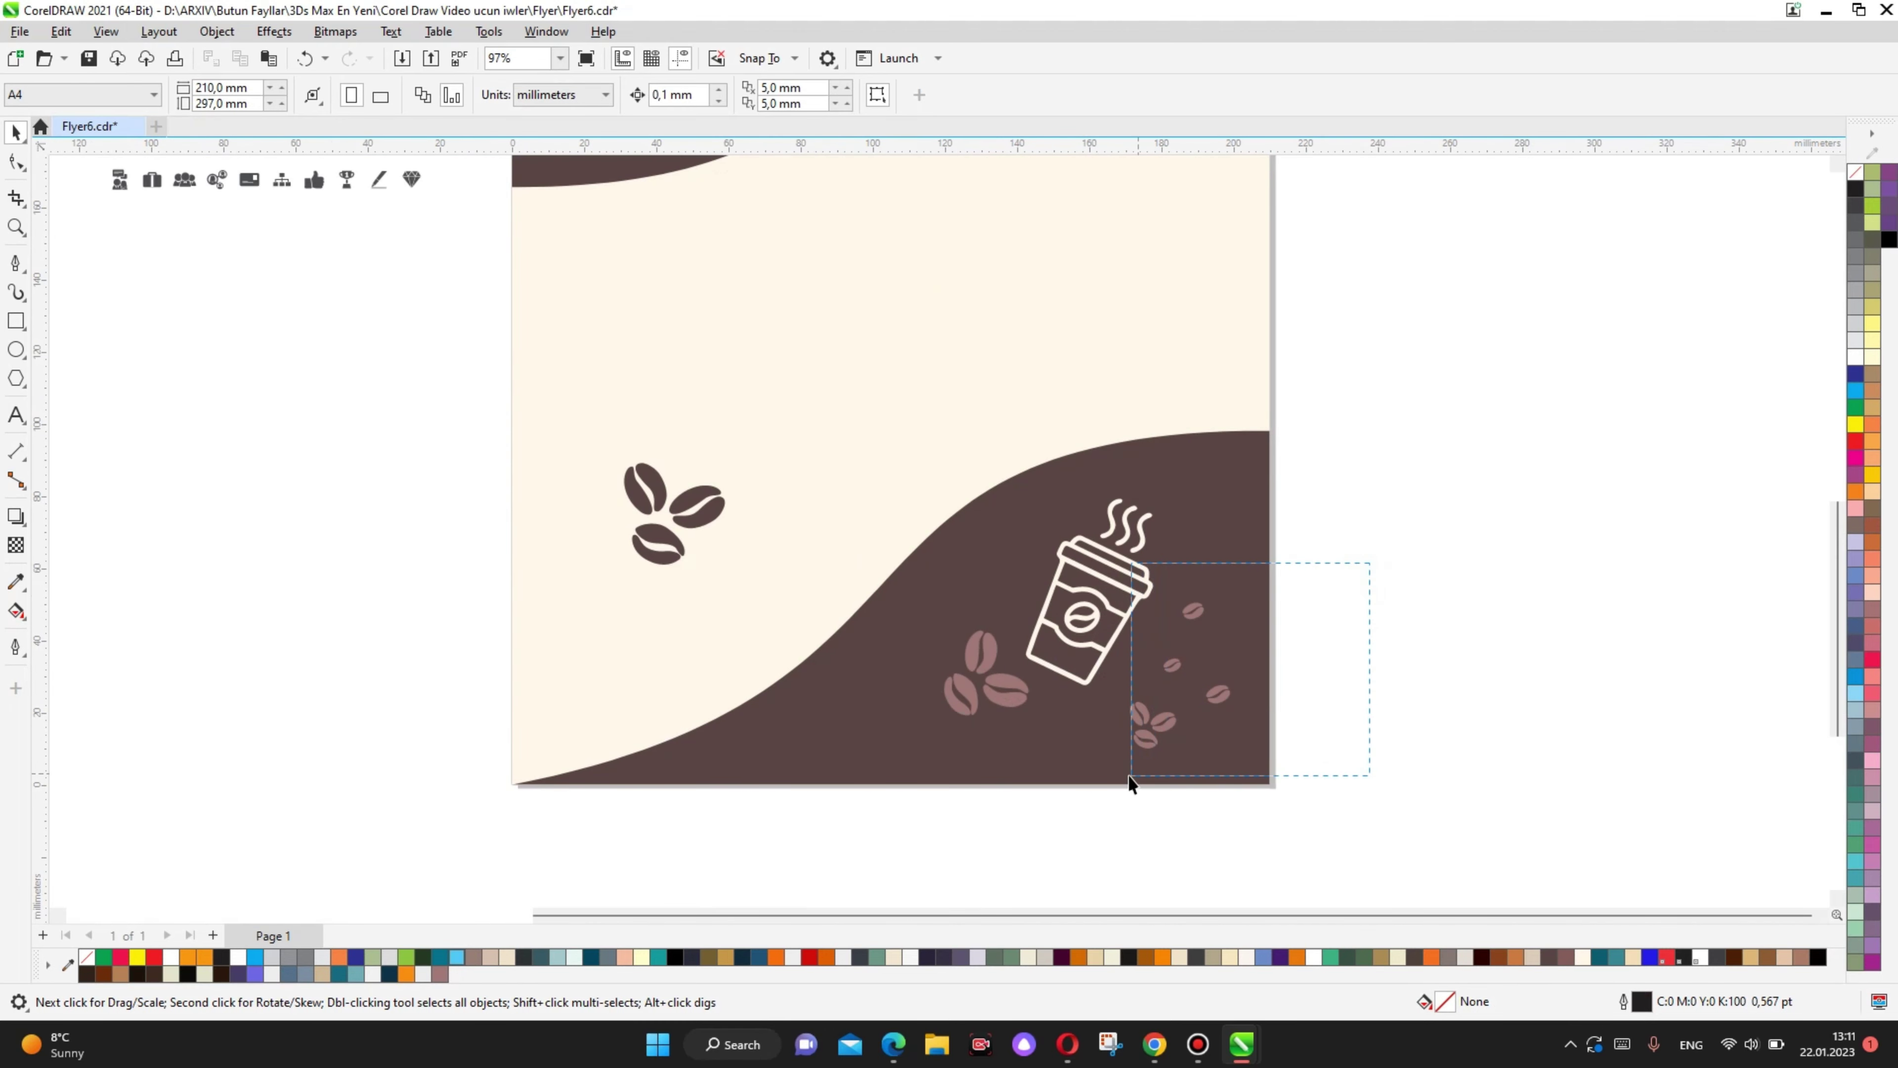
Step: Copy the eight-bean group further left, flipped, slightly smaller and rotated to about 119°
drag(1129, 782, 1120, 779)
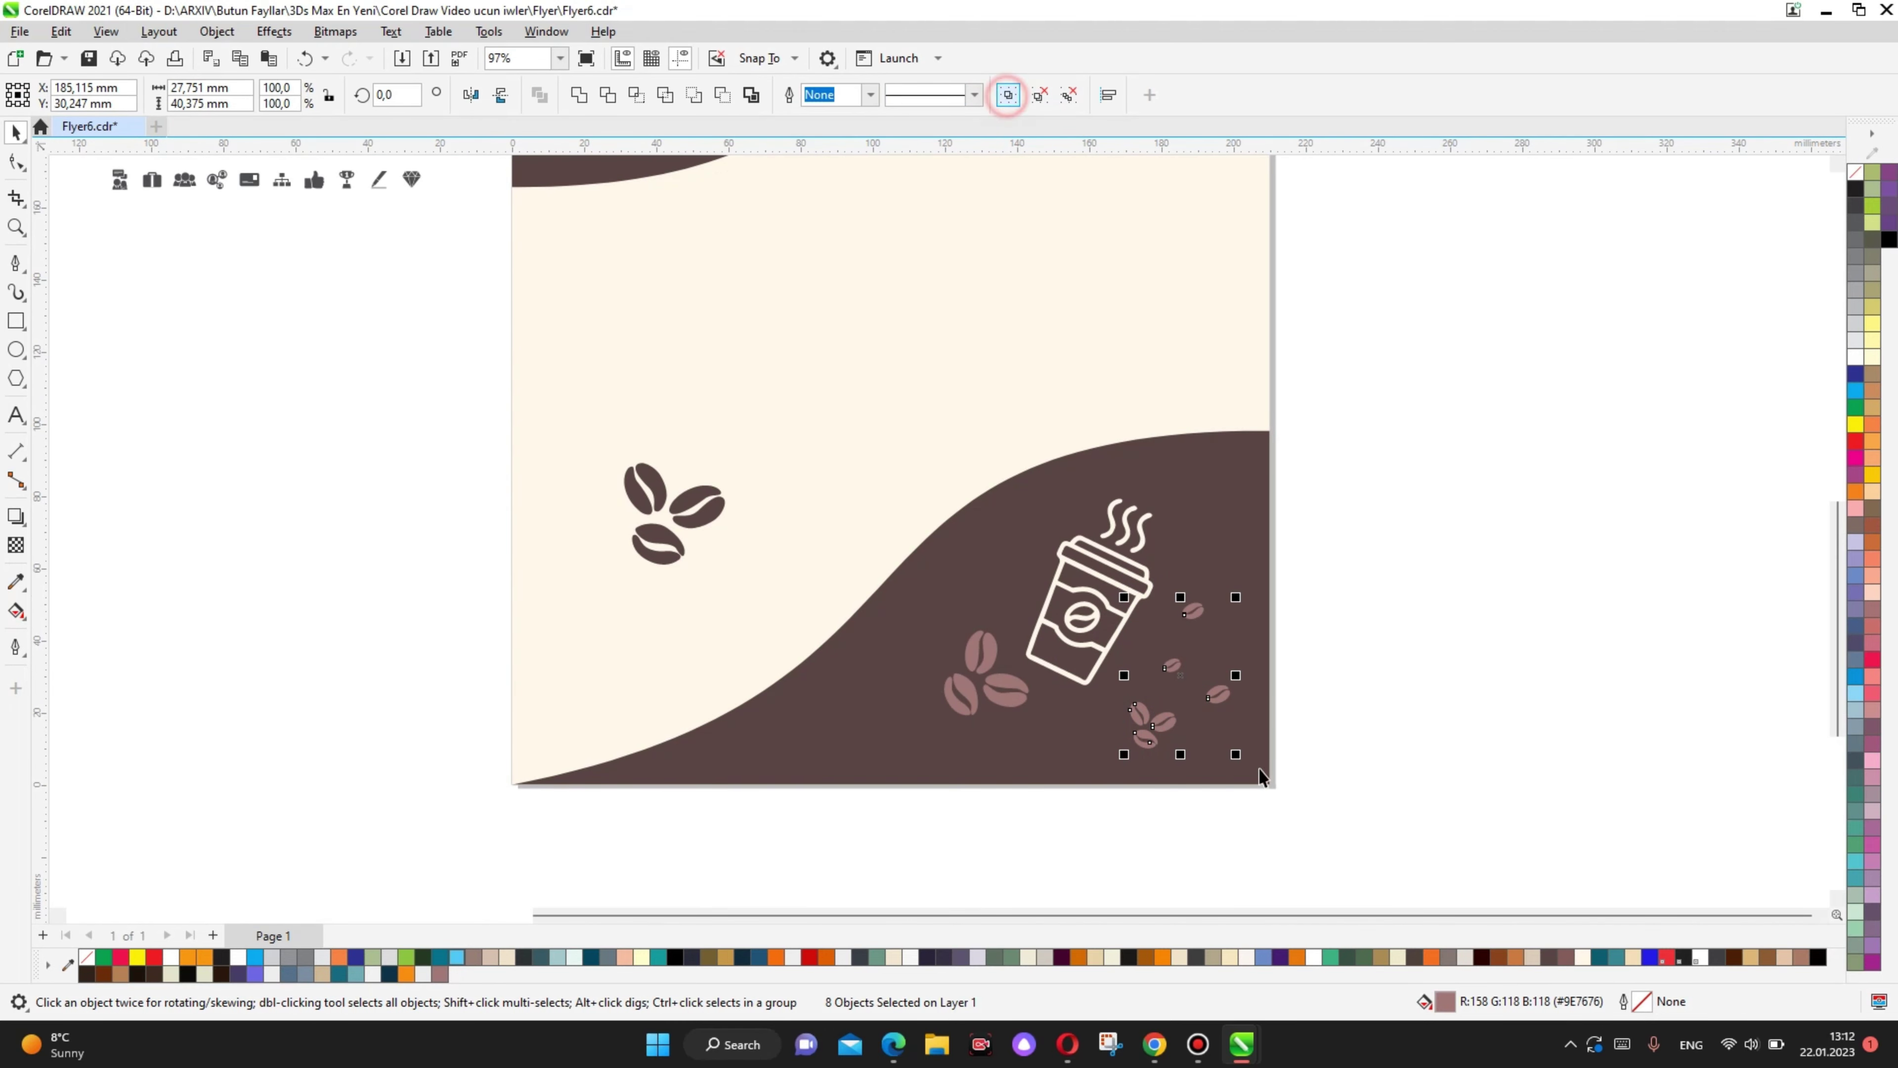
key(ctrl+g)
drag(1188, 714, 858, 742)
scroll(860, 758, up, 3)
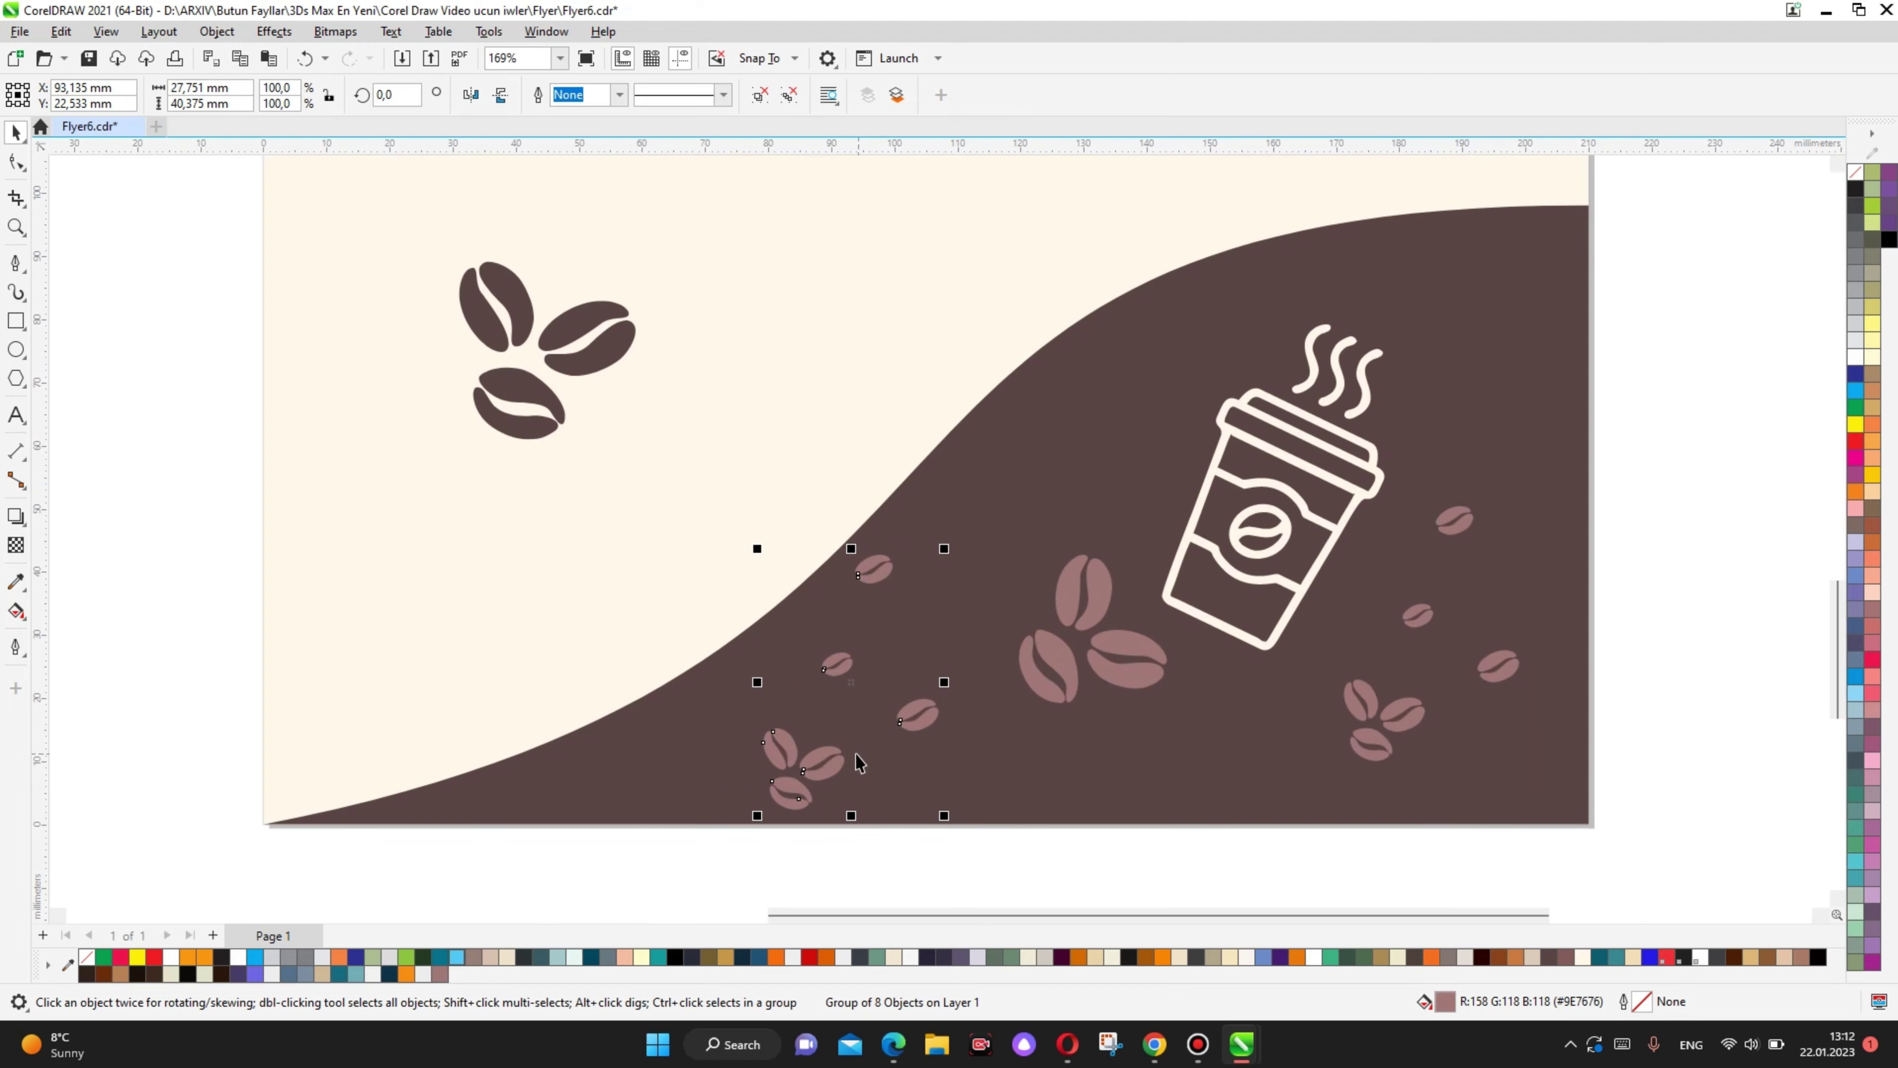
click(469, 98)
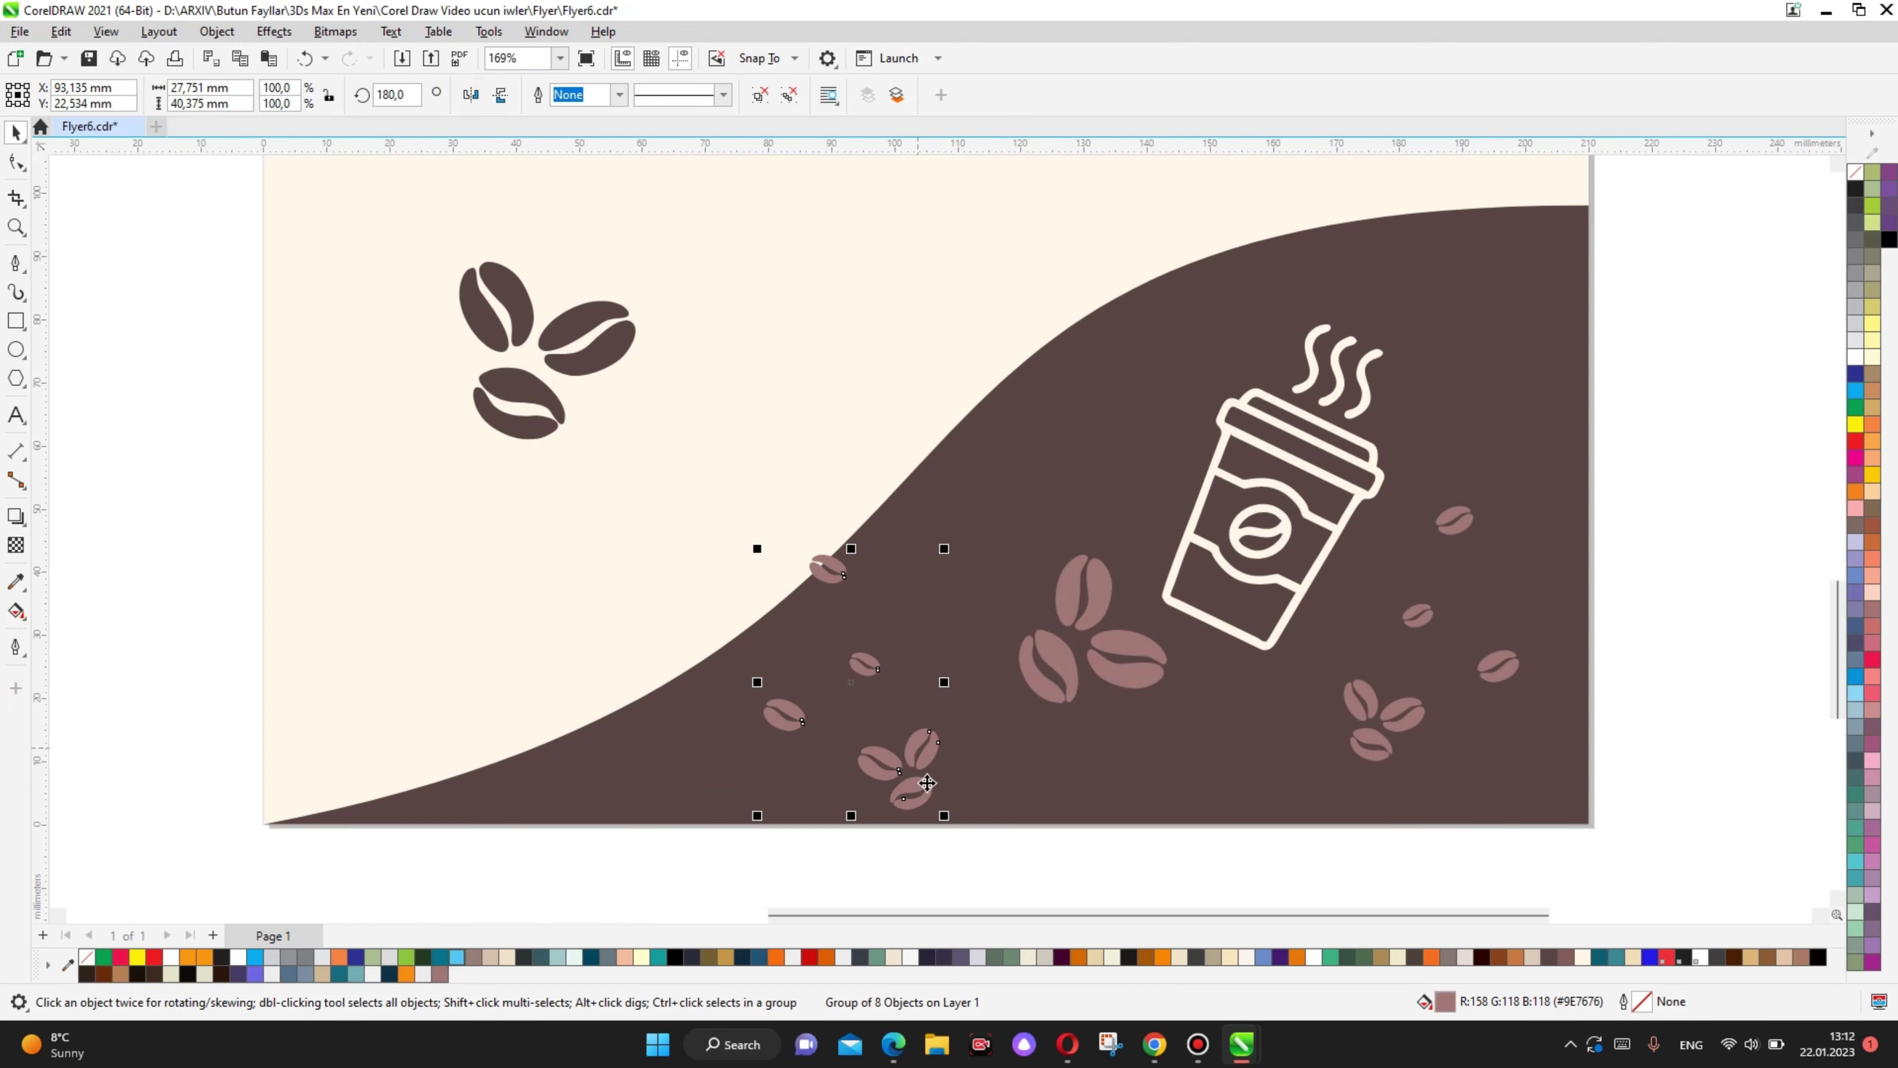
drag(944, 549, 917, 588)
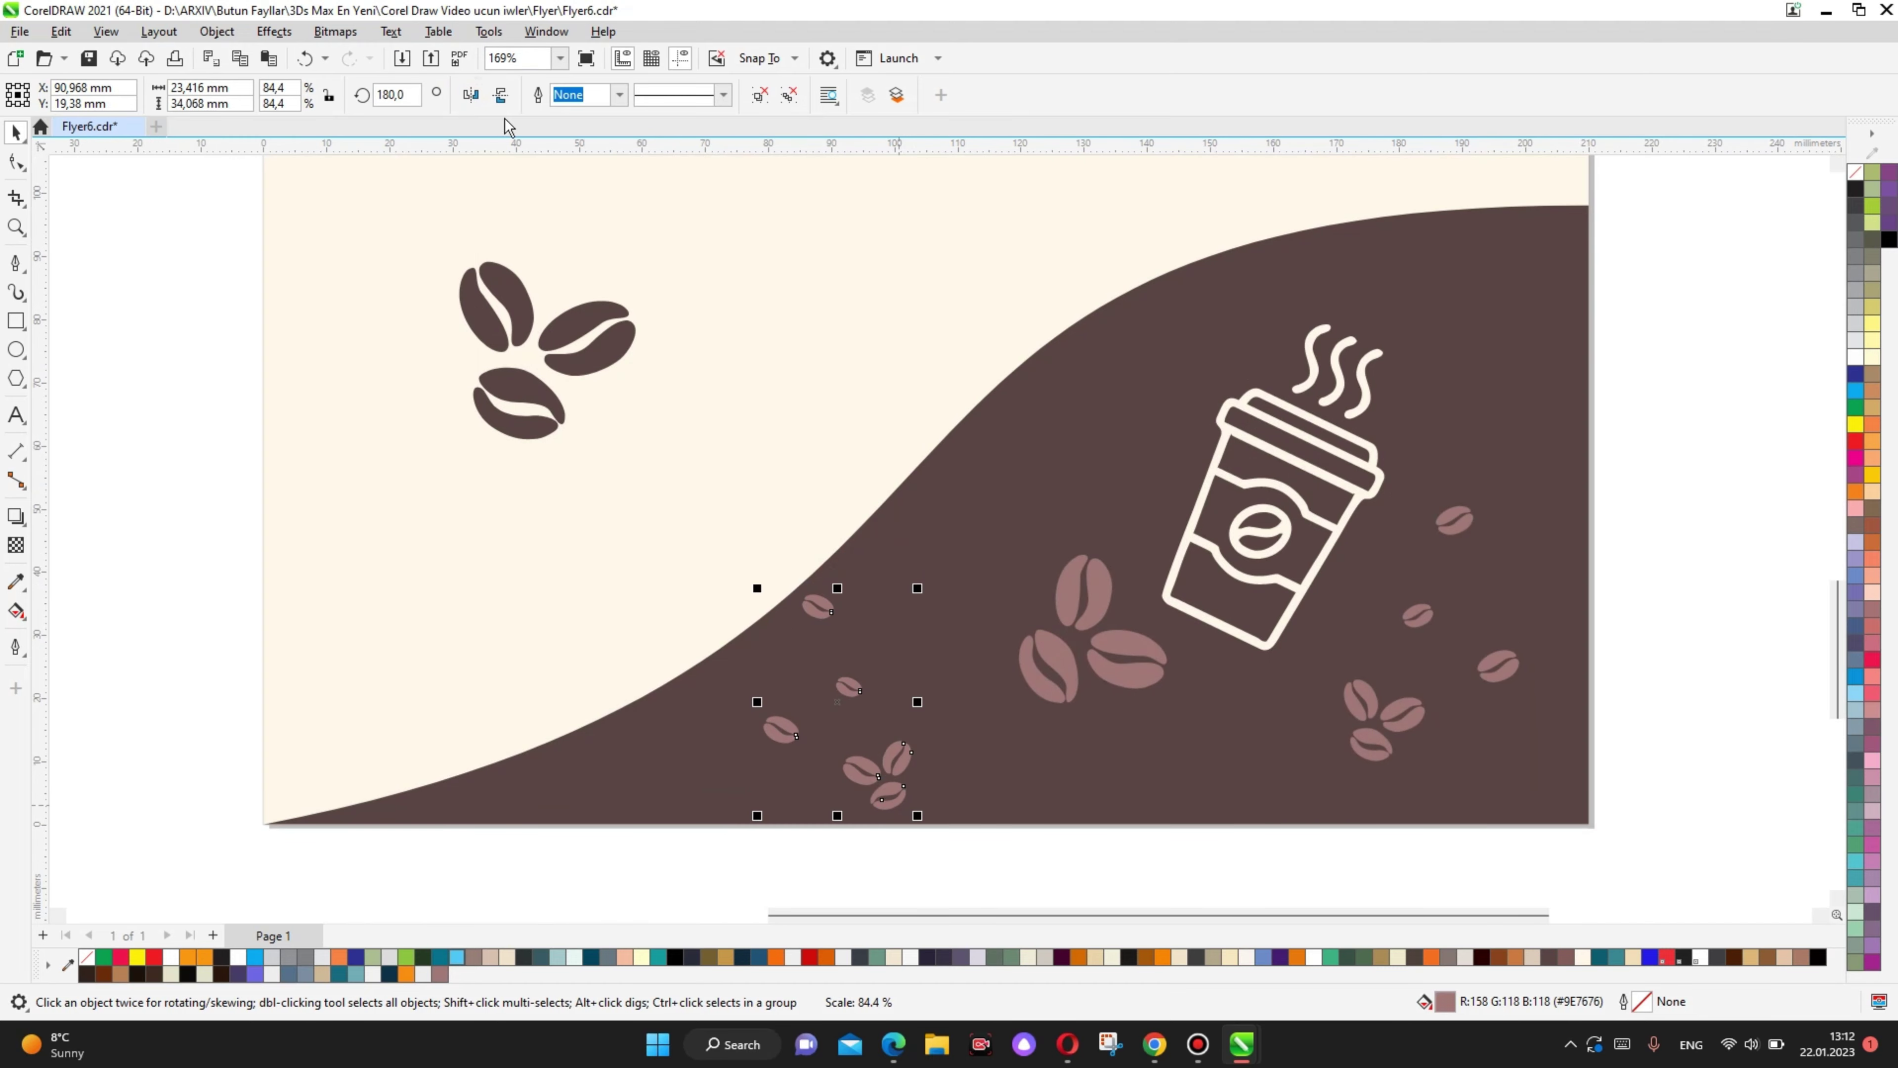
click(873, 759)
drag(756, 815, 648, 686)
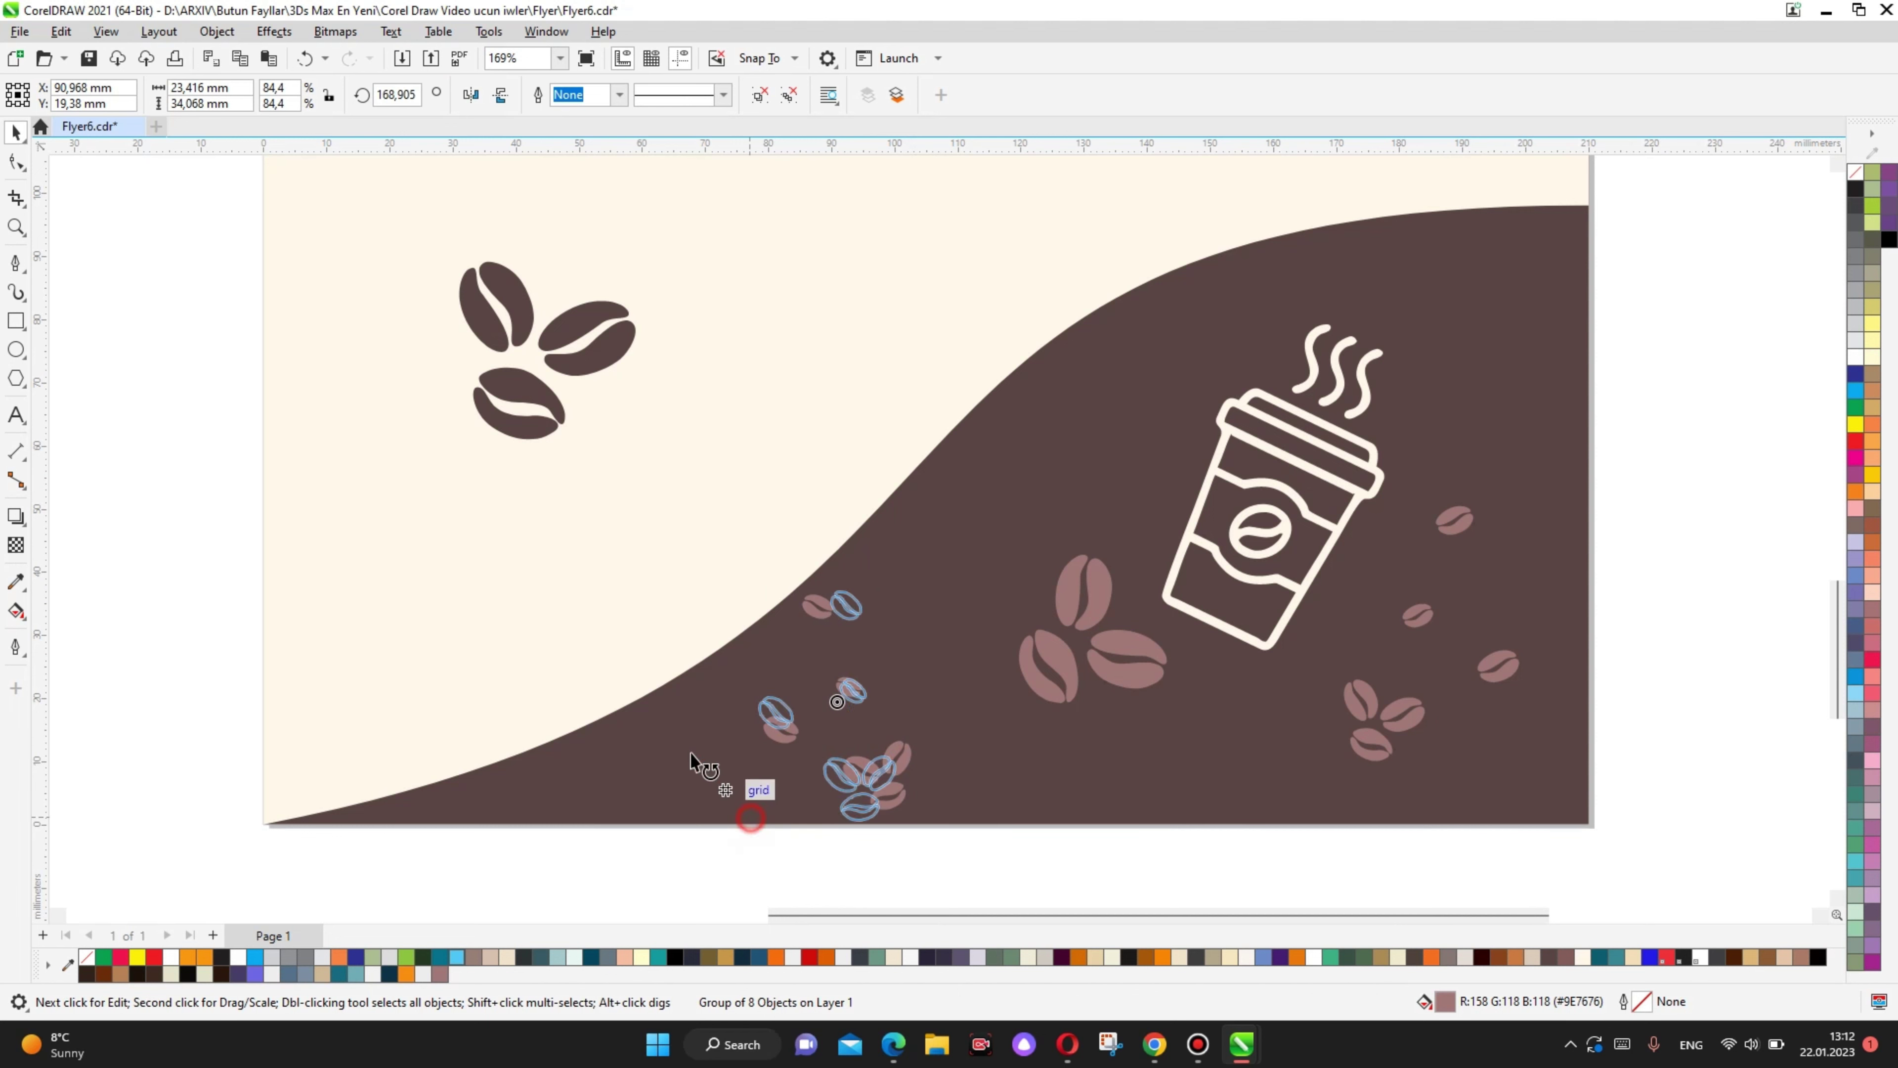
drag(837, 768, 828, 757)
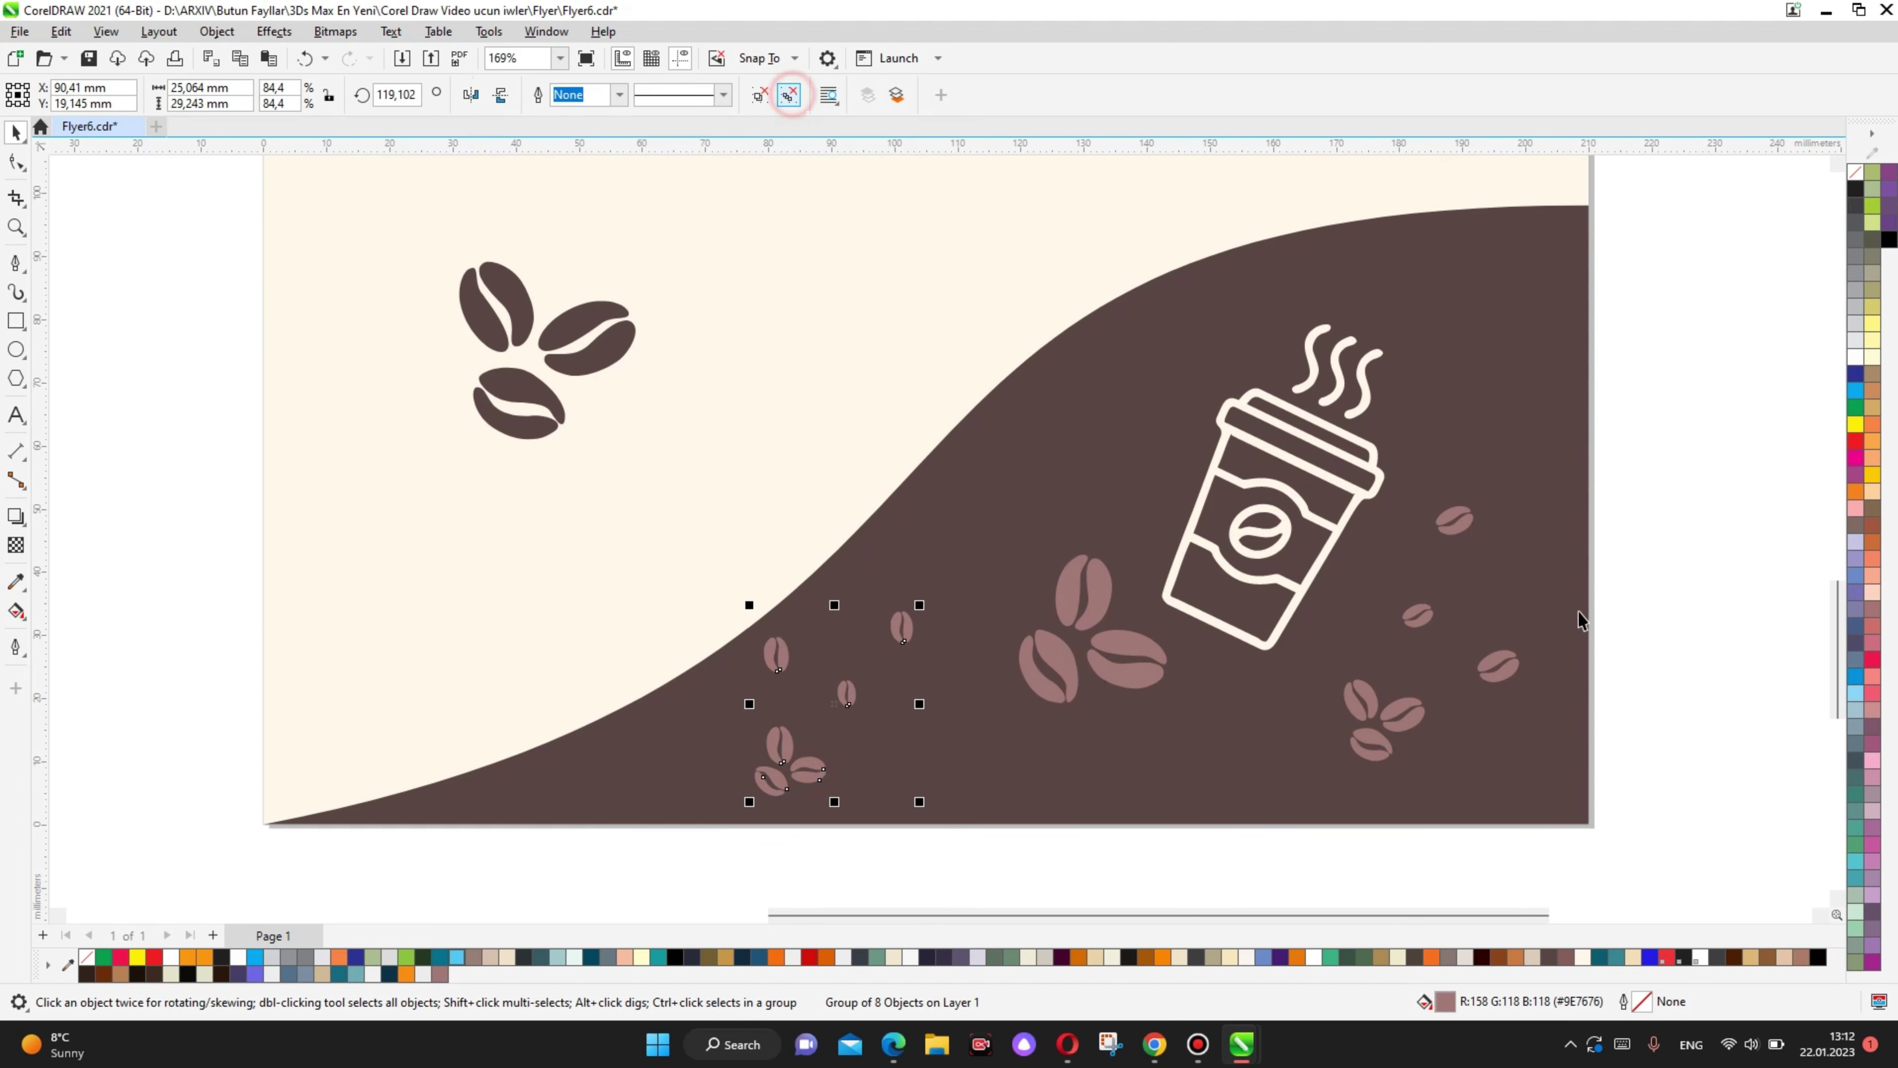
Step: Group the two bottom beans and shift the pair along the lower wave
mouse_move(821, 849)
mouse_down()
mouse_move(778, 753)
mouse_move(863, 785)
mouse_up()
key(ctrl+g)
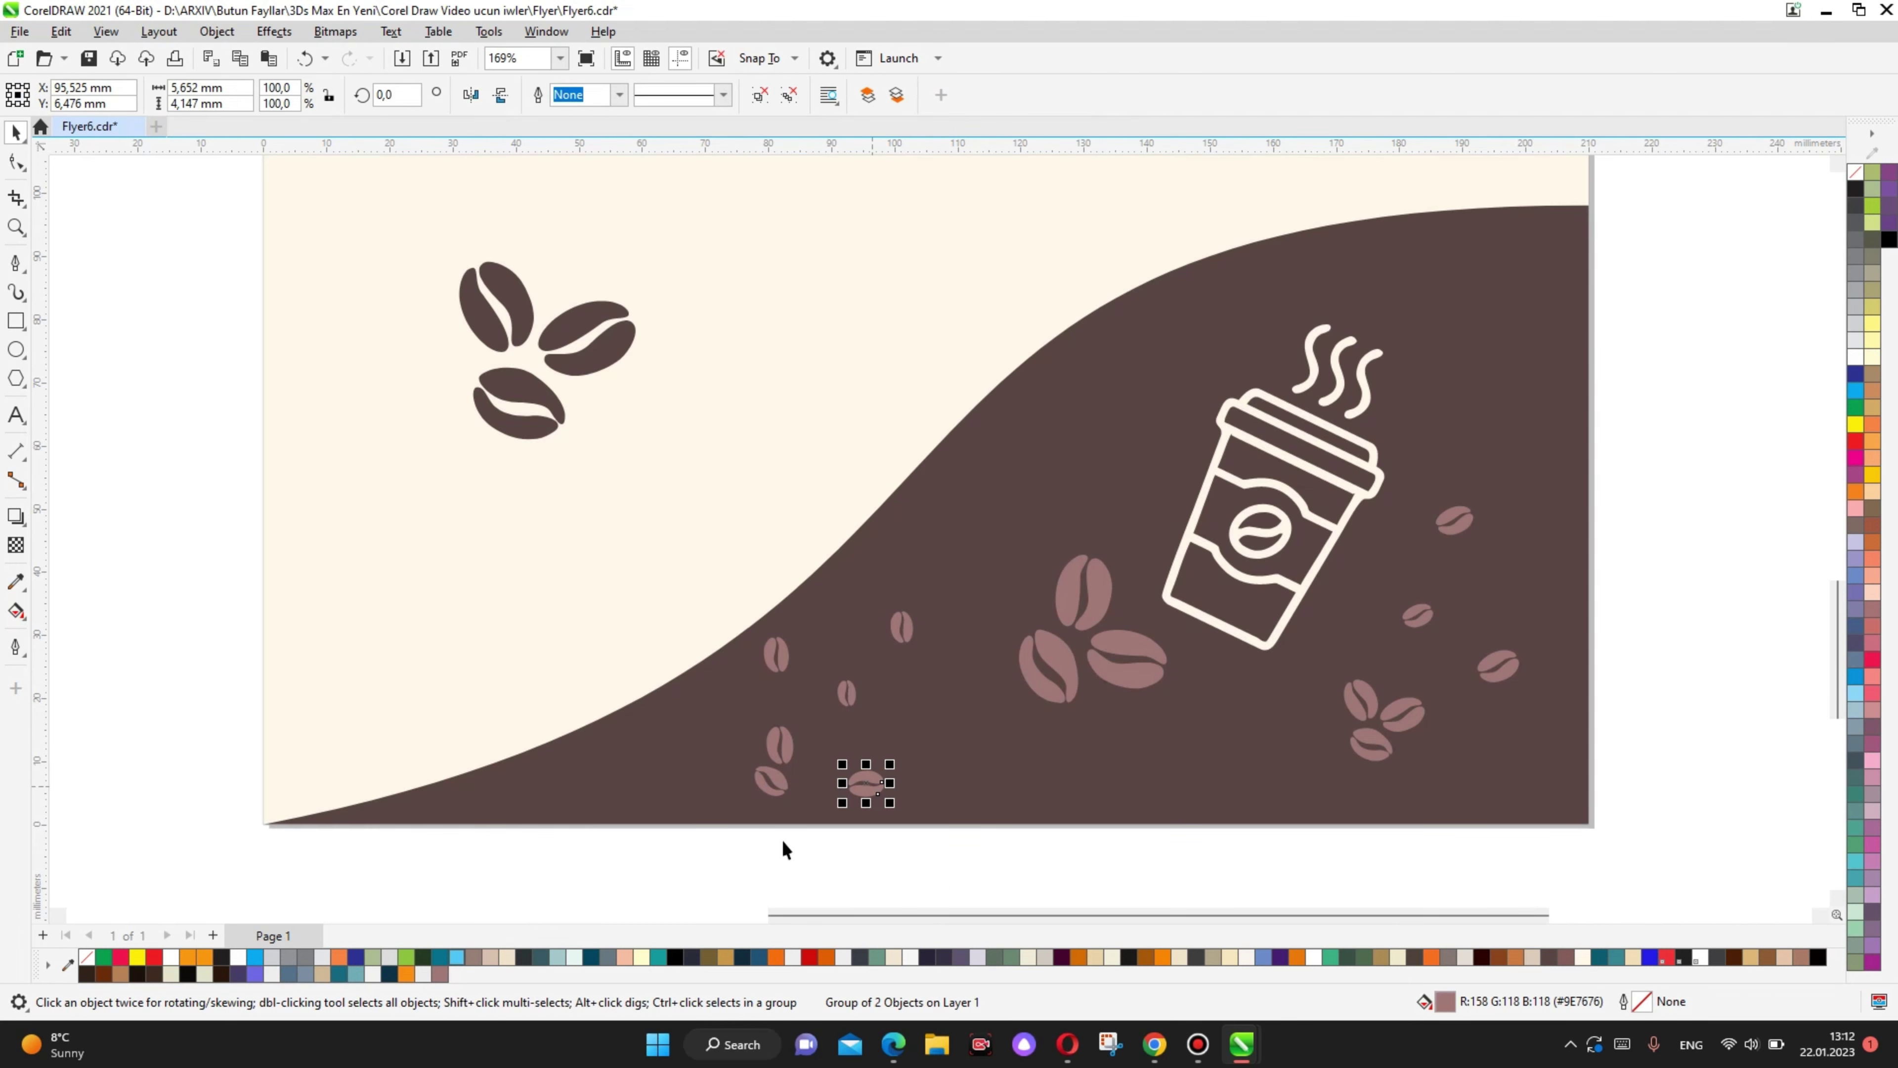
mouse_move(811, 847)
mouse_down()
mouse_move(755, 792)
mouse_move(655, 786)
mouse_up()
key(ctrl+u)
key(ctrl+g)
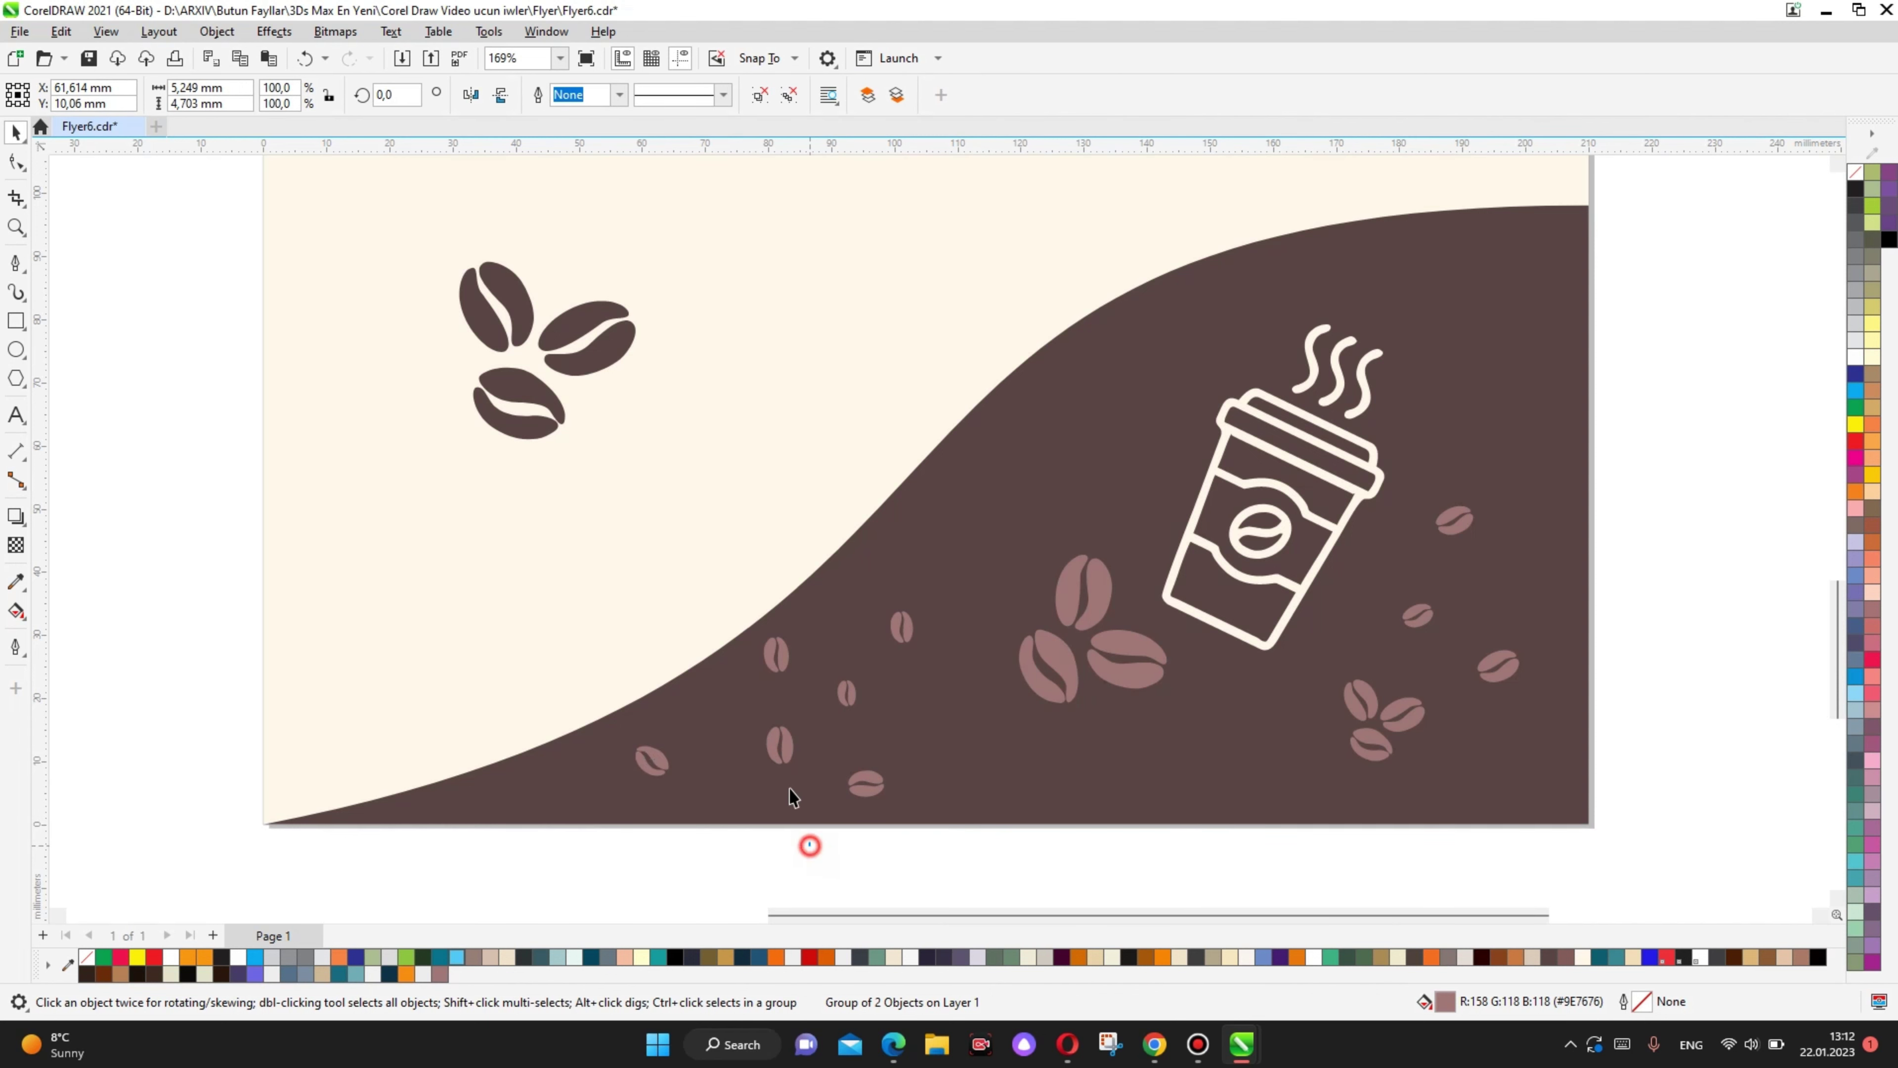
key(ctrl+u)
key(ctrl+g)
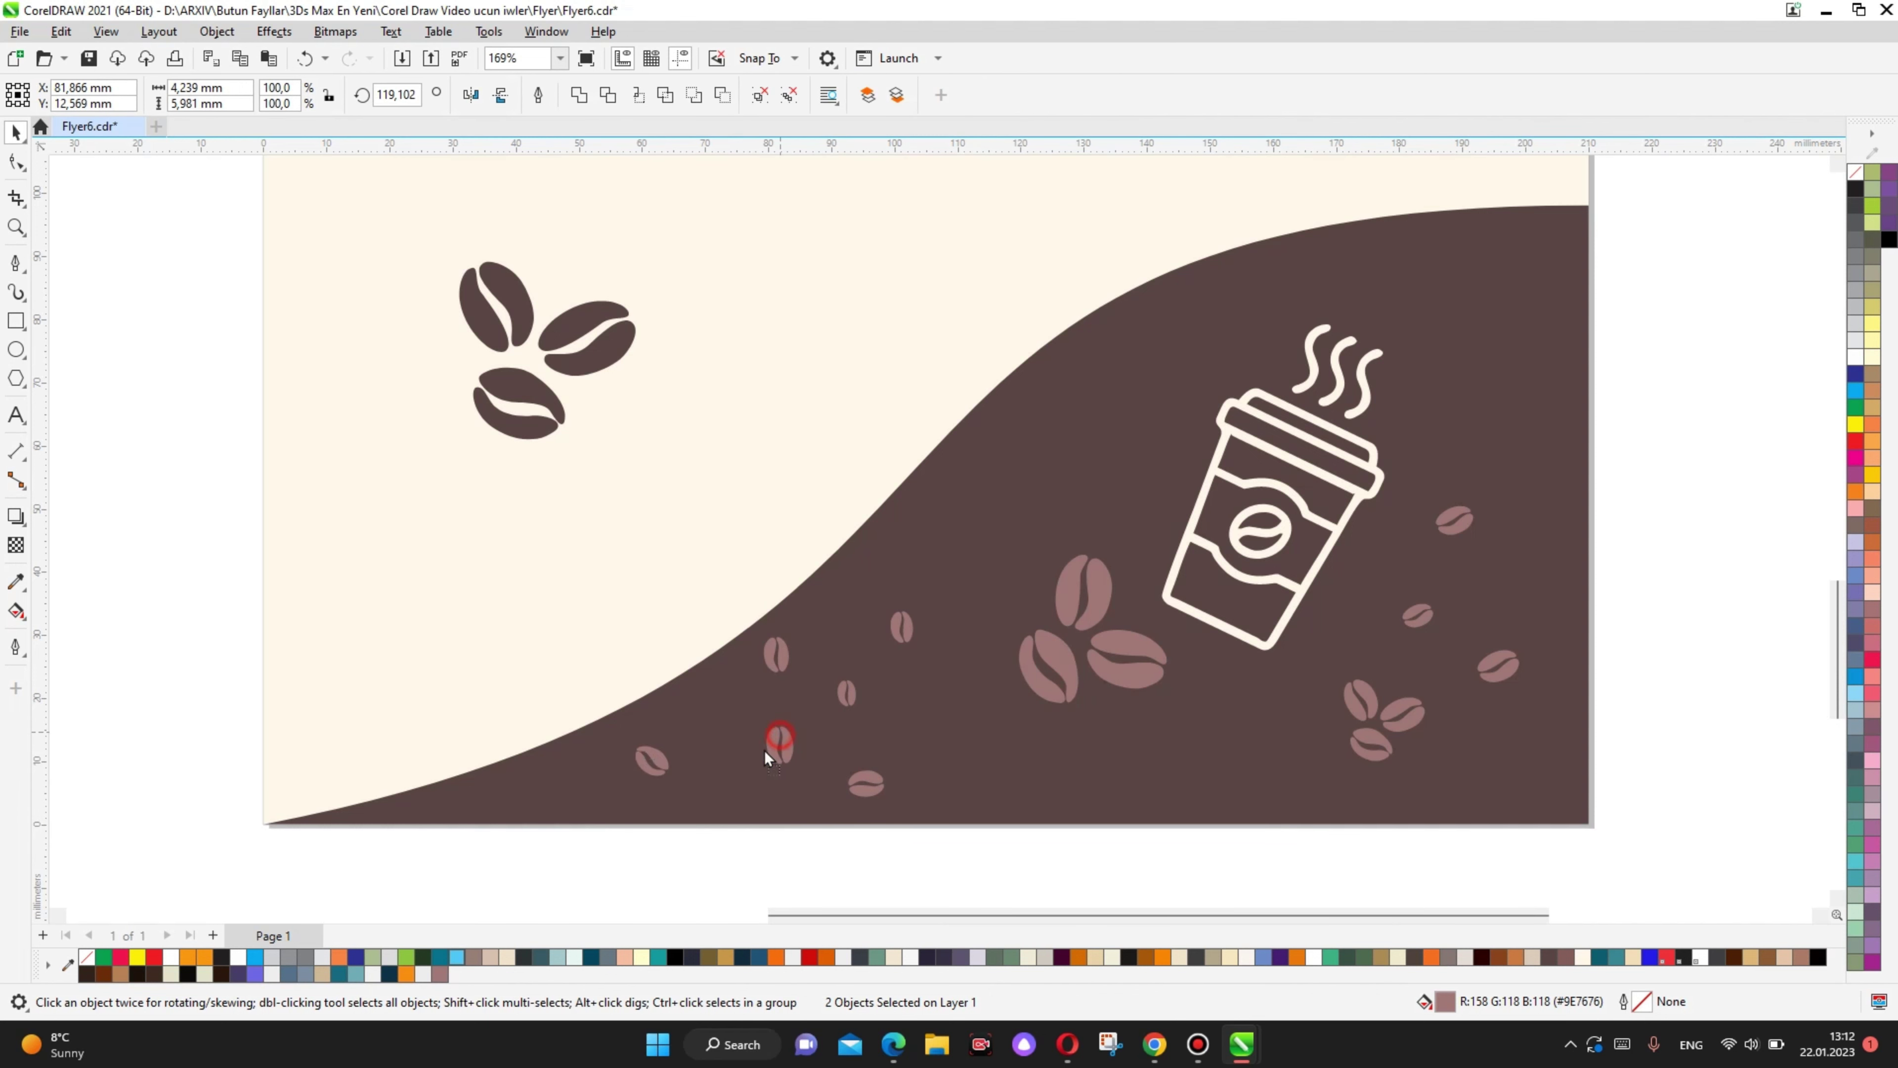
drag(764, 751, 761, 763)
Step: Zoom and pan to review the beans scattered across the lower brown wave
scroll(852, 688, down, 2)
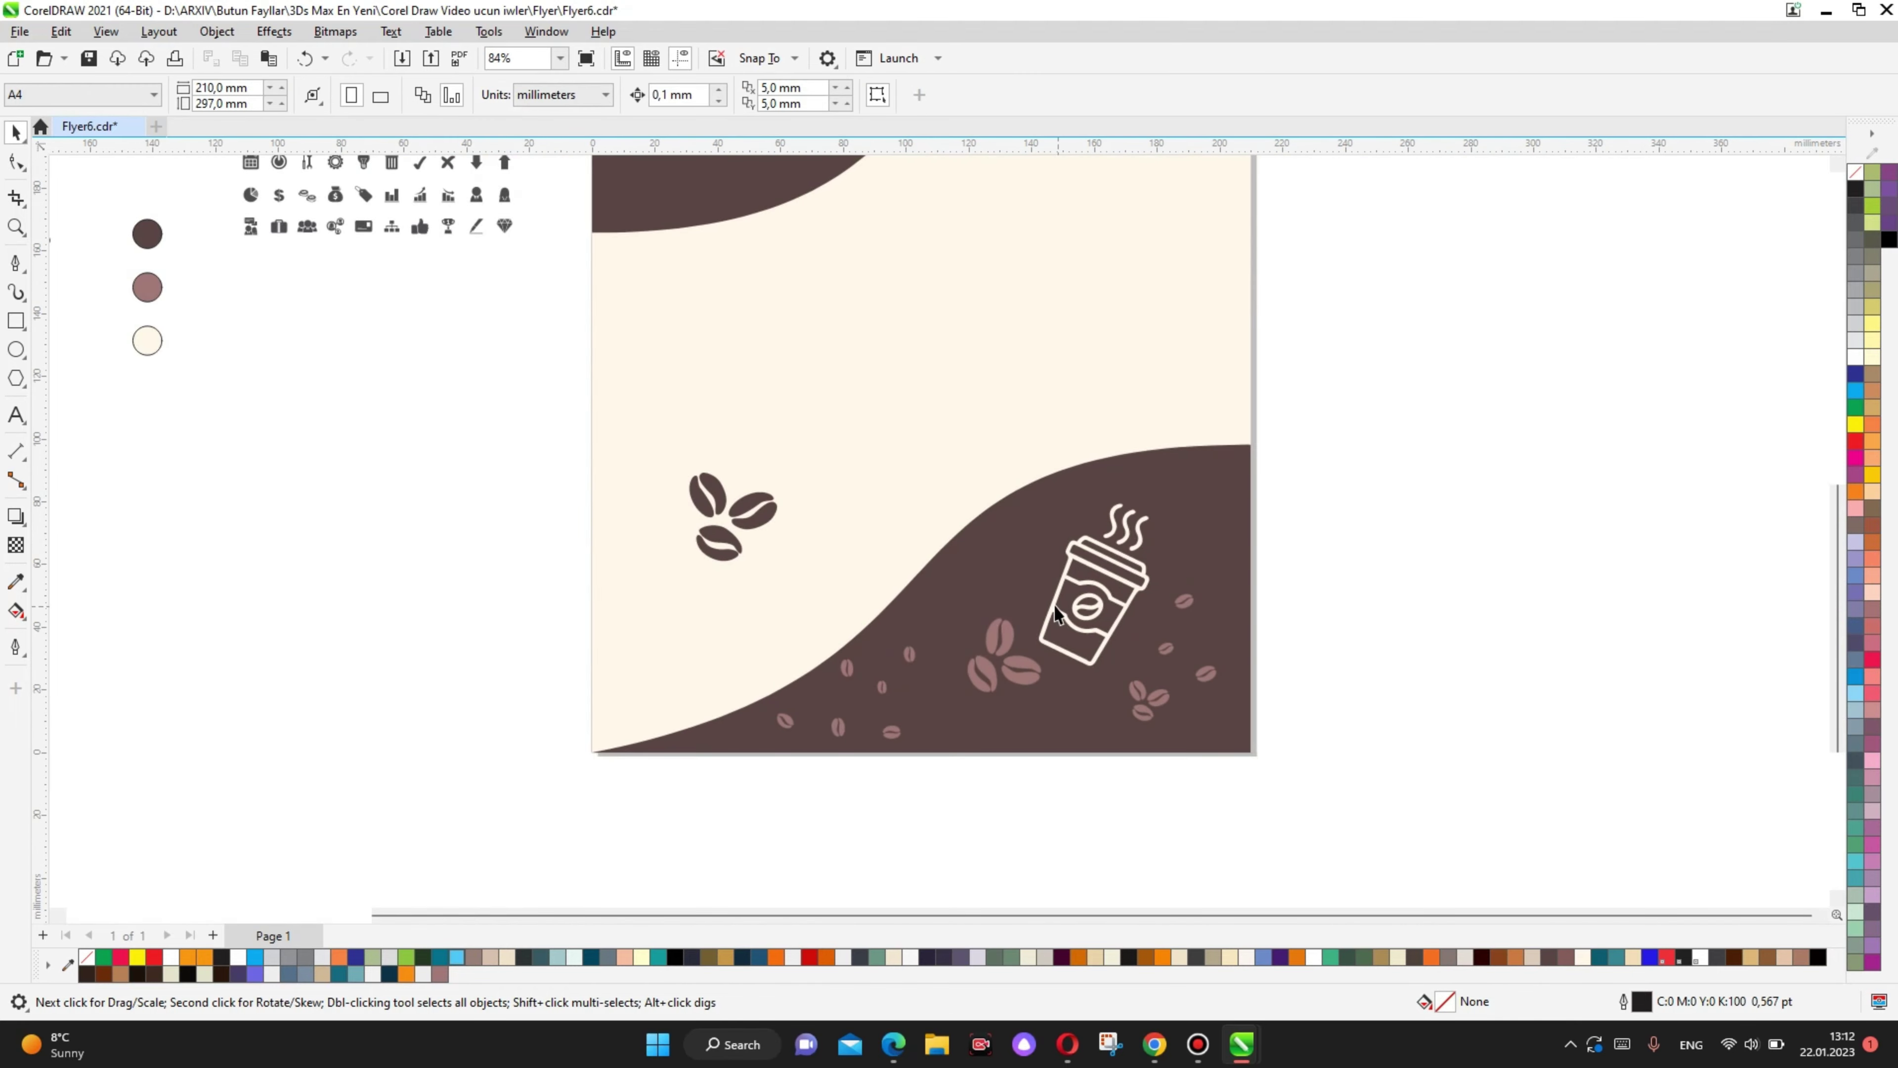
scroll(1111, 598, down, 2)
scroll(1075, 598, up, 2)
scroll(974, 607, up, 2)
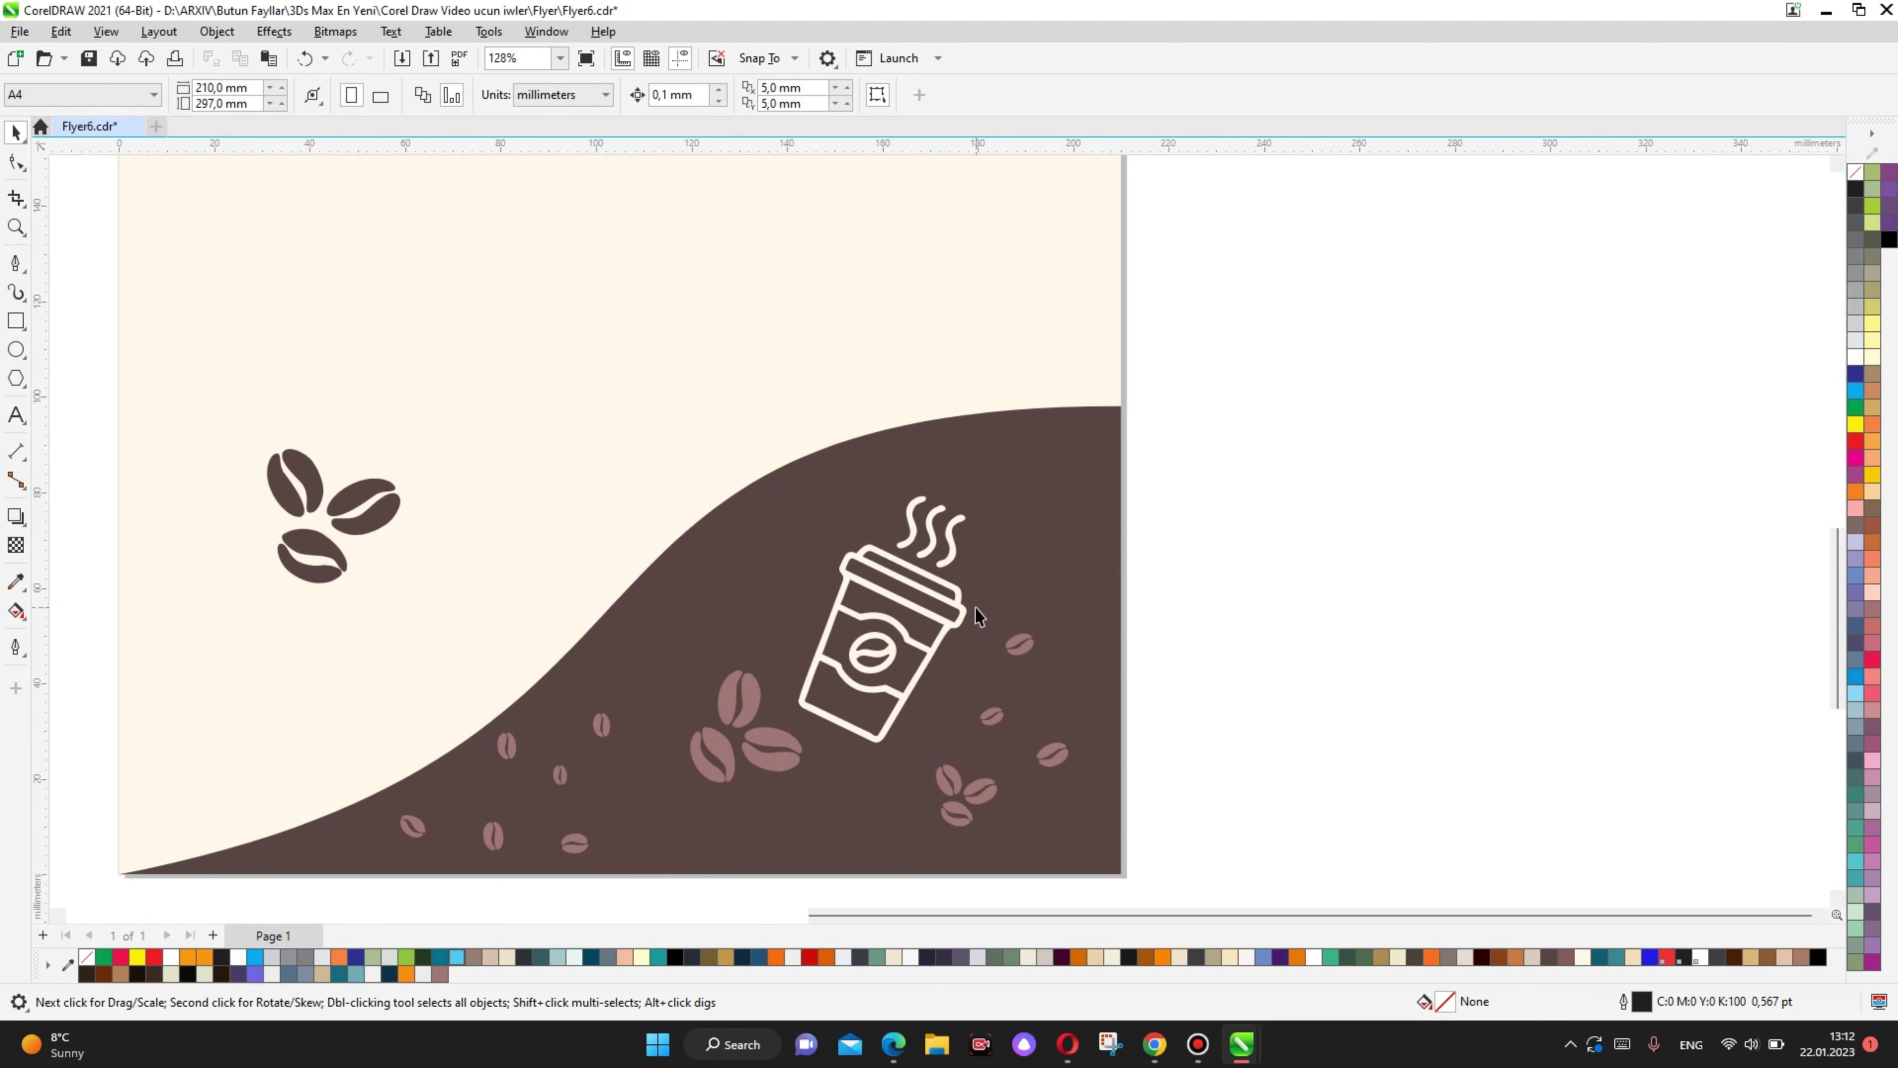
scroll(965, 611, down, 1)
scroll(1196, 572, down, 2)
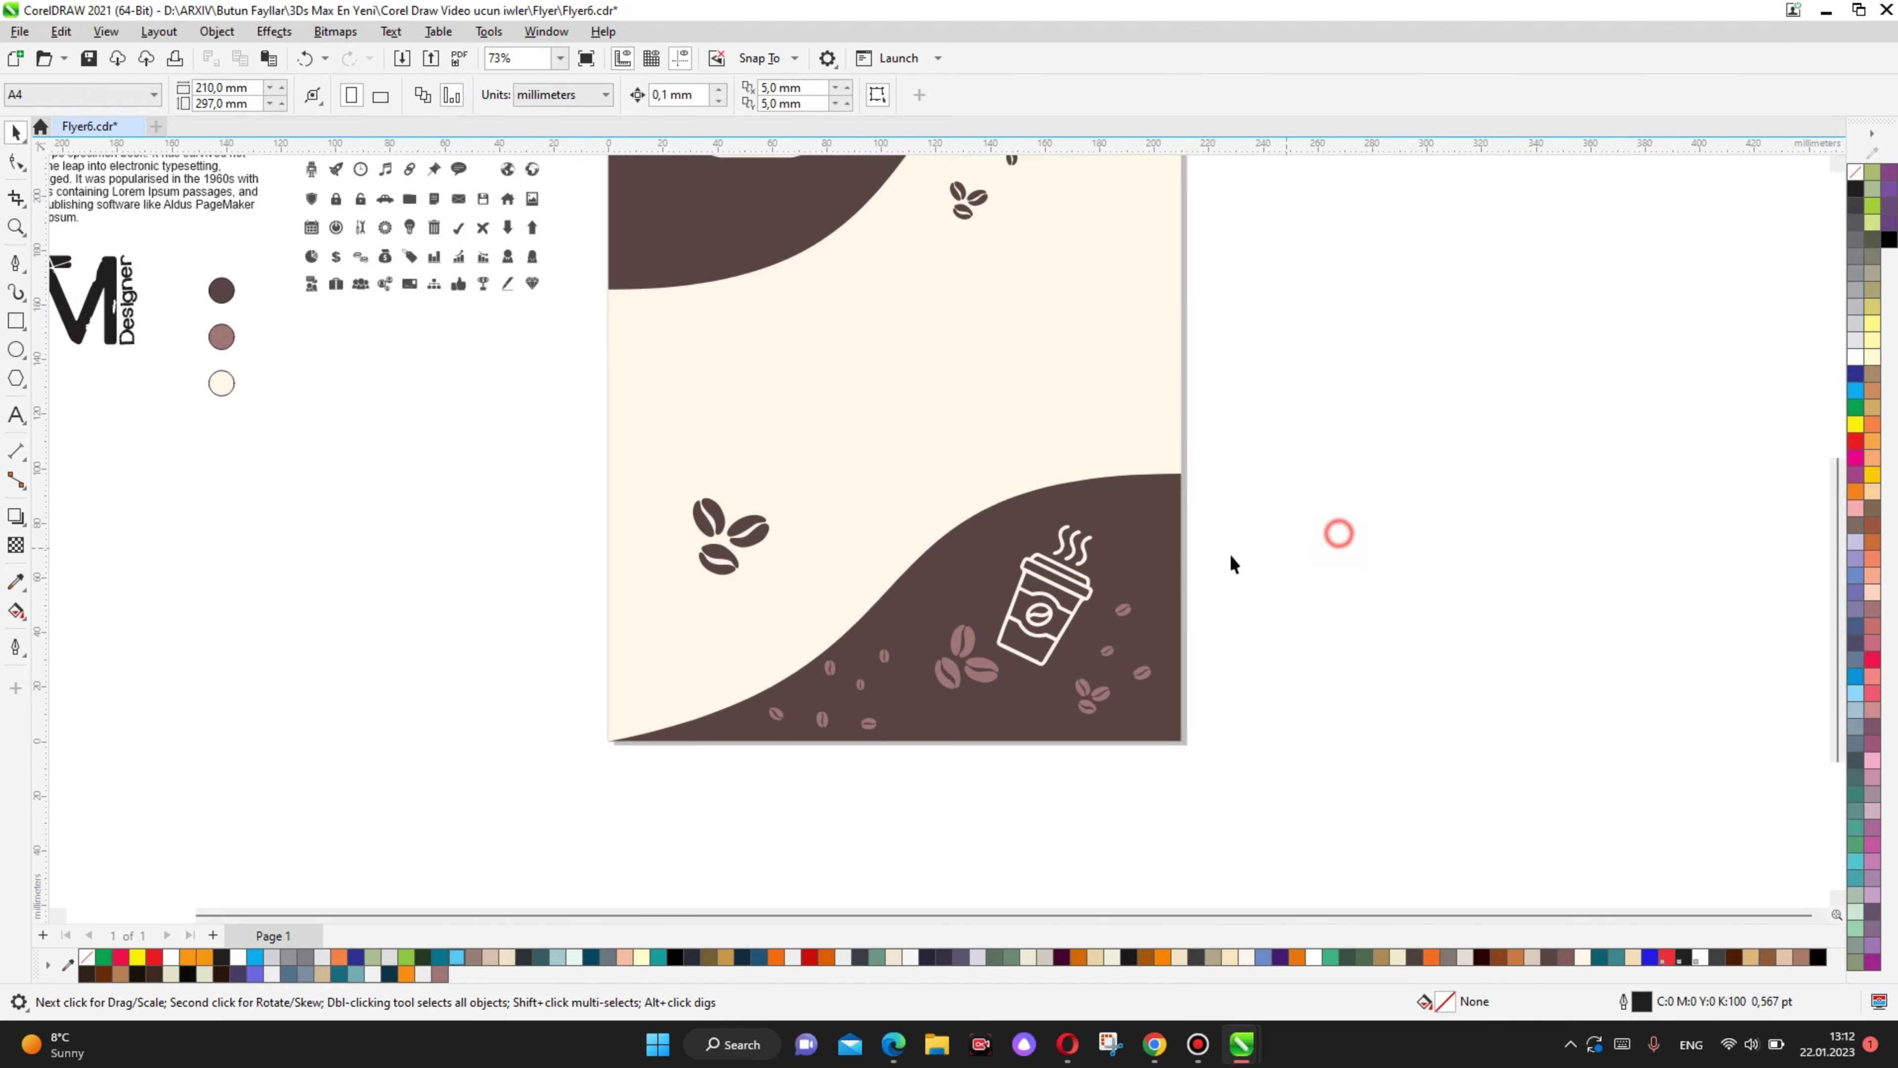
scroll(1089, 614, up, 1)
scroll(916, 610, up, 1)
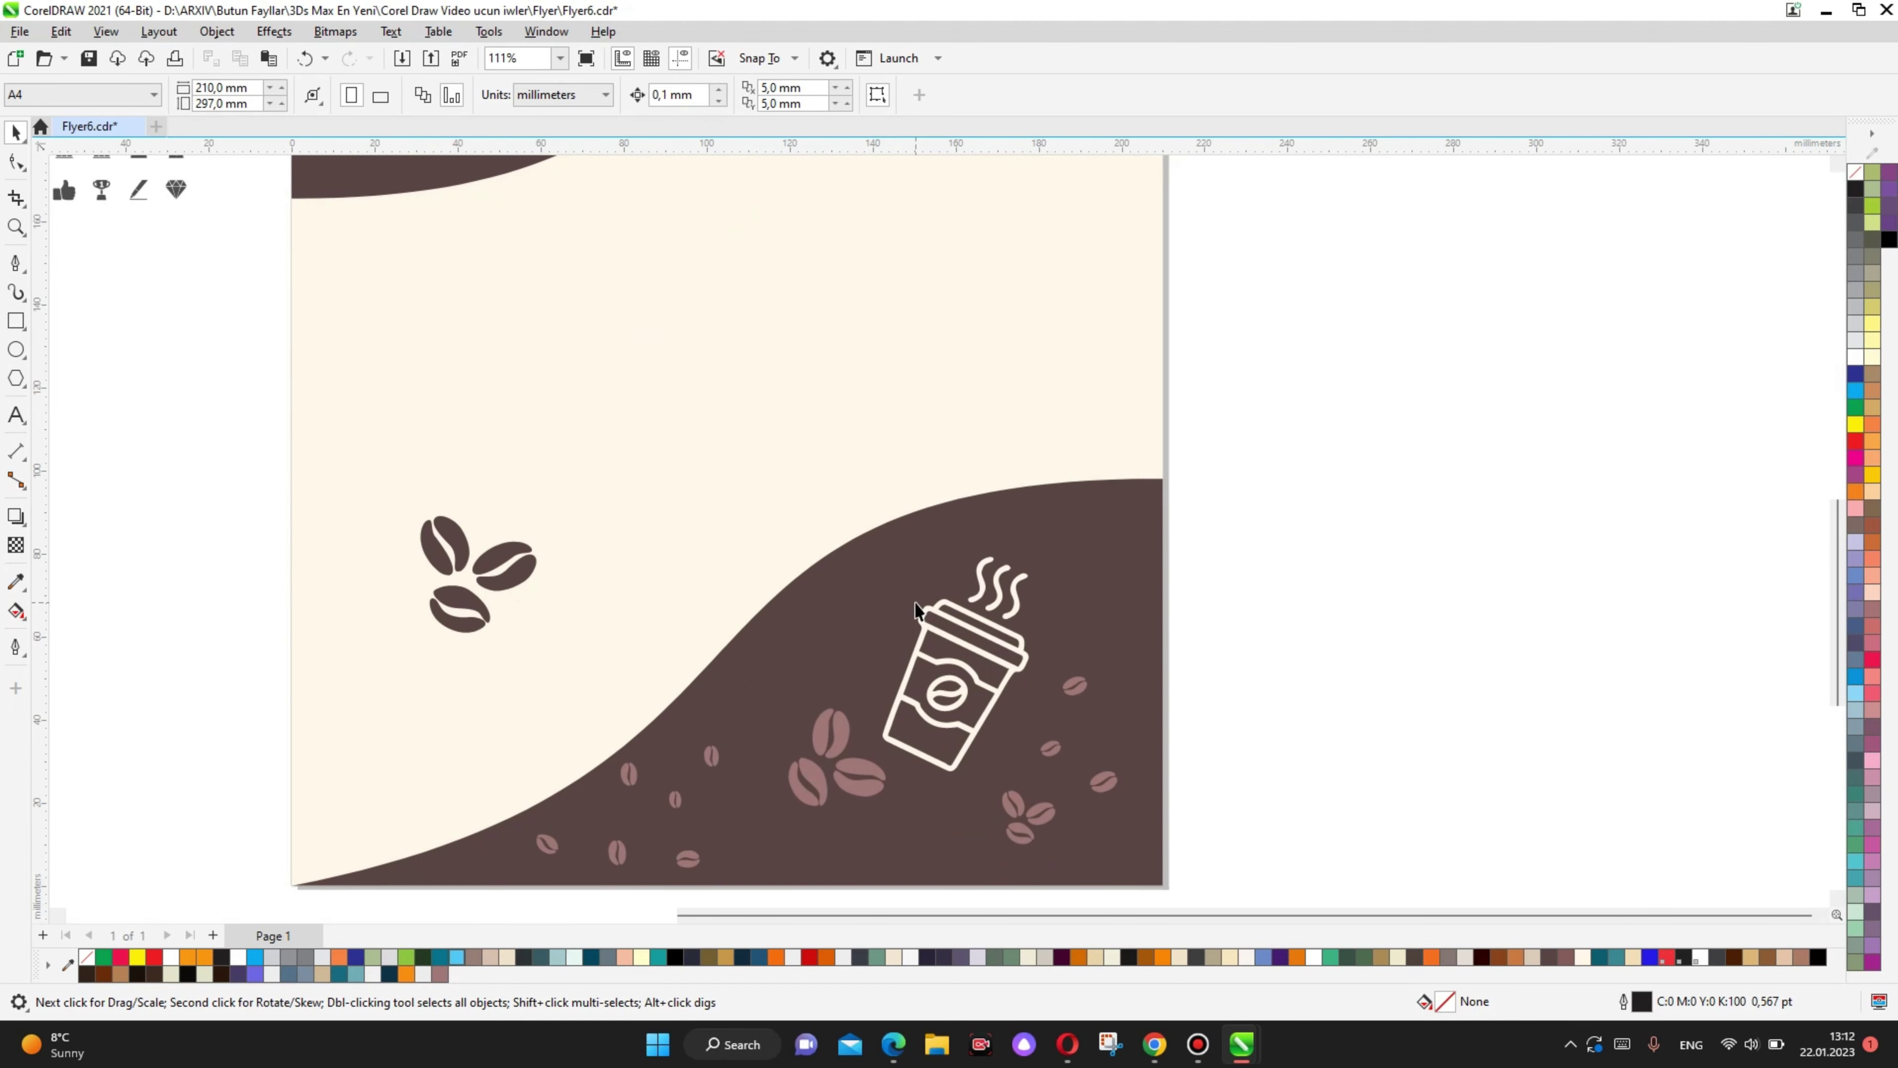
scroll(918, 610, down, 3)
scroll(951, 521, down, 1)
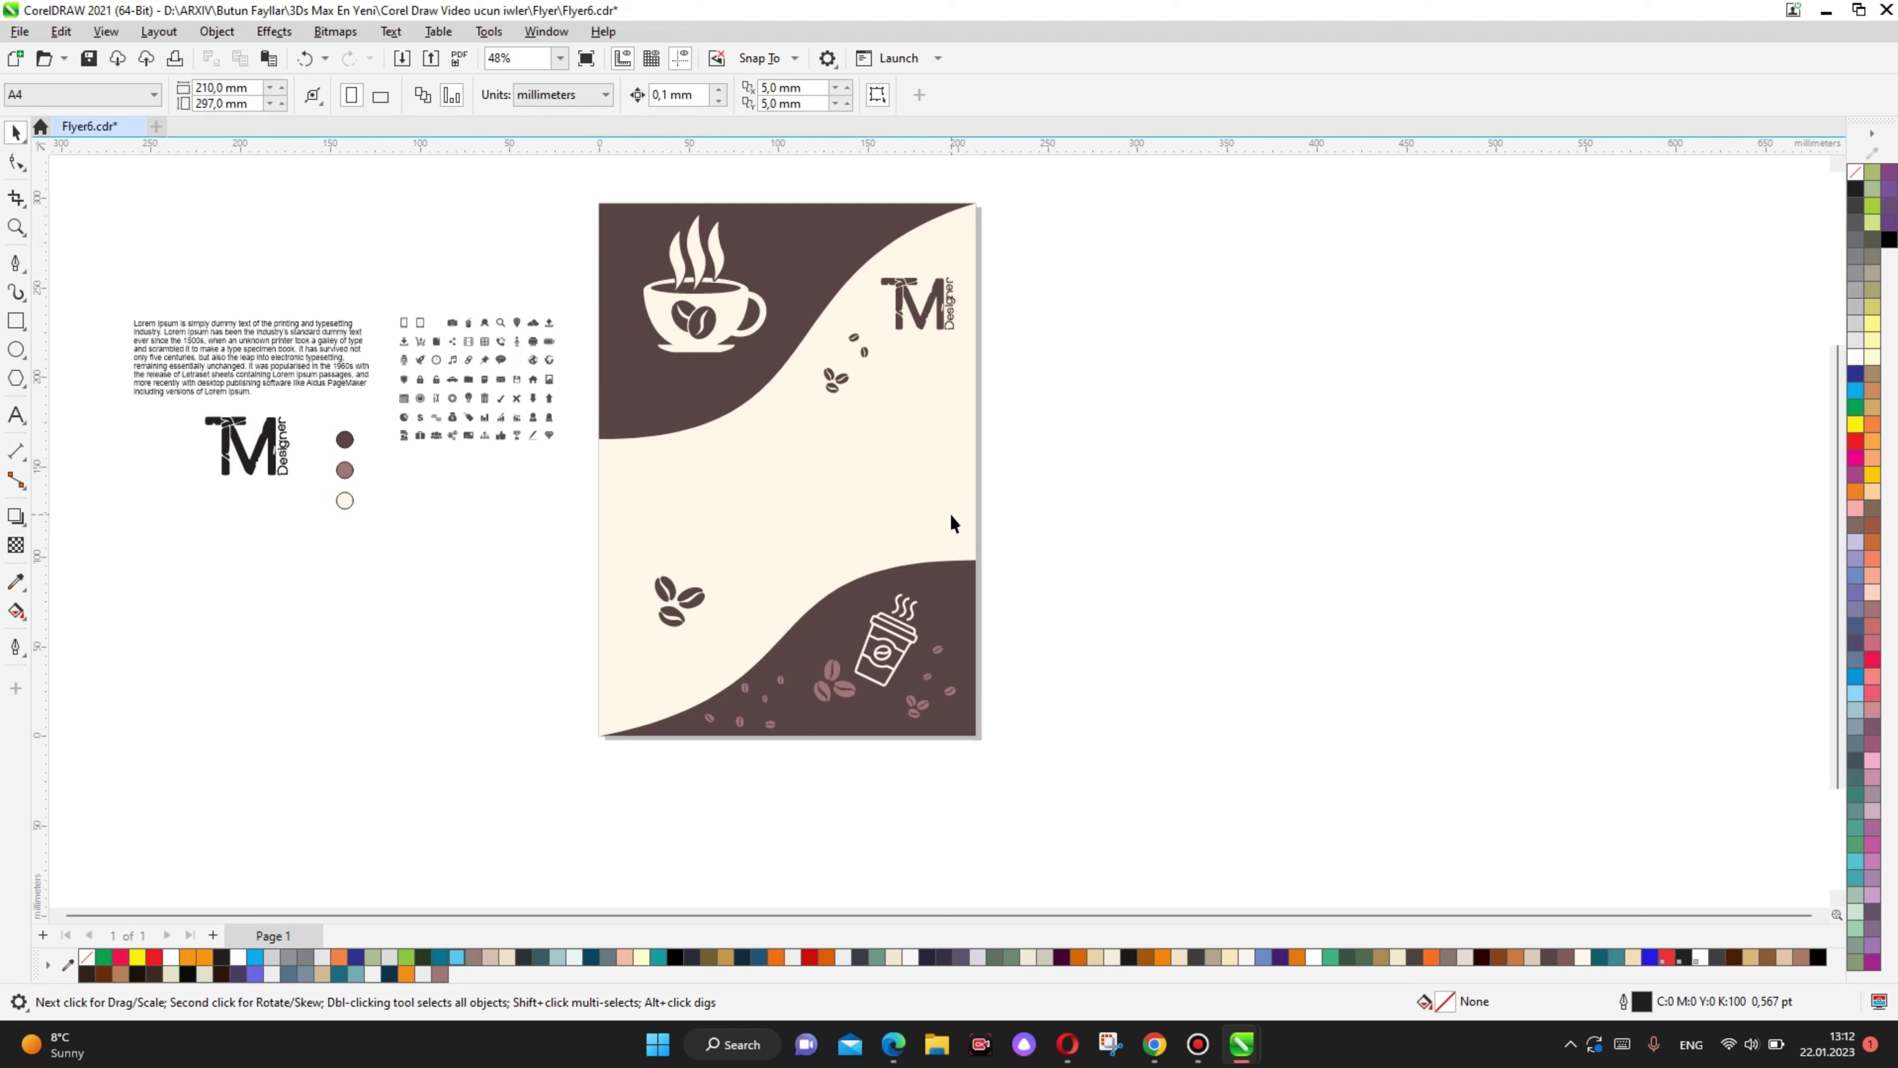
drag(657, 399, 710, 441)
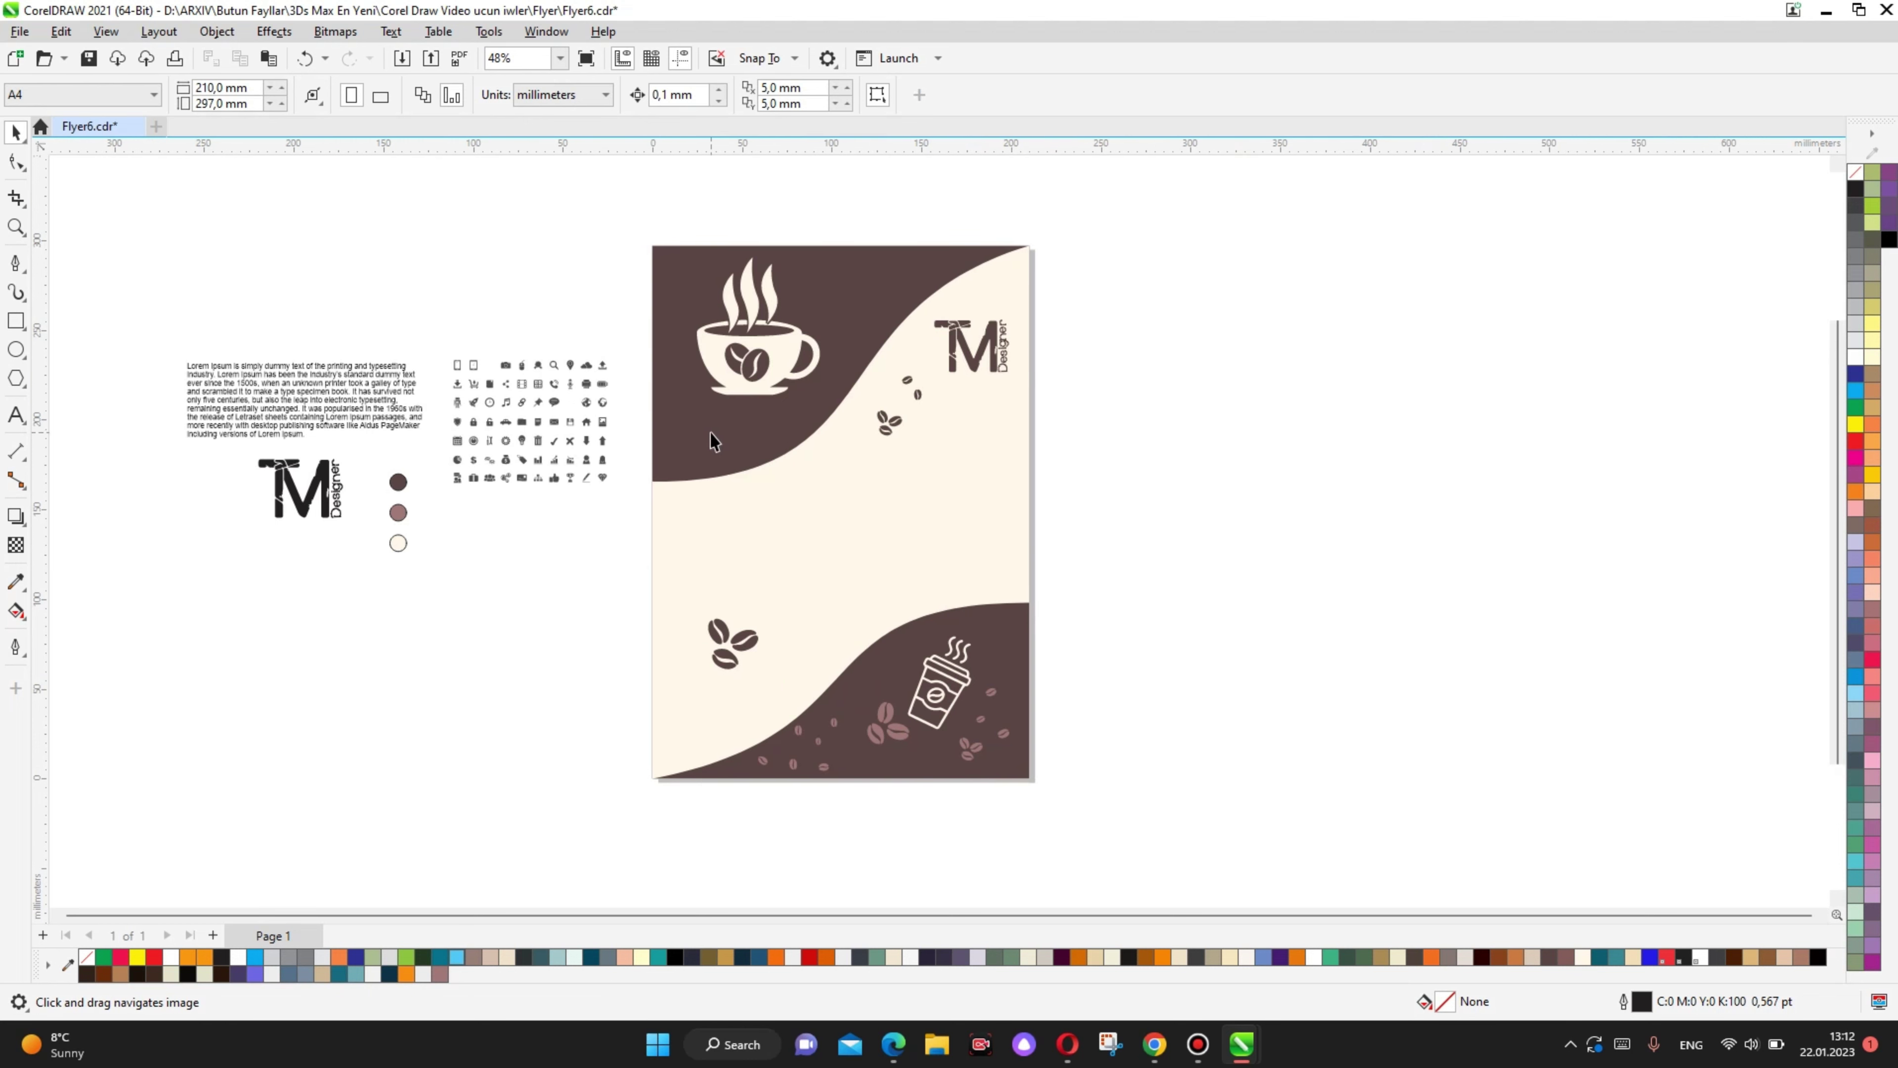
scroll(811, 290, up, 1)
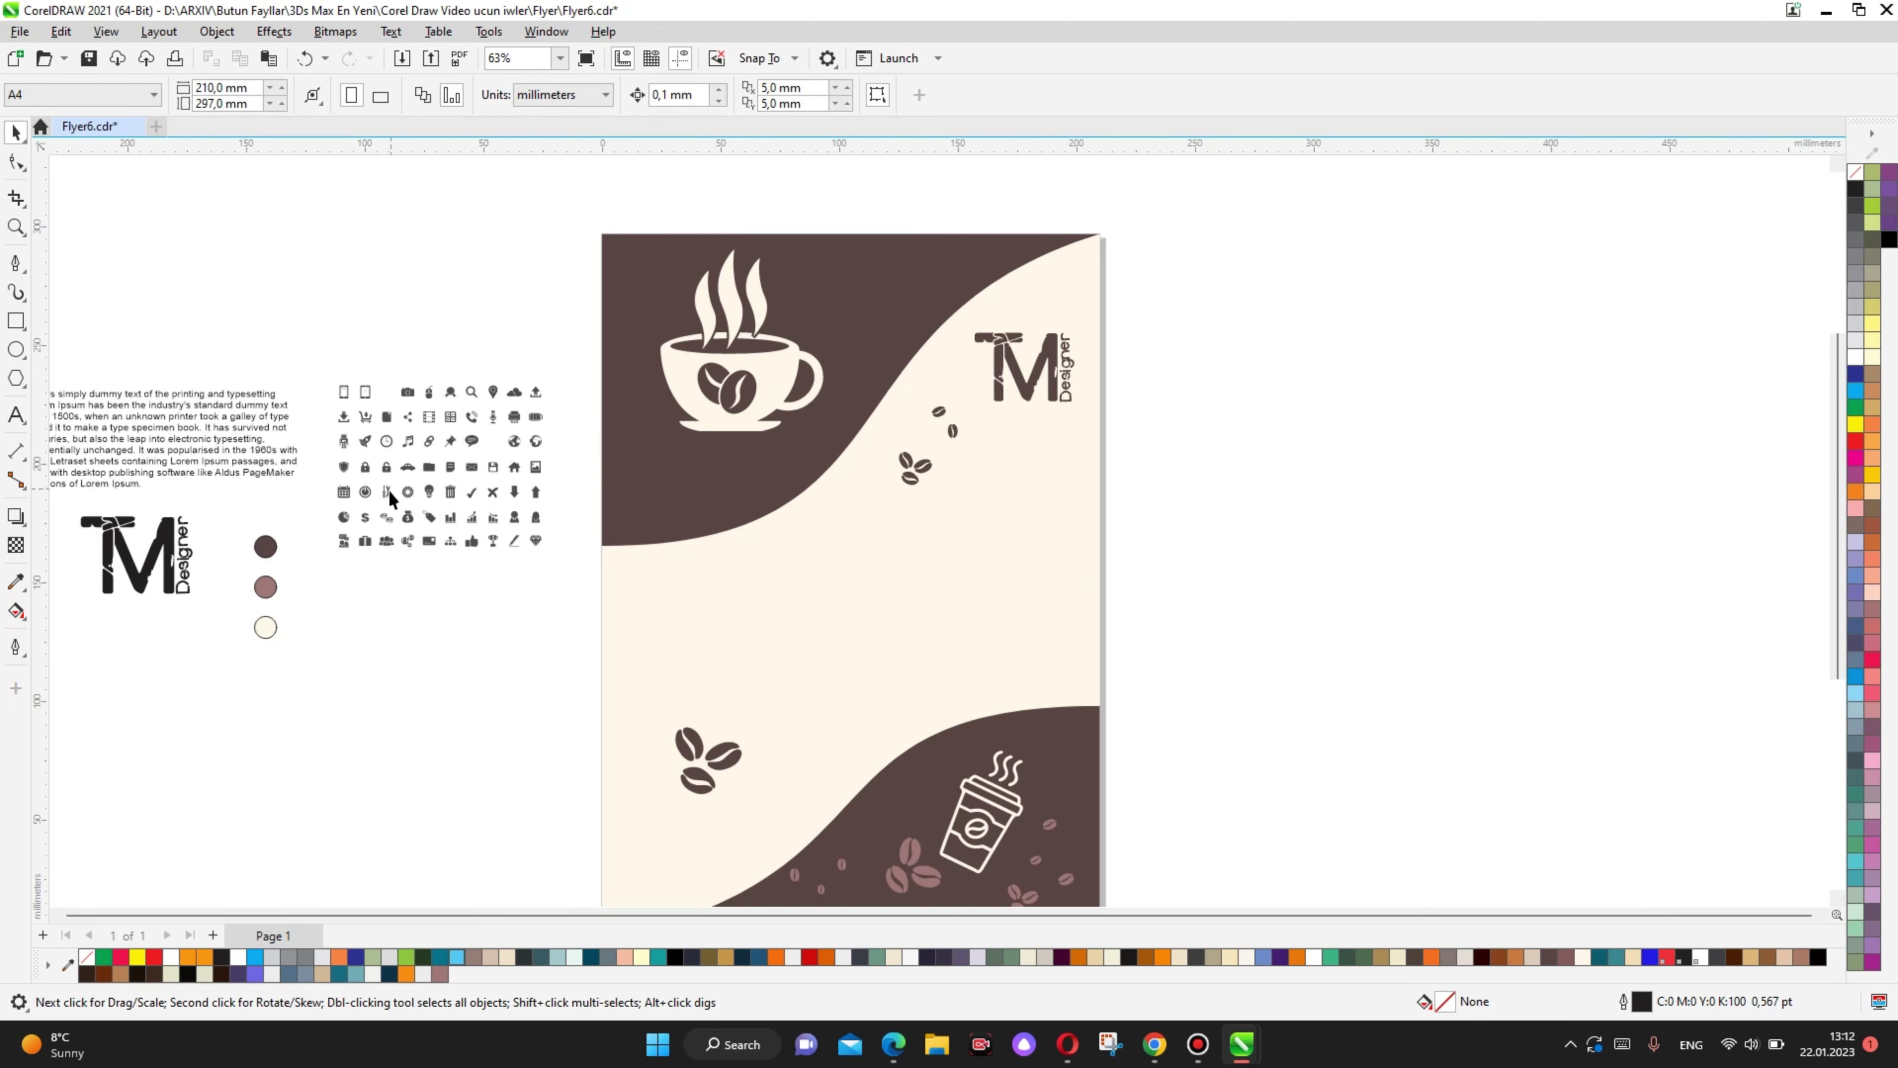
Step: Create a COFFEE STORE text object split onto two lines
click(400, 708)
text(COFFEE STORE)
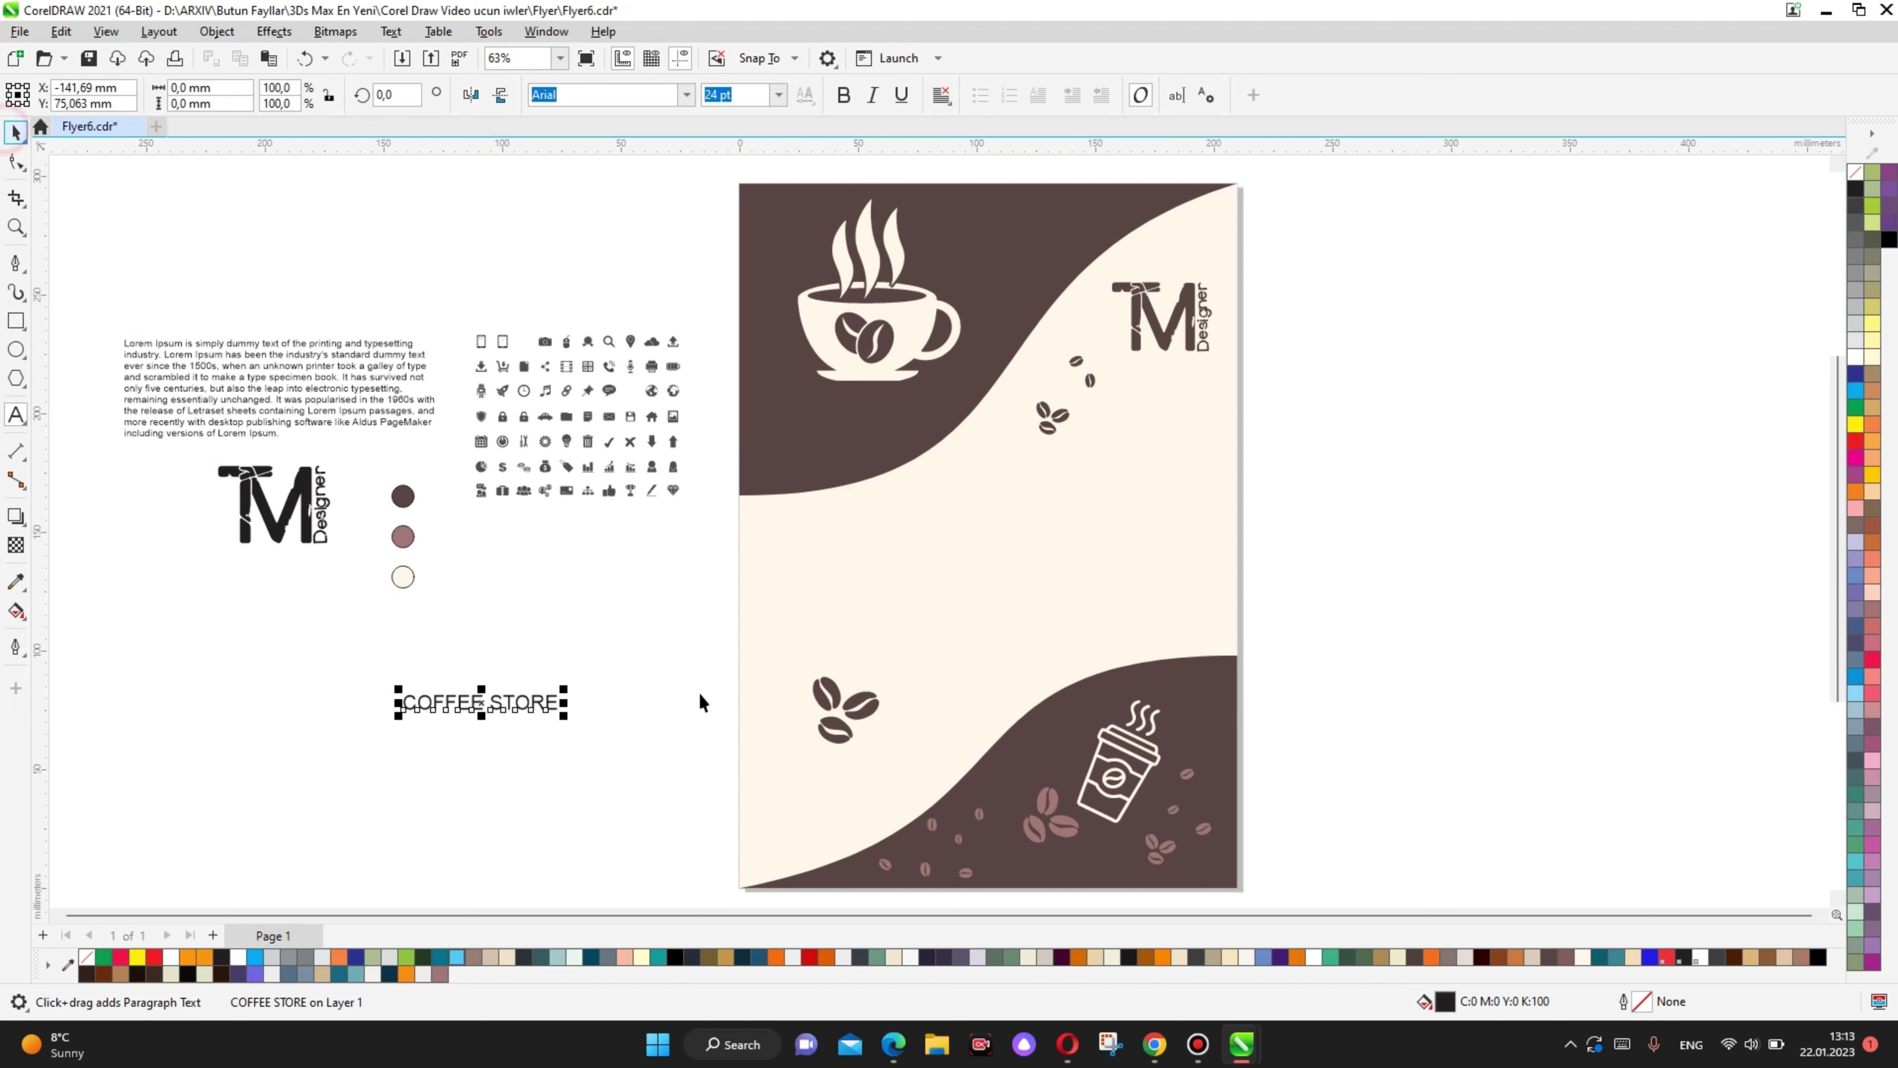
key(ctrl+space)
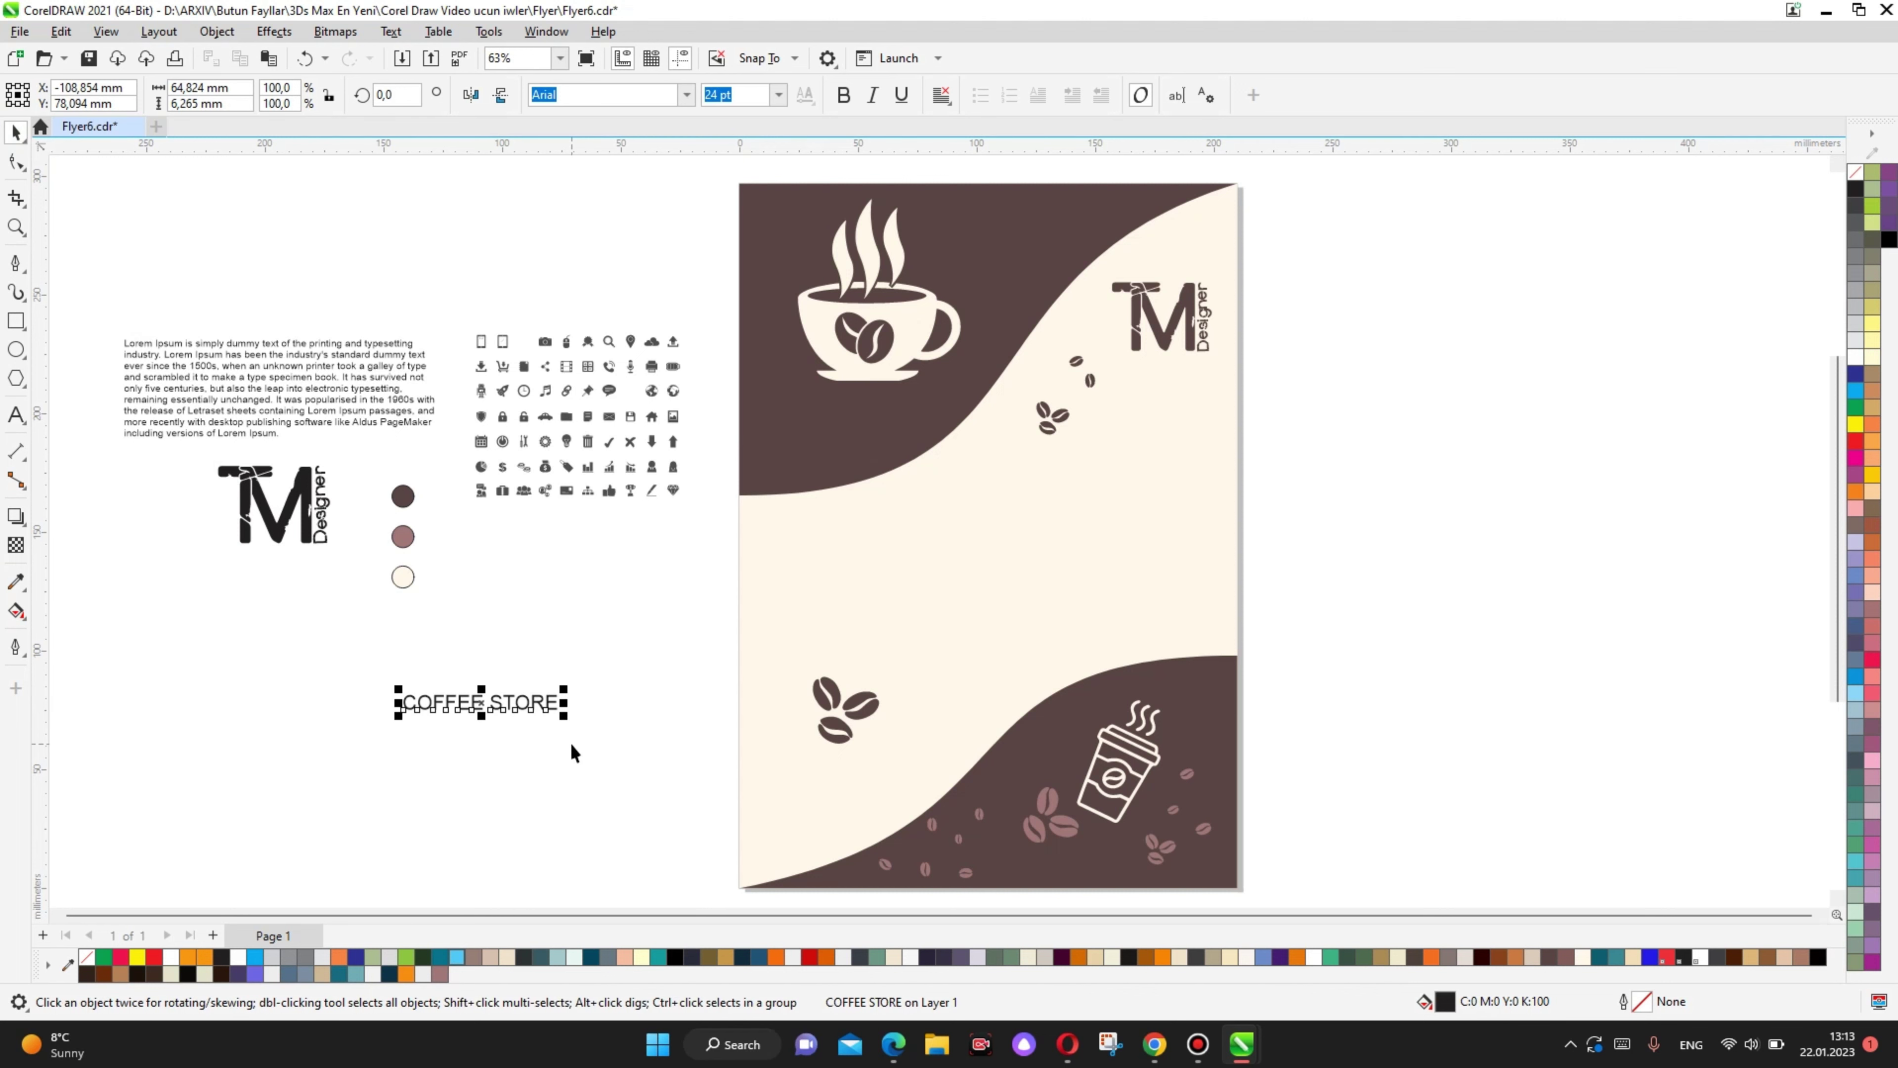
scroll(747, 498, up, 1)
double_click(452, 734)
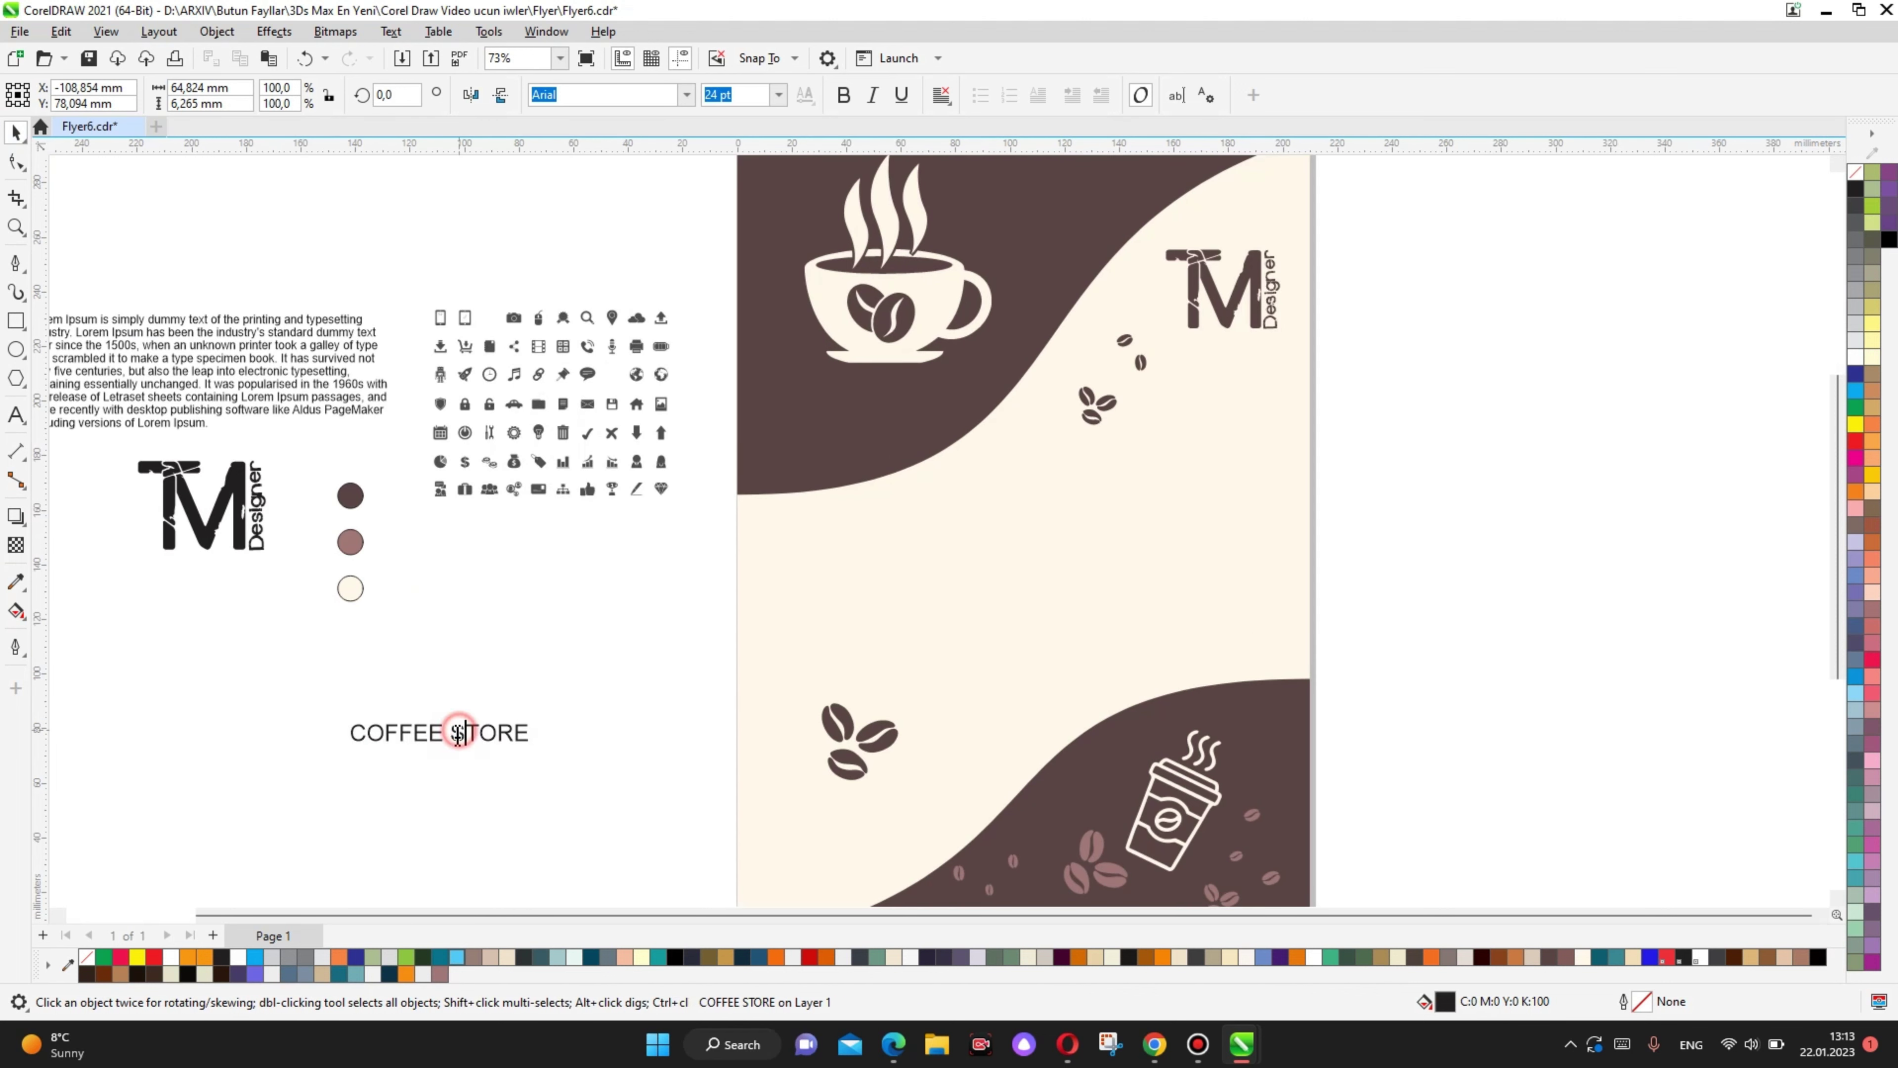
key(ctrl+space)
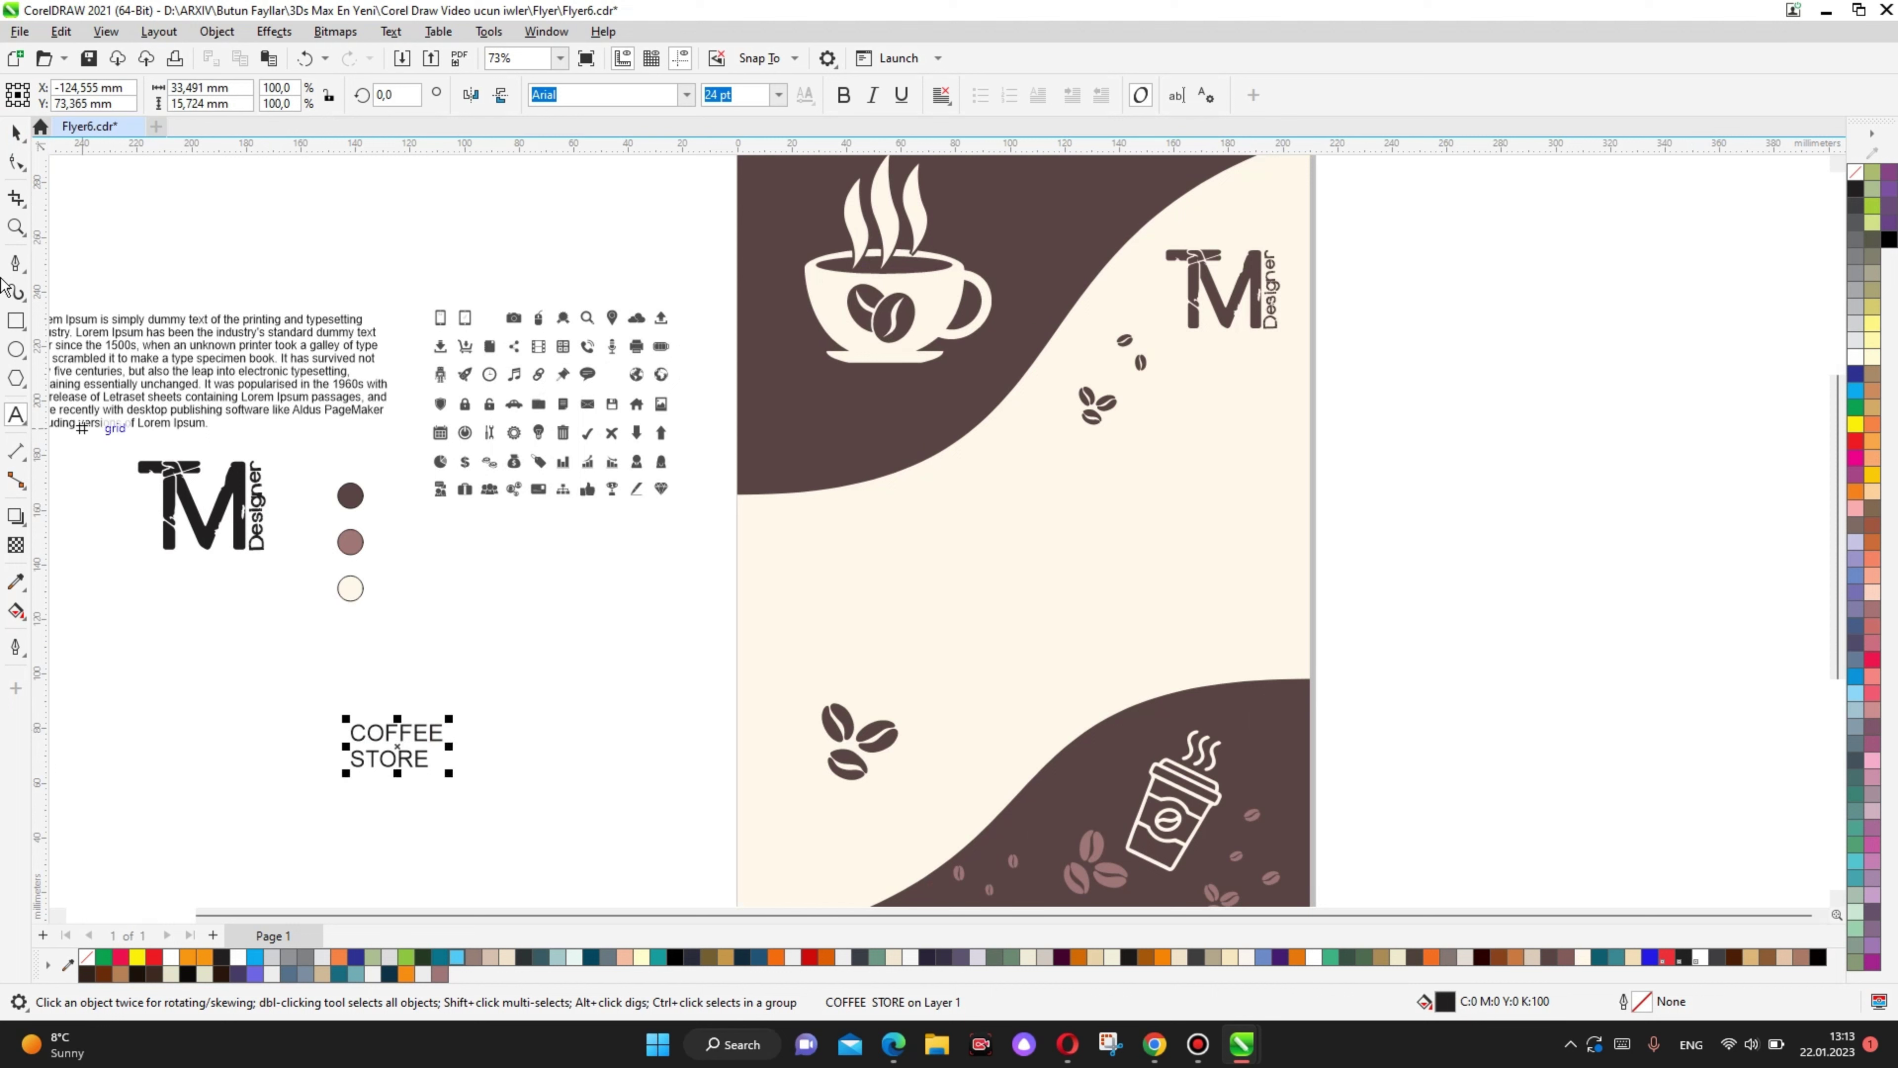
Step: Set STORE to 16 pt, scale the title to 42 pt and place it on the upper brown area
drag(426, 762, 355, 765)
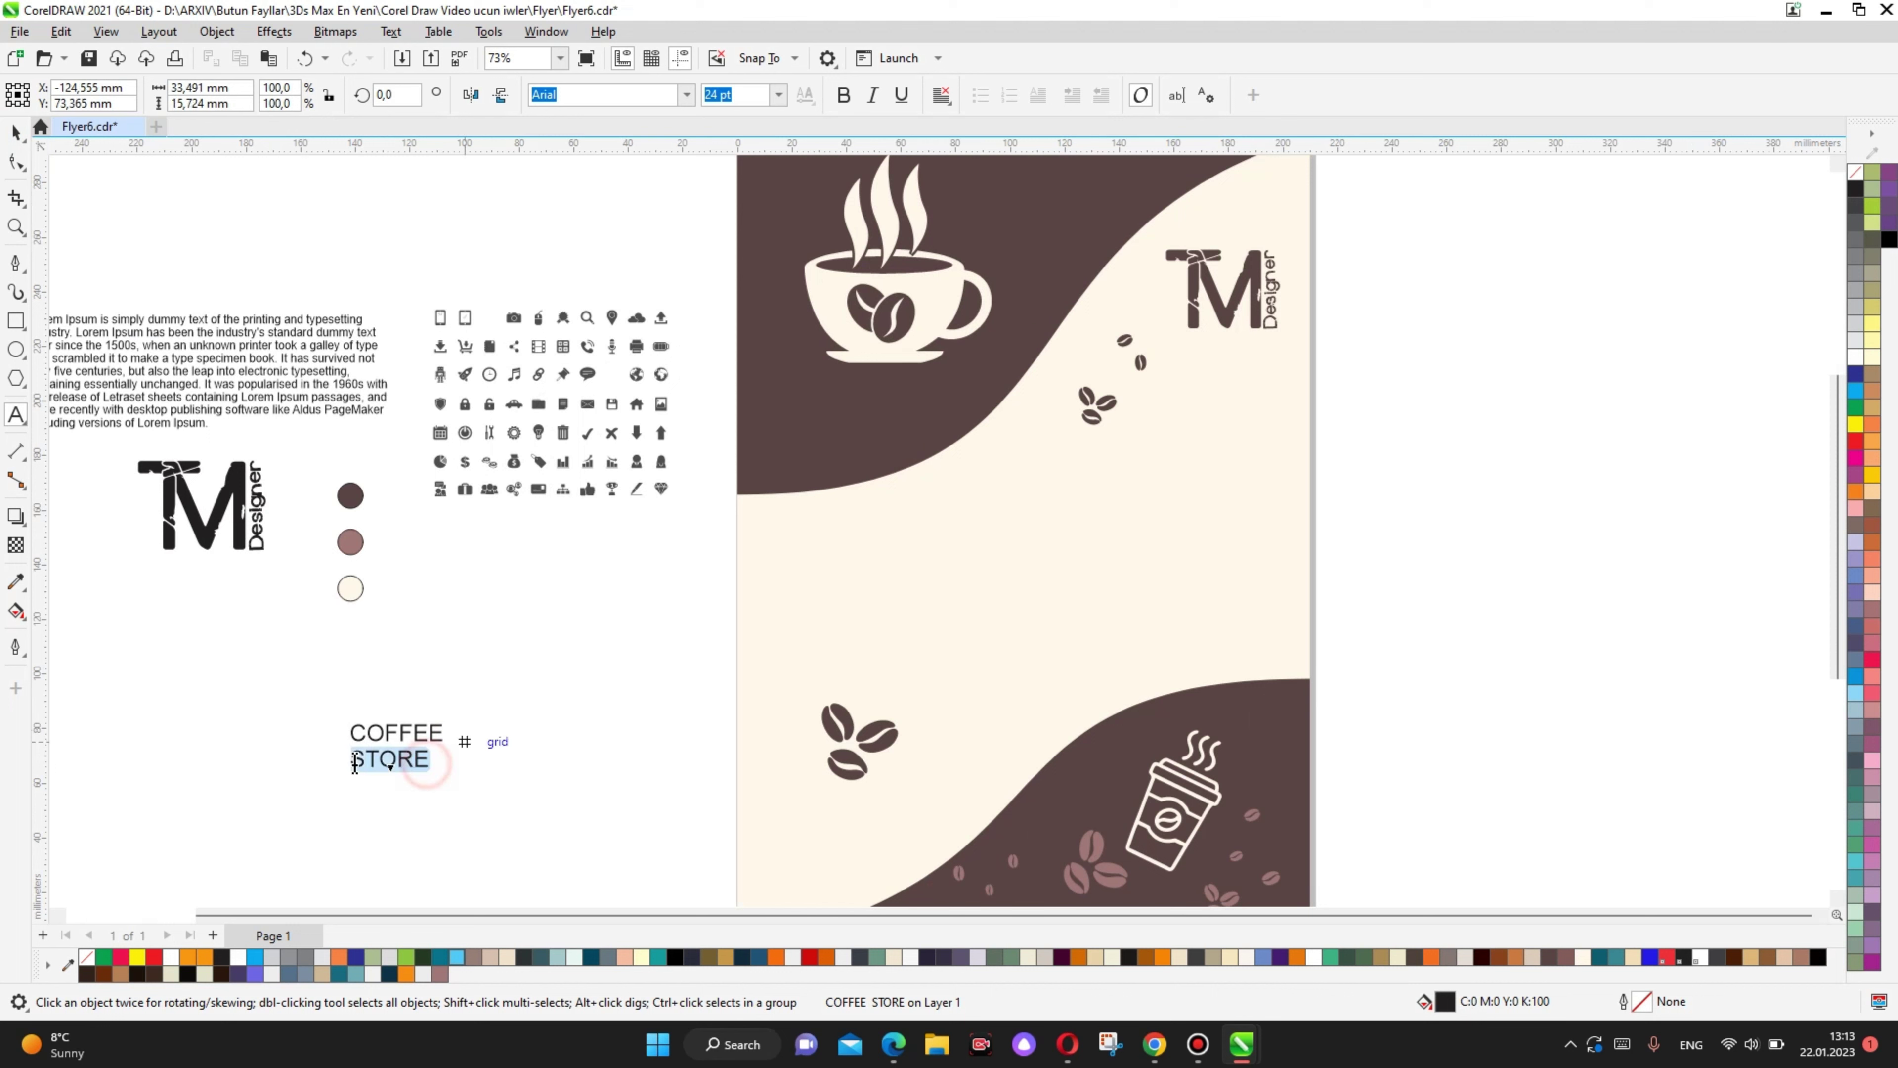
click(779, 95)
click(740, 299)
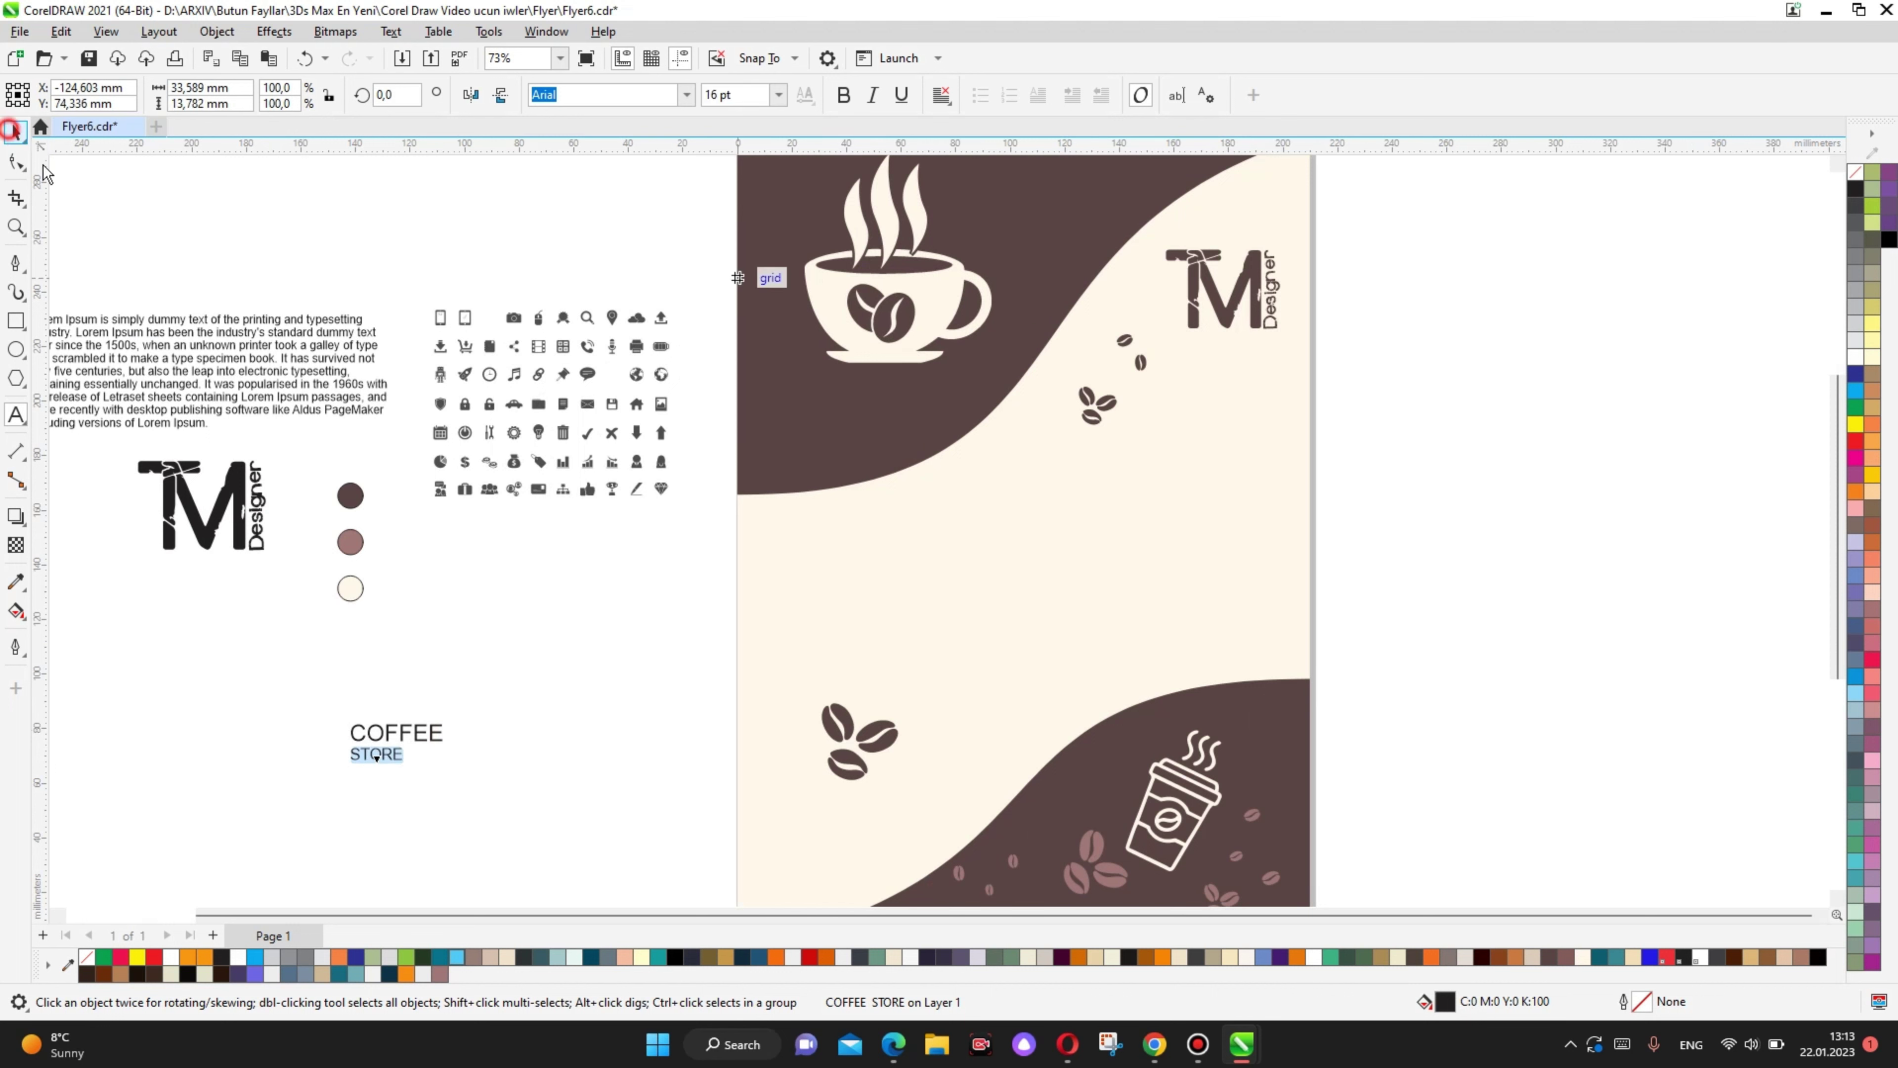
click(15, 133)
drag(465, 774, 536, 794)
drag(441, 748, 895, 433)
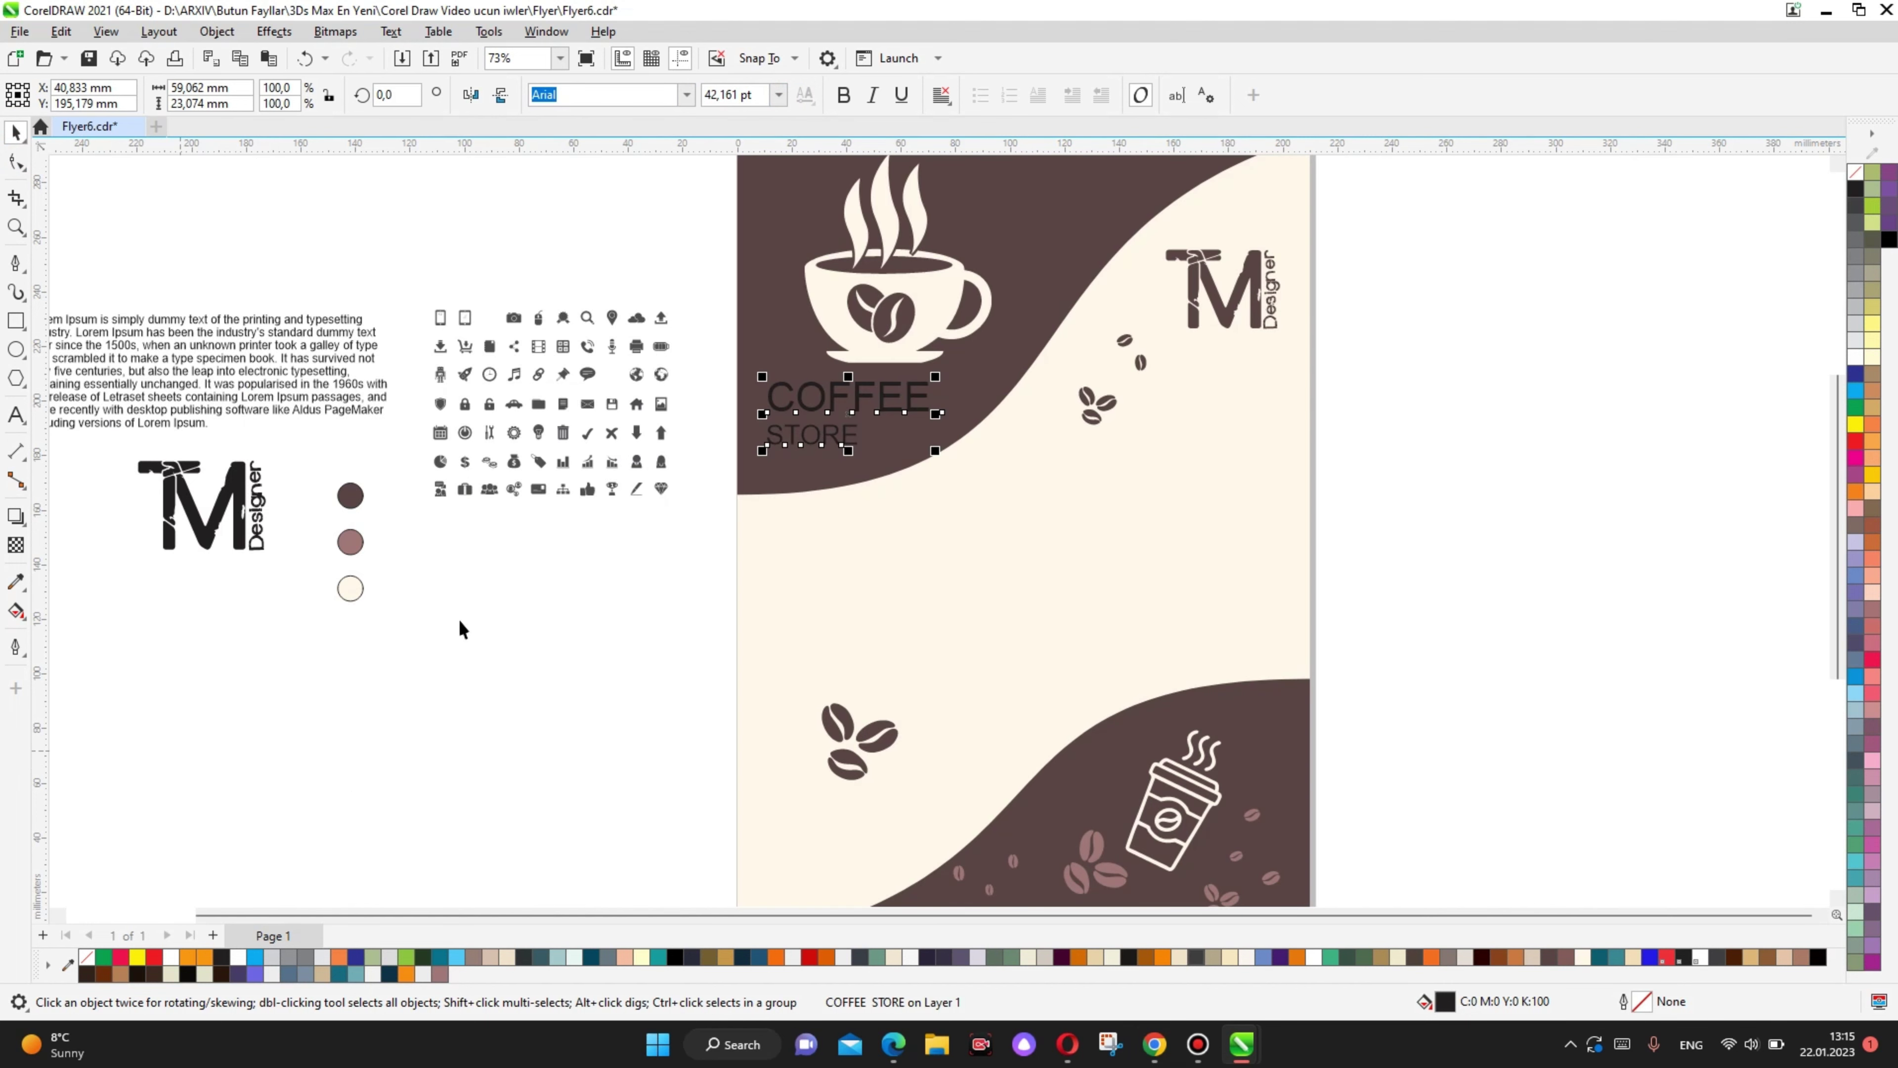
Step: Fill the COFFEE STORE title with the cream background colour #FFF8EA
scroll(349, 664, up, 1)
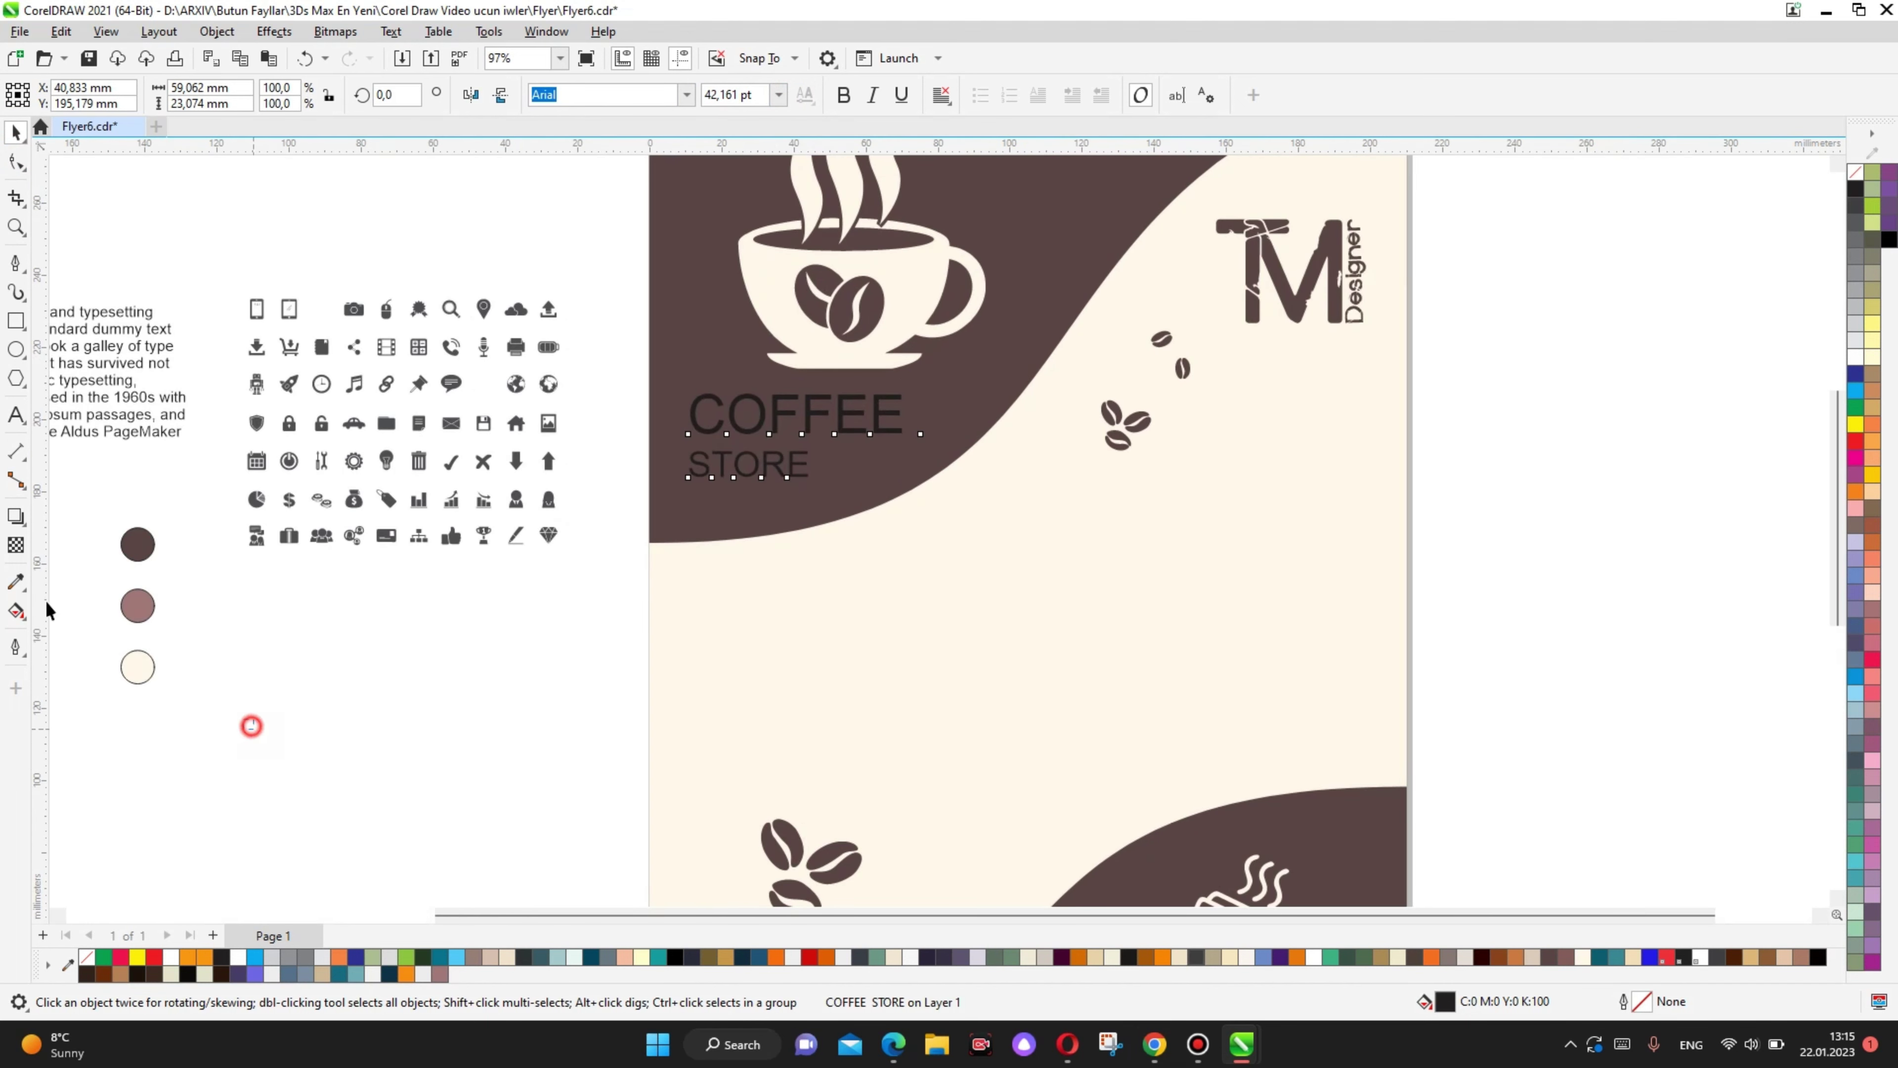
click(14, 580)
click(137, 667)
scroll(792, 410, up, 2)
scroll(792, 409, up, 2)
click(742, 404)
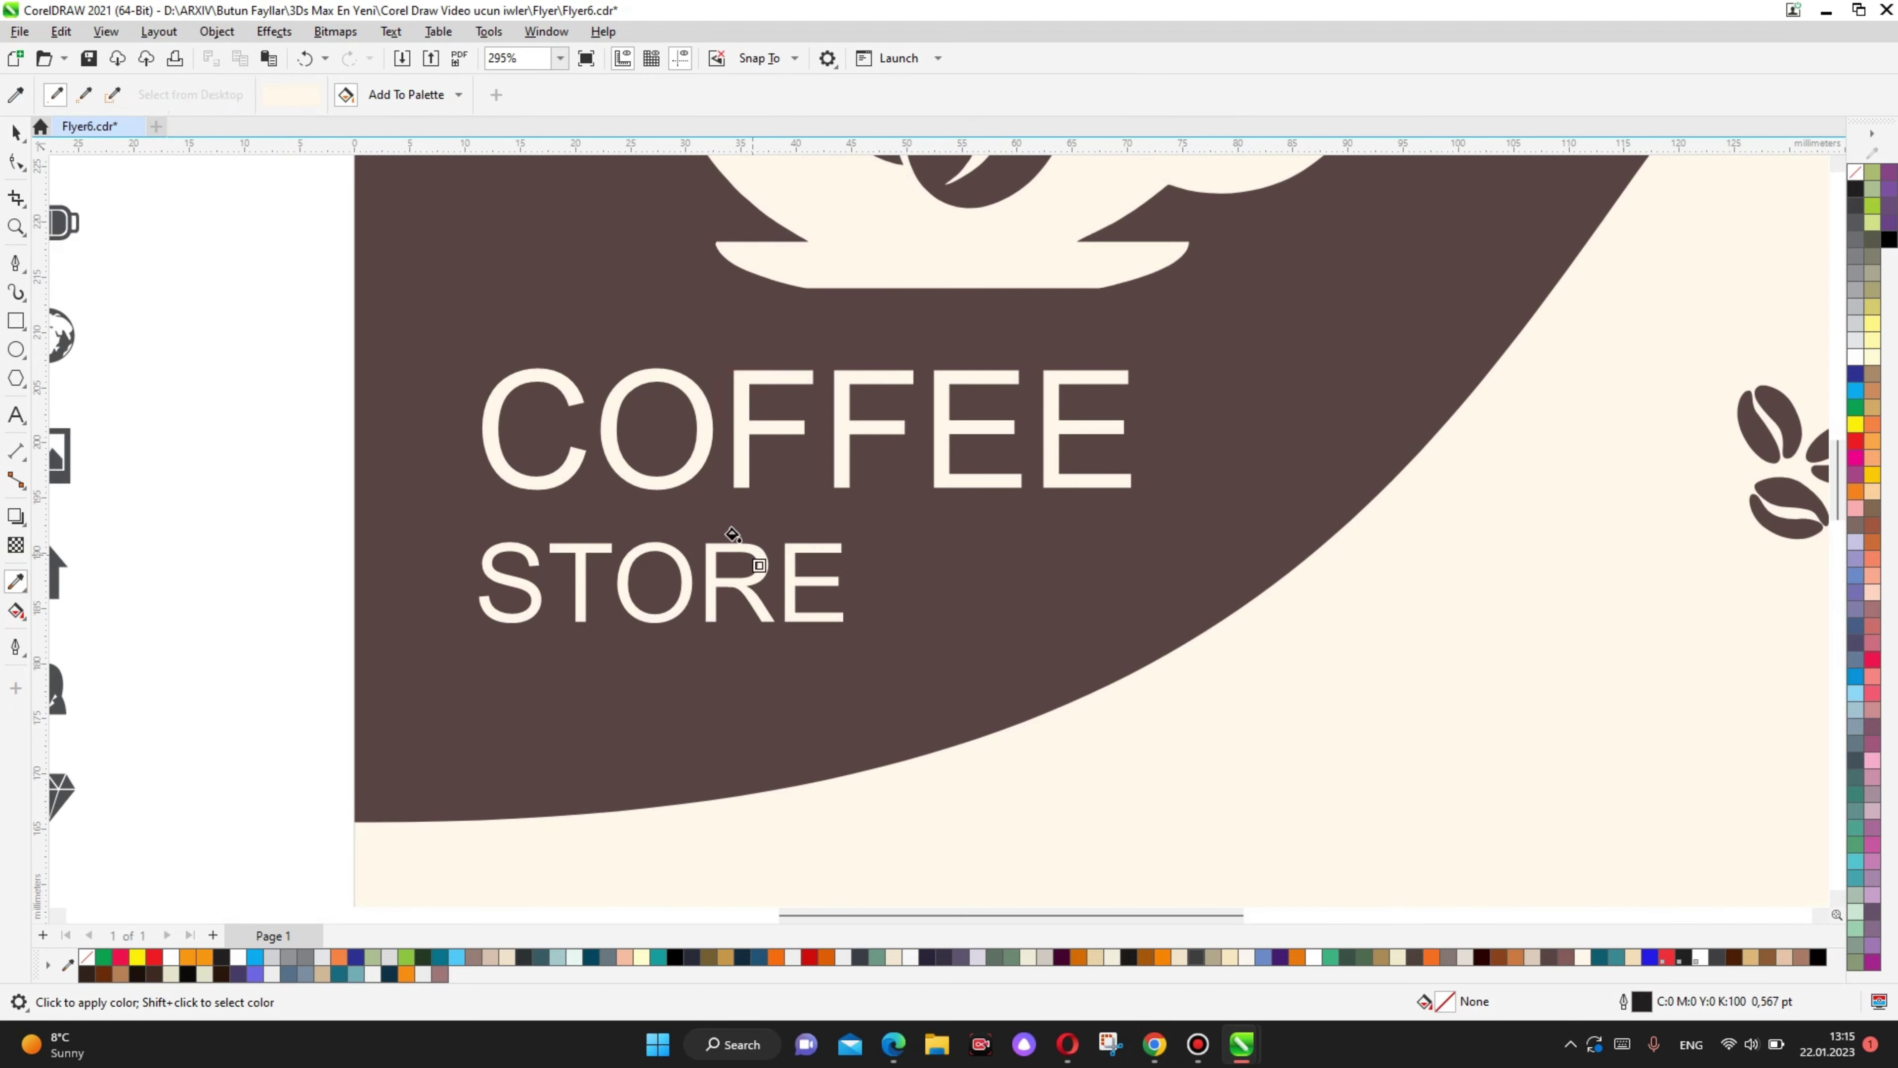
scroll(793, 533, down, 3)
scroll(792, 534, up, 2)
key(space)
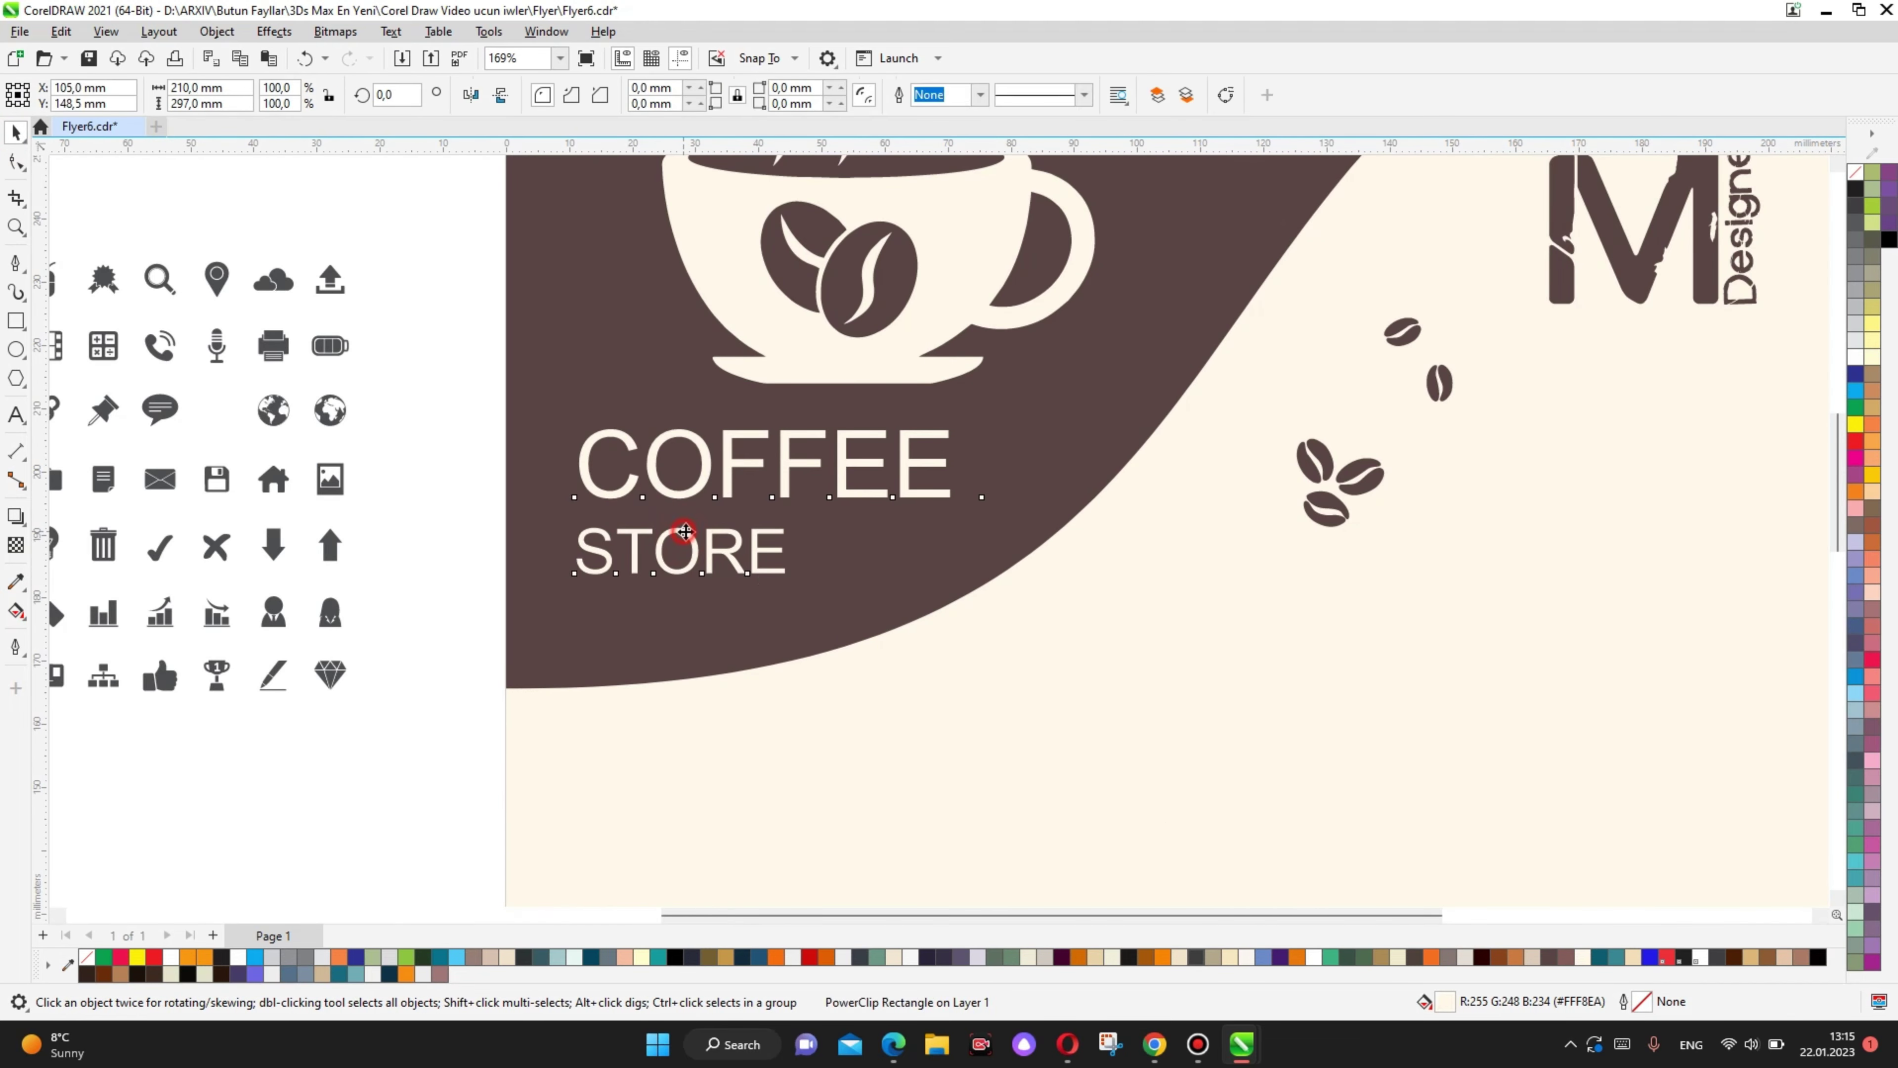
Step: Pull the STORE line up closer beneath COFFEE
drag(572, 583, 577, 551)
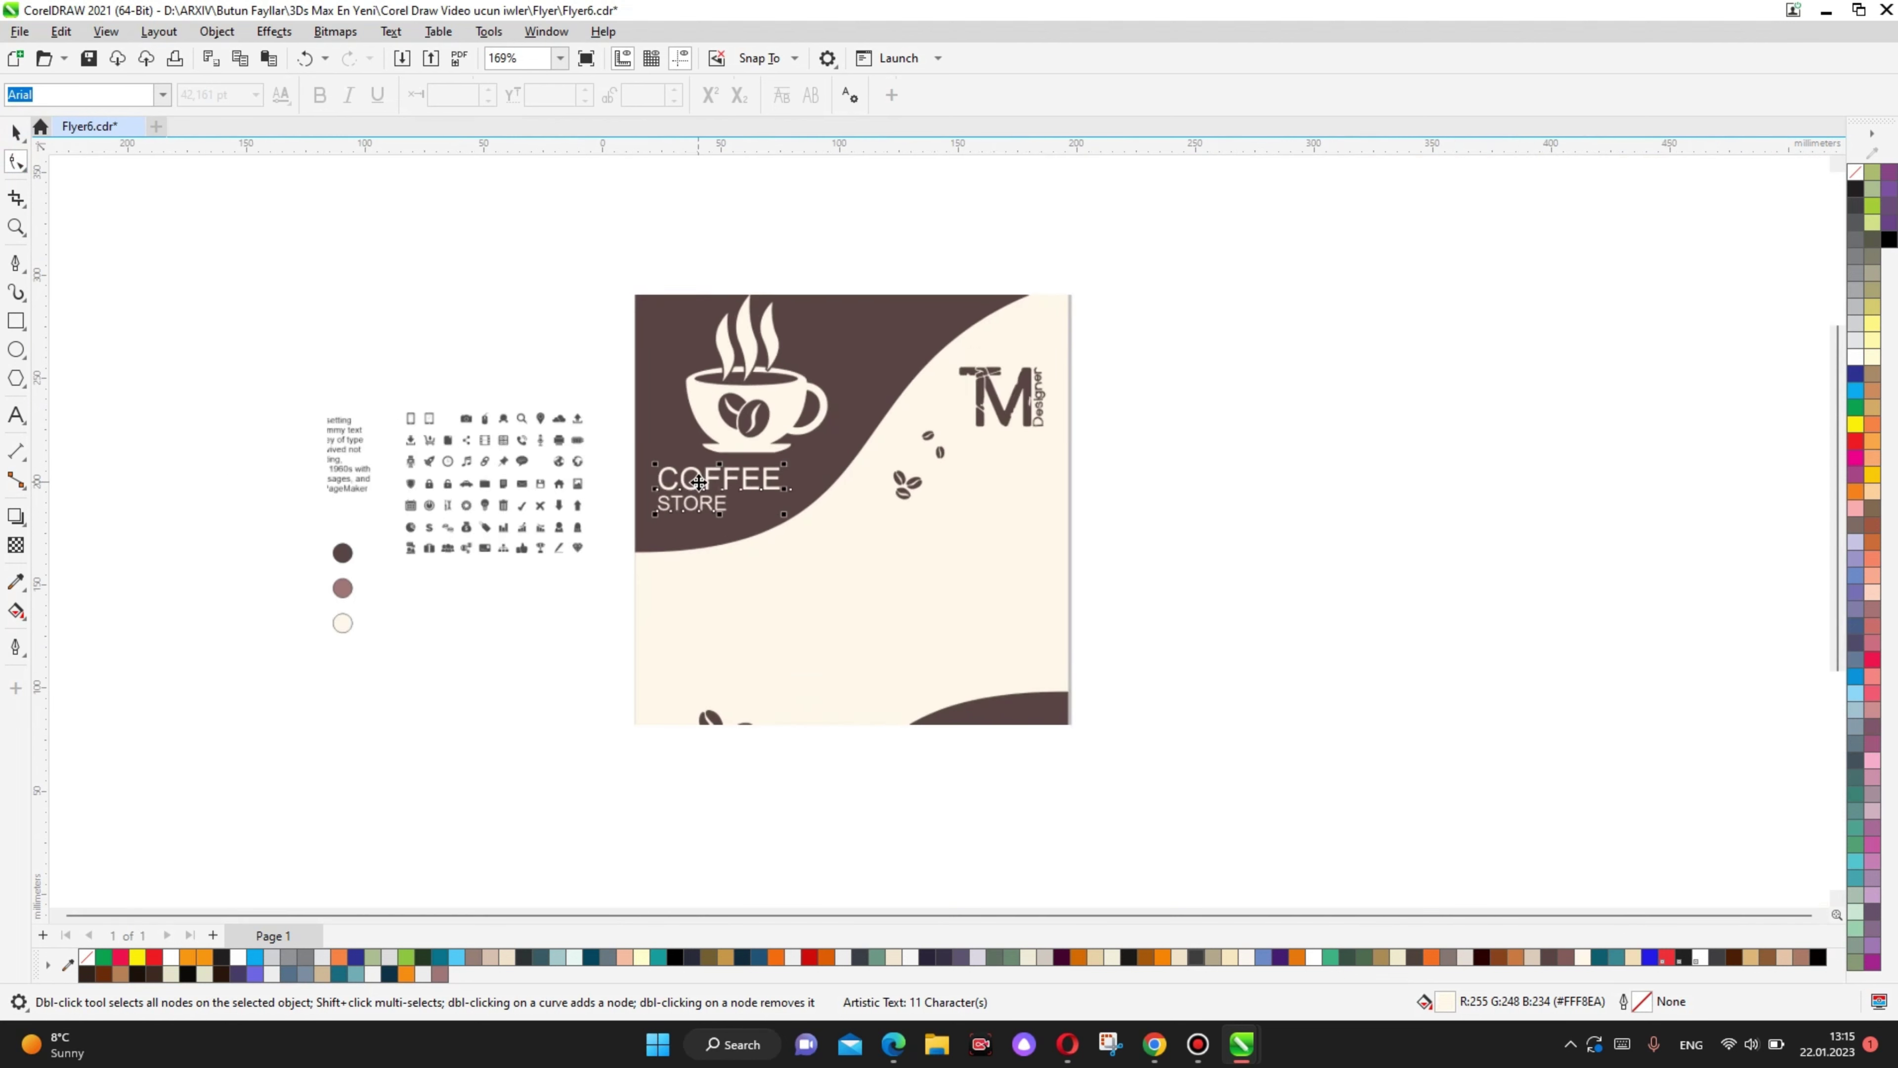
scroll(1410, 328, down, 5)
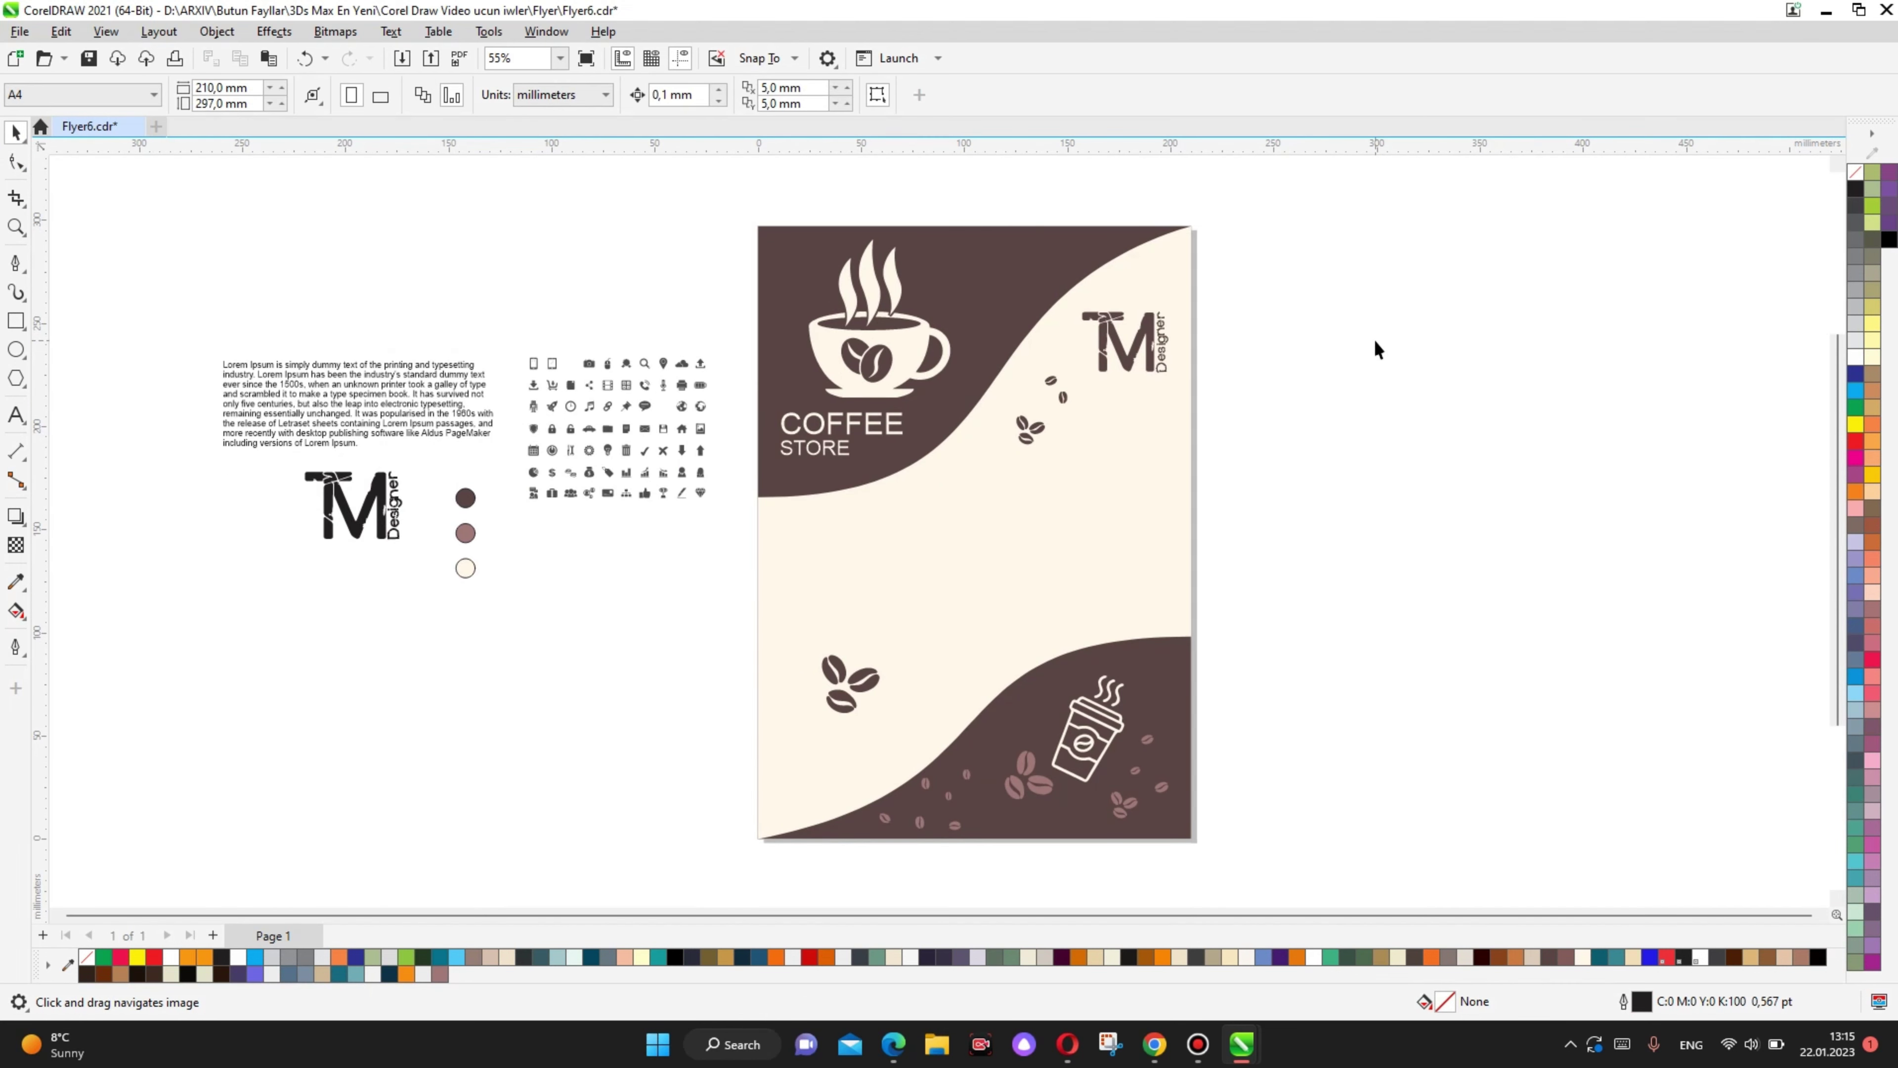
click(887, 427)
scroll(888, 427, up, 3)
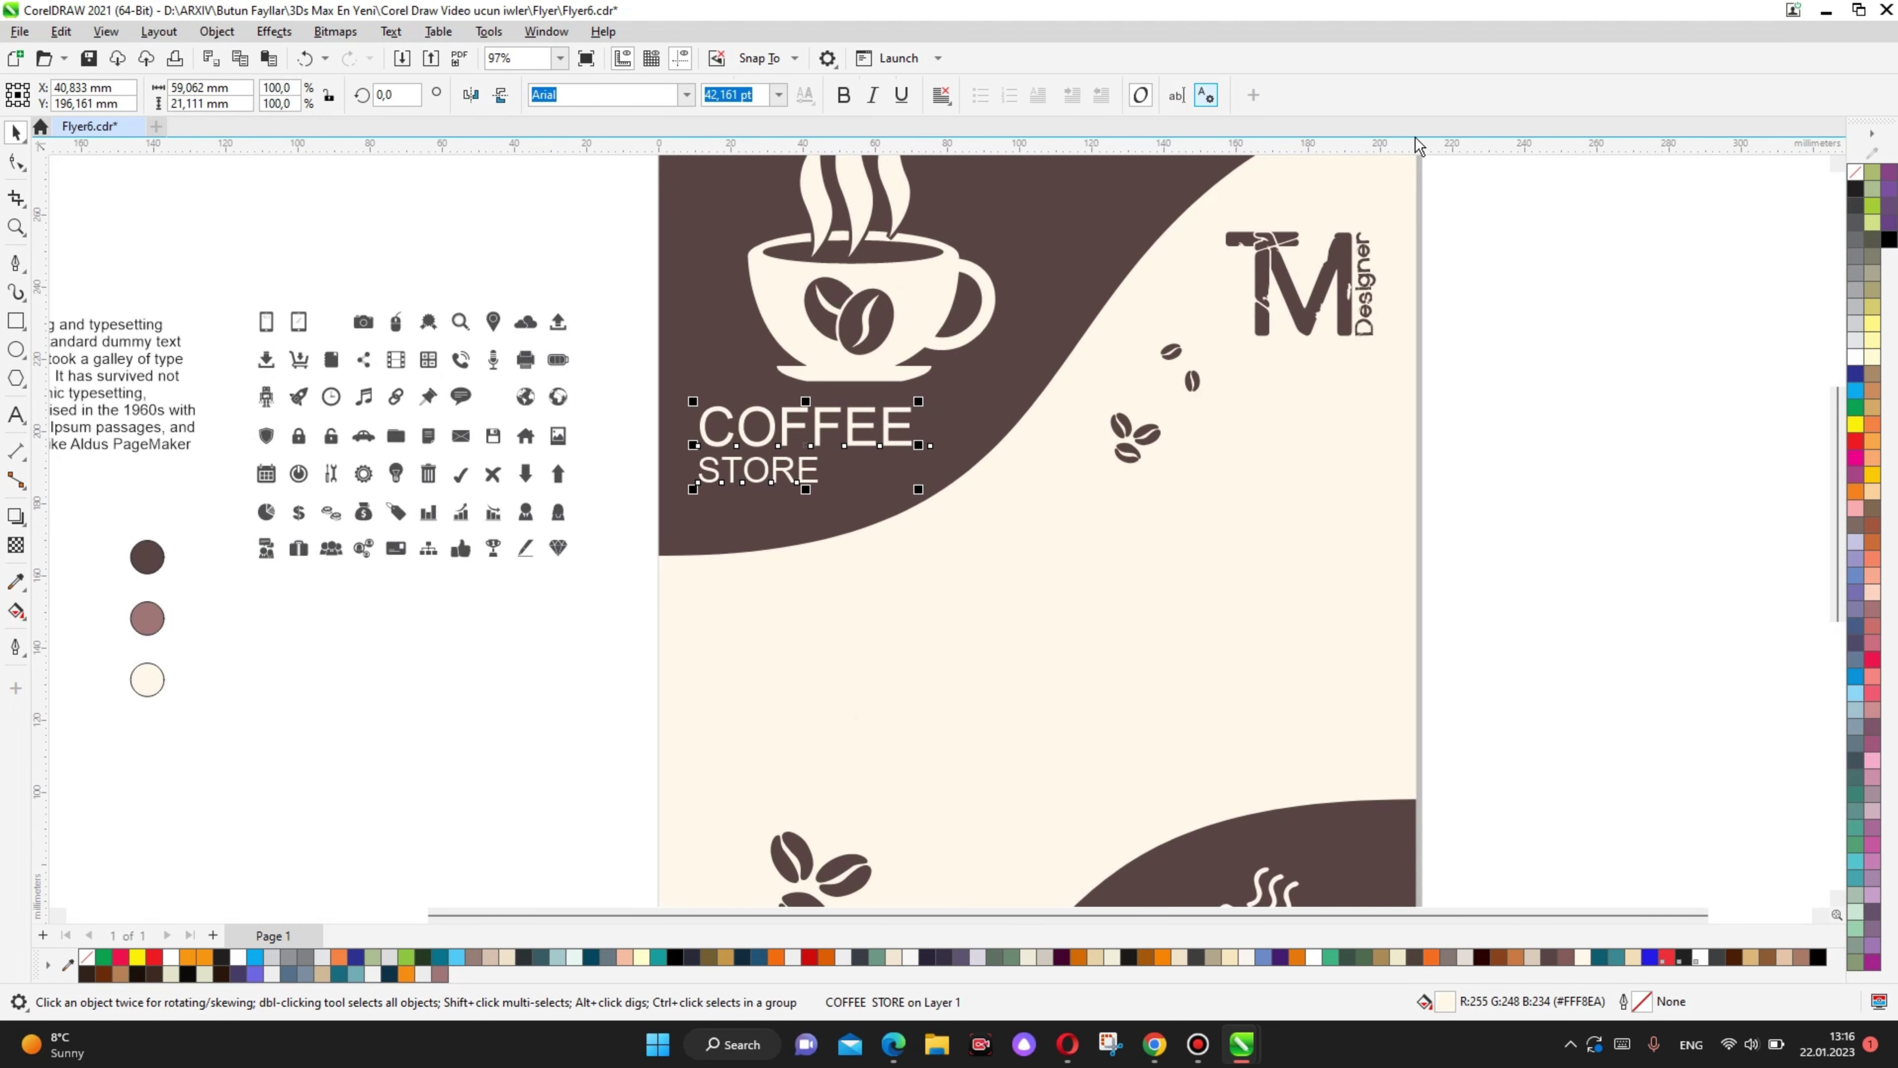
Step: Change the COFFEE STORE title's font to Eastwood
key(ctrl+t)
text(East)
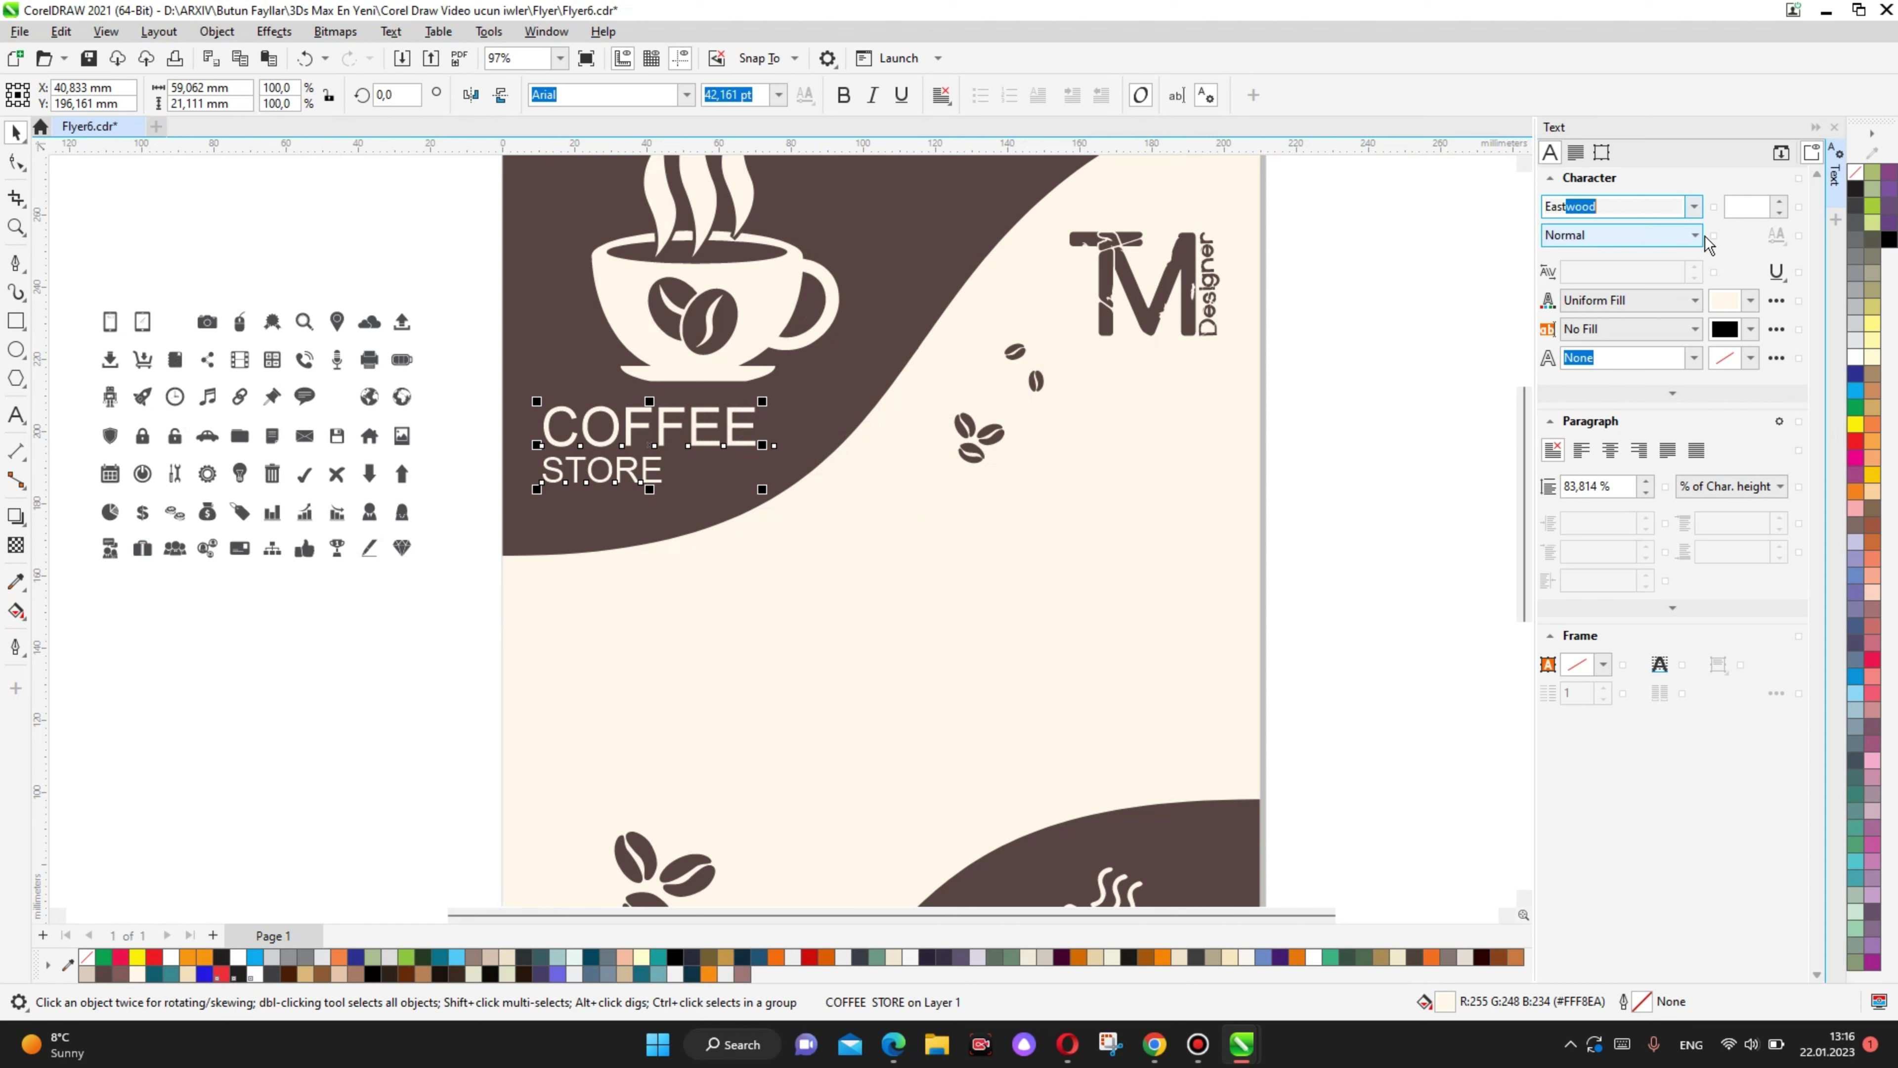
click(1695, 209)
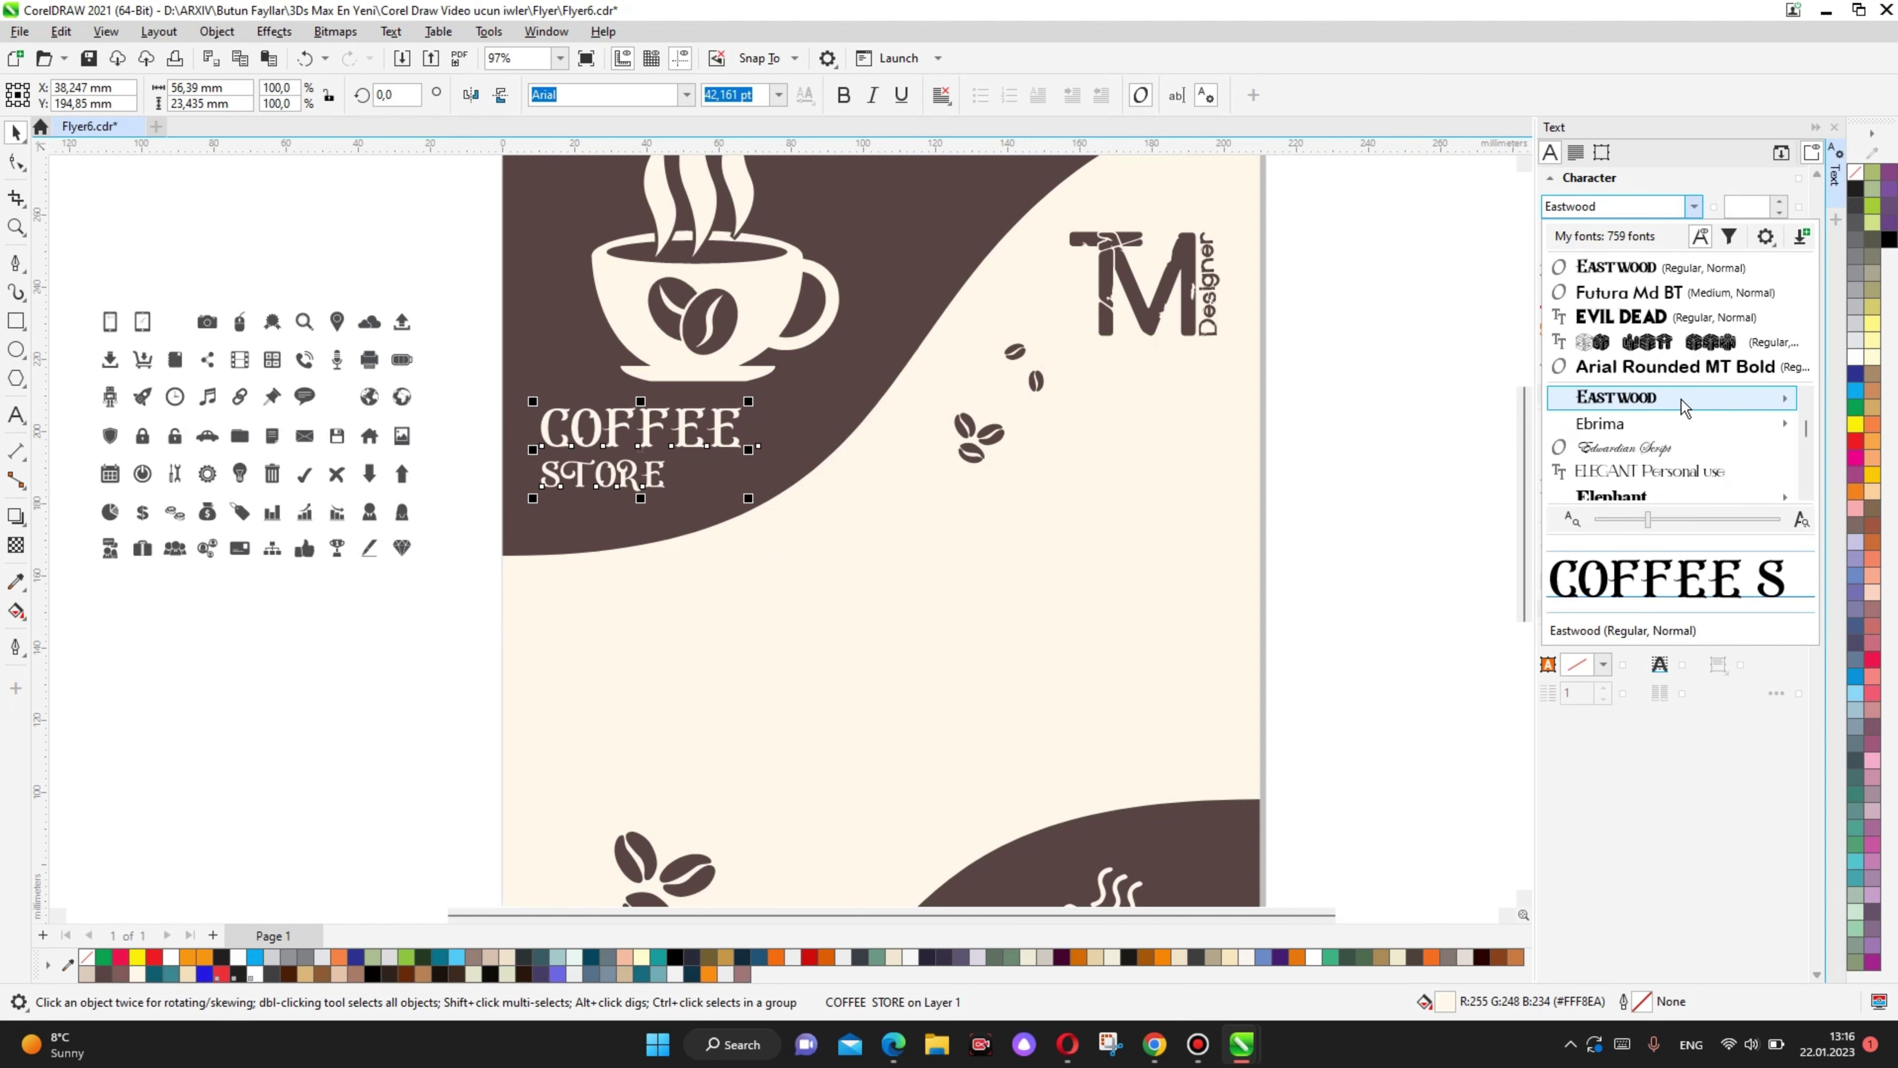
click(1425, 410)
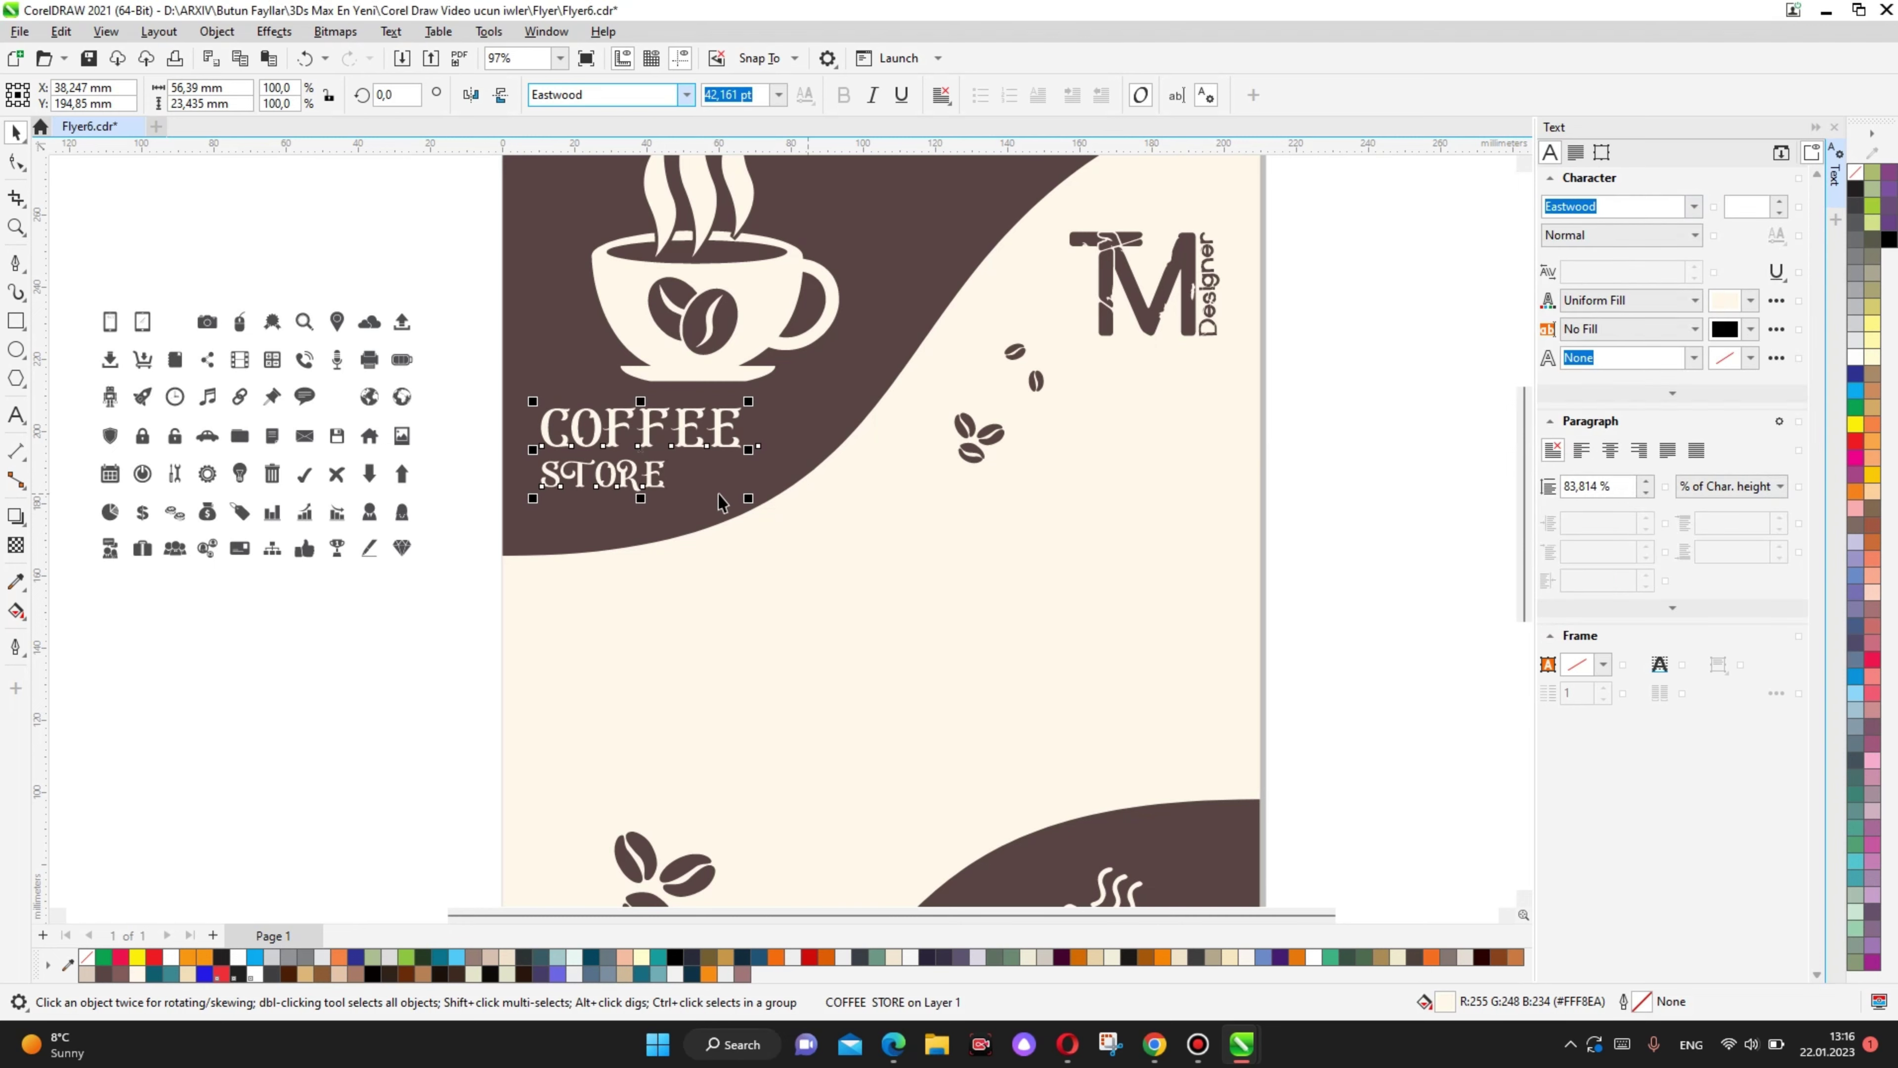
scroll(713, 489, up, 2)
Step: Tighten the title's line spacing to about 73% and enlarge it about 109%
click(20, 163)
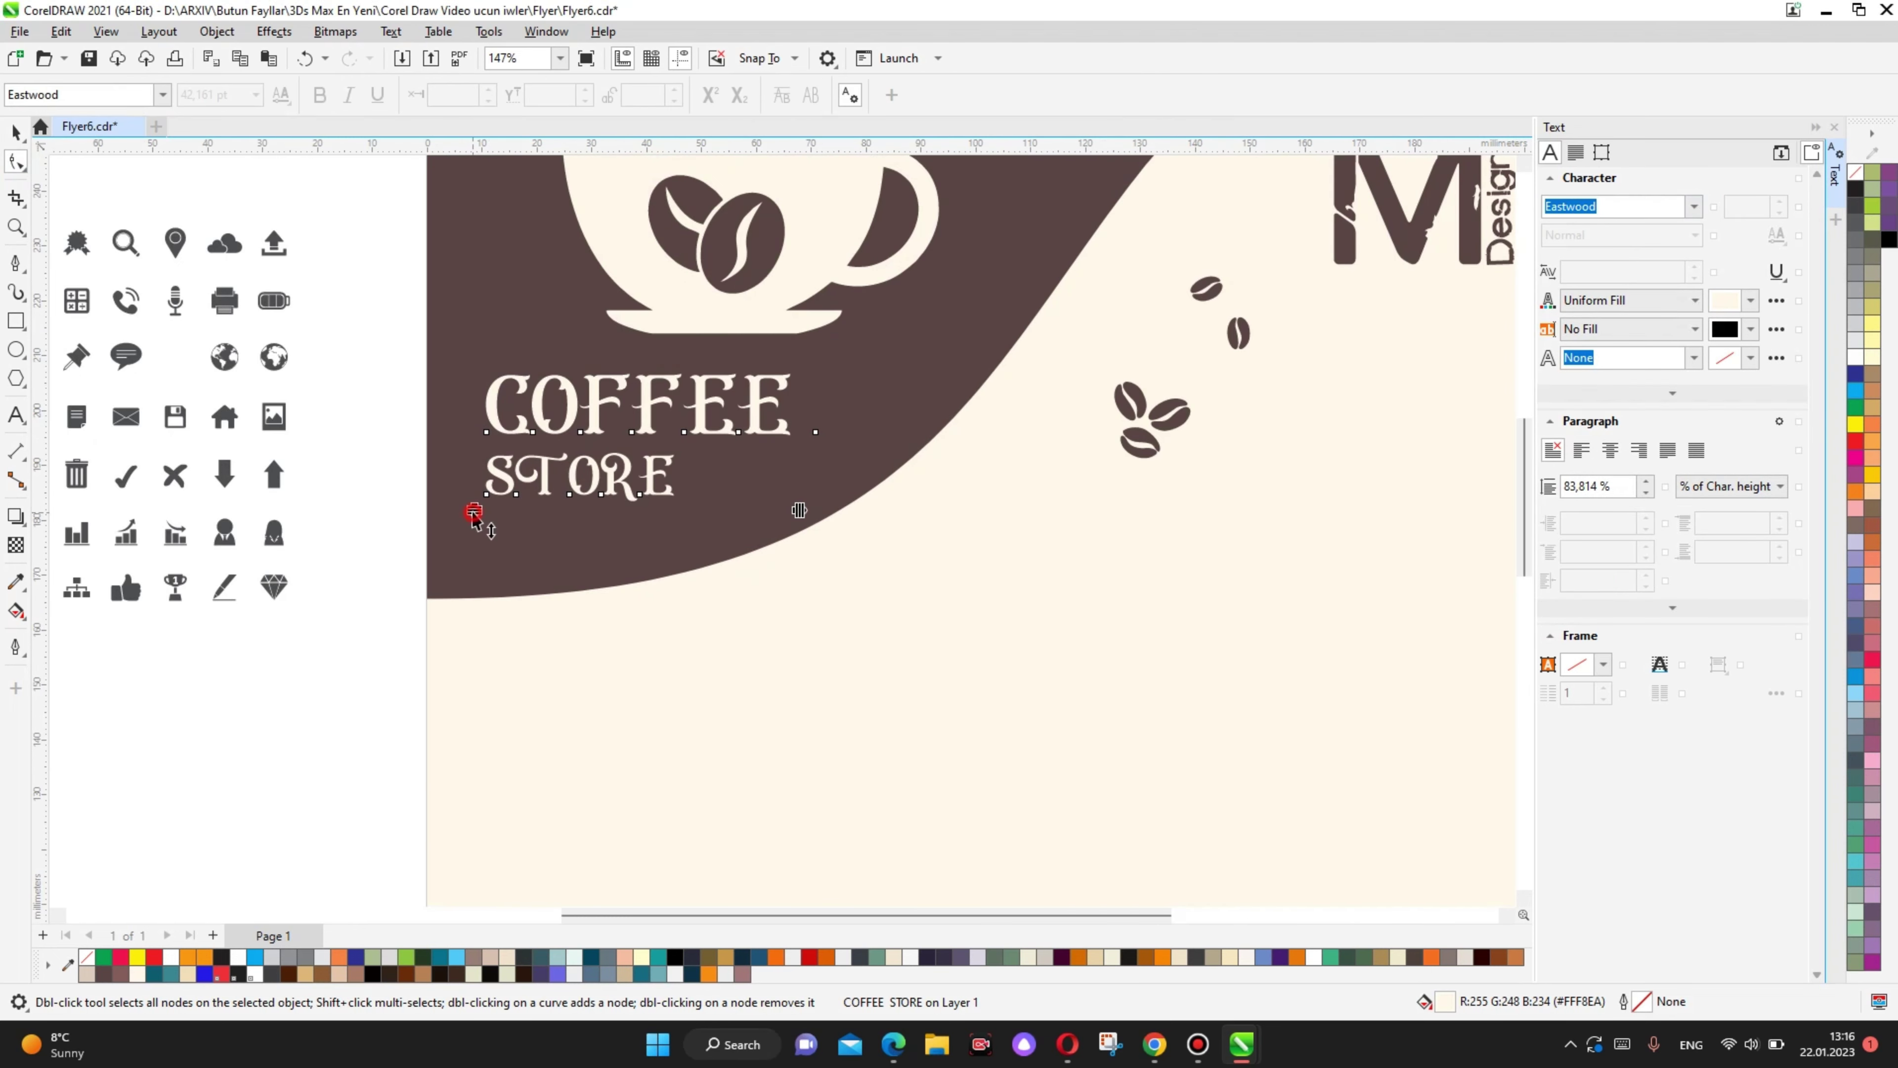
drag(474, 515, 473, 485)
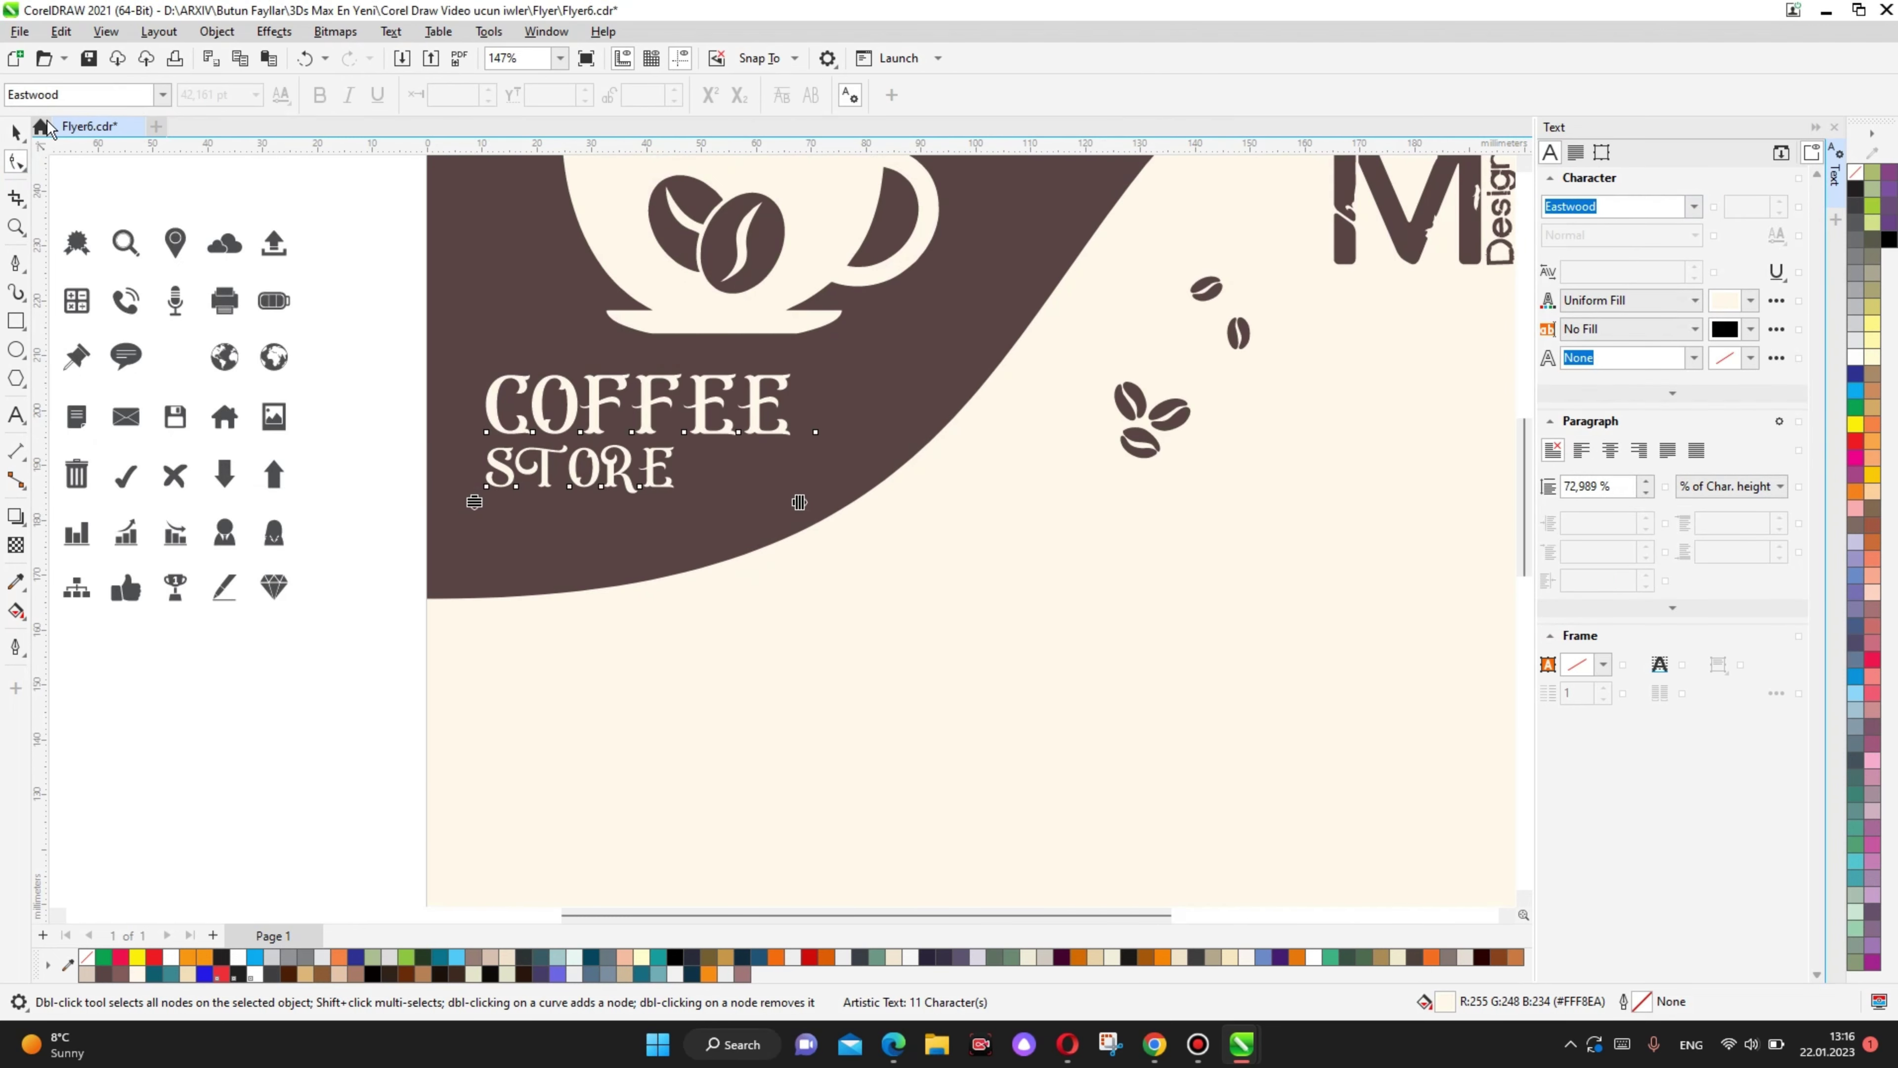
key(space)
key(ctrl+t)
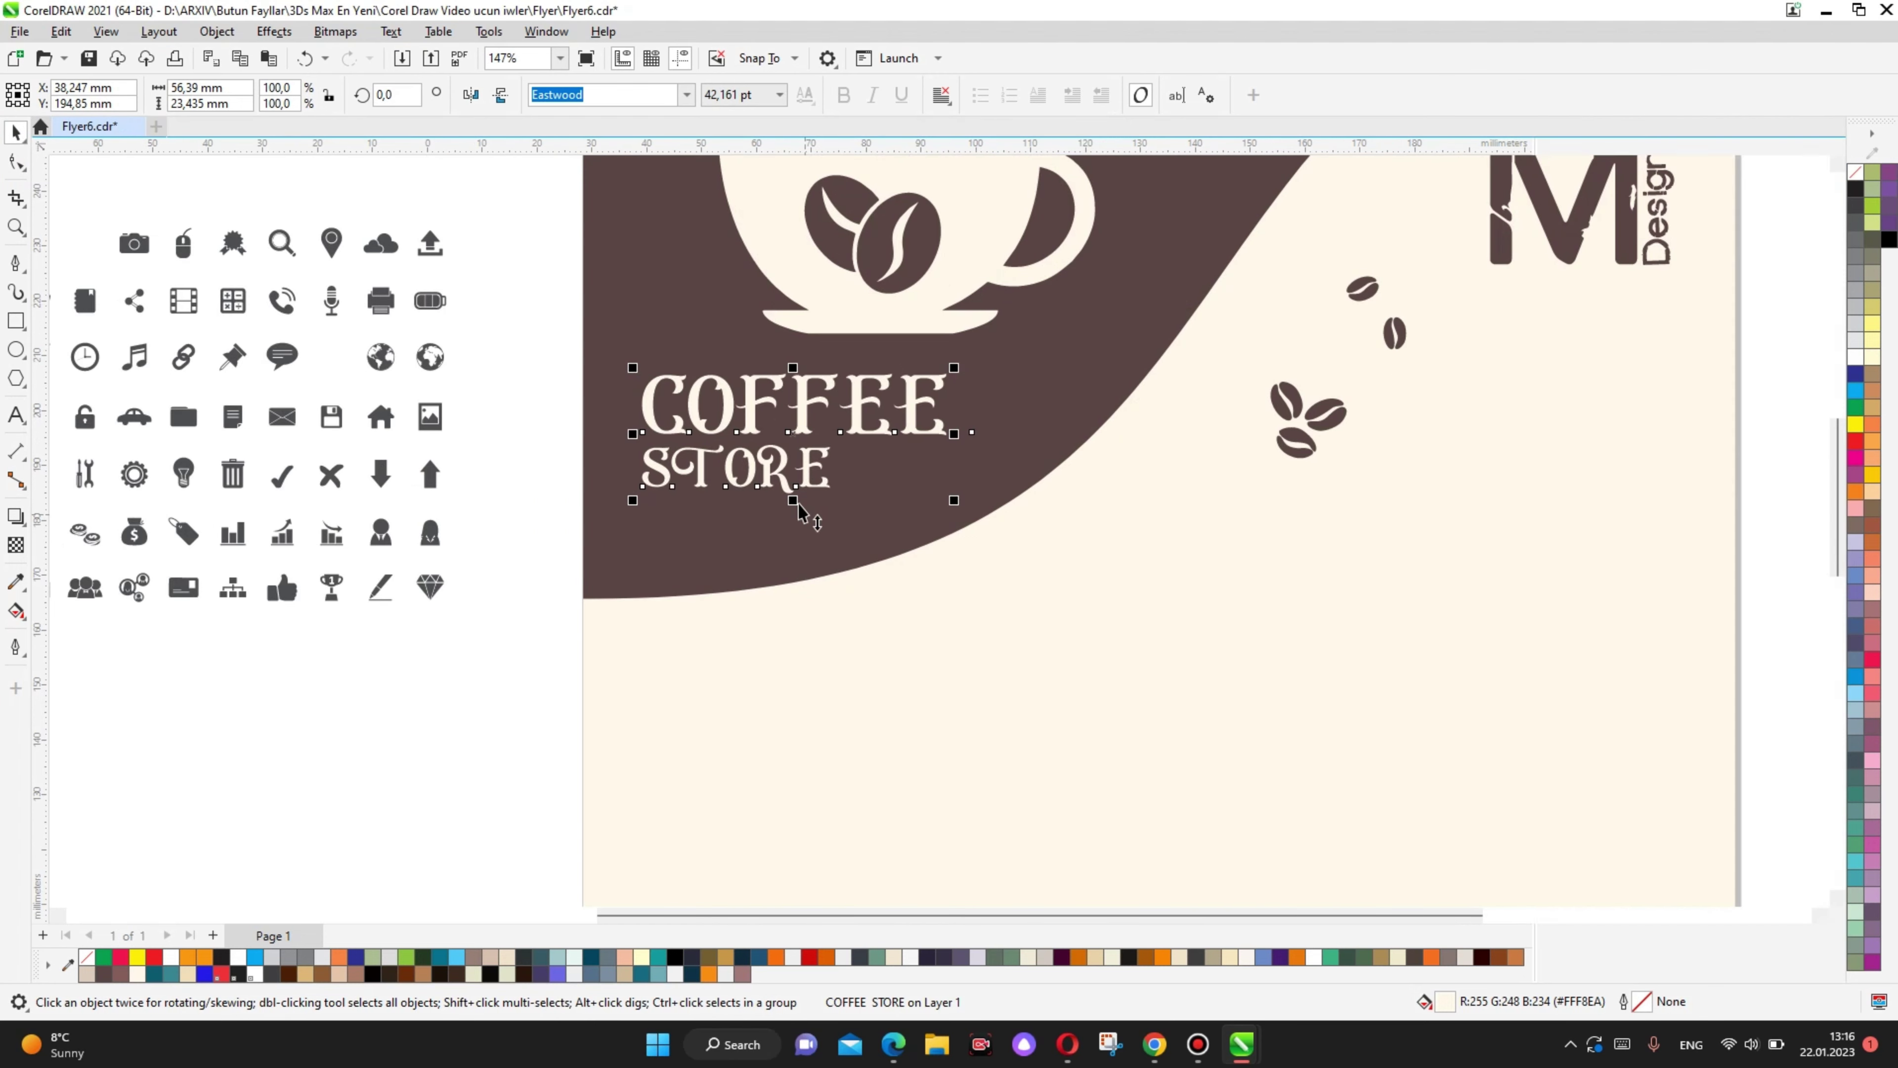
drag(954, 496, 974, 521)
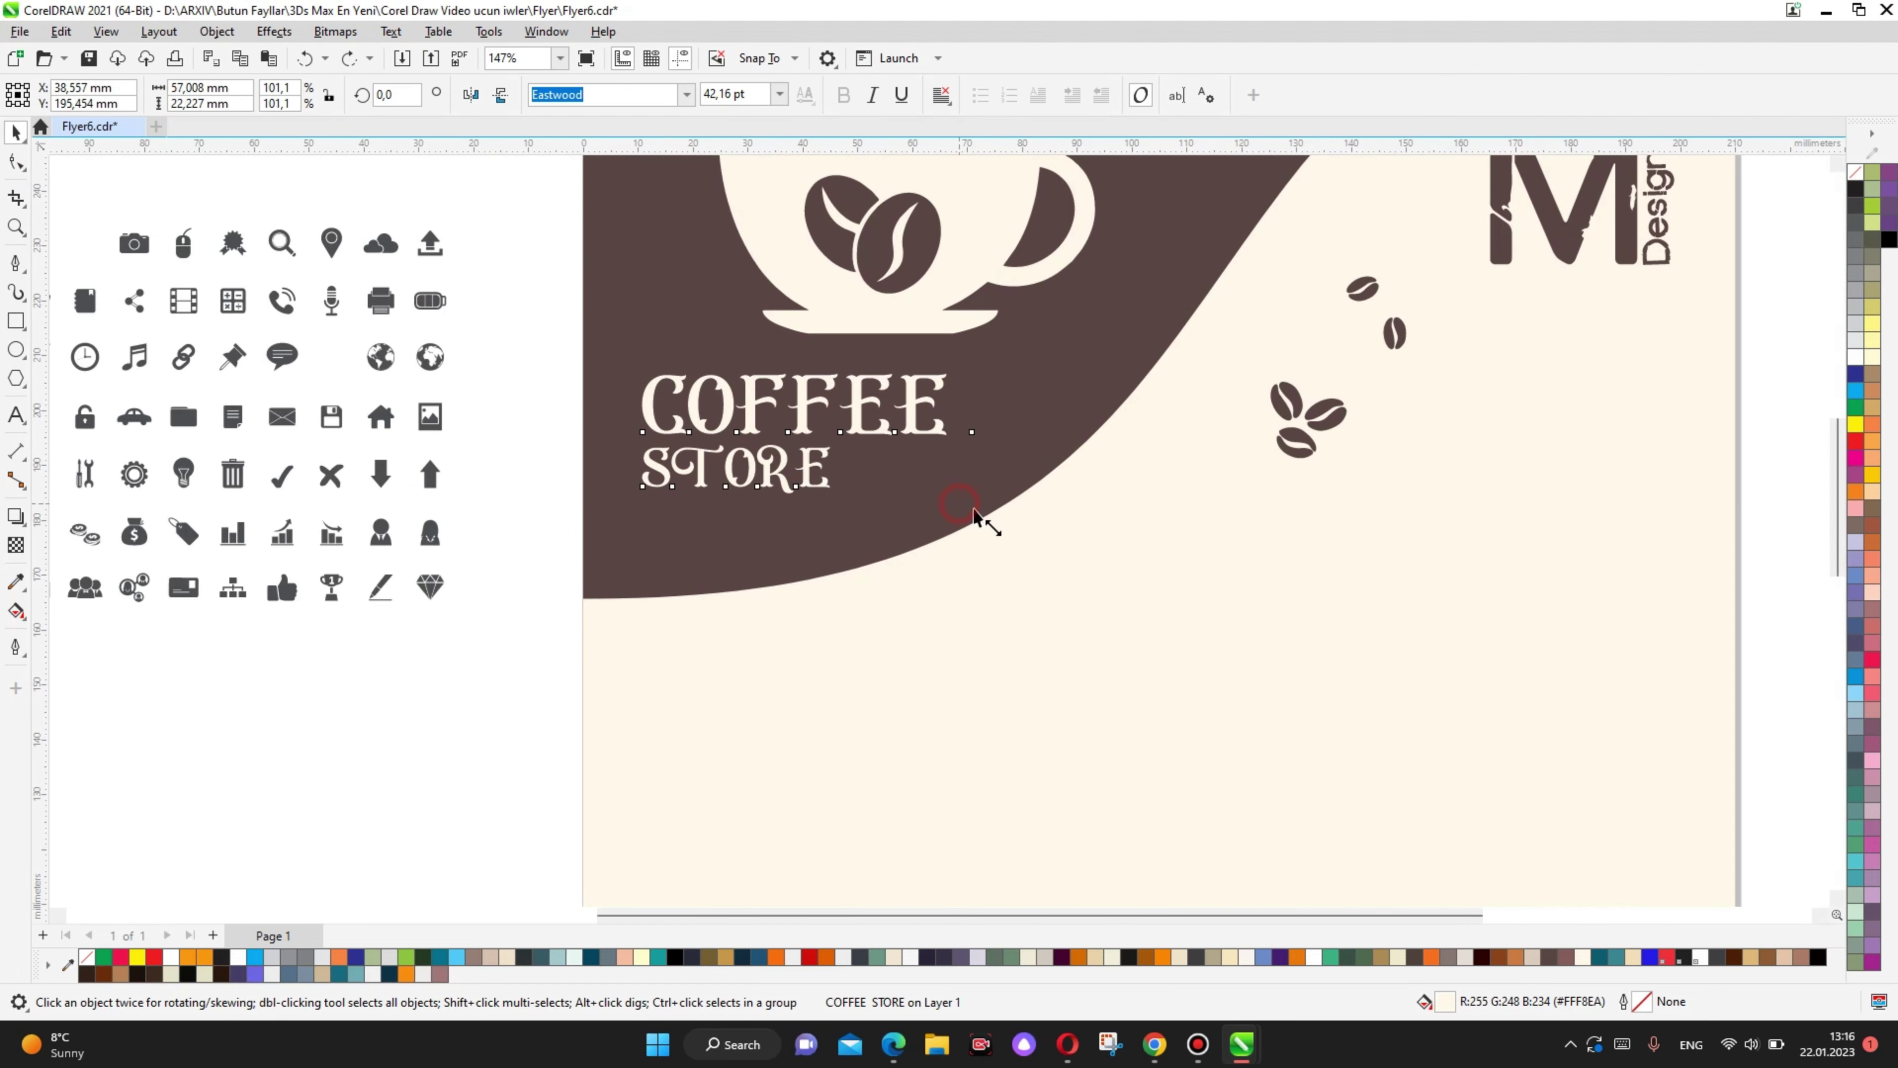
scroll(974, 521, down, 3)
scroll(1087, 415, down, 2)
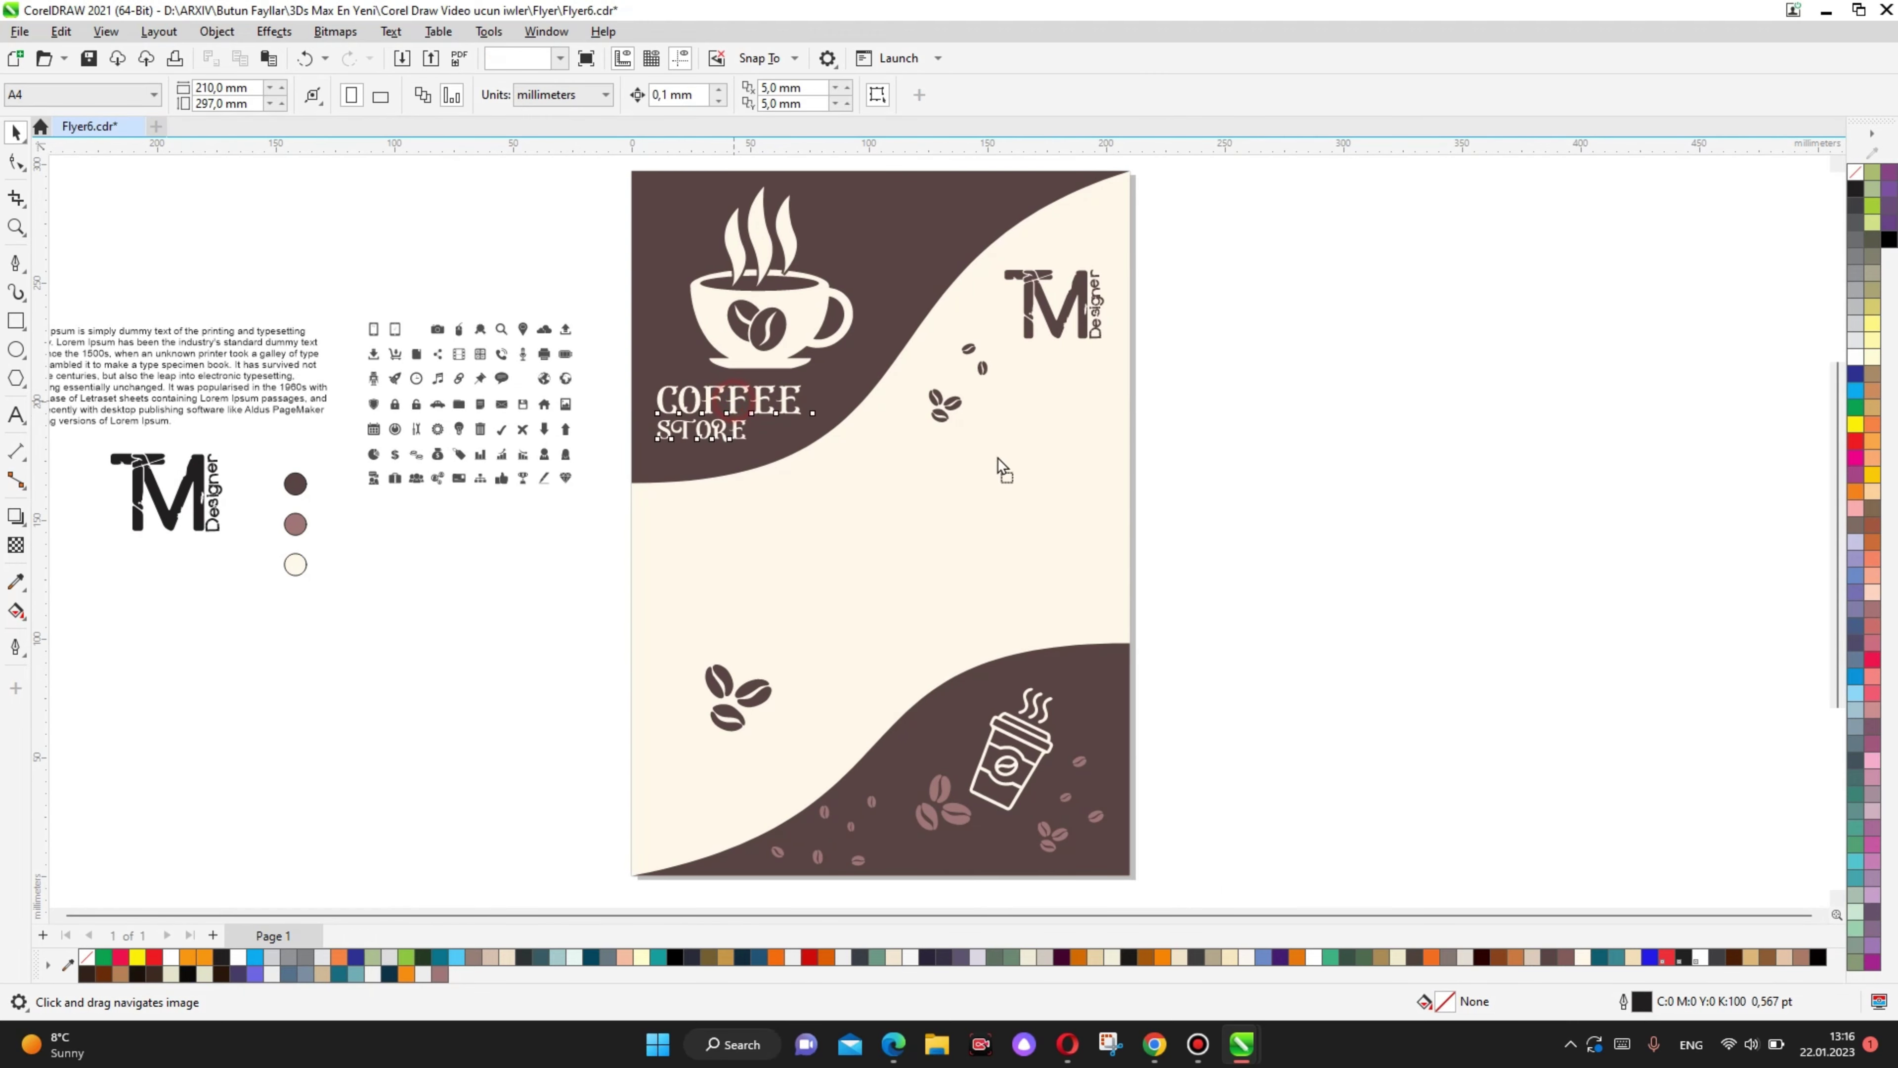
Step: Drop a copy of the COFFEE STORE title lower on the page
drag(997, 457, 399, 613)
scroll(946, 484, up, 1)
scroll(403, 645, left, 2)
key(Escape)
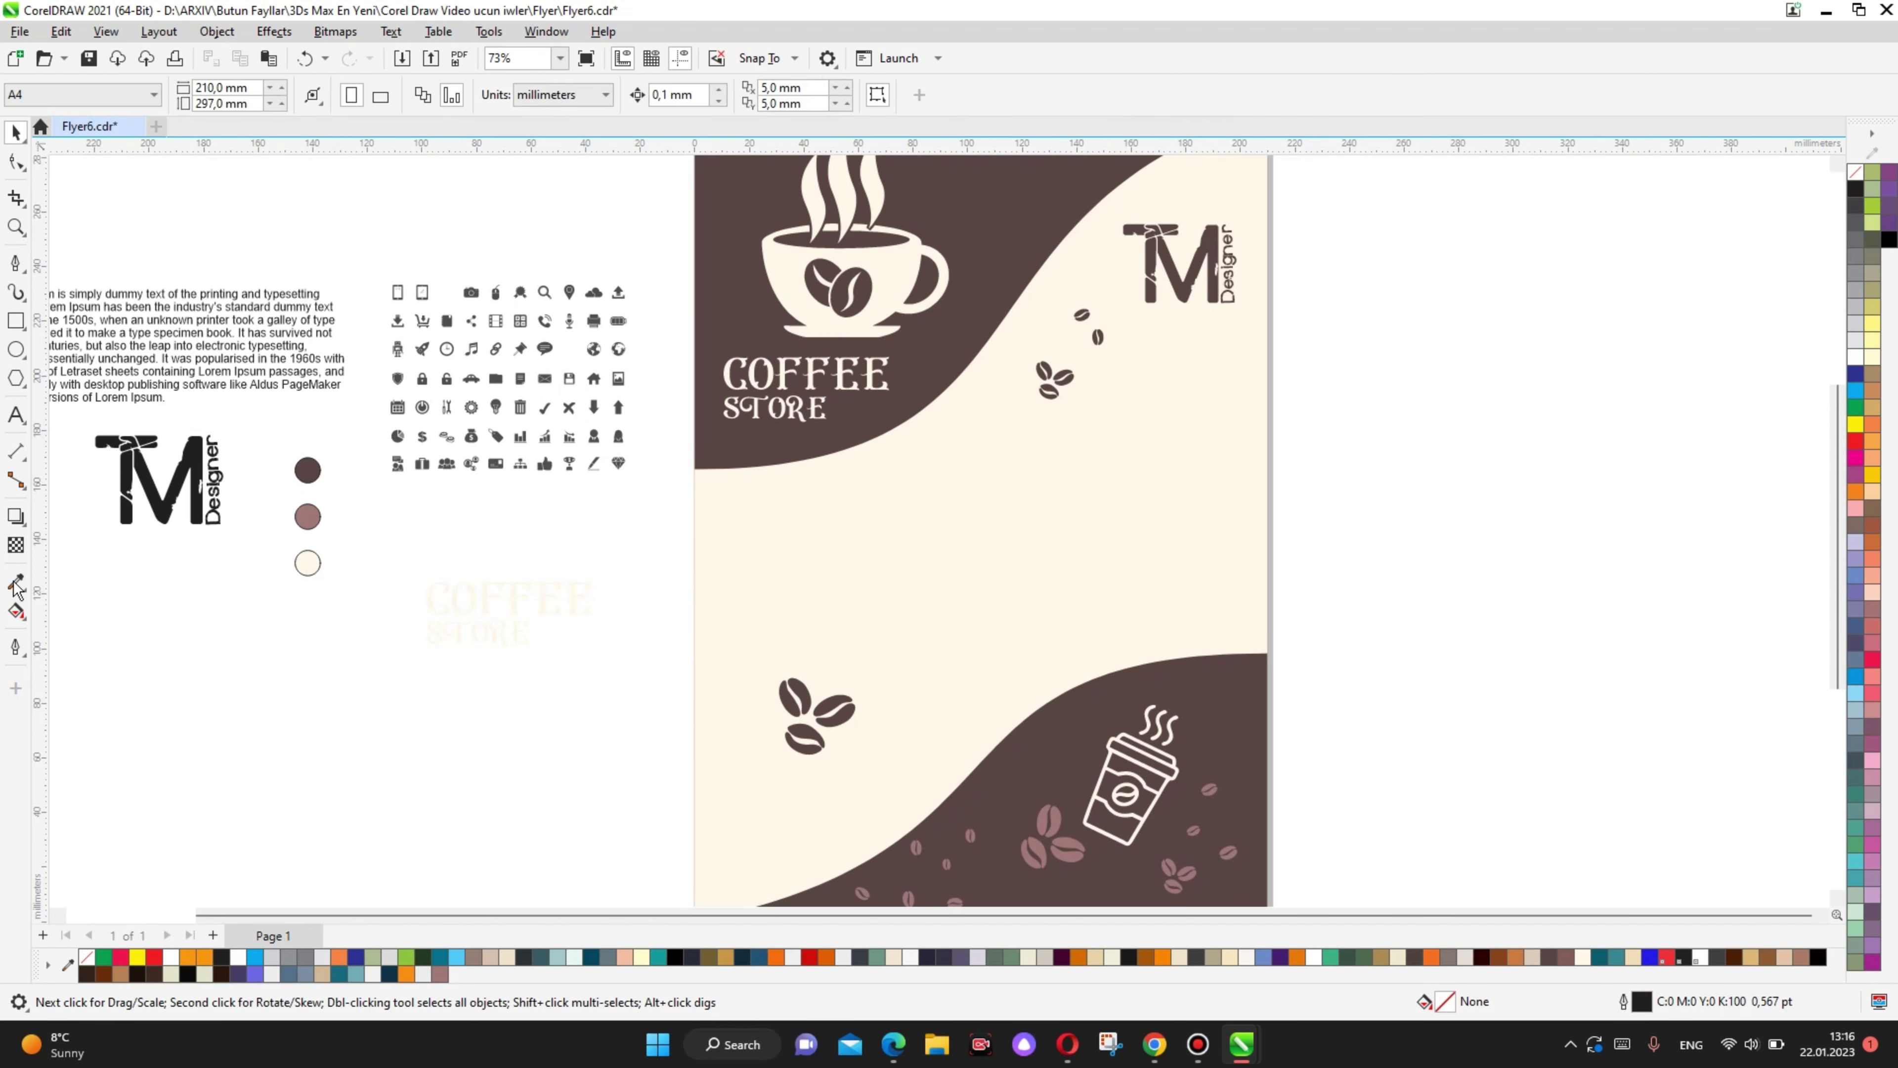
Step: Fill the title copy dark brown #594545 and move it into the cream middle area
click(16, 583)
click(308, 471)
scroll(441, 585, up, 5)
click(516, 607)
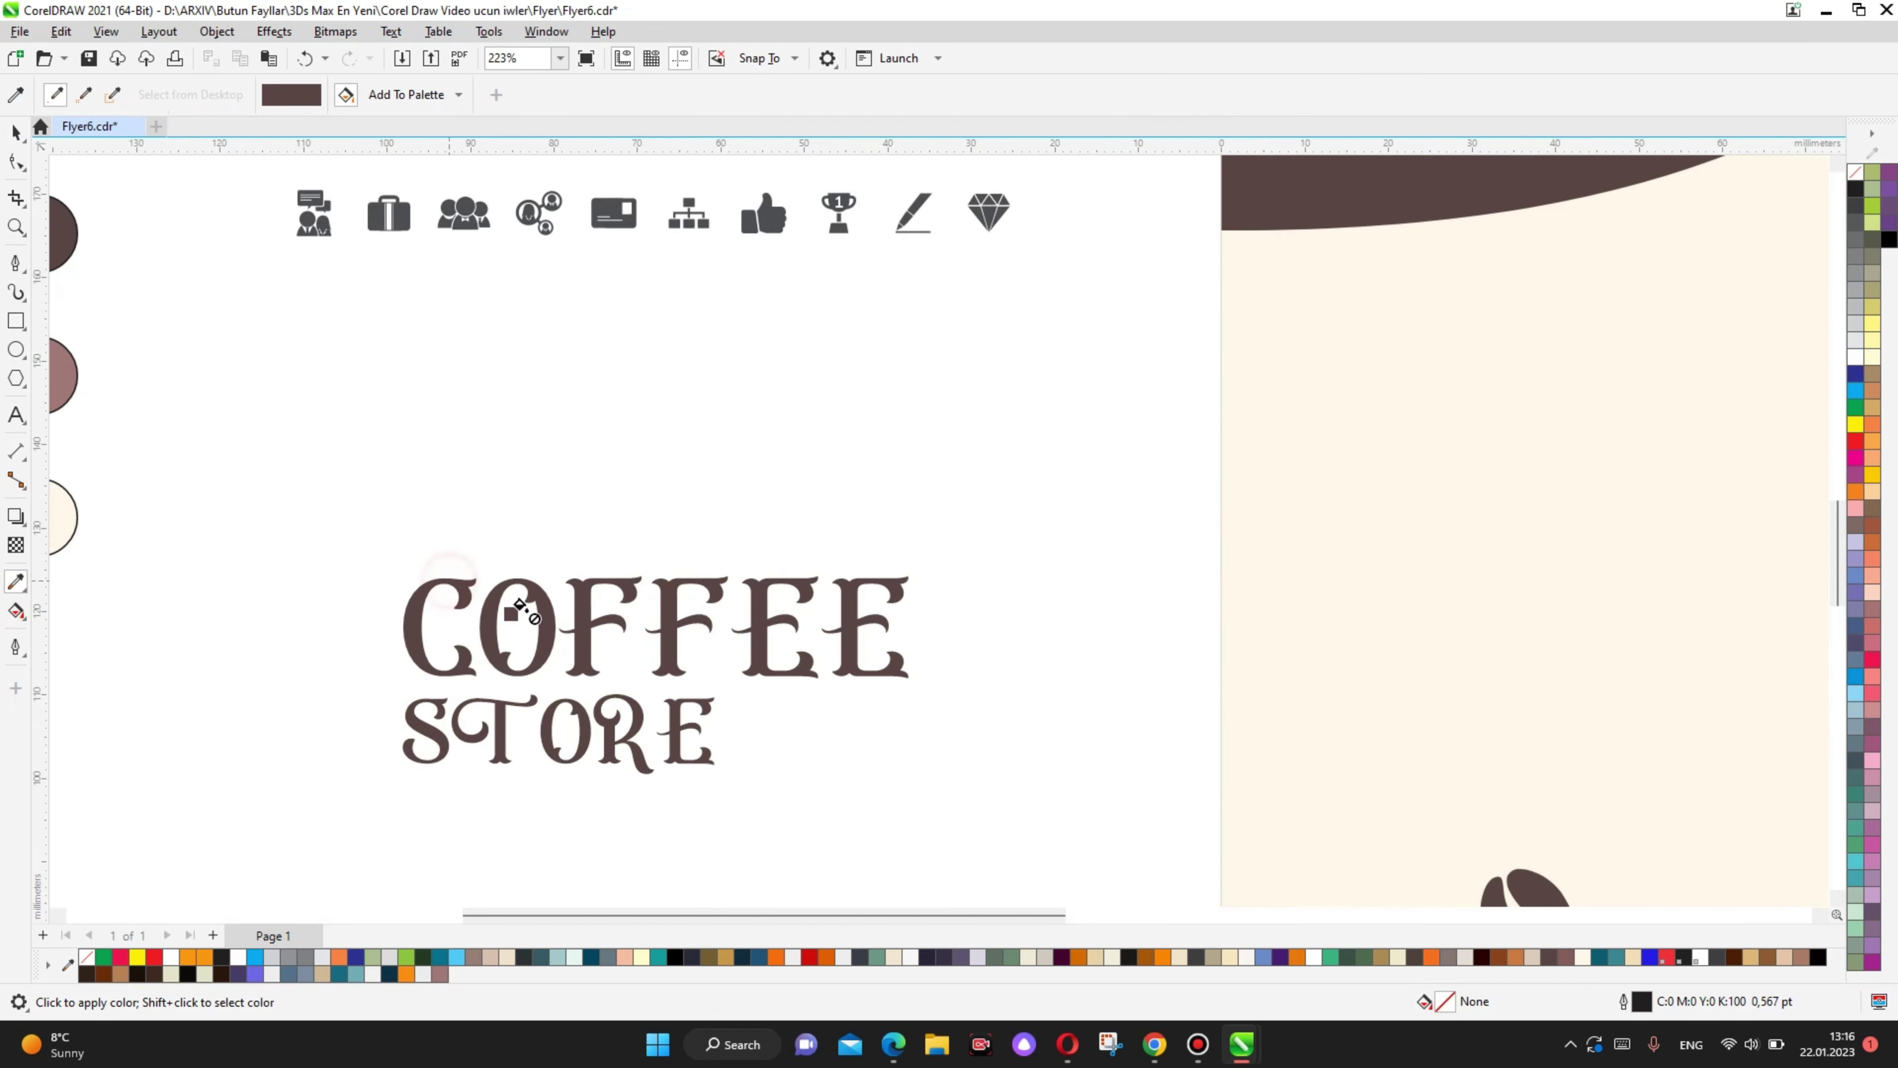
key(space)
scroll(336, 482, down, 7)
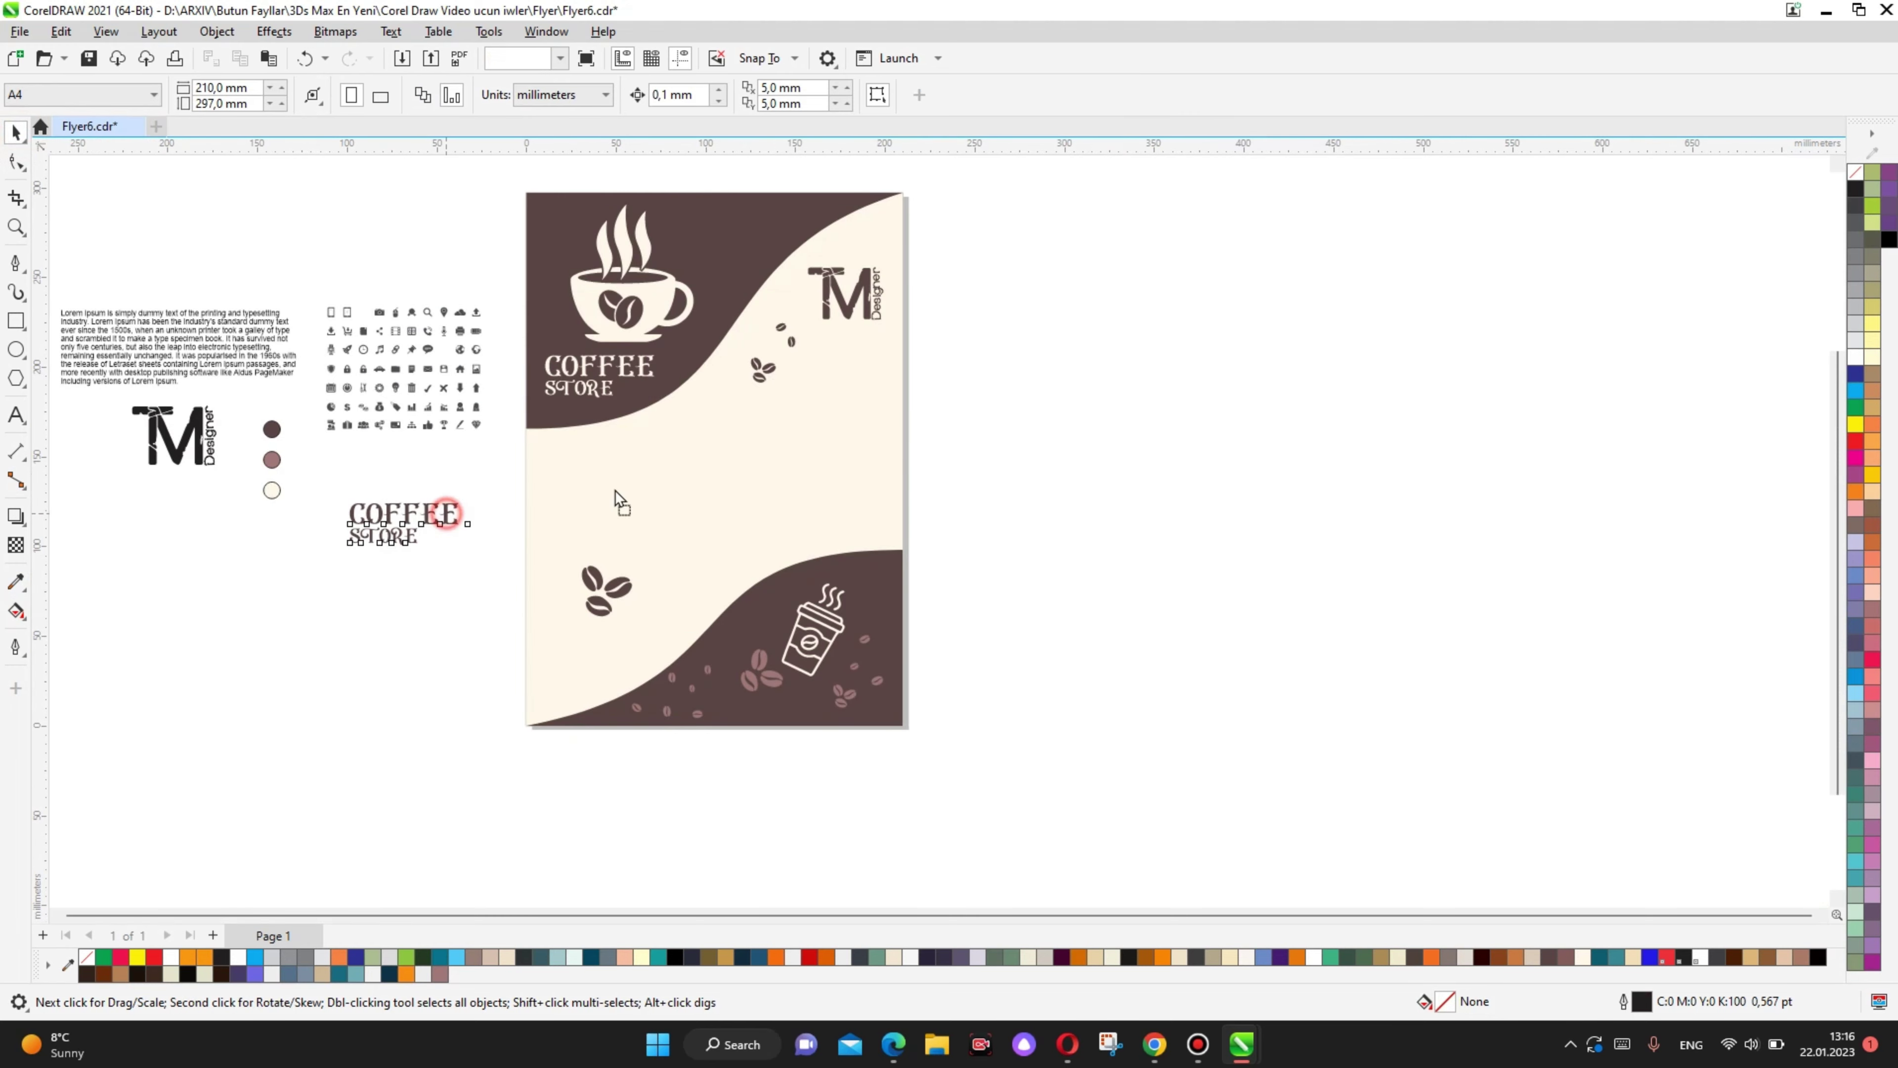
drag(616, 490, 803, 438)
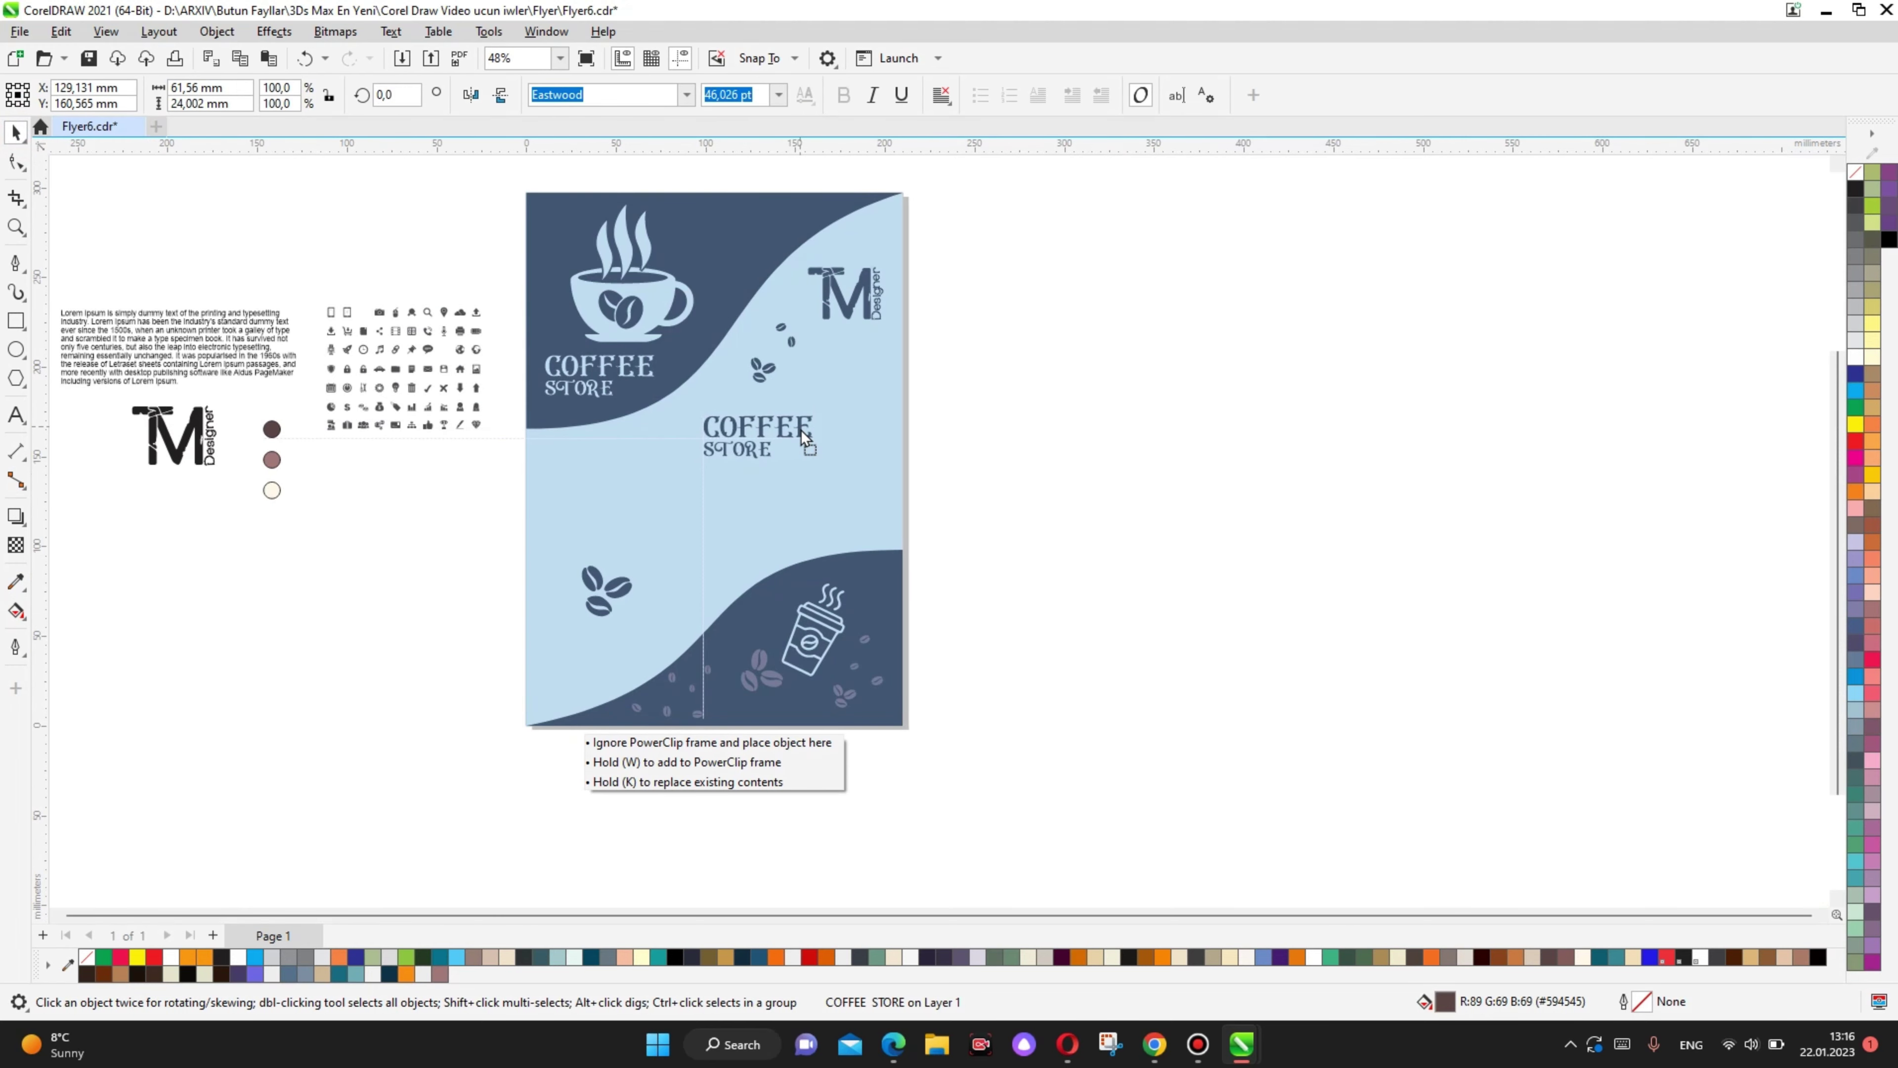
scroll(553, 472, up, 1)
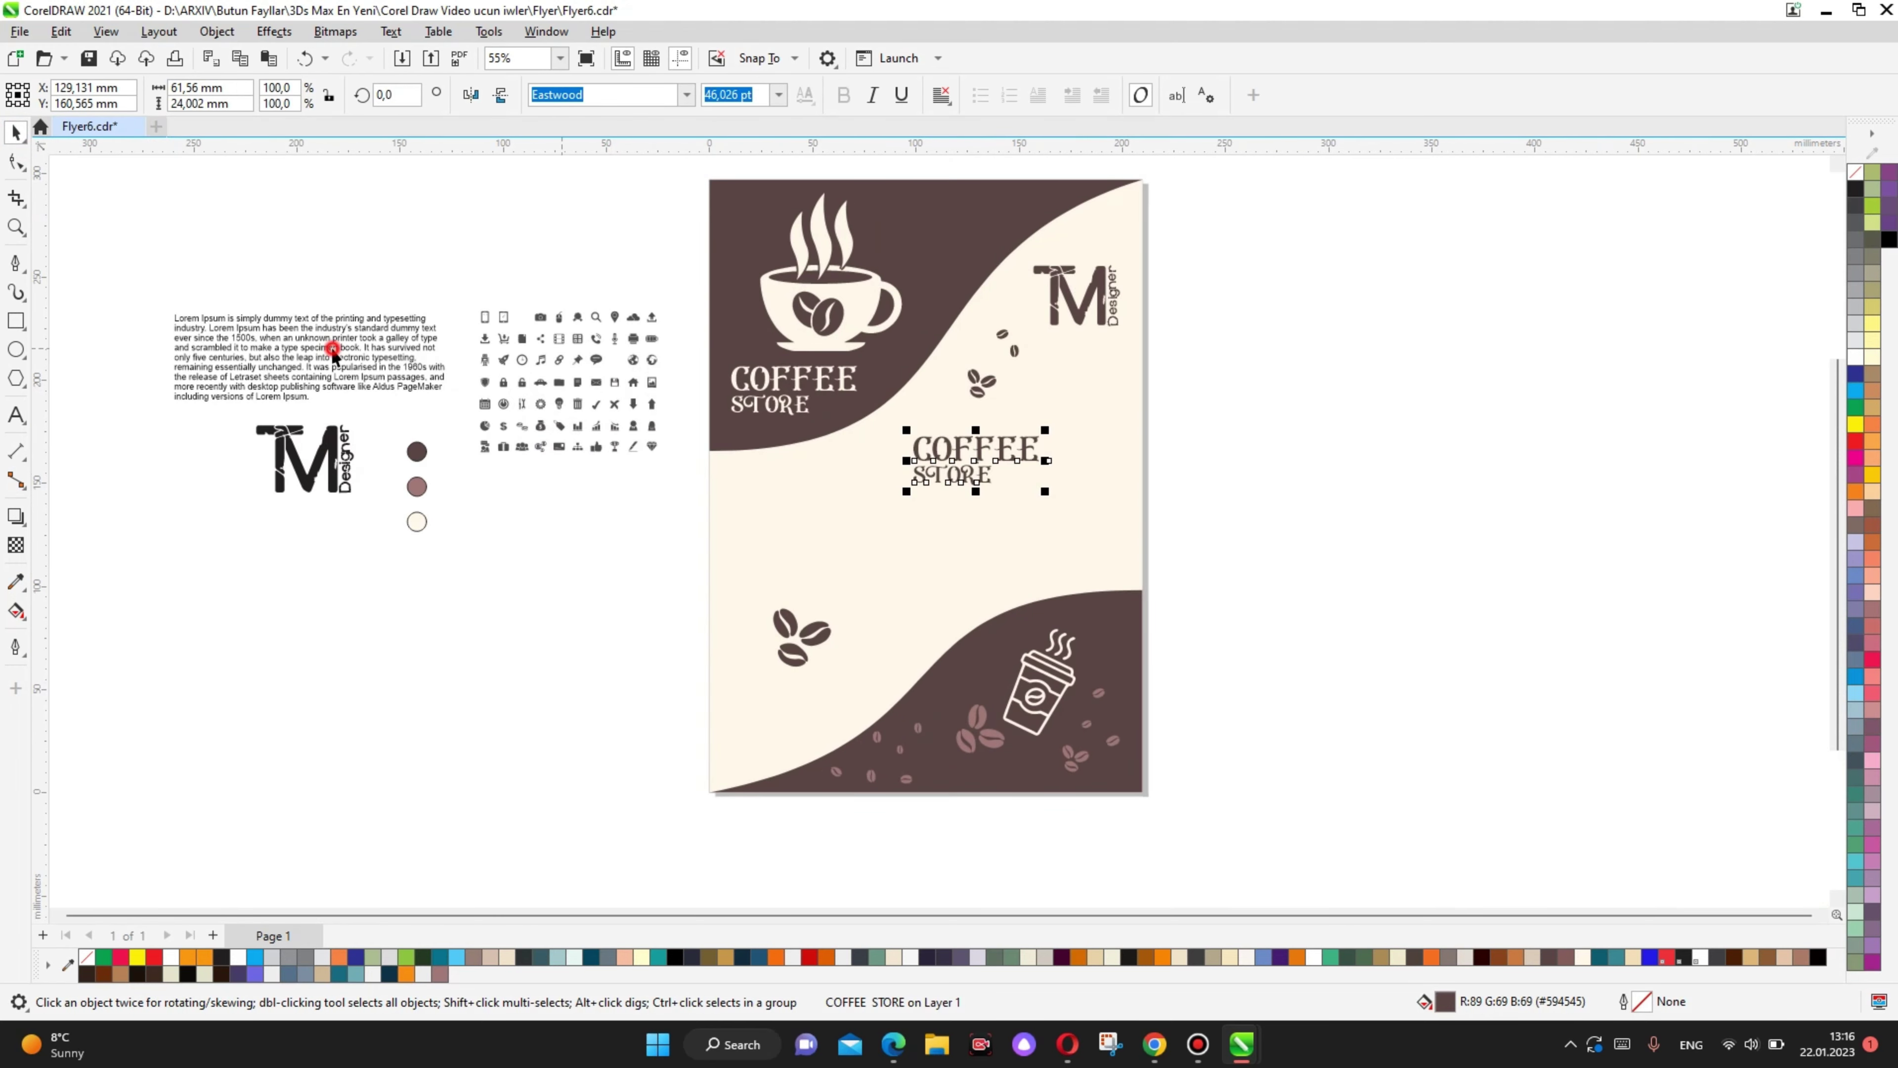
Step: Move the Lorem Ipsum paragraph onto the page, widen its frame and shift it left
mouse_move(333, 355)
mouse_down()
mouse_move(788, 516)
mouse_move(726, 514)
mouse_up()
scroll(788, 517, up, 2)
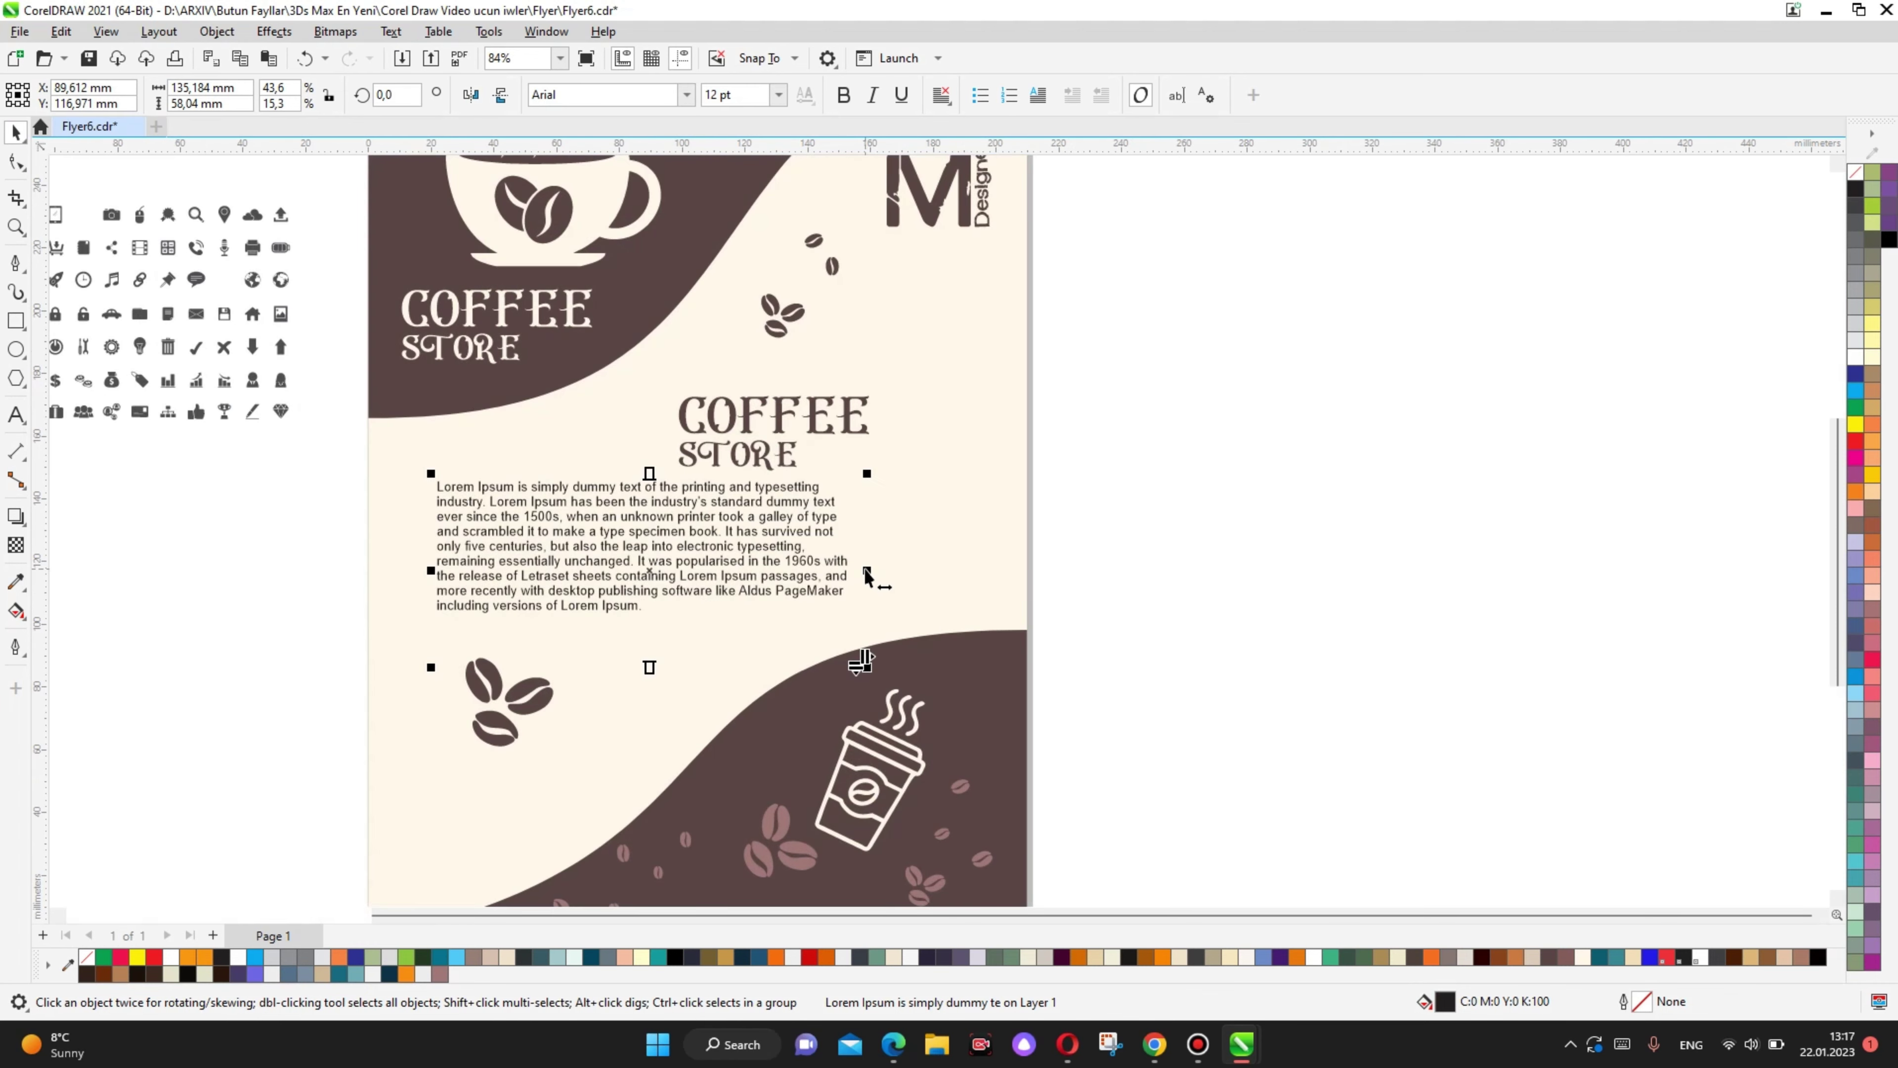
drag(868, 570, 1018, 571)
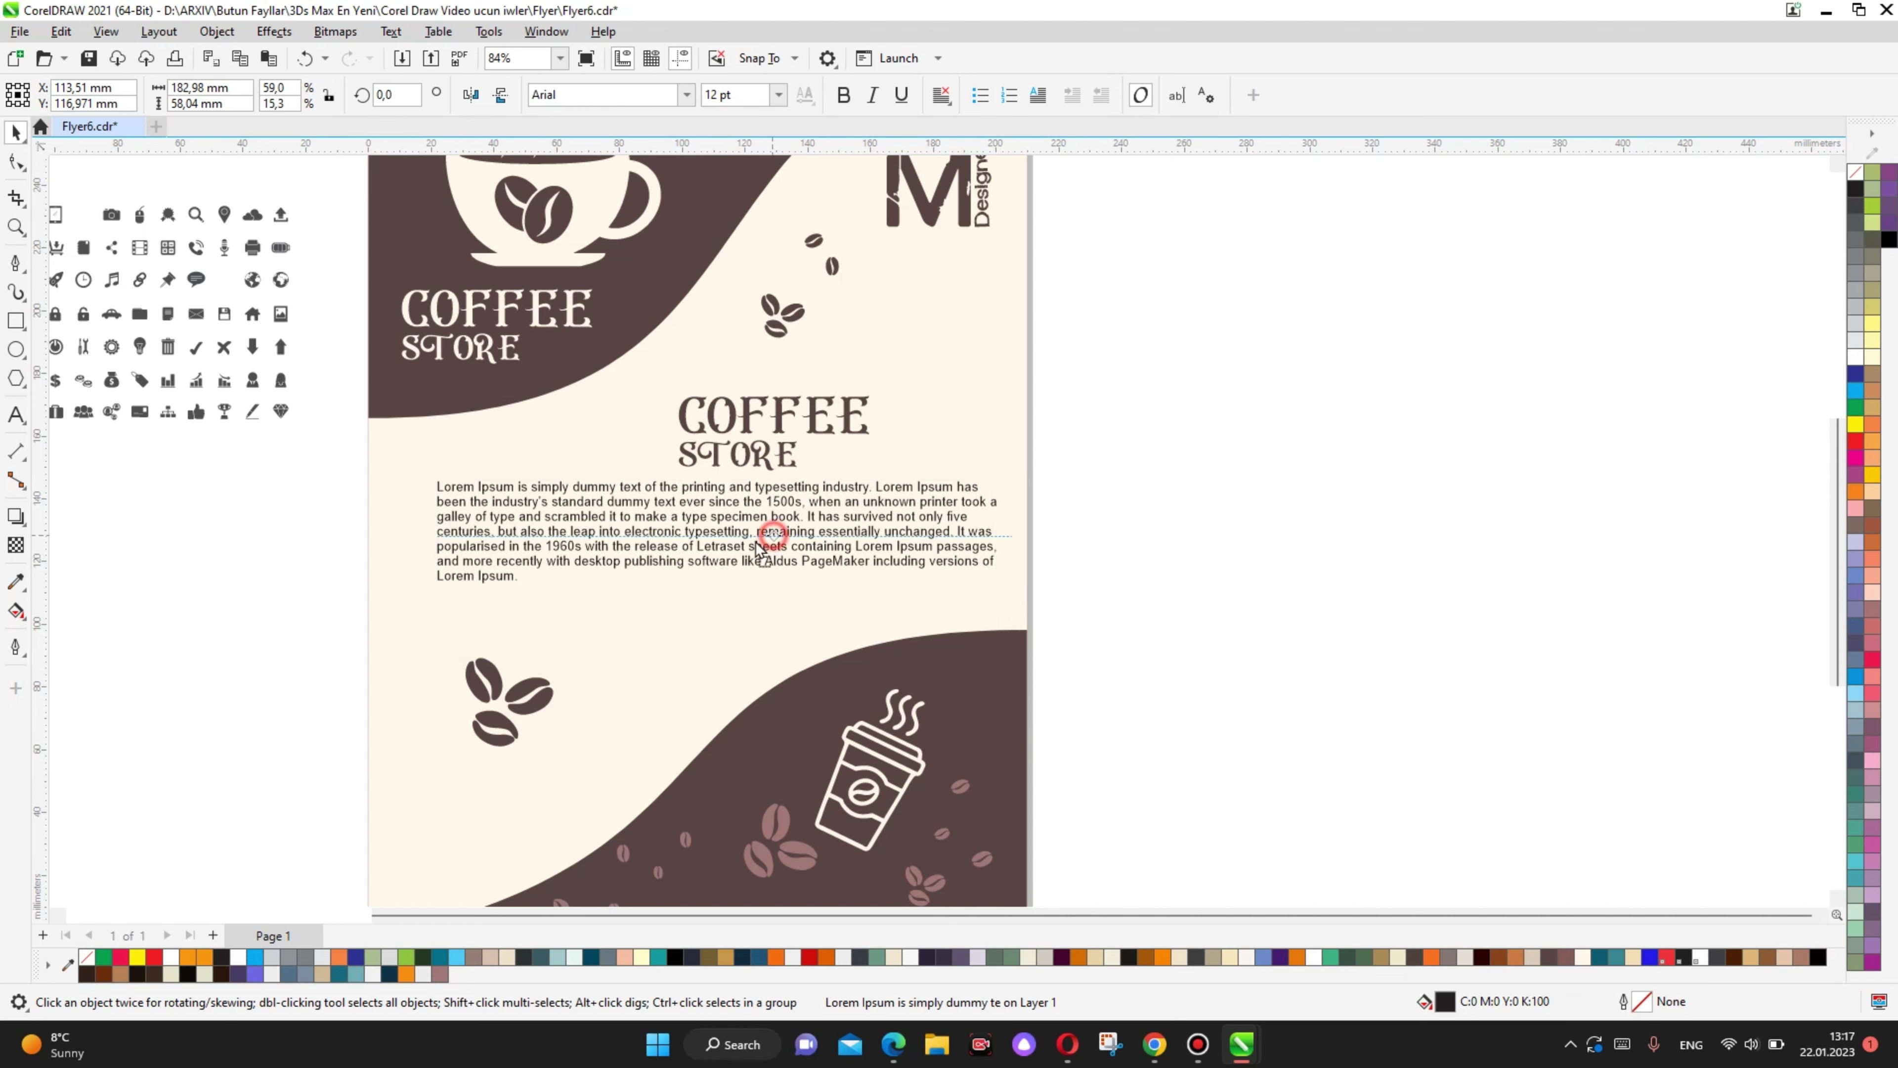
drag(703, 572, 755, 550)
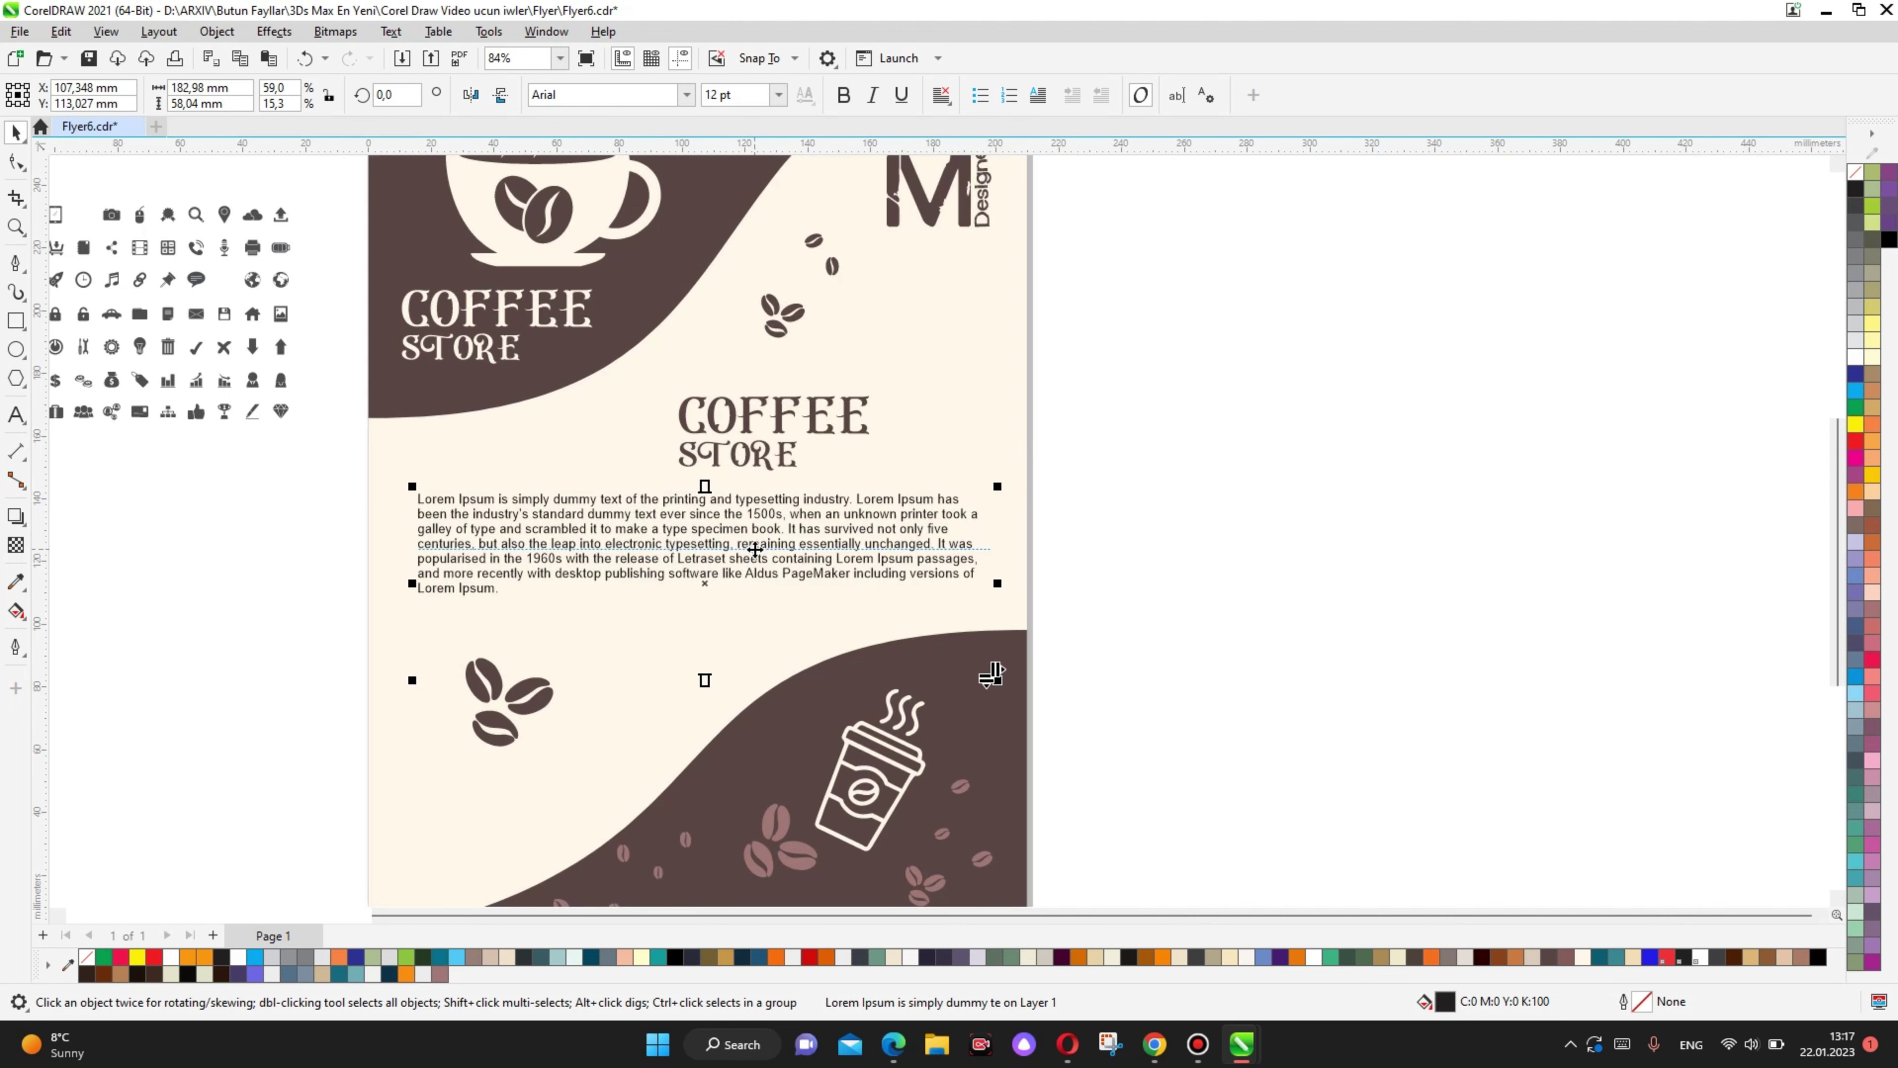
Step: Join COFFEE STORE onto one line and set the heading to 24 pt
key(F8)
click(836, 418)
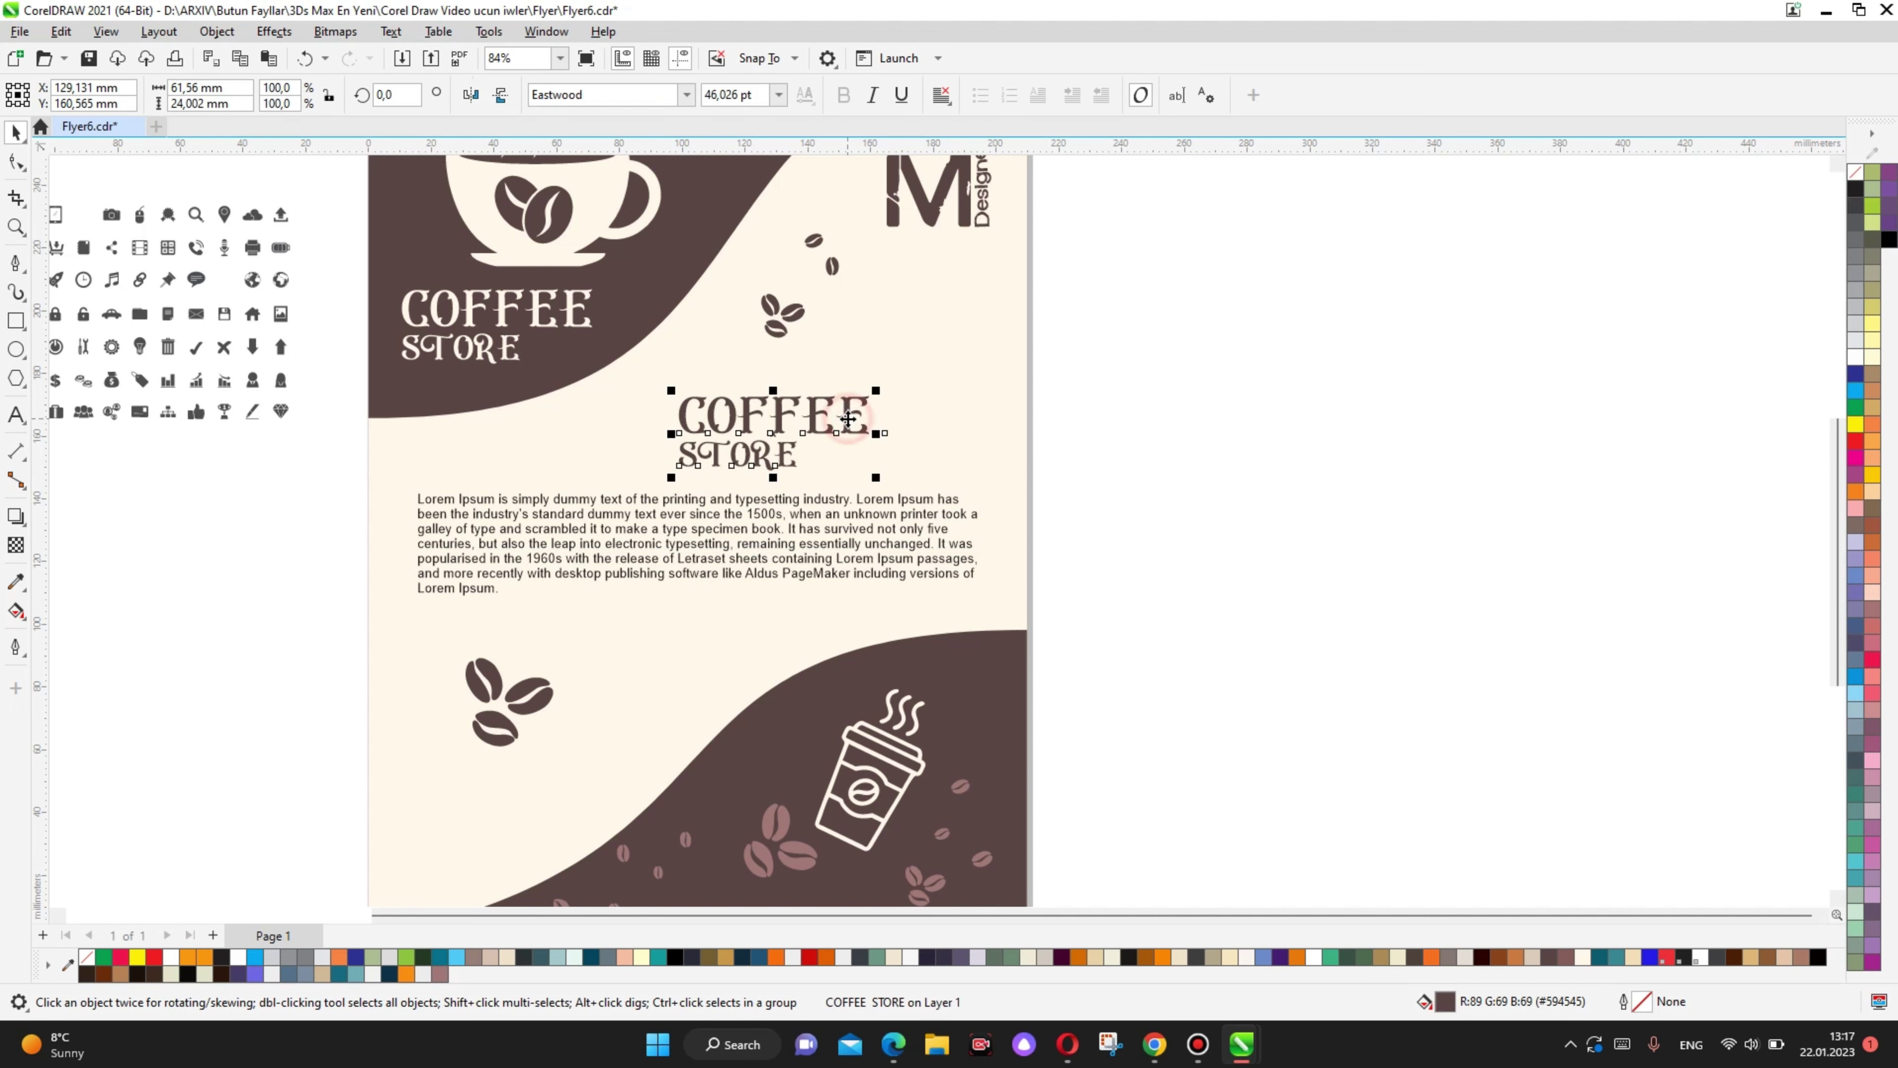
click(678, 461)
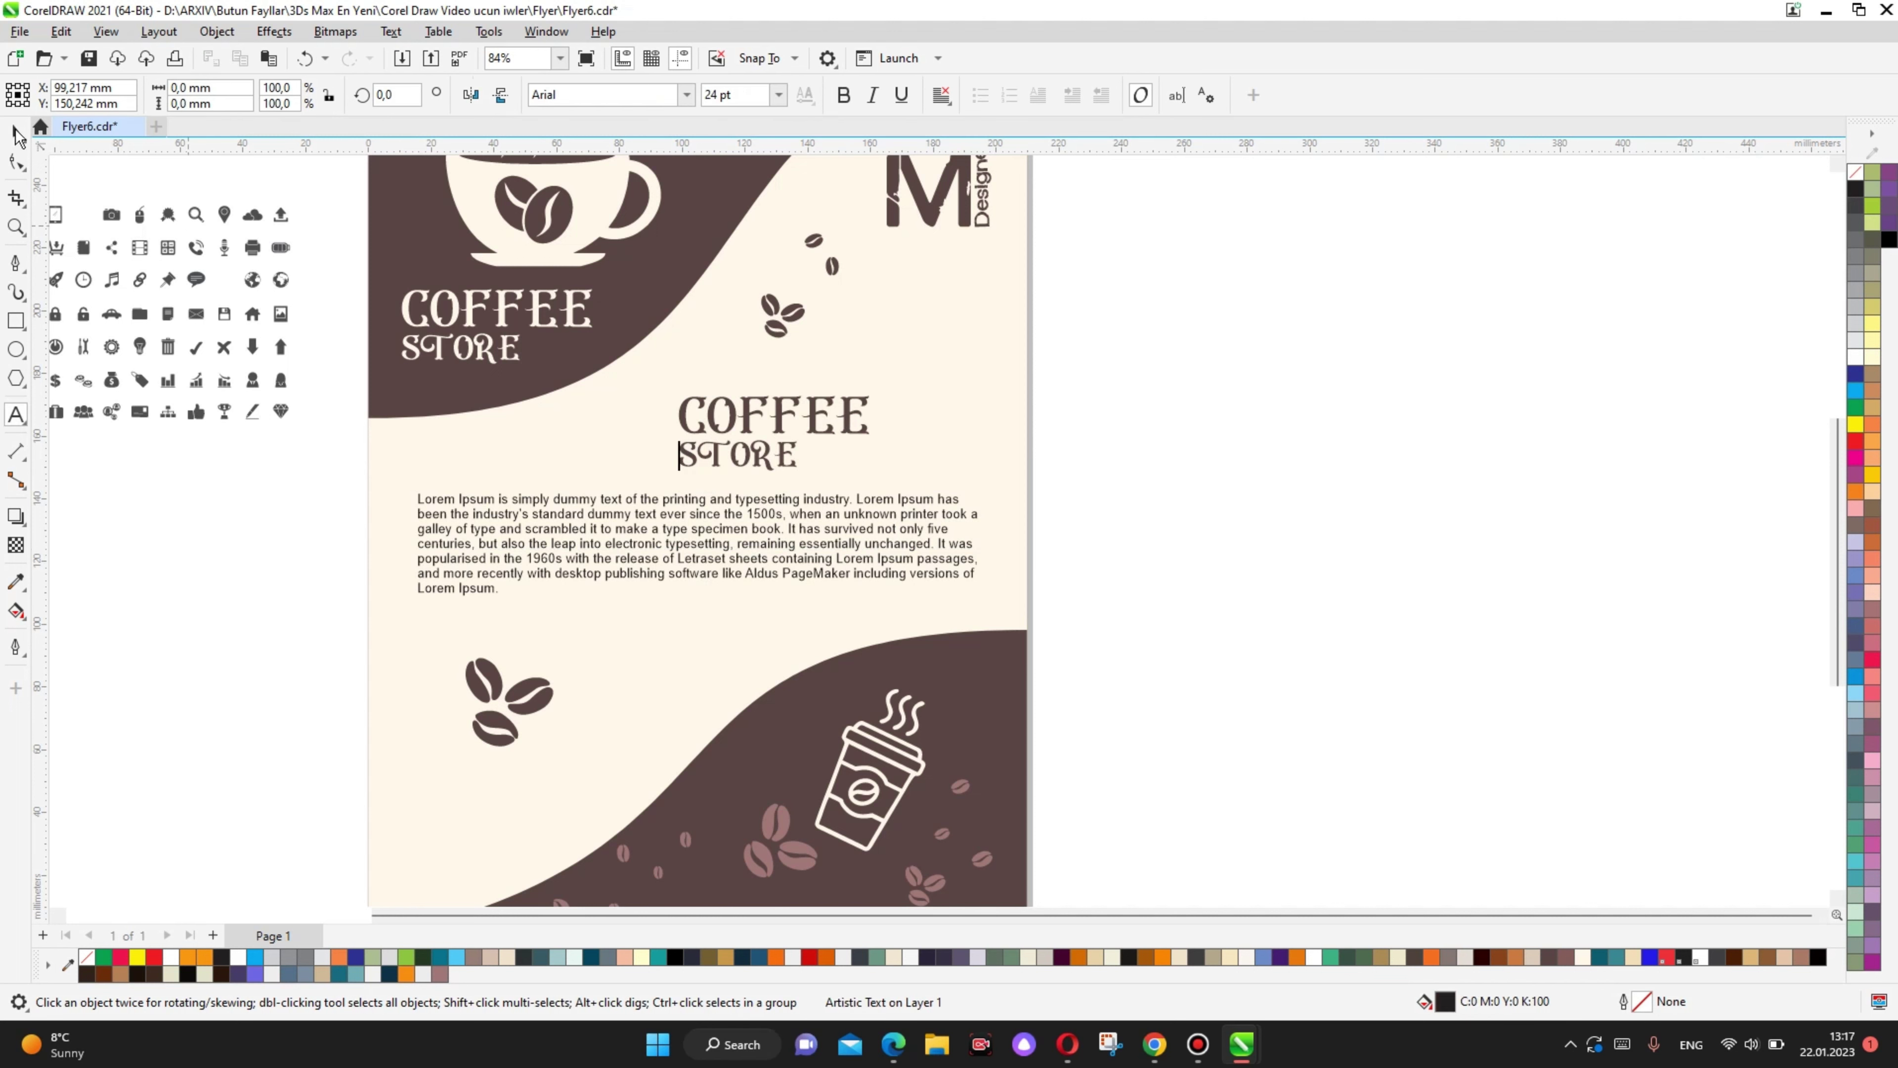
click(678, 449)
key(BackSpace)
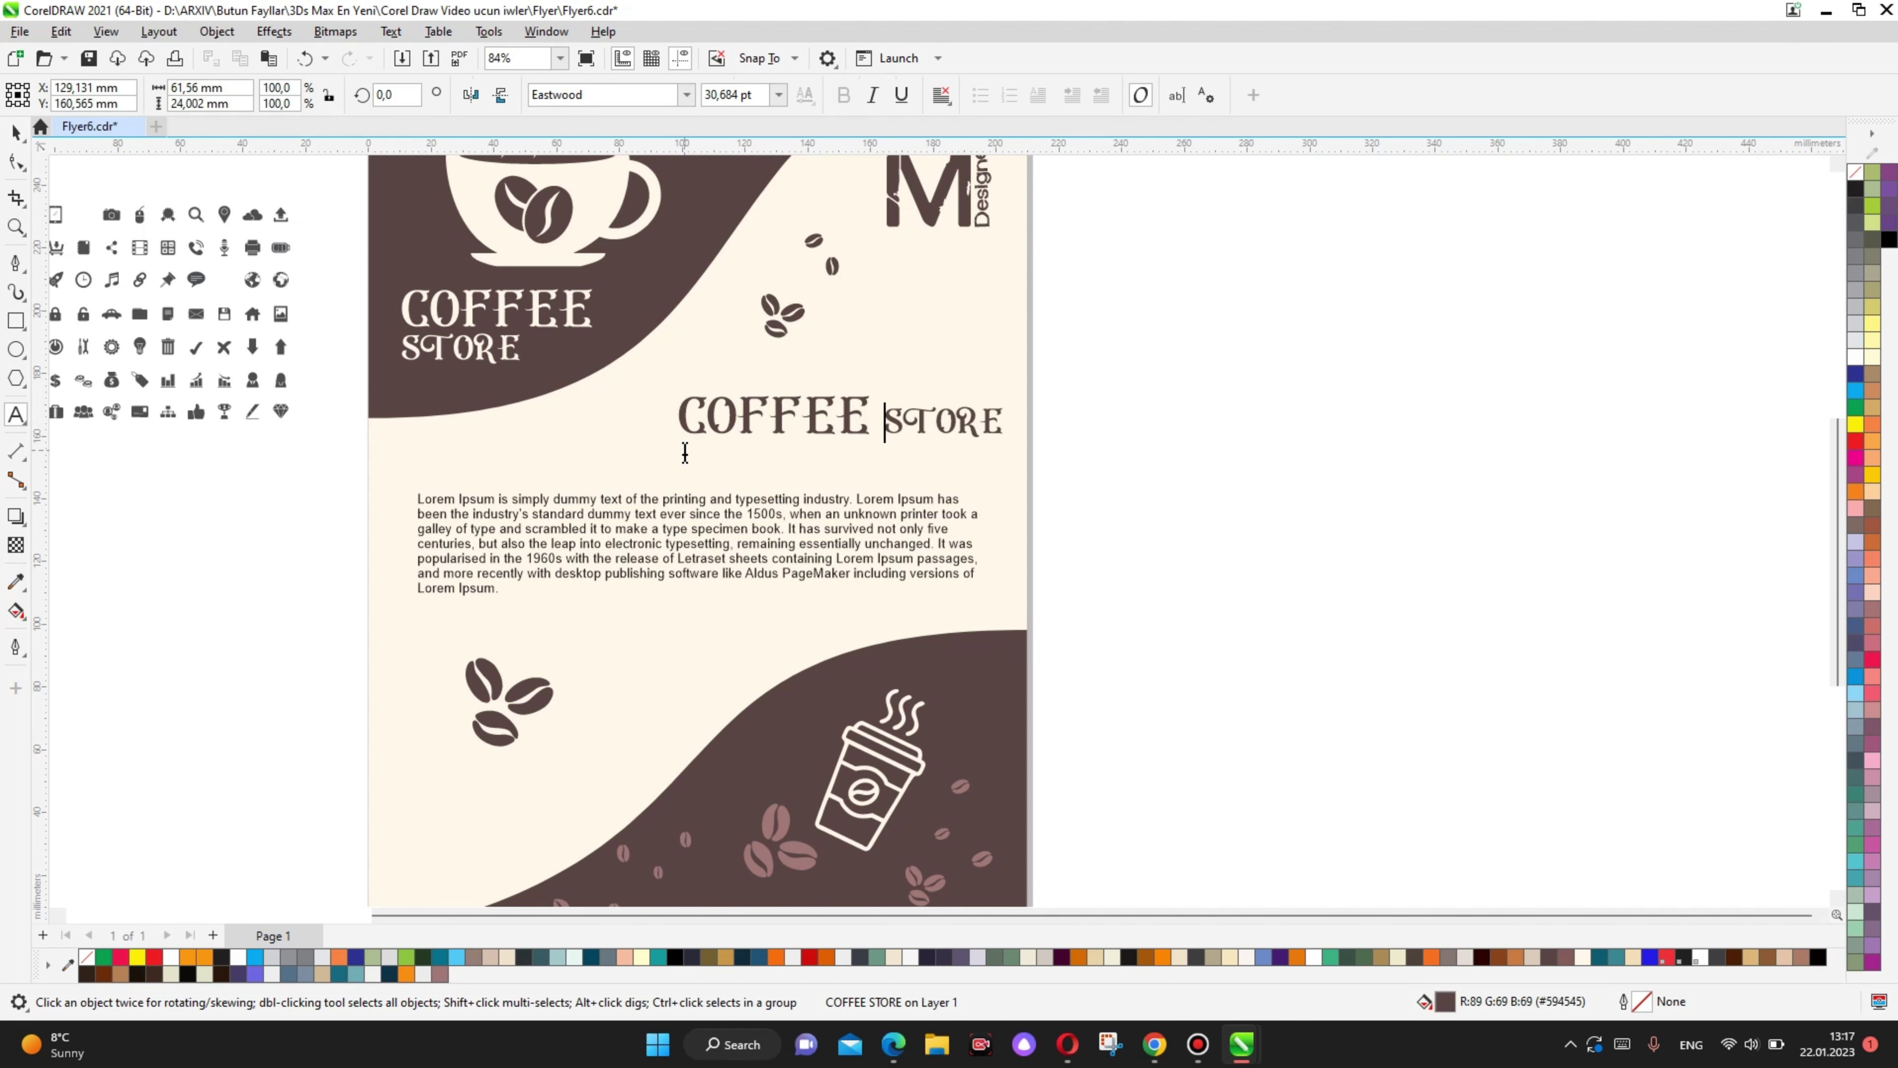
scroll(701, 418, up, 1)
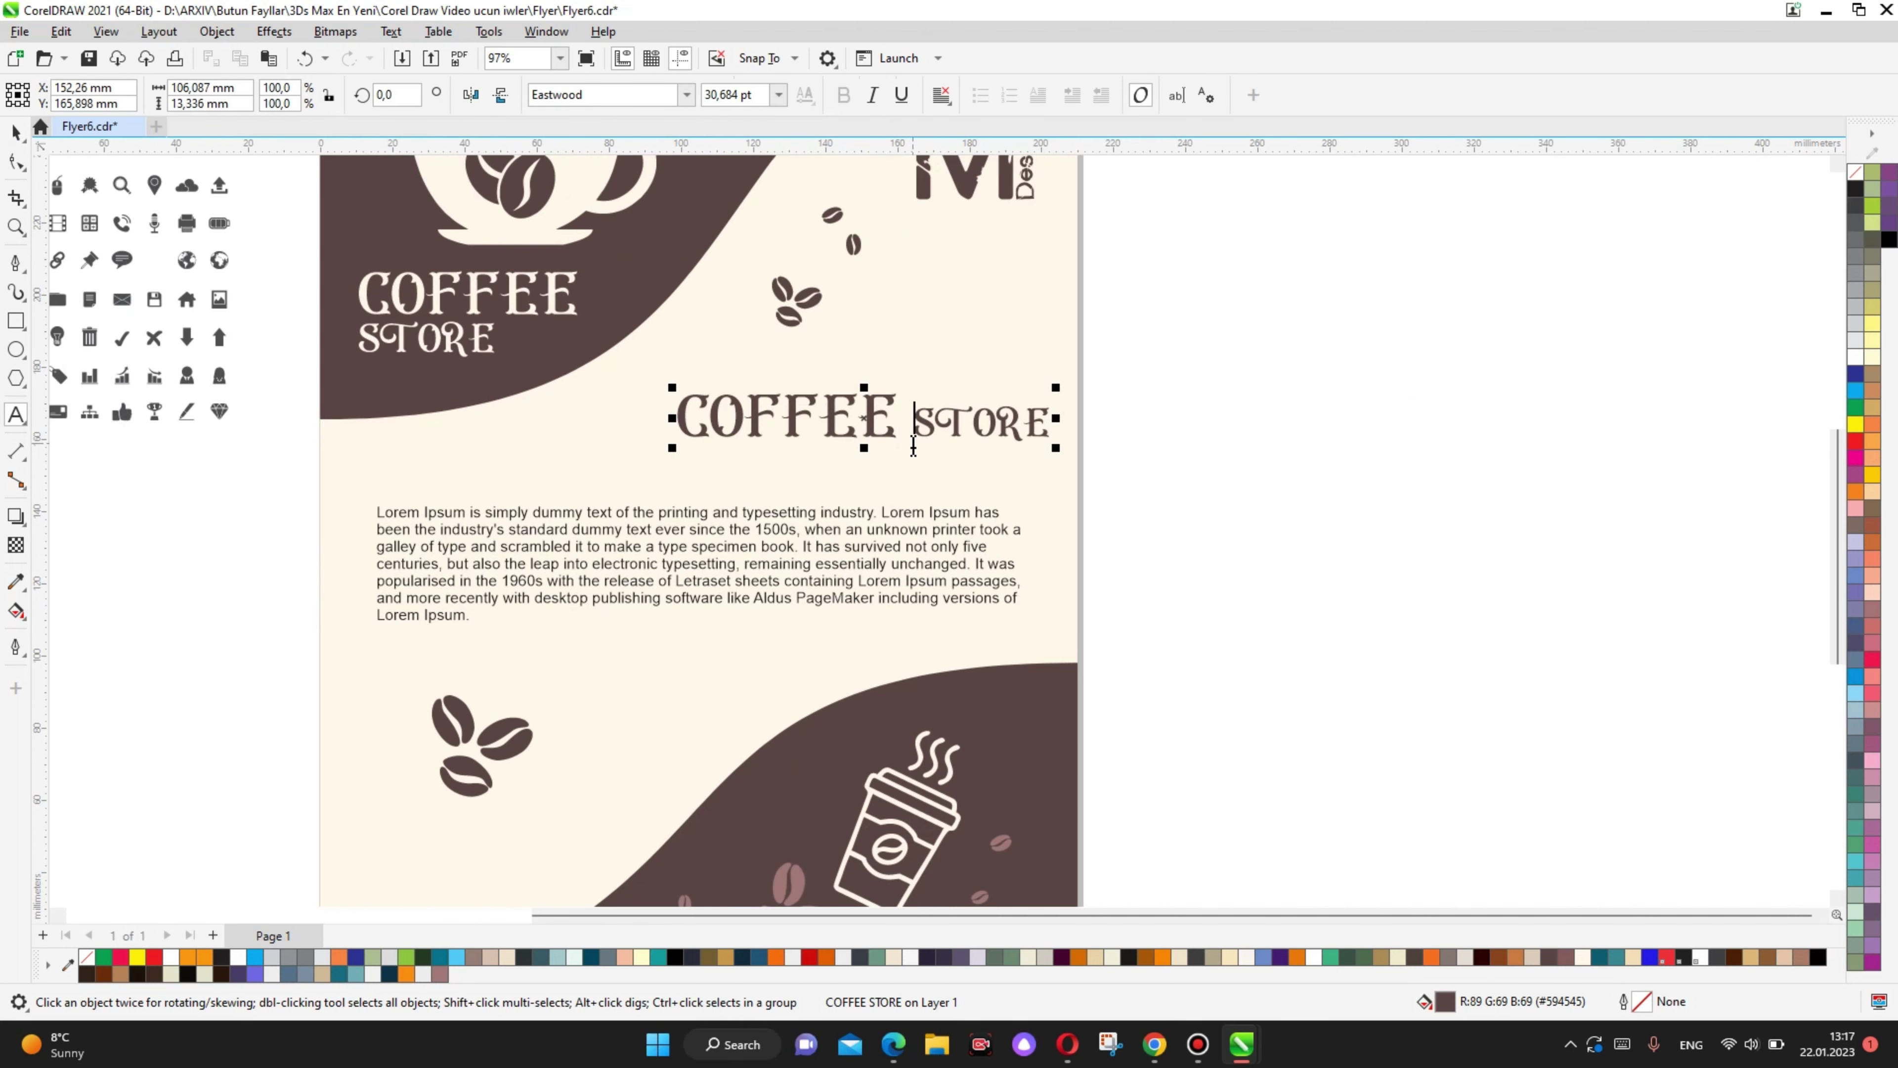
drag(681, 420, 1099, 413)
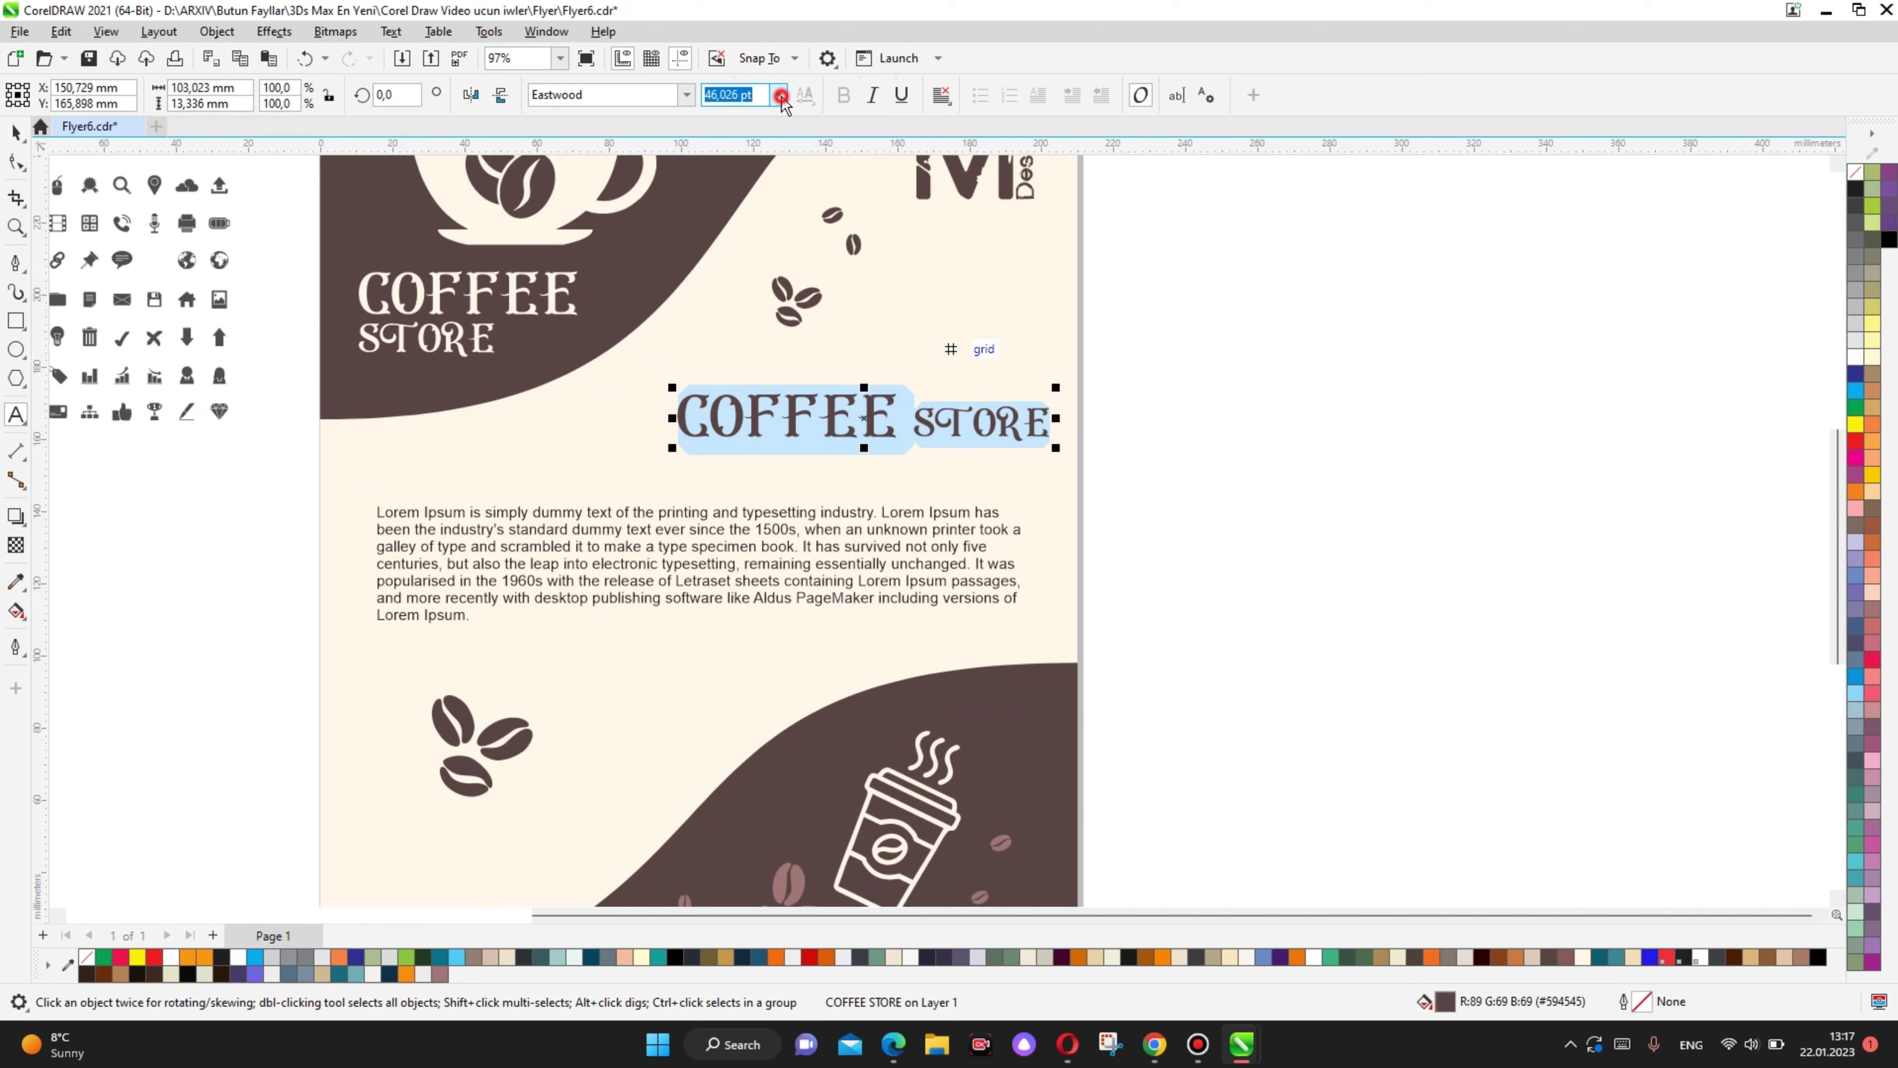
click(781, 96)
click(736, 309)
Step: Enlarge the one-line heading to about 157% and place it above the paragraph
click(12, 131)
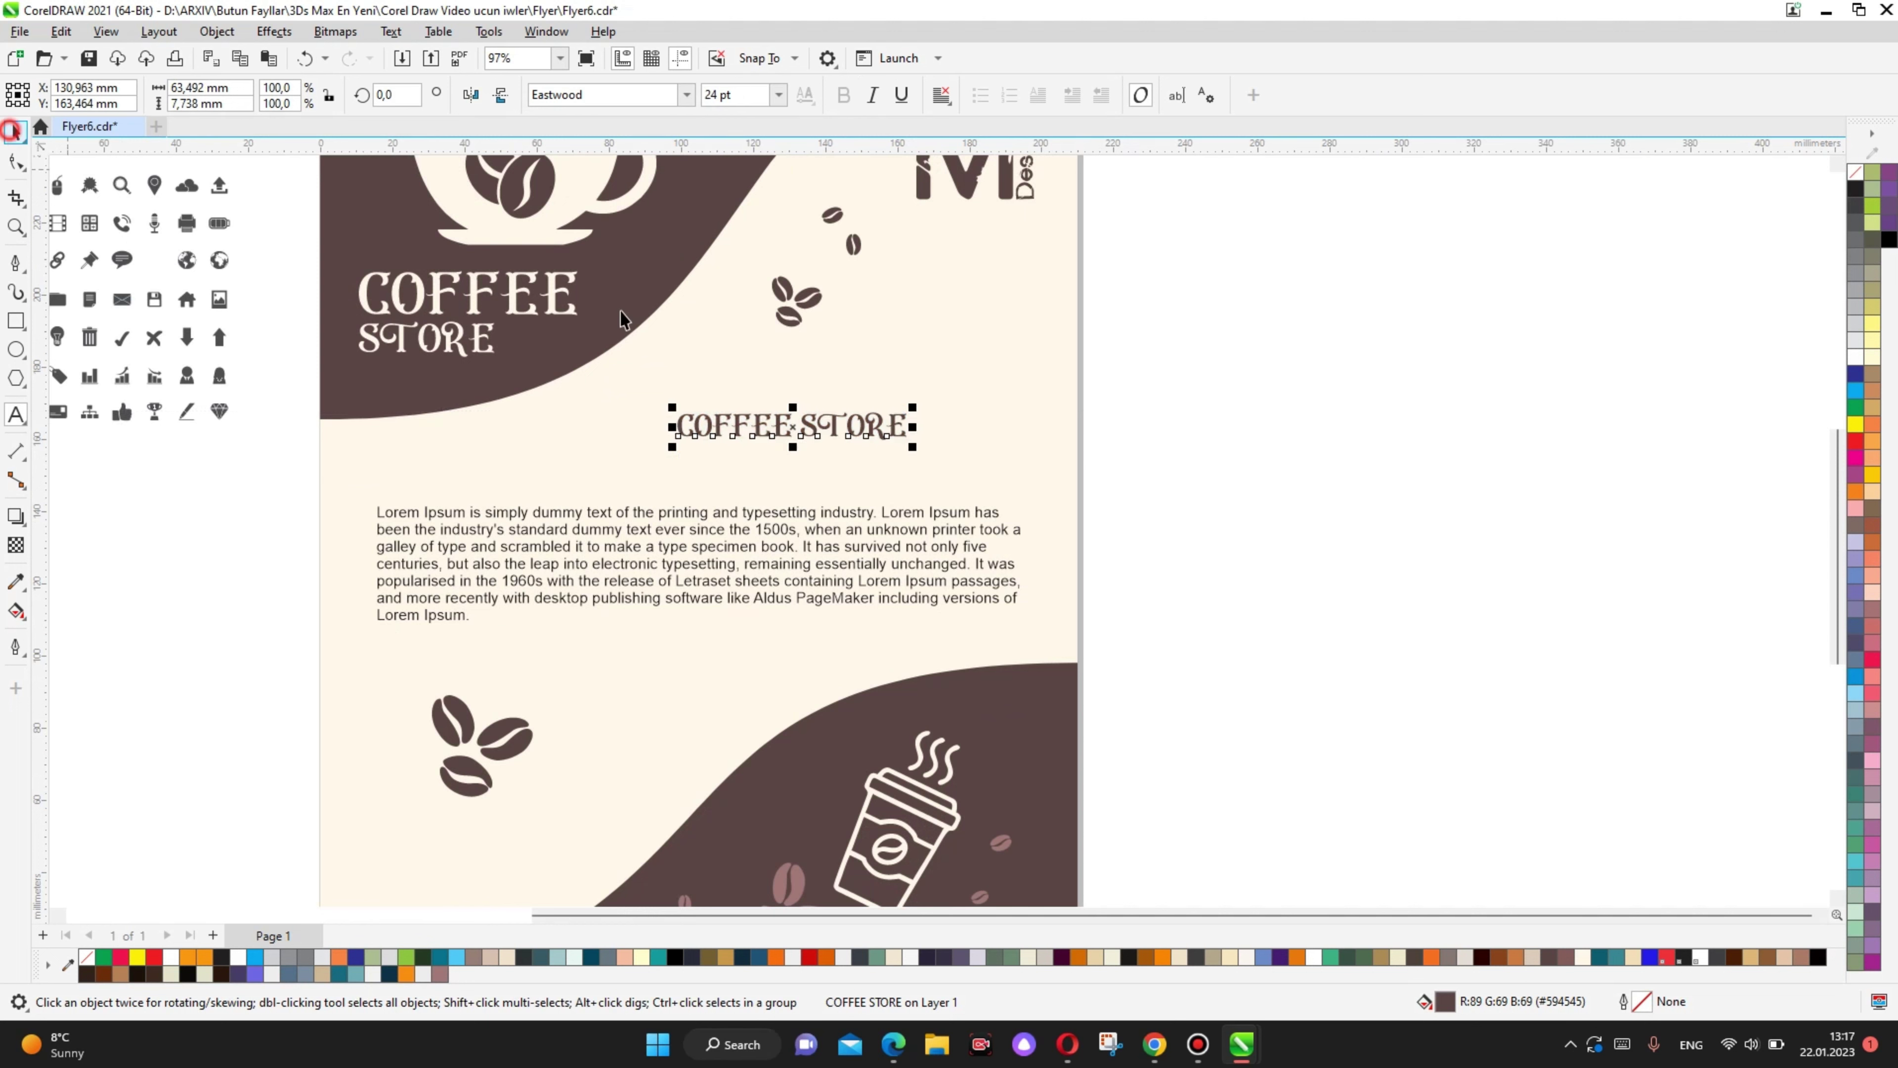
mouse_move(912, 449)
mouse_down()
mouse_move(1014, 465)
mouse_move(965, 476)
mouse_up()
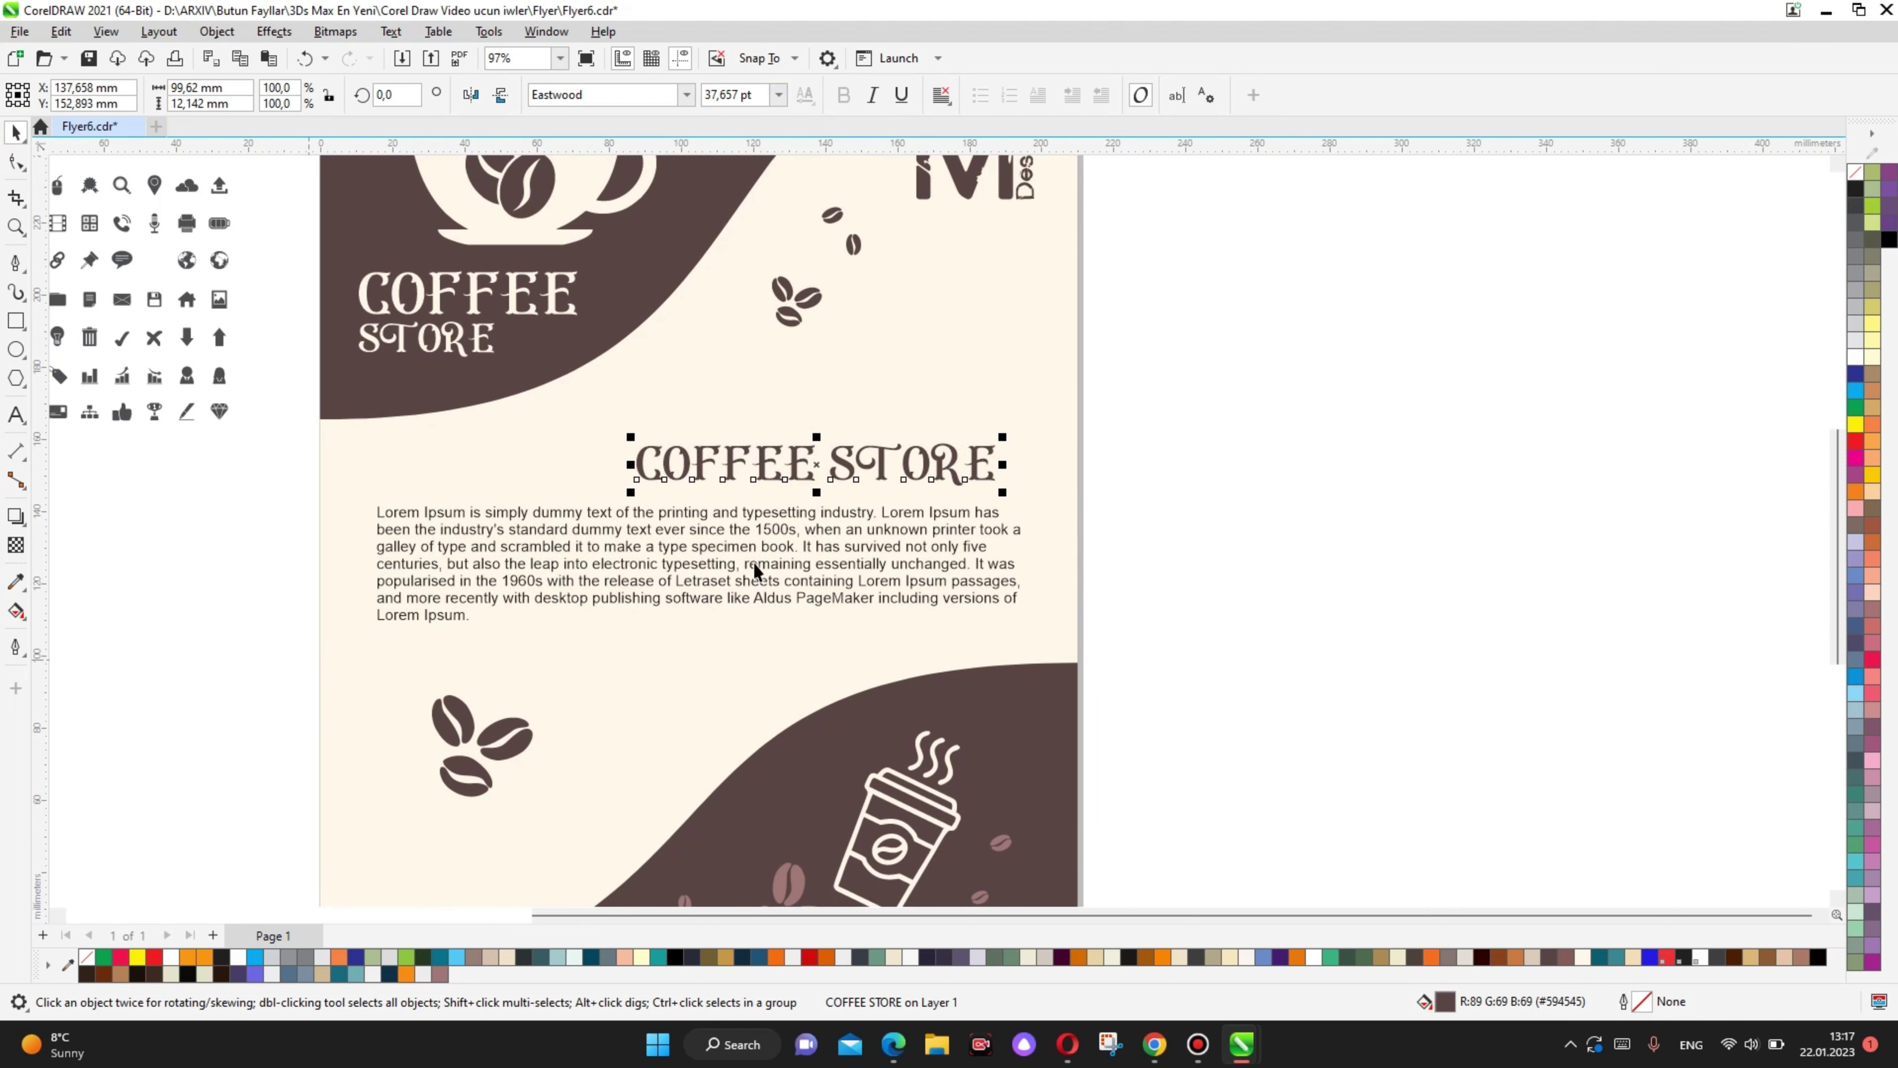
click(882, 468)
drag(882, 467, 923, 448)
Step: Raise the paragraph, then Line Art outline-trace the cup bitmap and move the vector copy beside it
drag(930, 576, 930, 540)
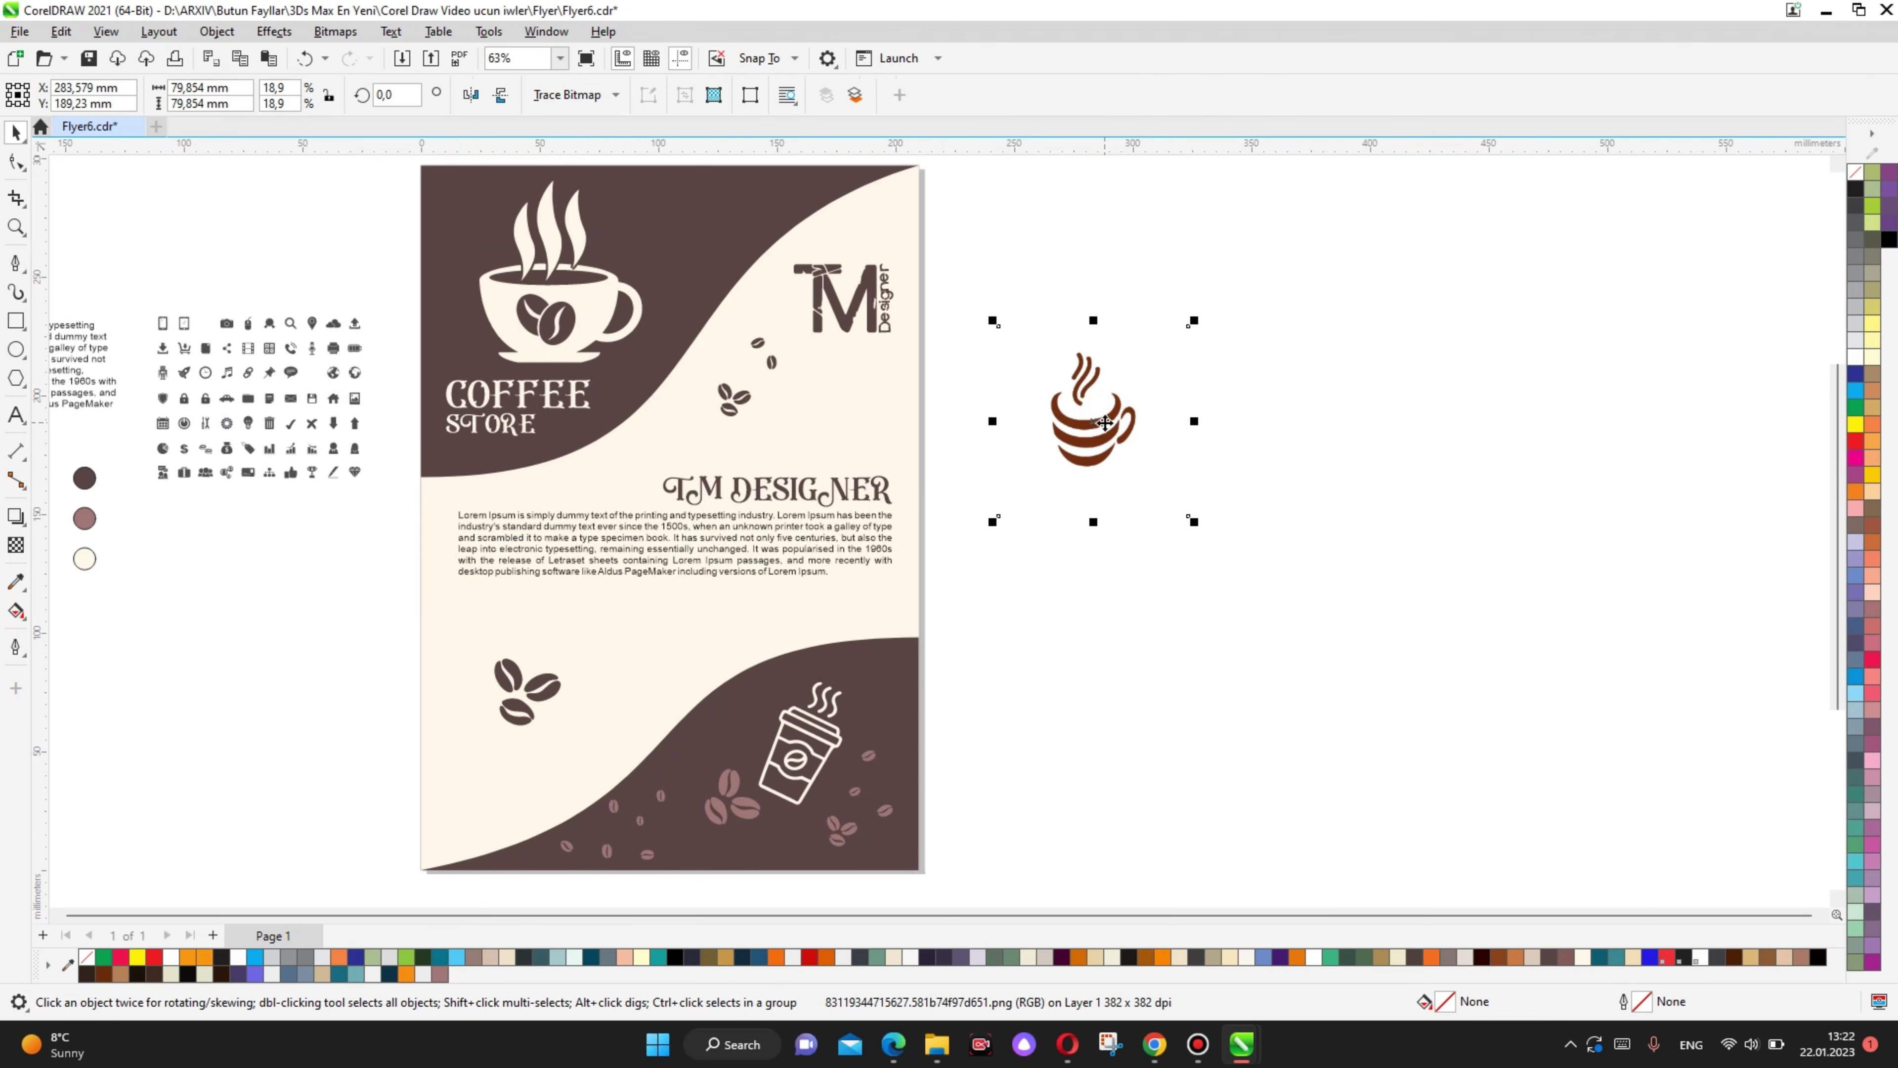
click(337, 33)
mouse_move(371, 346)
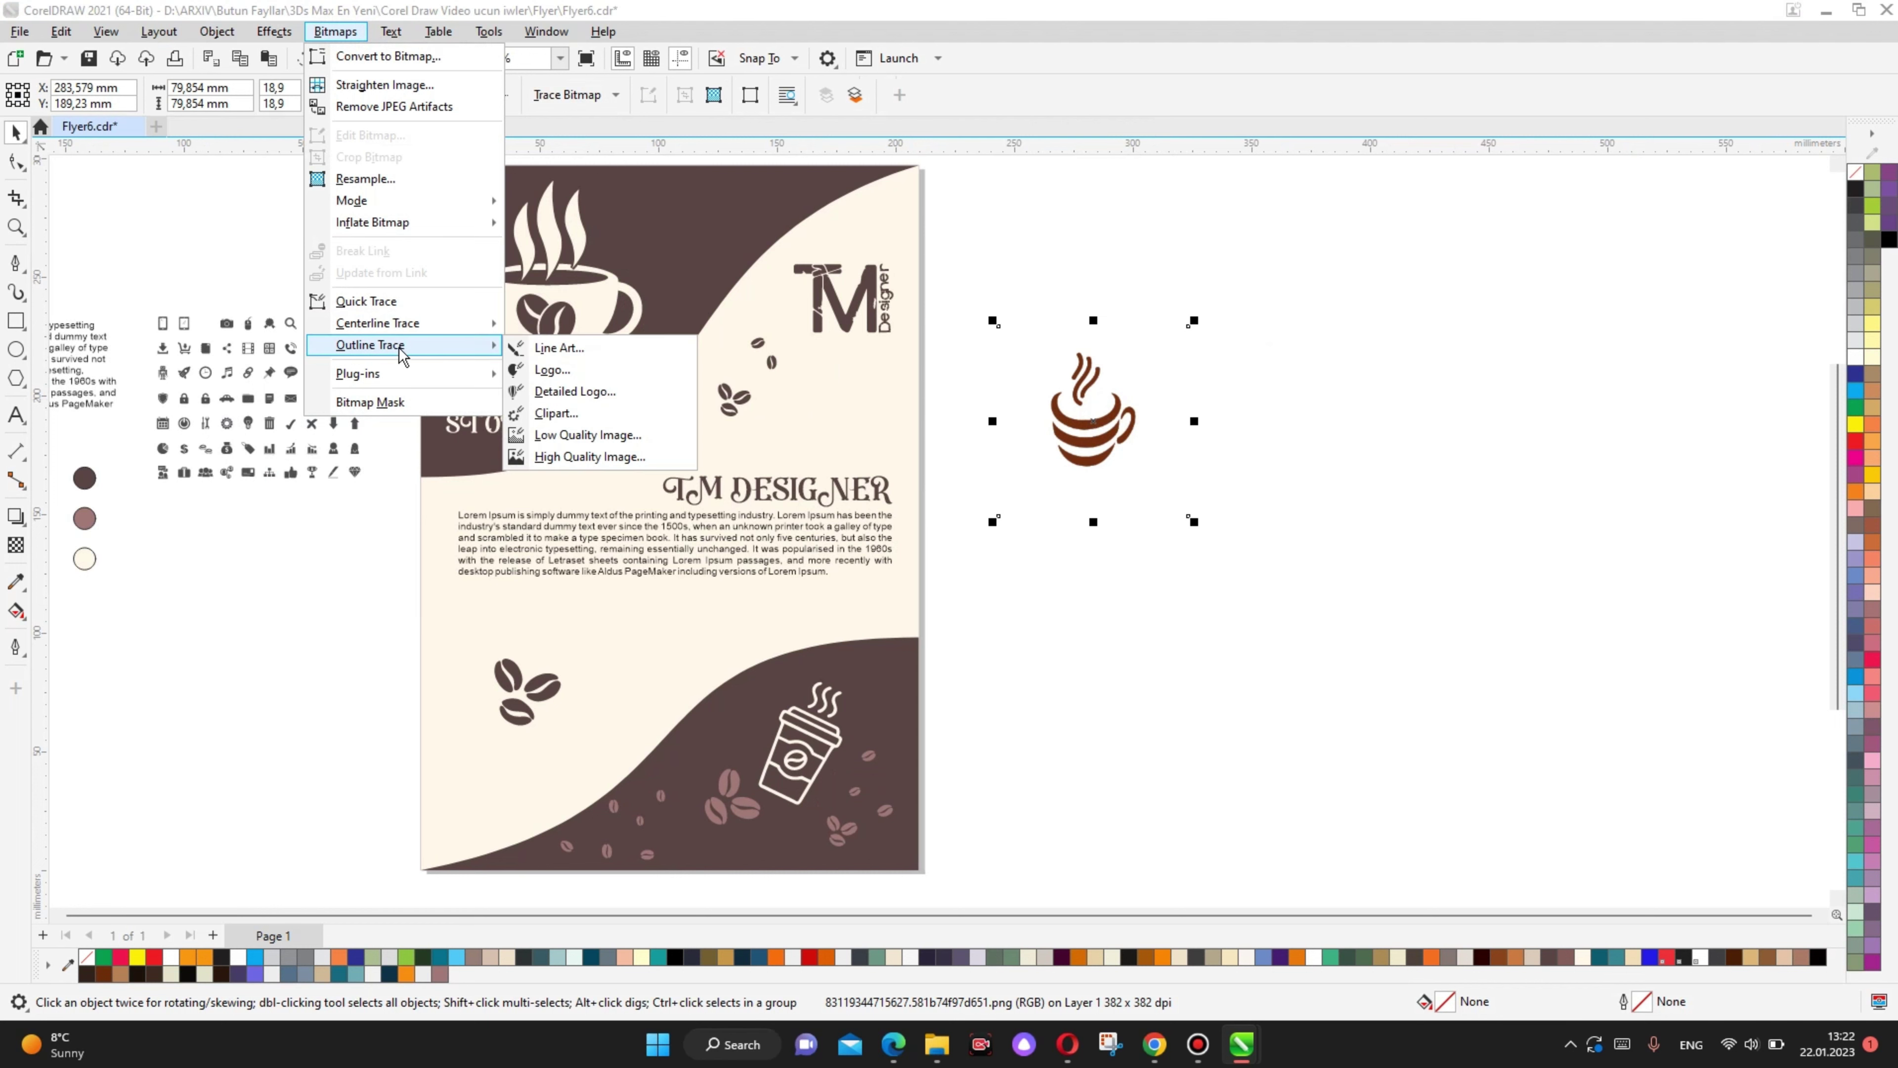
click(544, 350)
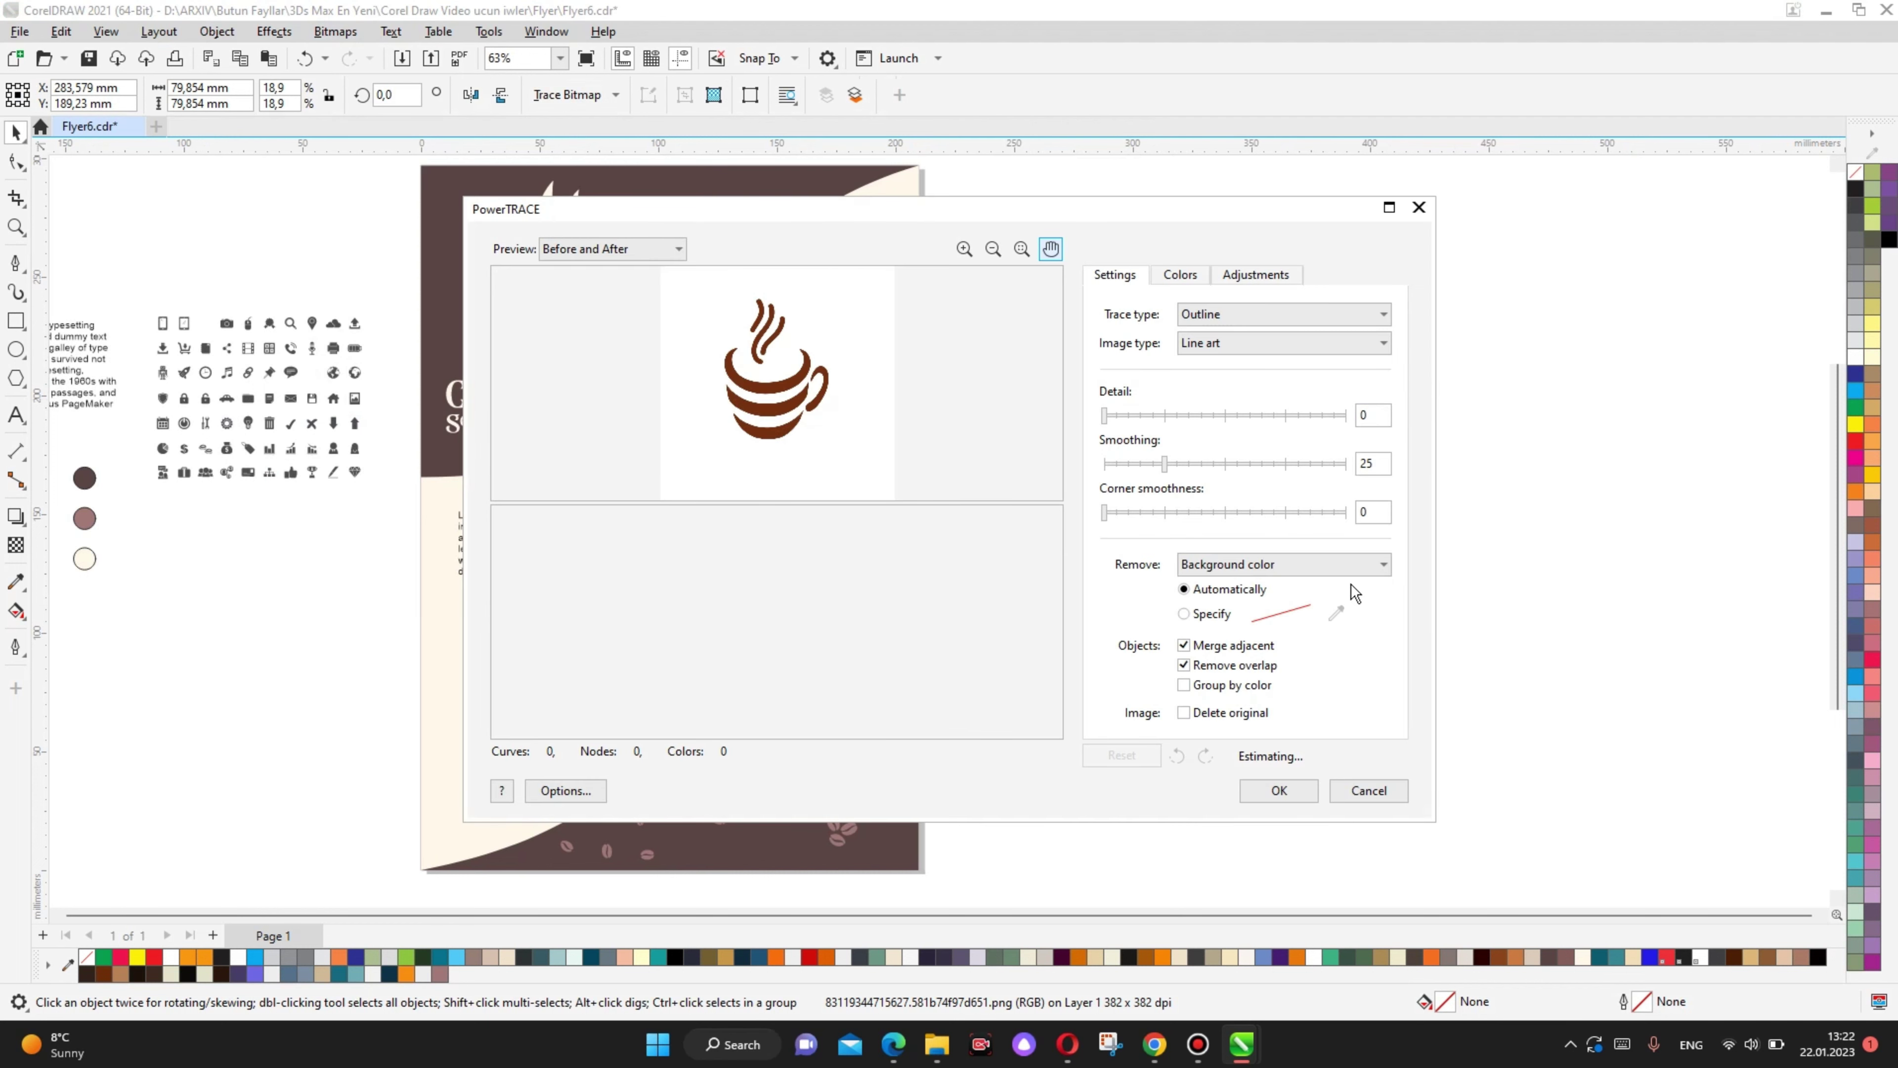
click(1288, 788)
drag(1114, 419, 1263, 543)
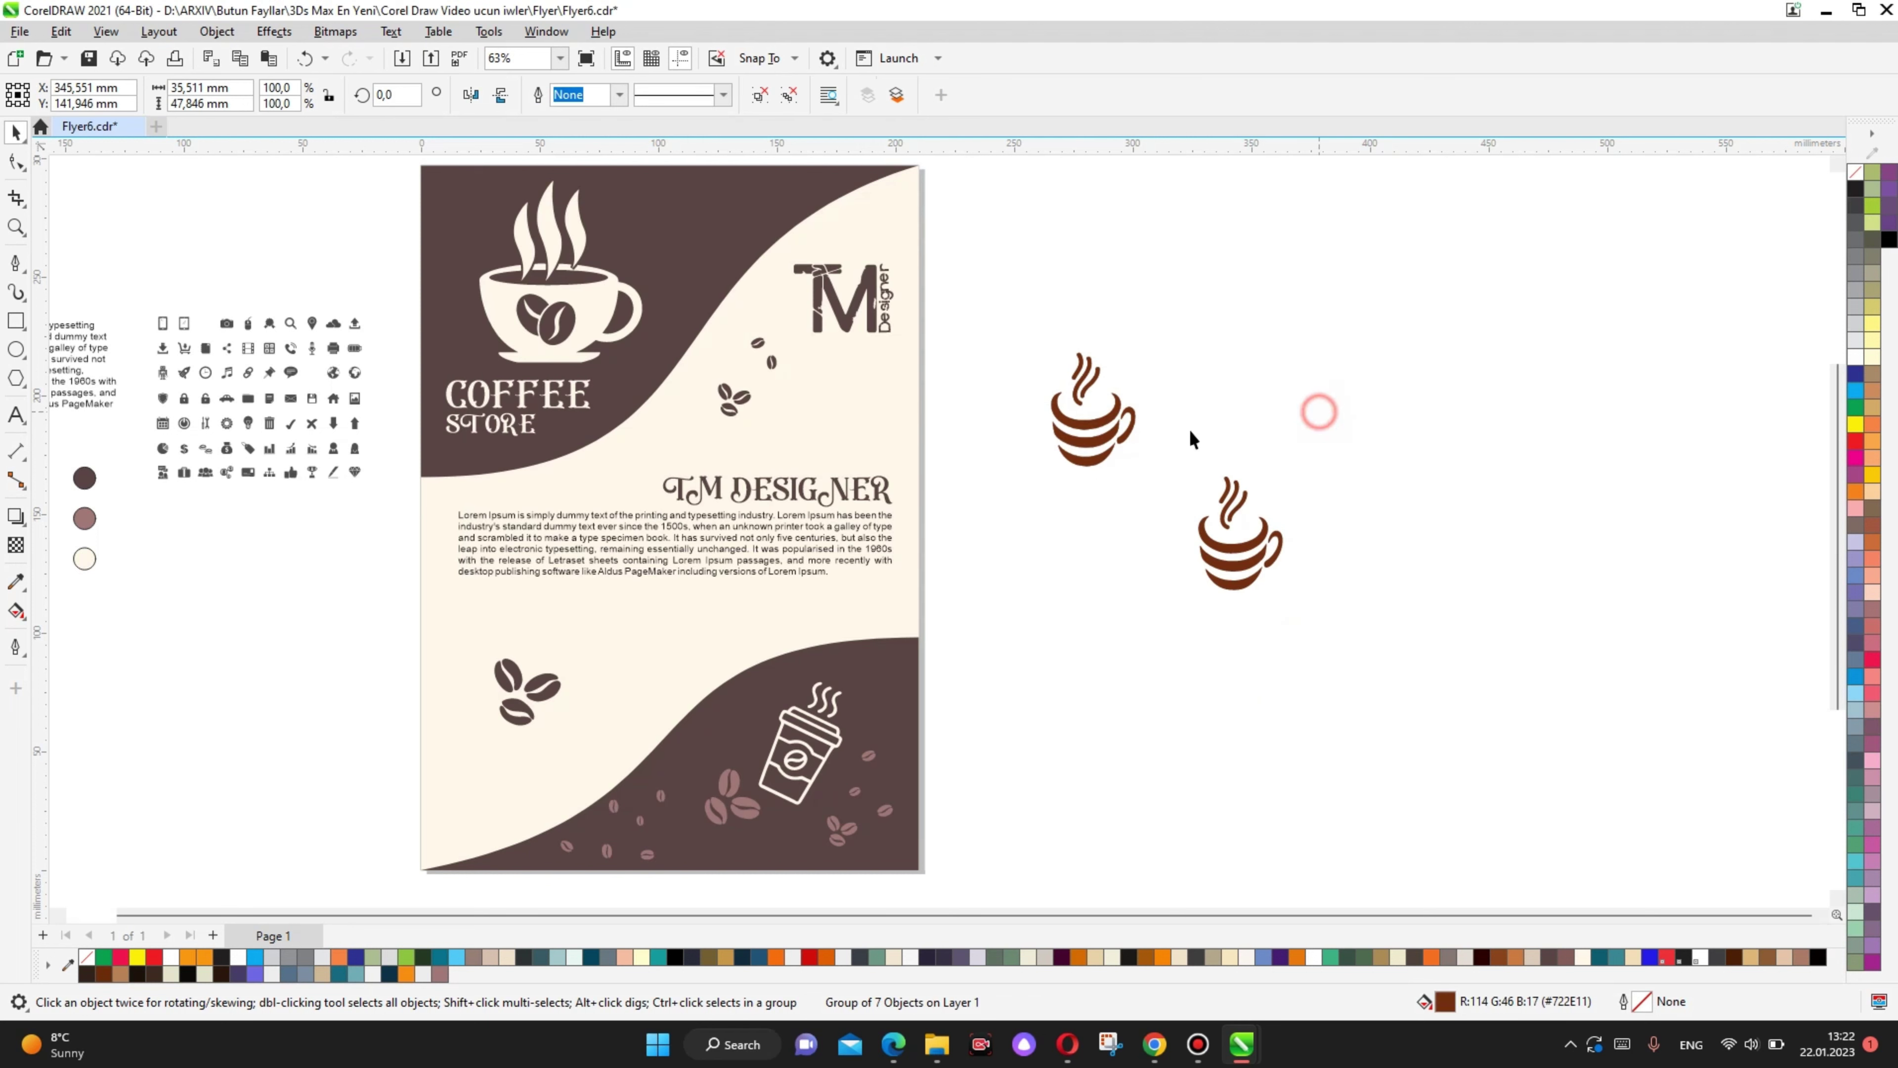
click(1092, 419)
Step: Delete the original cup bitmap and reposition the traced vector cup
key(Delete)
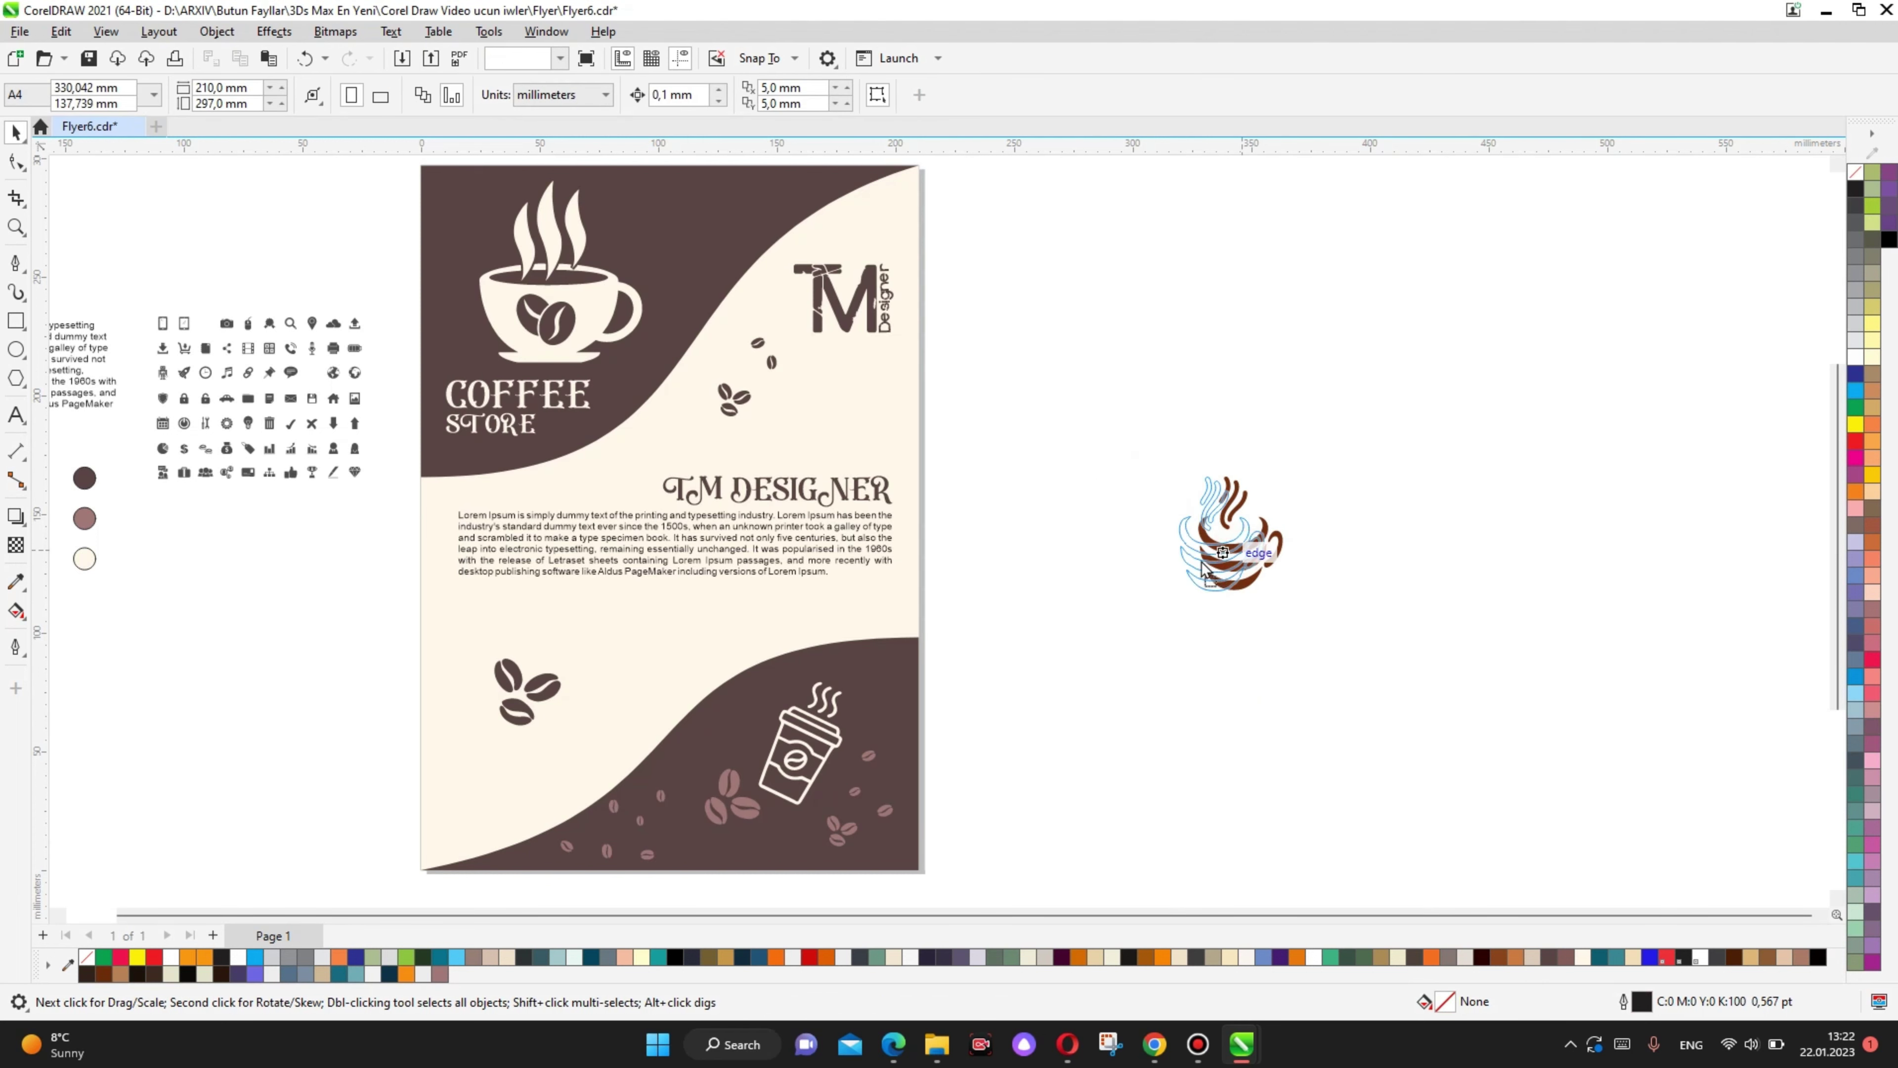
drag(1202, 568, 1180, 530)
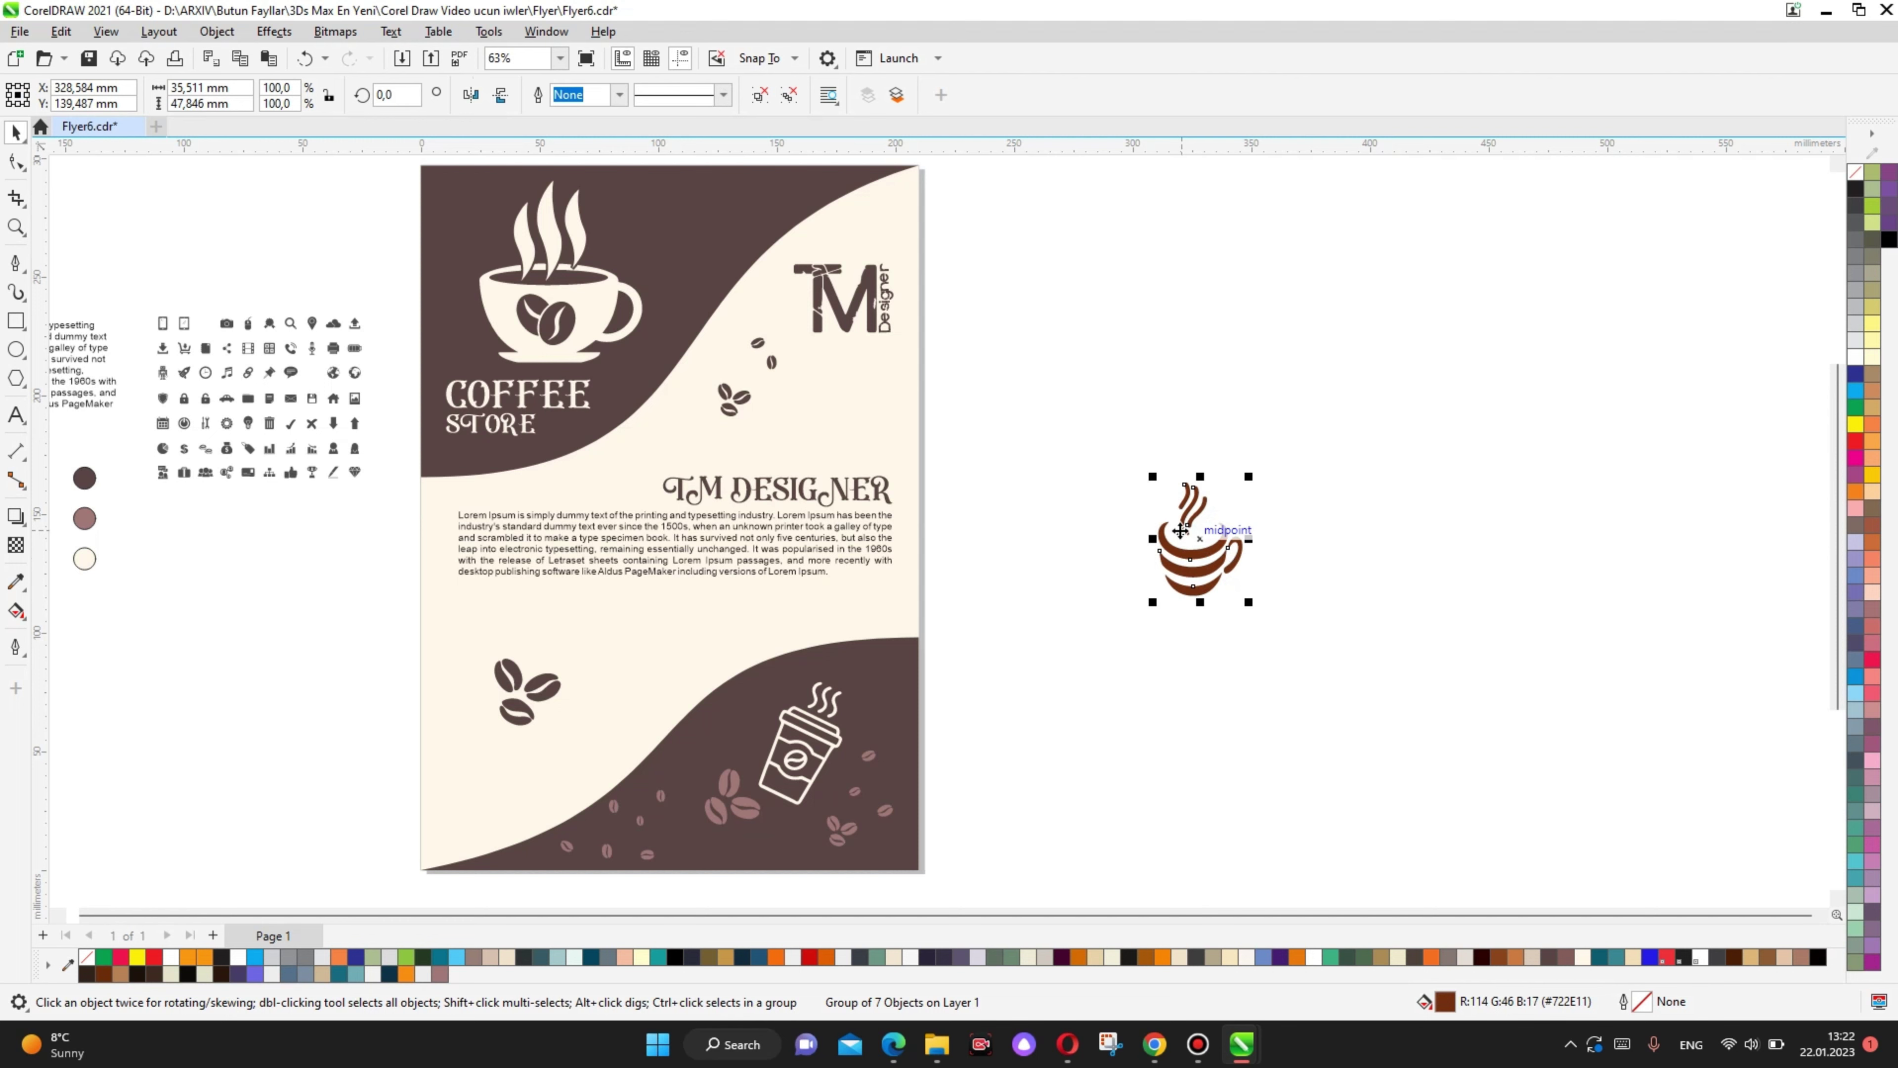
scroll(1165, 478, up, 2)
scroll(1223, 503, down, 1)
scroll(1224, 503, up, 2)
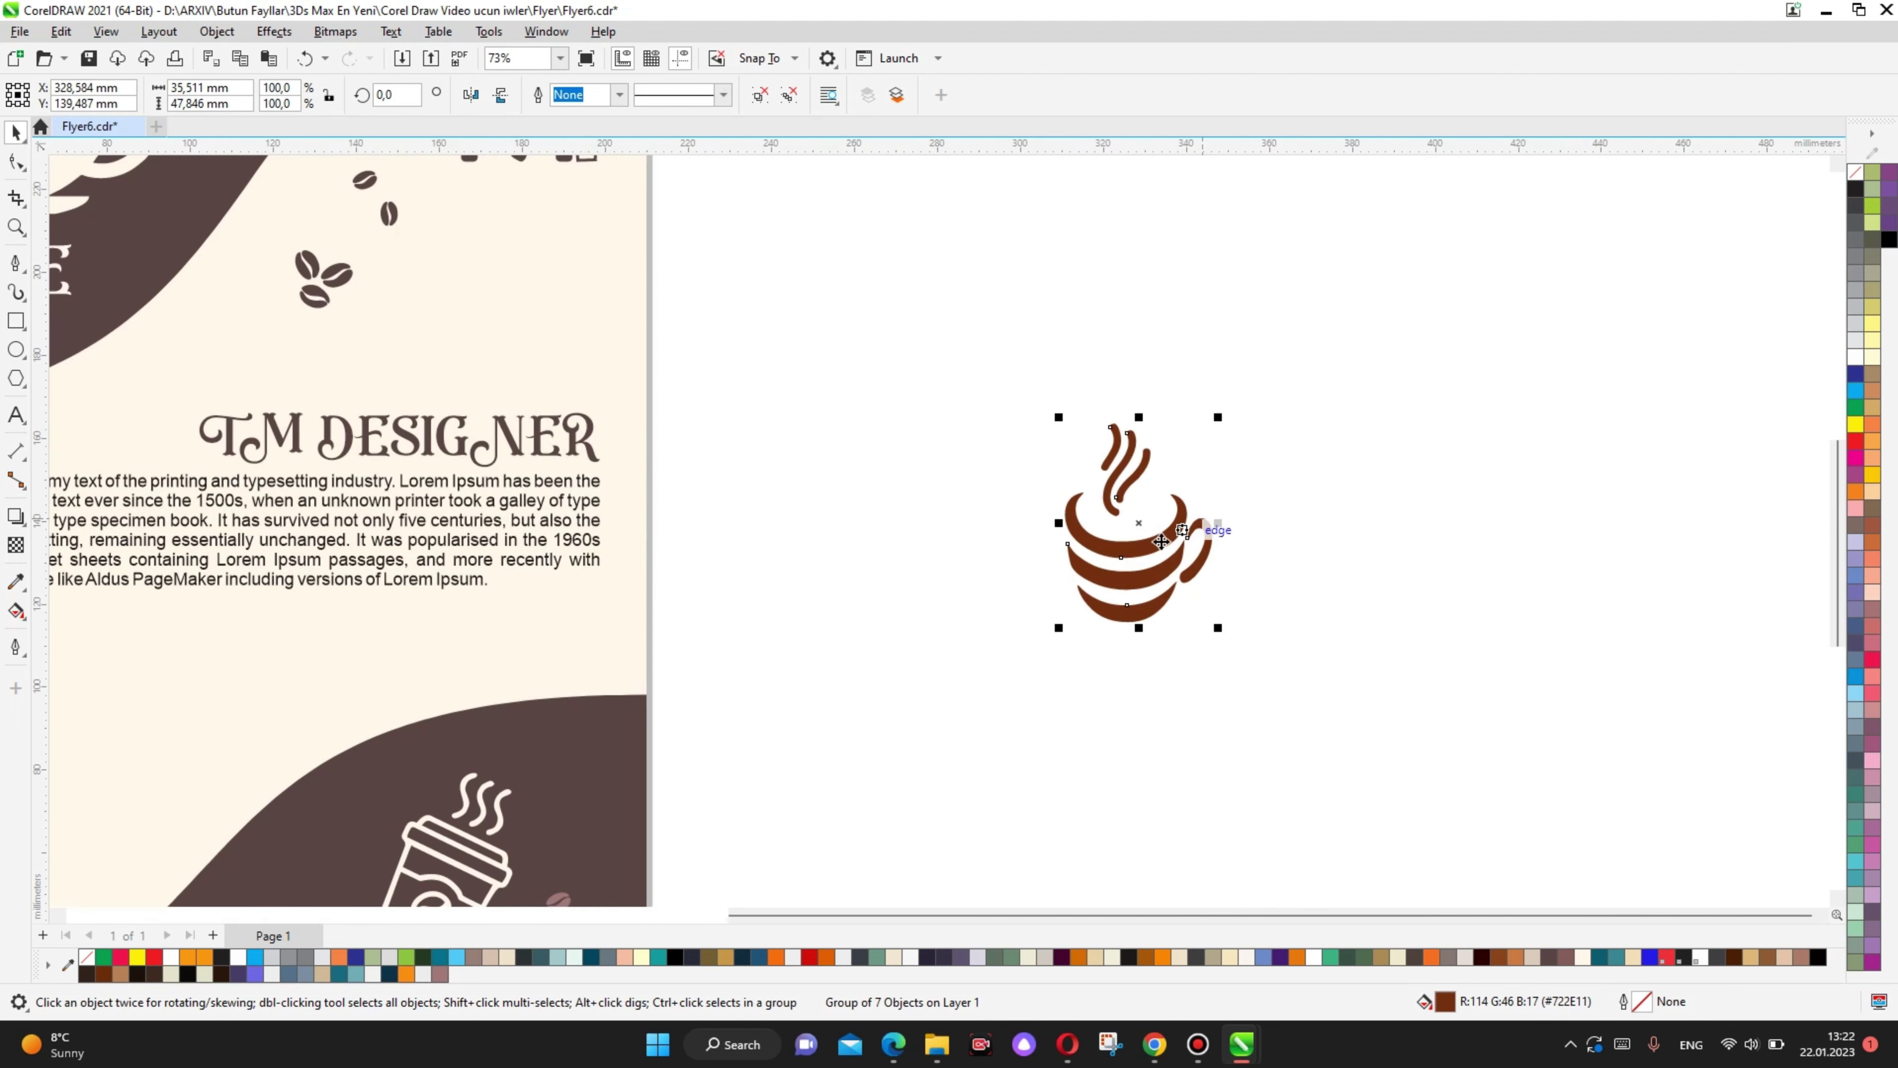
drag(1189, 517, 908, 664)
click(999, 409)
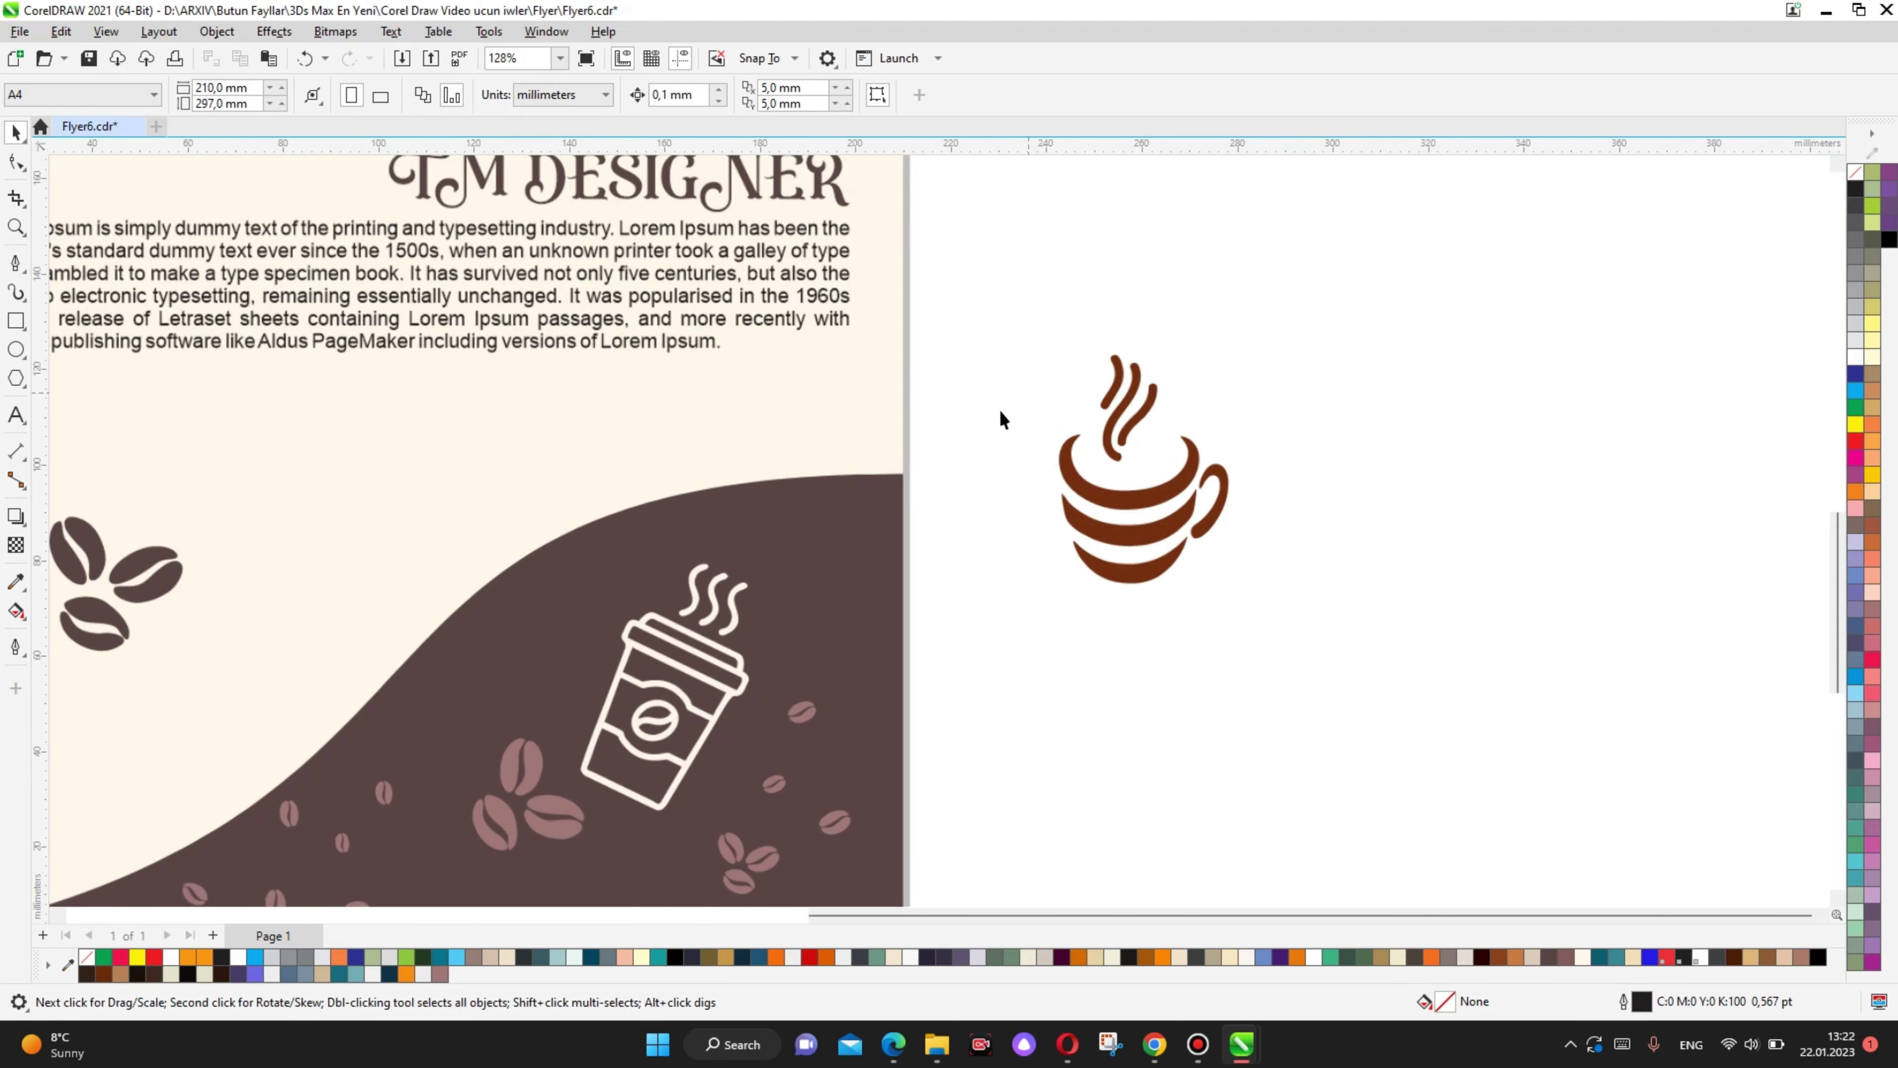
scroll(1250, 509, up, 1)
click(1249, 507)
click(1085, 411)
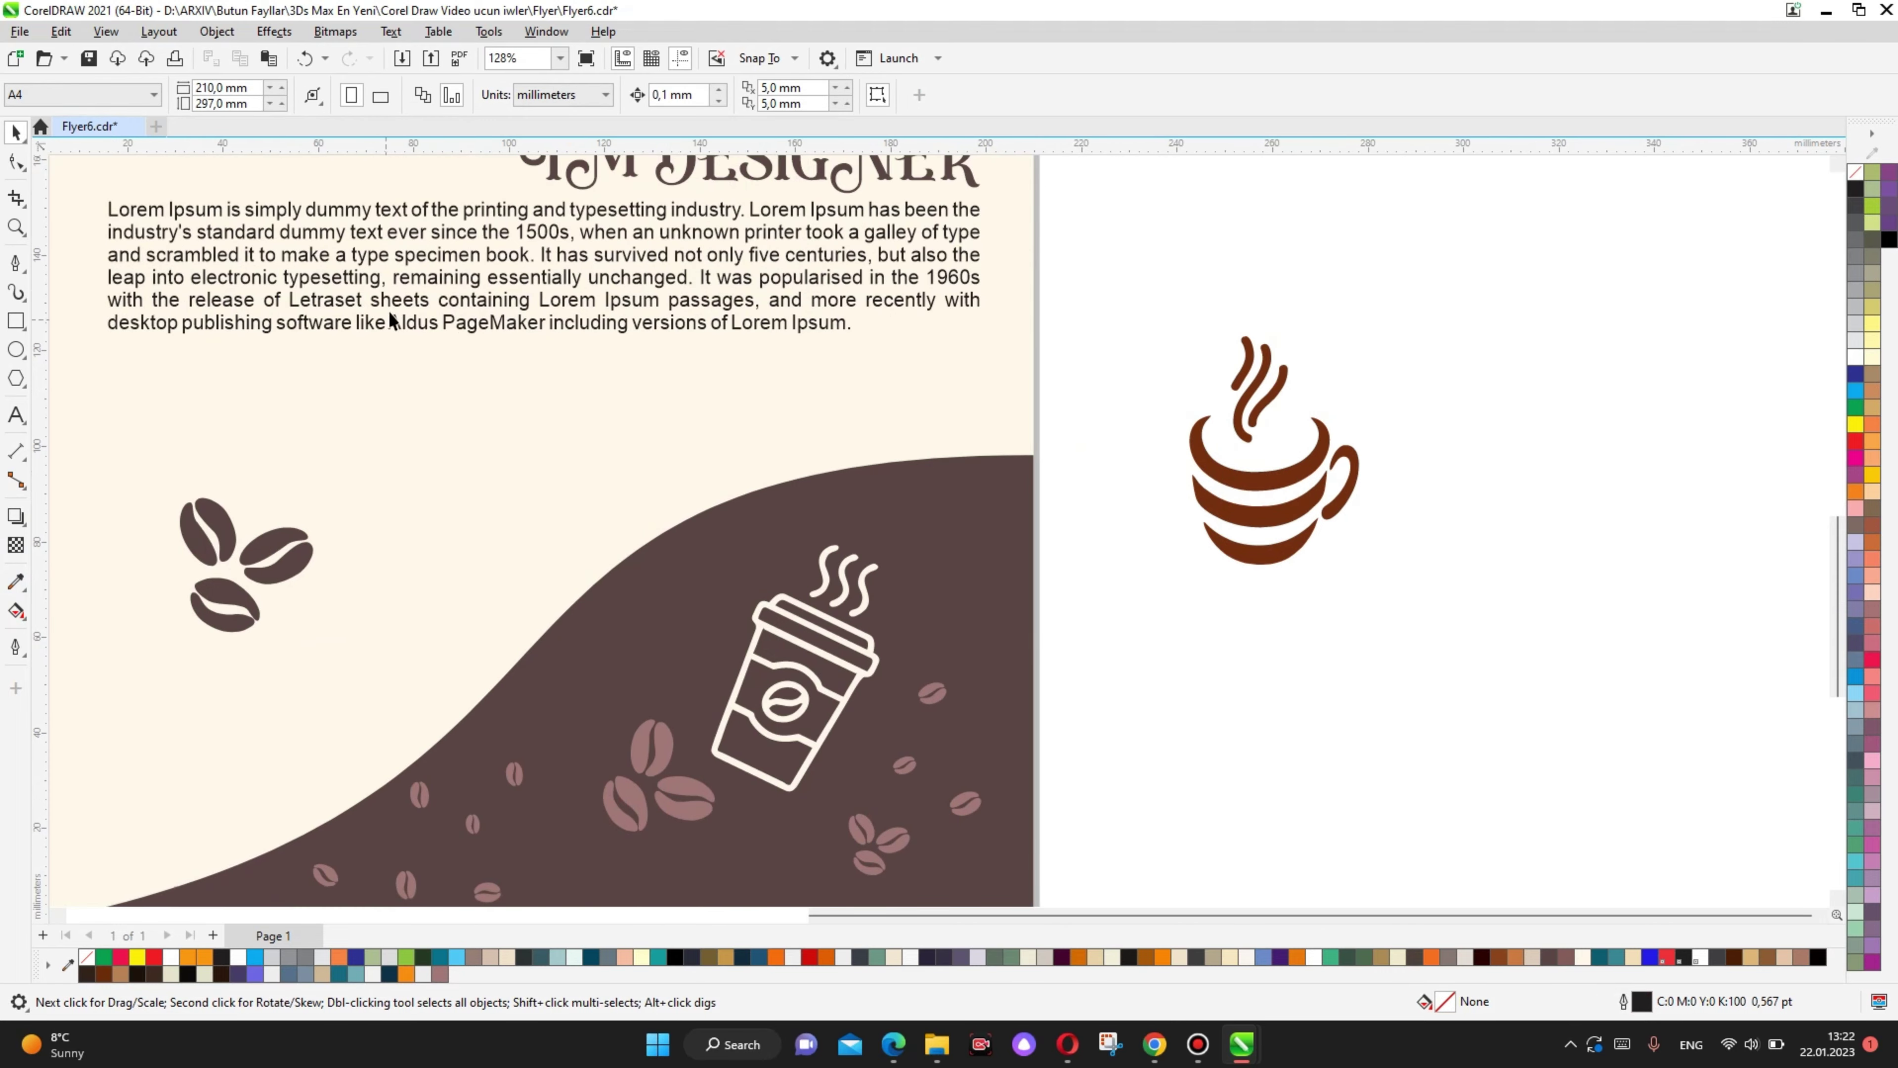
Step: Recolour the traced cup's bands, steam strokes and handle with the beans' dark brown #594545
click(262, 546)
scroll(1263, 493, up, 2)
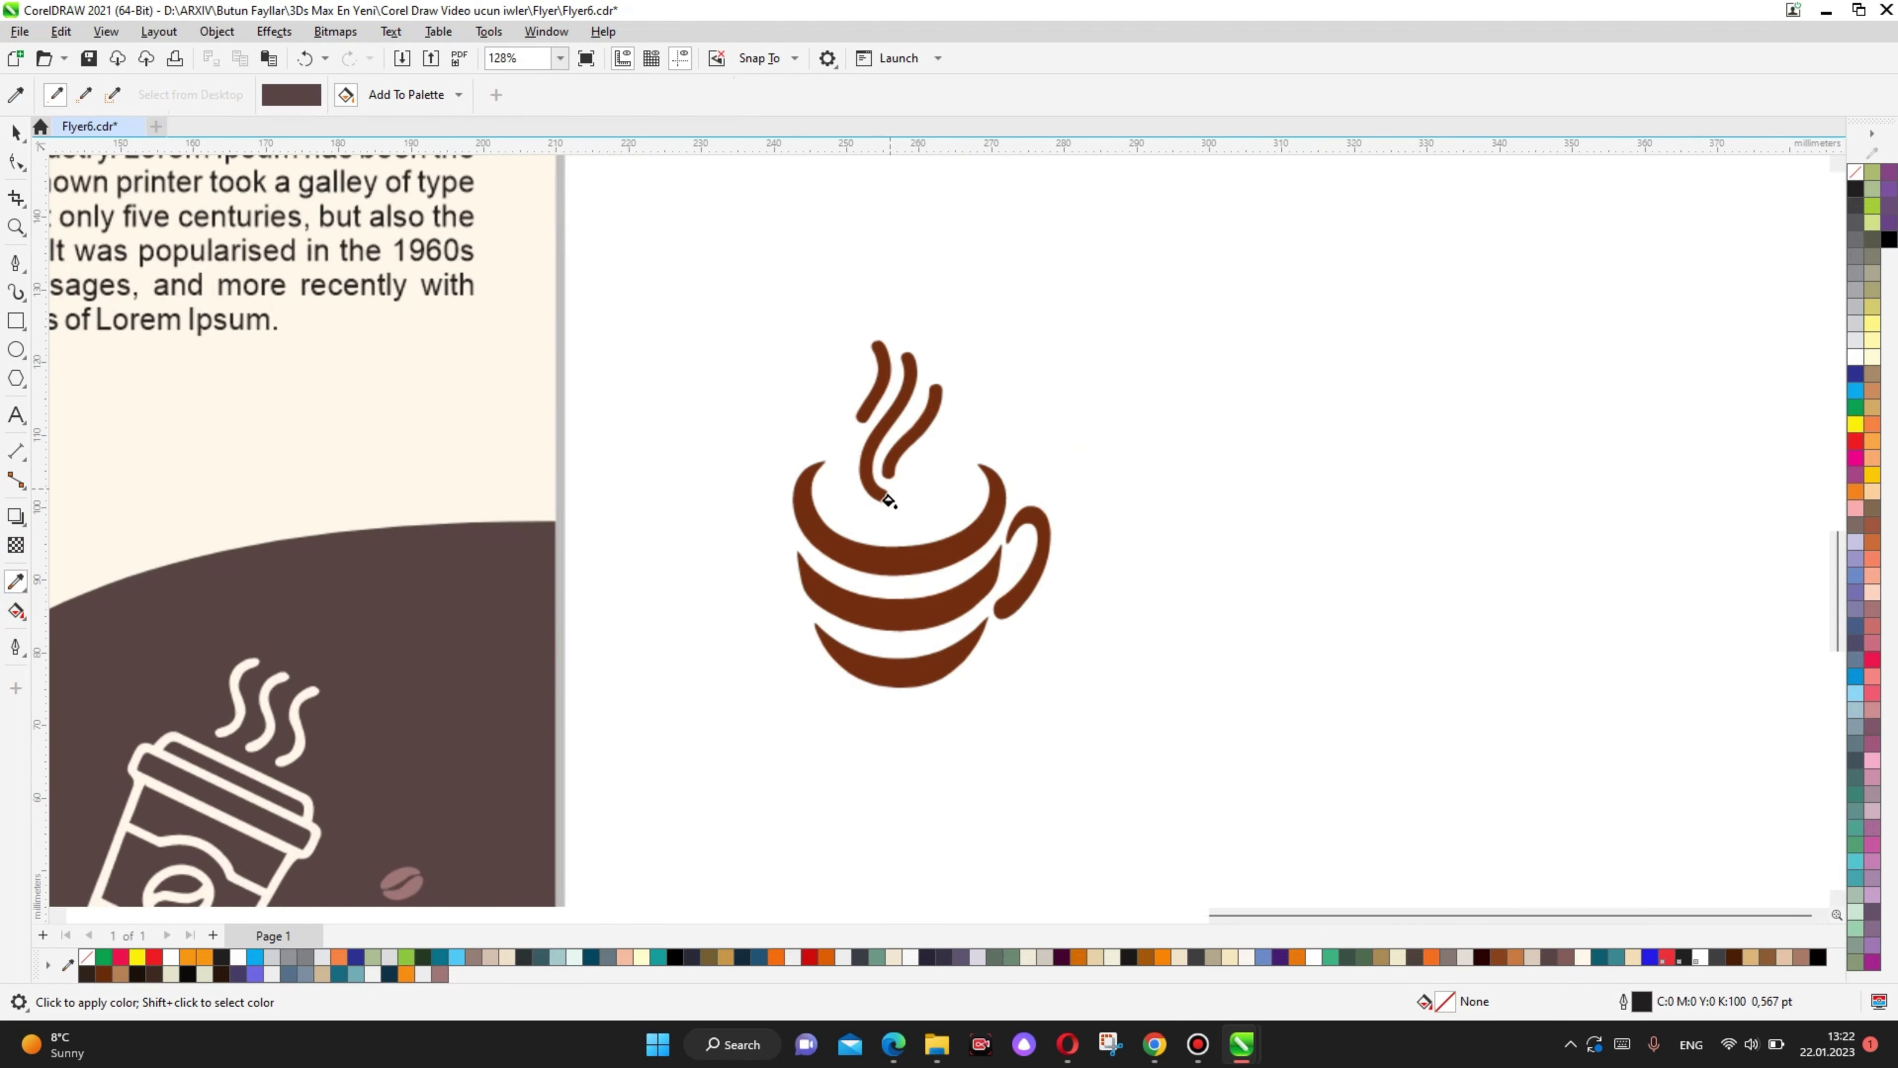
click(889, 570)
click(895, 461)
click(869, 441)
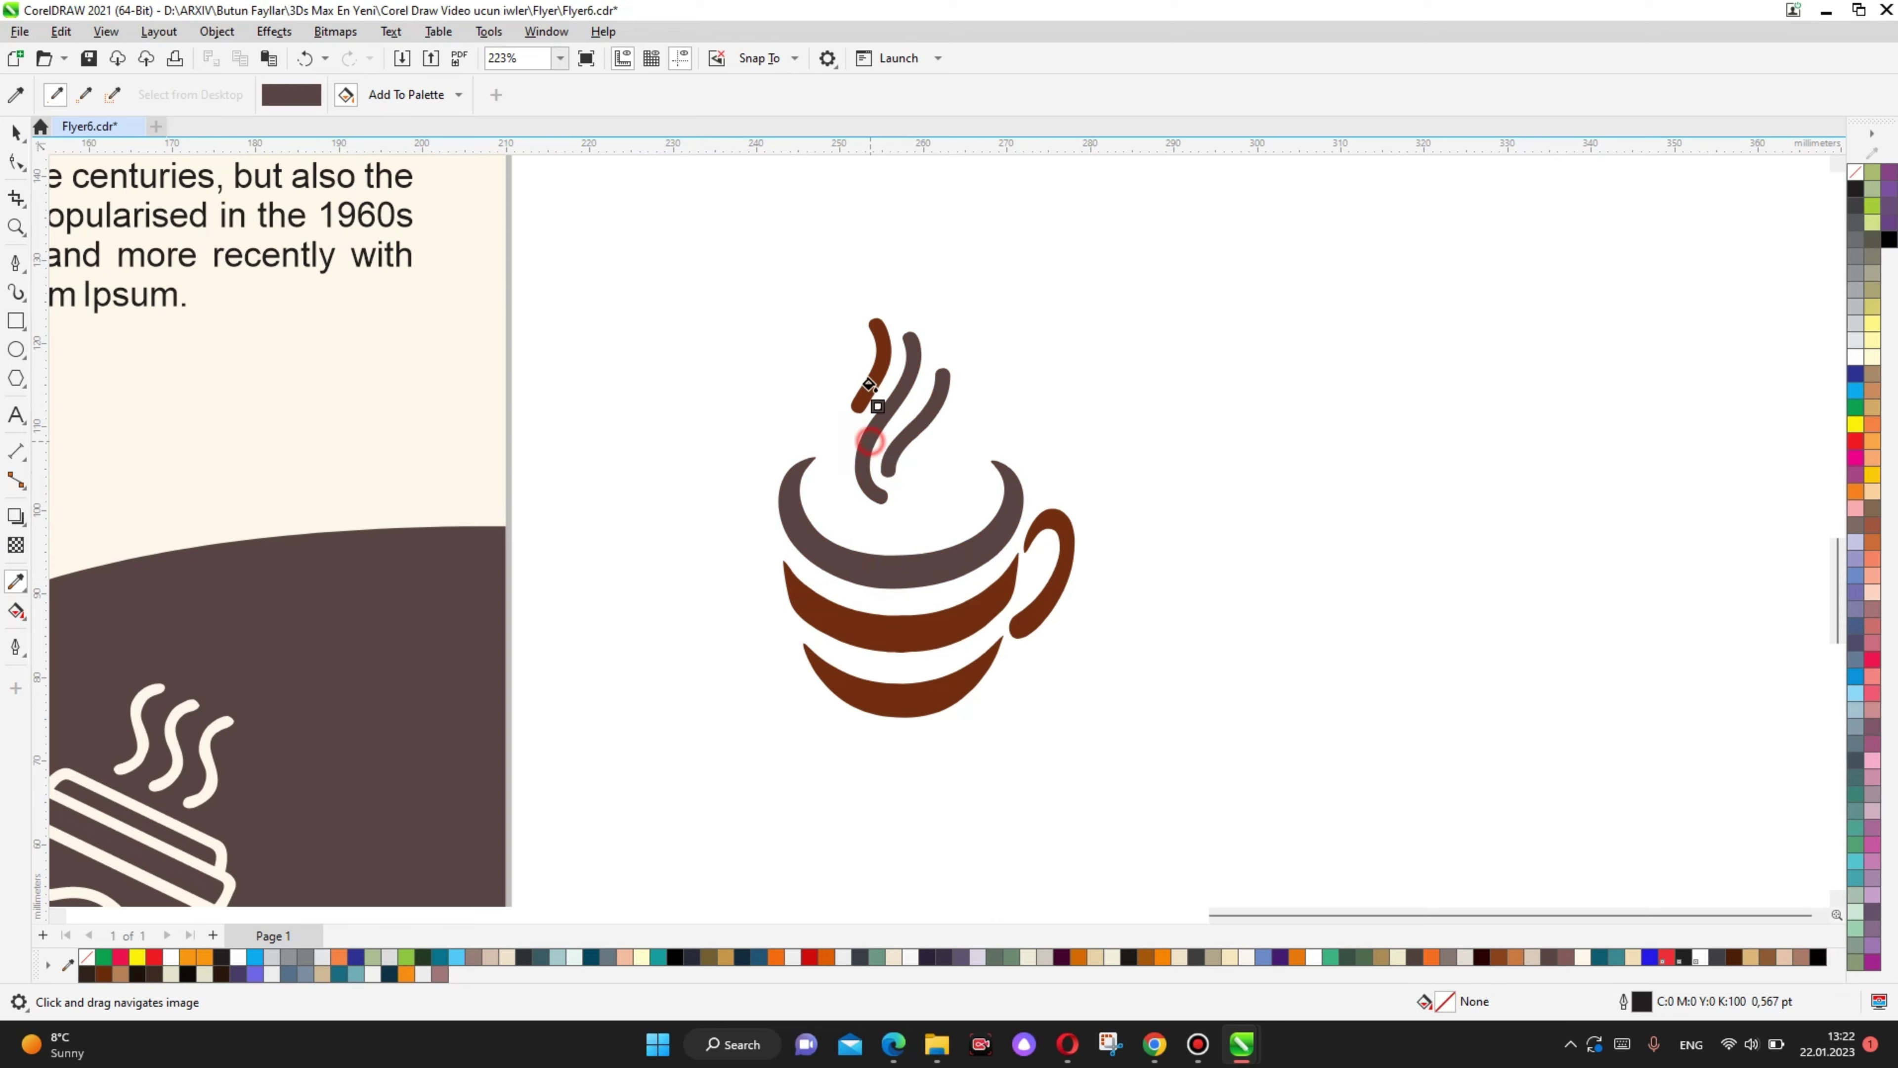
click(924, 610)
click(1065, 527)
click(966, 672)
key(space)
scroll(1091, 433, down, 3)
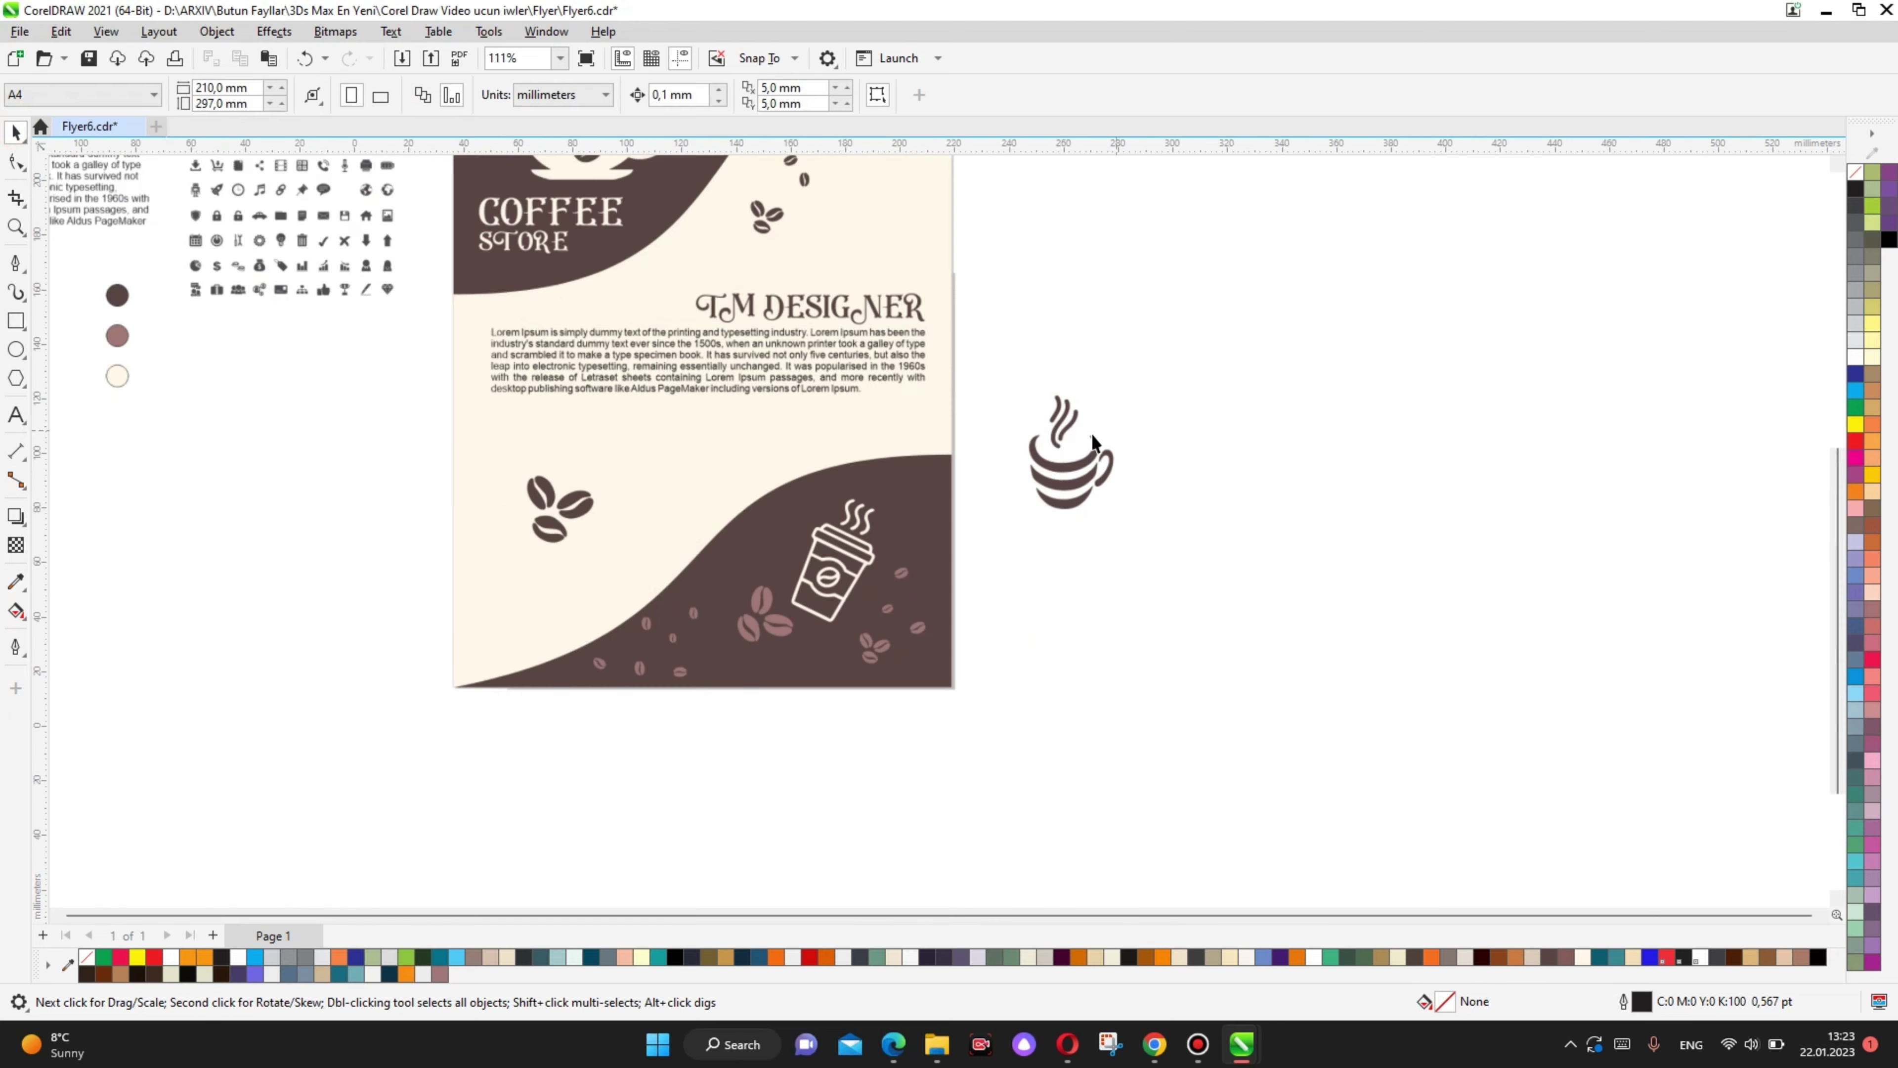
scroll(1091, 433, up, 2)
Step: Tilt the brown cup icon and shift it up-left on the page
click(1088, 449)
scroll(1087, 448, down, 1)
mouse_move(1040, 489)
mouse_down()
mouse_move(1428, 574)
mouse_move(934, 549)
mouse_up()
scroll(794, 570, up, 2)
scroll(794, 570, down, 3)
scroll(935, 549, up, 2)
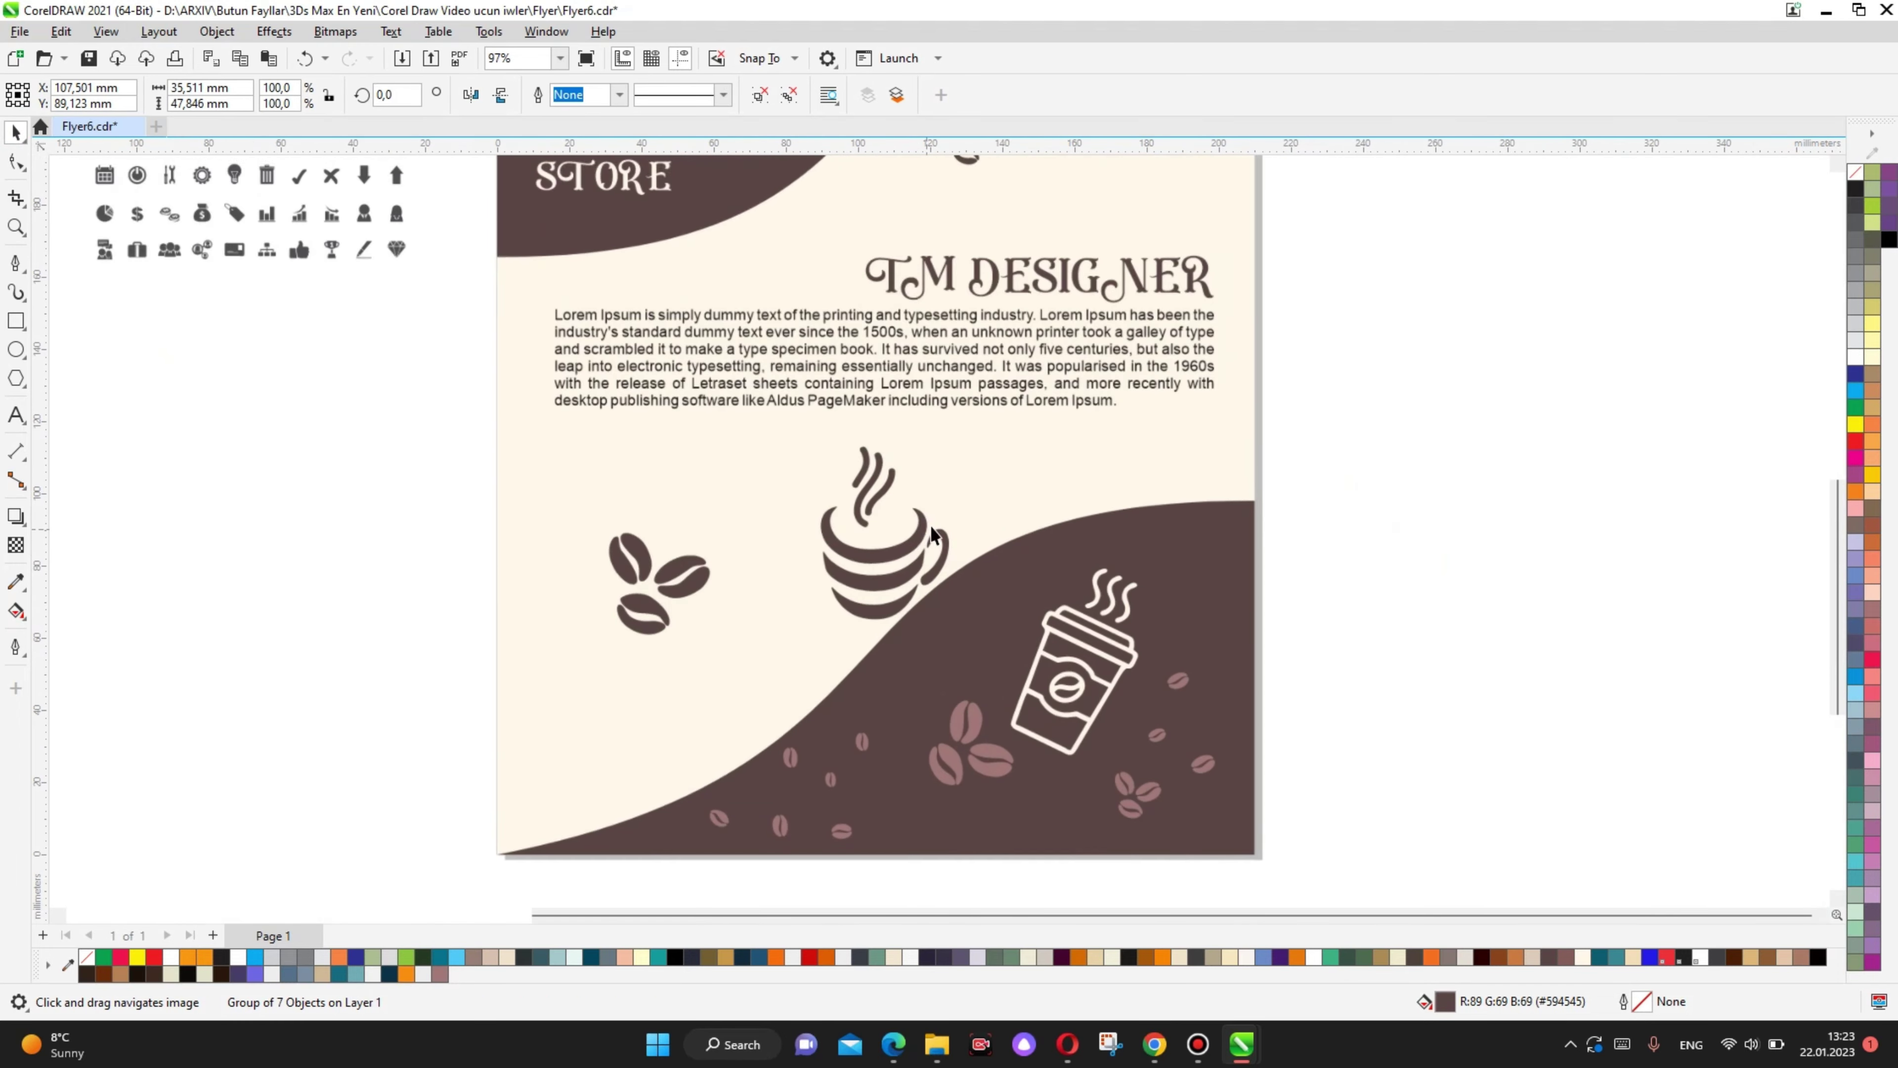
click(881, 538)
mouse_move(960, 457)
mouse_down()
mouse_move(927, 403)
mouse_move(867, 400)
mouse_up()
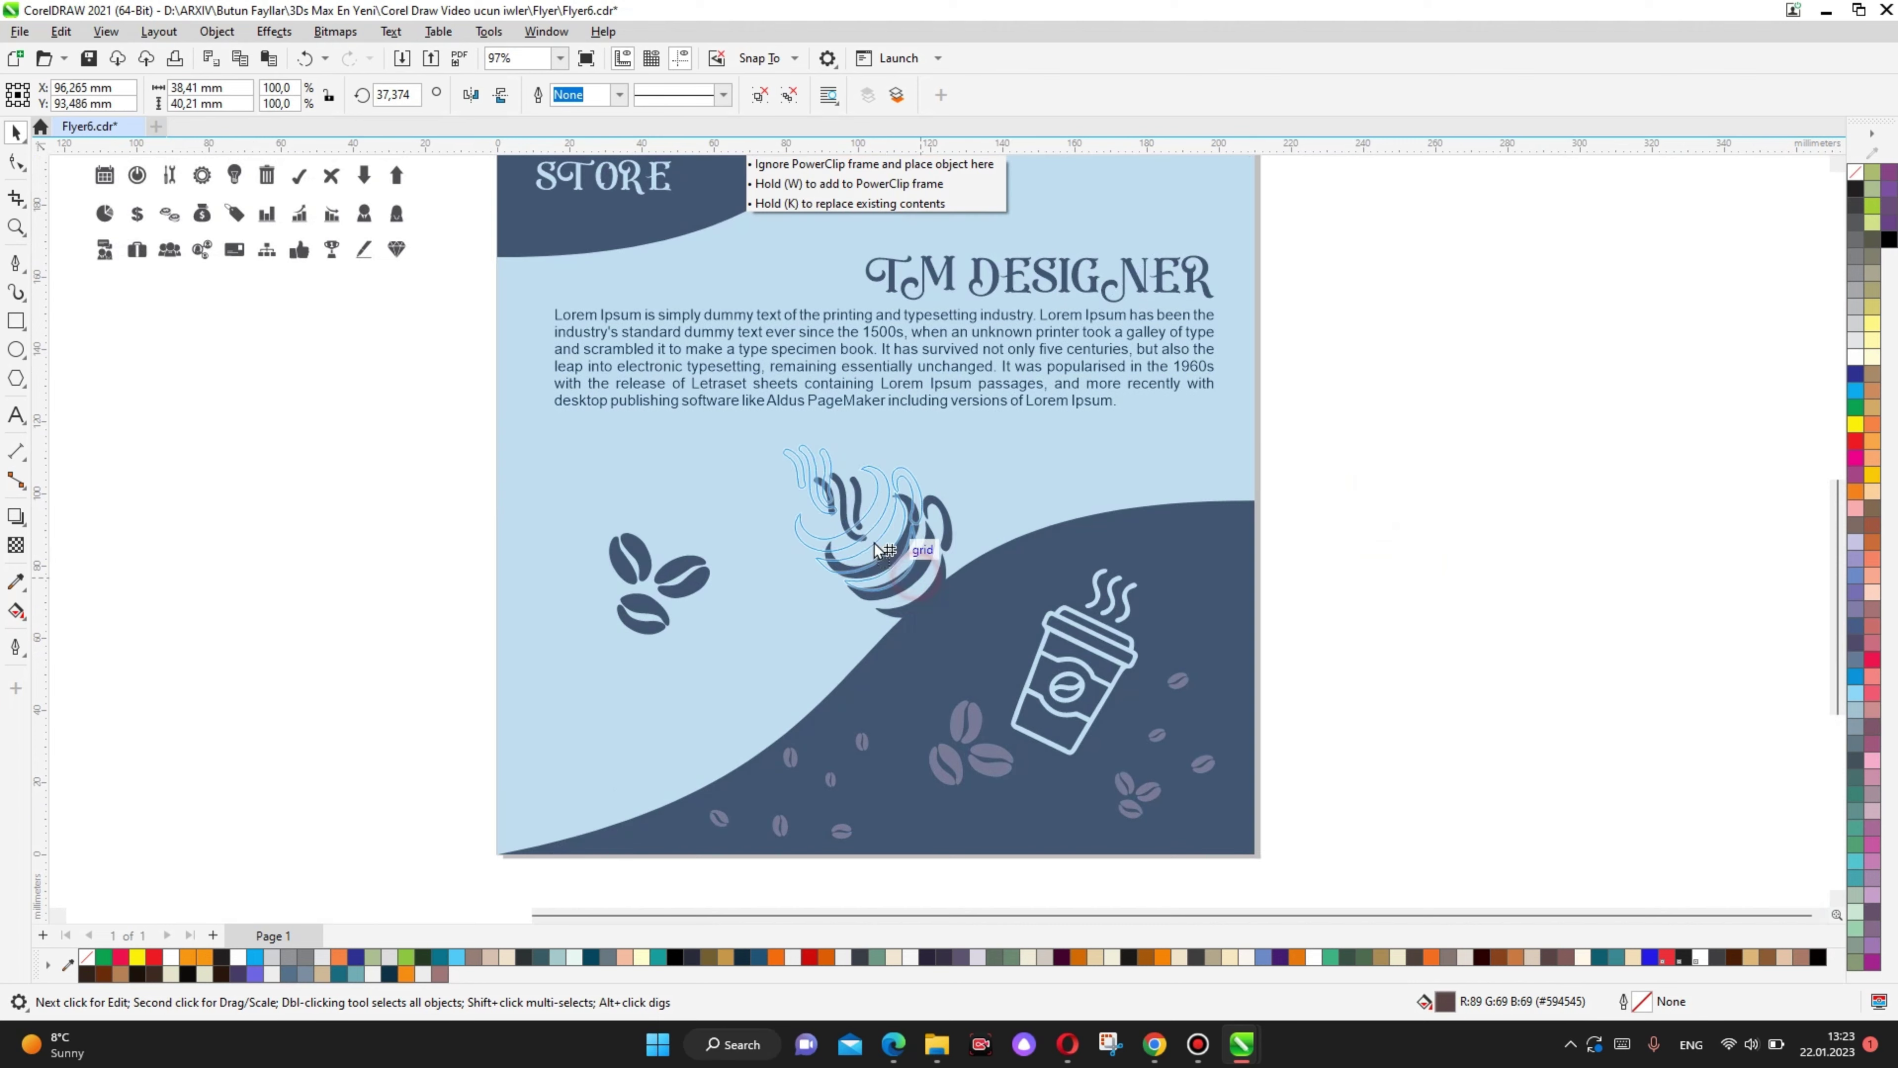
drag(930, 569, 874, 543)
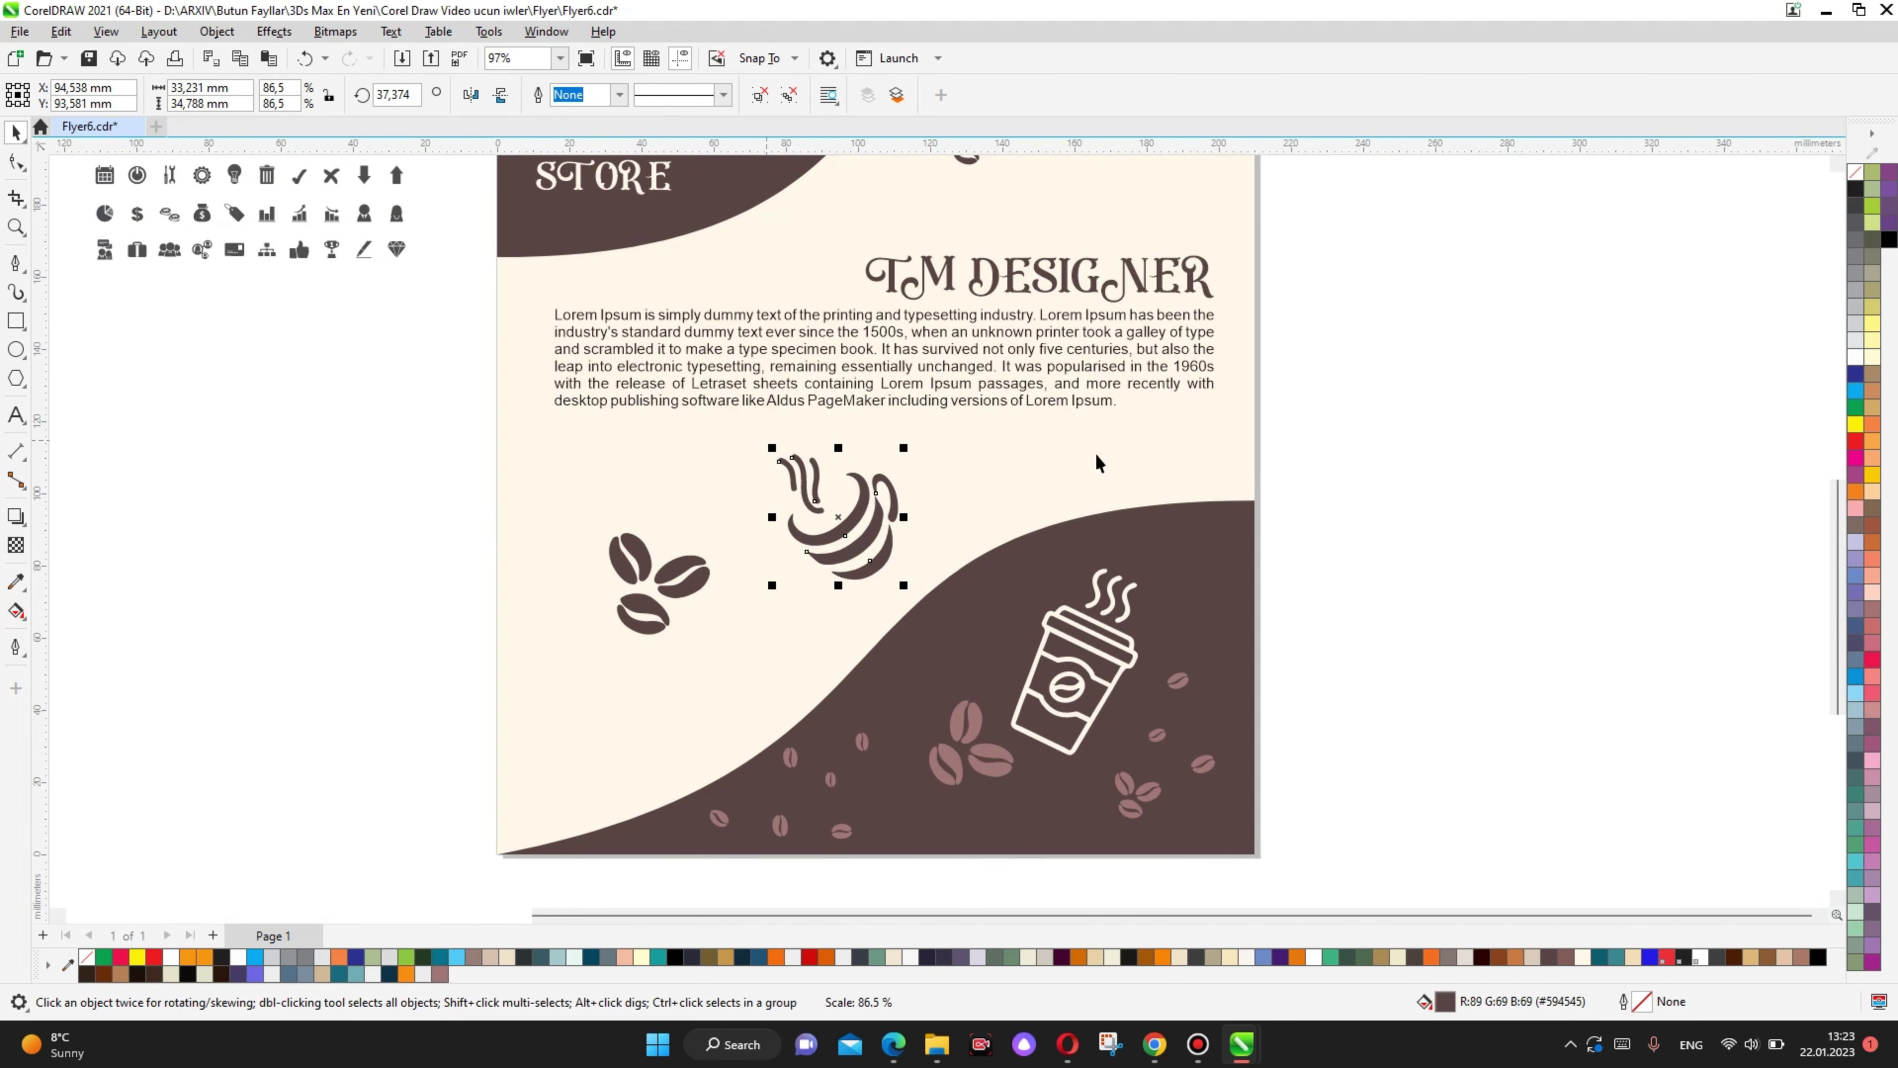
click(1429, 449)
Step: Add a copy of the coffee beans lower left, shrunk to about 48.5% and rotated
scroll(1224, 521, down, 4)
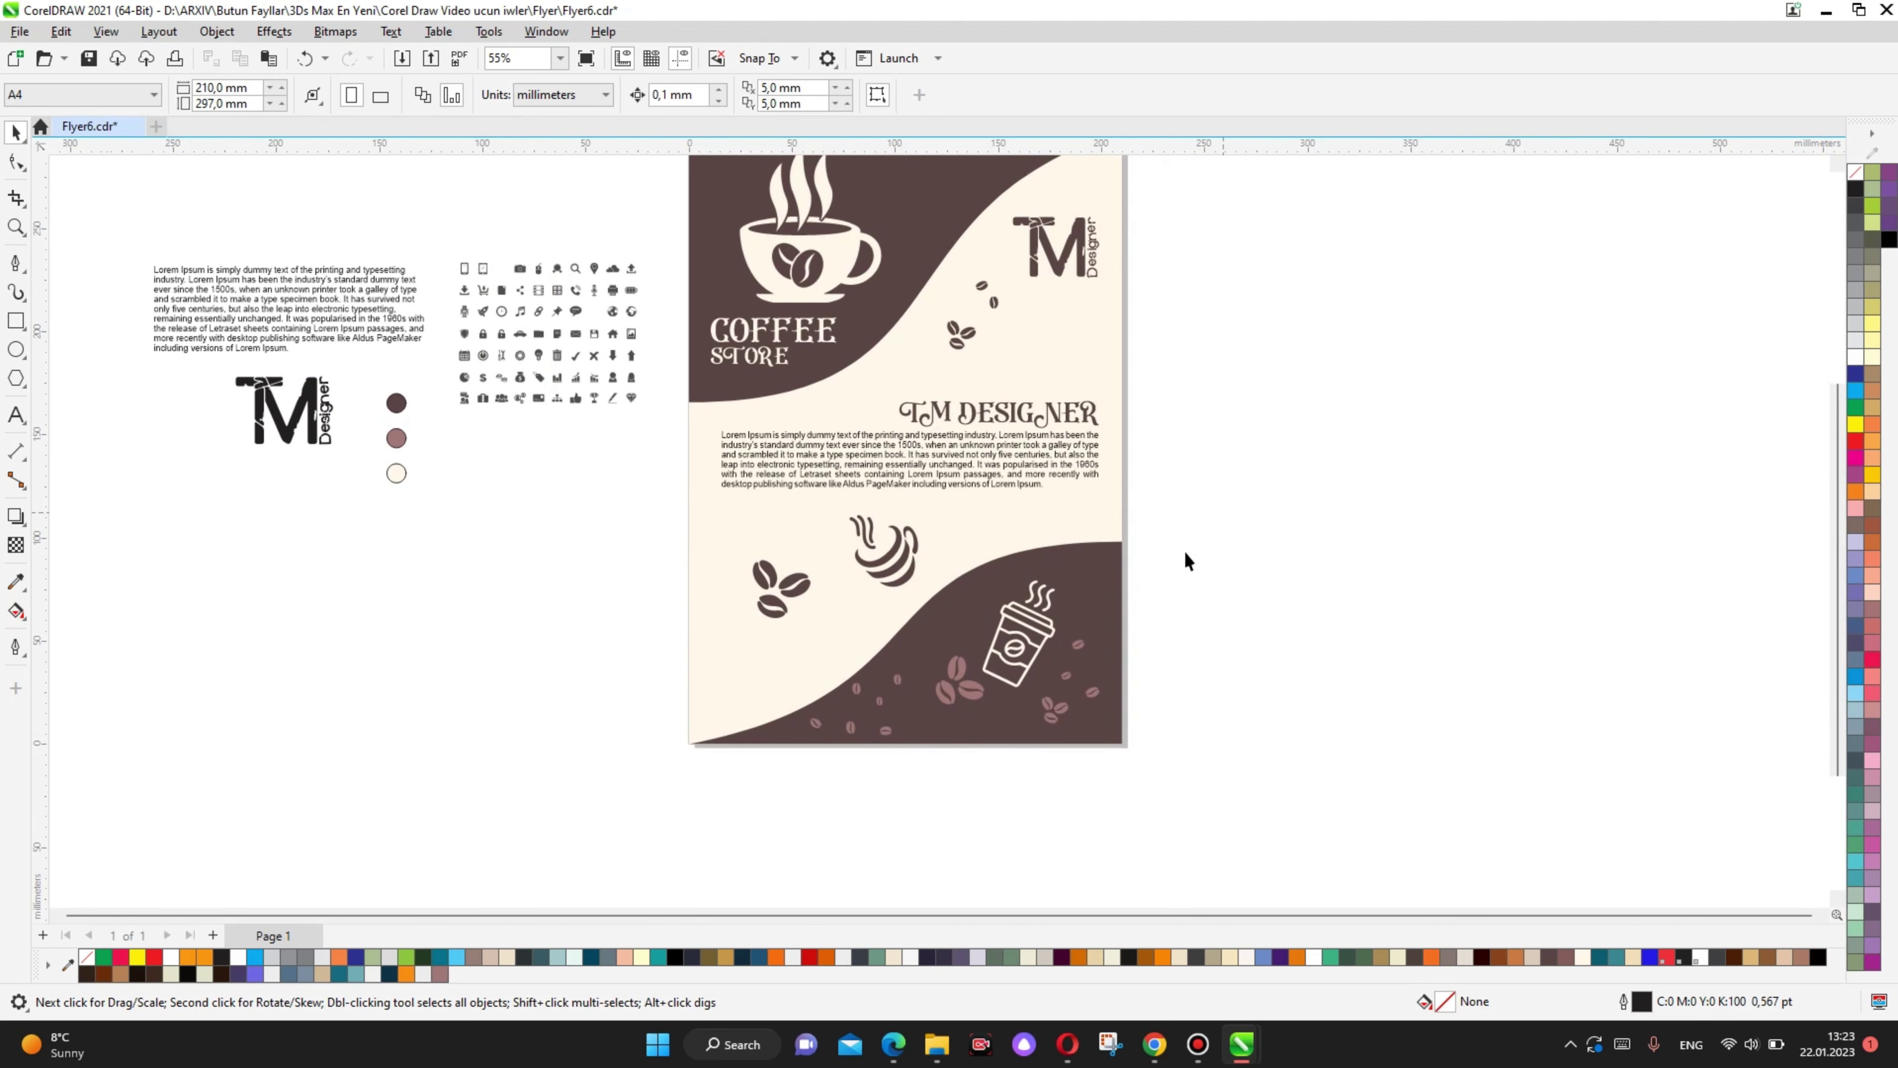
scroll(791, 623, up, 4)
mouse_move(729, 501)
mouse_down()
mouse_move(711, 628)
mouse_move(680, 672)
mouse_up()
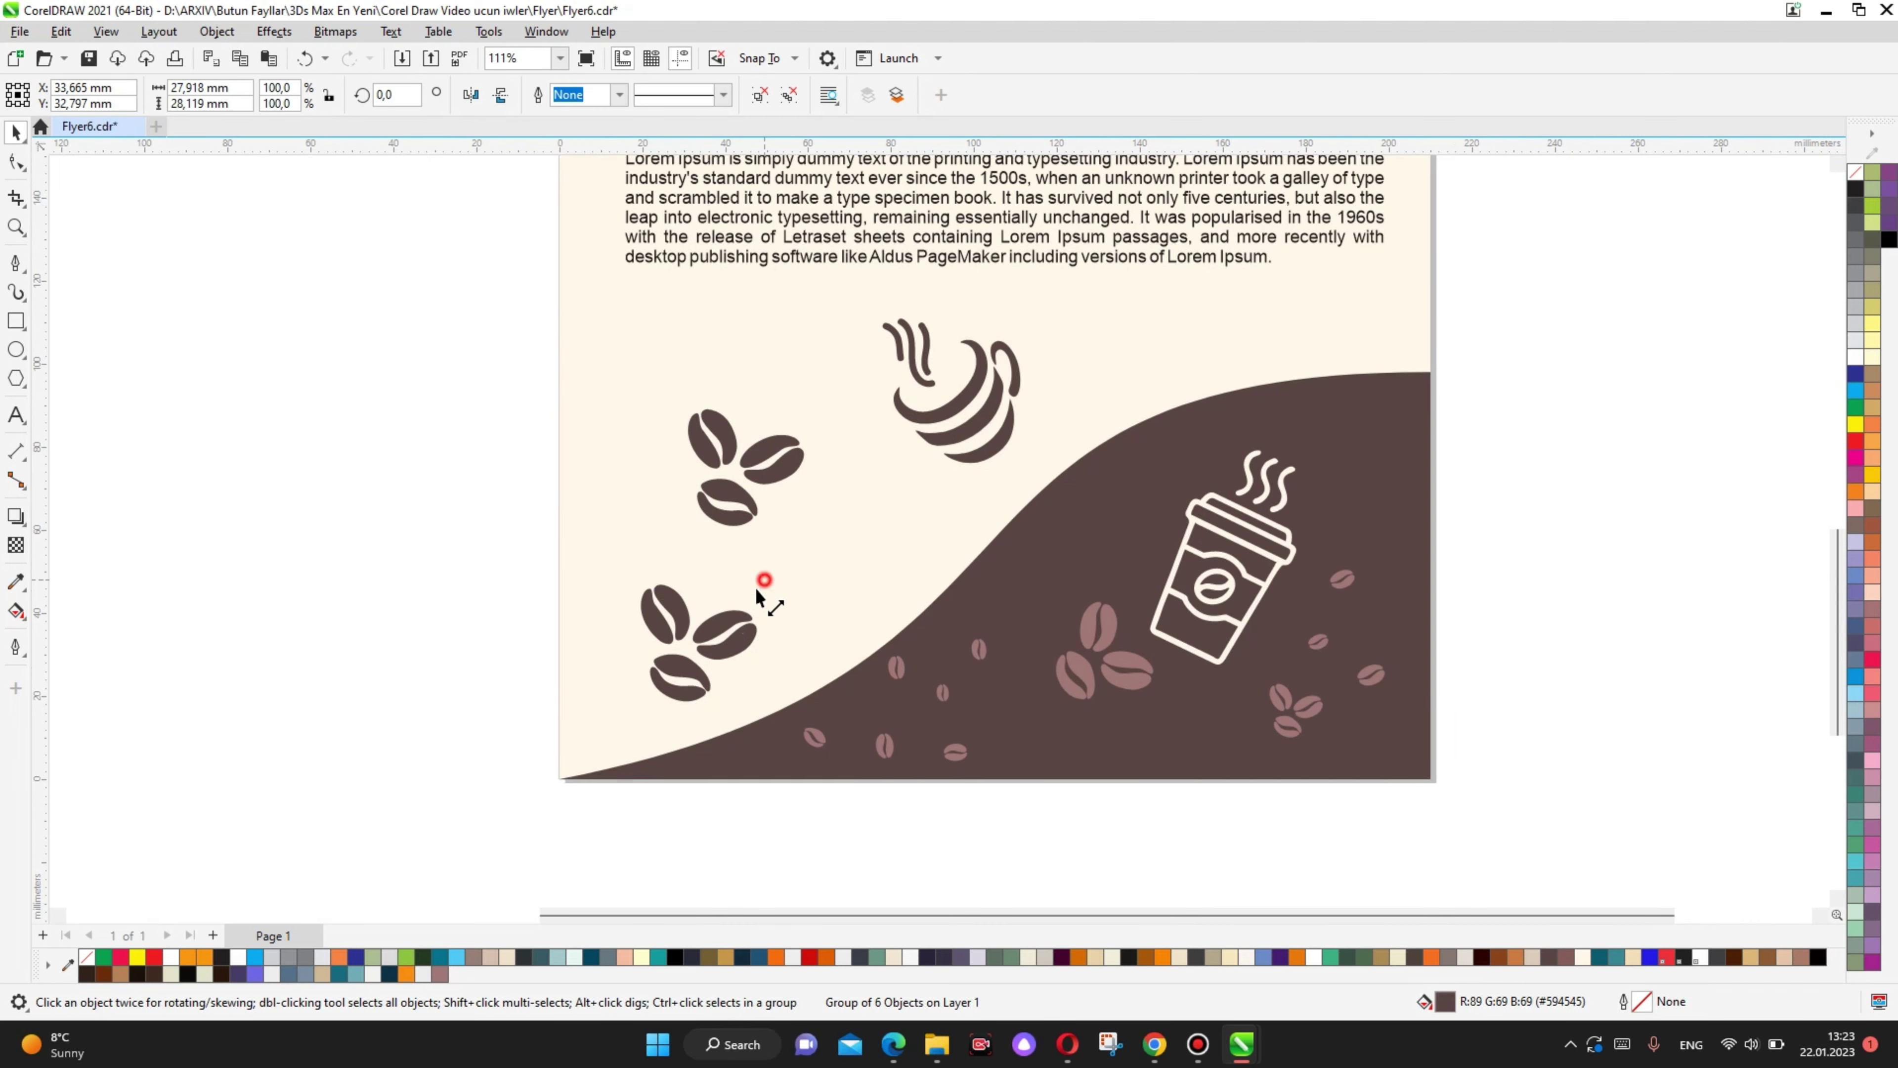
drag(757, 592, 702, 617)
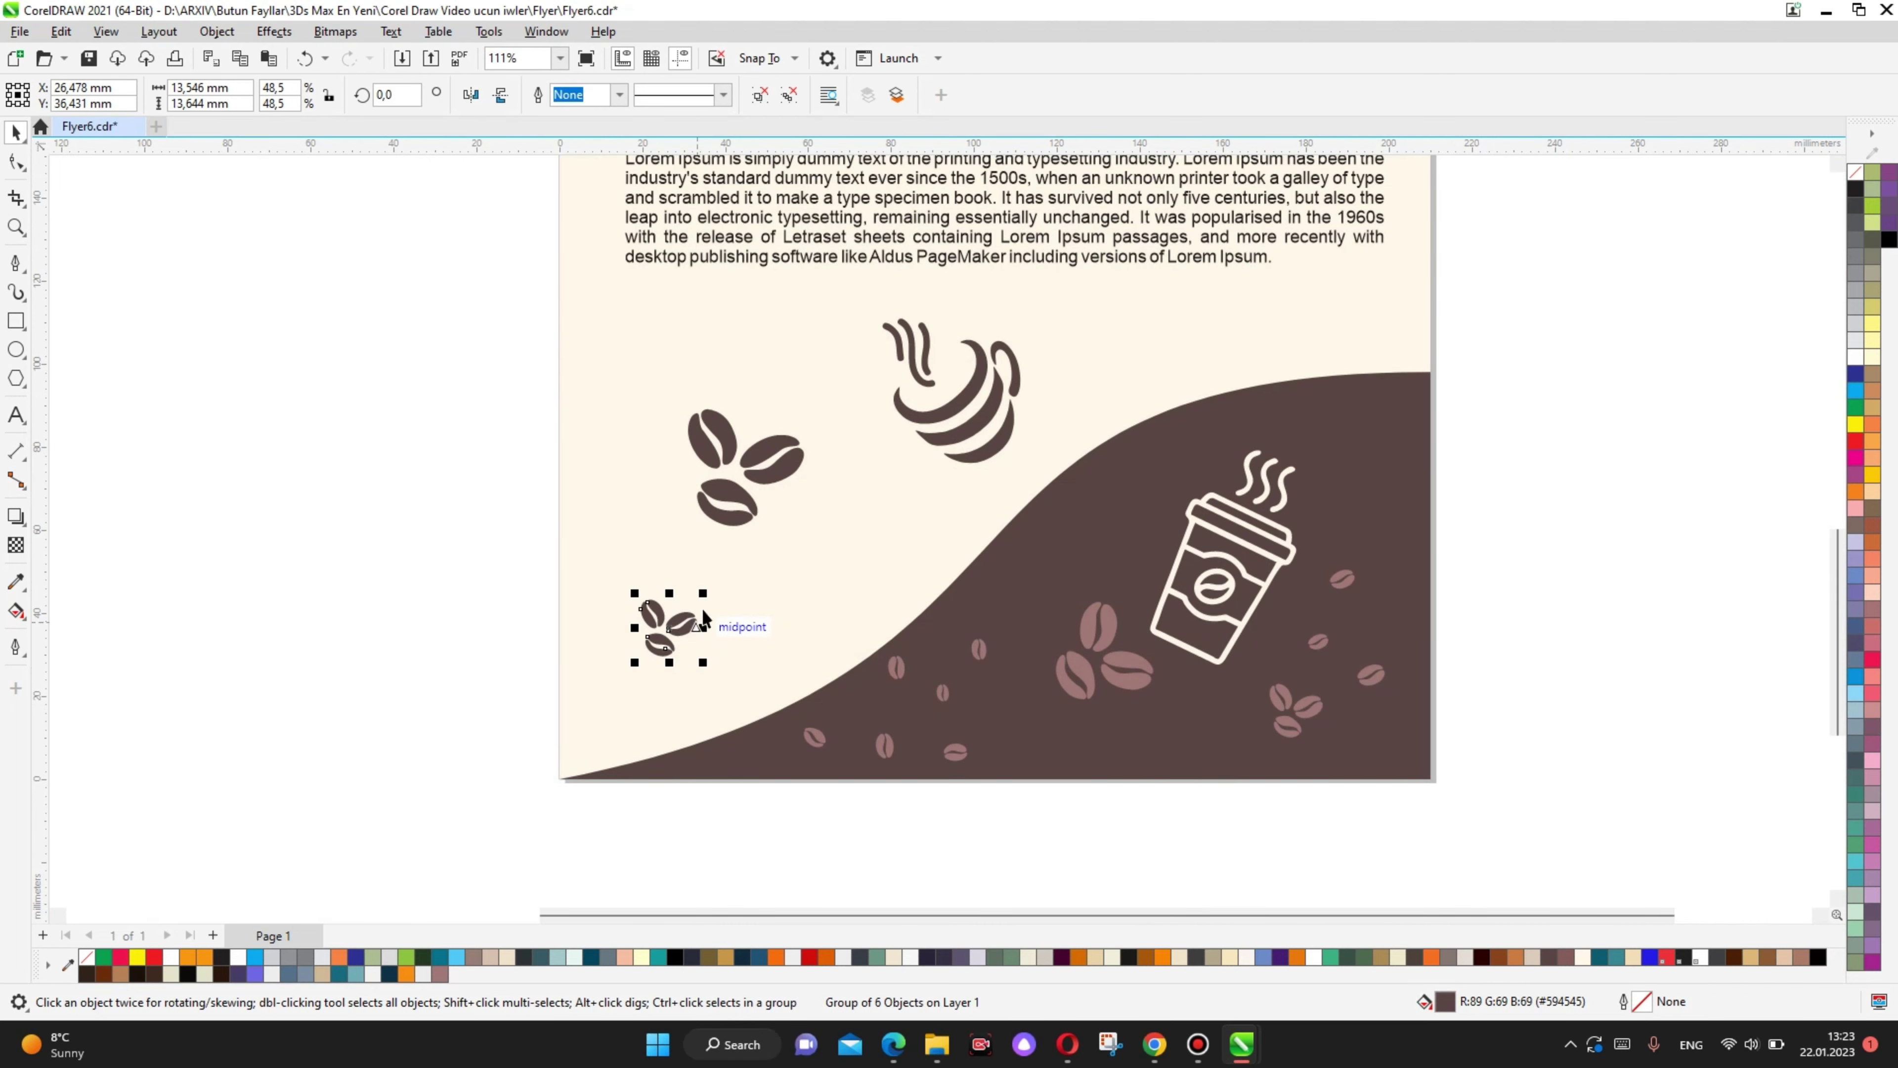
click(680, 629)
drag(701, 661, 586, 737)
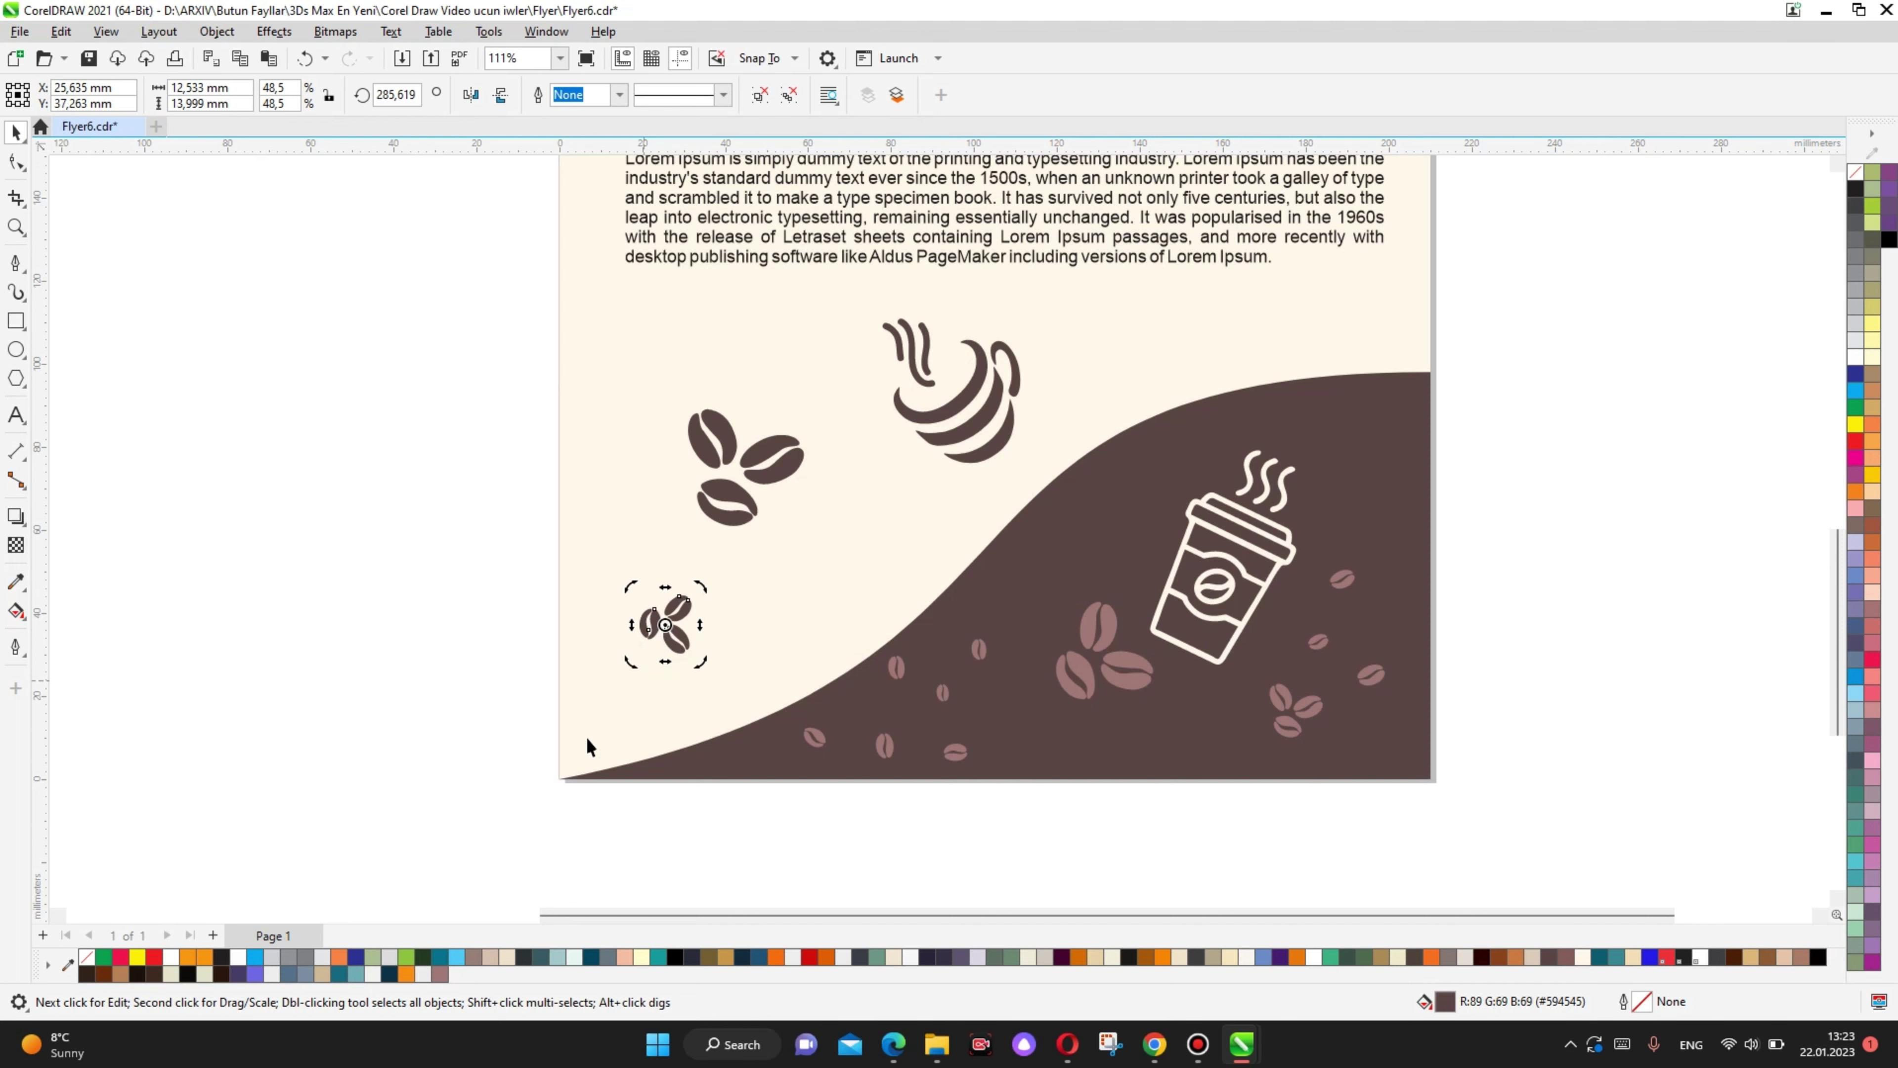
click(284, 564)
key(F4)
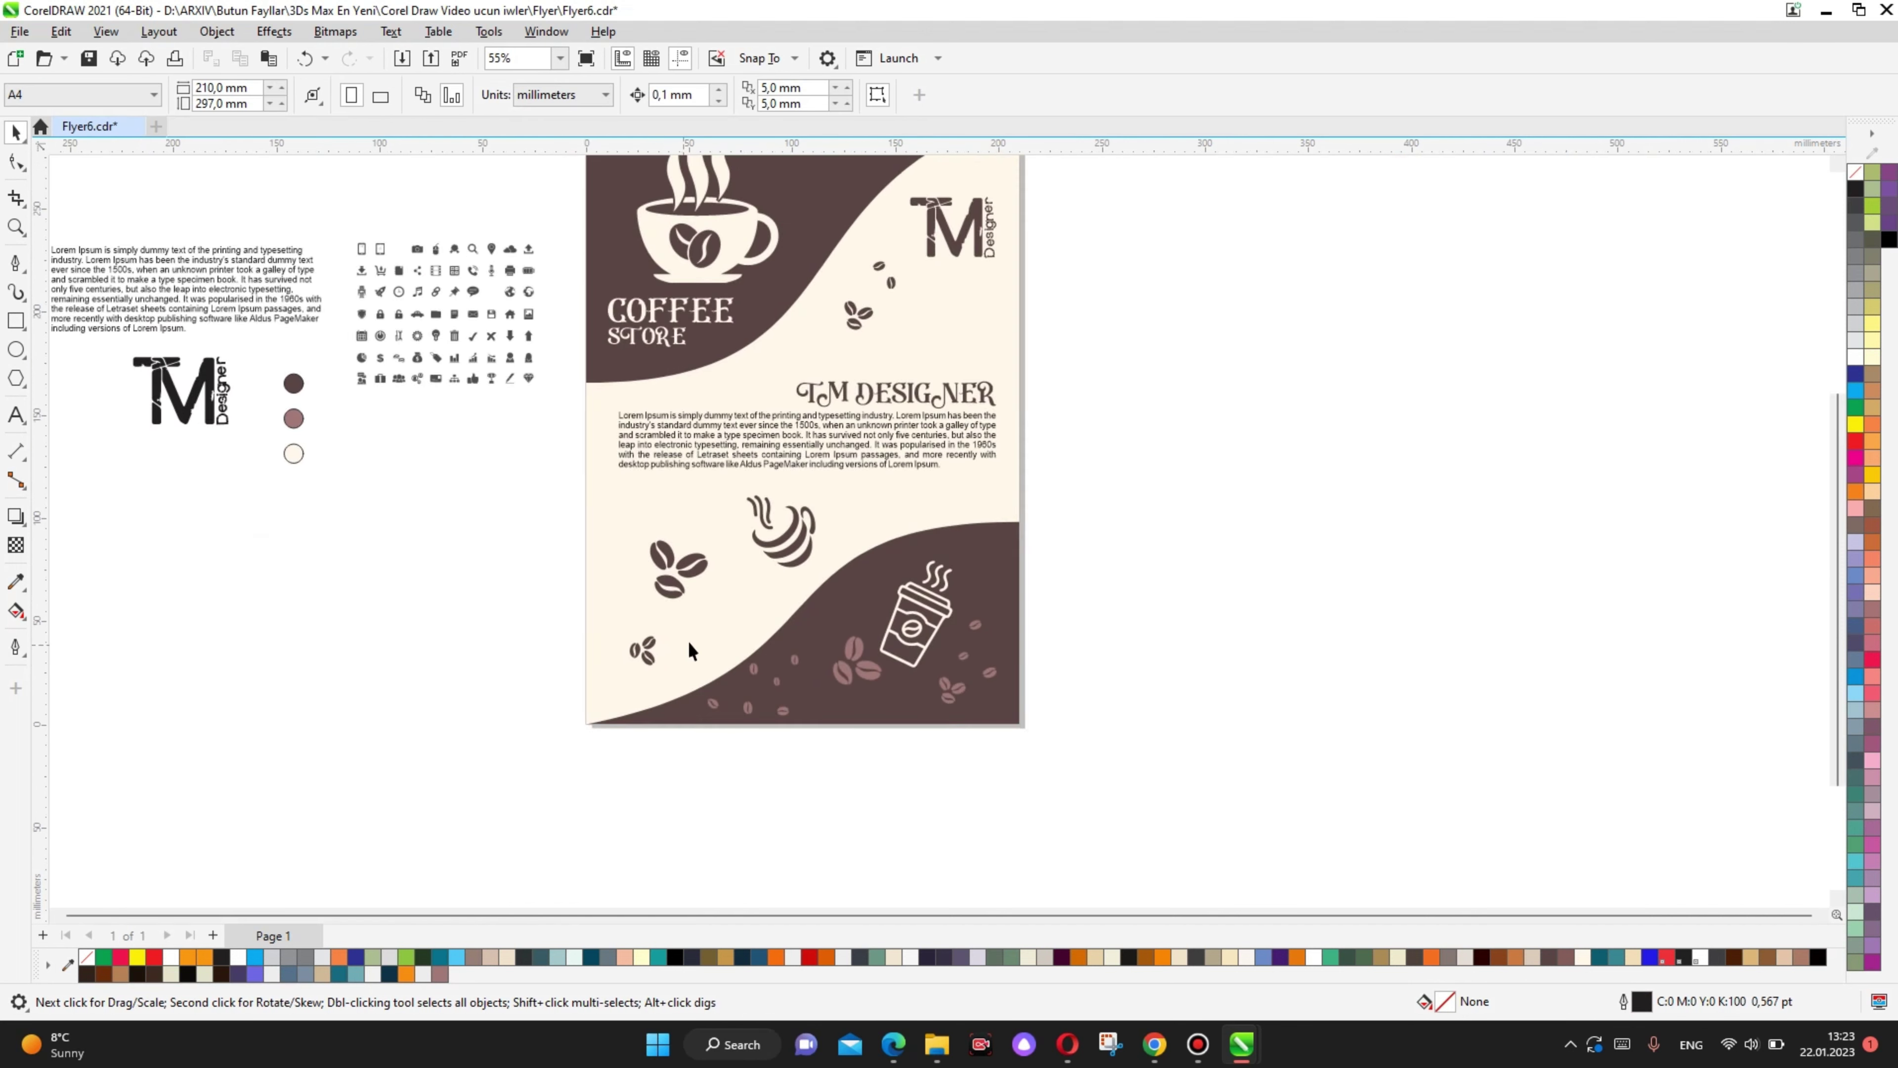
Step: Save the flyer as Flyer6.cdr
scroll(836, 485, up, 1)
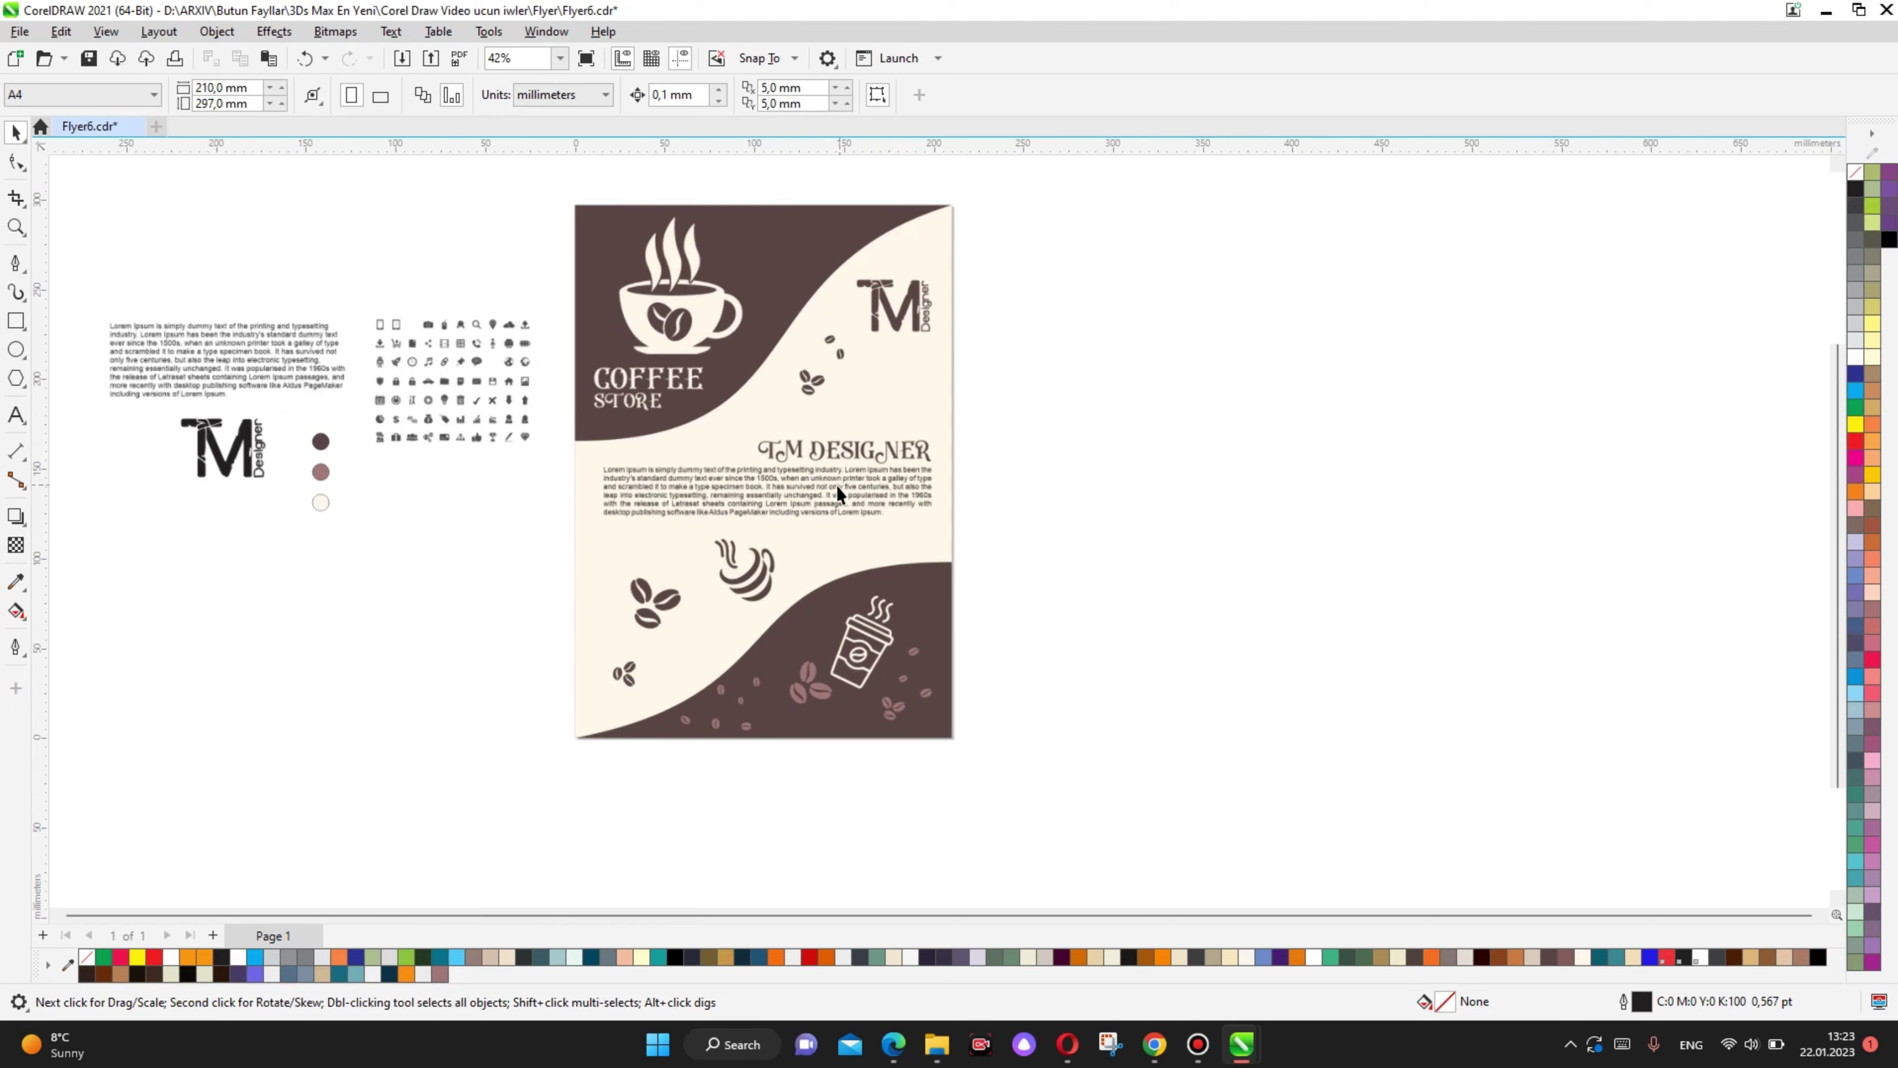
key(ctrl+s)
scroll(730, 494, up, 1)
scroll(729, 494, up, 1)
Step: Colour the Lorem Ipsum paragraph mauve #9E7676 from the swatch circle and save again
click(16, 580)
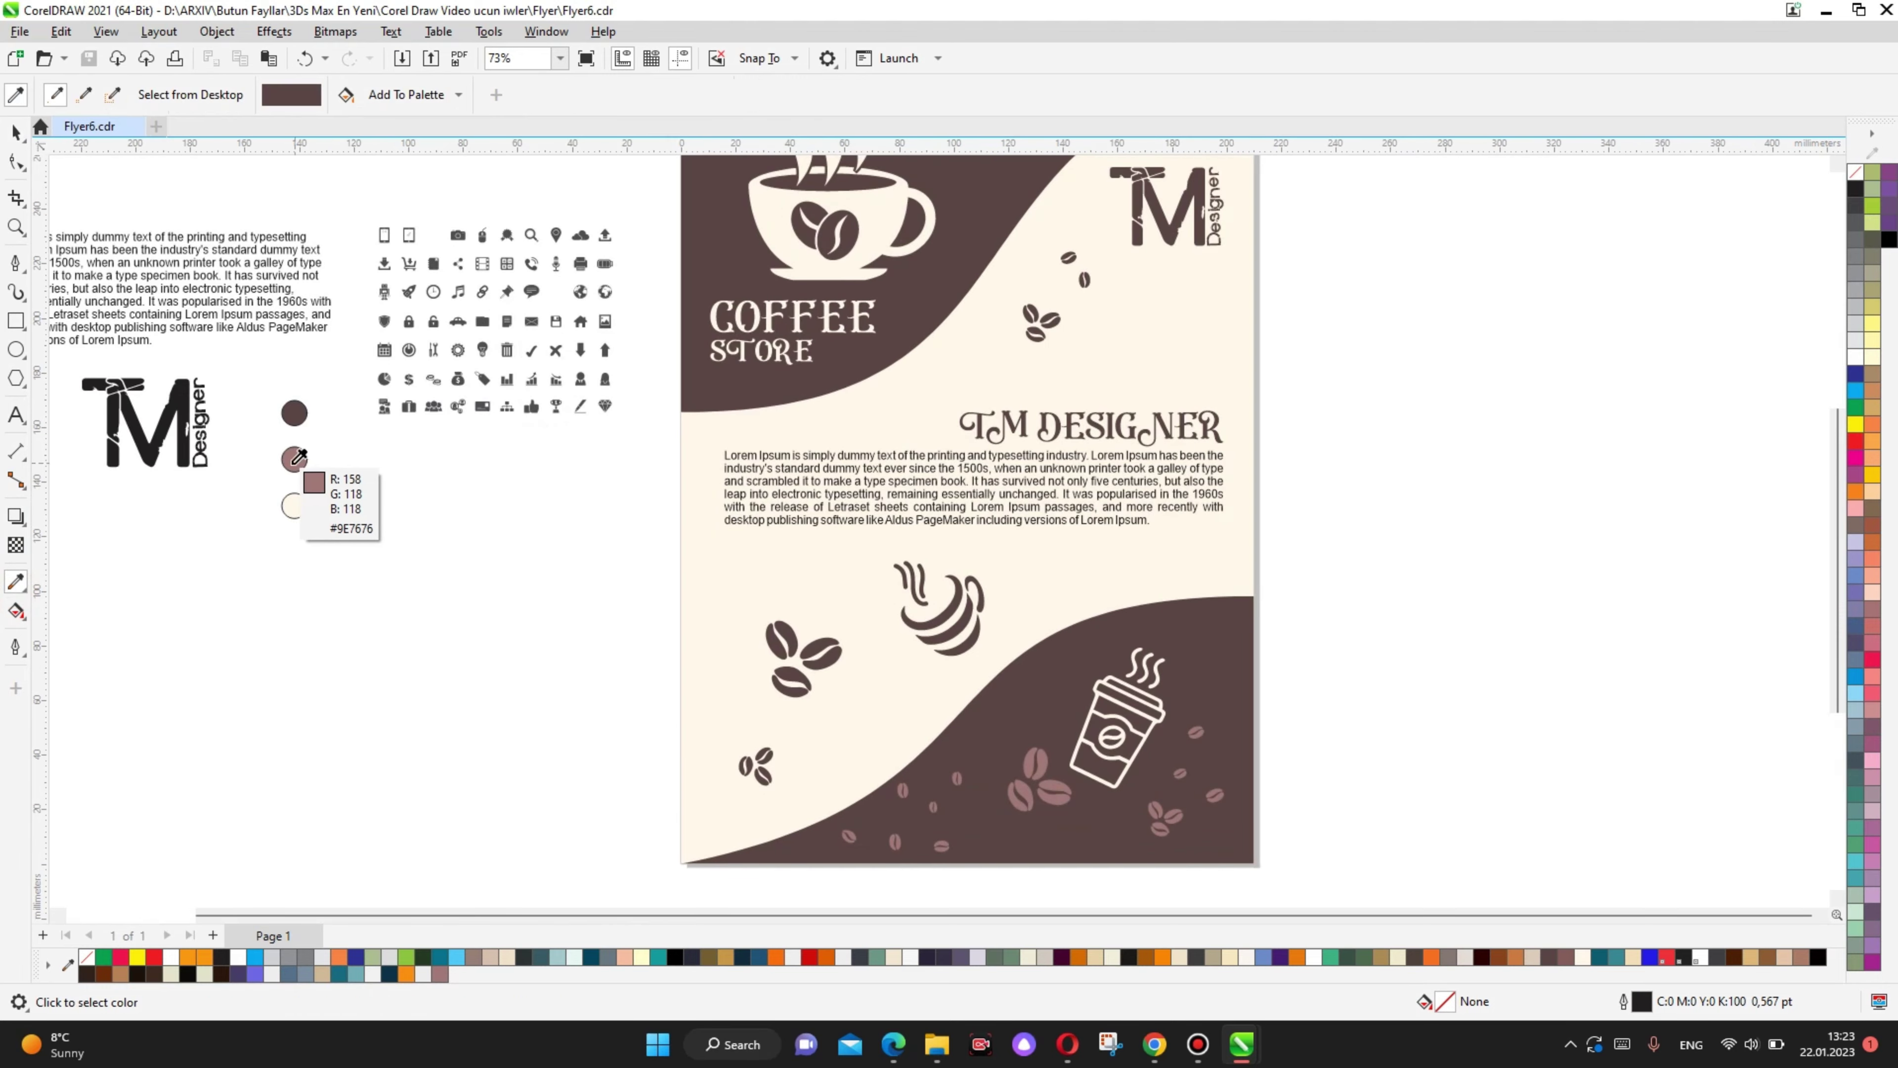
click(295, 459)
scroll(908, 456, up, 5)
scroll(903, 490, up, 4)
click(906, 487)
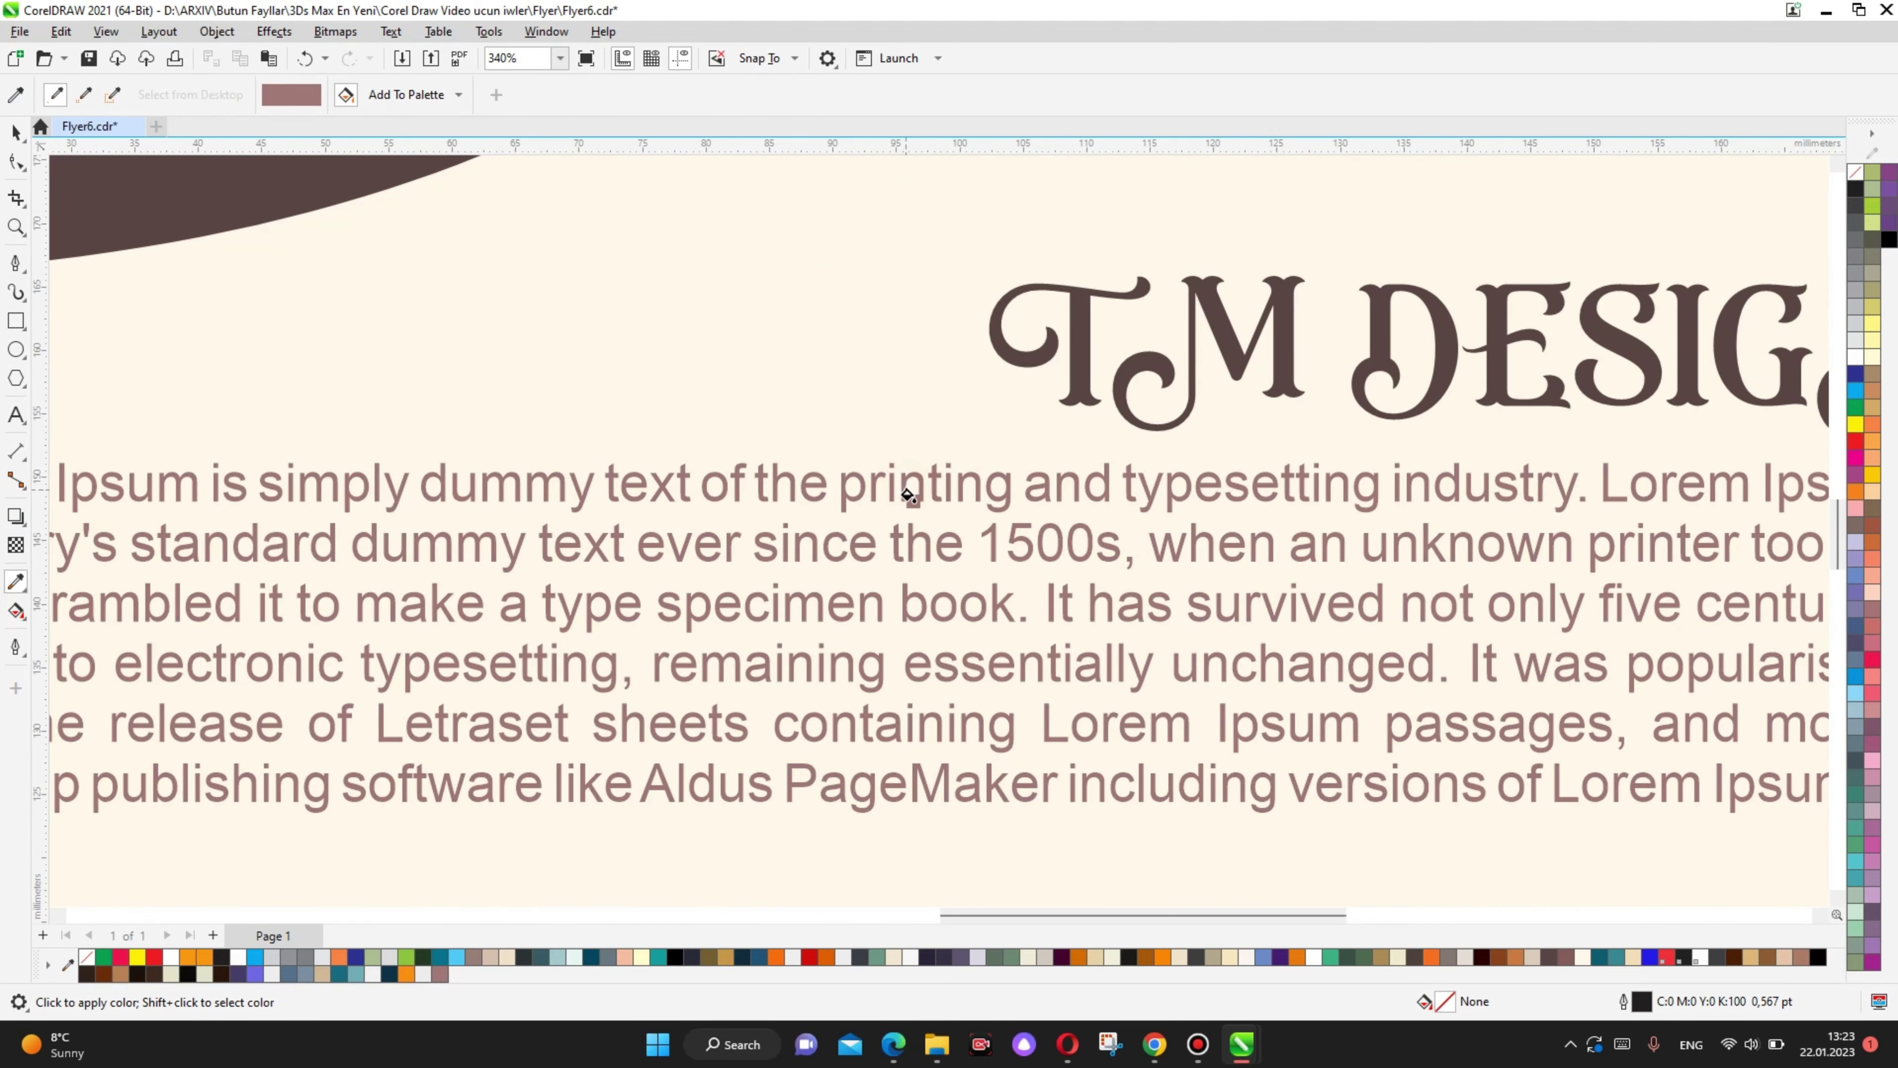
key(space)
scroll(908, 486, down, 4)
scroll(1166, 501, down, 4)
key(ctrl+s)
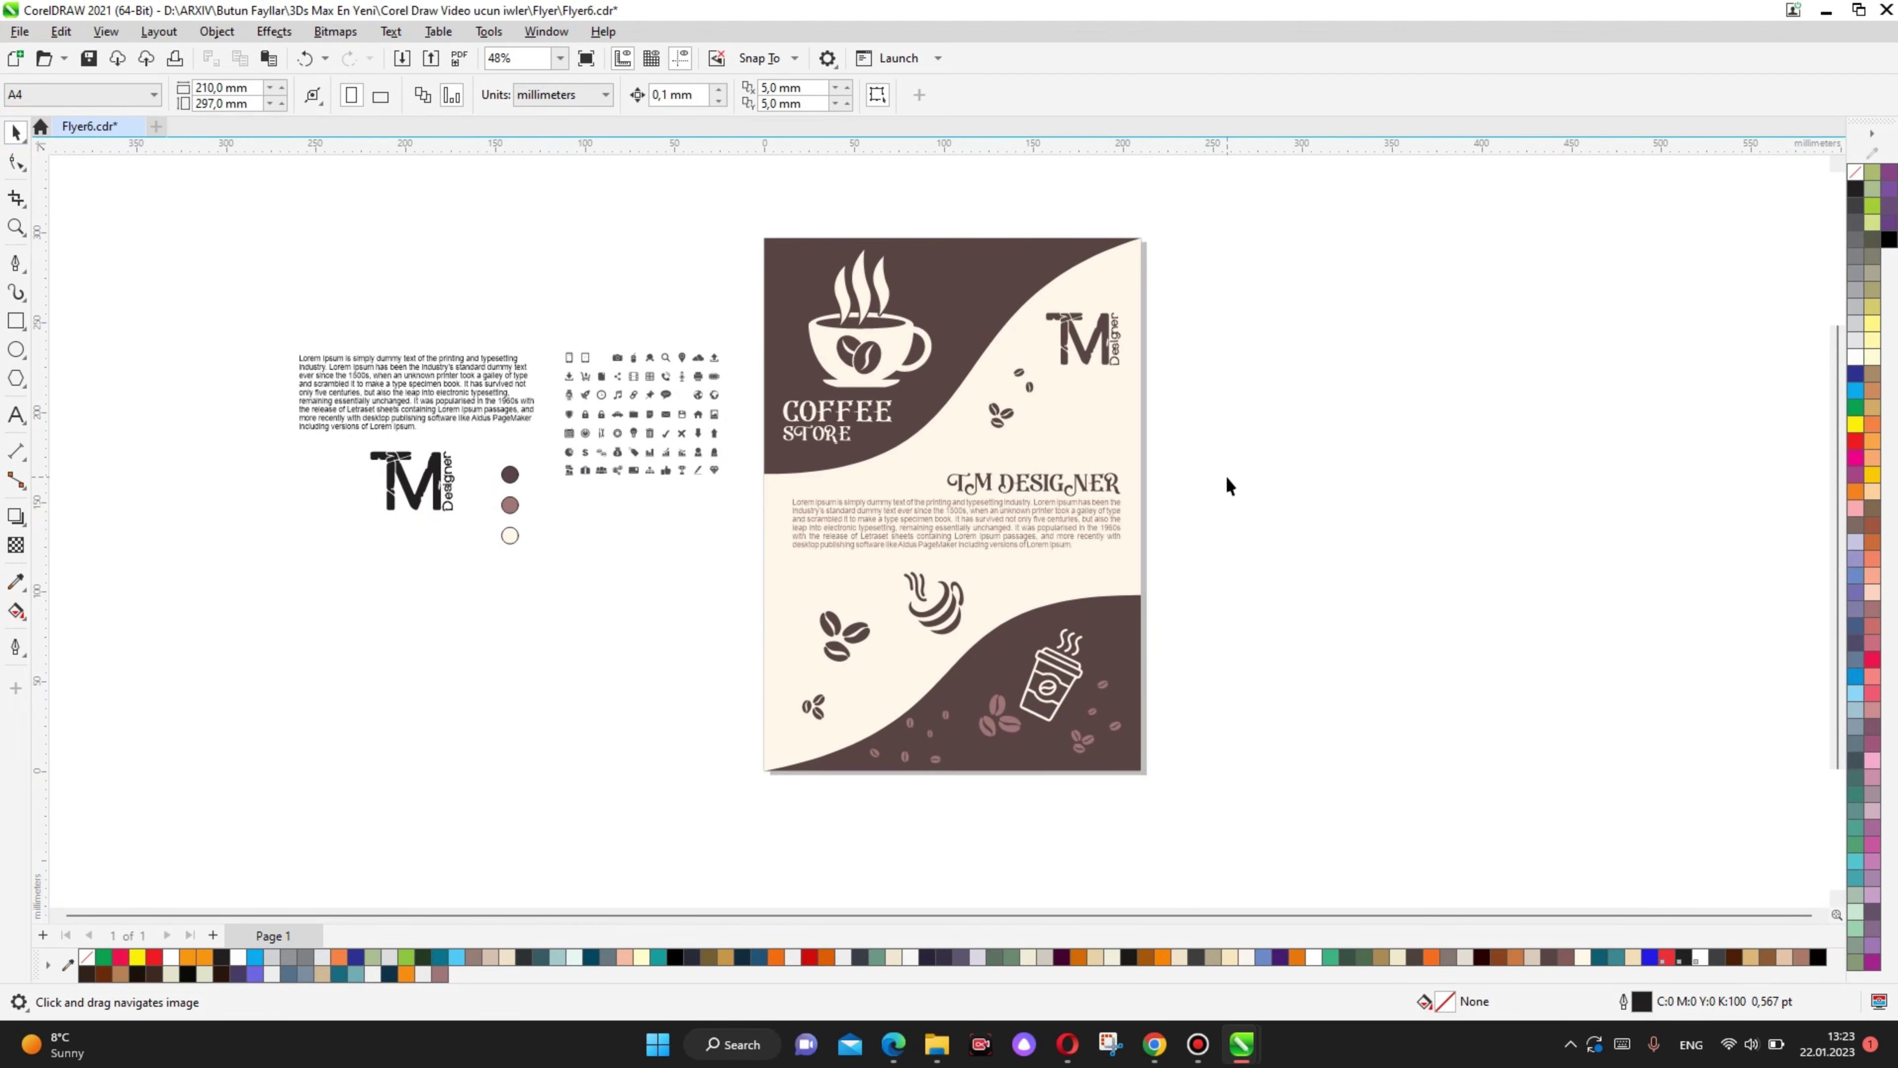
scroll(1225, 473, up, 1)
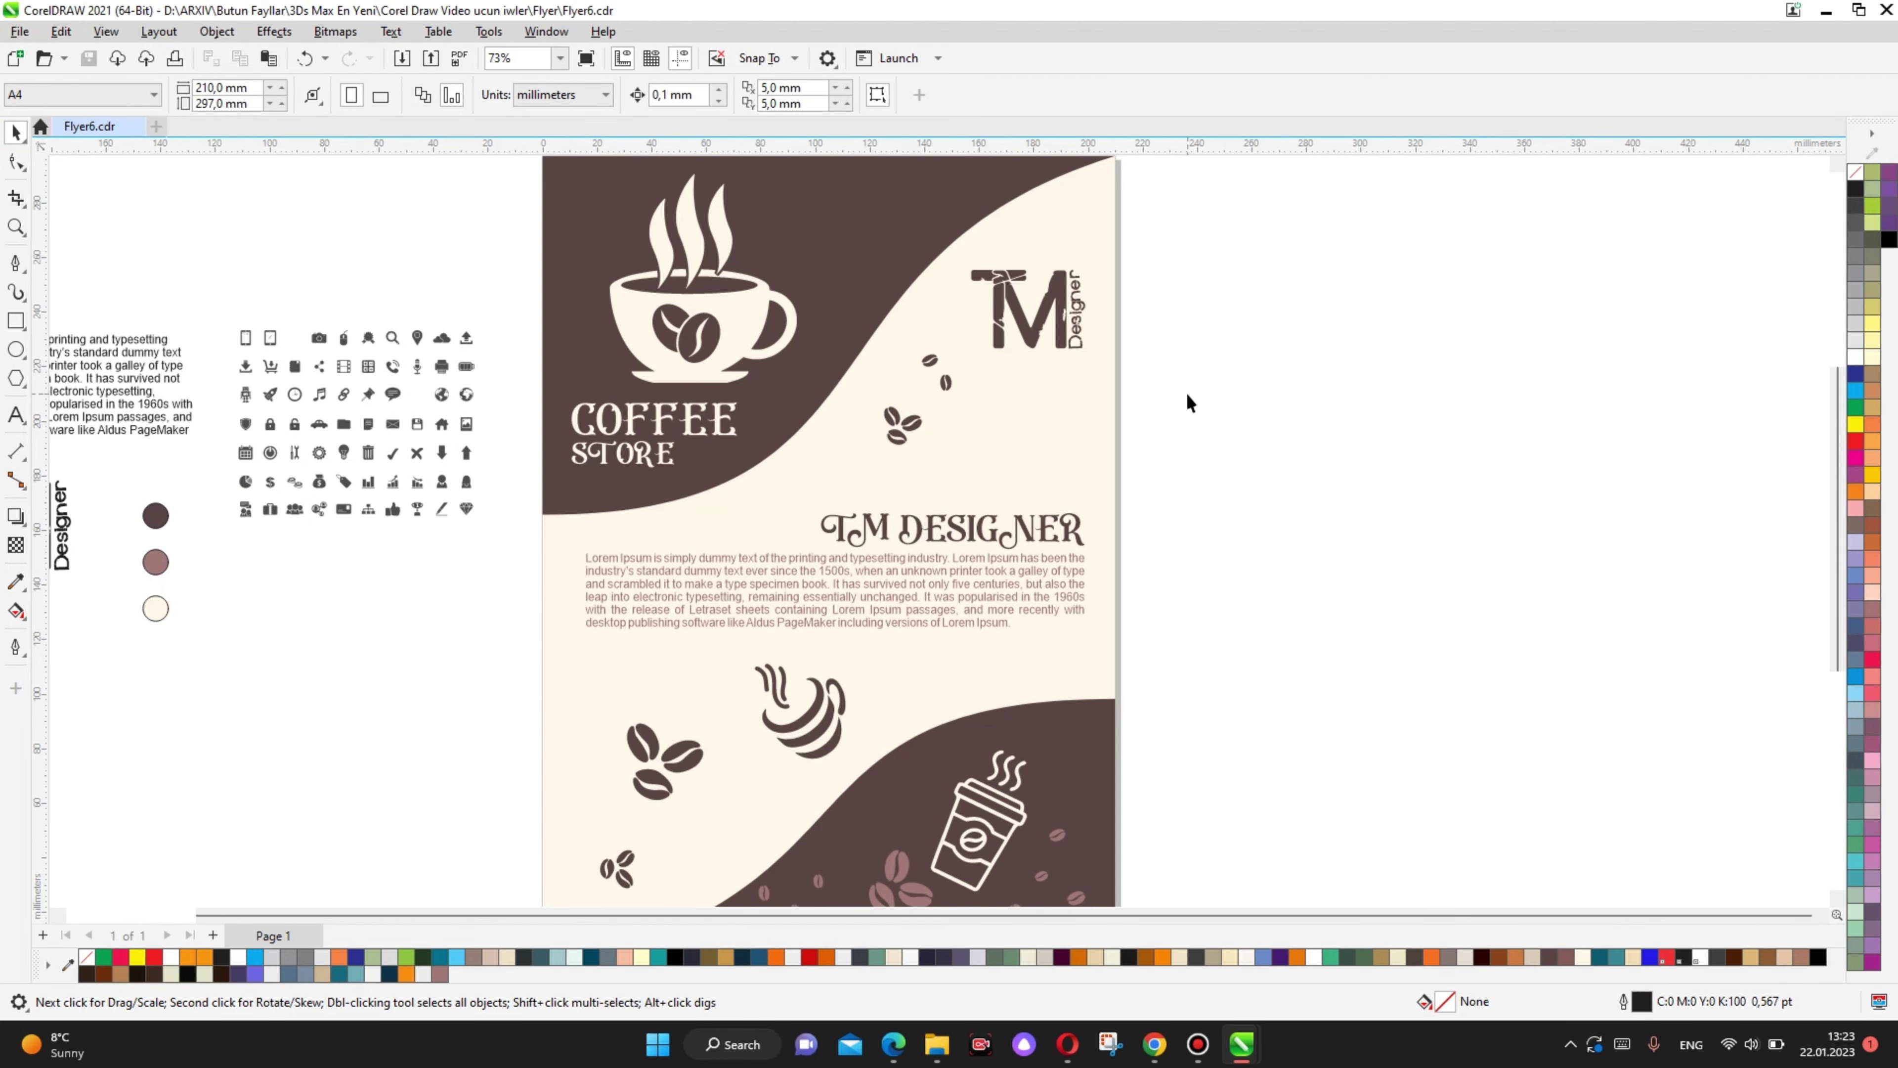
Step: Duplicate the takeaway cup icon and set the copy off the page to the right
drag(1066, 656, 1086, 503)
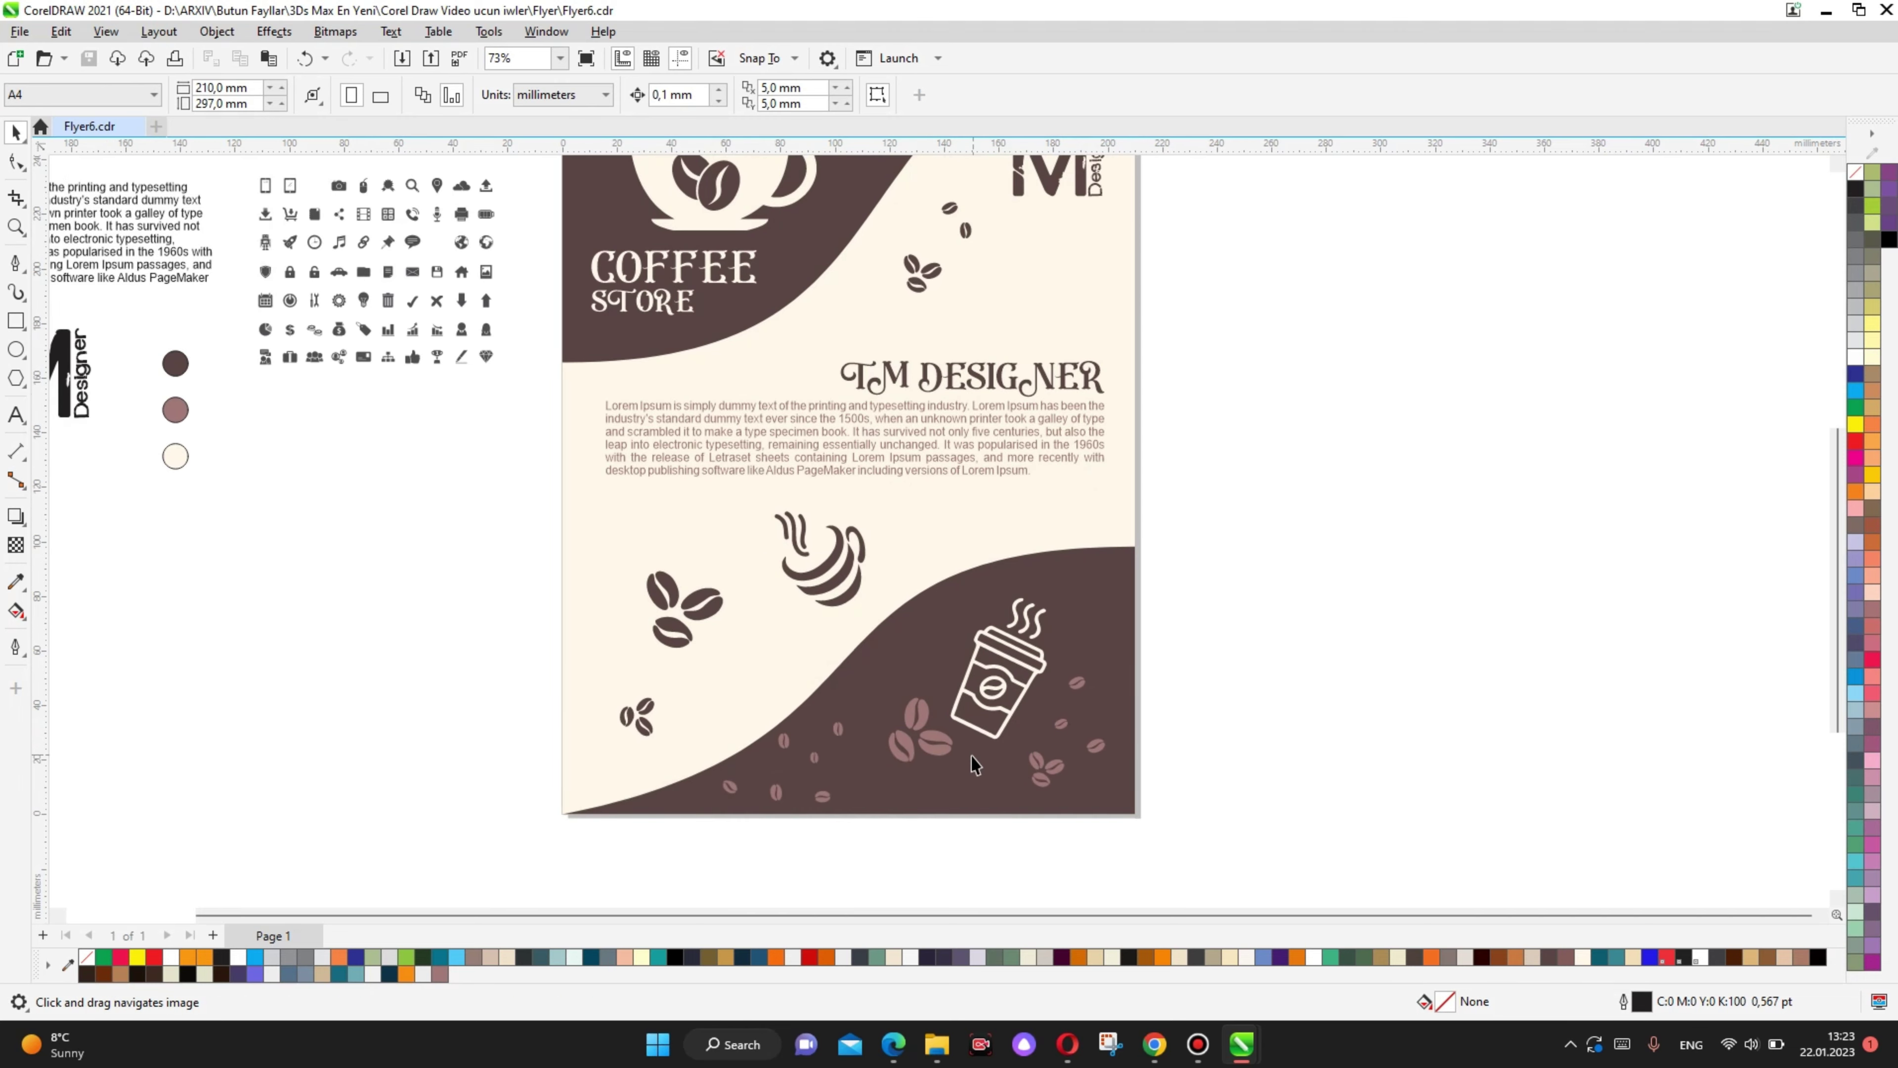
scroll(1267, 665, down, 2)
scroll(1259, 658, up, 1)
drag(1259, 658, 1196, 670)
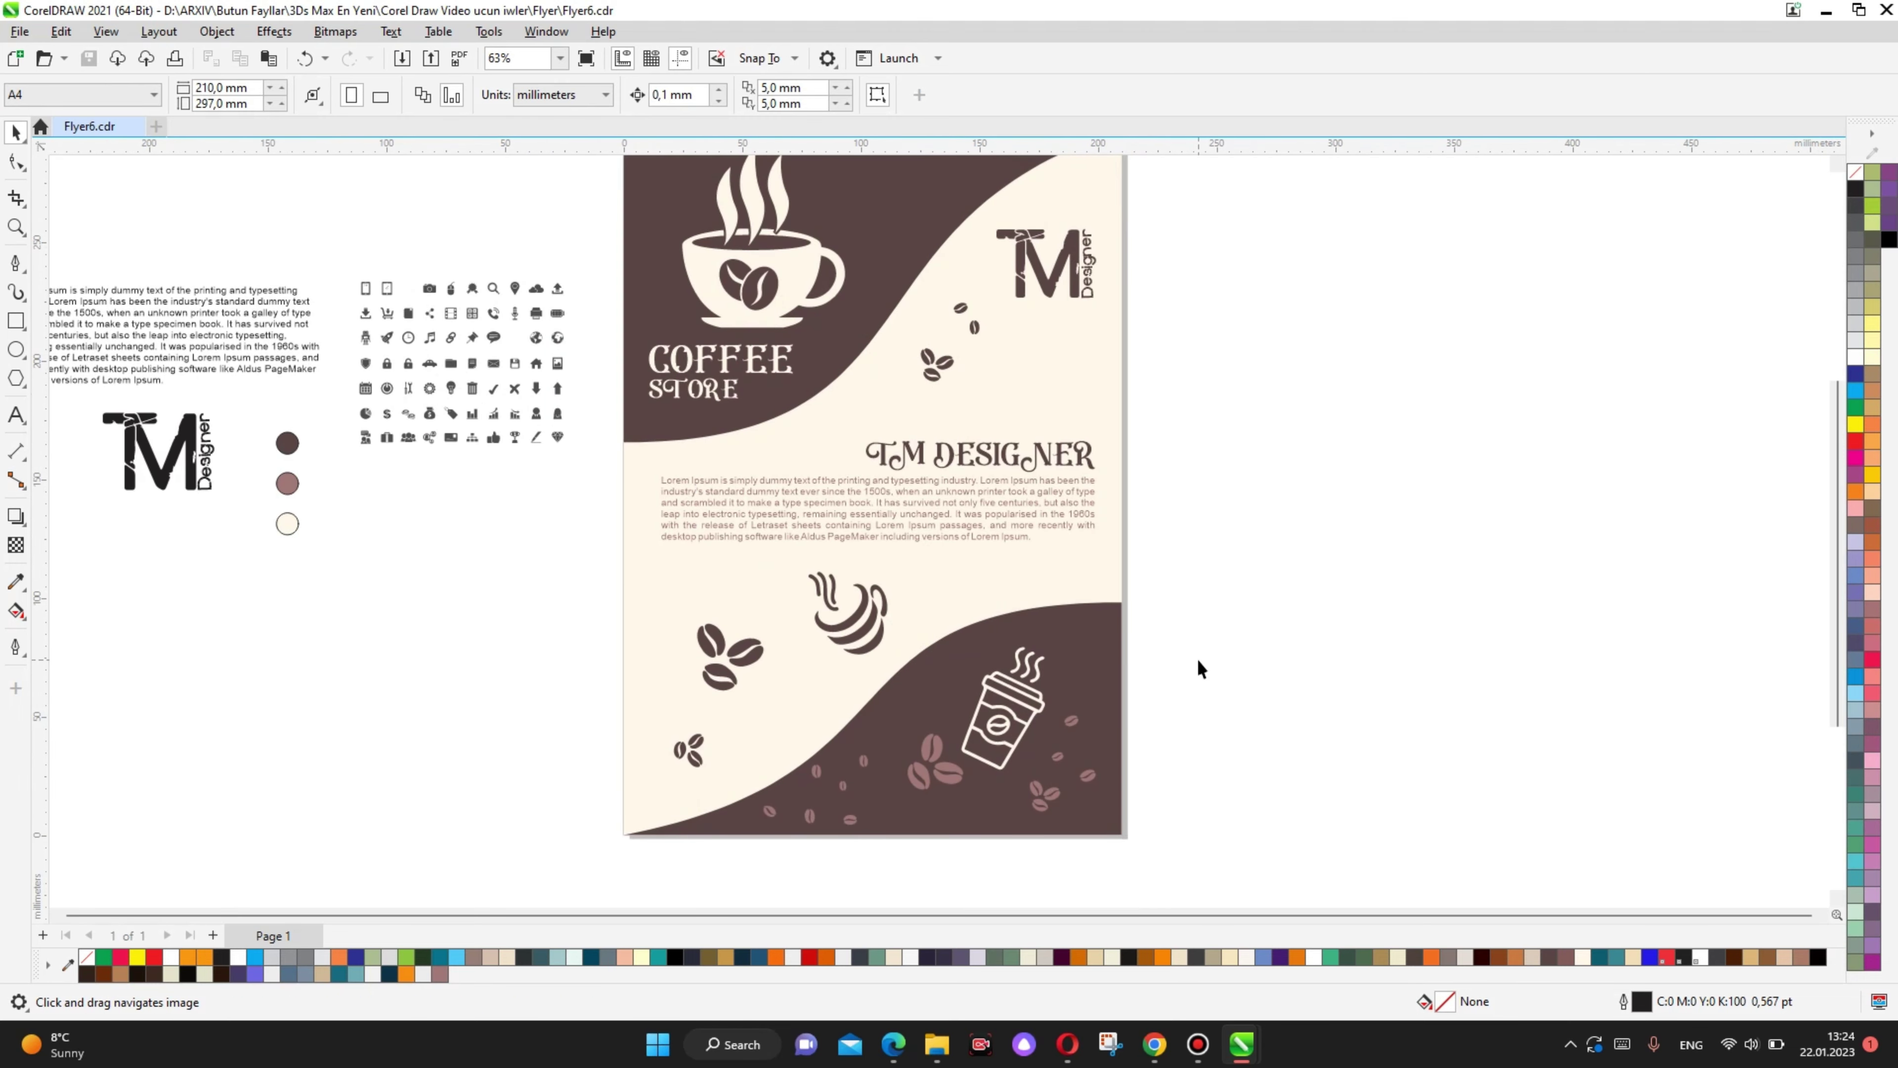
drag(1005, 714, 1061, 364)
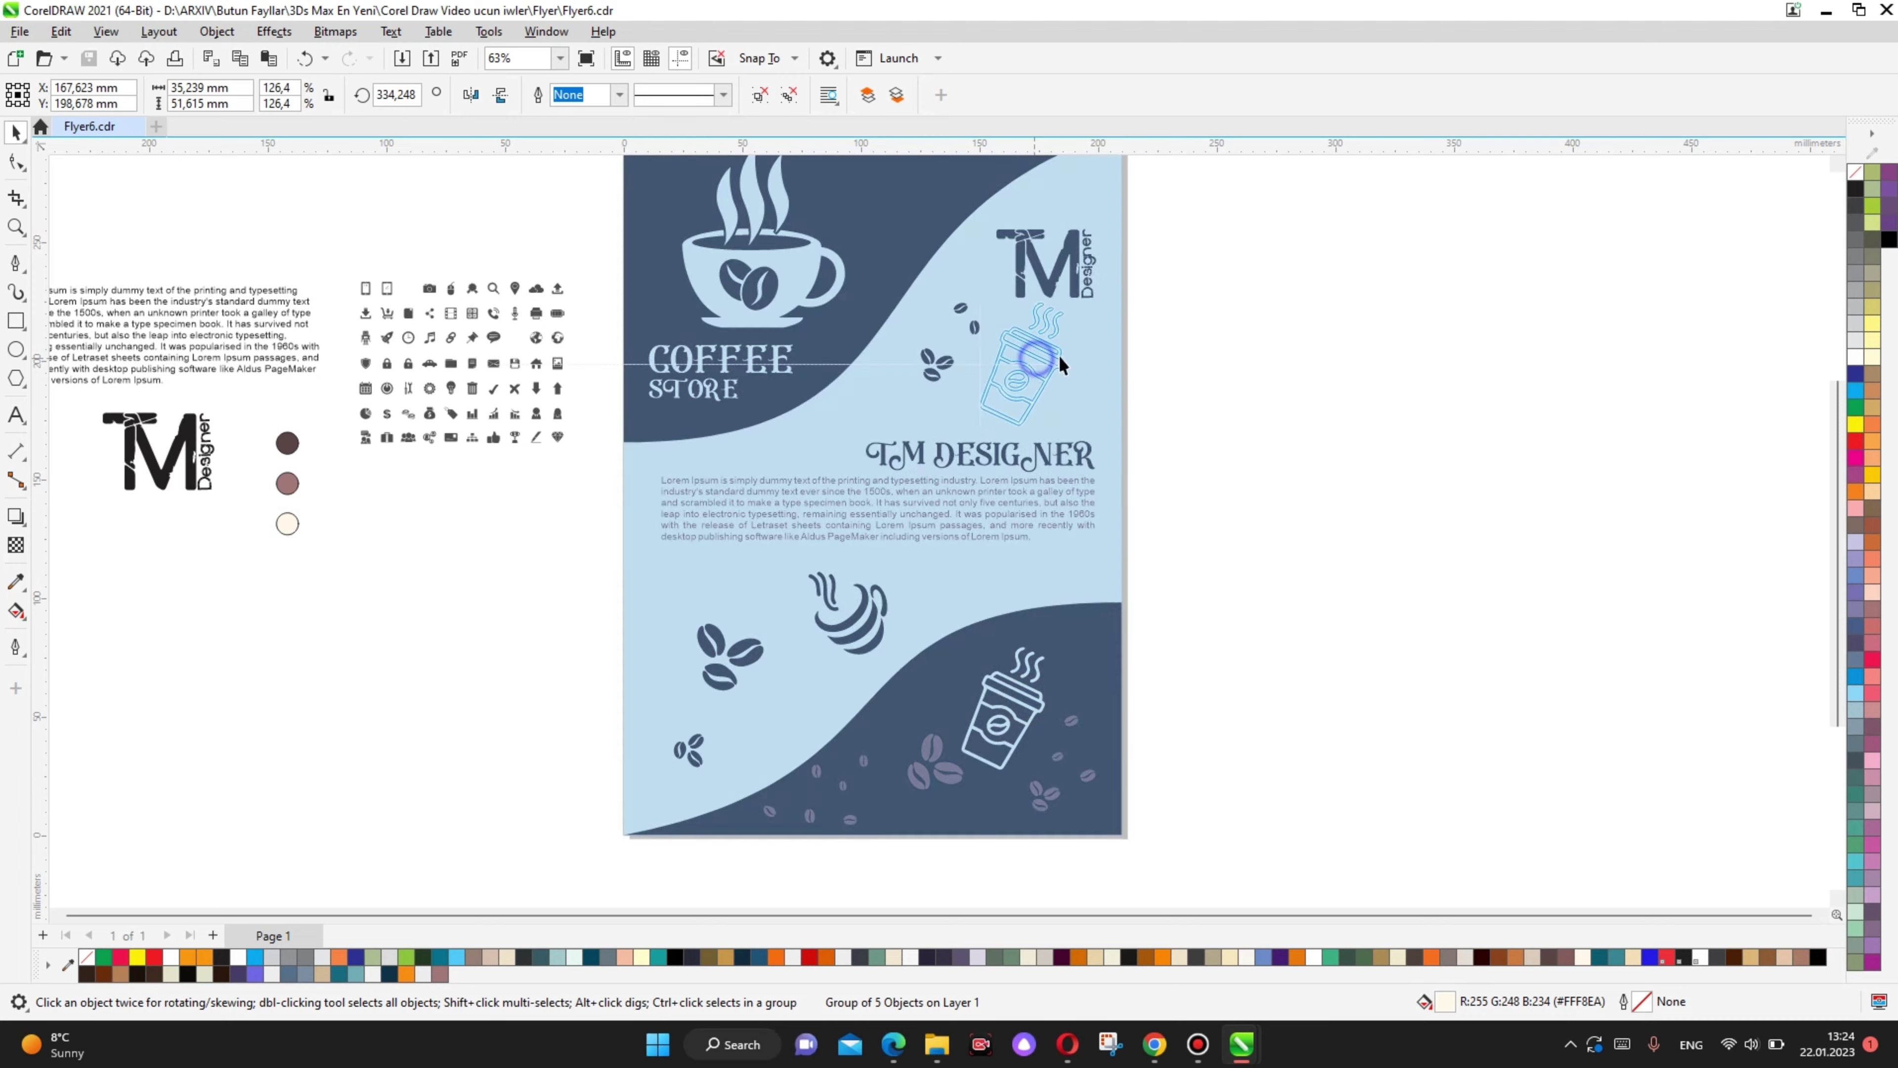
scroll(873, 437, up, 2)
scroll(874, 438, up, 1)
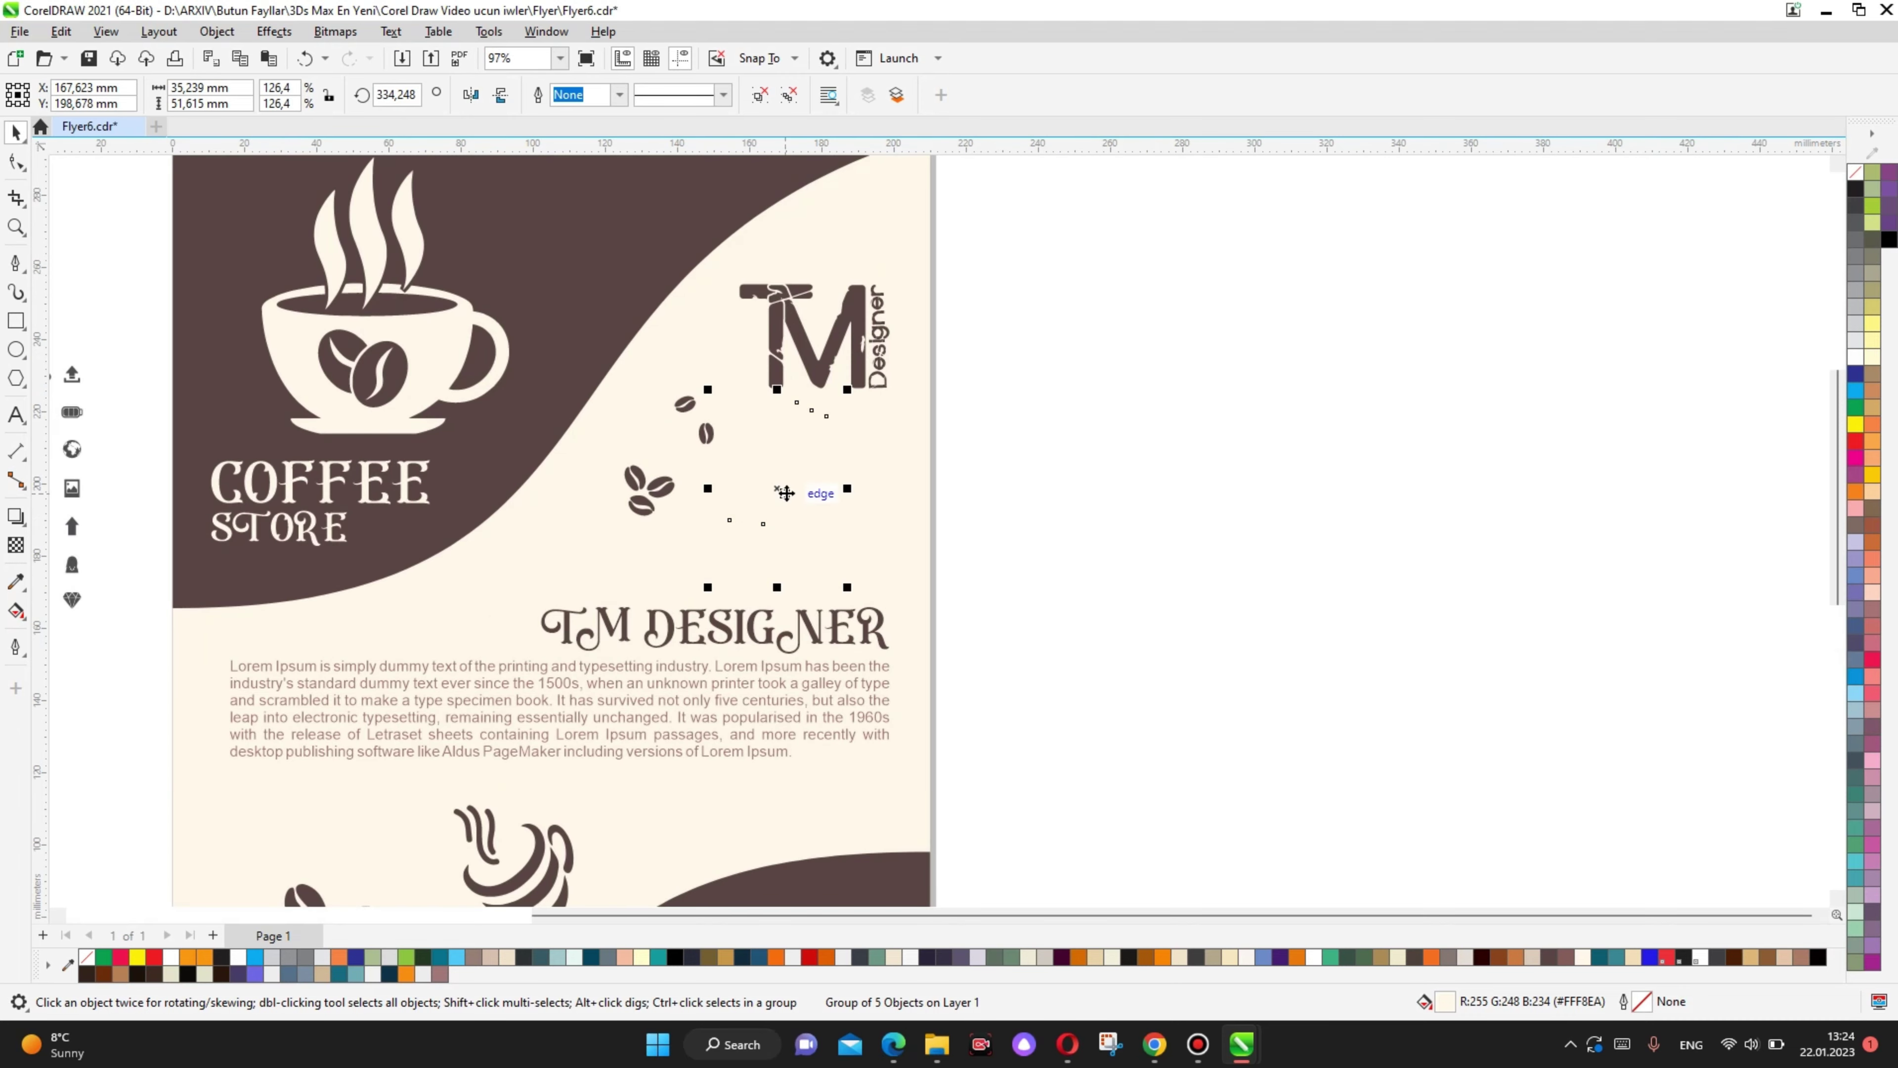
drag(785, 493, 1162, 490)
scroll(1305, 454, down, 1)
scroll(926, 425, down, 1)
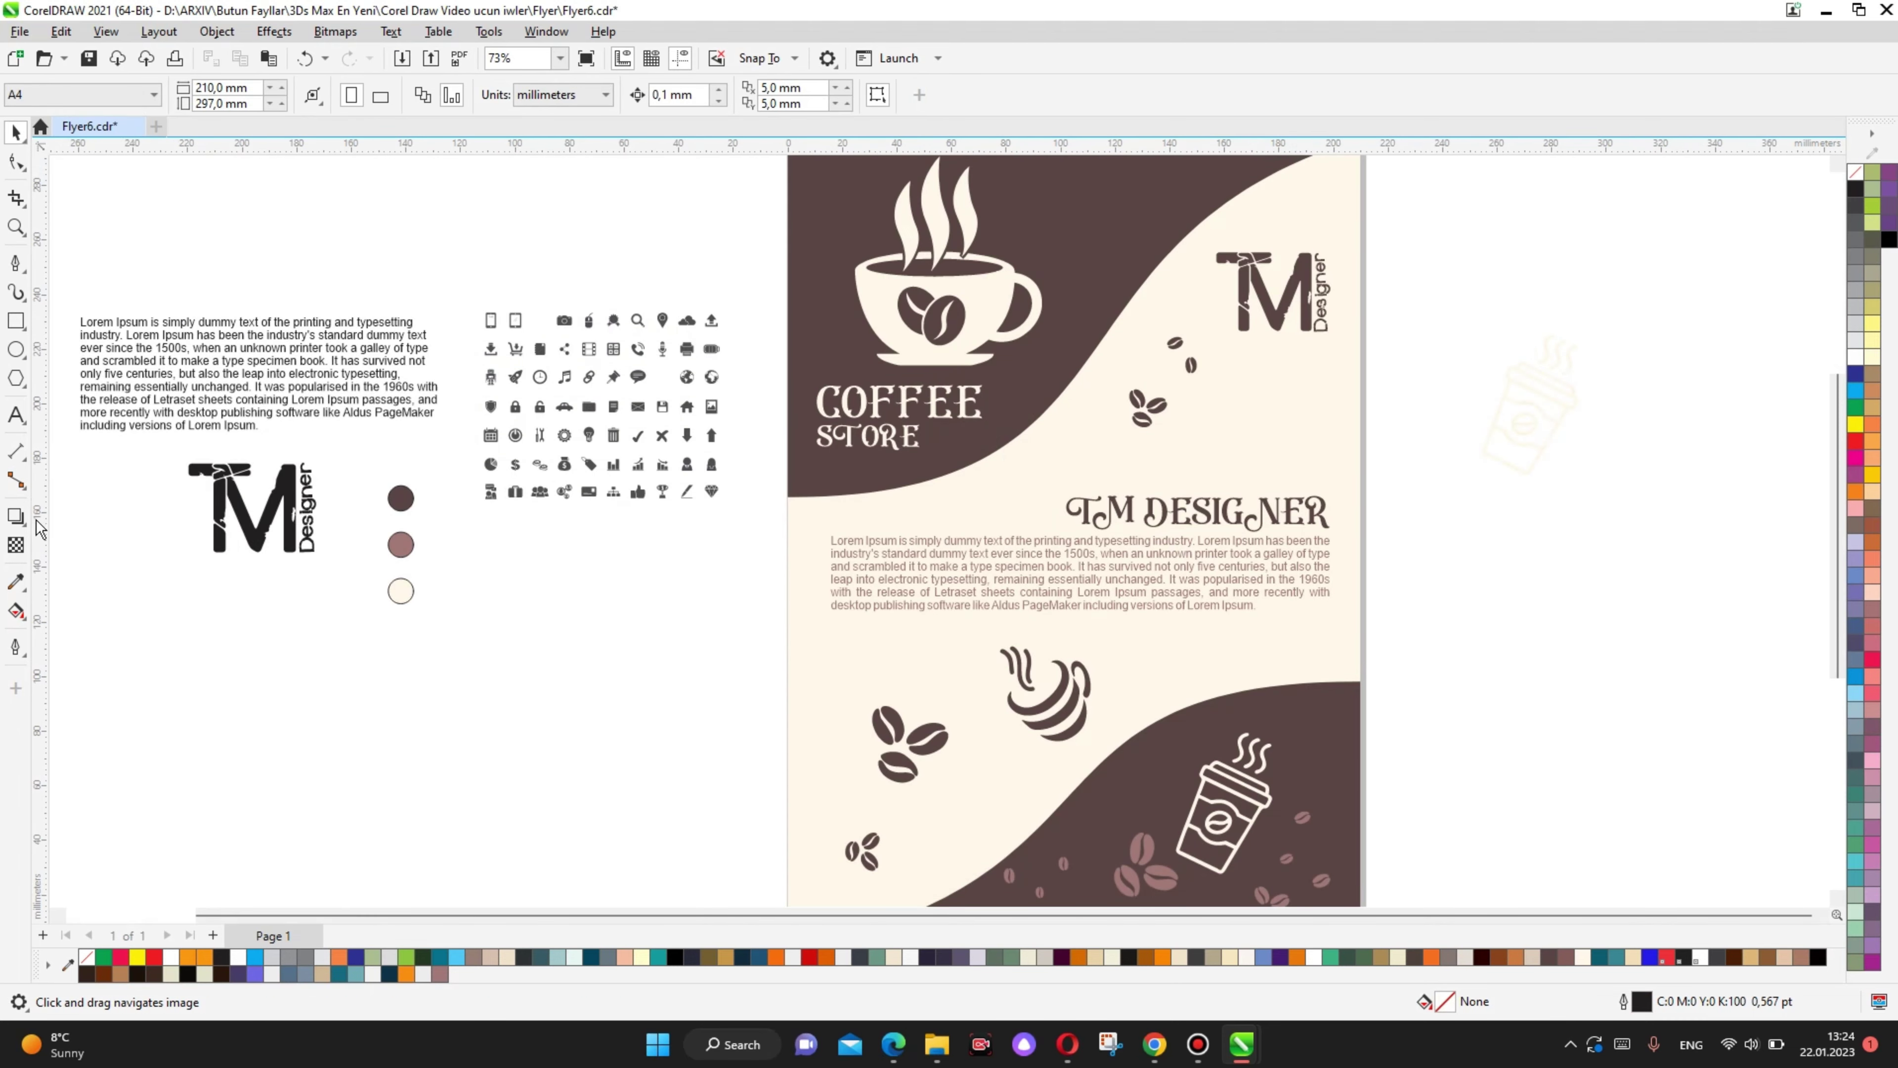
Step: Fill the copied cup's outline, steam lines and bean with mauve #9E7676
click(15, 579)
click(401, 545)
scroll(1551, 514, up, 3)
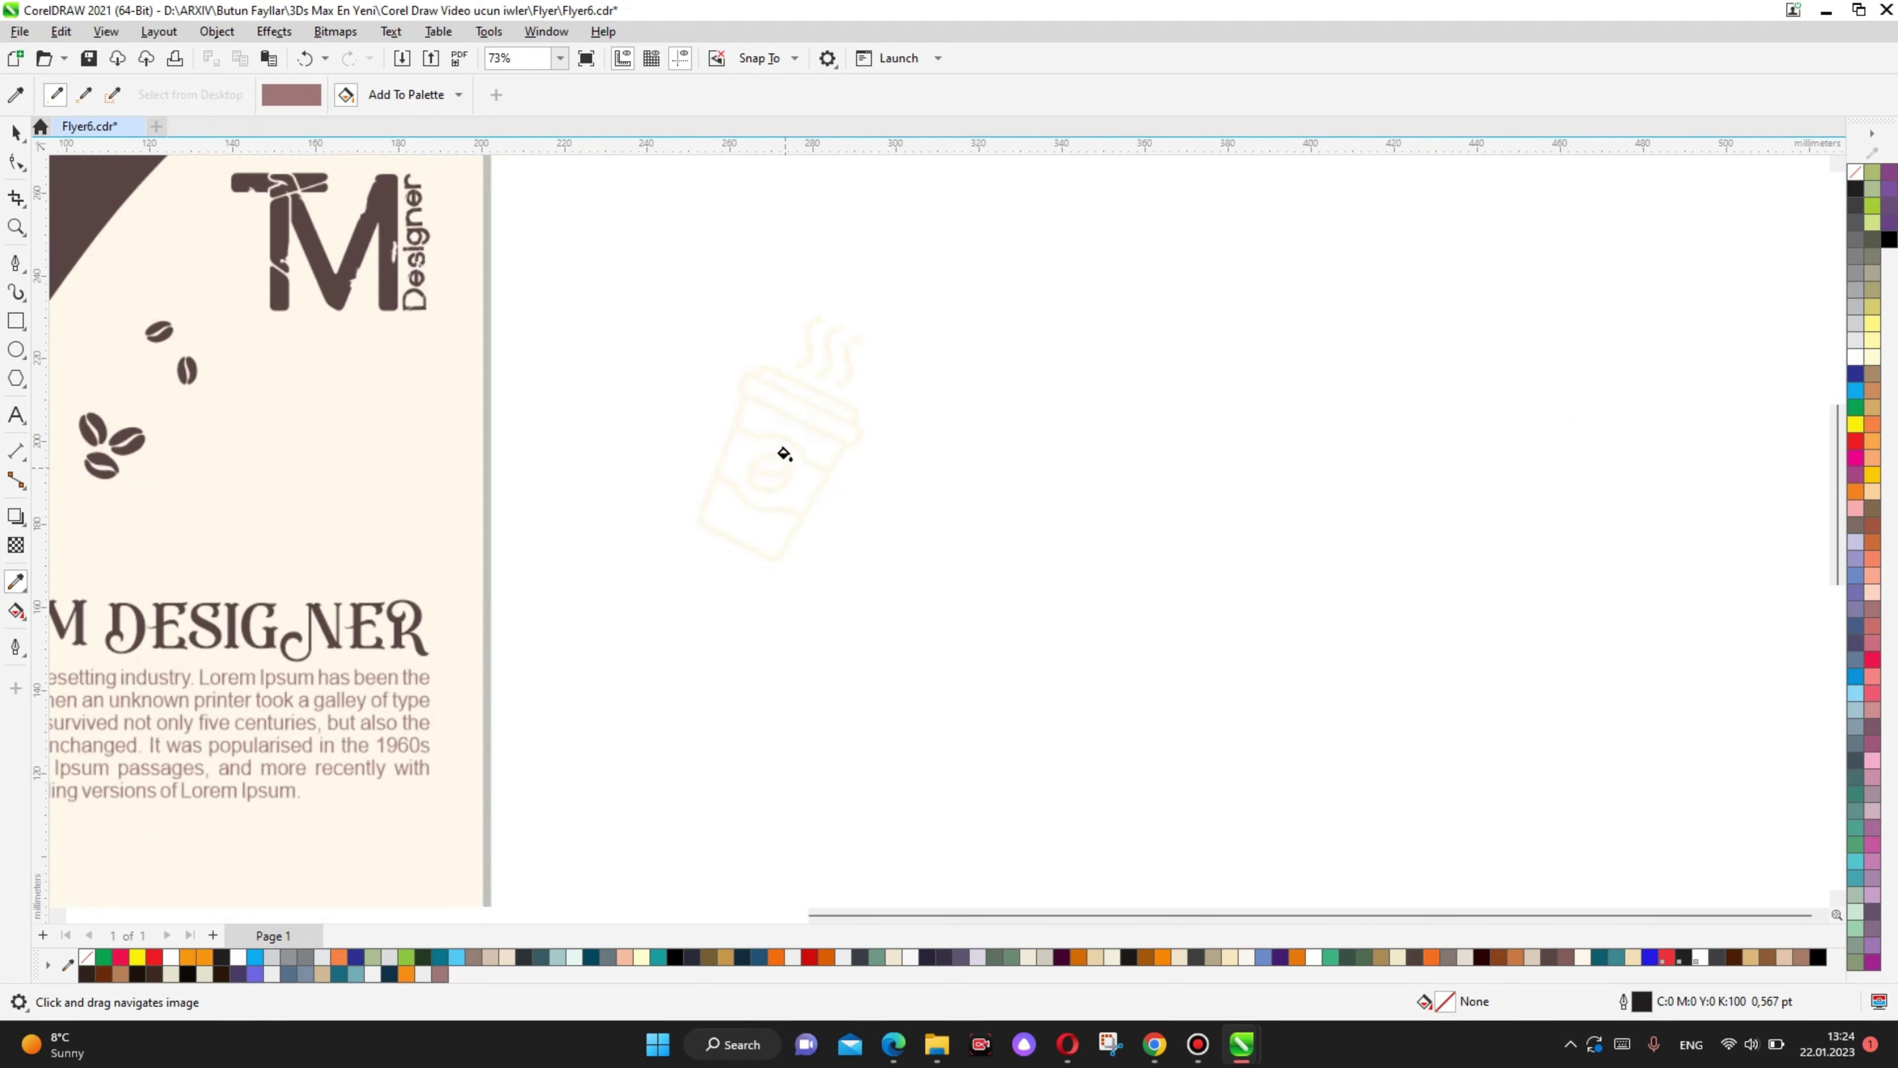
click(782, 402)
click(871, 276)
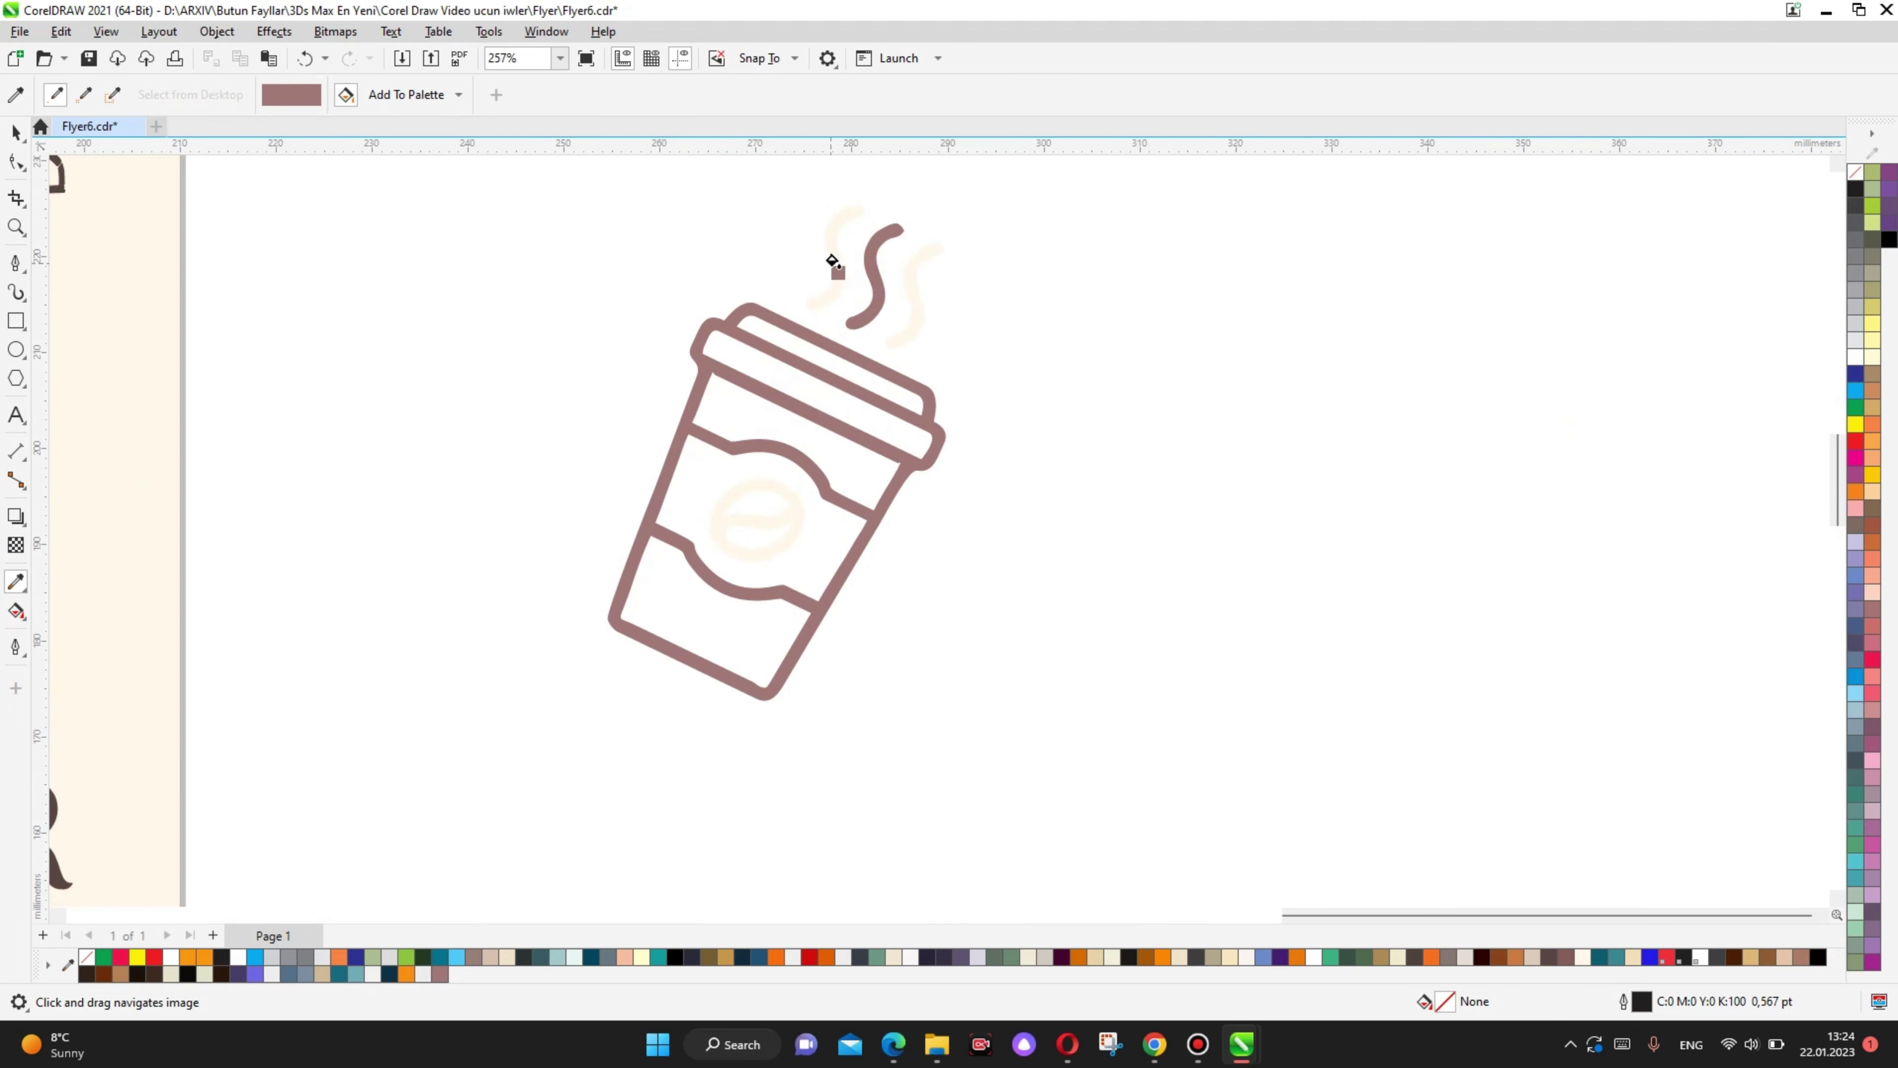
click(910, 271)
click(768, 488)
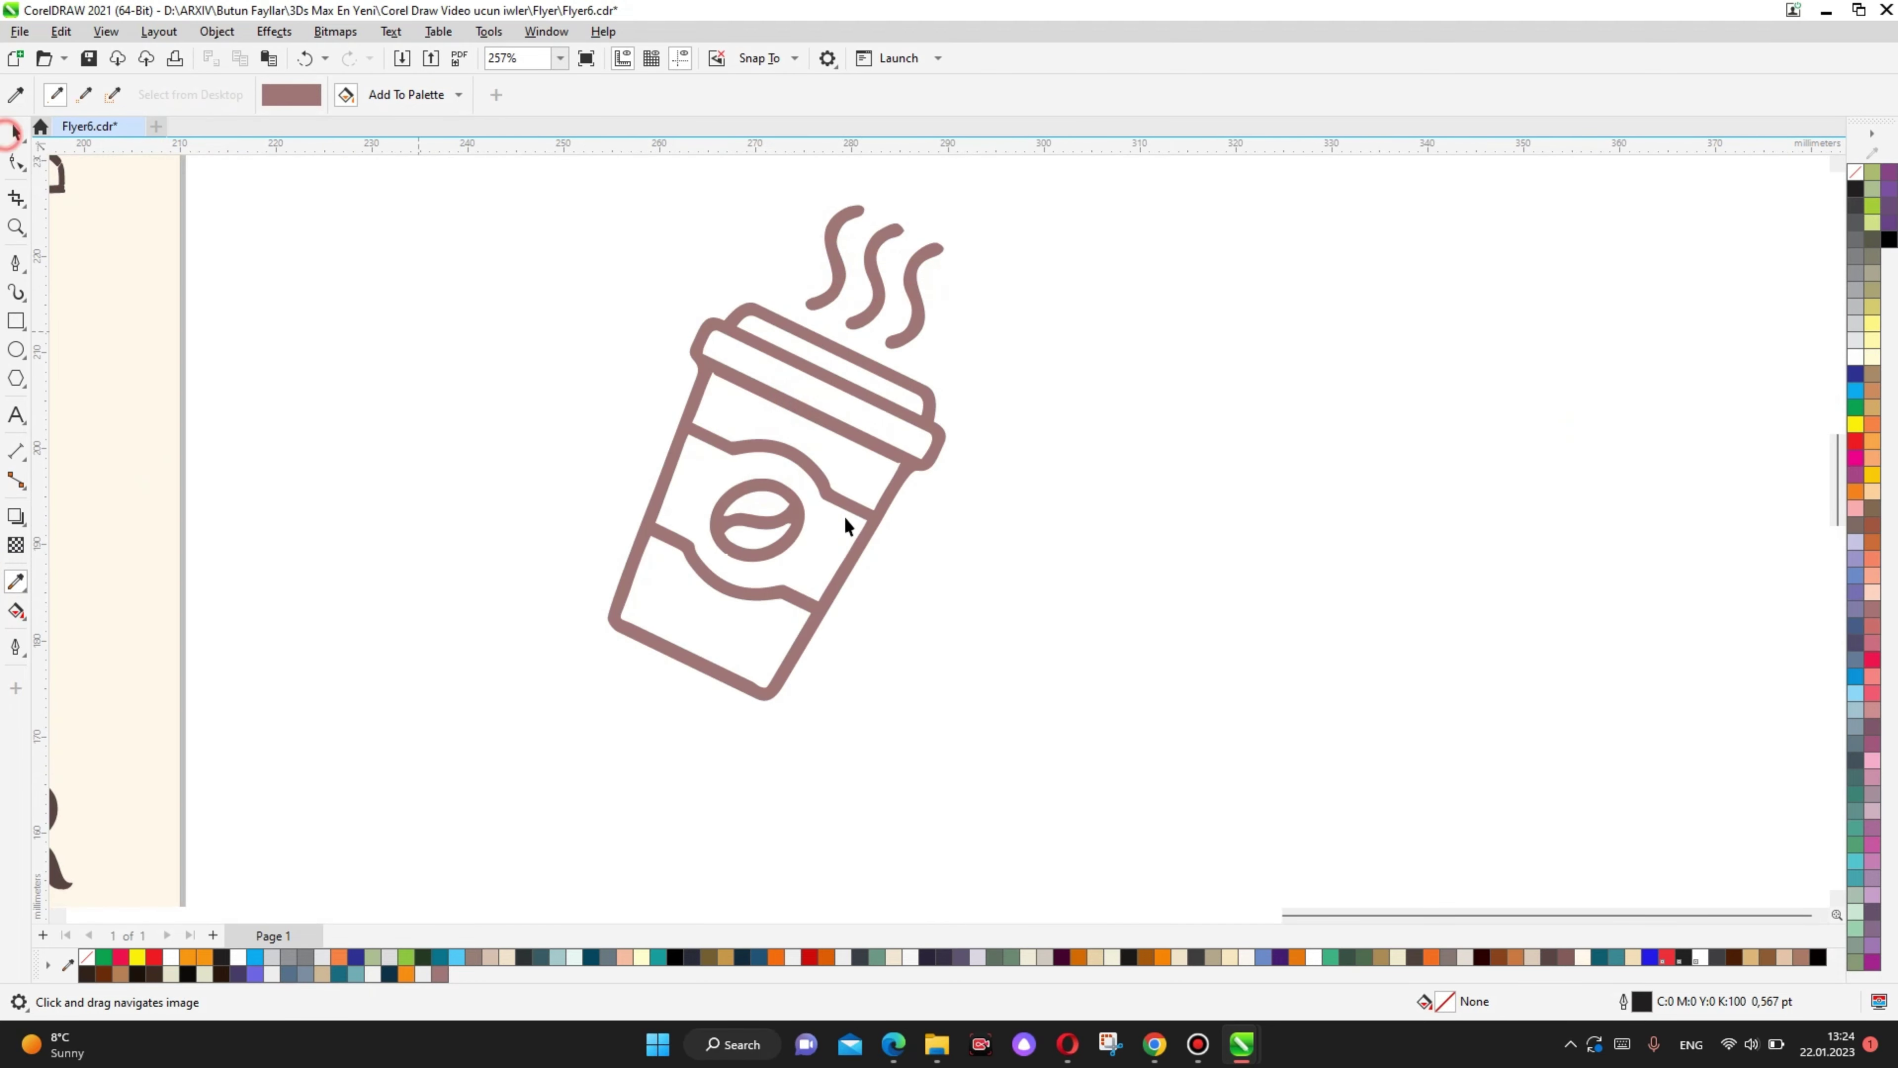
scroll(844, 524, down, 3)
Step: Keep the mauve cup upright and place it just below the TM logo at top right
key(space)
double_click(958, 396)
drag(1022, 346, 1002, 321)
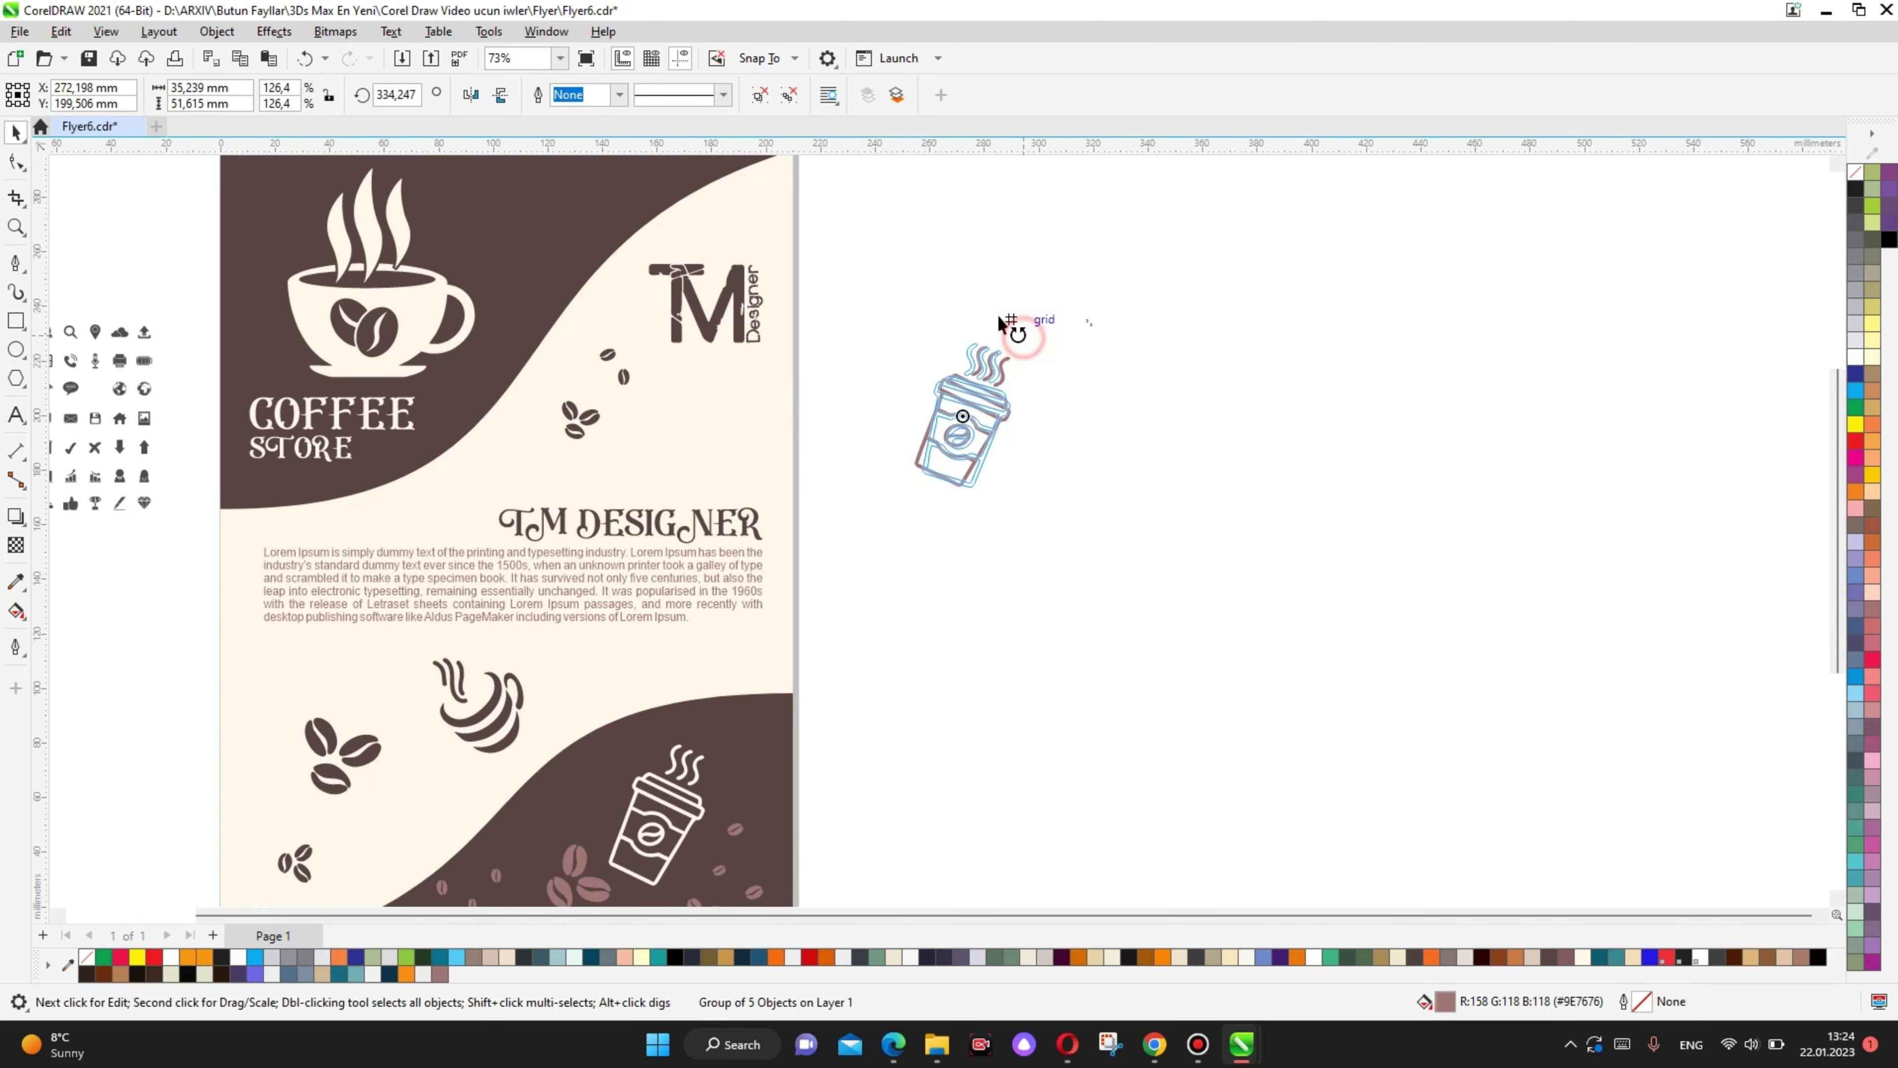
key(Escape)
click(993, 406)
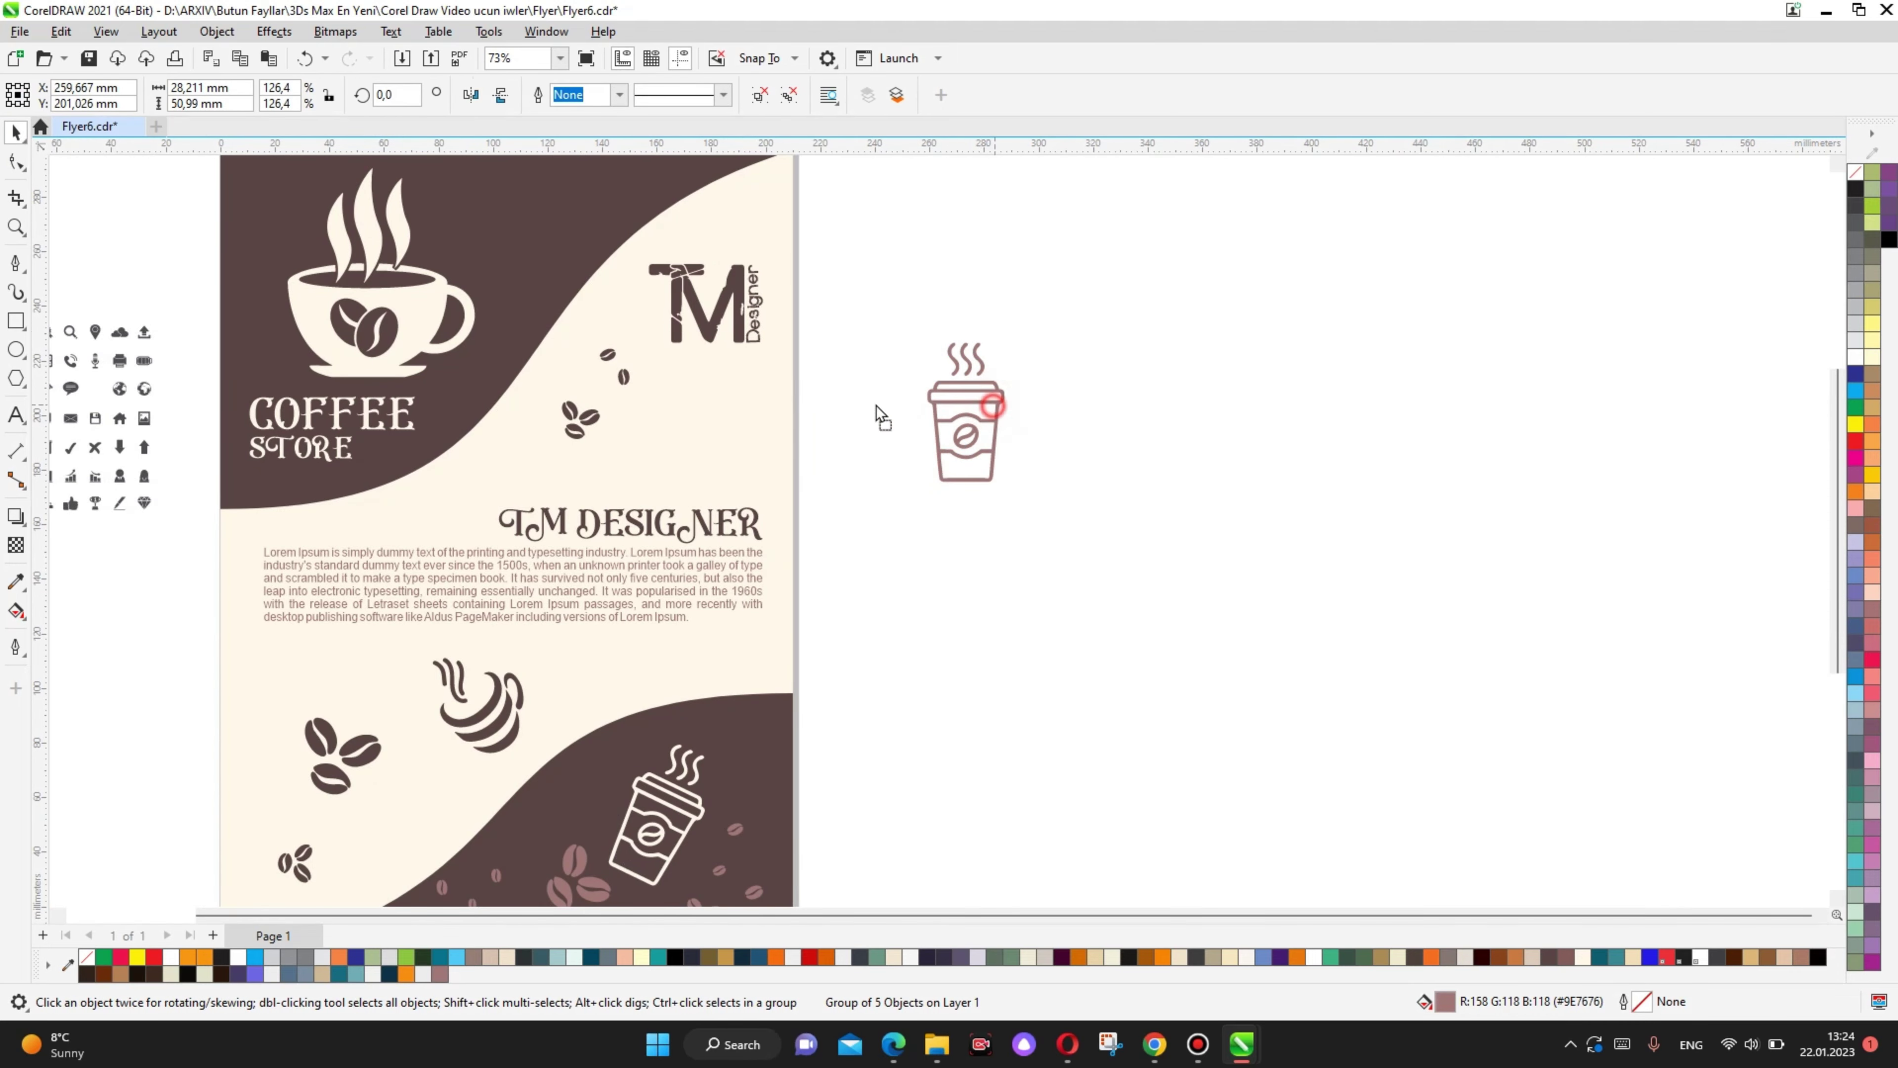
mouse_move(876, 405)
mouse_down()
mouse_move(728, 397)
mouse_move(742, 360)
mouse_up()
scroll(718, 379, up, 1)
drag(694, 441, 707, 424)
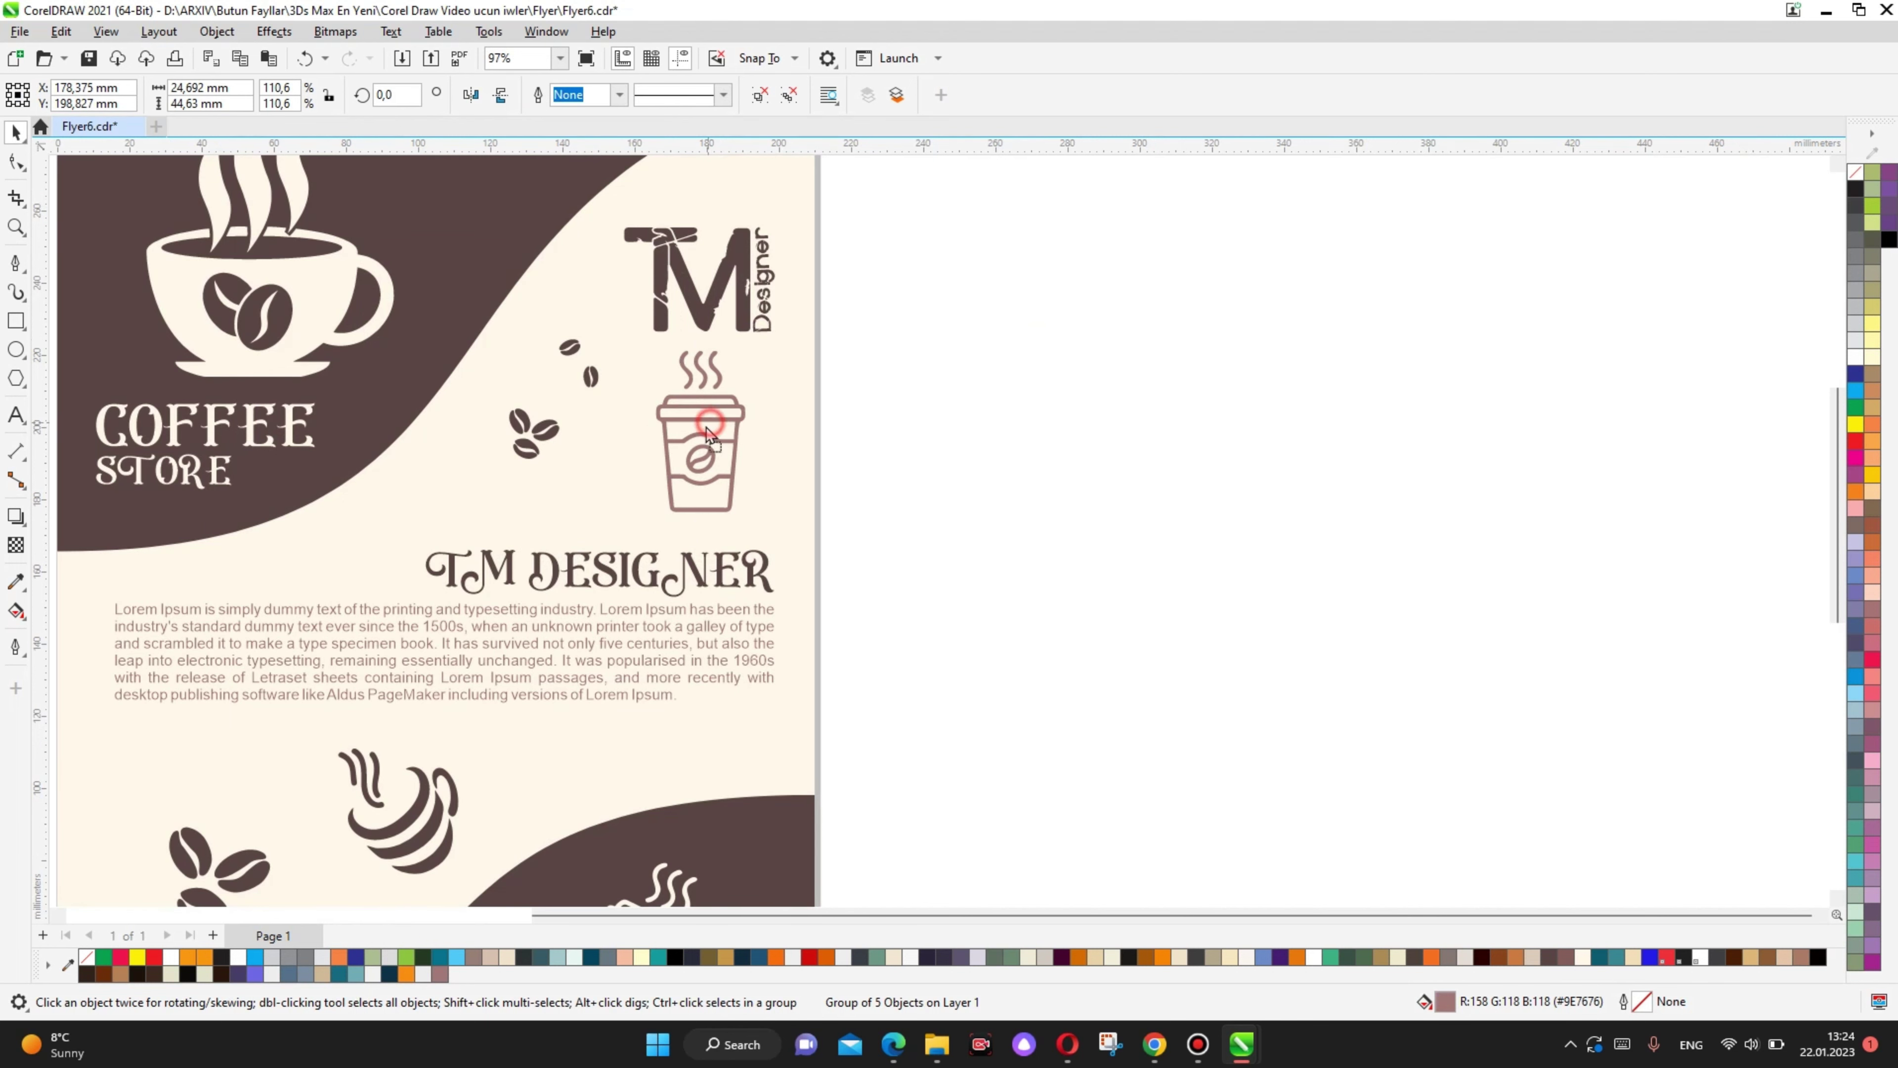
click(1120, 390)
scroll(1225, 442, down, 2)
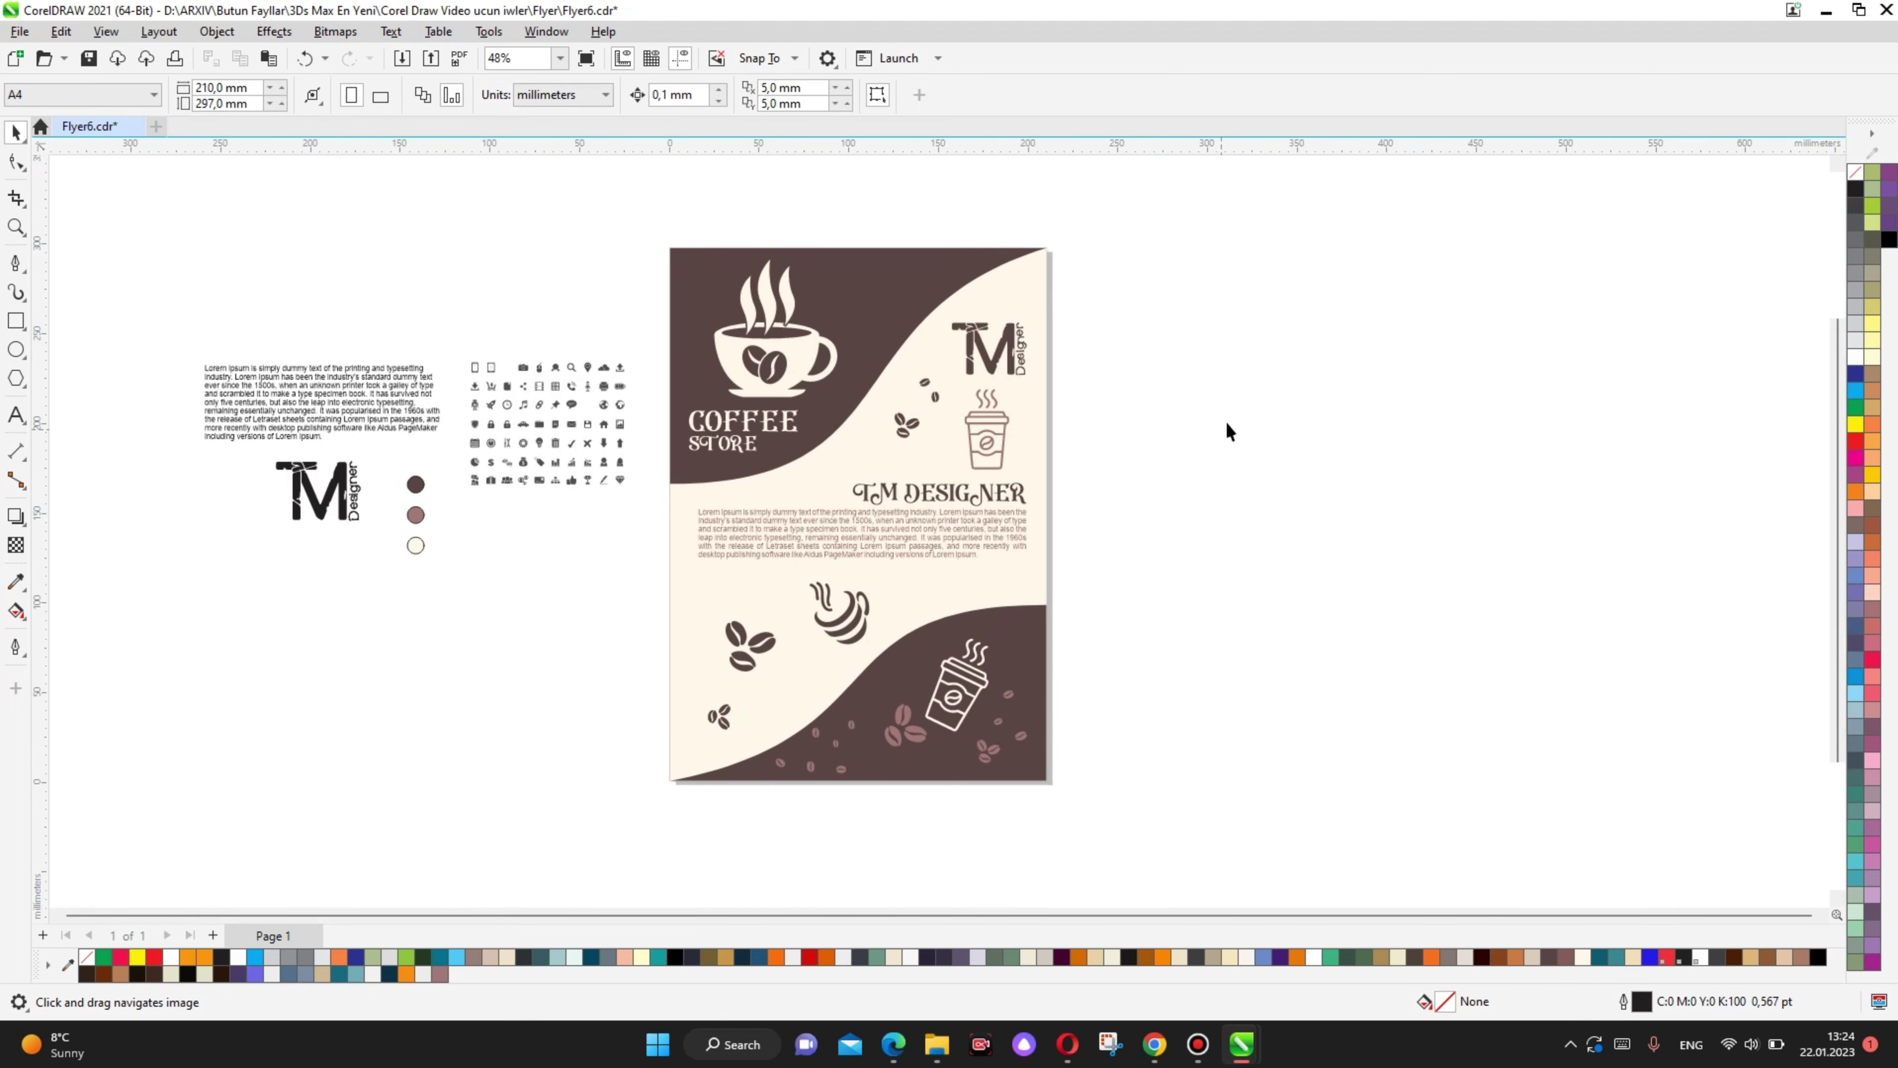
Step: Save Flyer6.cdr and review the finished coffee-store flyer
key(ctrl+s)
scroll(1218, 423, down, 1)
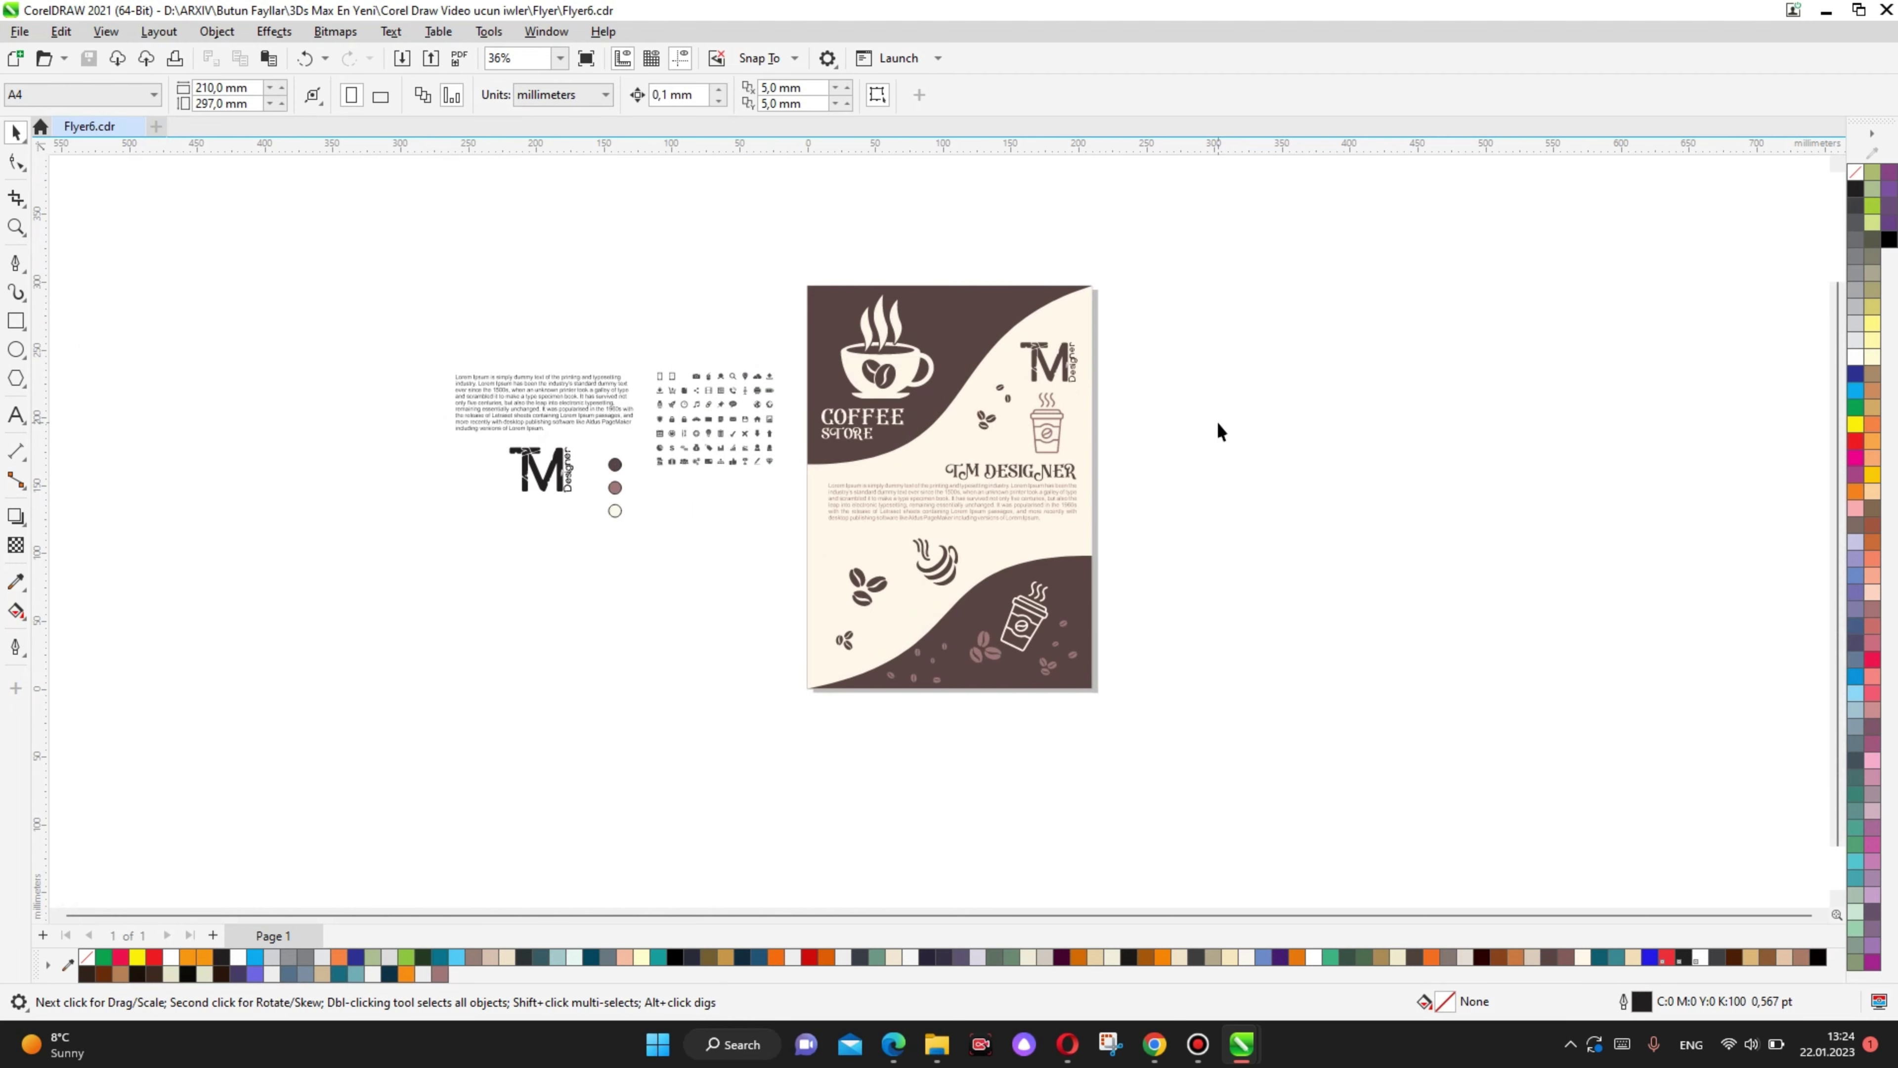
scroll(1198, 464, up, 2)
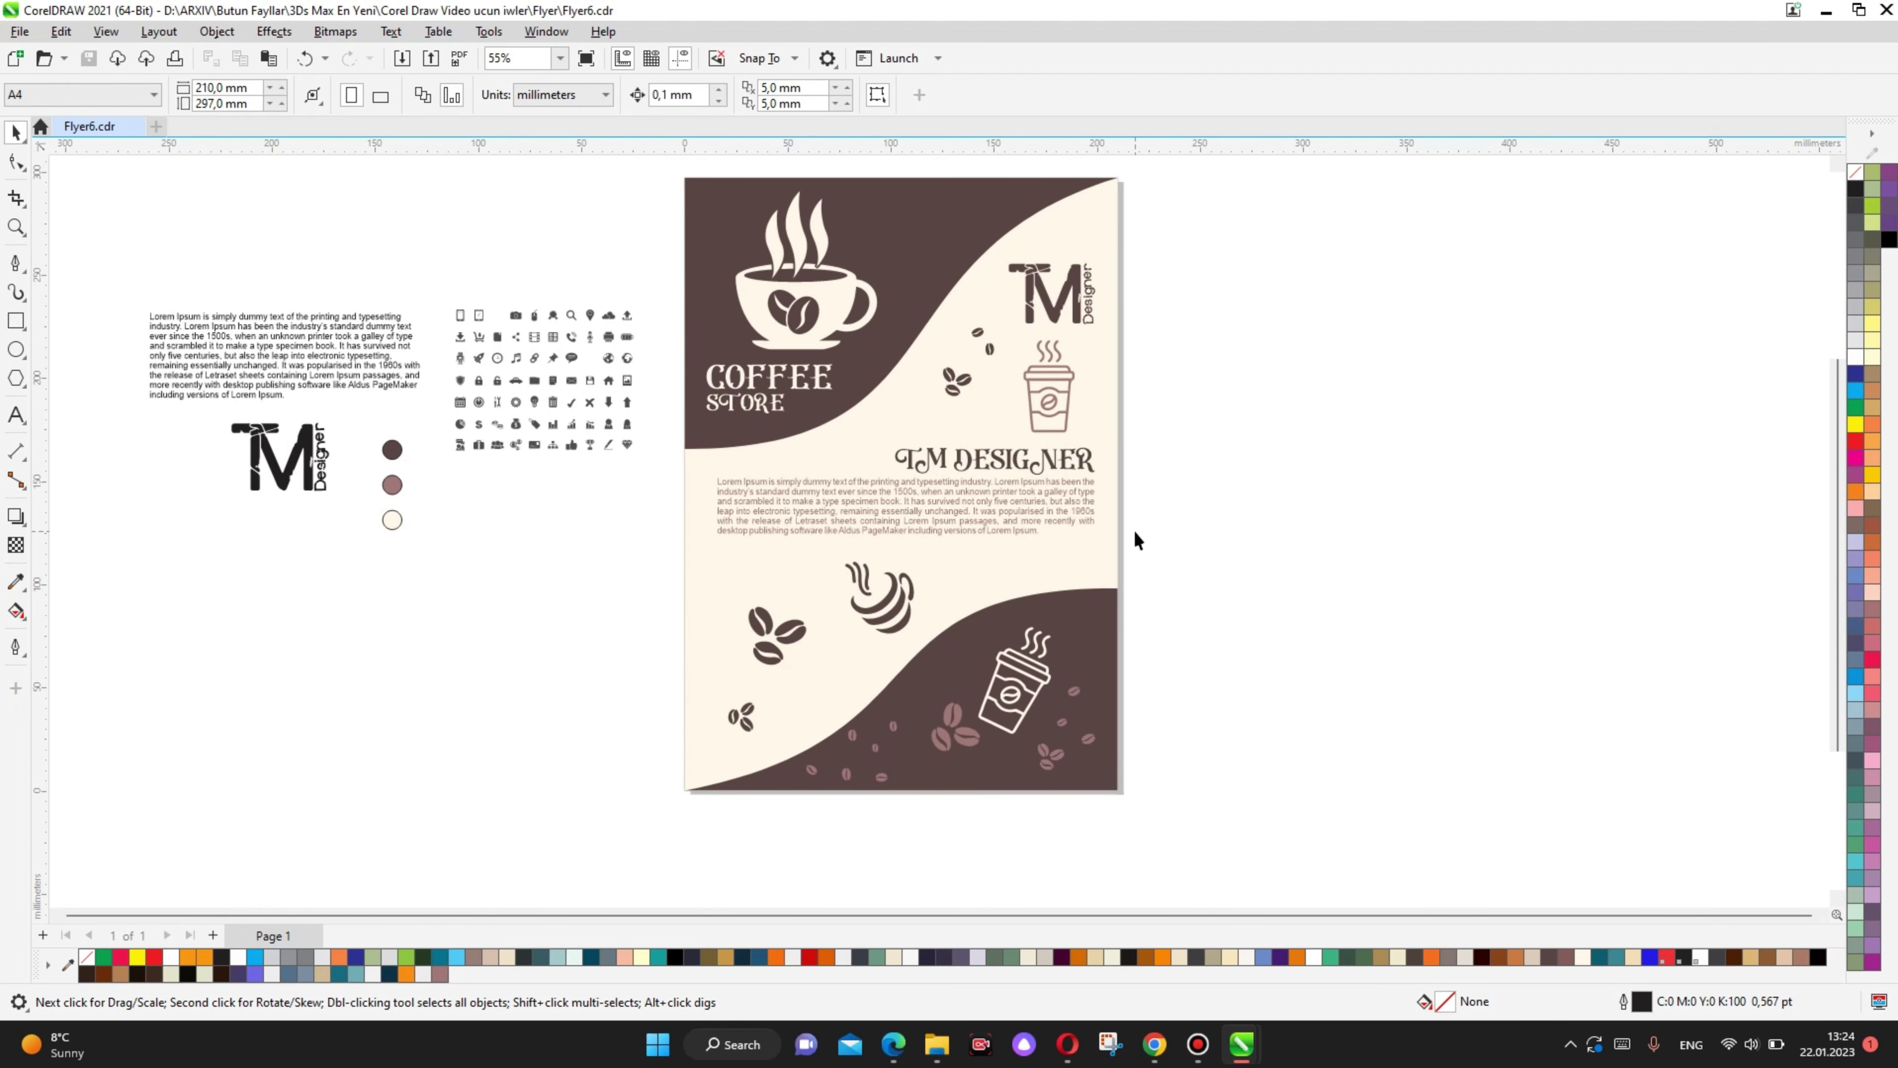
drag(1146, 518, 1210, 521)
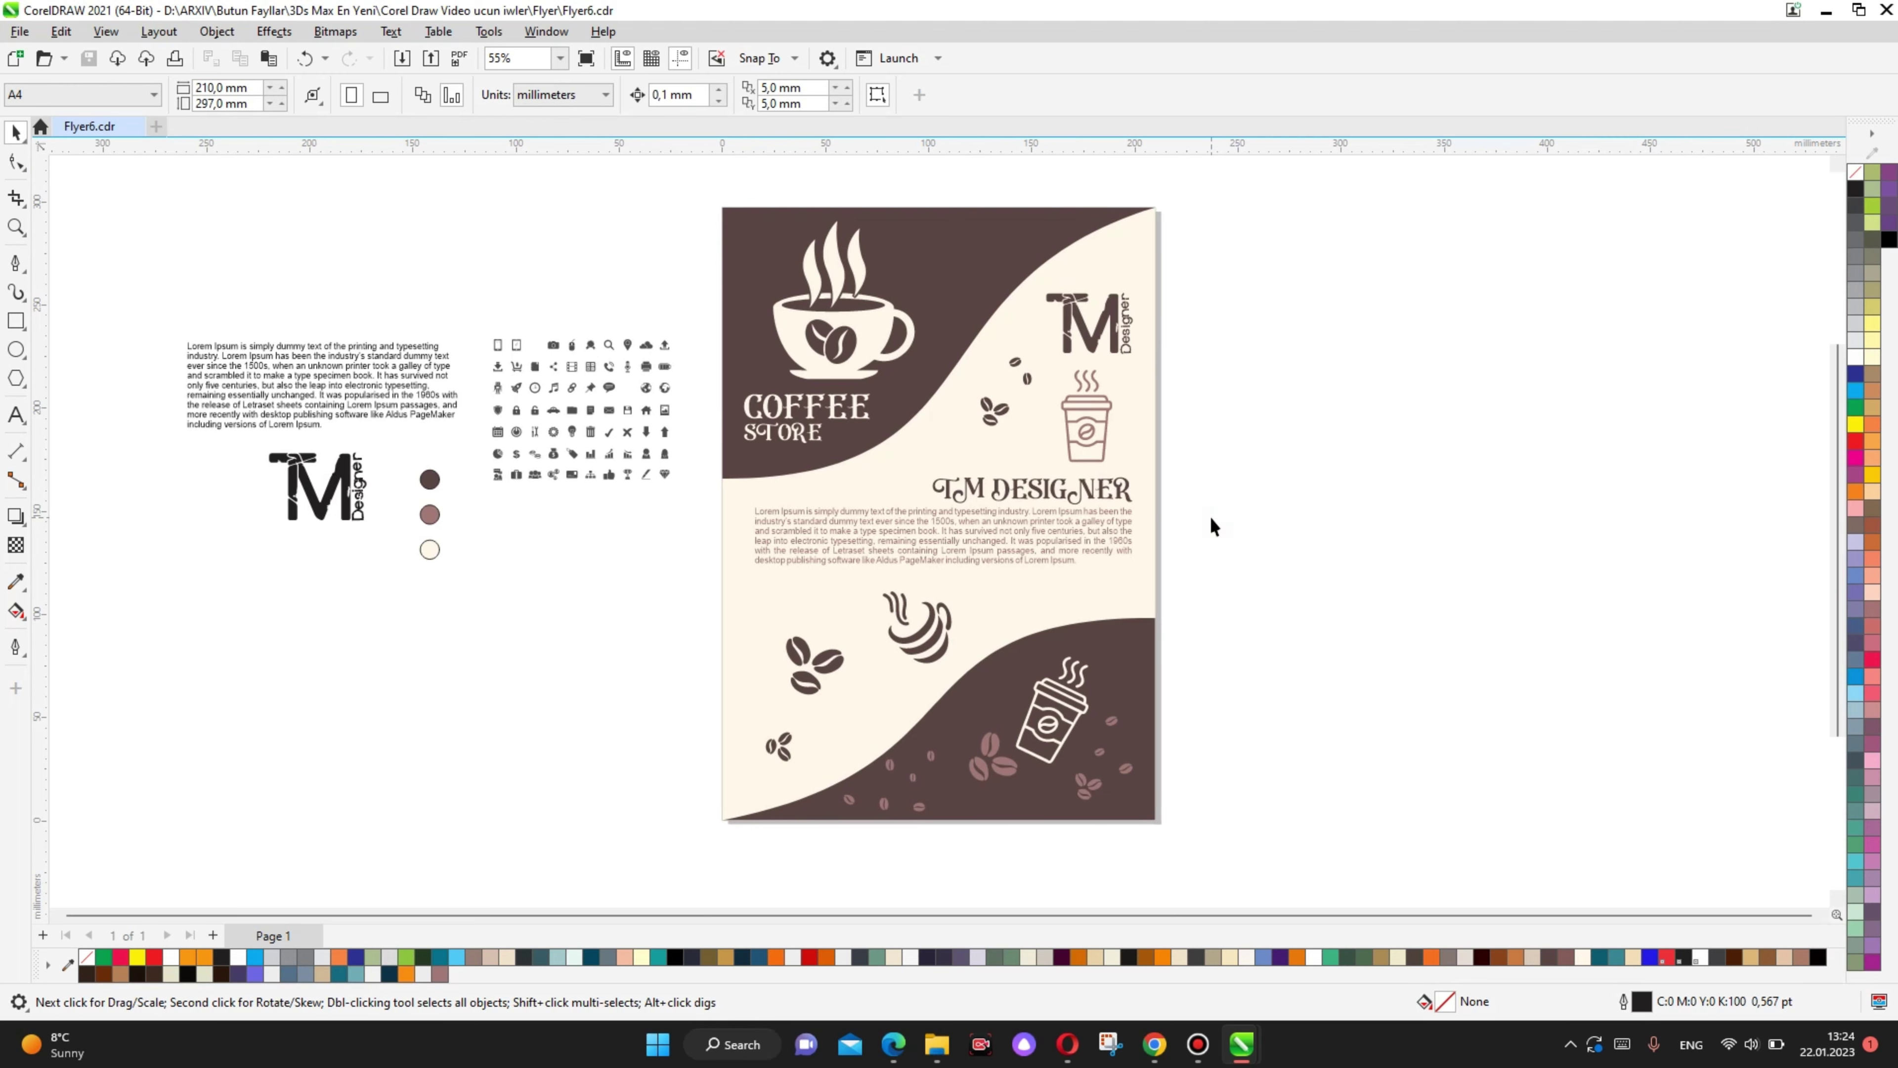